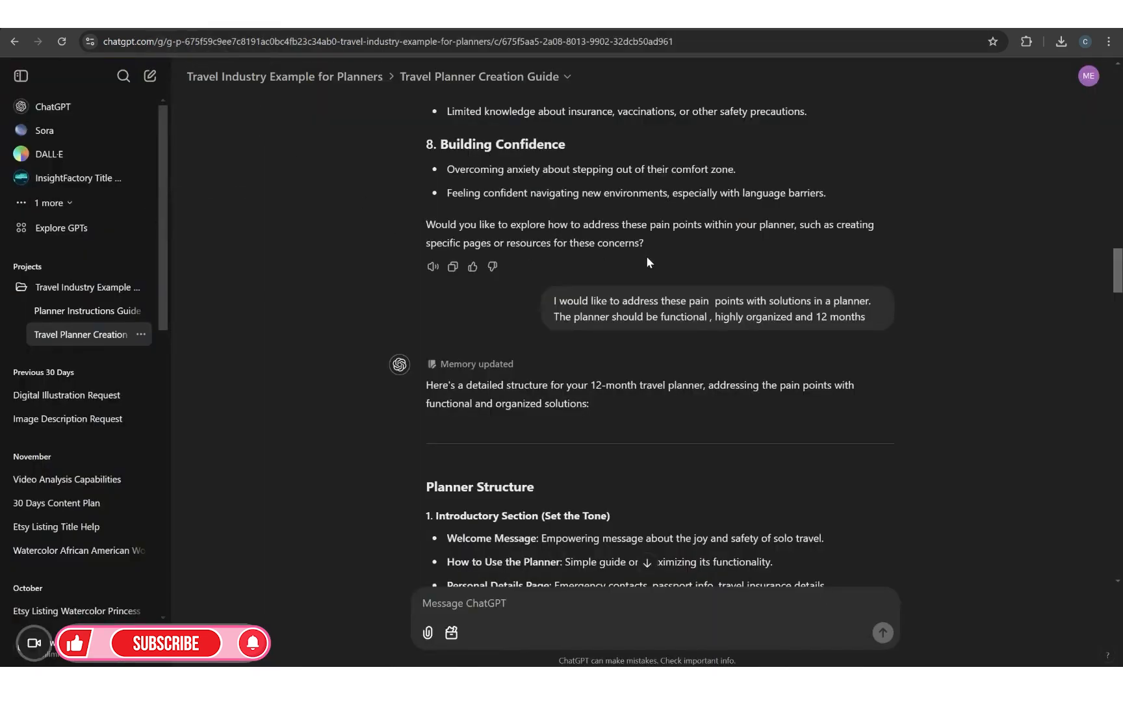
Hide the chat history sidebar and return to the conversation's opening prompt about creating a travel industry planner.
scroll(647, 256, "up", 1)
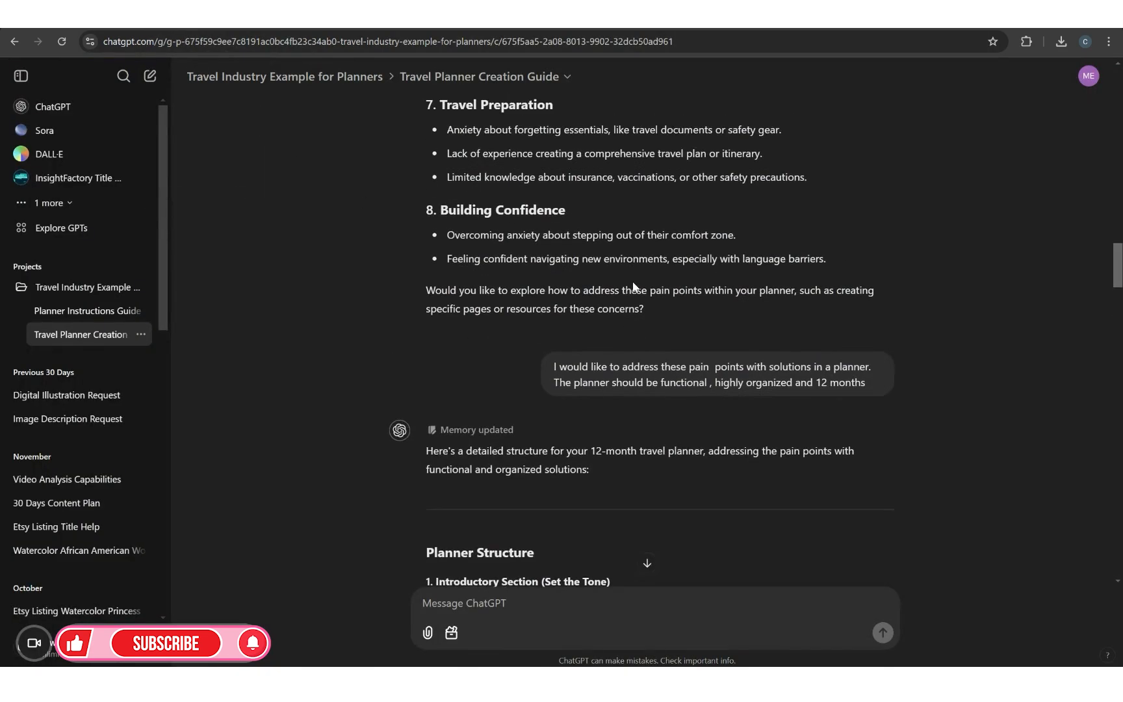
left_click(21, 75)
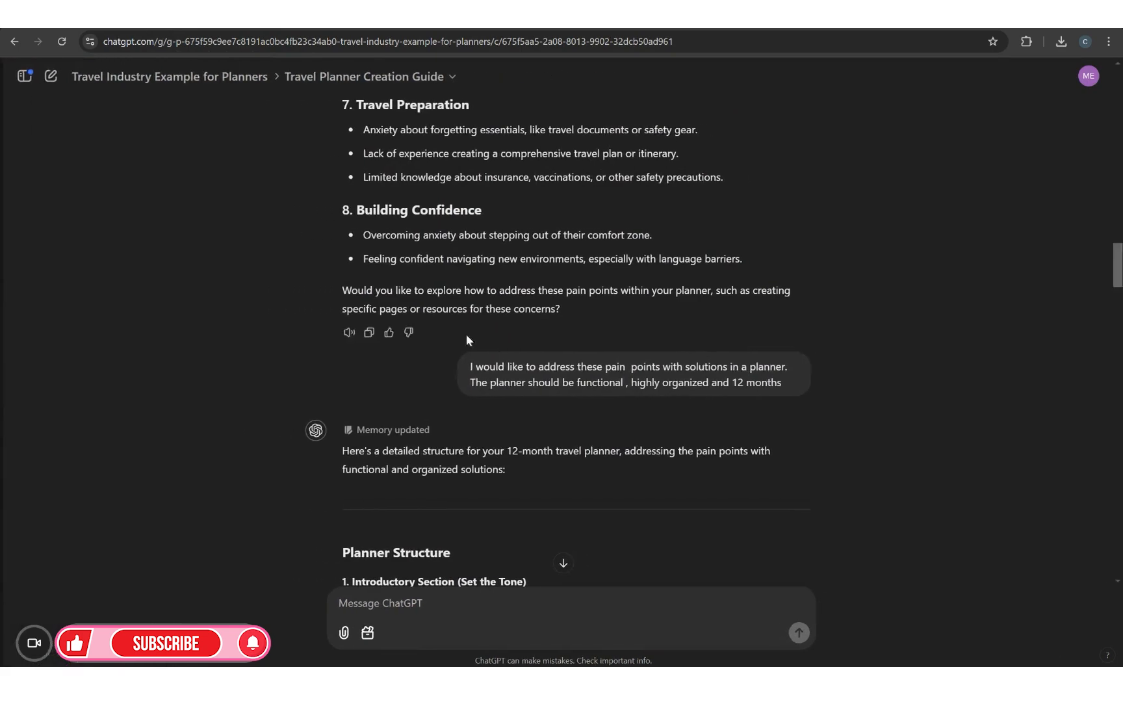
scroll(481, 344, "up", 2)
scroll(497, 357, "up", 5)
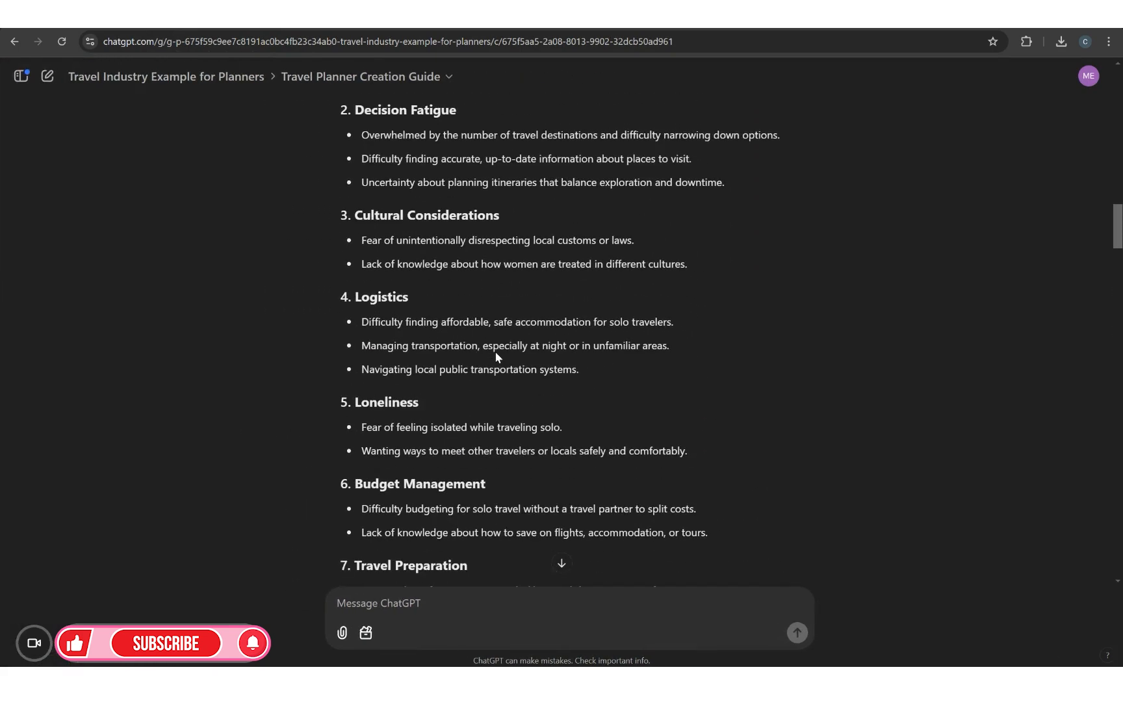
scroll(495, 355, "up", 12)
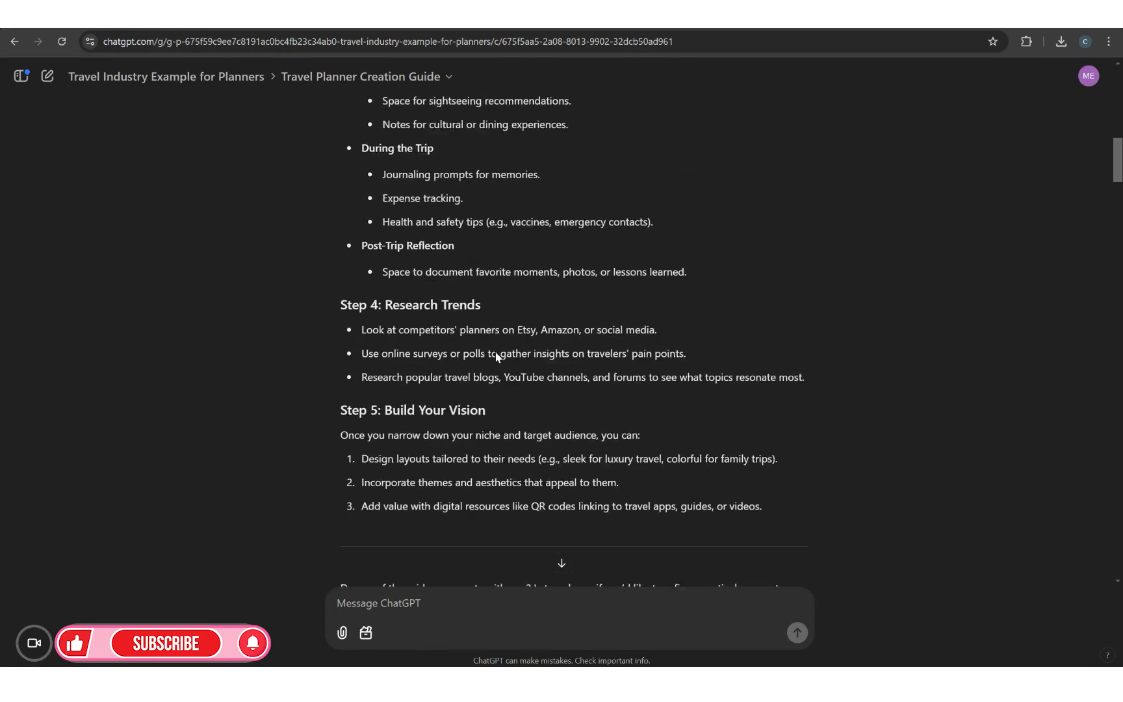
scroll(496, 356, "up", 12)
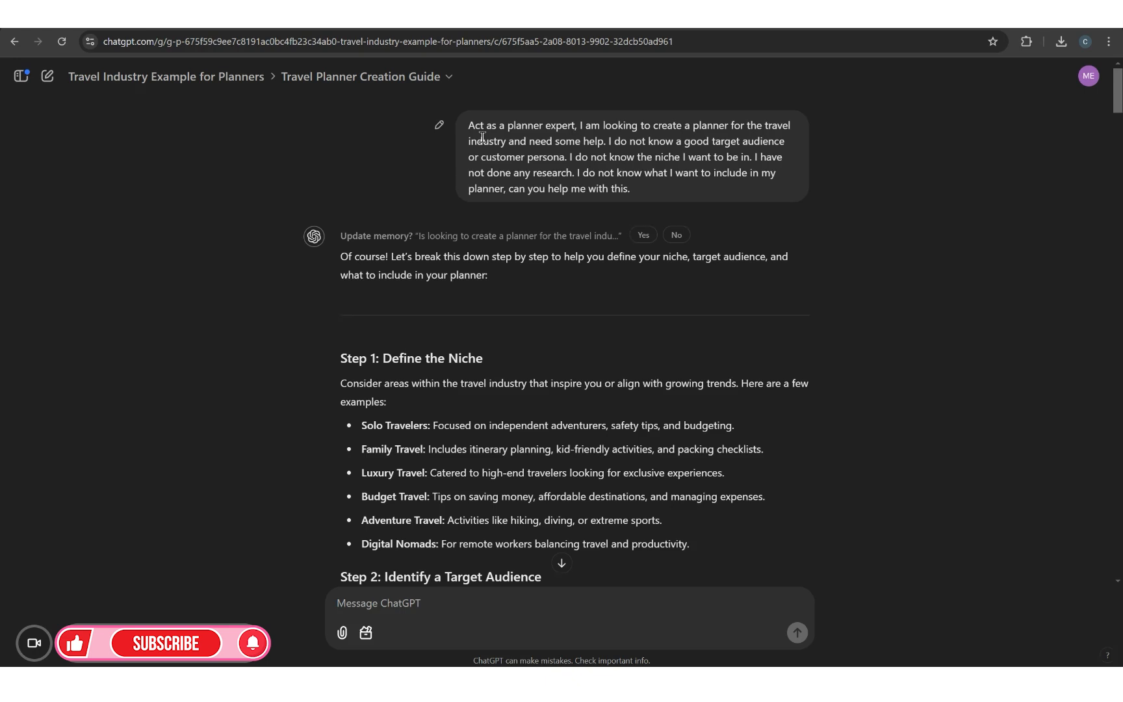
Review the Step 1 niche and Step 2 target audience suggestions, highlighting the Solo Travelers niche line.
left_click_drag(362, 425, 741, 434)
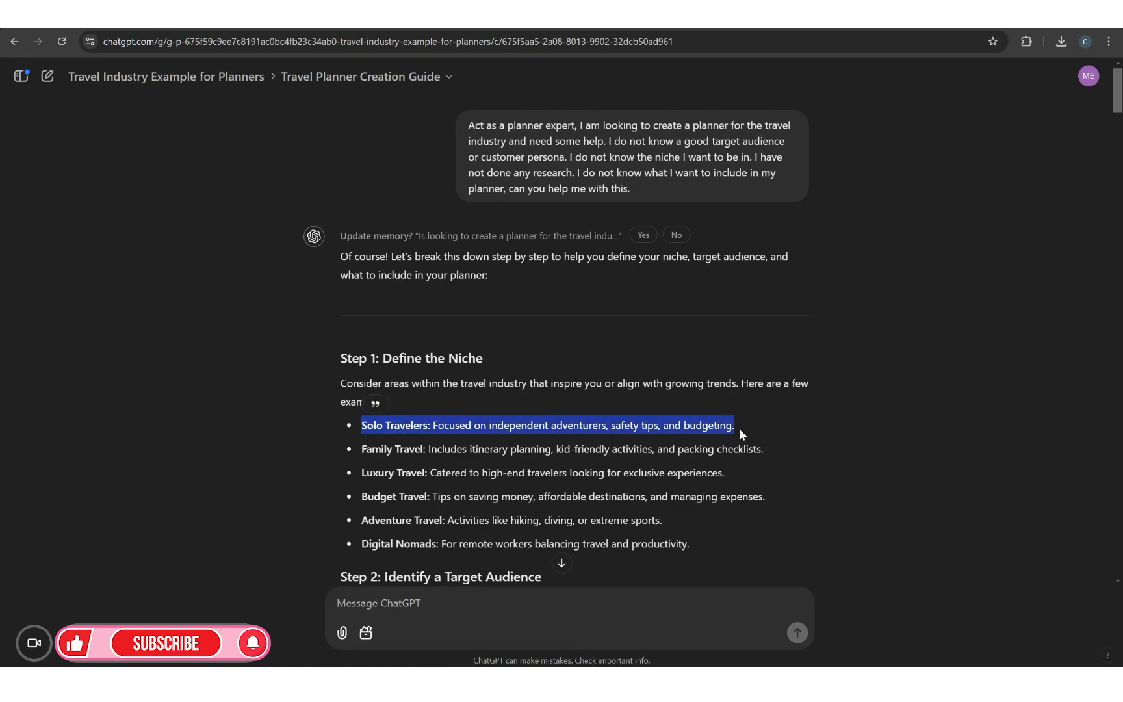
scroll(740, 430, "down", 9)
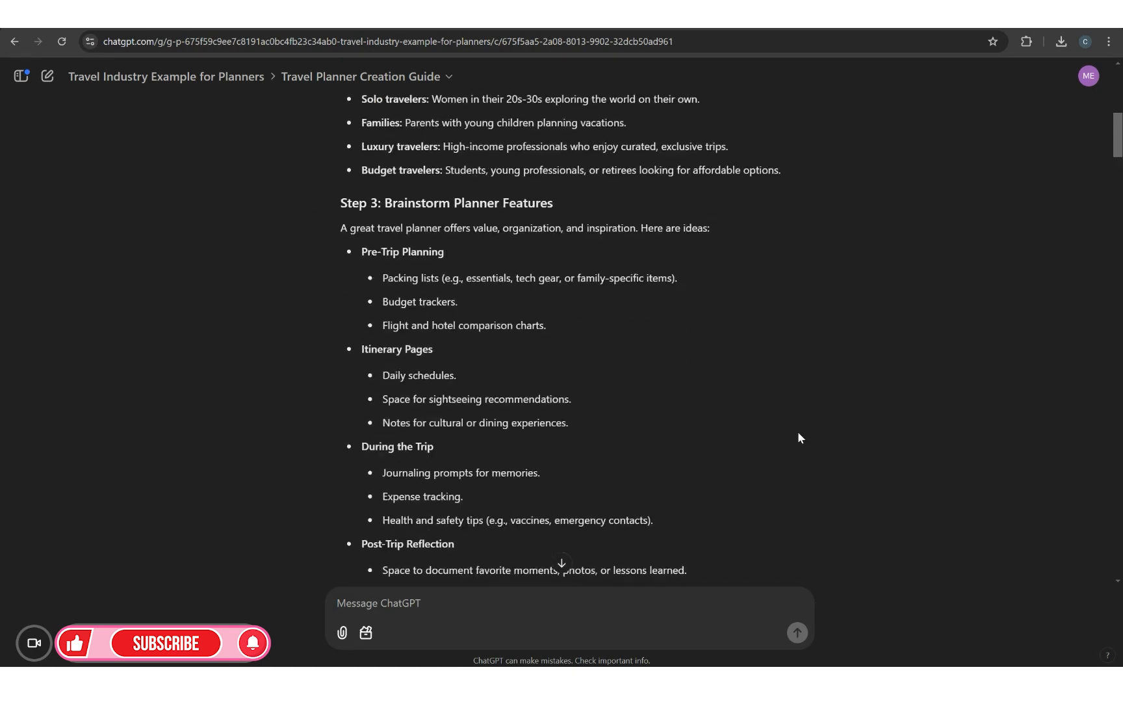
scroll(797, 431, "down", 4)
scroll(798, 429, "up", 8)
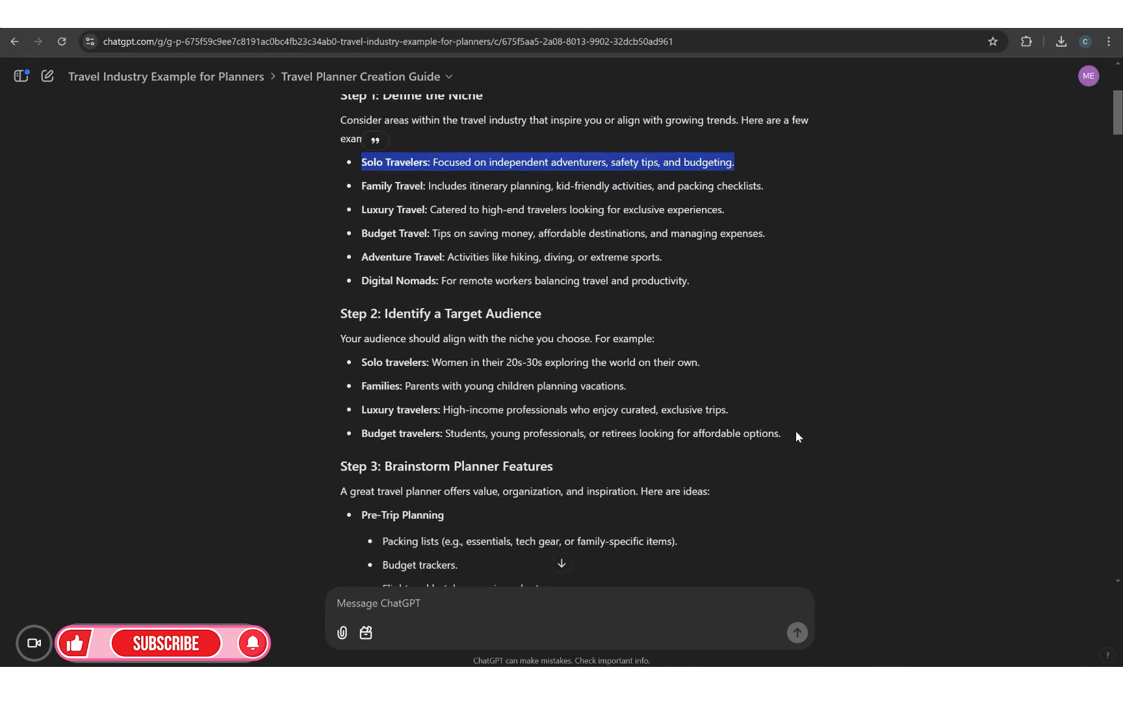
left_click(796, 431)
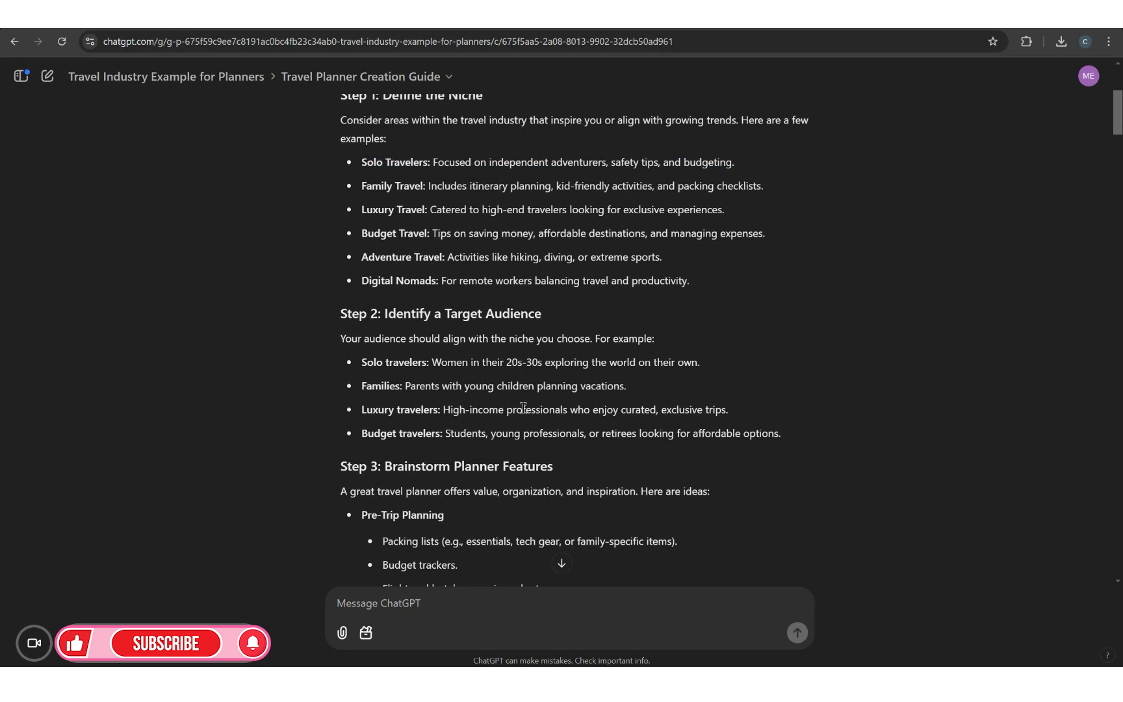
scroll(523, 408, "down", 2)
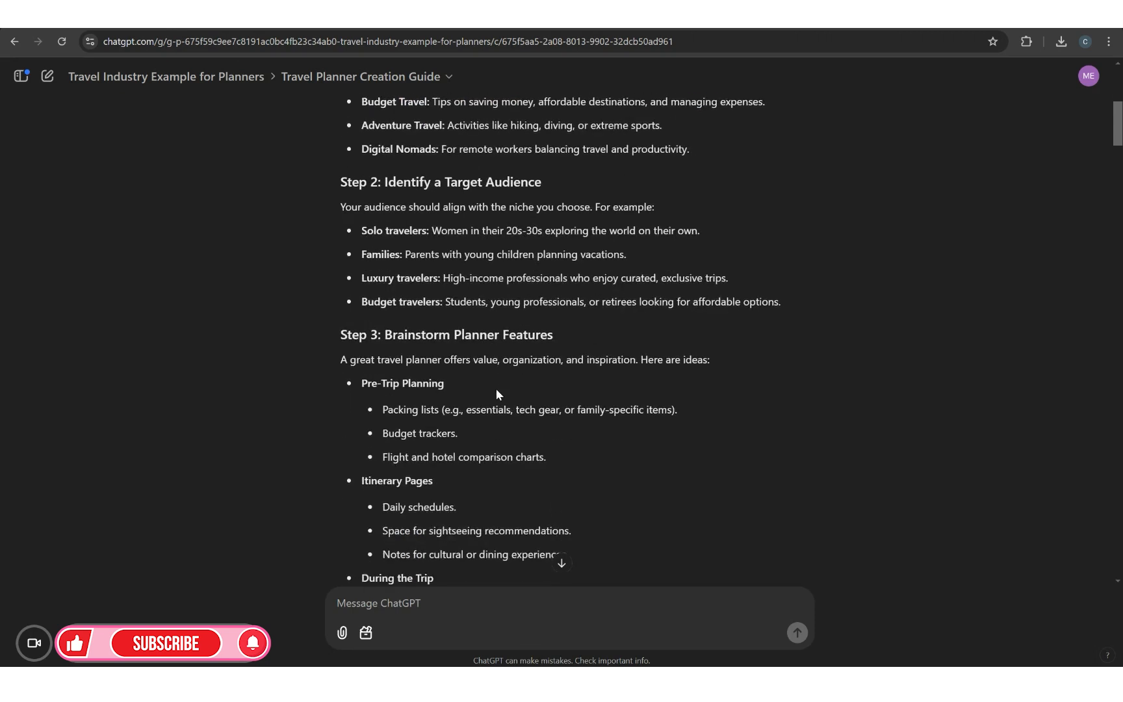
Highlight the Step 3: Brainstorm Planner Features heading and read the feature ideas through to the Step 4 and Step 5 advice.
left_click_drag(340, 334, 554, 337)
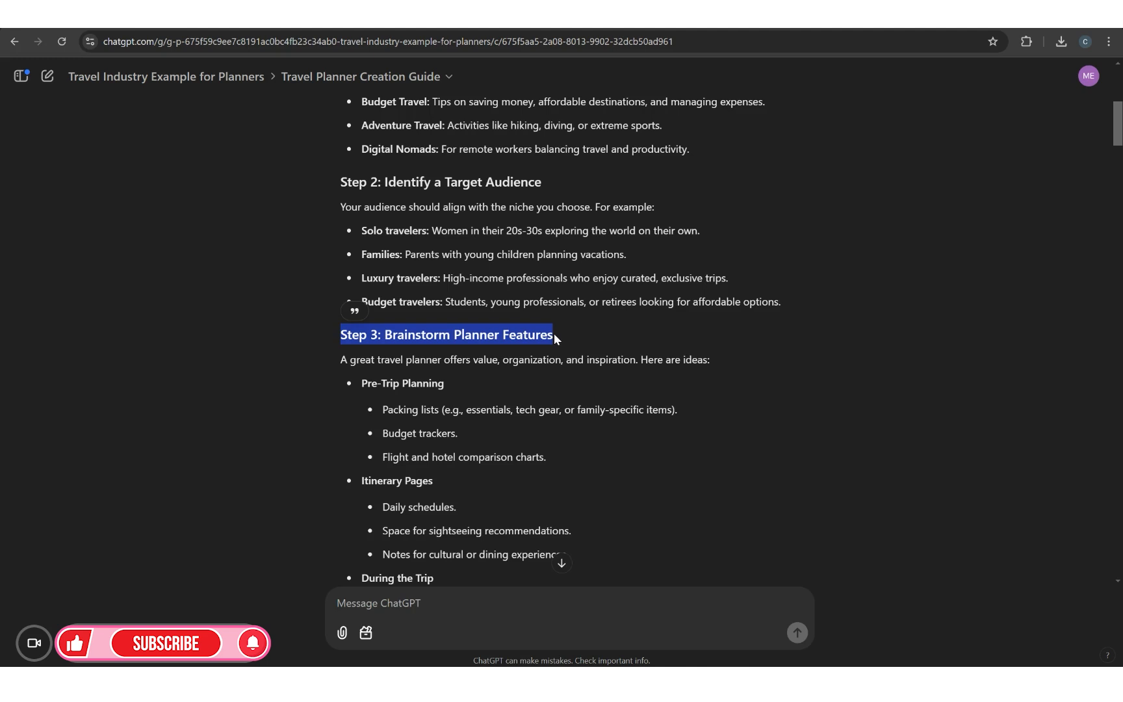
left_click(581, 434)
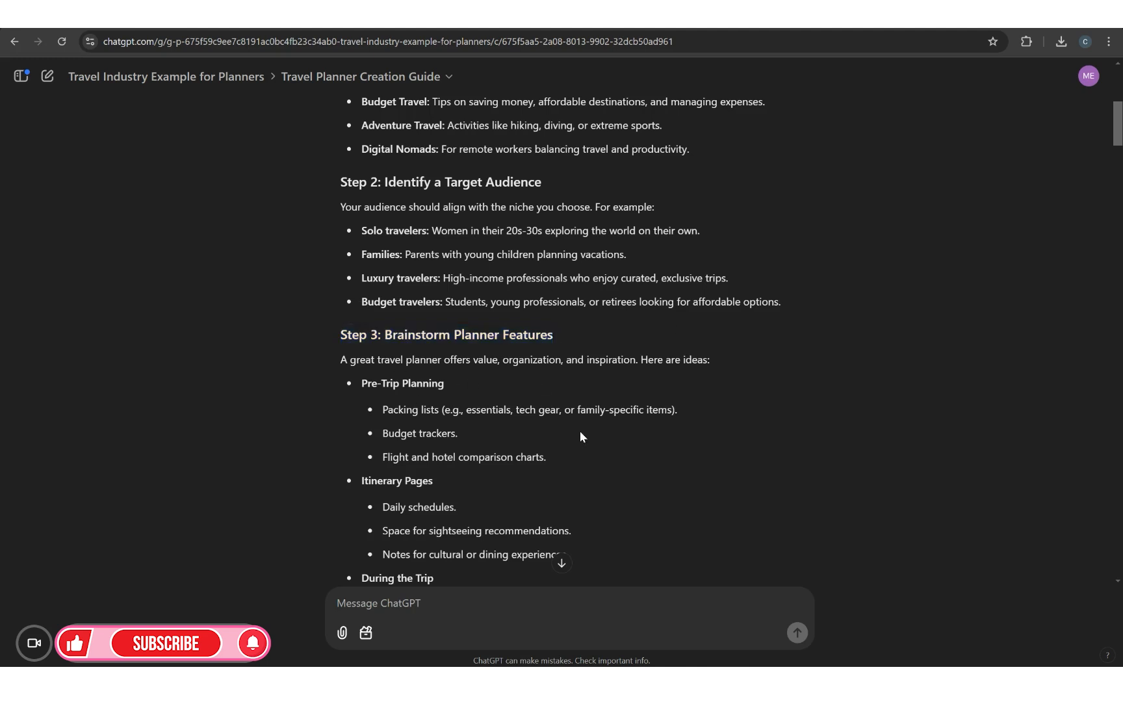
scroll(581, 435, "down", 3)
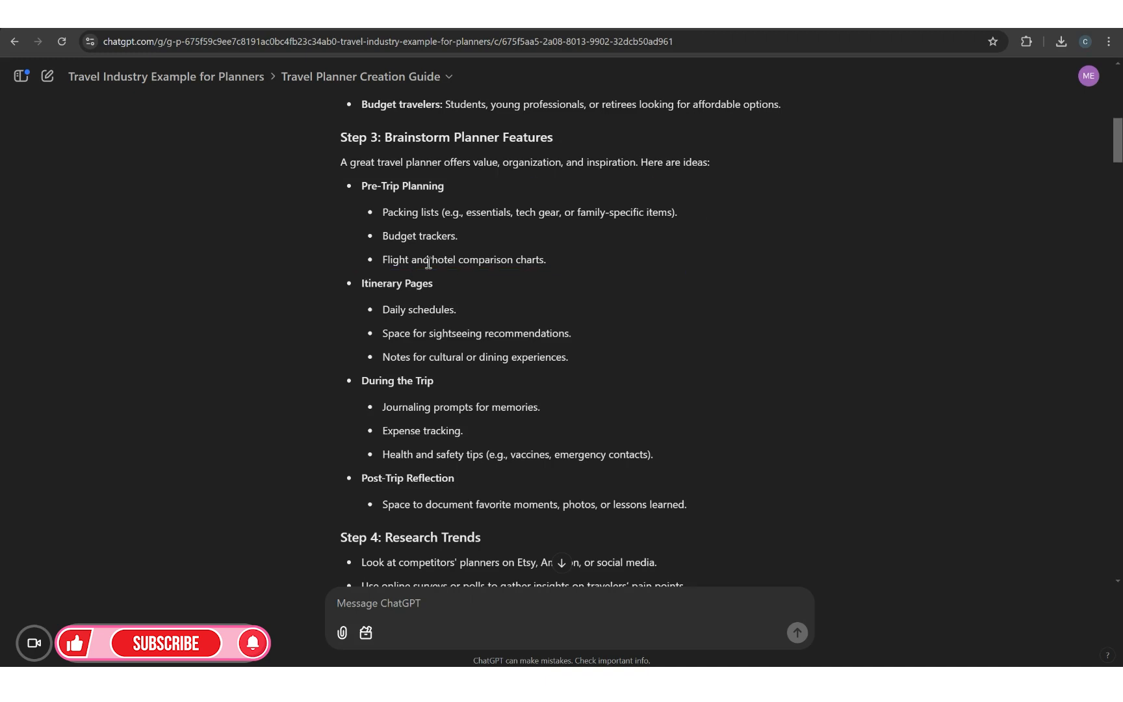
scroll(423, 356, "down", 2)
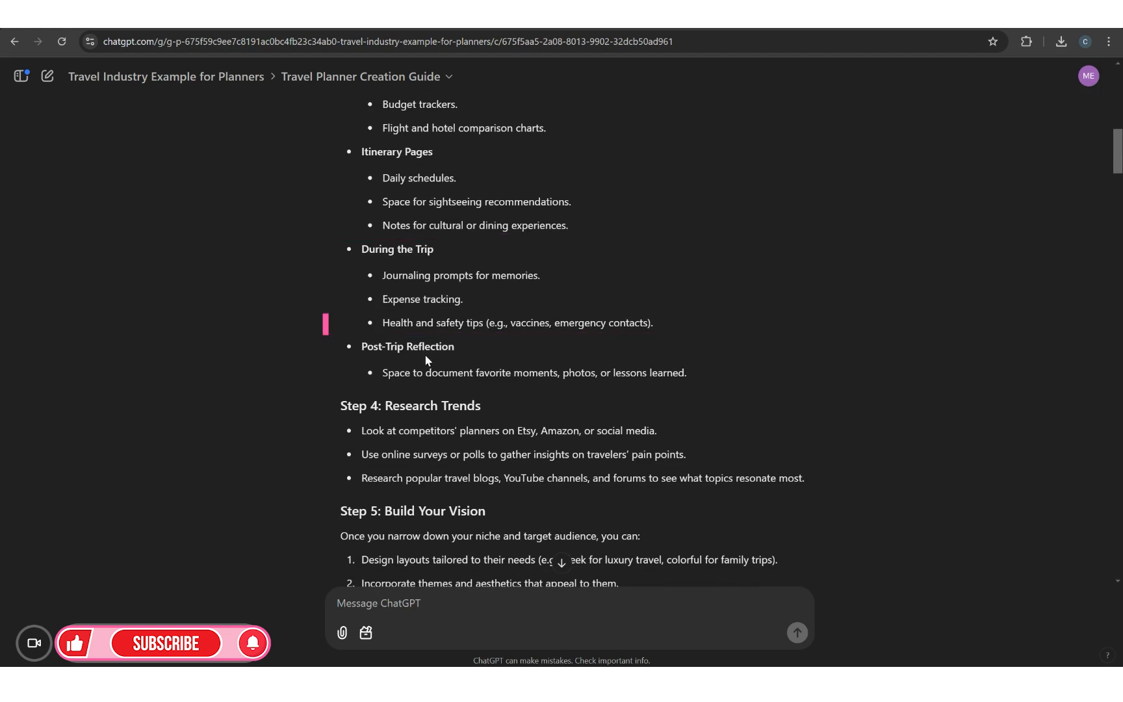
scroll(473, 373, "up", 1)
scroll(473, 372, "up", 1)
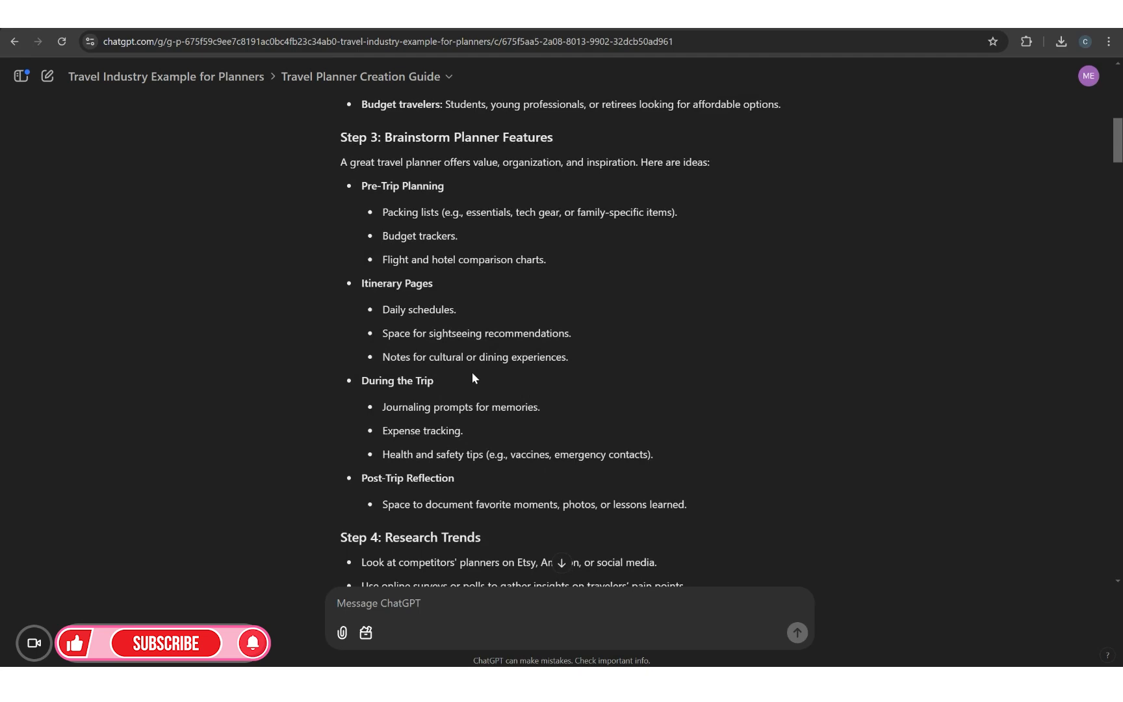
scroll(605, 392, "down", 3)
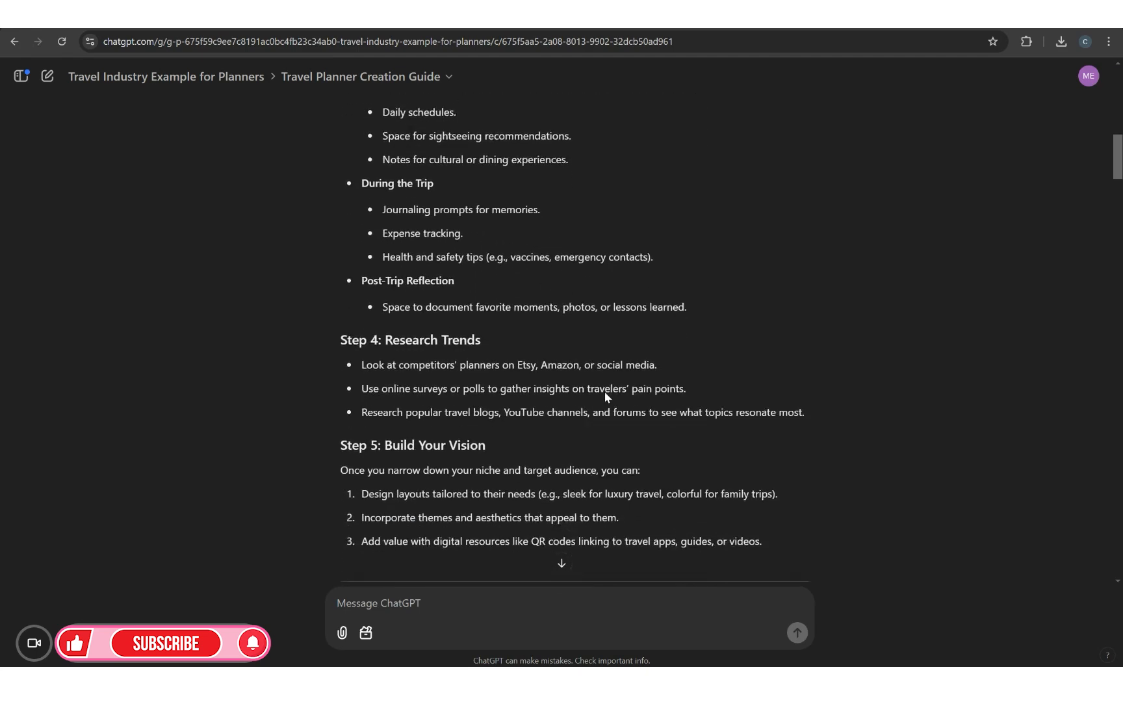
Examine the follow-up prompt about women in their 20s-30s traveling alone and the pain points listed in the reply.
scroll(604, 392, "down", 5)
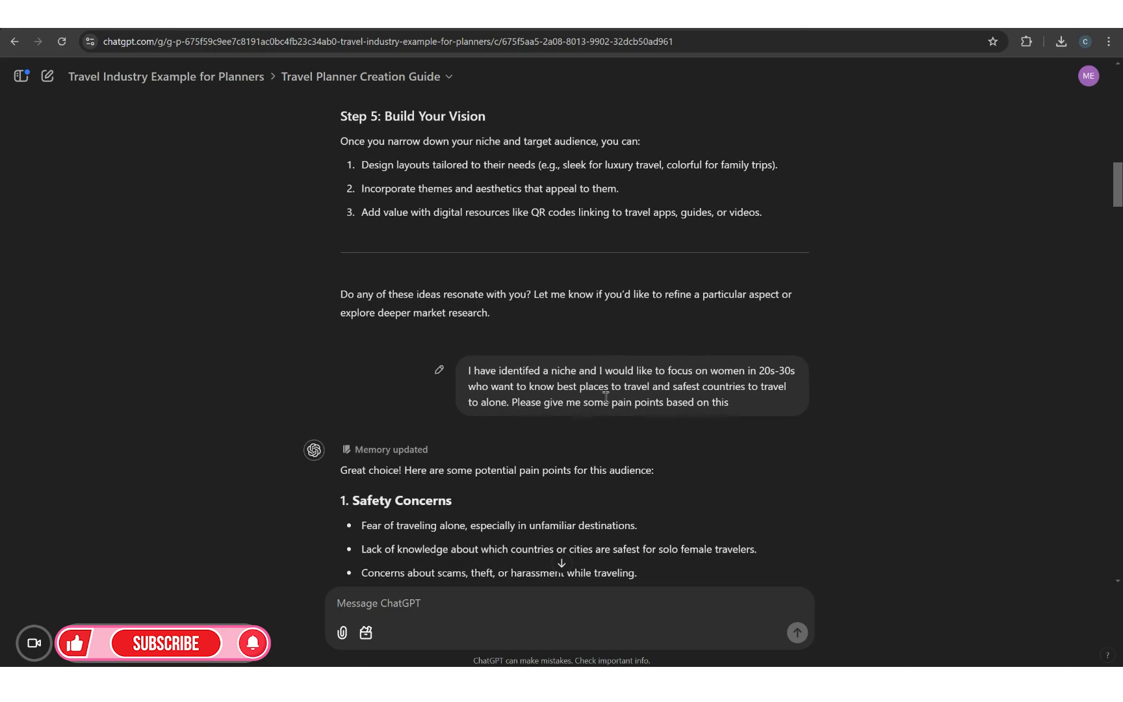
scroll(605, 396, "down", 3)
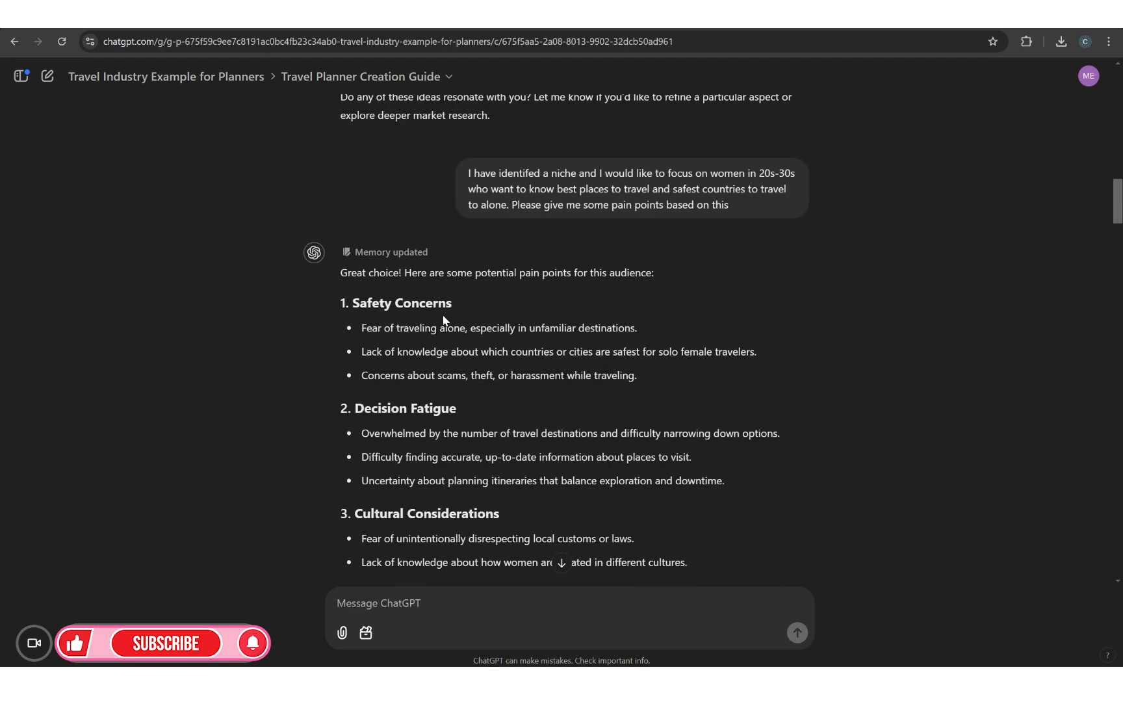
scroll(732, 380, "down", 2)
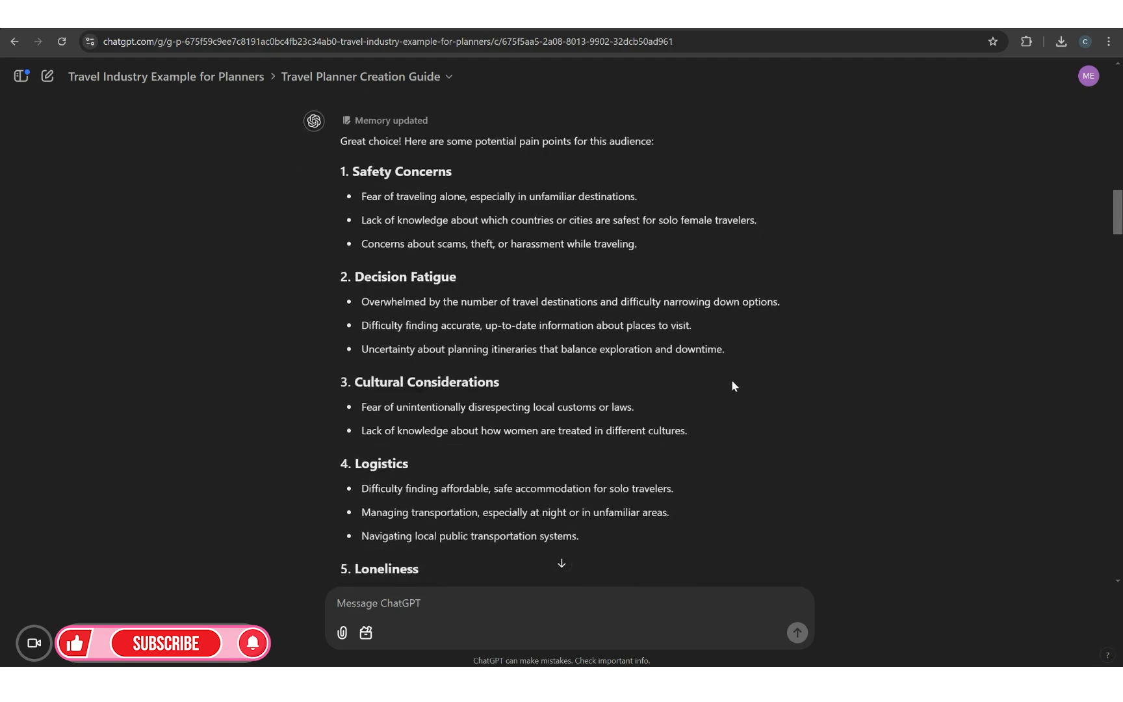
scroll(729, 382, "down", 4)
Highlight the prompt requesting a functional, highly organized 12-month planner that solves the pain points, and view the start of its reply.
scroll(729, 390, "down", 10)
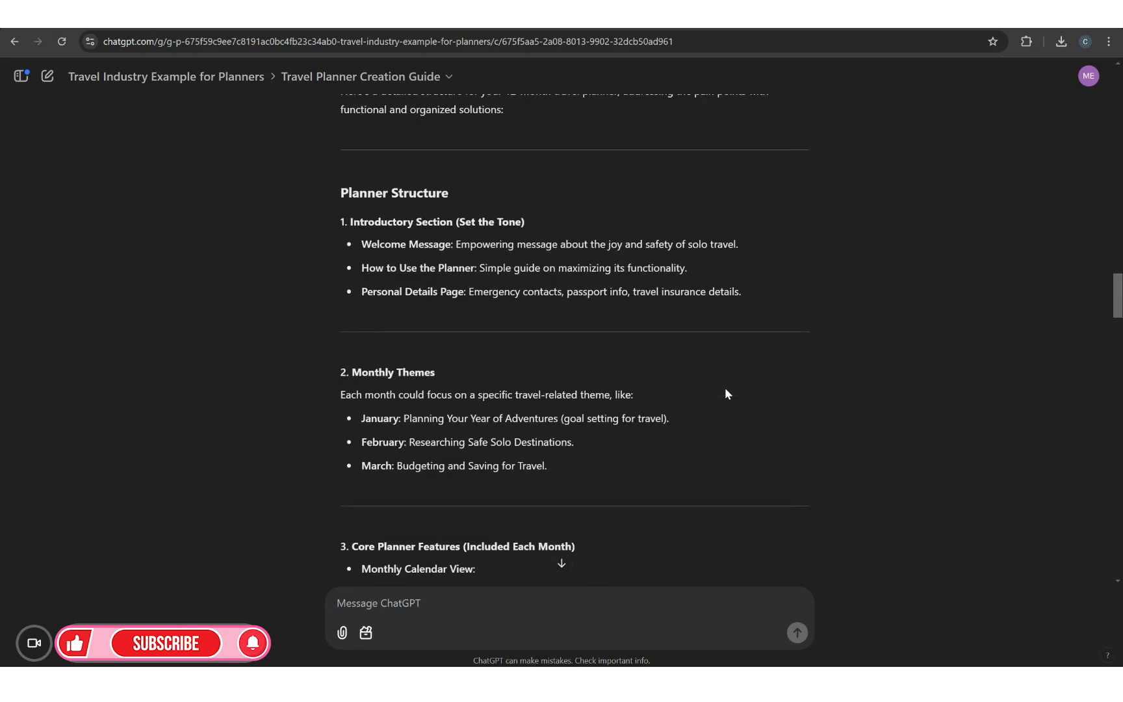
scroll(726, 391, "up", 3)
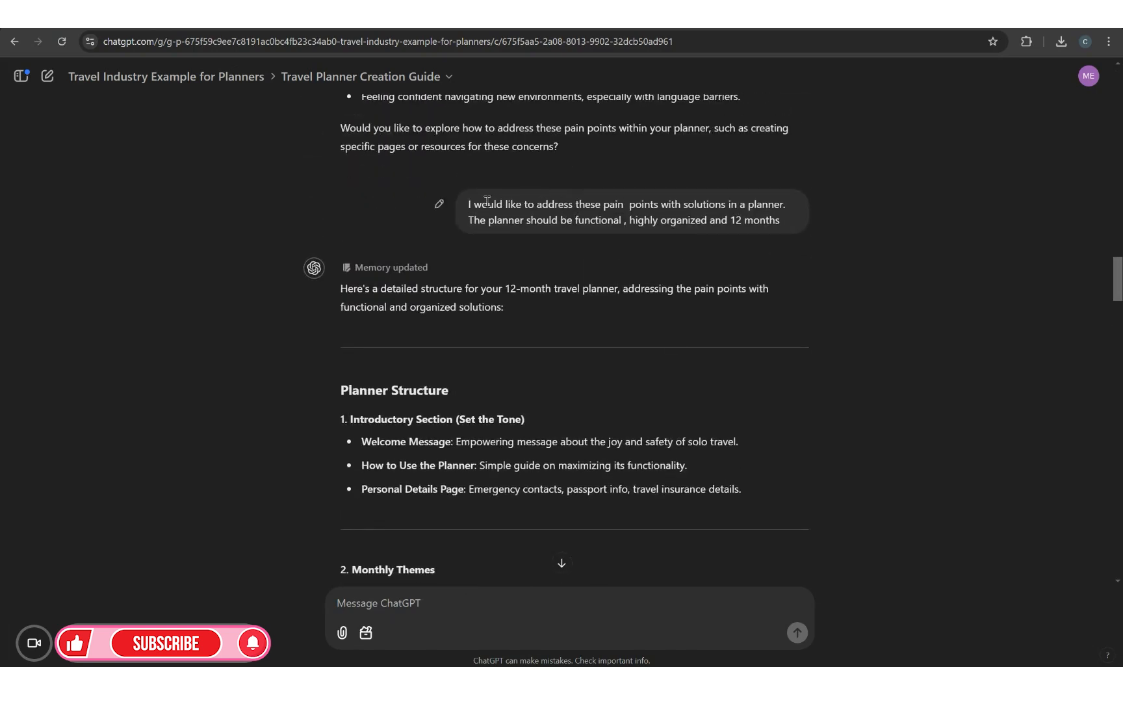
left_click_drag(488, 201, 783, 225)
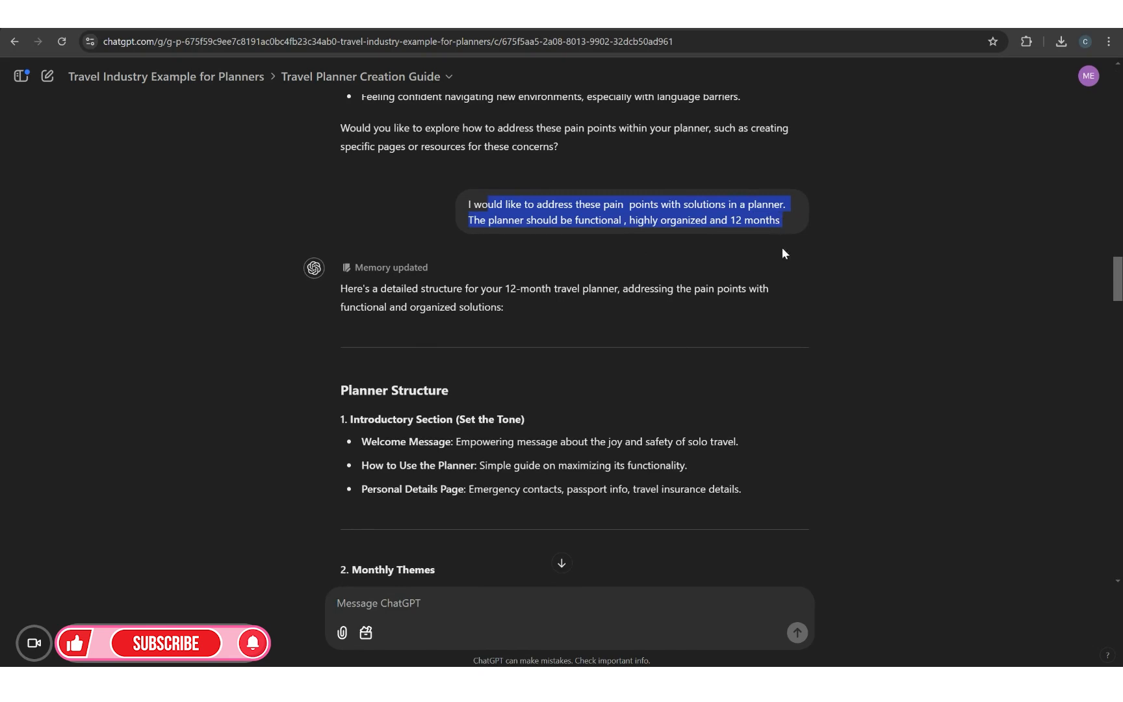
left_click(782, 268)
scroll(773, 273, "up", 2)
scroll(766, 285, "down", 2)
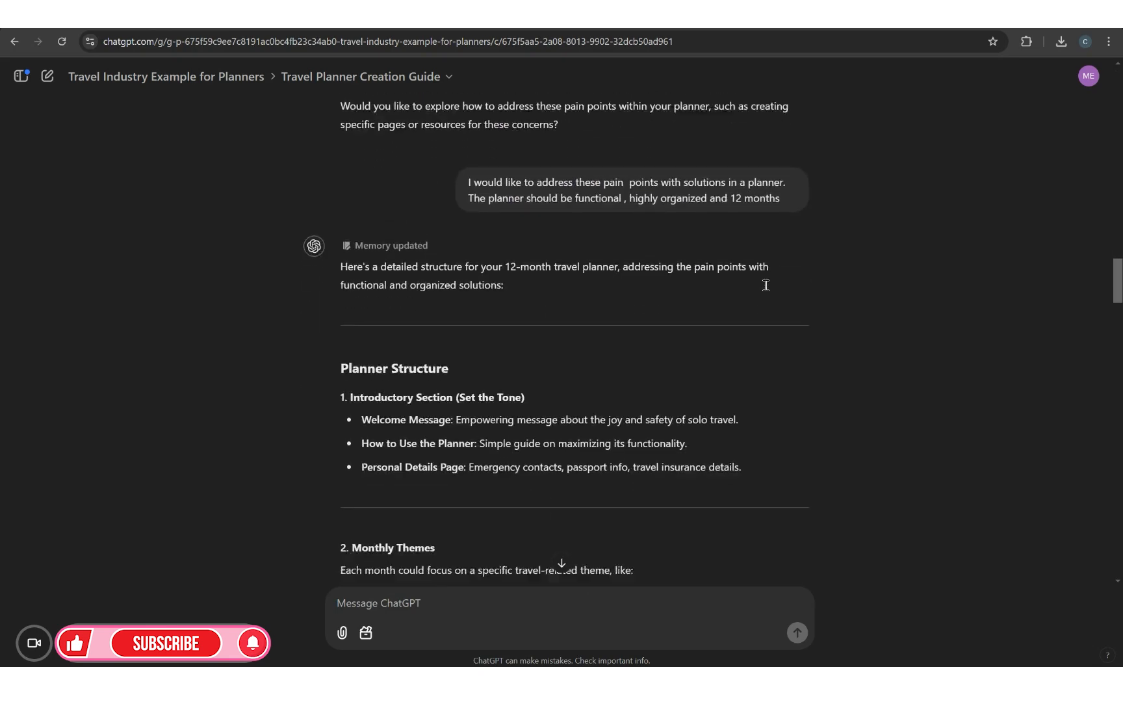
scroll(766, 285, "down", 2)
scroll(765, 287, "up", 1)
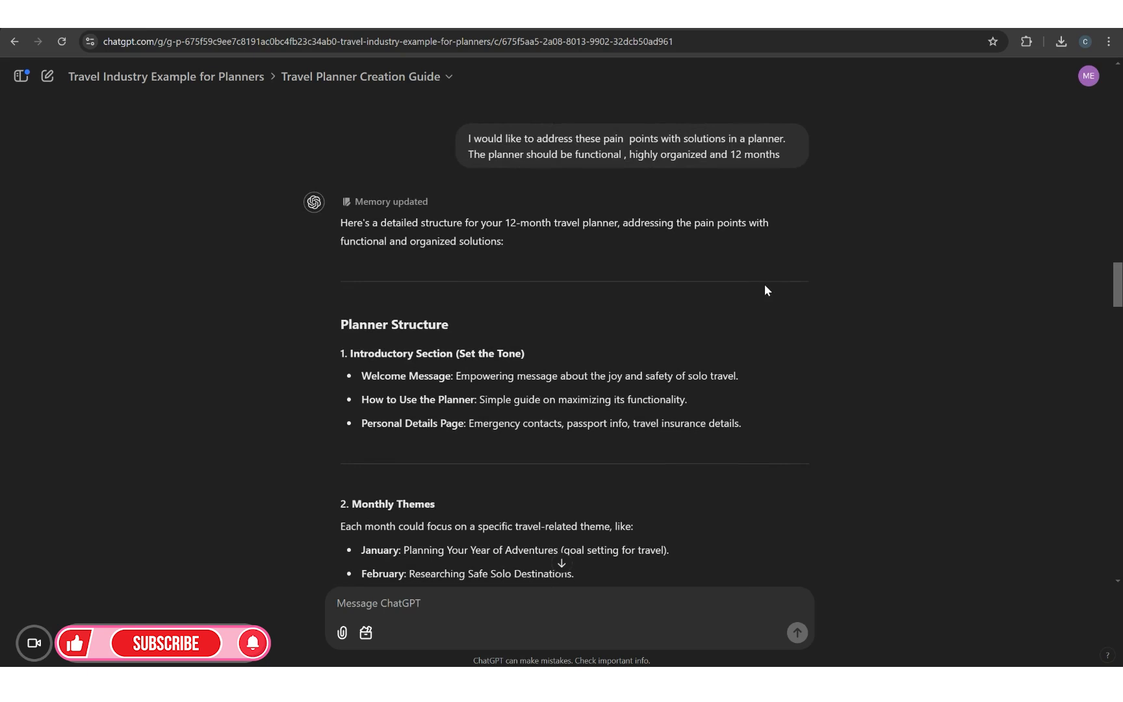
Read the Planner Structure's Introductory Section and Monthly Themes, continuing to the Core Planner Features.
scroll(764, 291, "down", 1)
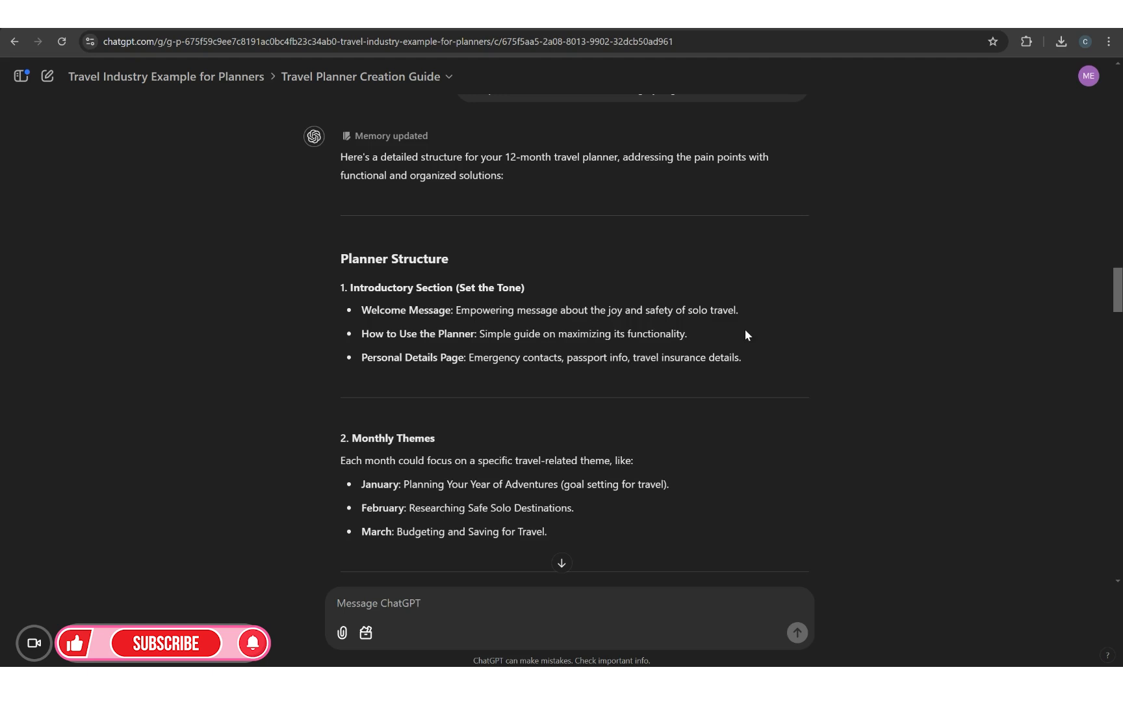
scroll(444, 286, "down", 1)
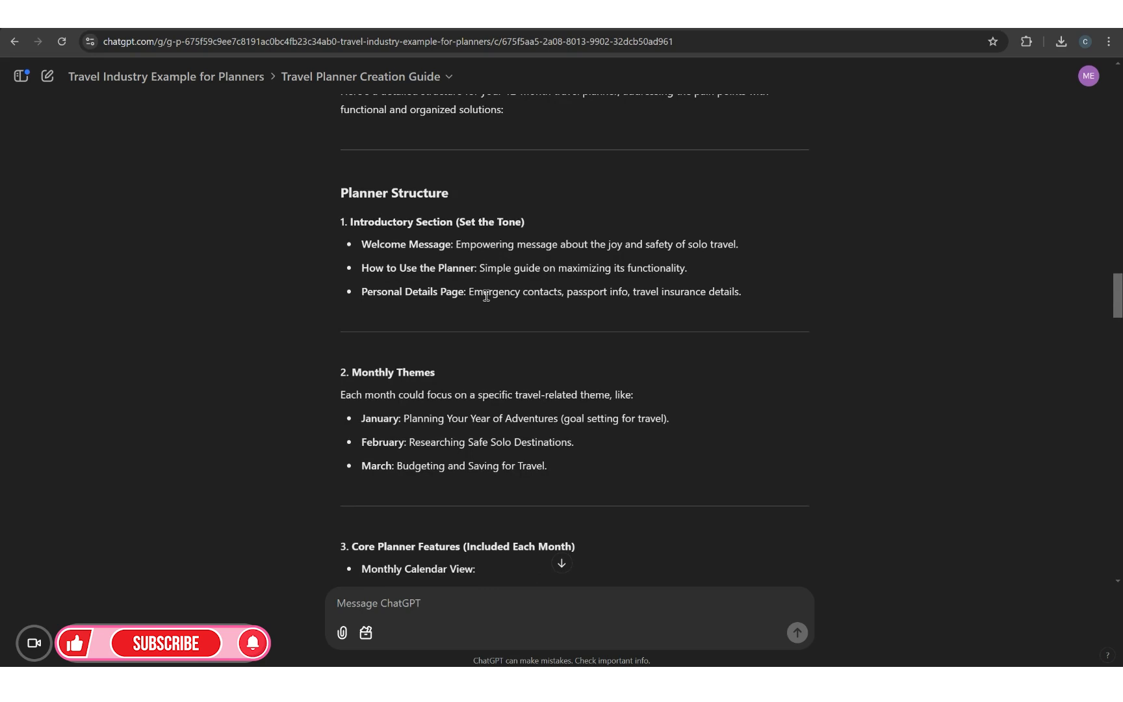
scroll(462, 296, "up", 1)
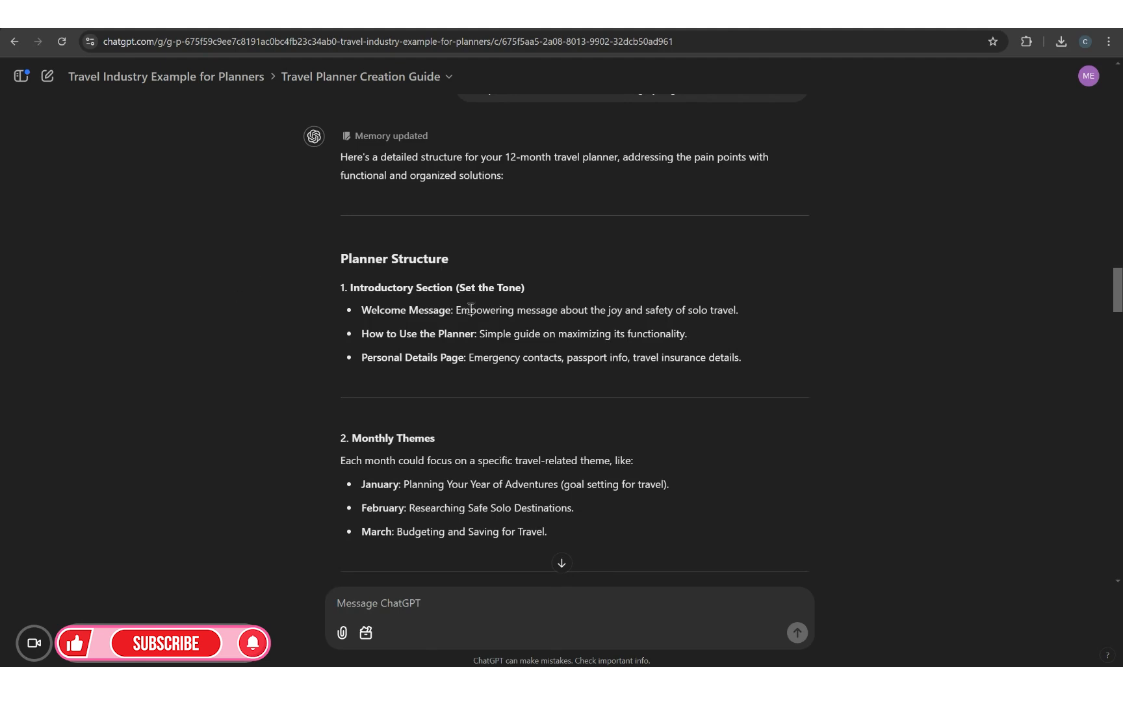
scroll(426, 336, "down", 1)
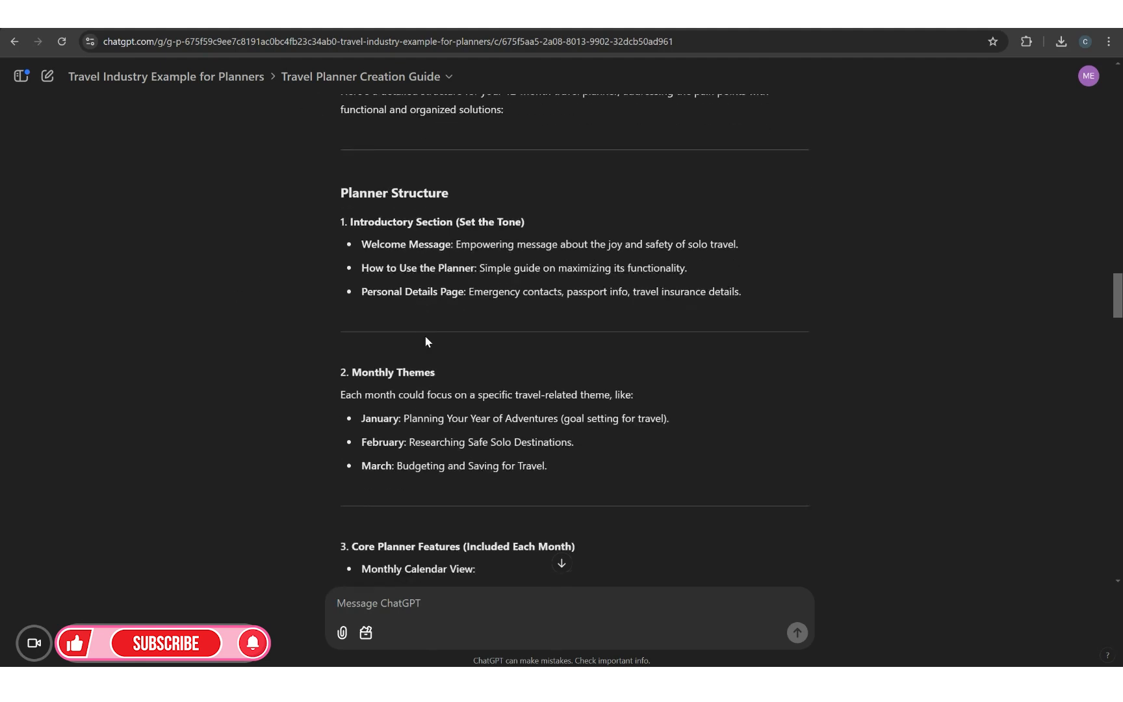
scroll(524, 296, "down", 1)
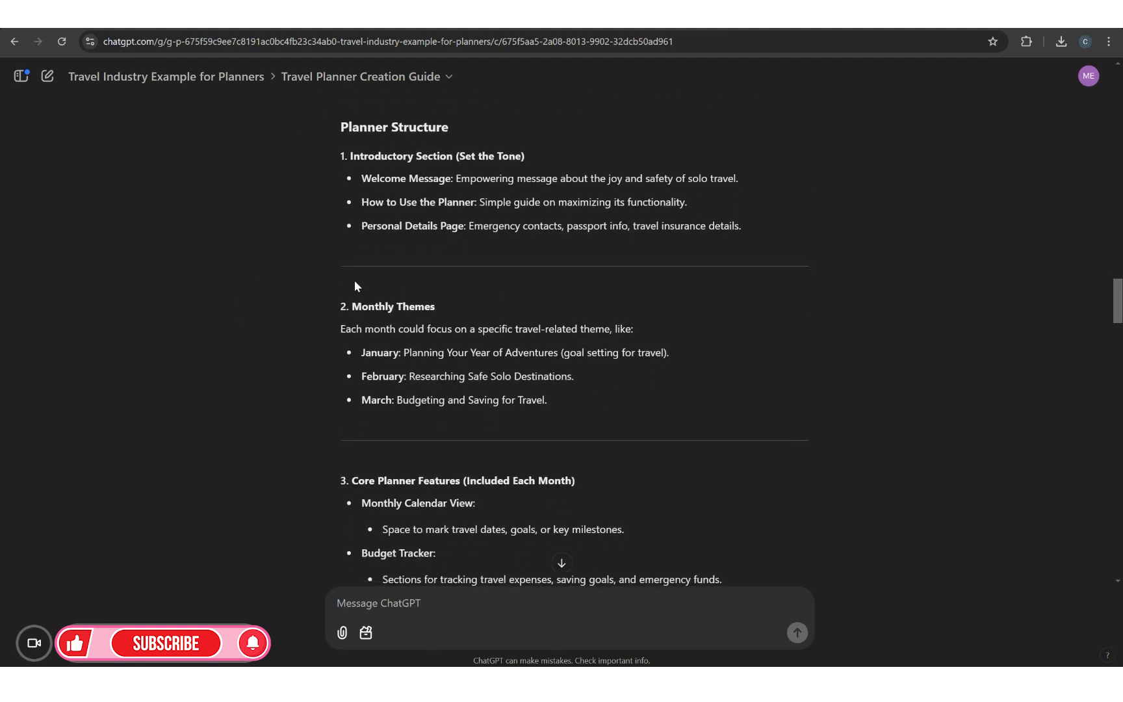
scroll(507, 369, "down", 2)
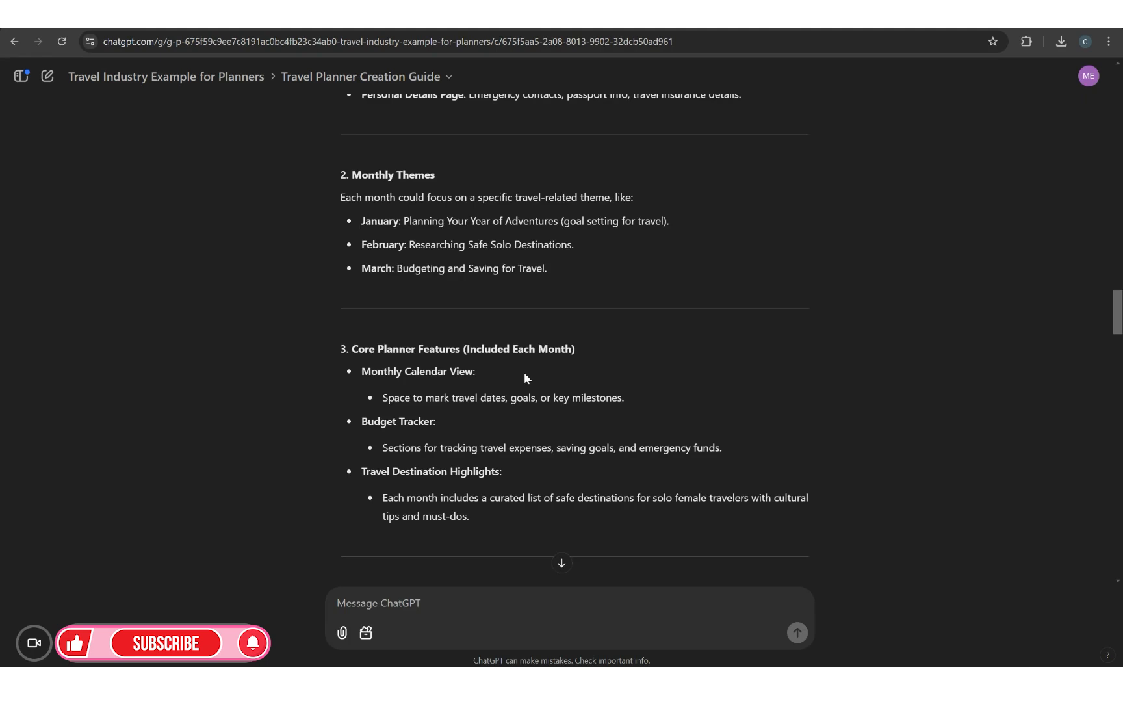
Review the remaining planner sections from Pre-Trip Planning through the Year-End Section and Unique Planner Features.
scroll(525, 377, "down", 4)
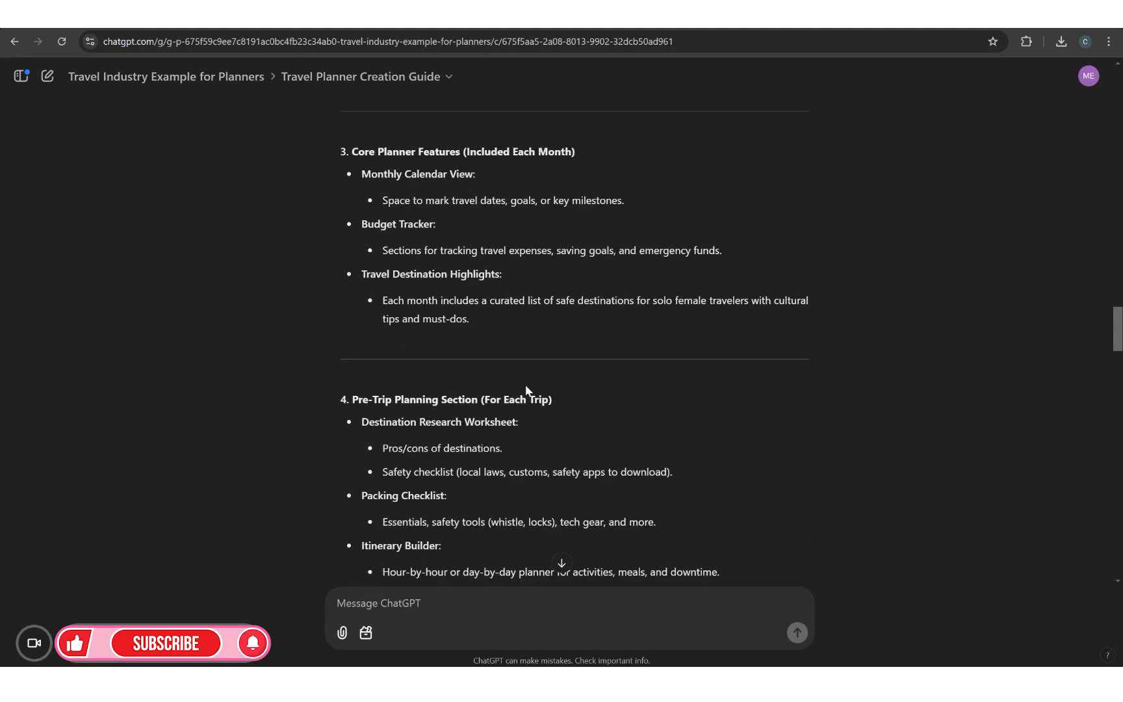
scroll(478, 403, "down", 2)
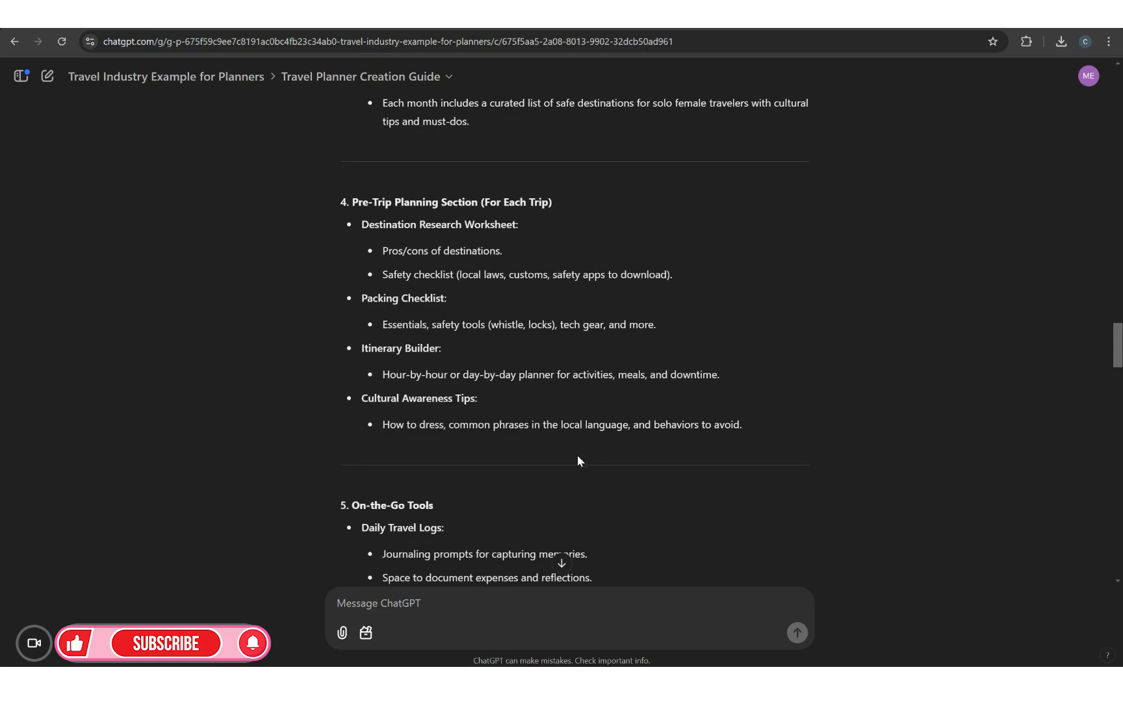
scroll(579, 459, "down", 3)
scroll(697, 392, "down", 2)
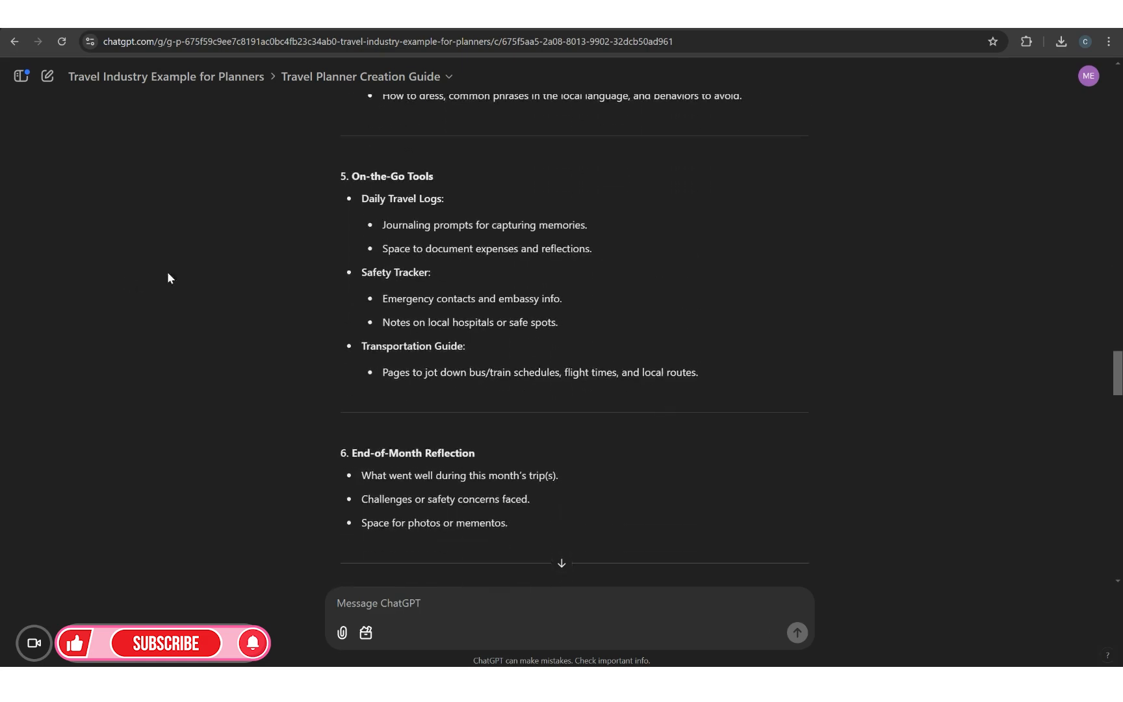
scroll(463, 407, "down", 2)
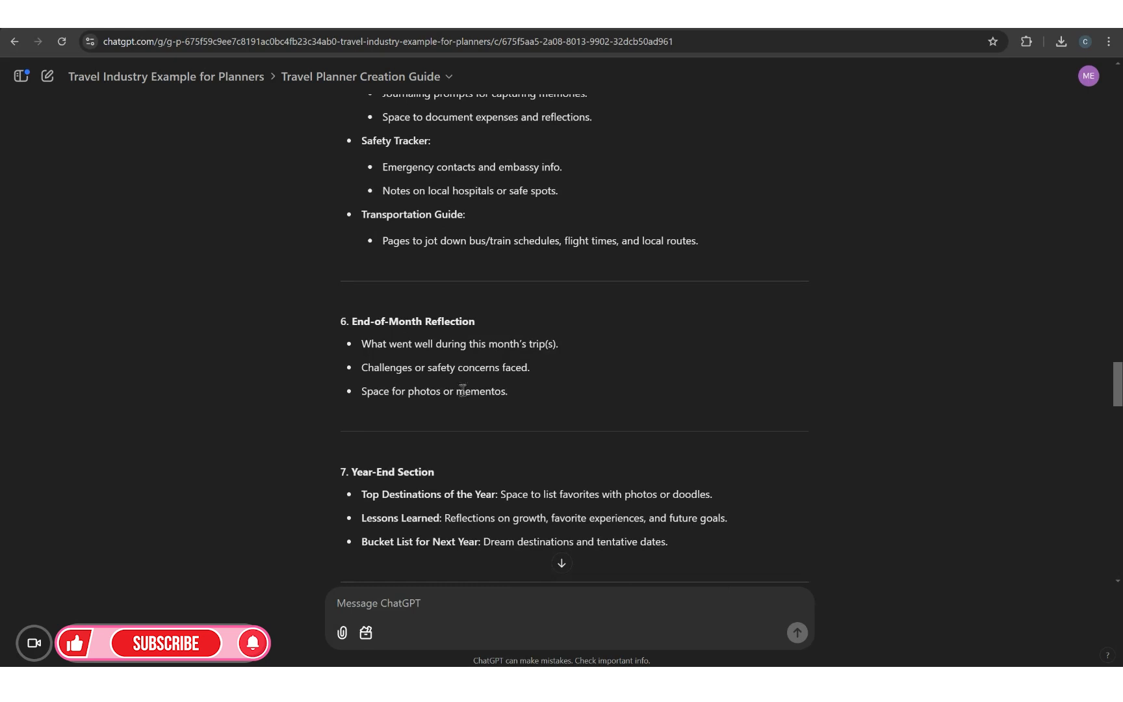
scroll(583, 436, "down", 4)
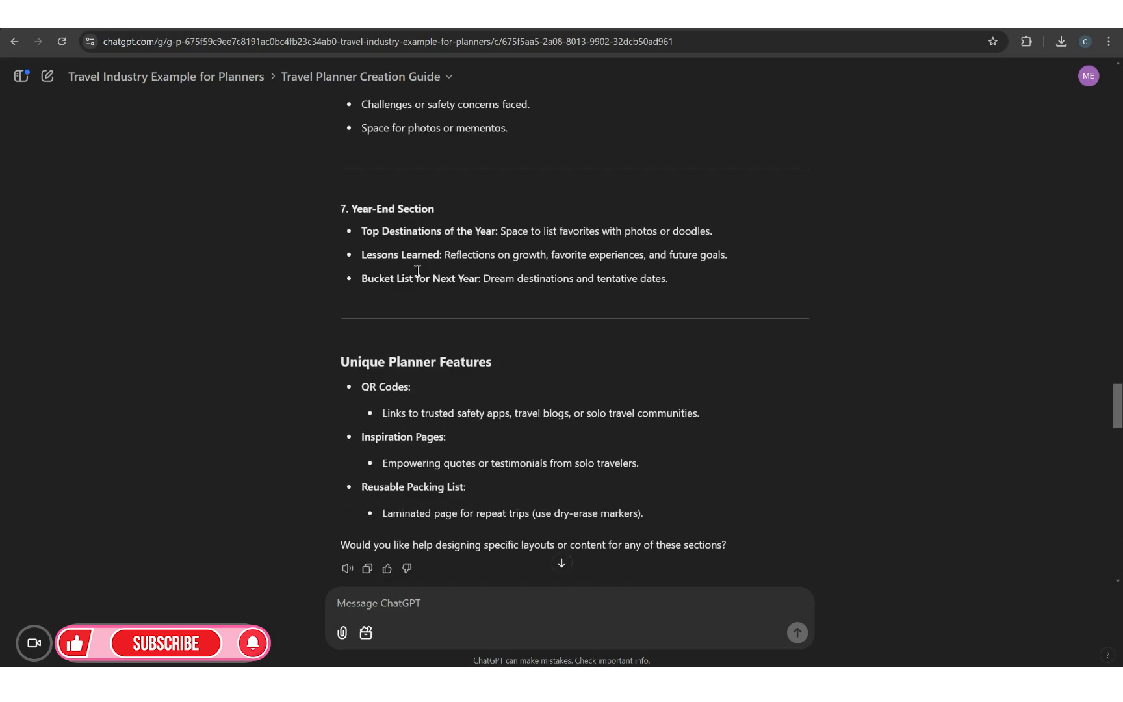
Reread the Year-End Section and the Unique Planner Features at the end of the planner structure reply.
scroll(468, 390, "down", 1)
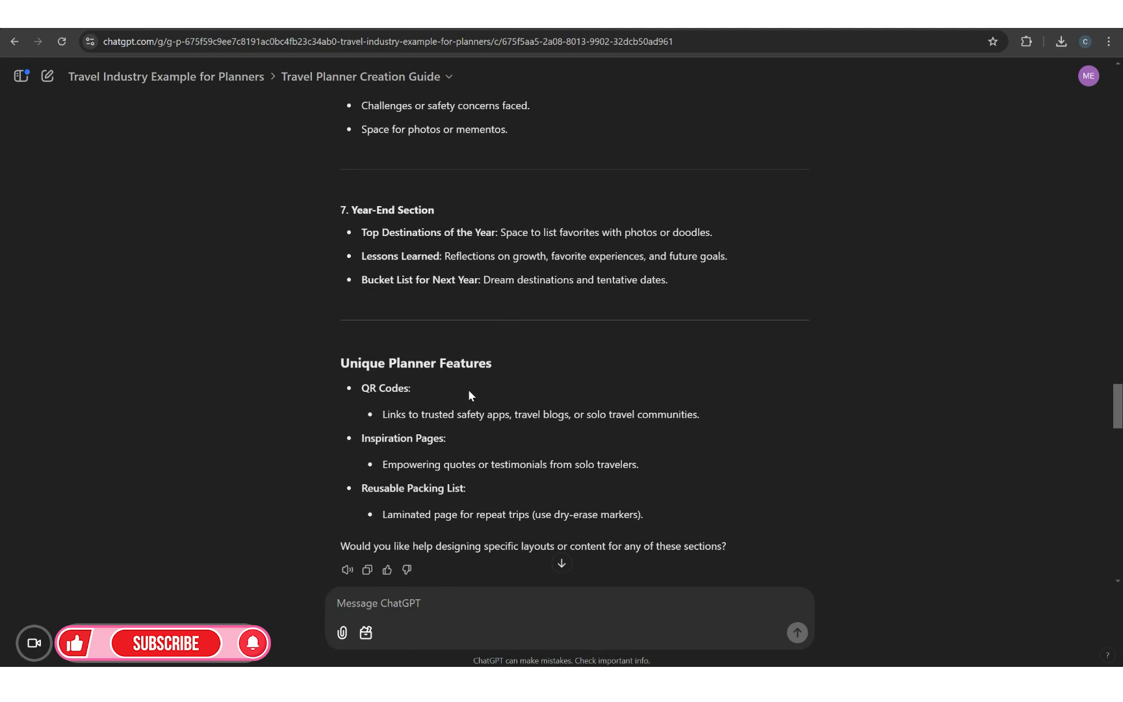
mouse_move(334, 297)
left_mouse_down()
mouse_move(416, 349)
mouse_move(650, 446)
mouse_move(749, 427)
left_mouse_up()
left_click(749, 427)
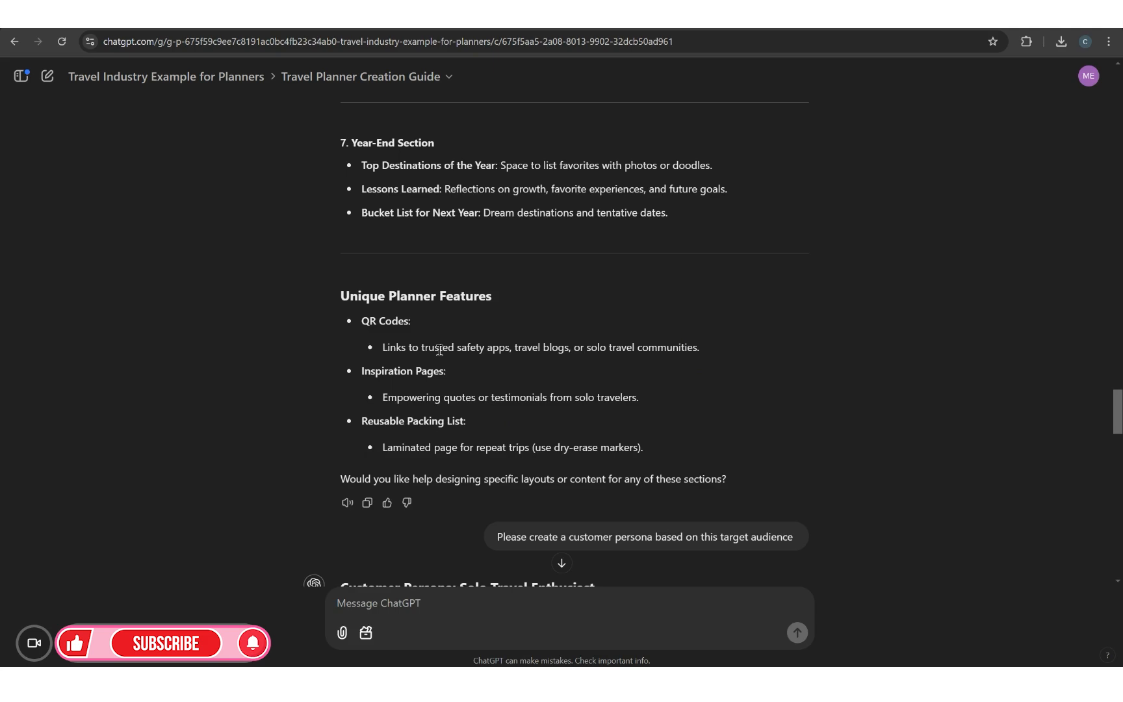
Review the Solo Travel Enthusiast customer persona reply and highlight its Pain Points from Safety Concerns through Loneliness.
scroll(439, 350, "down", 5)
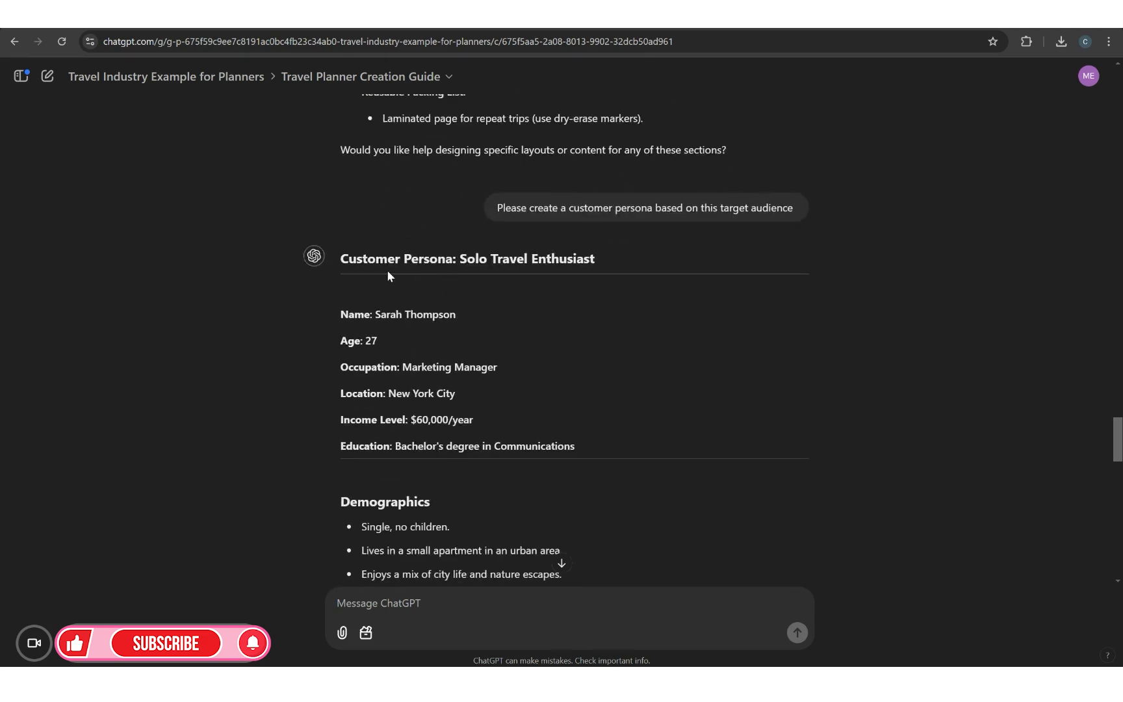
scroll(576, 421, "down", 10)
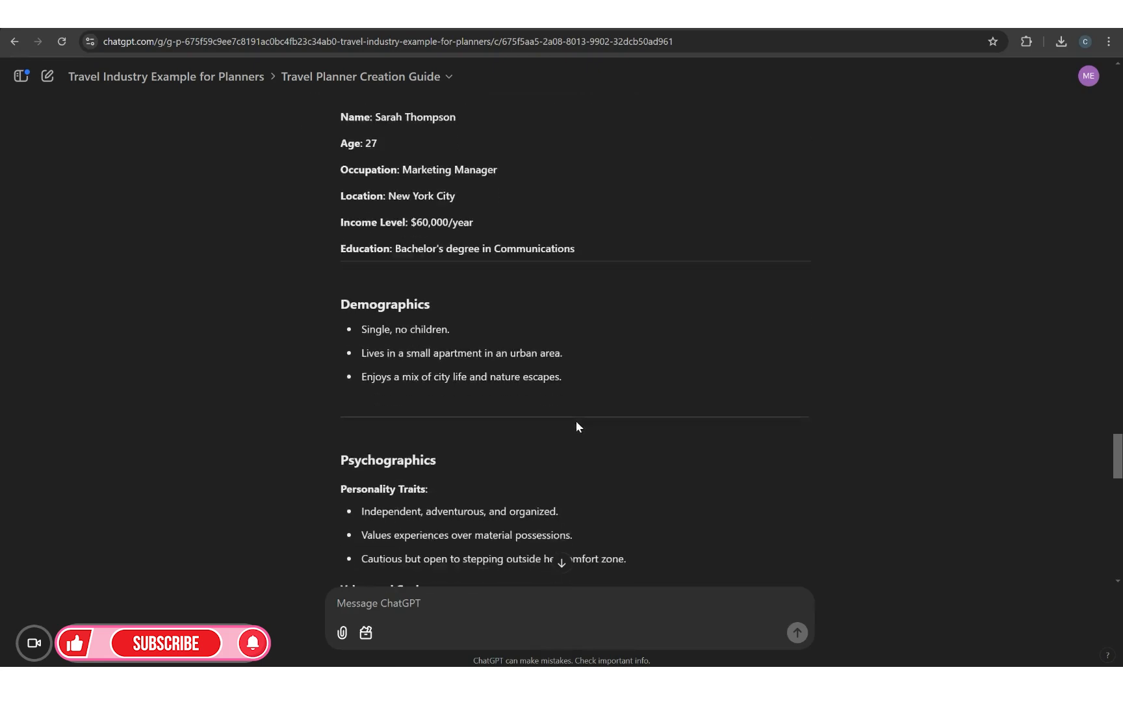
scroll(570, 422, "down", 6)
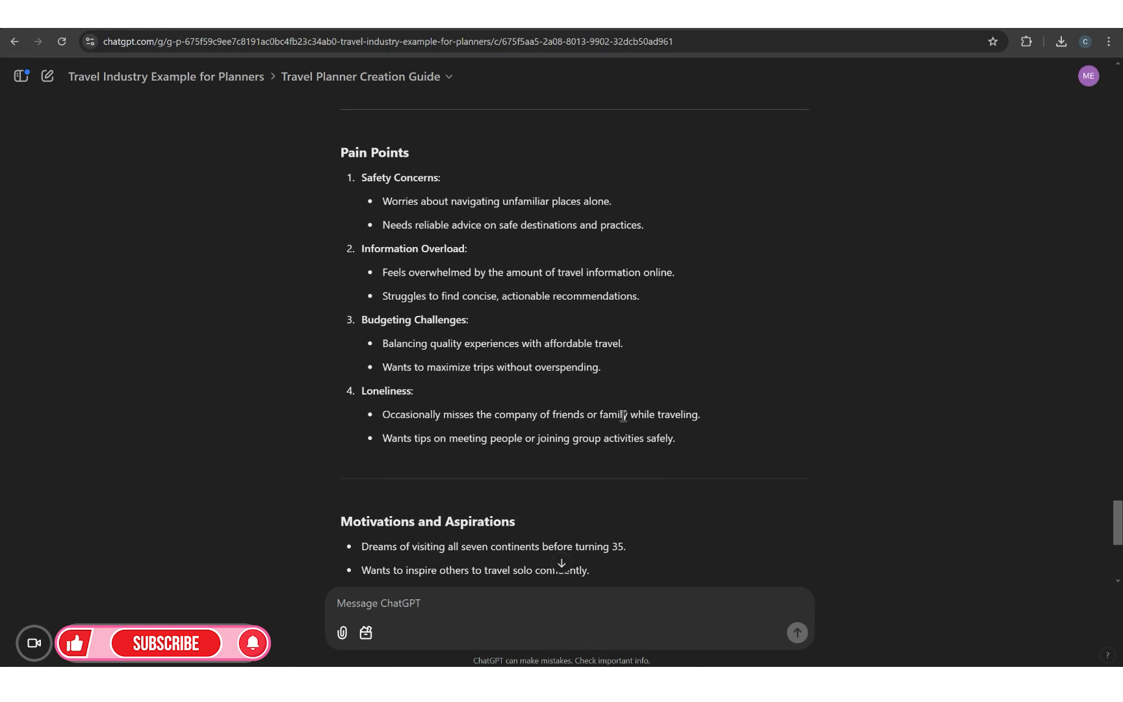
left_click_drag(363, 178, 691, 451)
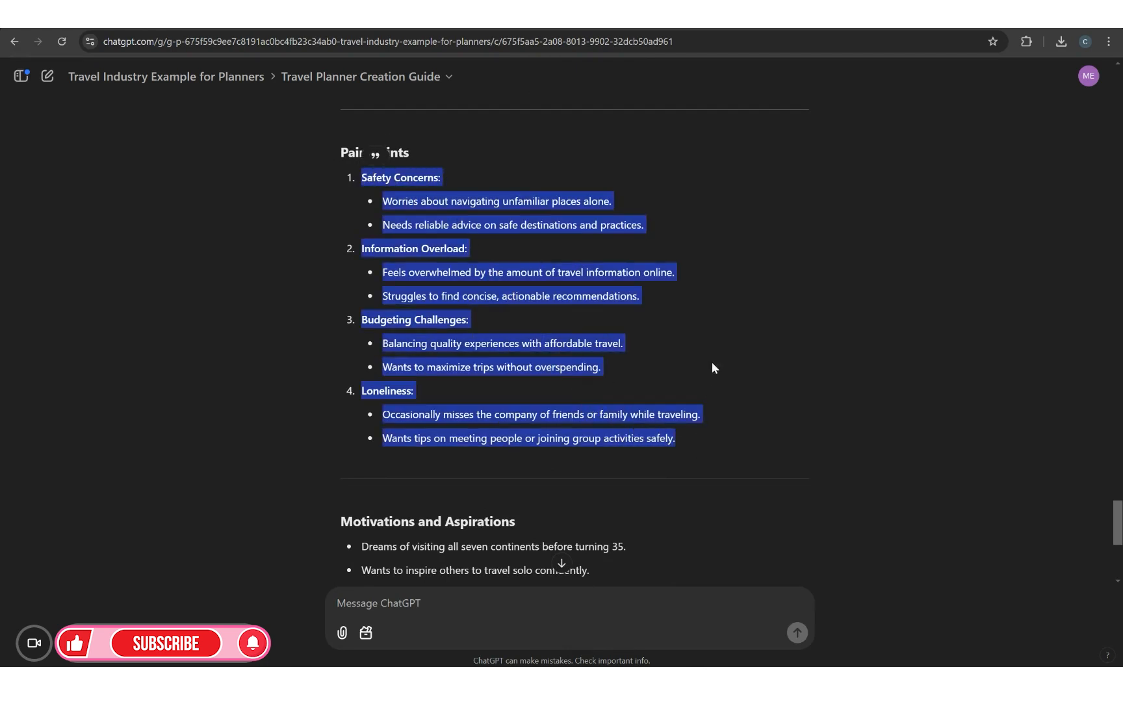
left_click(726, 361)
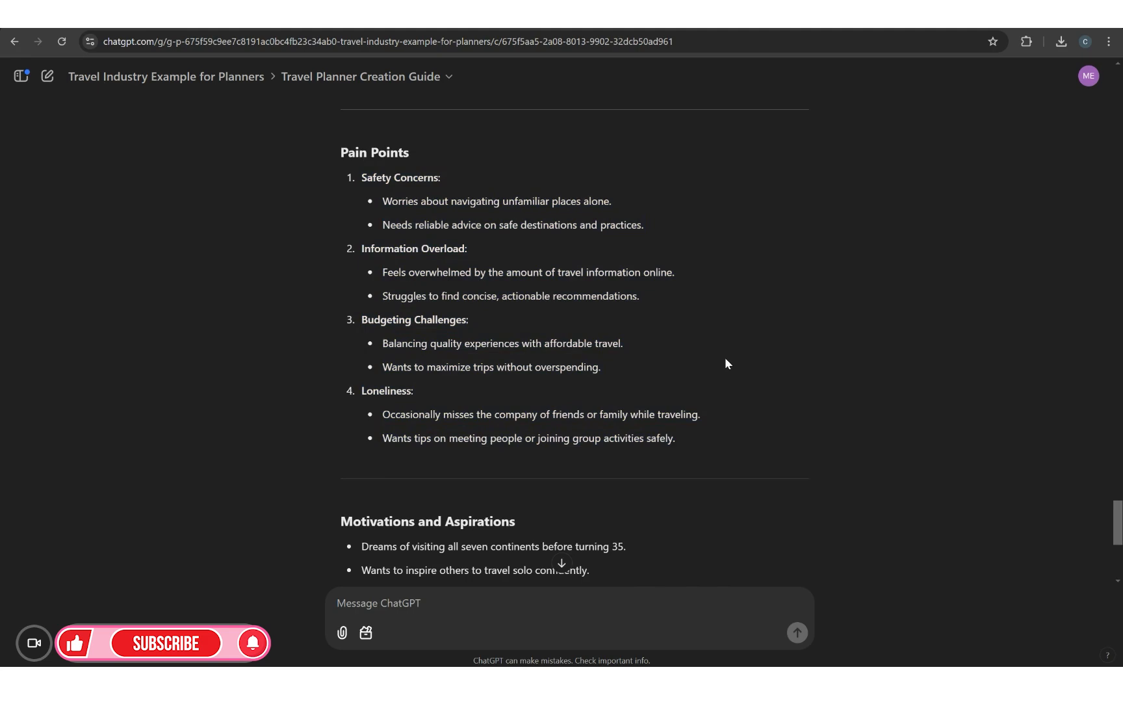
Switch to the solo travel planner design in Canva and survey all its pages in a thumbnail overview.
left_click(191, 26)
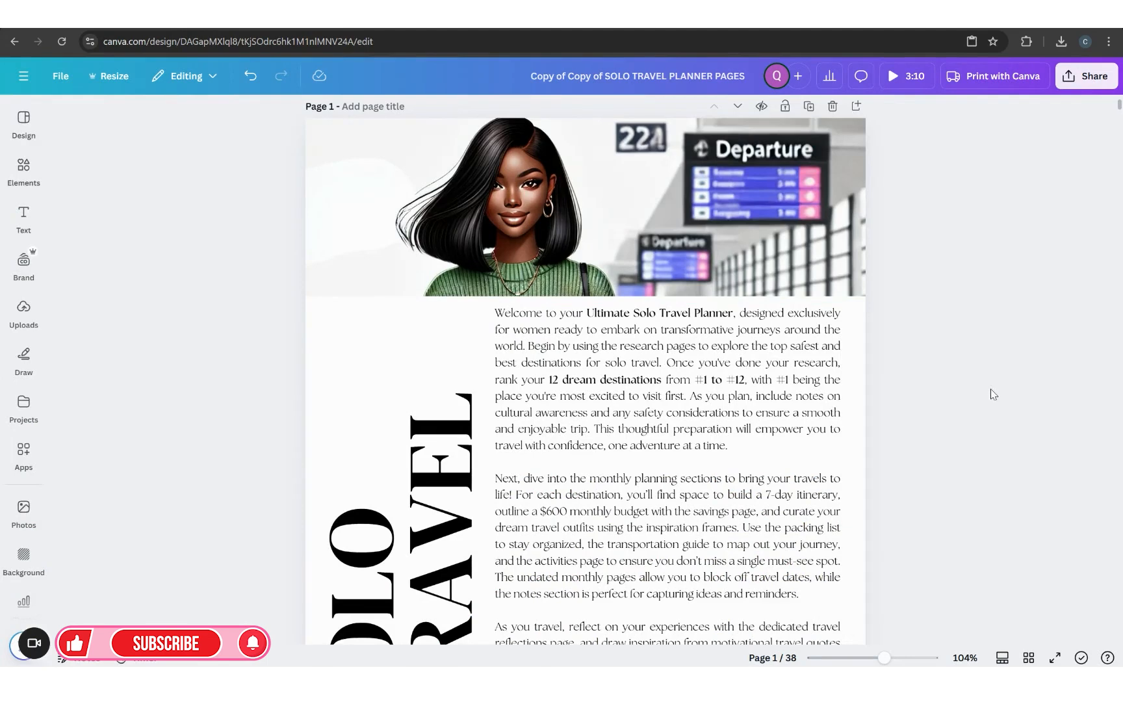
left_click(1028, 657)
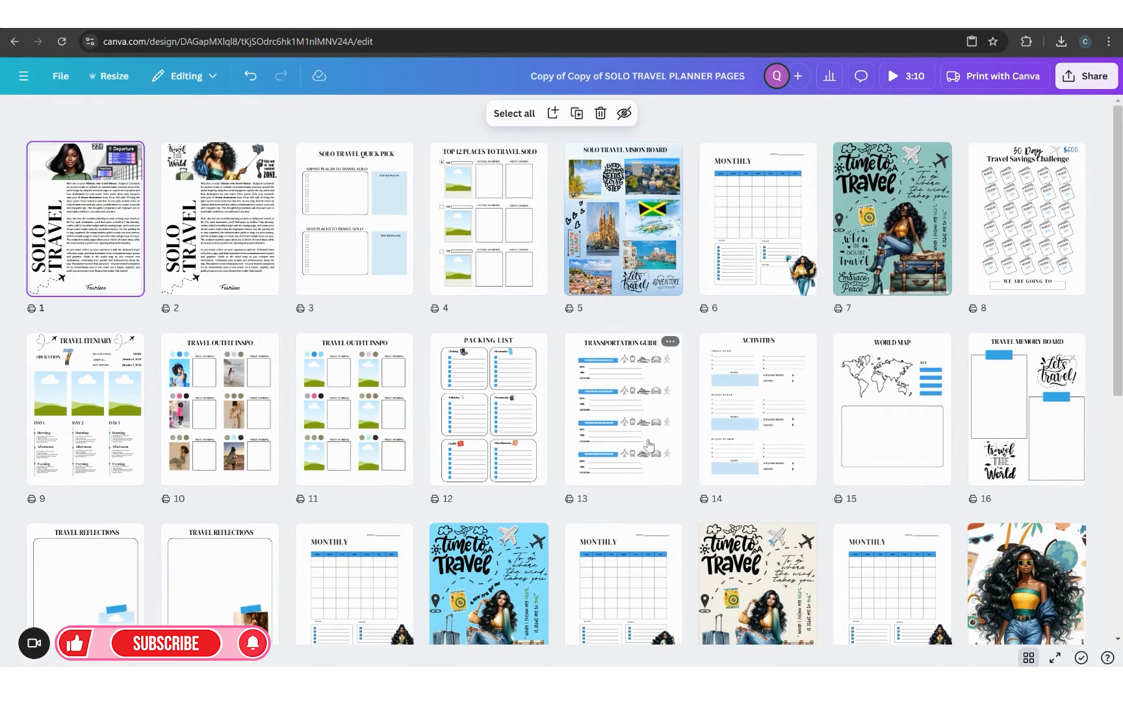
left_click(1028, 658)
Examine the whole Solo Travel welcome and instructions page on page 1 at 79% zoom.
scroll(871, 384, "up", 1)
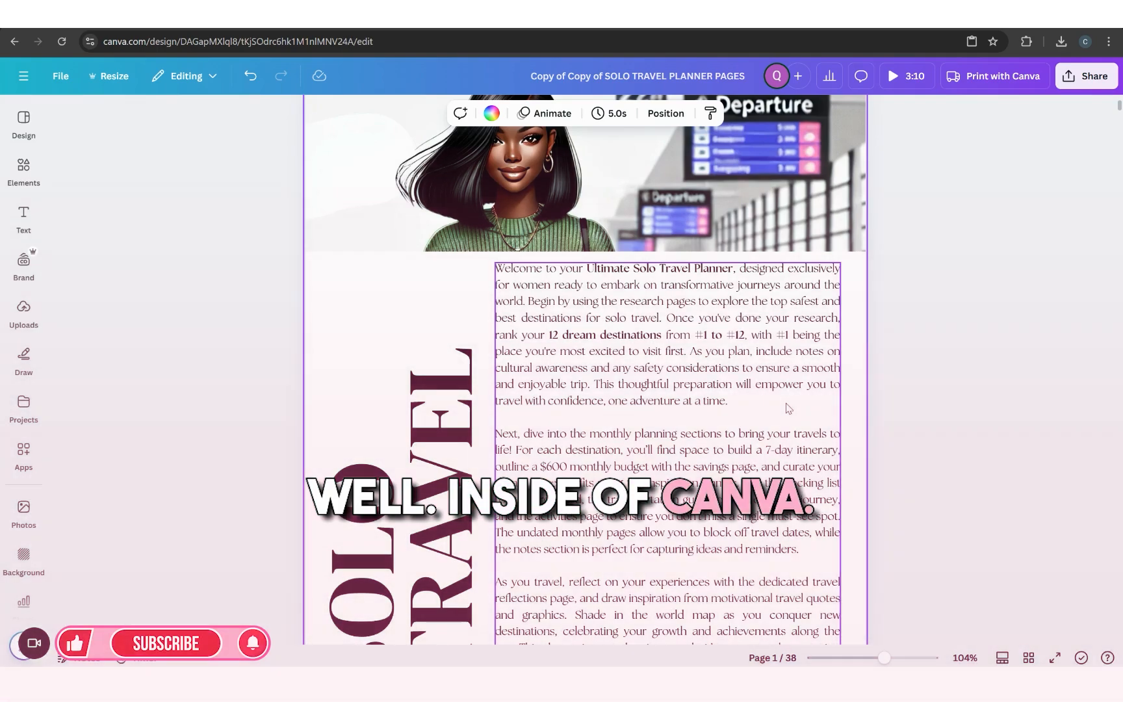
scroll(797, 386, "up", 1)
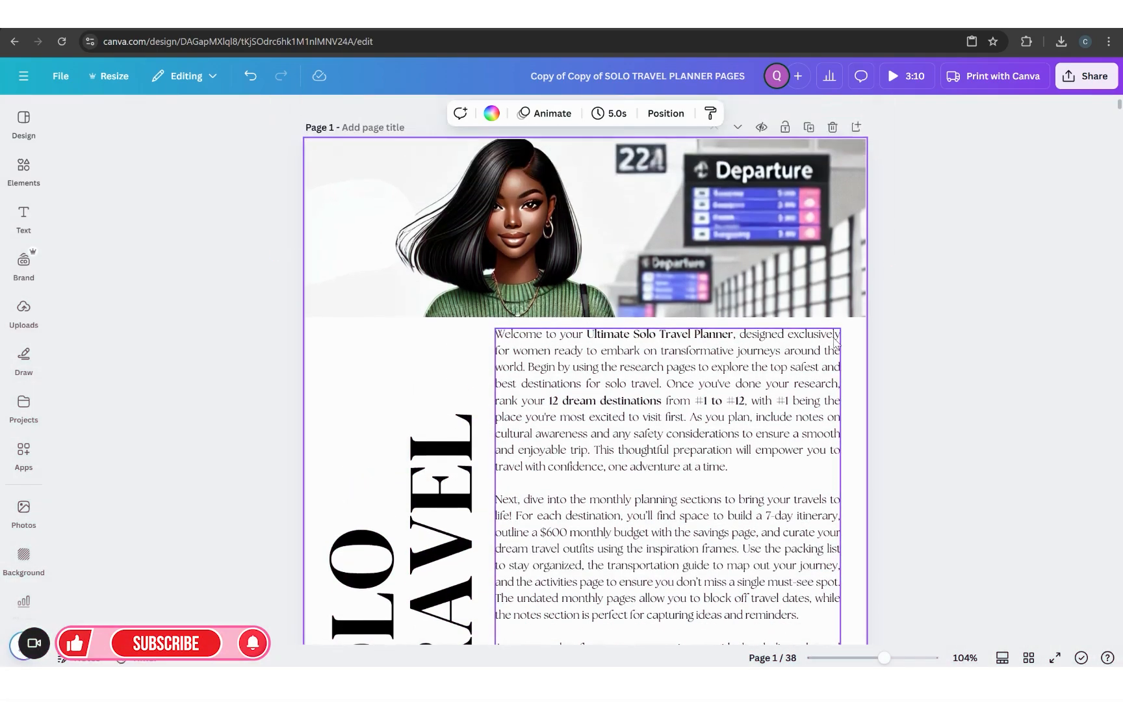
scroll(767, 409, "down", 1)
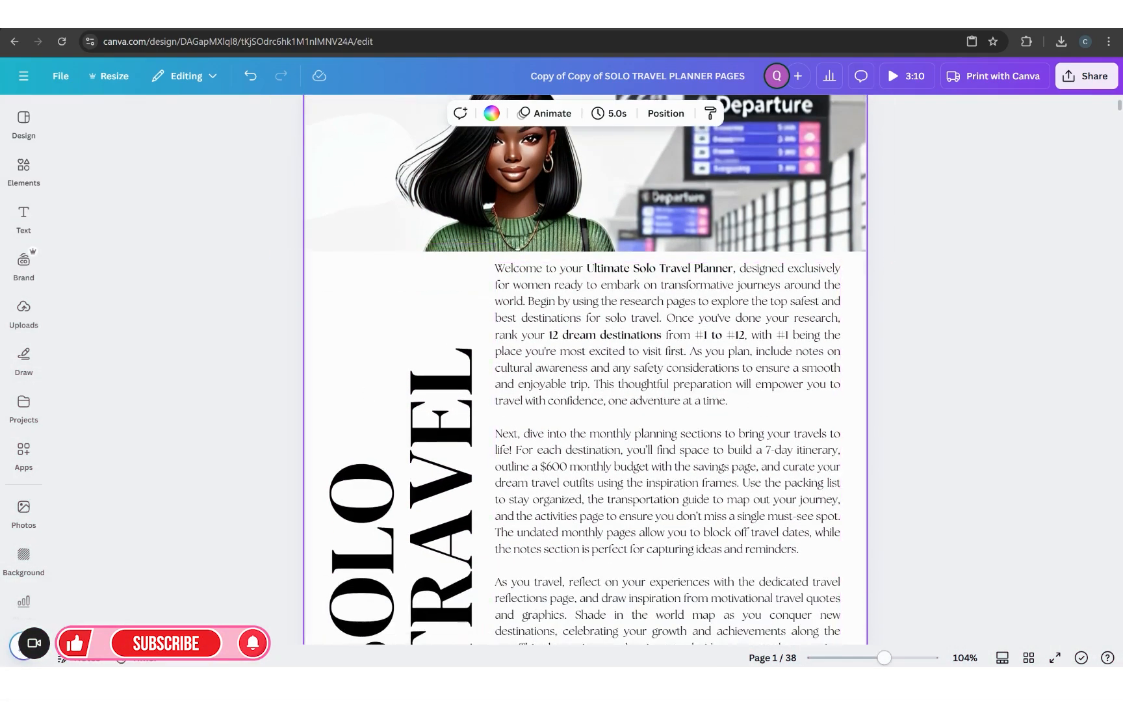
left_click_drag(885, 659, 876, 659)
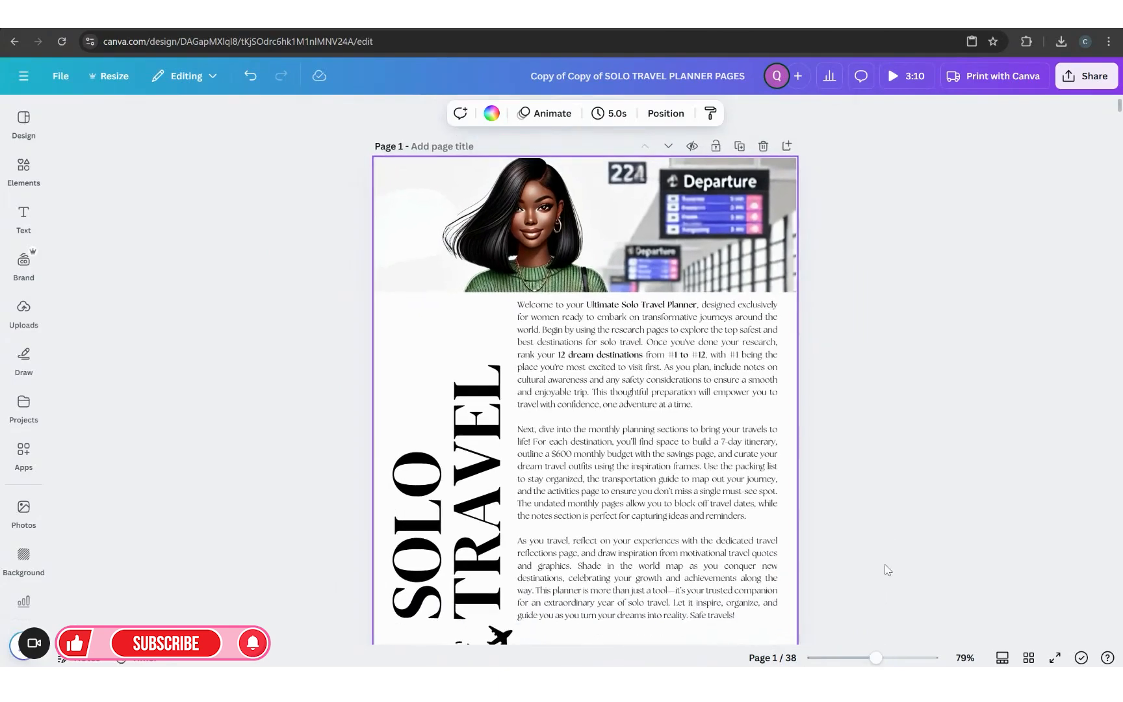
scroll(889, 540, "down", 1)
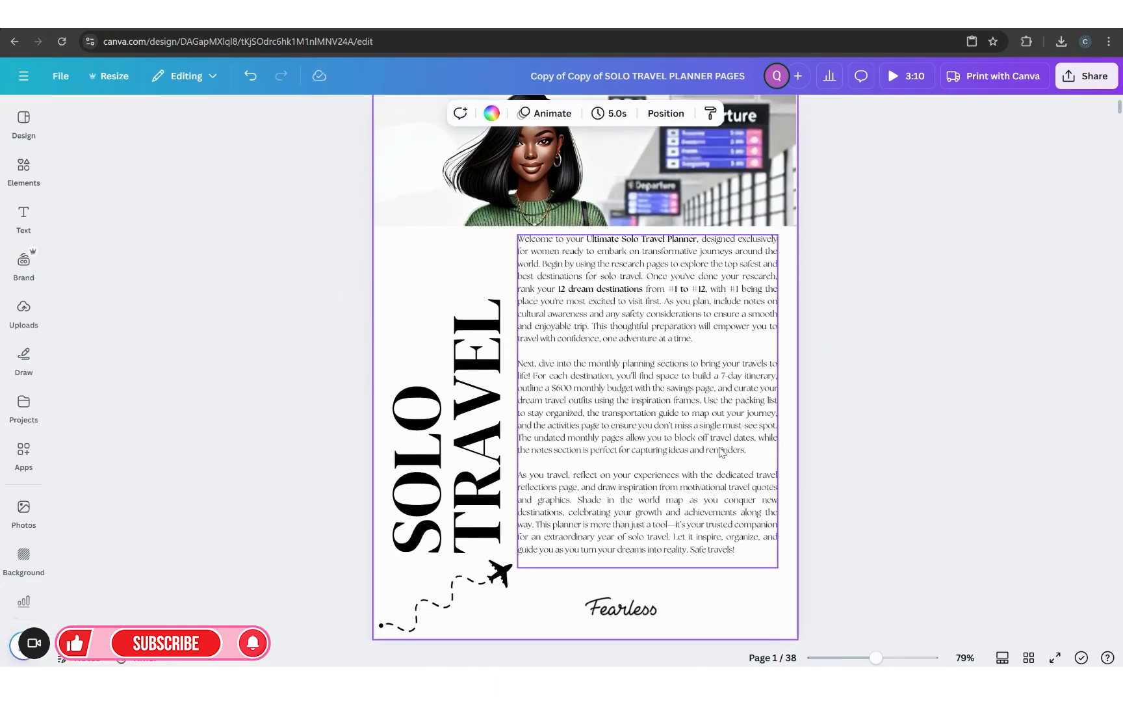
scroll(634, 595, "up", 1)
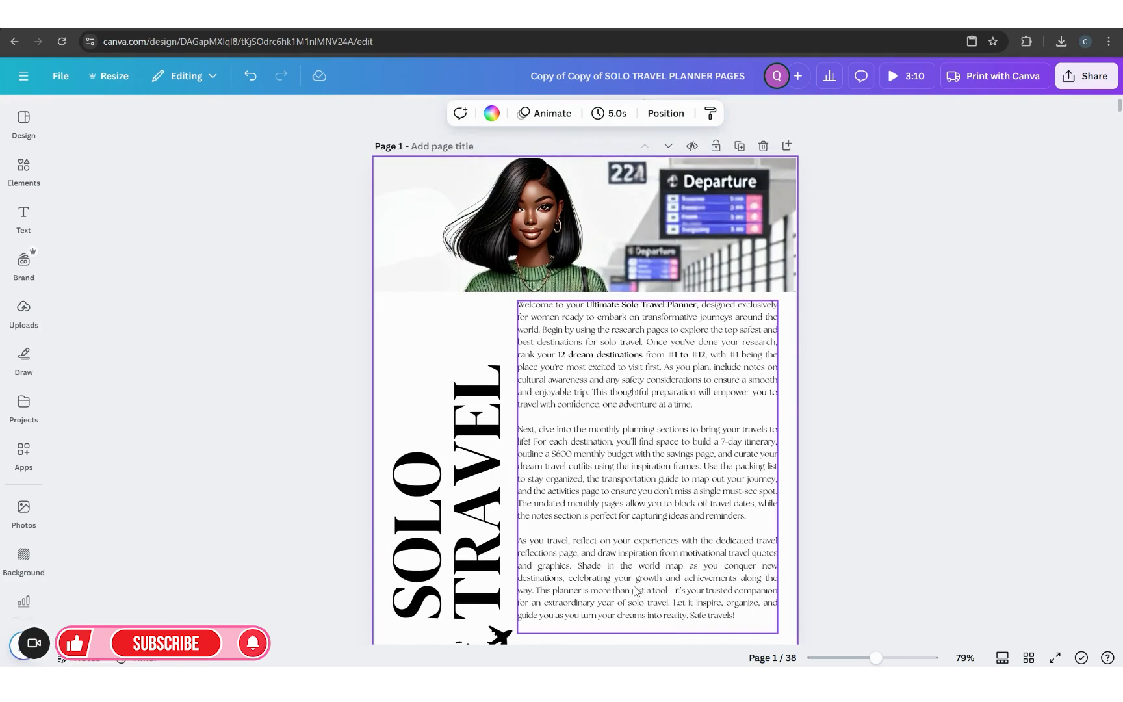
scroll(635, 591, "down", 1)
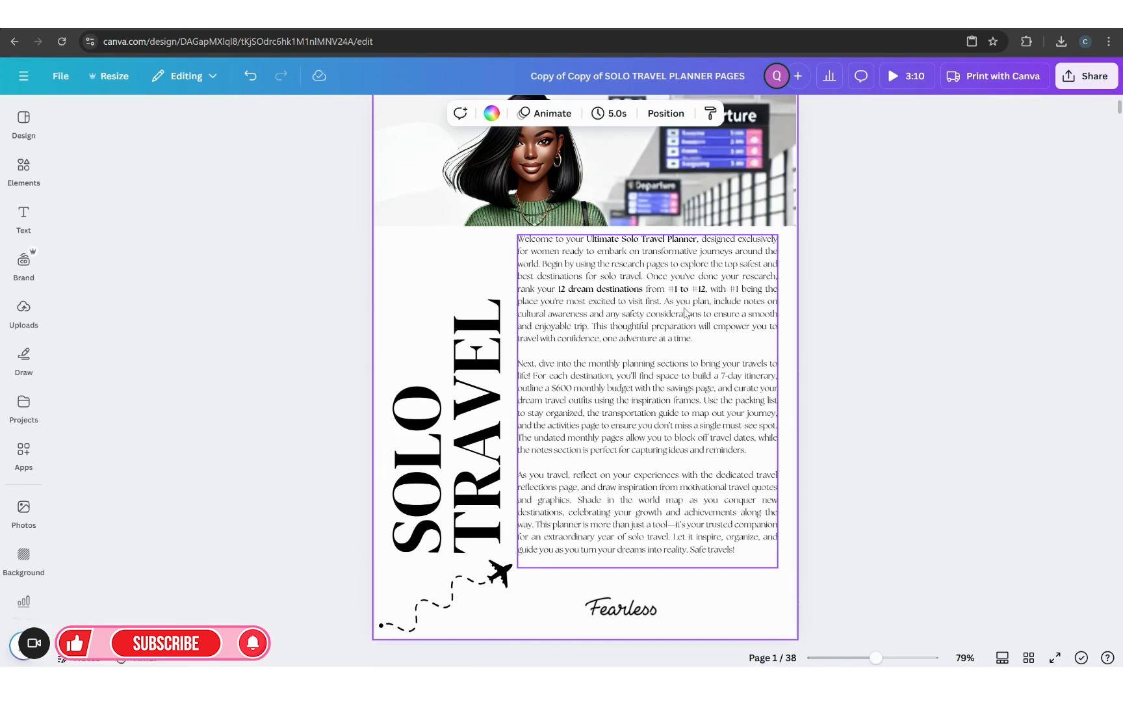
Return to ChatGPT, open the Planner Instructions Guide chat in the Travel Industry Example for Planners project, and view its first prompt.
left_click(215, 16)
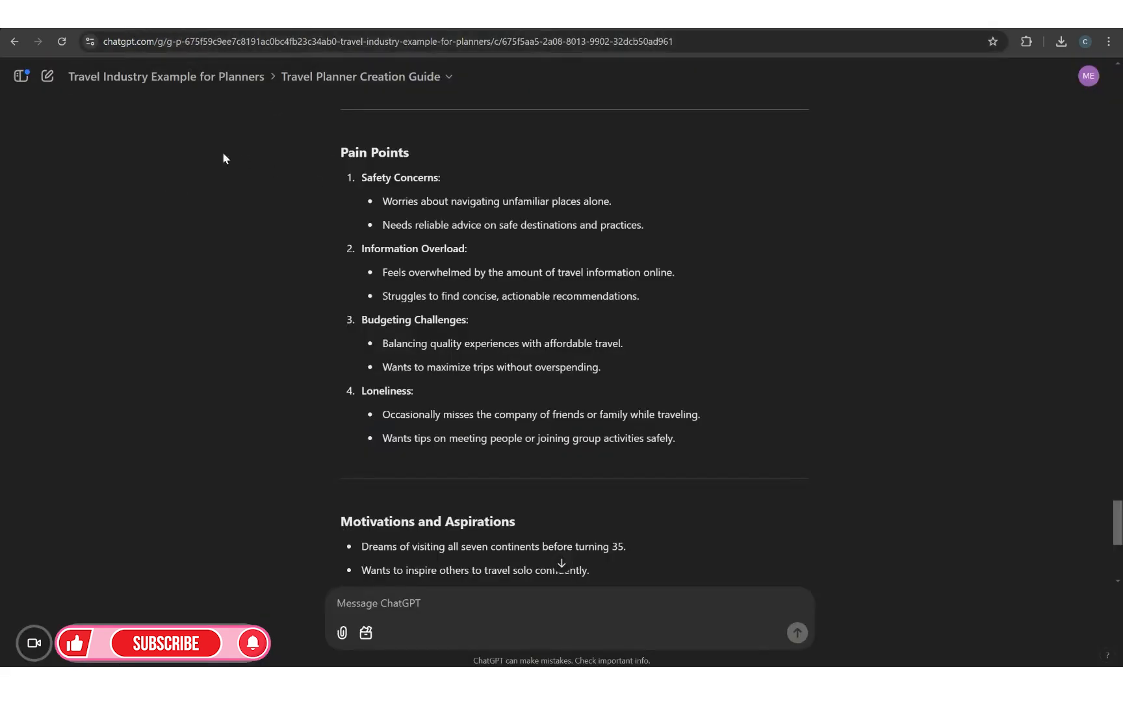
left_click(20, 77)
left_click(75, 287)
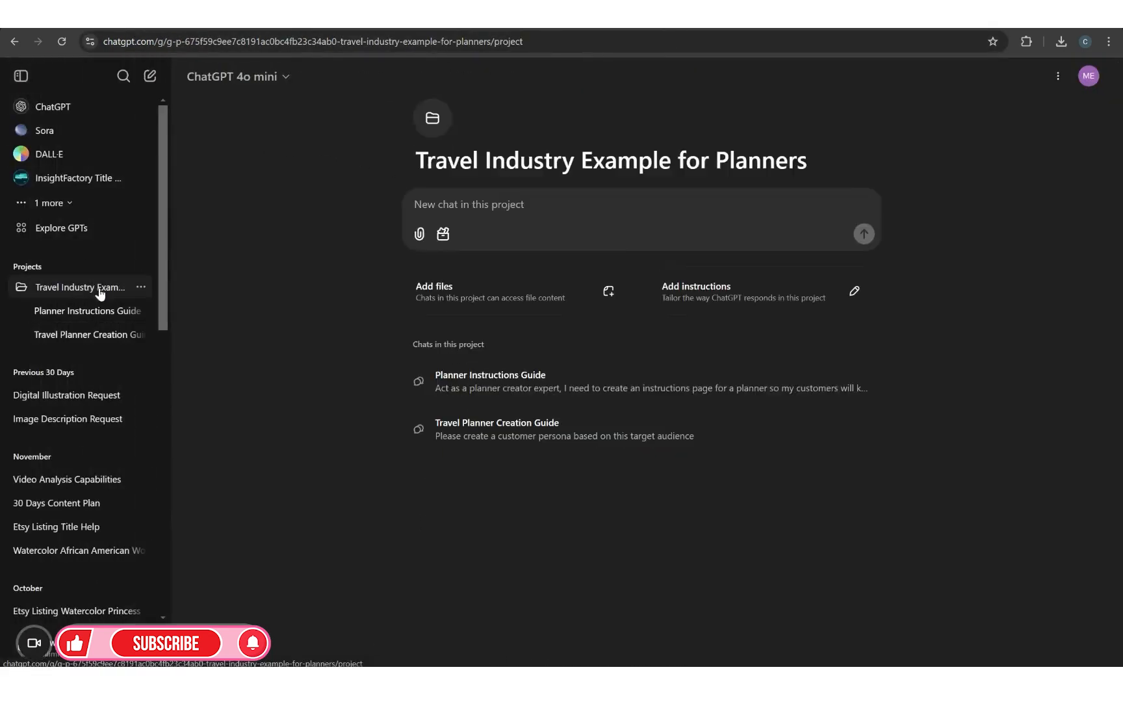
left_click(534, 392)
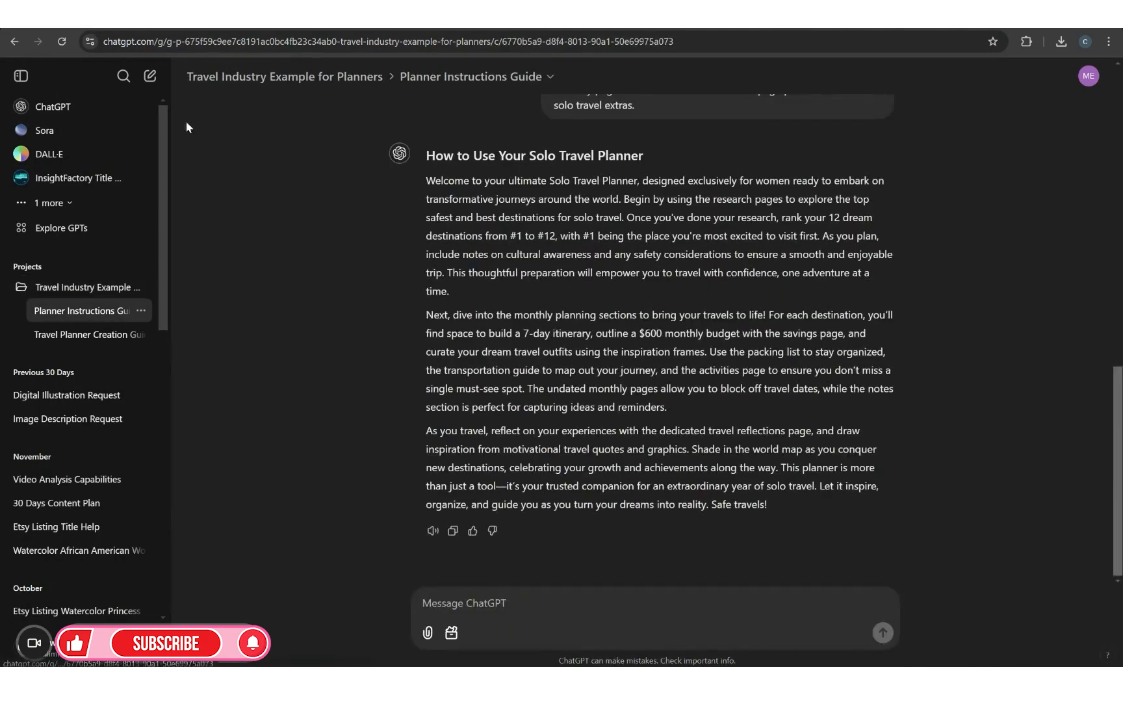
left_click(21, 76)
scroll(644, 299, "up", 4)
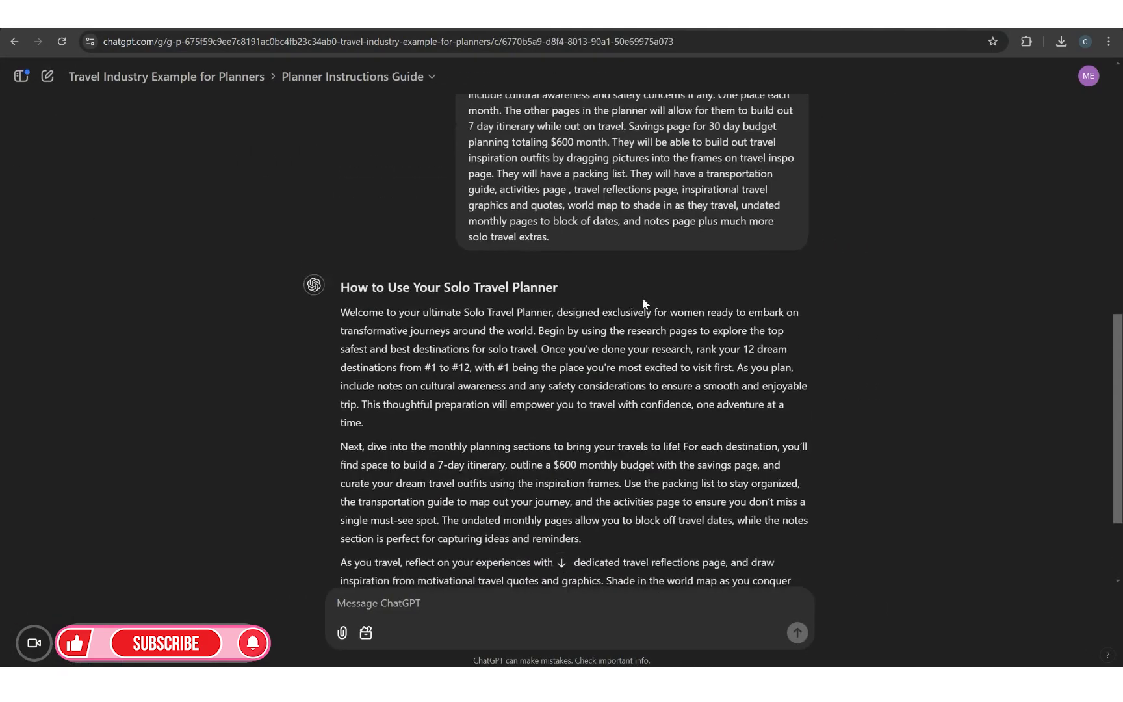
scroll(644, 299, "up", 10)
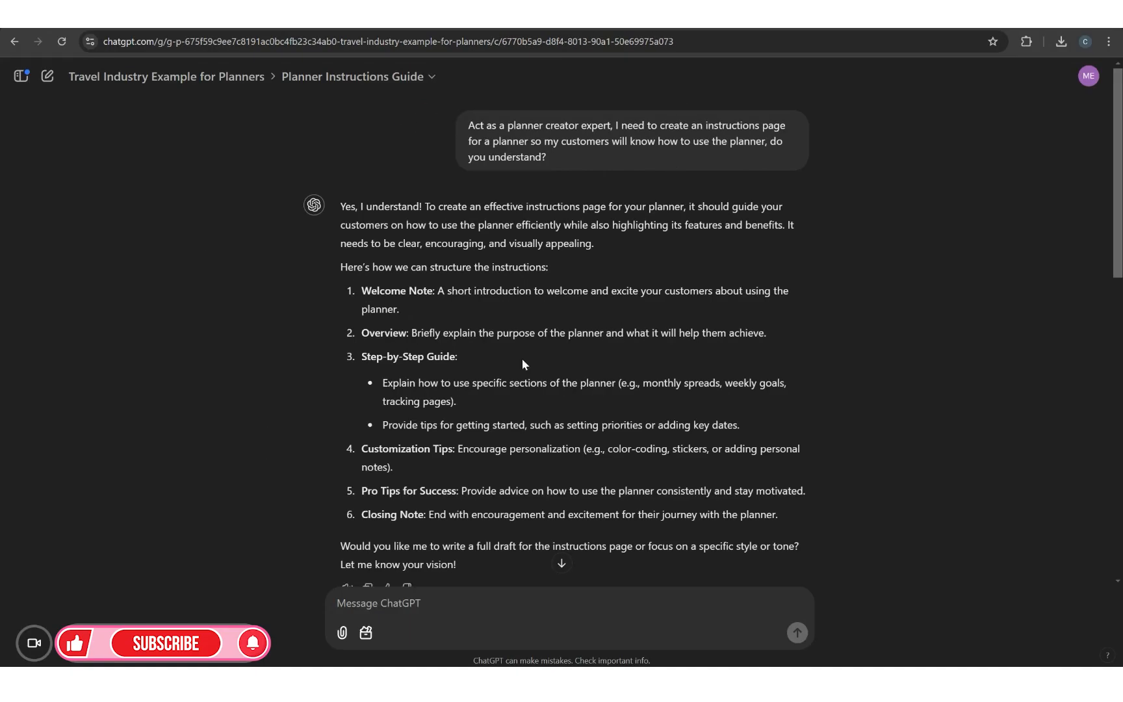
Read the suggested instruction structure, the prompt asking for 3 paragraphs, and the How to Use Your Solo Travel Planner reply.
scroll(497, 338, "down", 1)
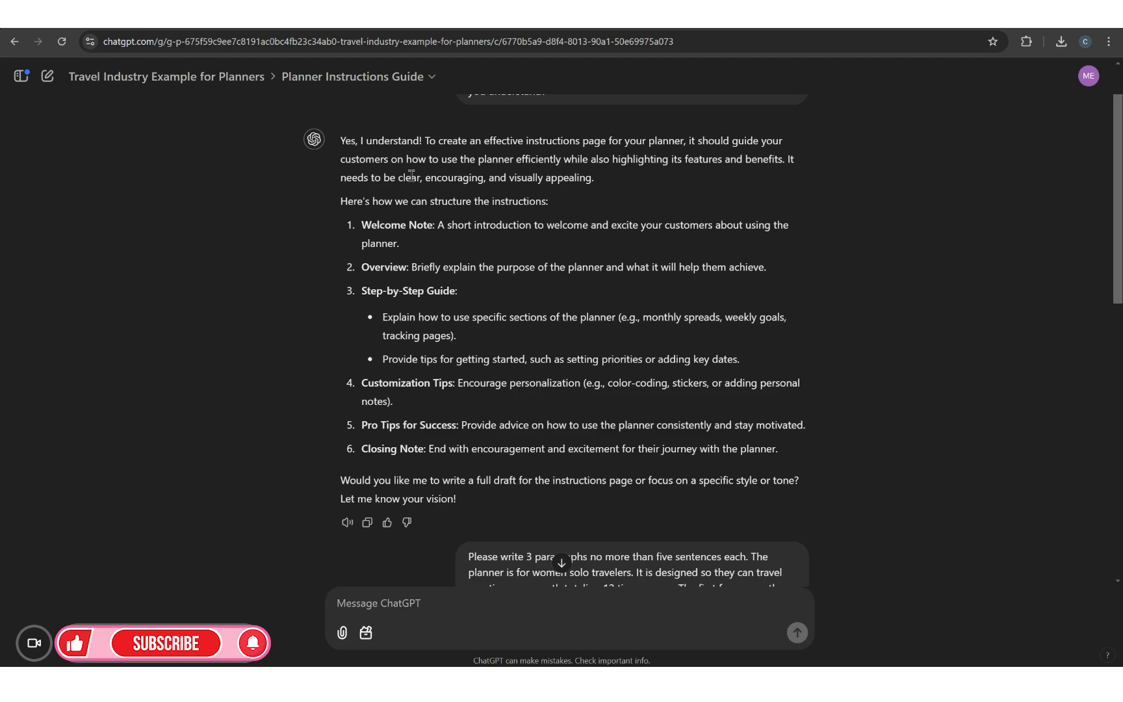
left_click_drag(344, 201, 558, 204)
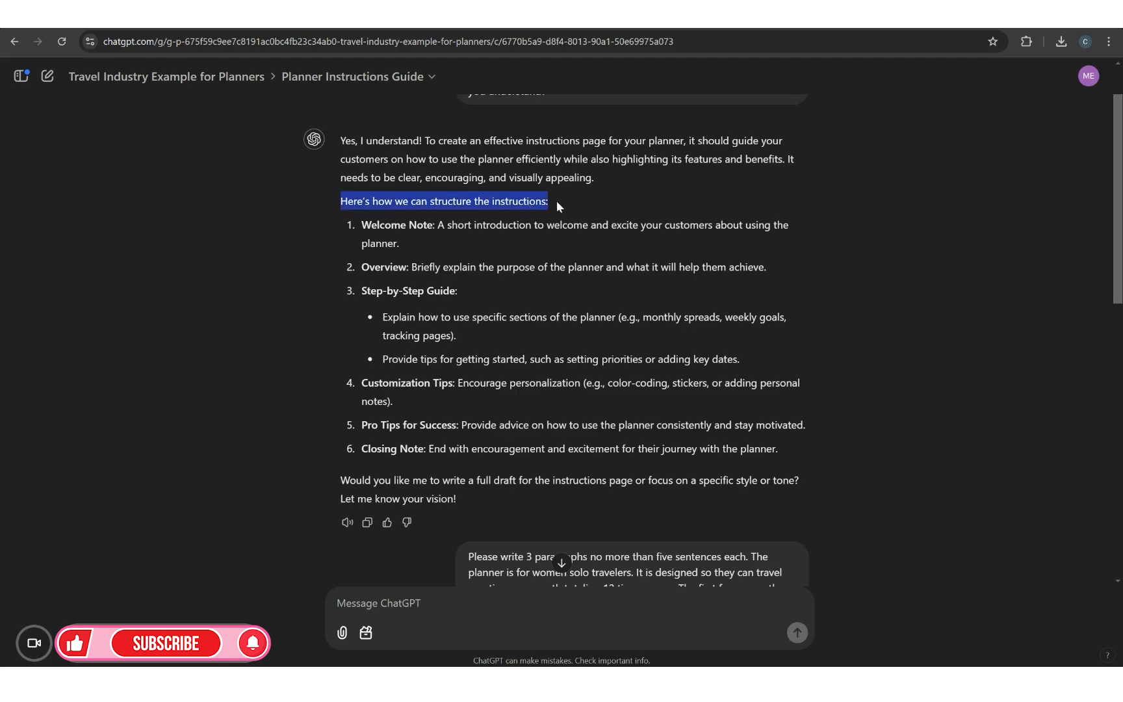
scroll(578, 346, "down", 4)
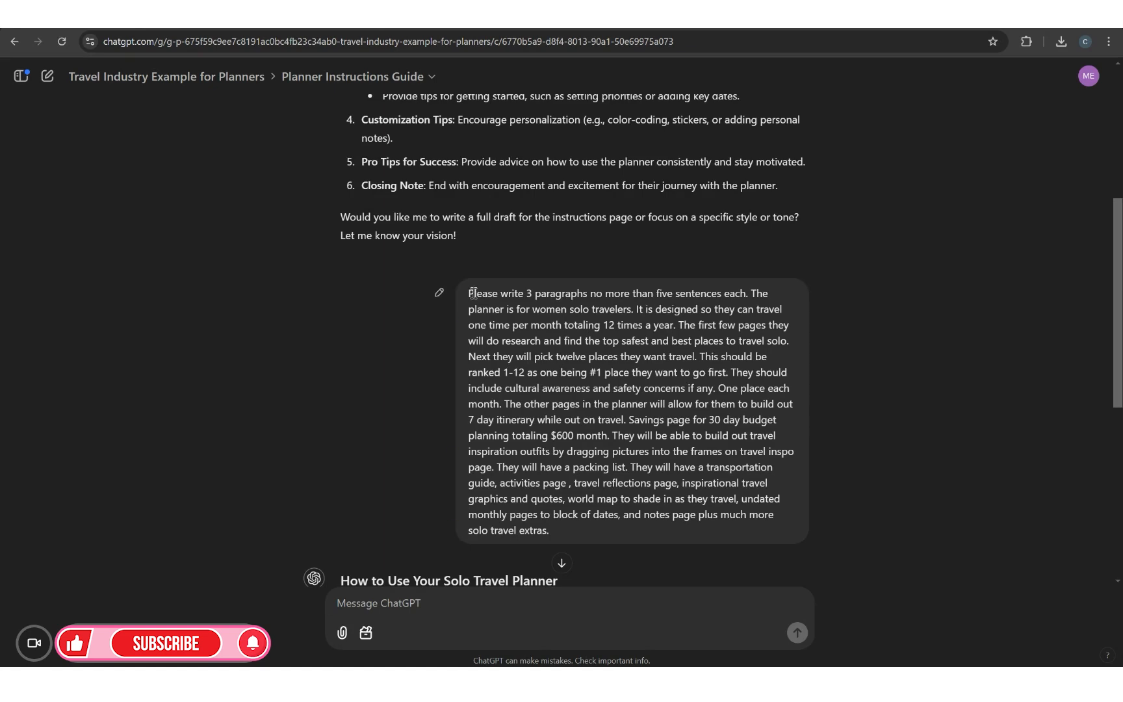
scroll(561, 460, "down", 5)
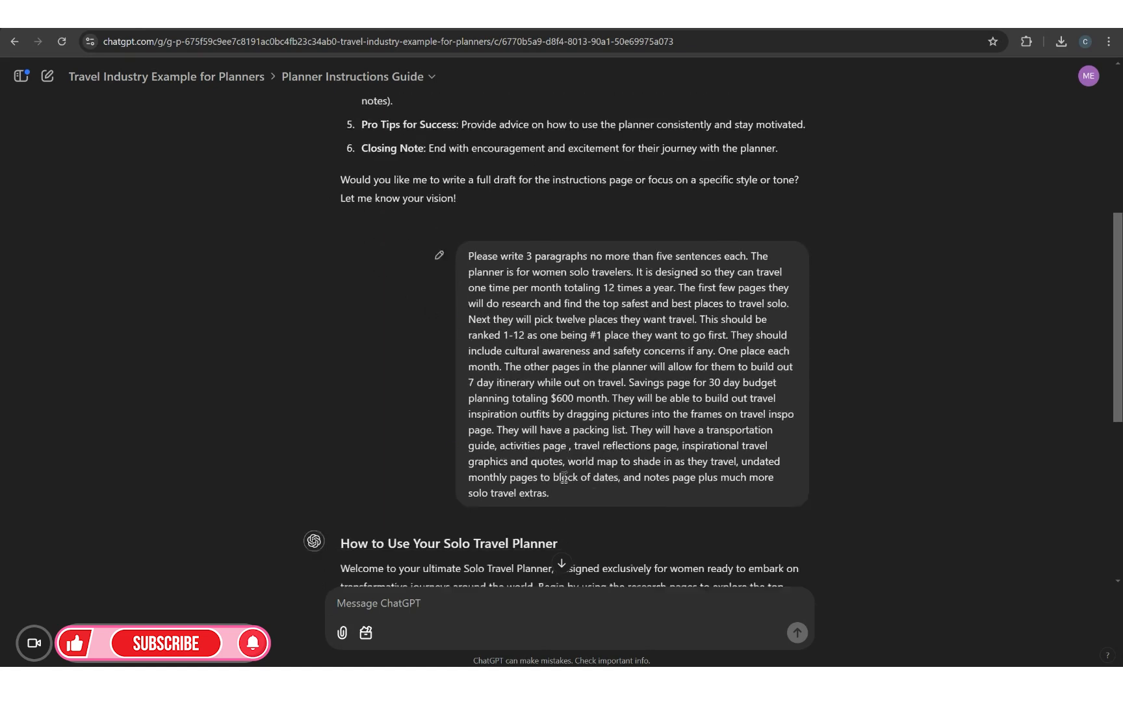
scroll(560, 460, "down", 1)
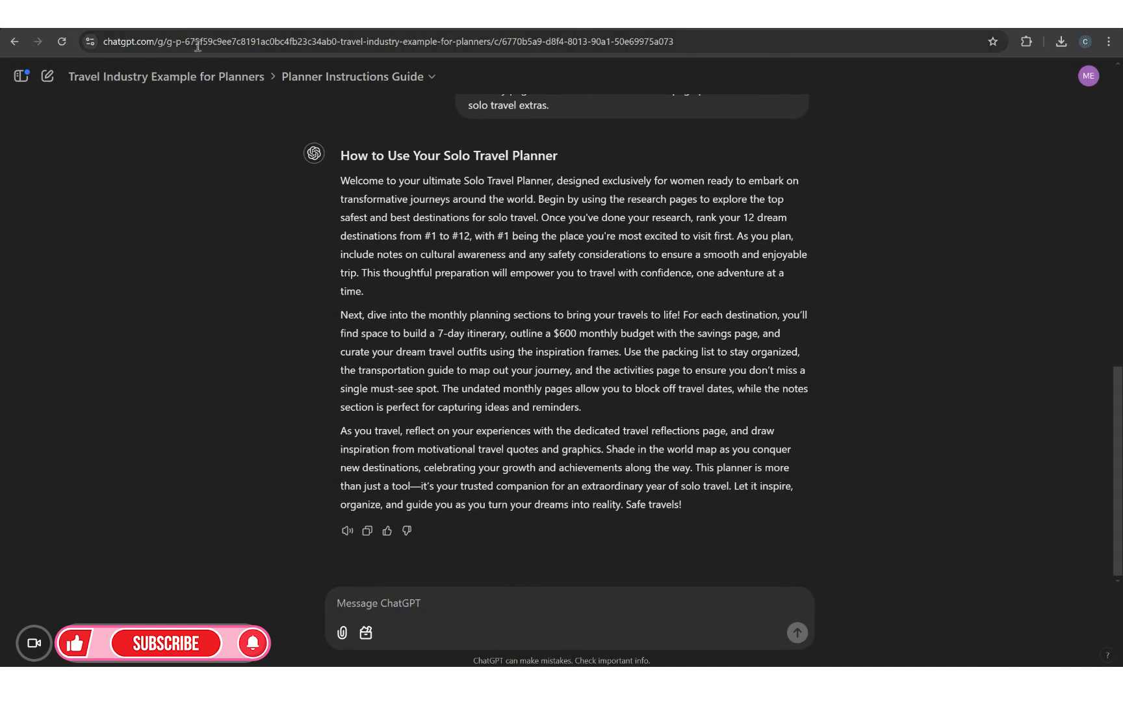
Copy the three paragraphs under How to Use Your Solo Travel Planner from the ChatGPT reply.
left_click(170, 15)
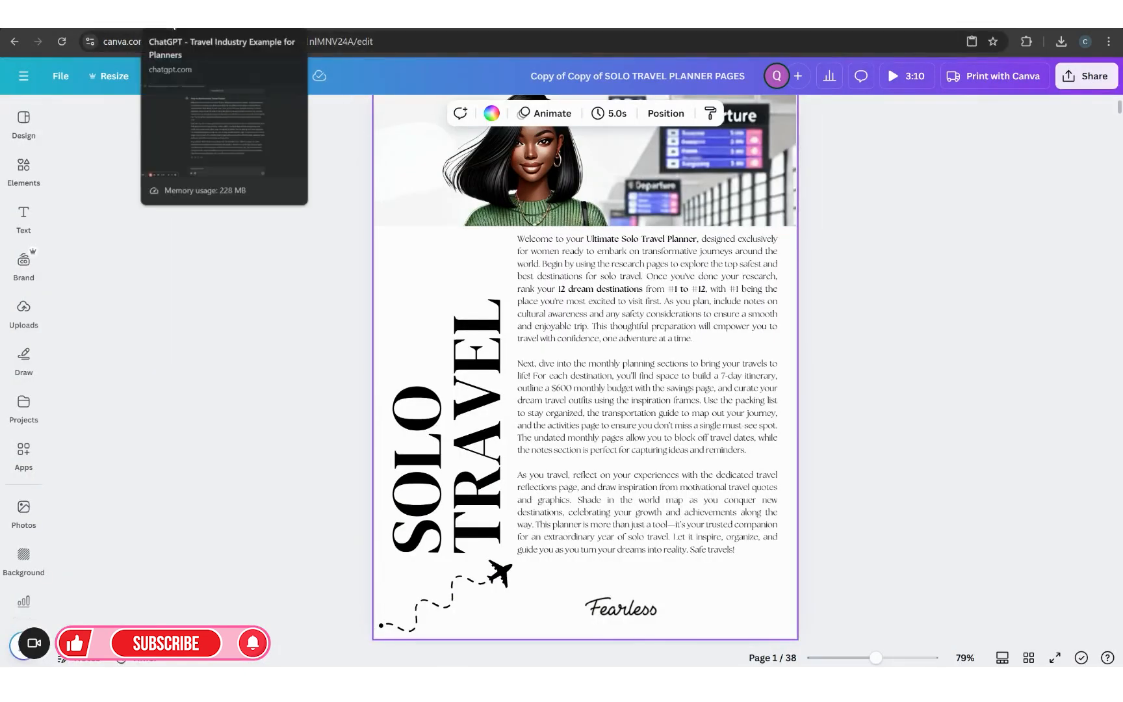
left_click(163, 15)
left_click_drag(344, 185, 682, 510)
right_click(501, 478)
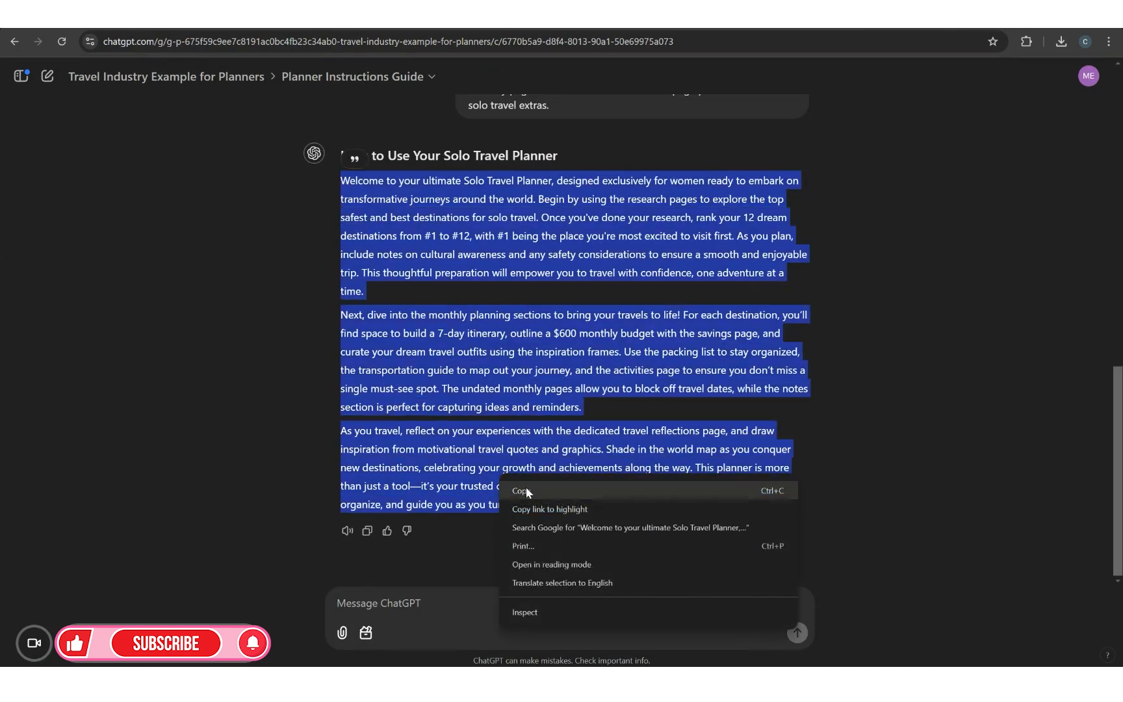
Switch to the Canva planner and select the welcome text on page 1 as the place for the copied paragraphs.
left_click(195, 26)
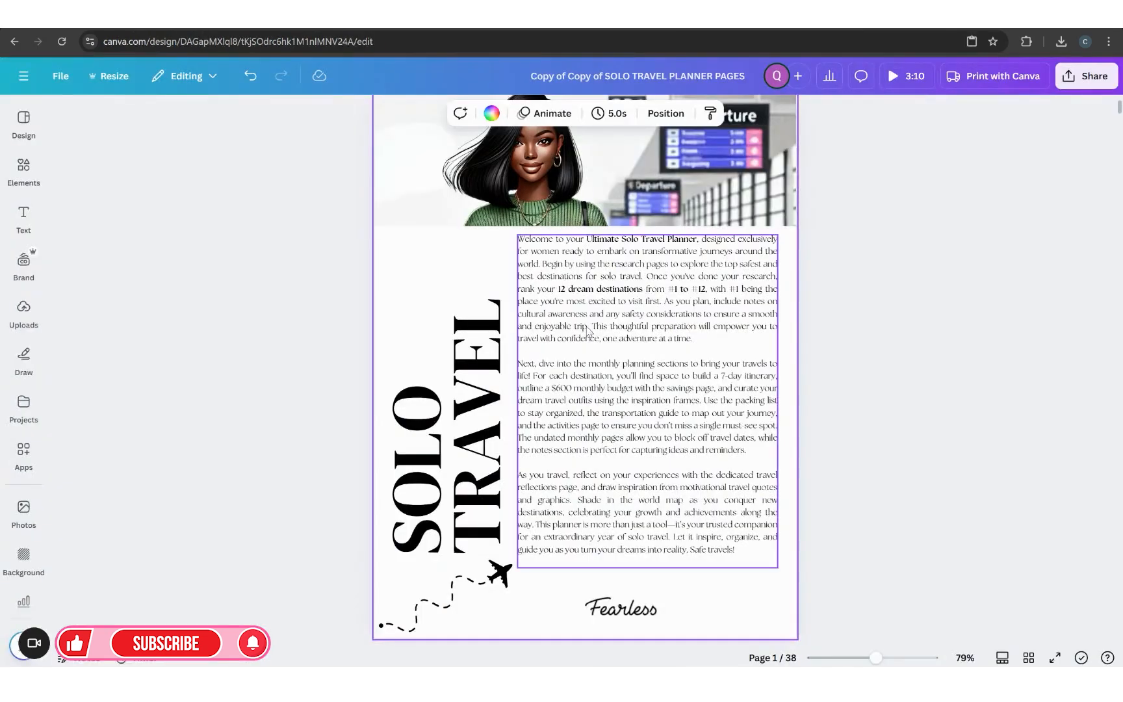
double_click(574, 298)
right_click(573, 298)
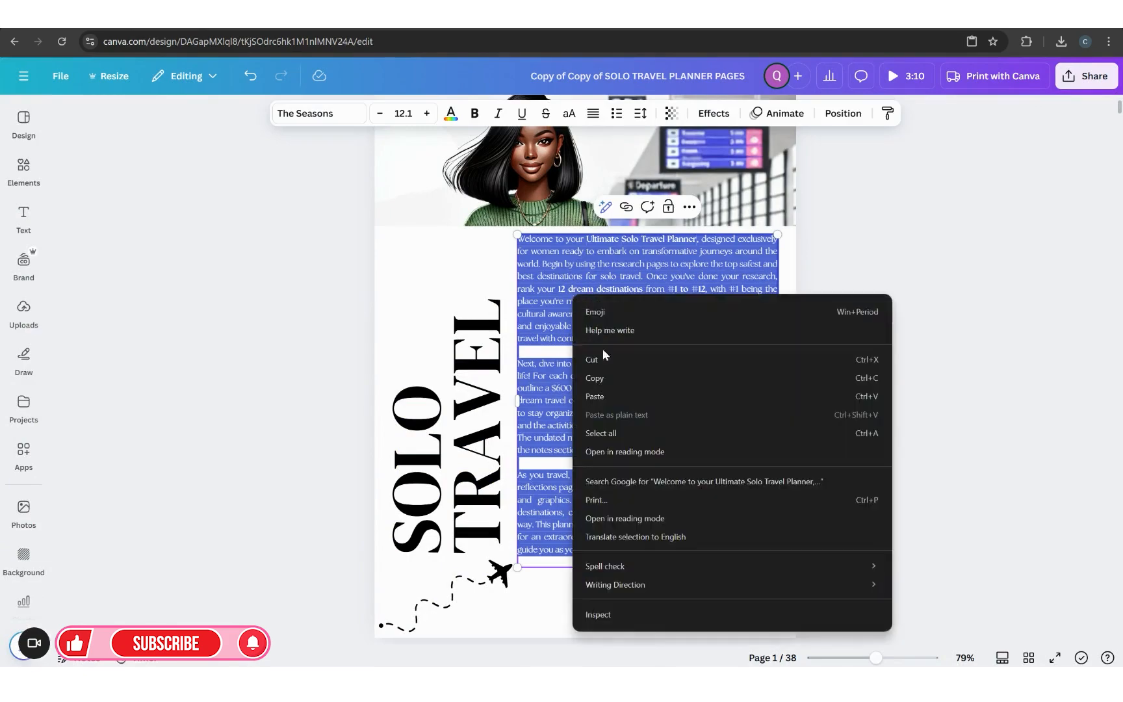
left_click(791, 253)
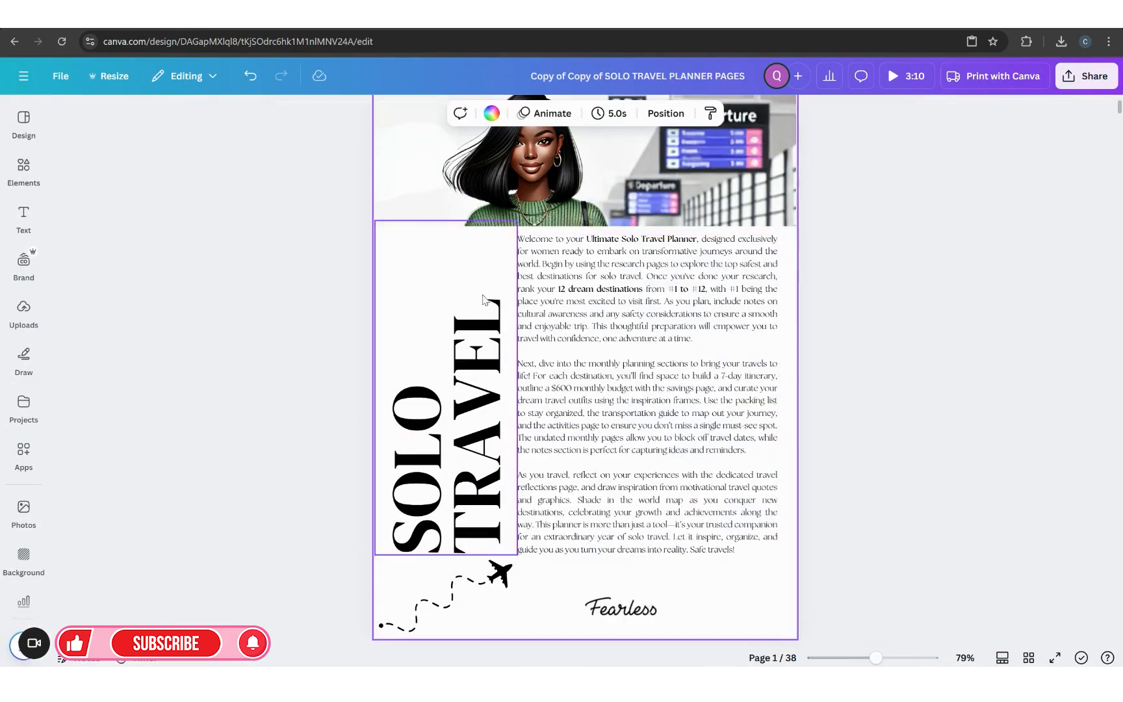
Inspect page 1's instructions text at 112% zoom, and view the alternative Solo Travel instructions page on page 2.
left_click_drag(876, 658, 886, 658)
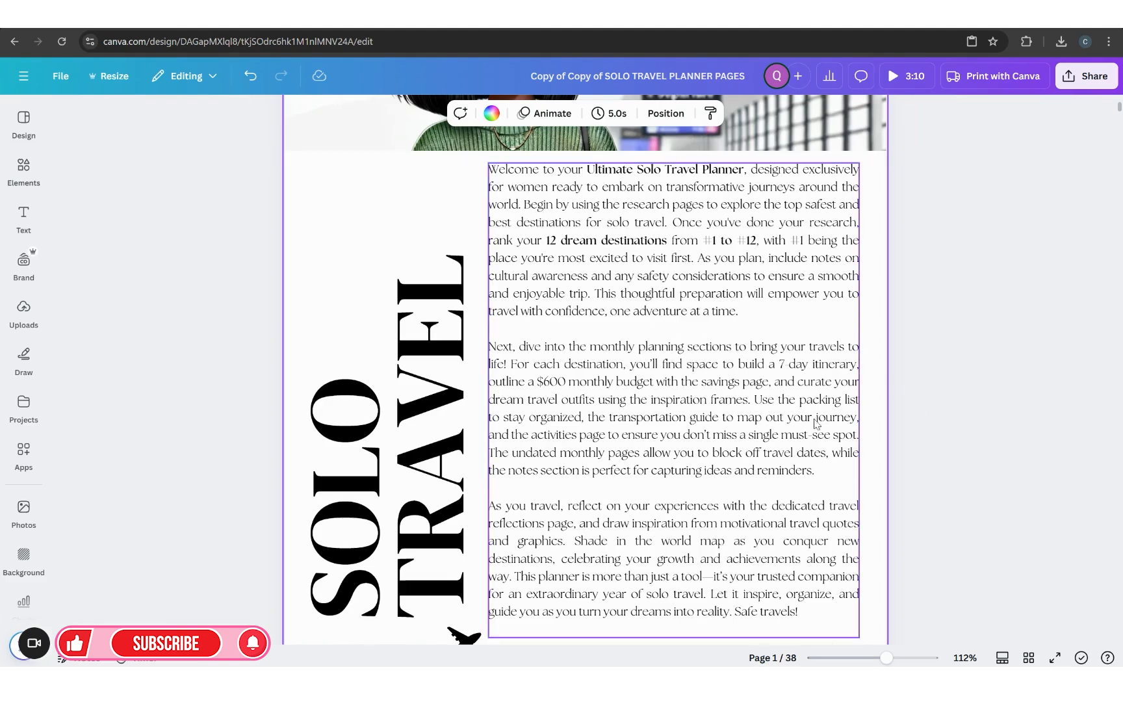
scroll(816, 424, "down", 2)
left_click(1029, 657)
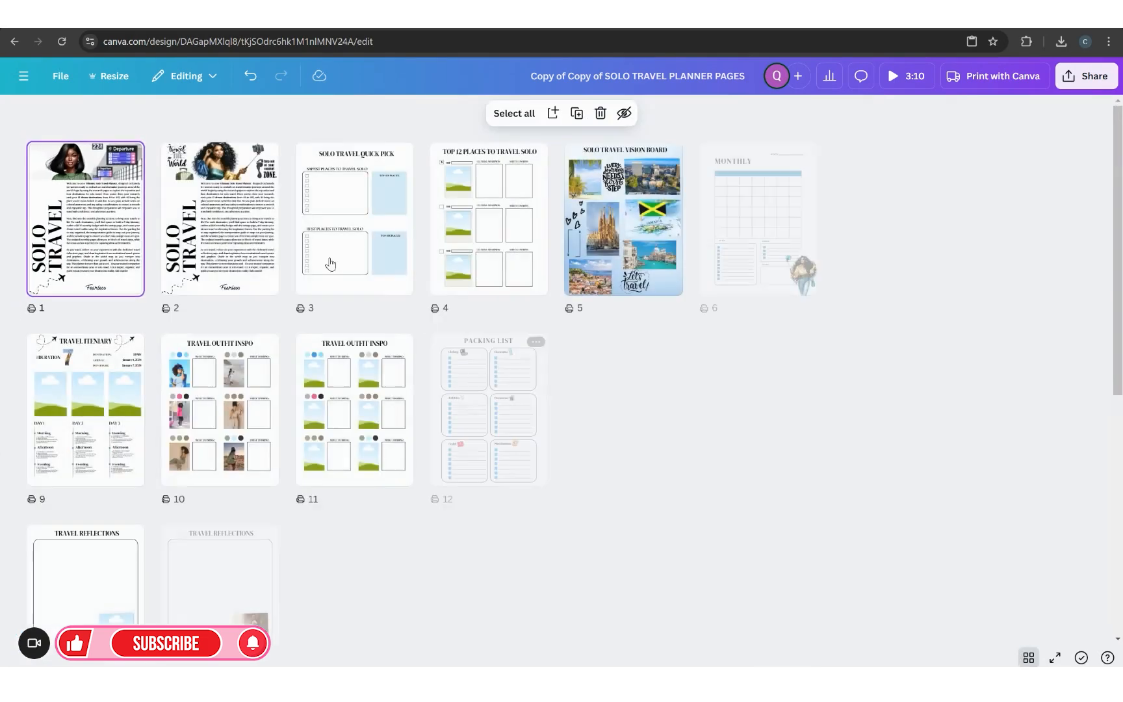
double_click(242, 235)
scroll(669, 348, "up", 1)
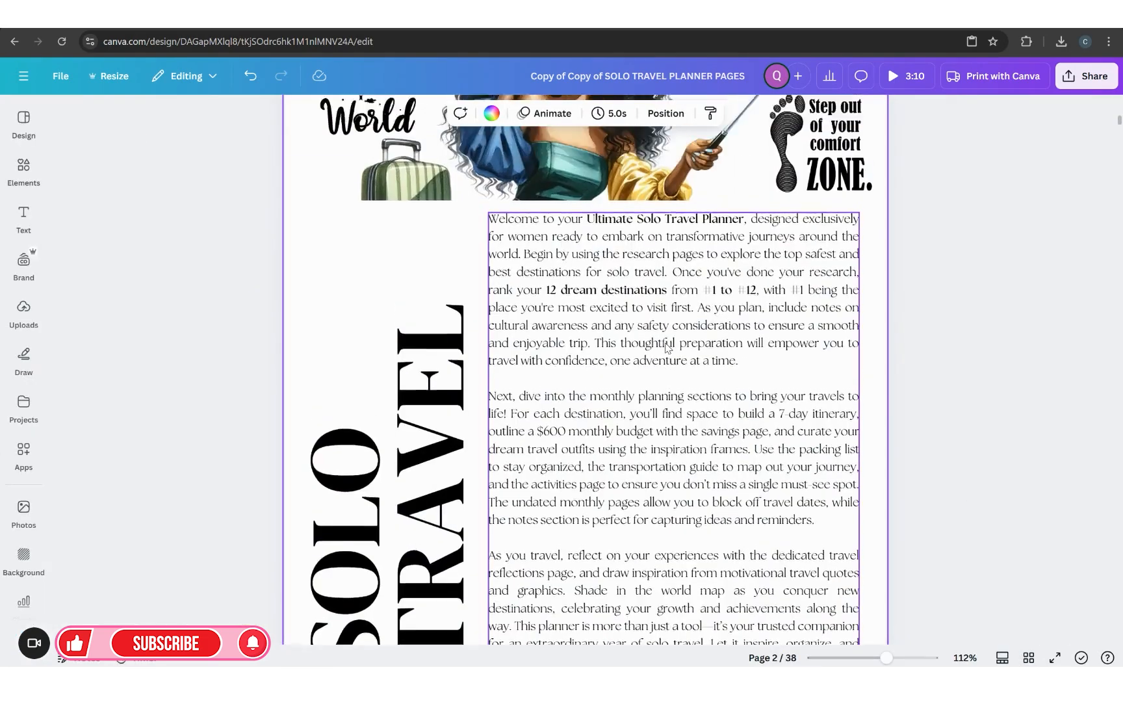
scroll(668, 349, "up", 2)
scroll(598, 245, "up", 1)
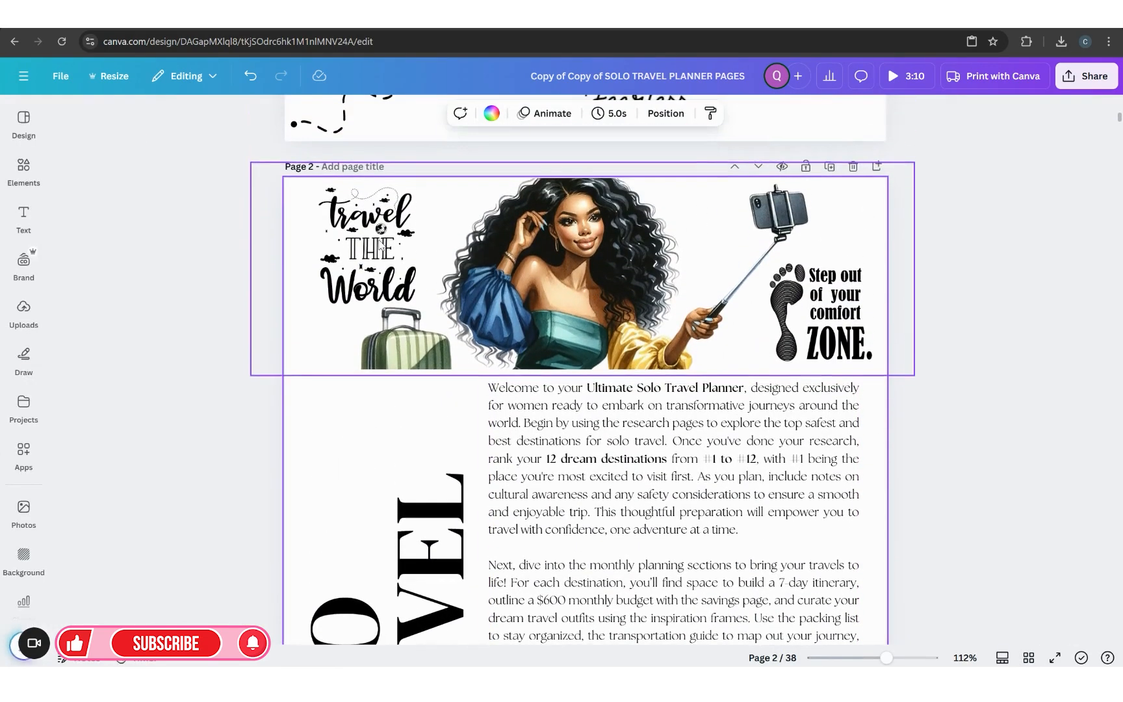
Read the remaining instructions on page 2 and view the Solo Travel Quick Pick page at 77% zoom.
scroll(869, 372, "down", 2)
scroll(870, 371, "down", 6)
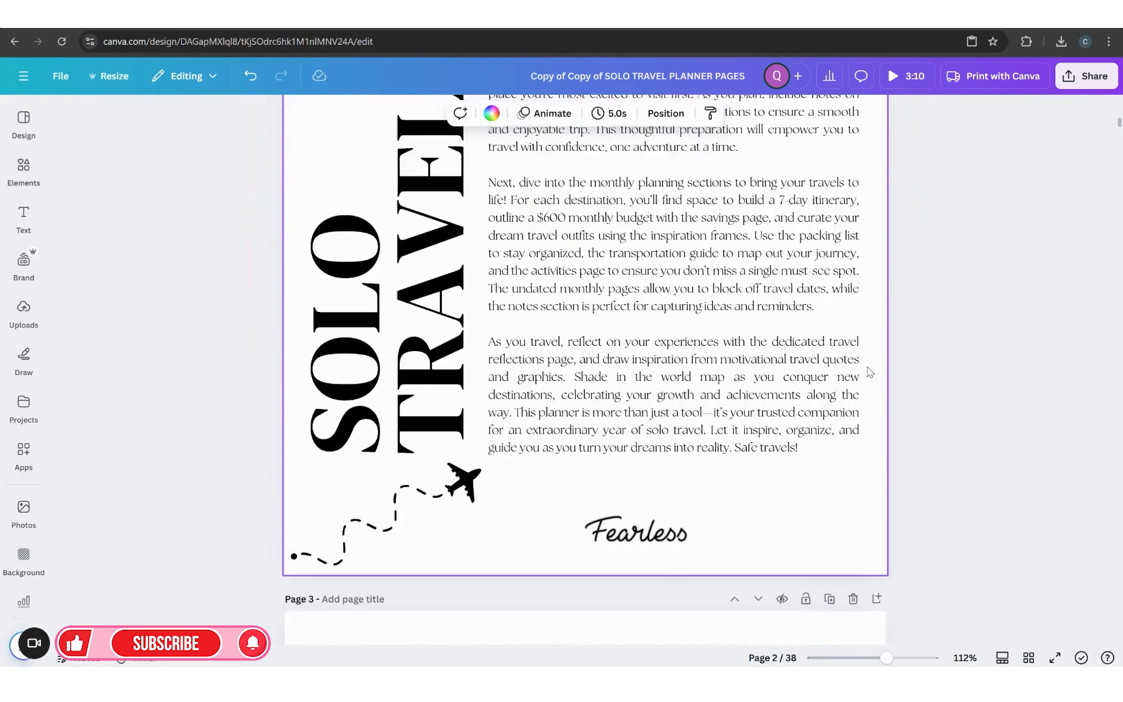
scroll(975, 524, "down", 3)
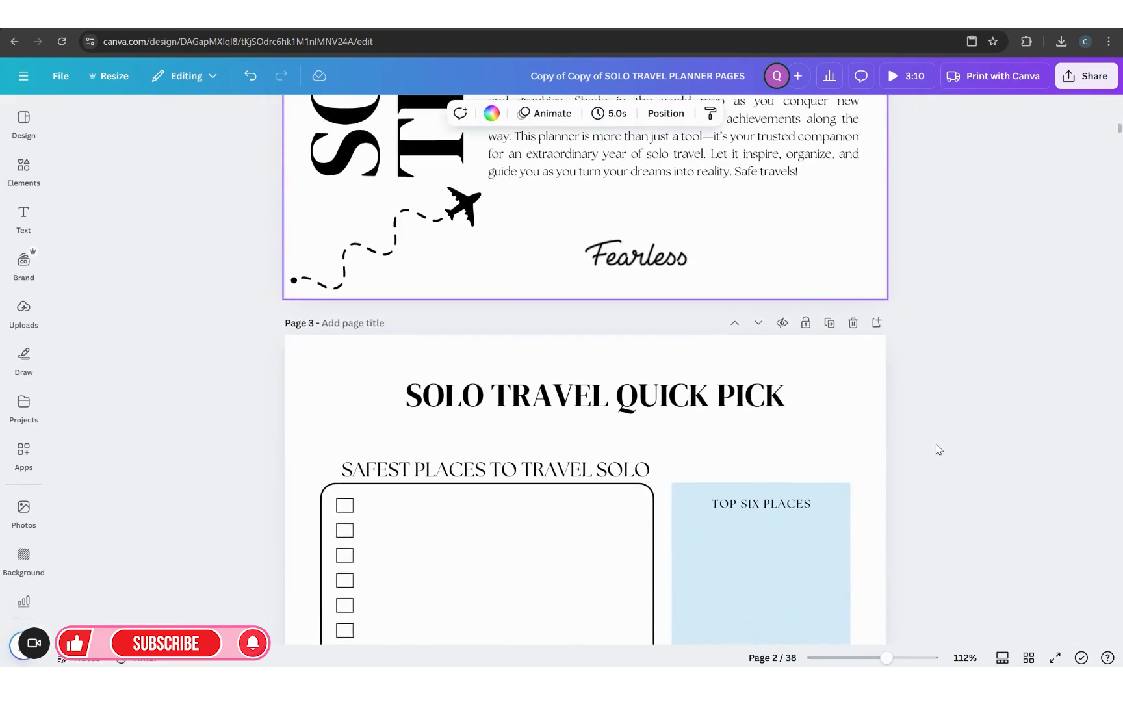
left_click_drag(886, 658, 876, 658)
scroll(832, 540, "down", 2)
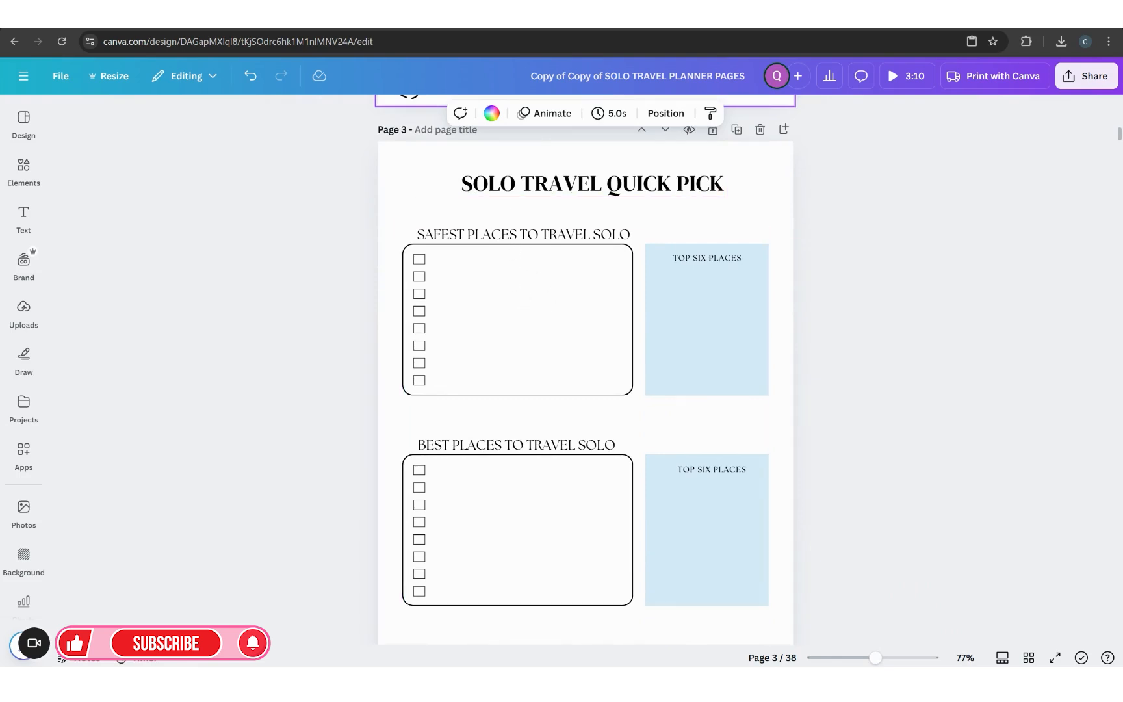
Search Google in a new browser tab for "safest places travel solo" and look through the results.
key("ctrl+t")
left_click(431, 240)
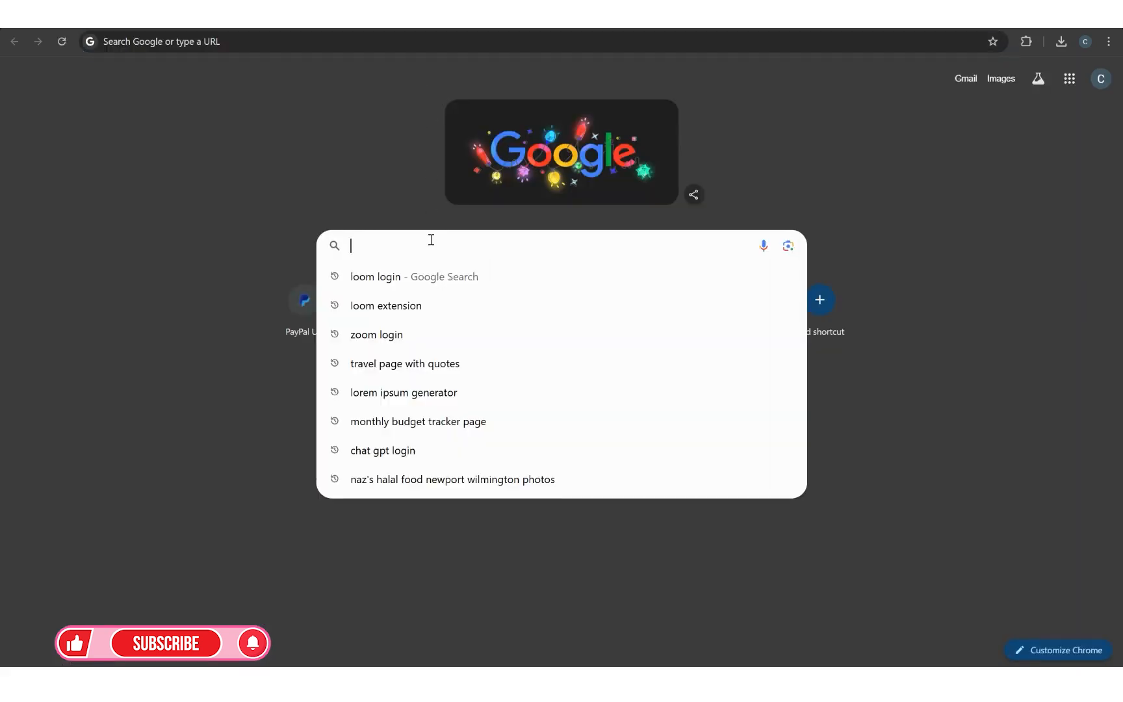
type("safest places")
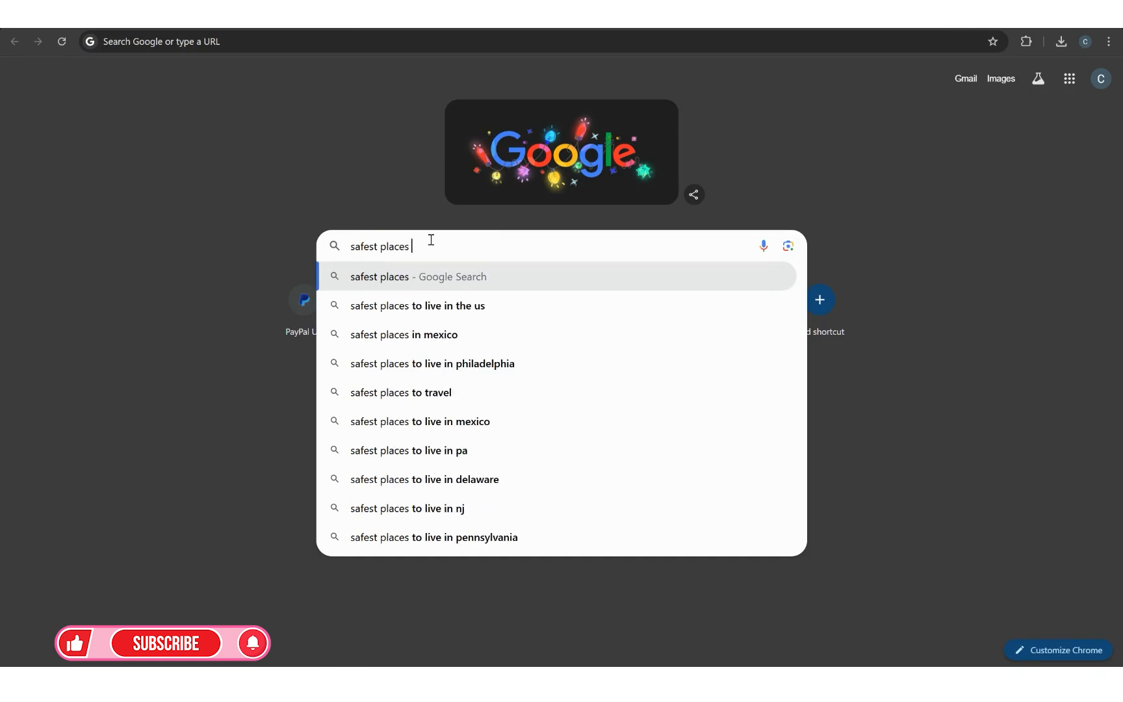
type(" trave")
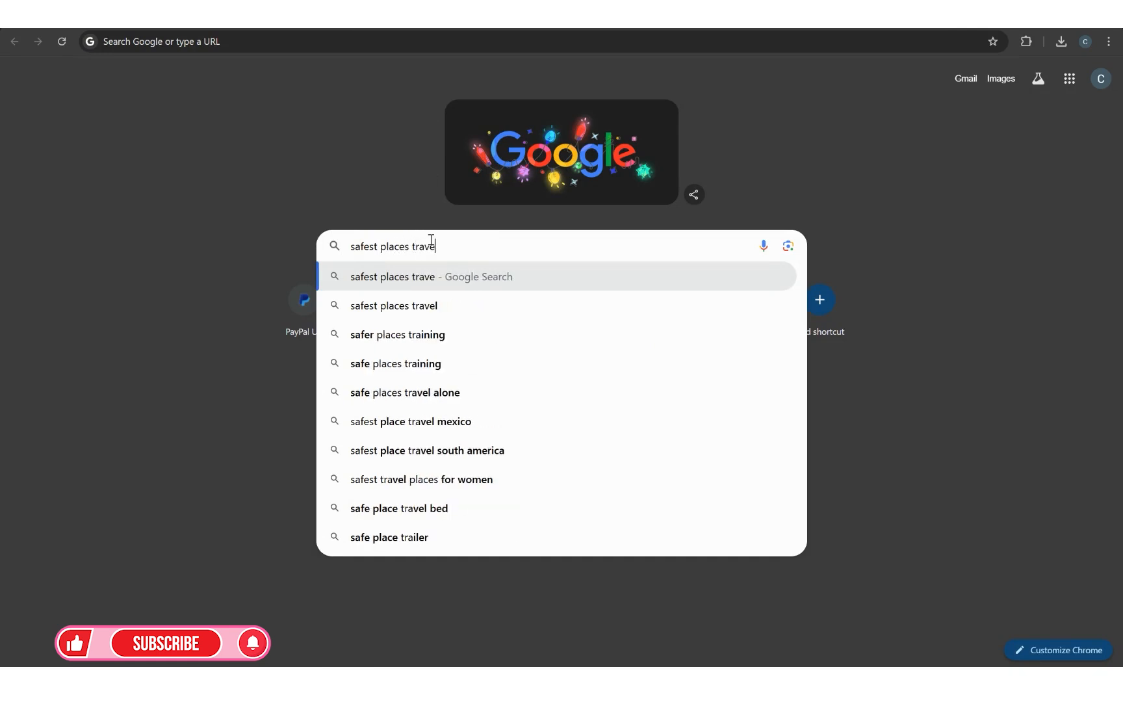
type("l solo")
key("Return")
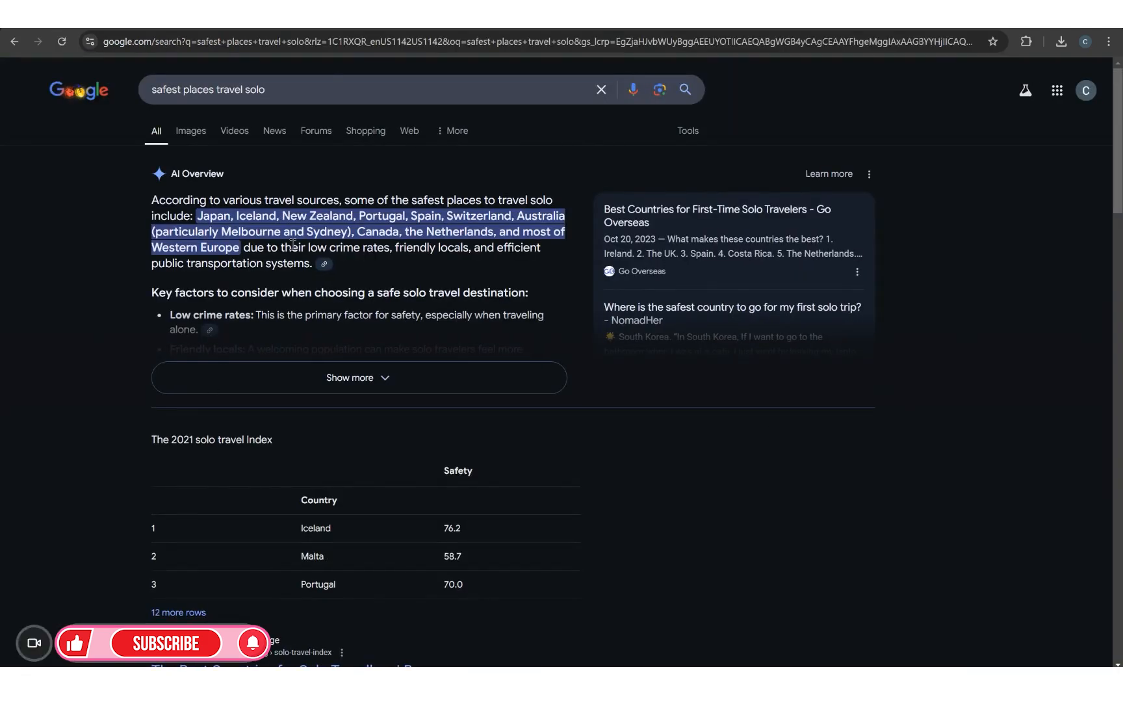
scroll(409, 317, "down", 5)
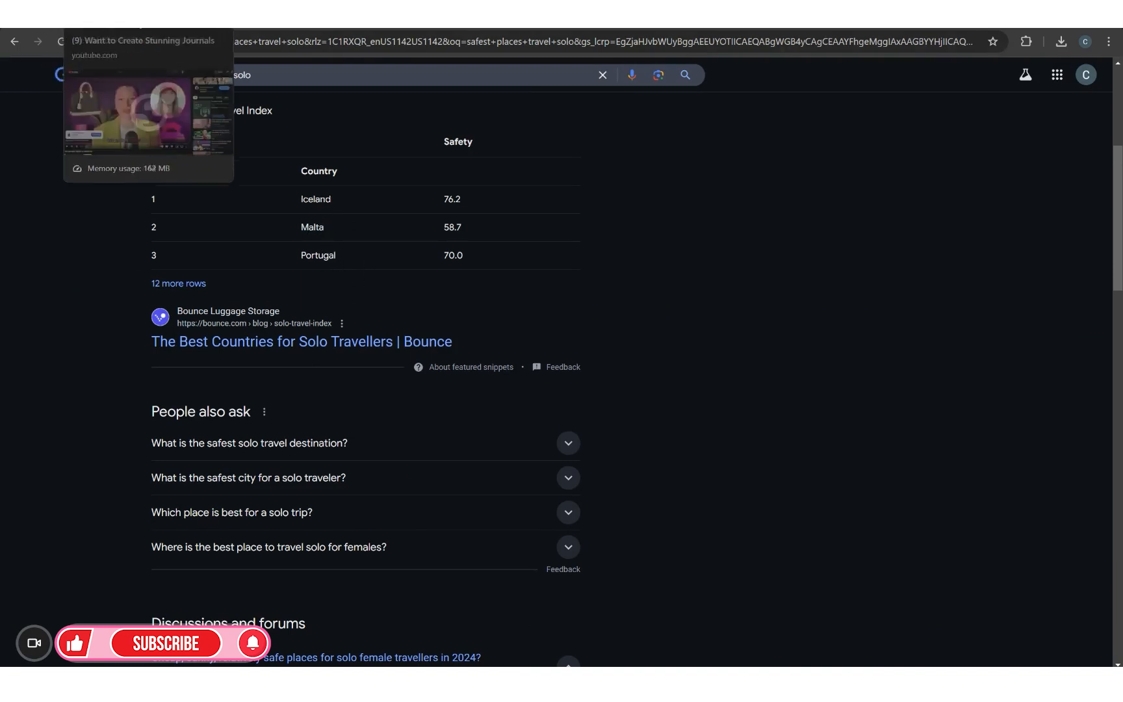
Switch back to the Canva planner and add a body text box over page 3's Safest Places to Travel Solo list.
left_click(189, 21)
left_click(459, 266)
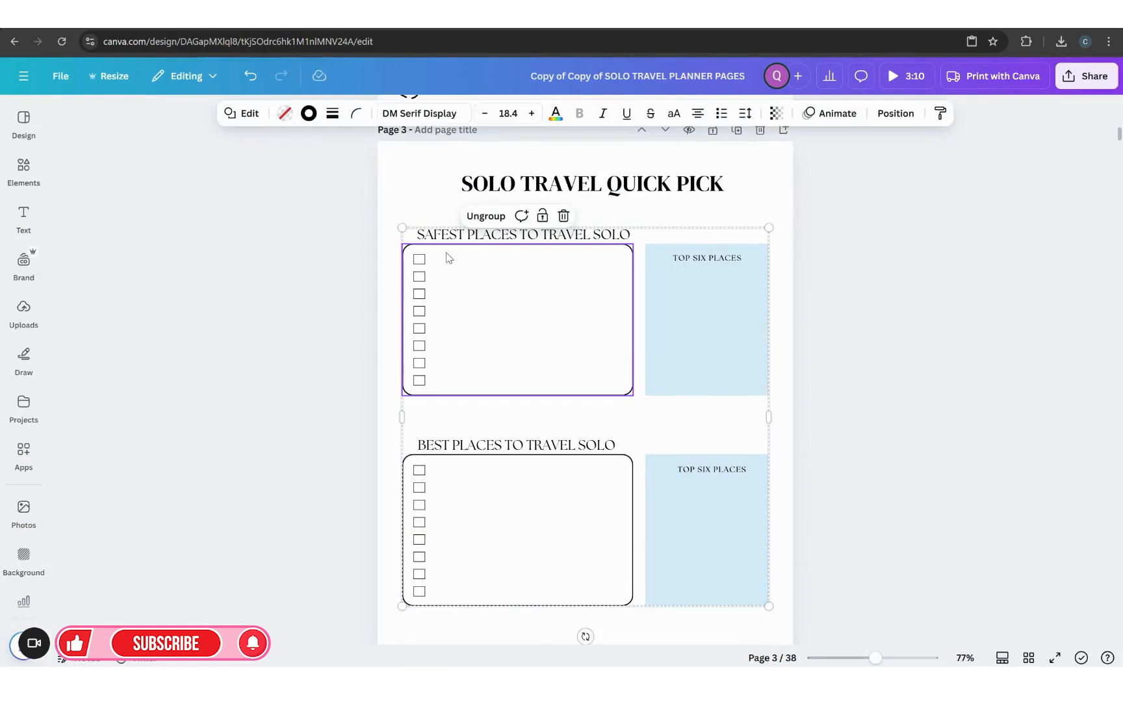
left_click(18, 220)
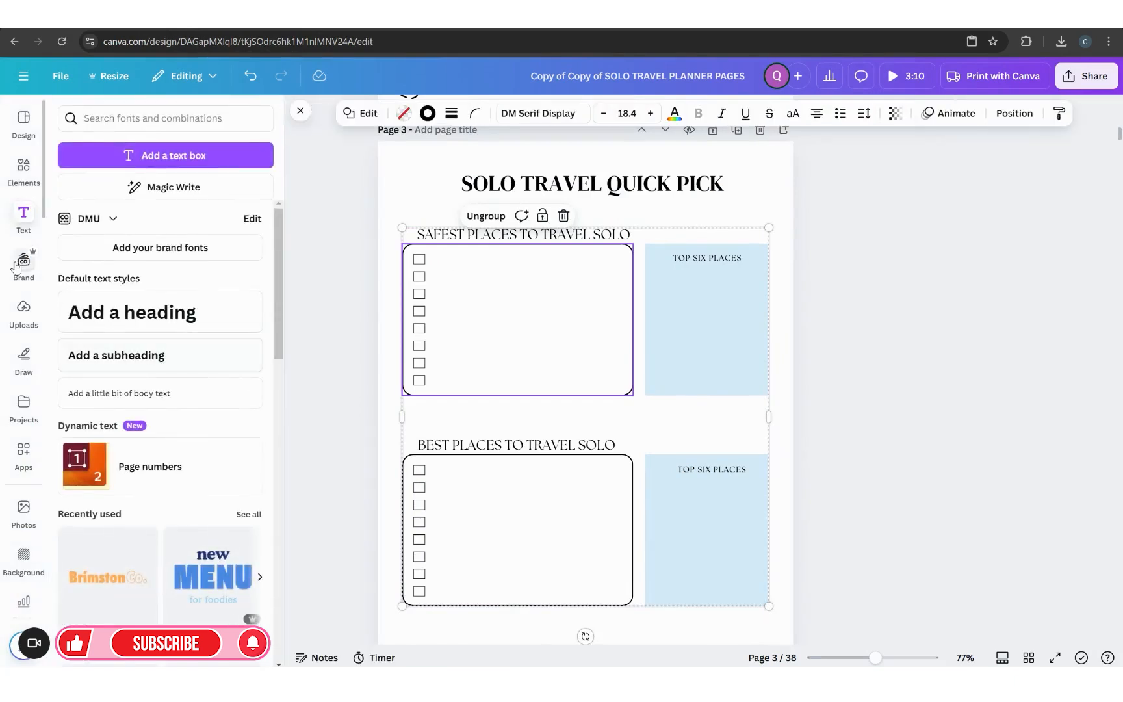
left_click(143, 404)
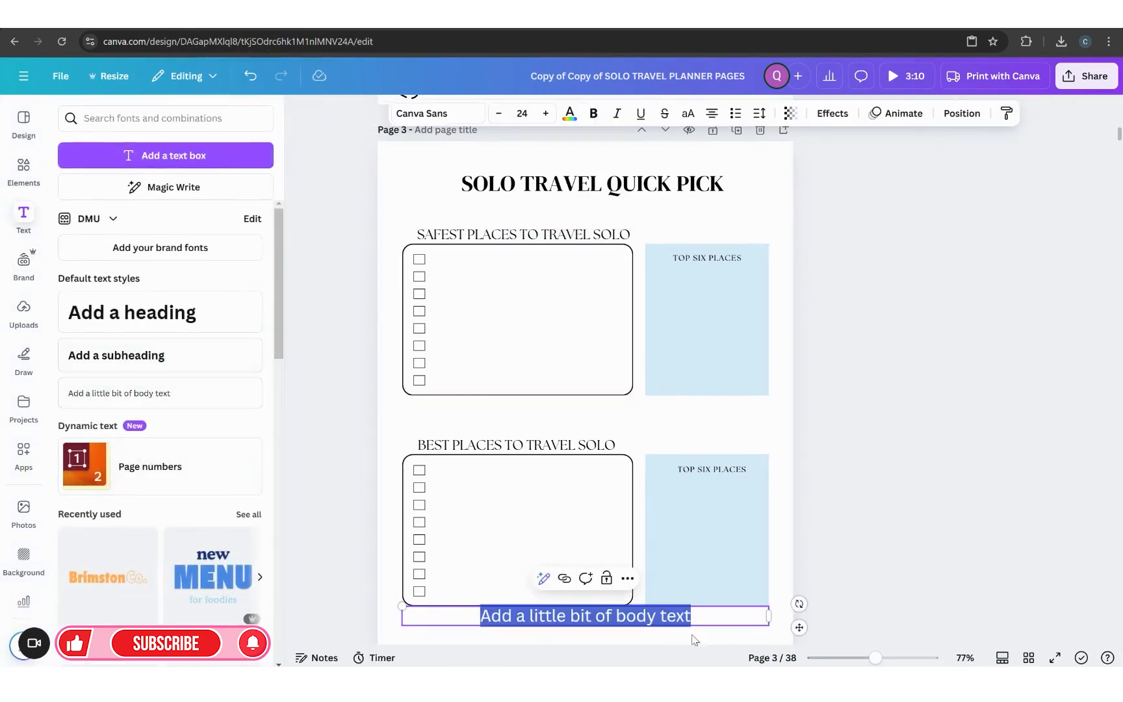
left_click_drag(796, 618, 724, 256)
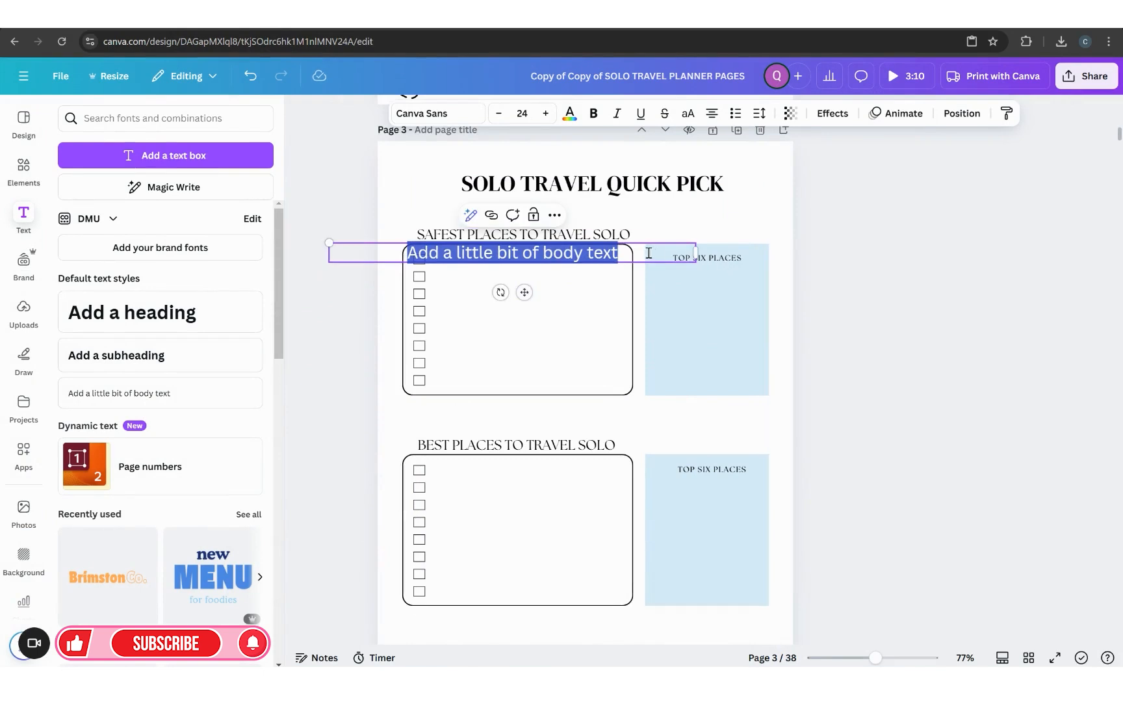
Replace the new text box's placeholder text with "Iceland".
left_click_drag(622, 256, 421, 258)
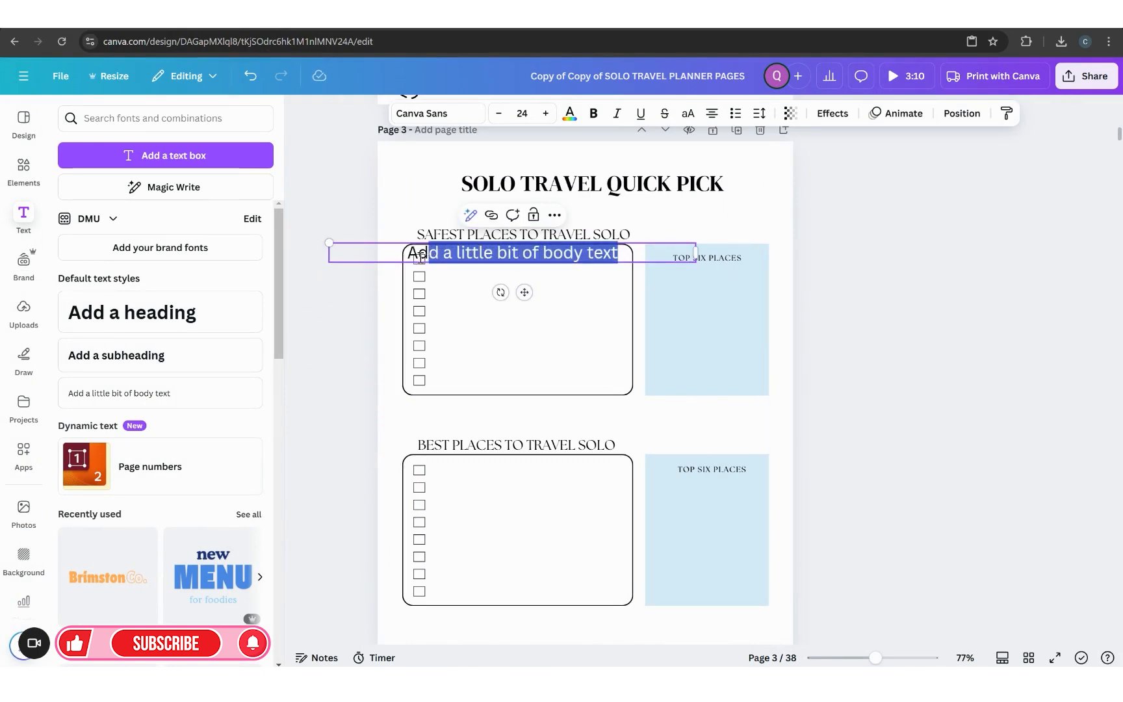
key("BackSpace")
type("U")
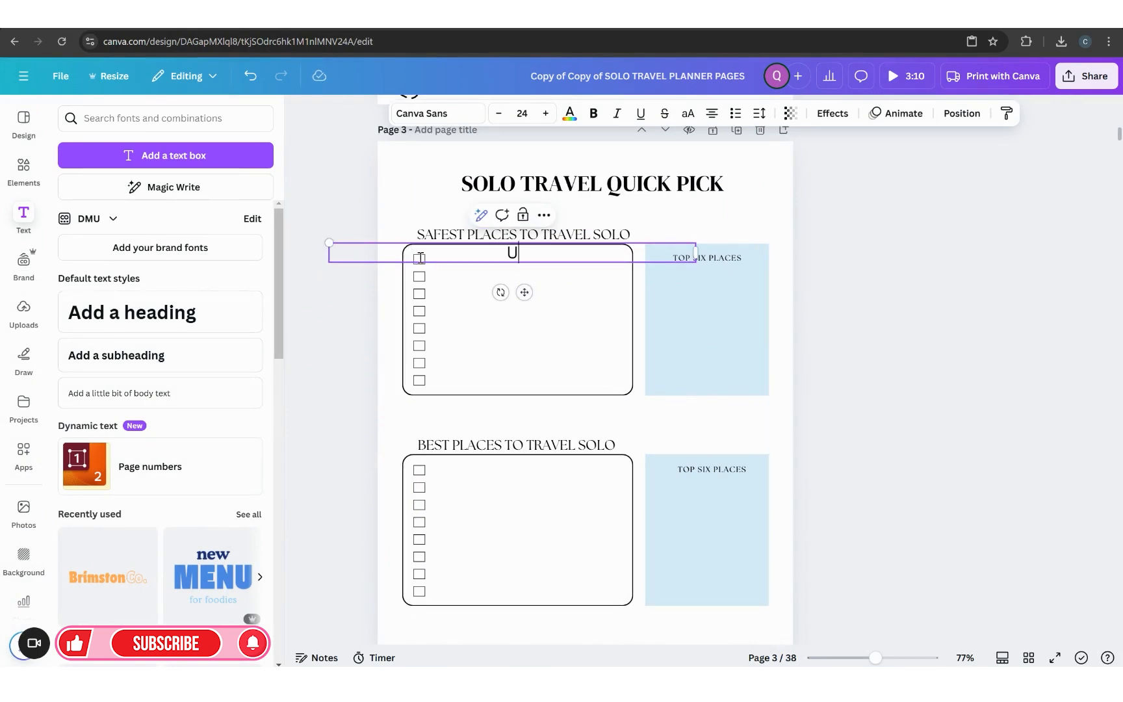
key("BackSpace")
type("icelan")
key("BackSpace")
key("BackSpace")
key("BackSpace")
key("BackSpace")
key("BackSpace")
type("icela")
key("BackSpace")
key("BackSpace")
key("BackSpace")
key("BackSpace")
type("Iceland")
Narrow the Iceland text box and place it beside the first checkbox in the Safest Places list.
left_click(843, 339)
left_click(564, 260)
left_click_drag(695, 252, 457, 256)
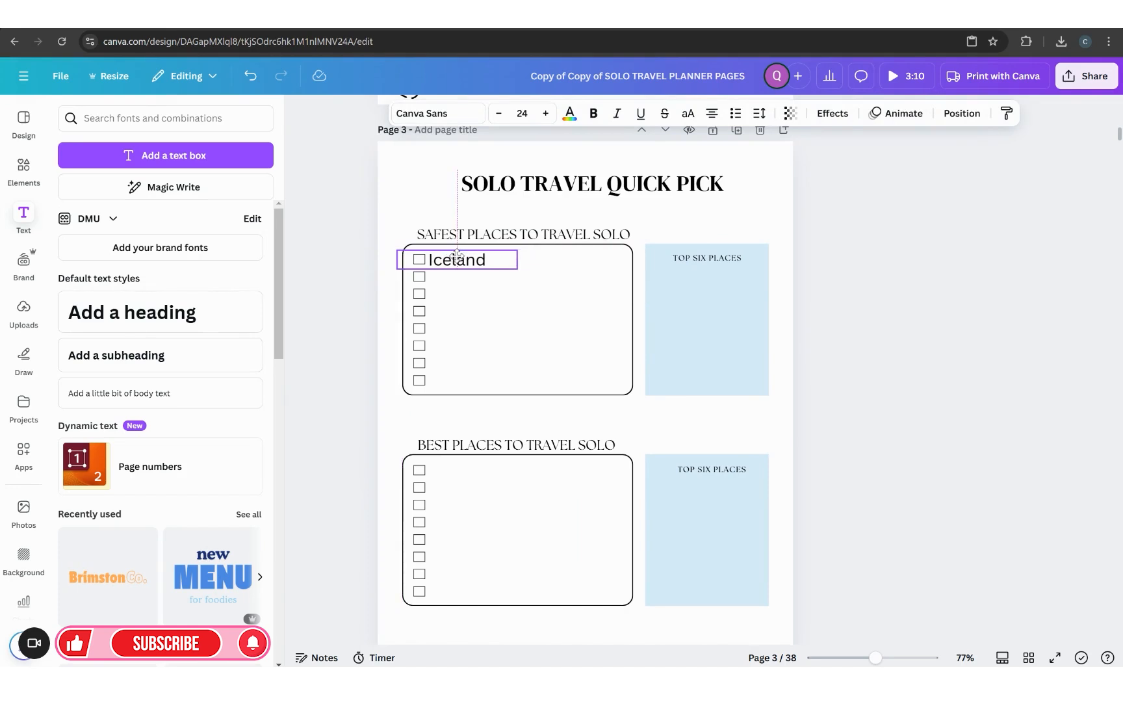
left_click(937, 314)
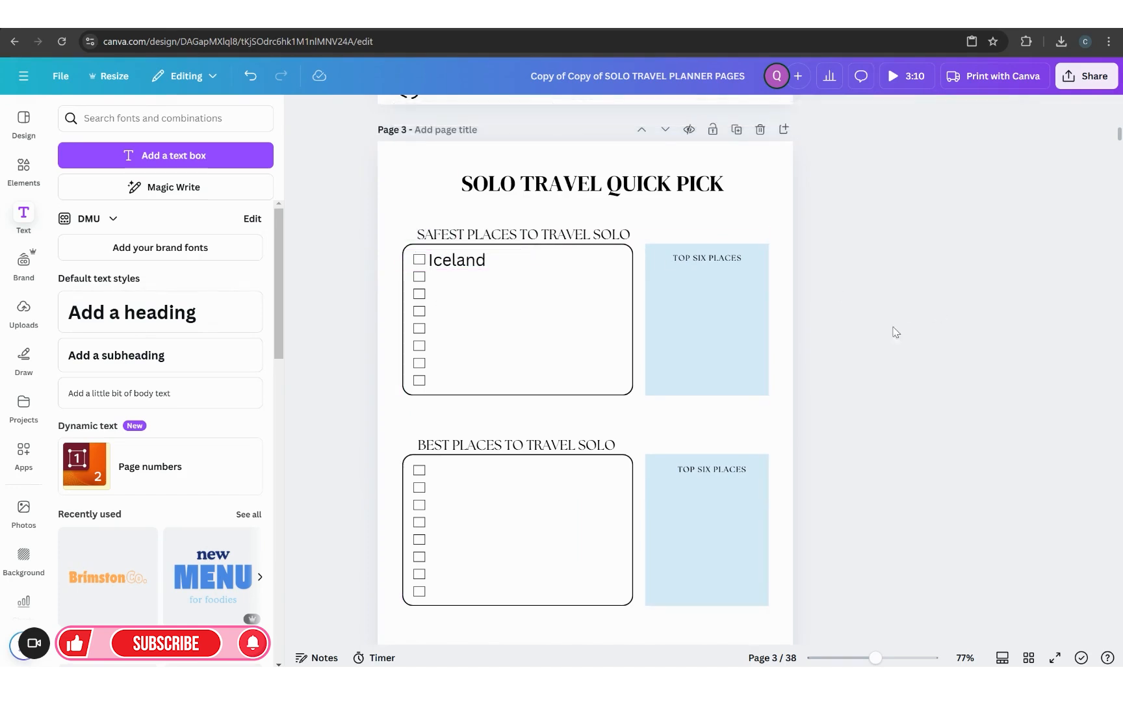
Change the font of the Iceland text to The Seasons.
left_click(461, 263)
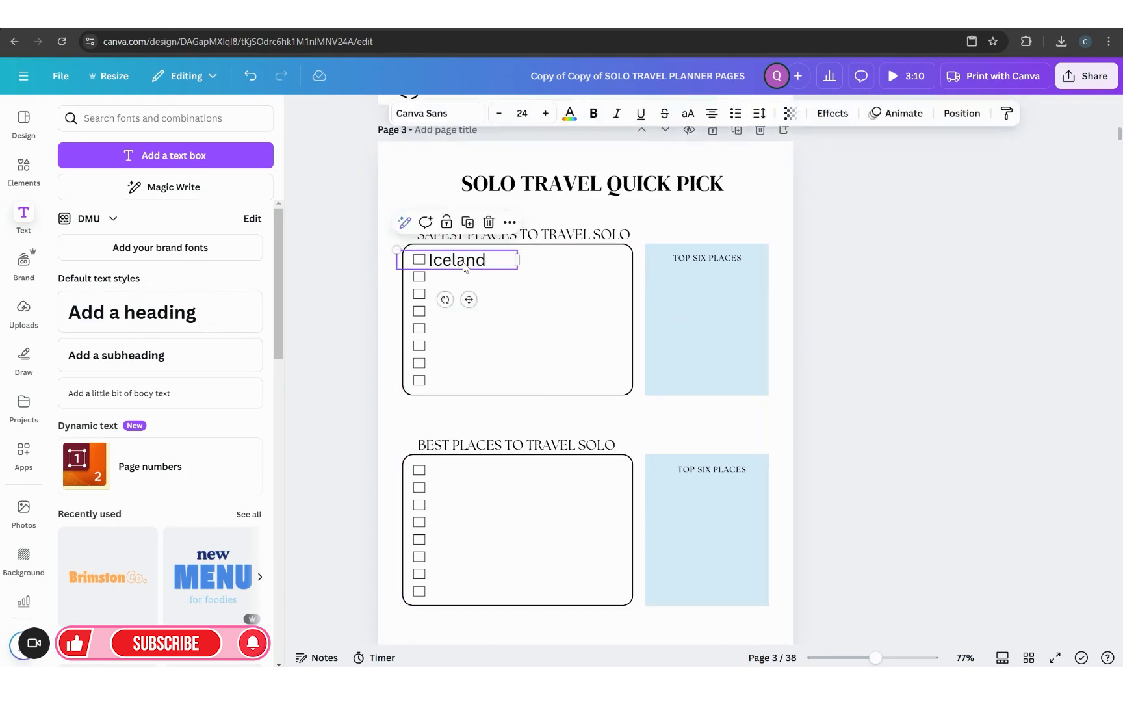
left_click(423, 113)
left_click(108, 534)
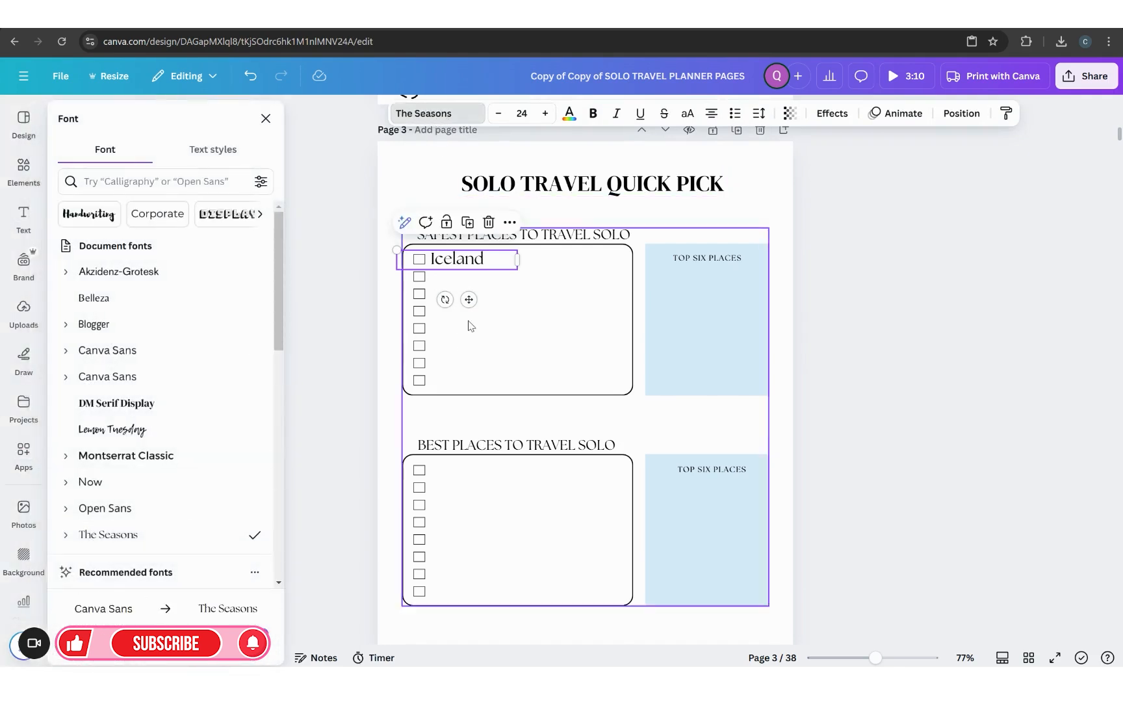
left_click(915, 298)
Shift the Iceland text slightly to the right to leave a gap after its checkbox.
left_click(458, 271)
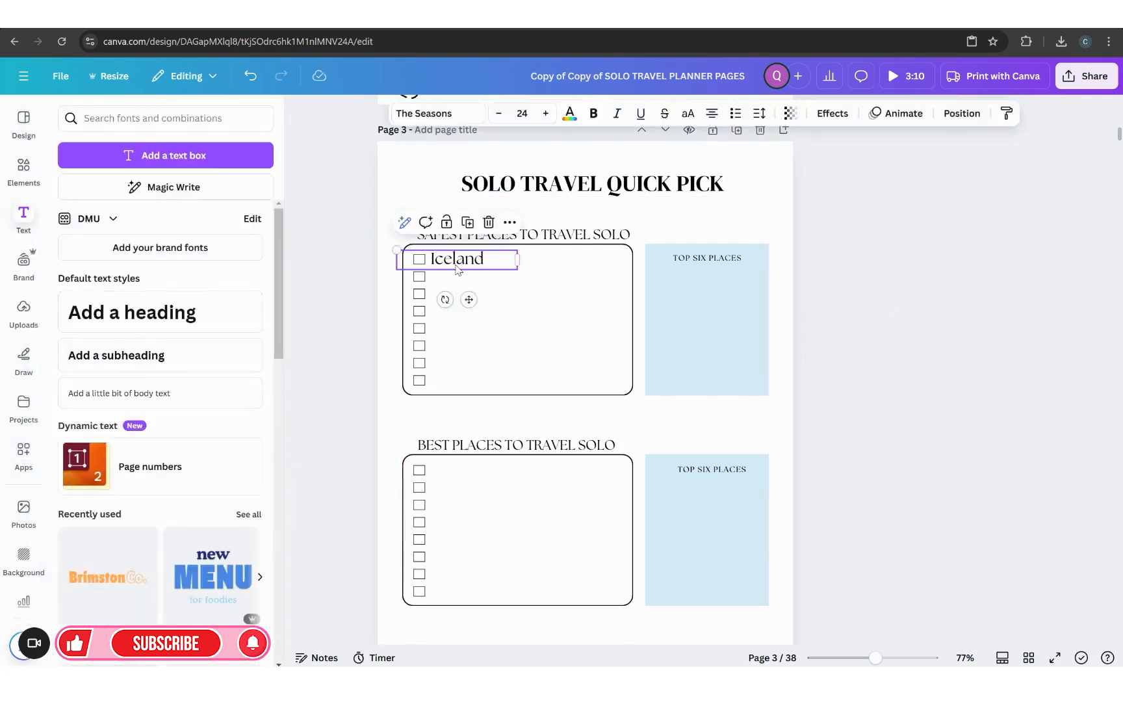
left_click_drag(458, 270, 465, 269)
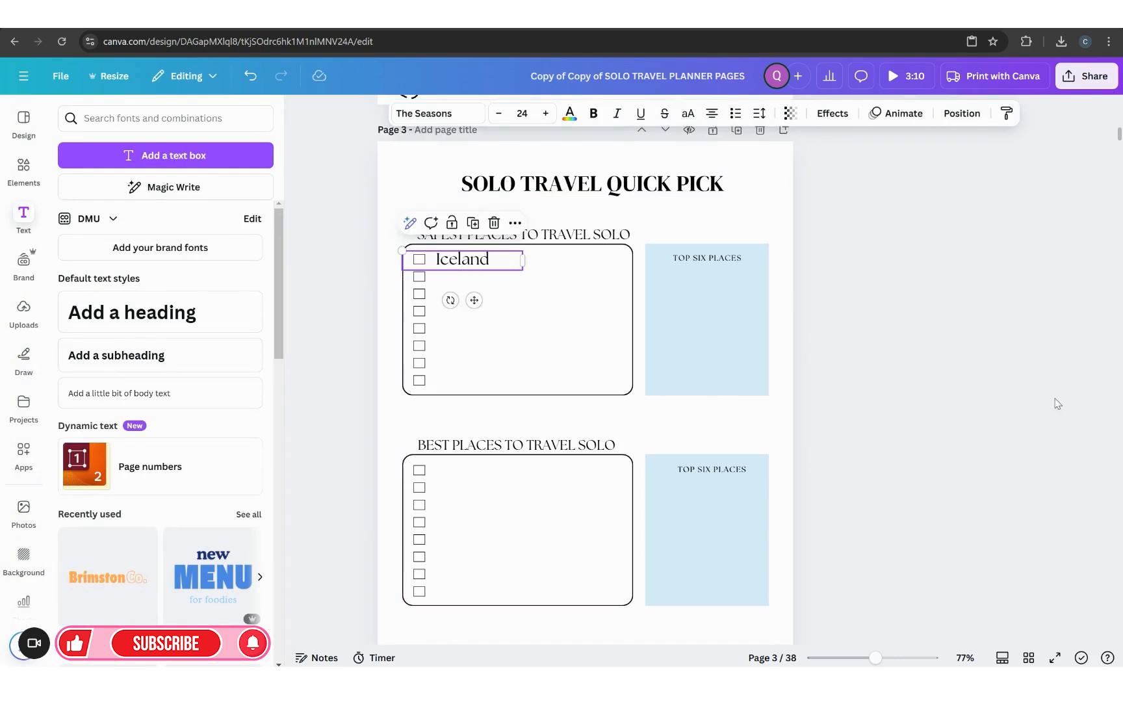
left_click(953, 407)
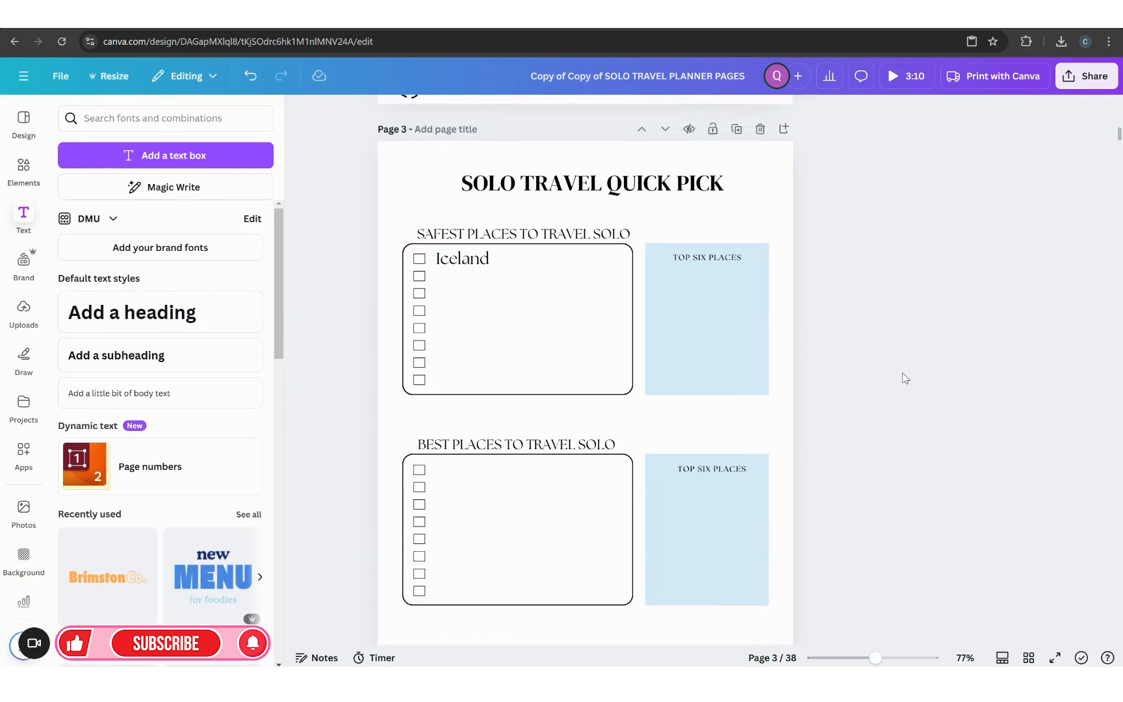
Review the Solo Travel Quick Pick page's two lists and the start of the Top 12 Places to Travel Solo page.
scroll(904, 382, "down", 2)
scroll(903, 384, "down", 4)
scroll(903, 384, "up", 6)
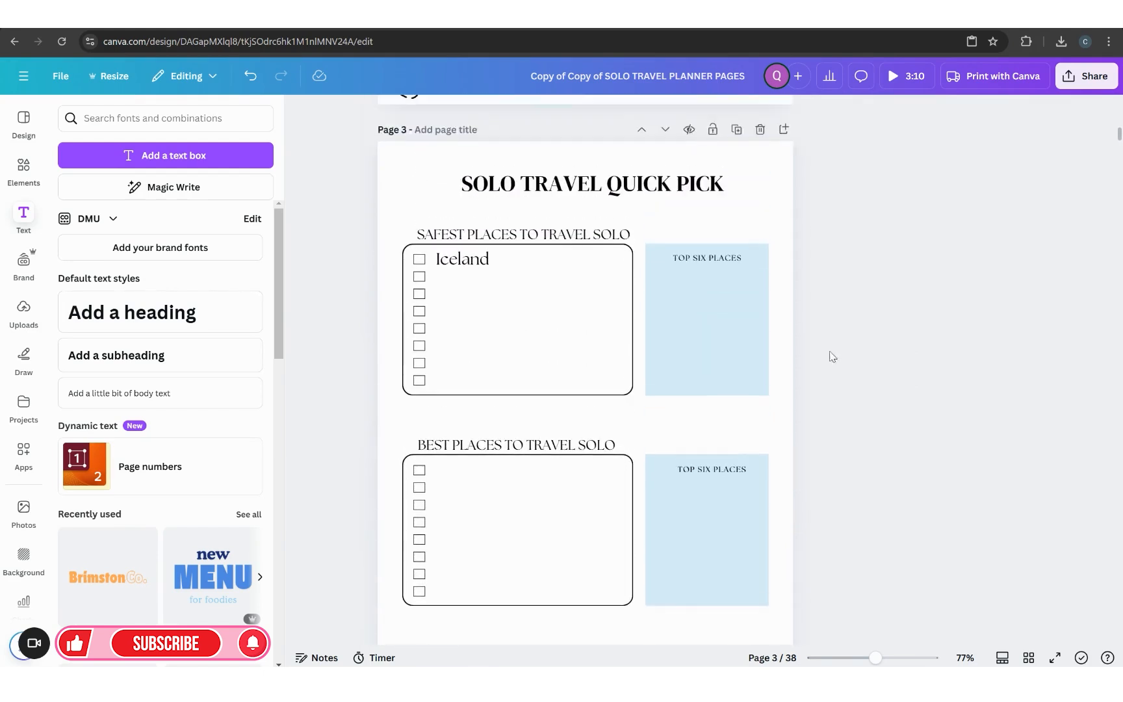
left_click(297, 115)
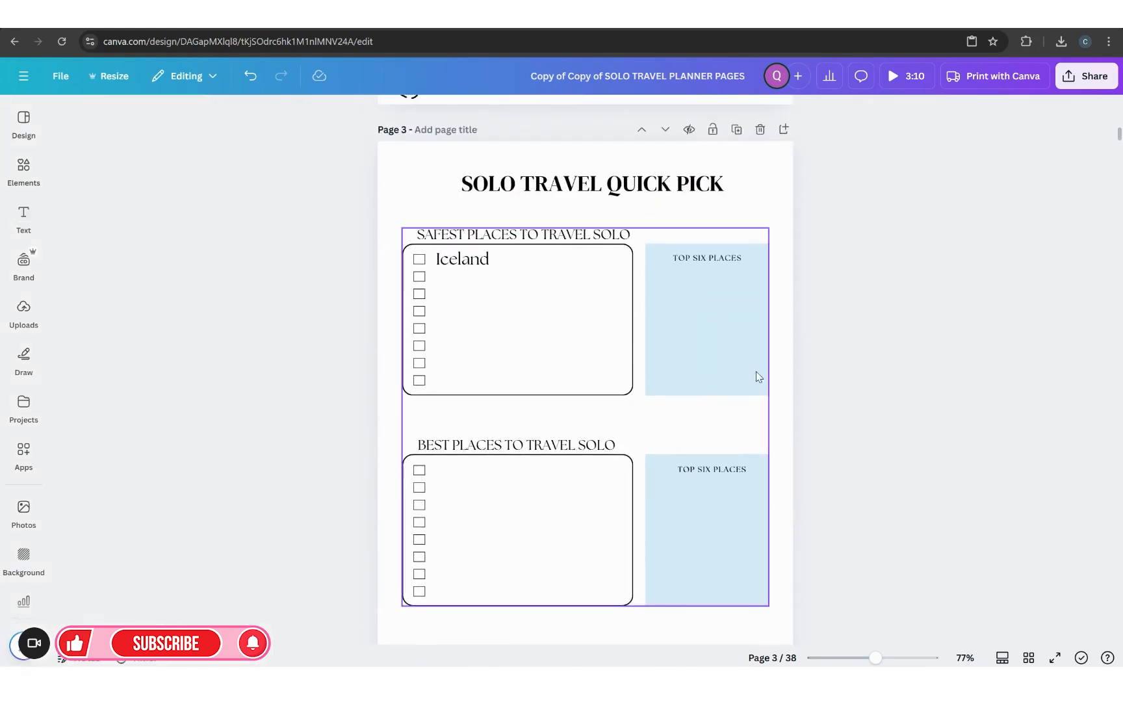
scroll(755, 376, "down", 1)
scroll(877, 488, "down", 7)
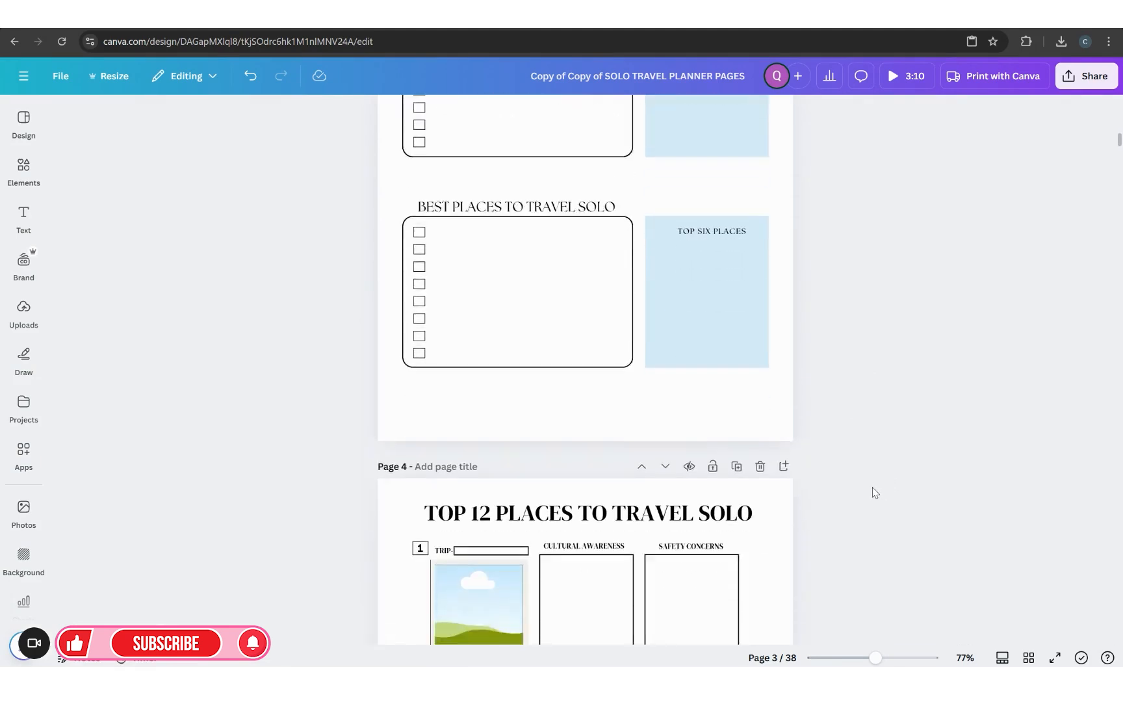
scroll(875, 492, "up", 3)
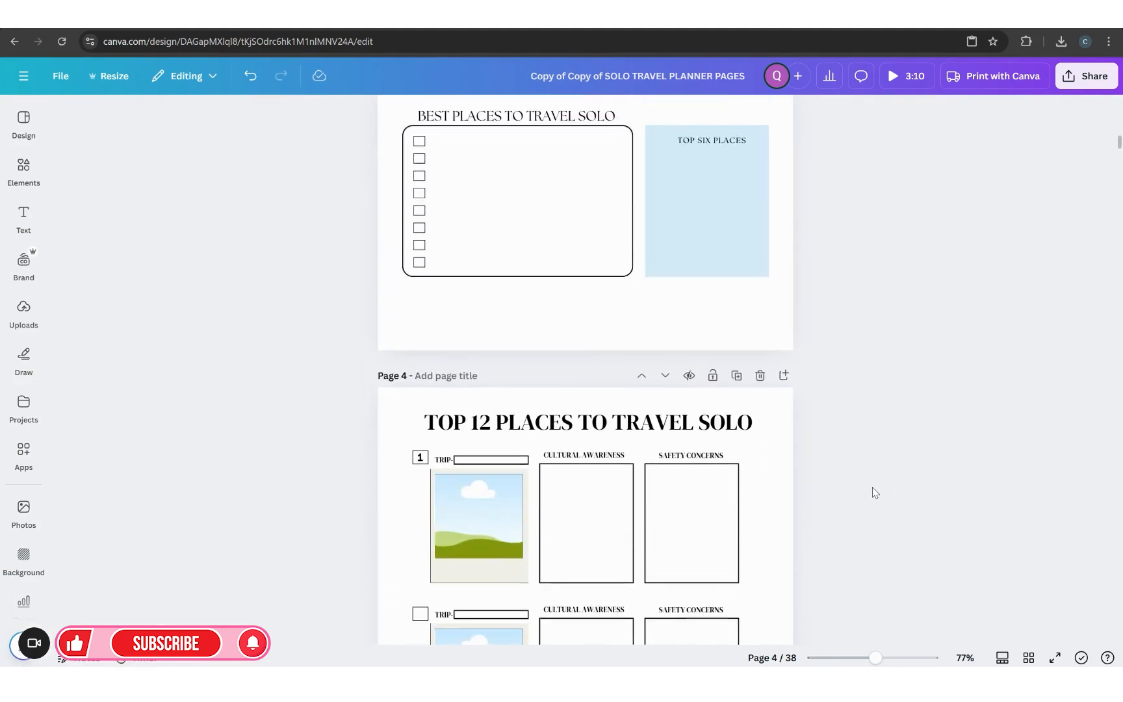
scroll(875, 492, "up", 4)
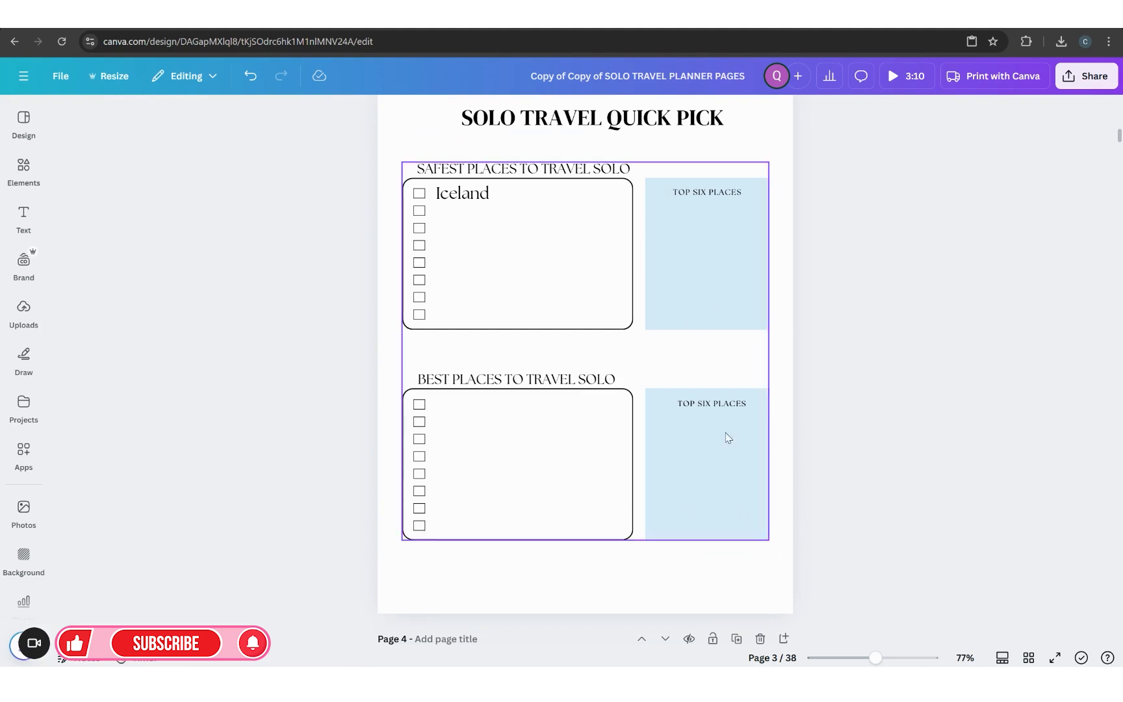
View all planner pages as a grid, and compare the Solo Travel Quick Pick page with the Top 12 Places to Travel Solo page.
left_click(725, 589)
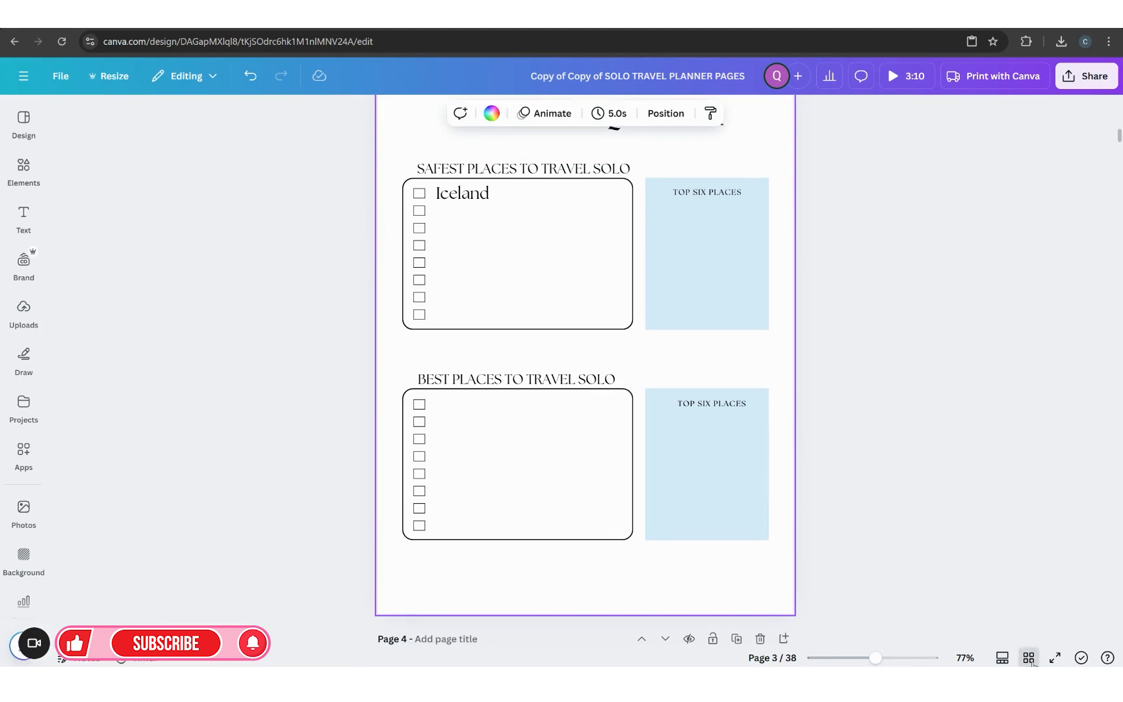
left_click(1028, 659)
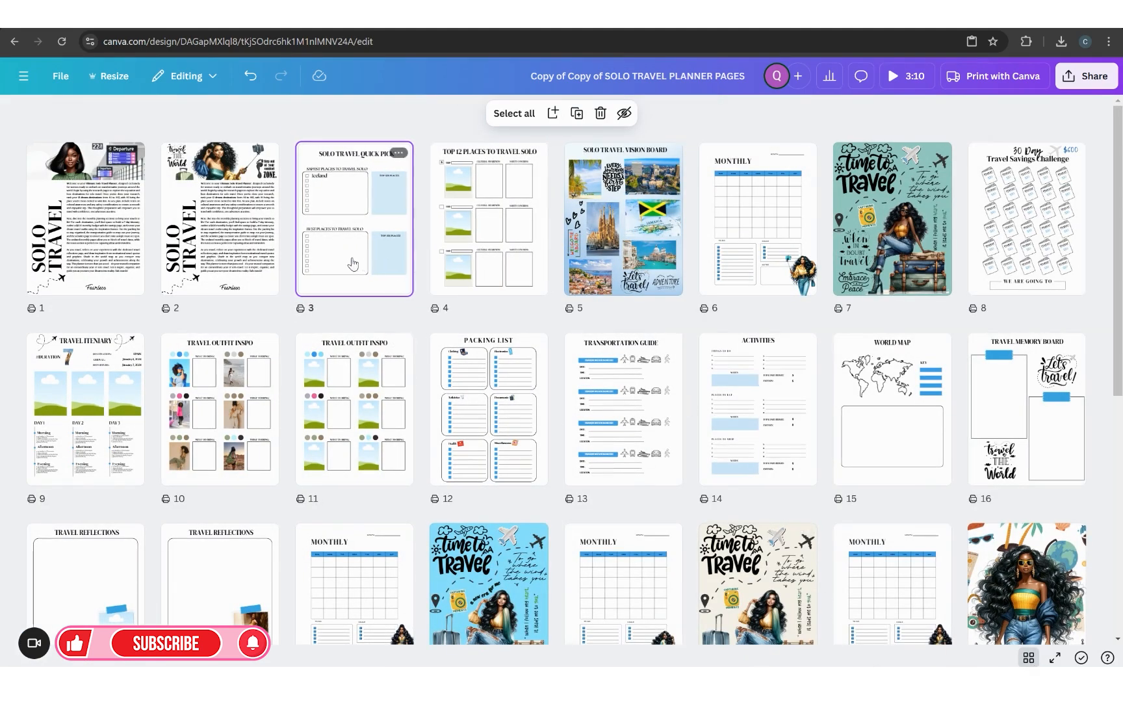
double_click(403, 278)
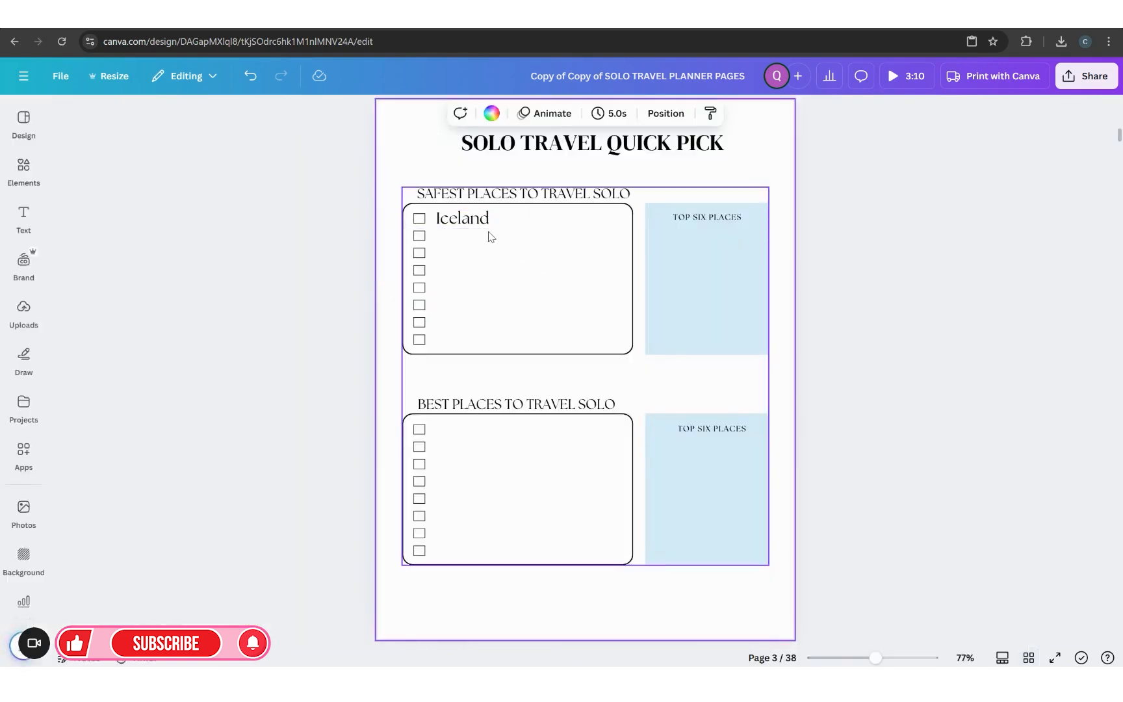
left_click(1031, 659)
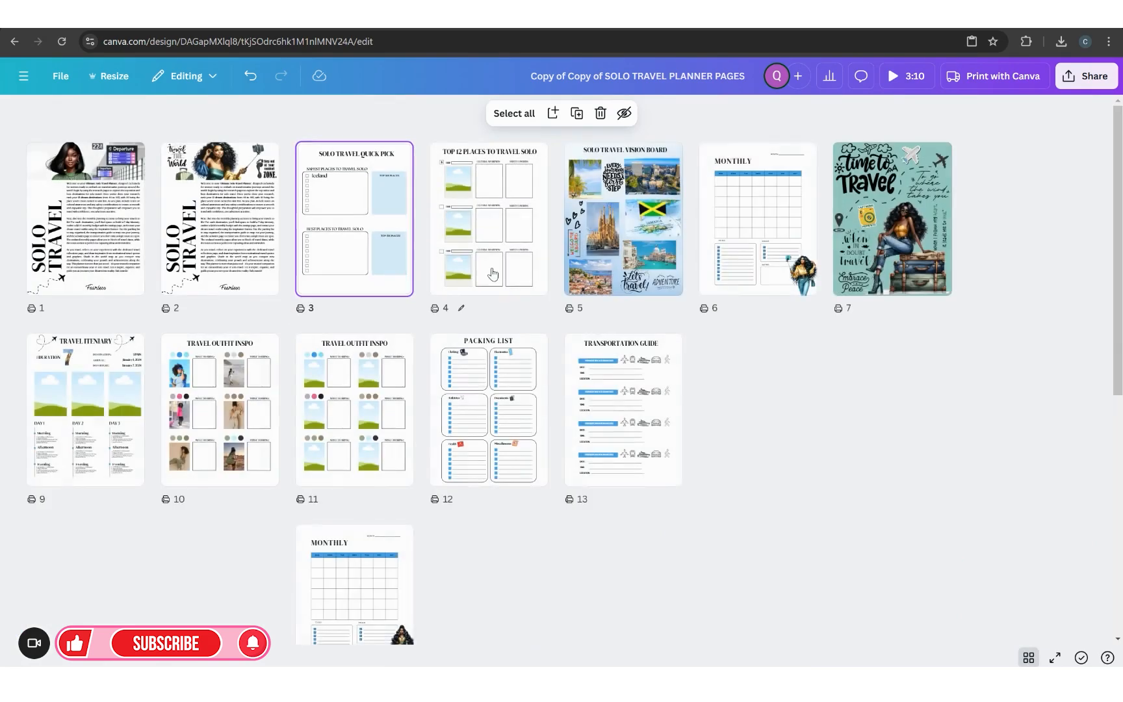
double_click(492, 274)
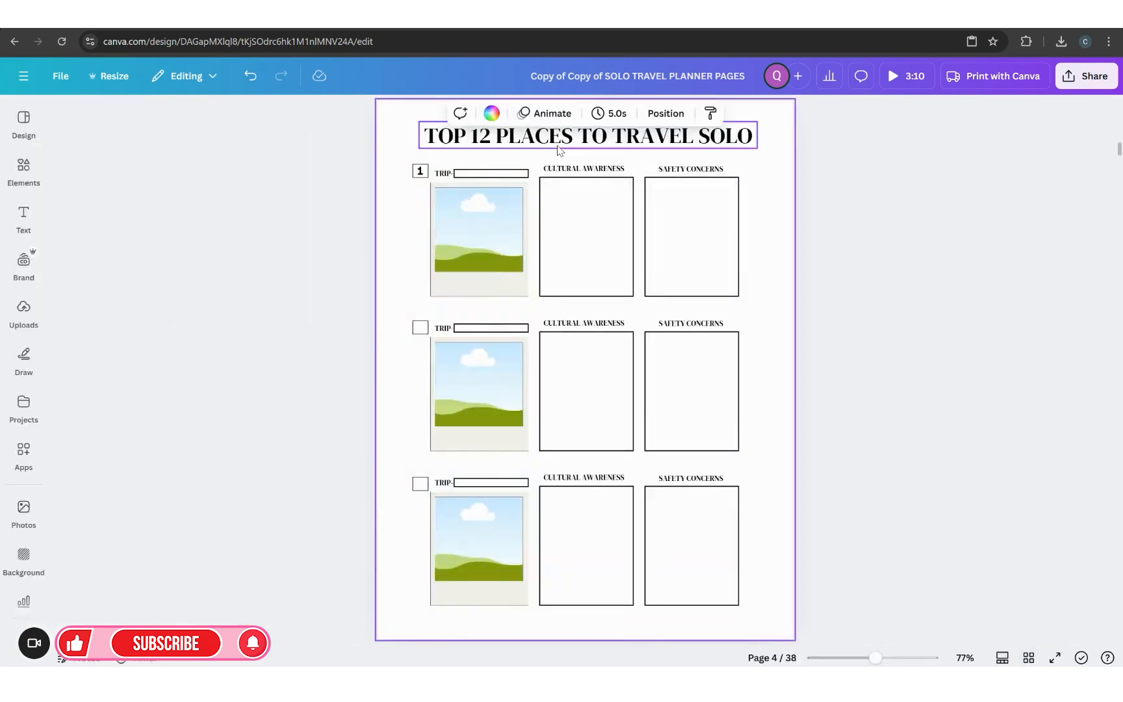
scroll(670, 304, "up", 10)
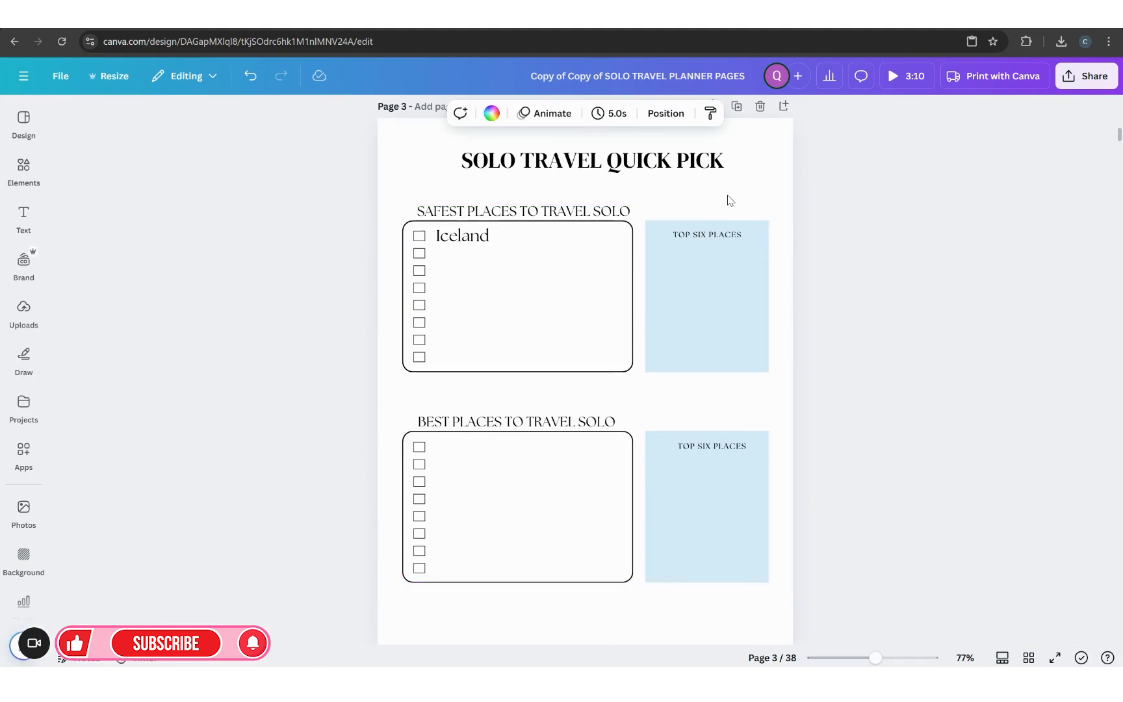
scroll(690, 554, "down", 3)
scroll(692, 555, "down", 3)
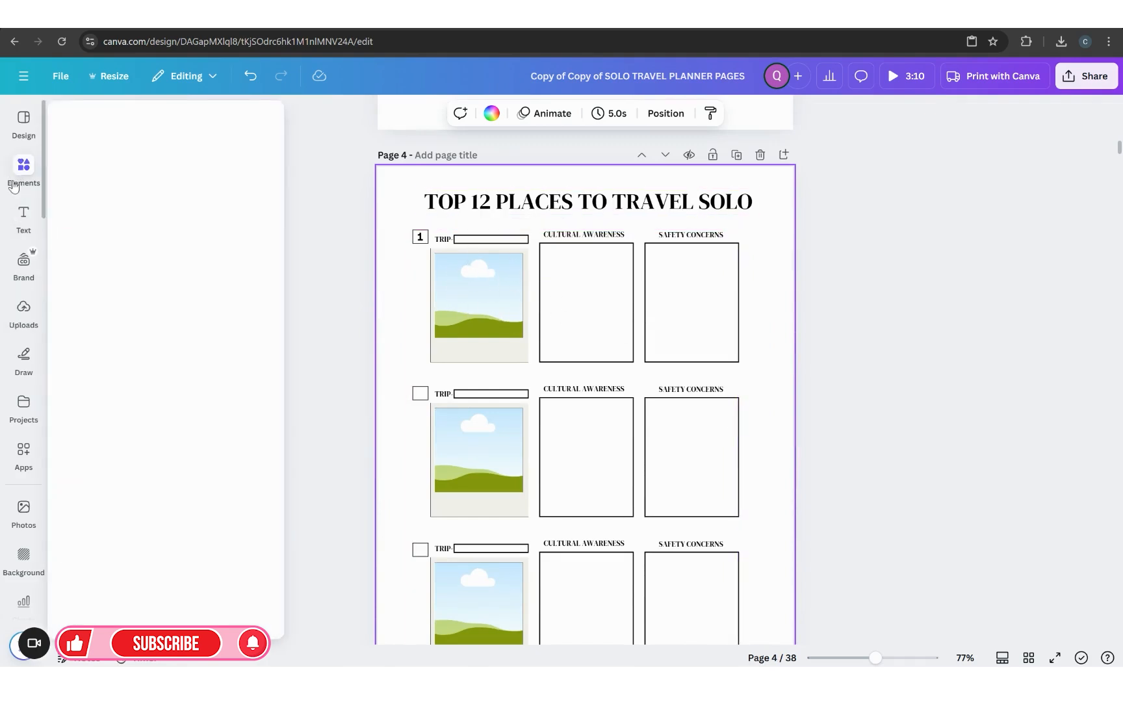
Search the photo library for "iceland".
mouse_move(33, 433)
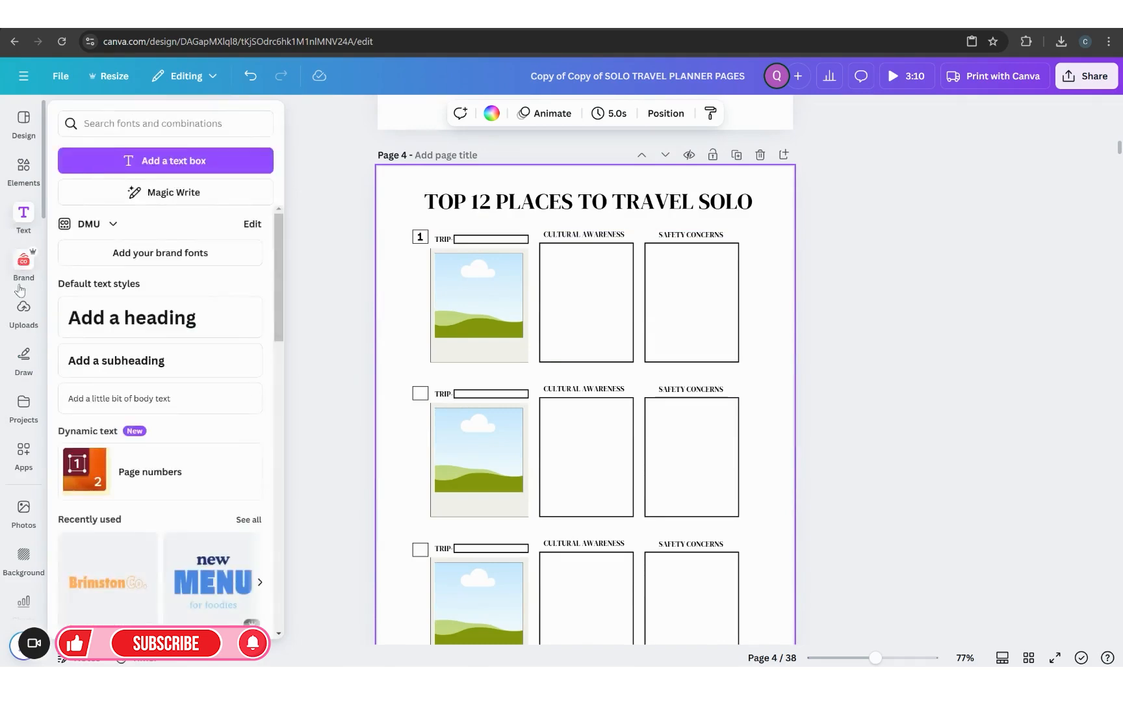
left_click(23, 526)
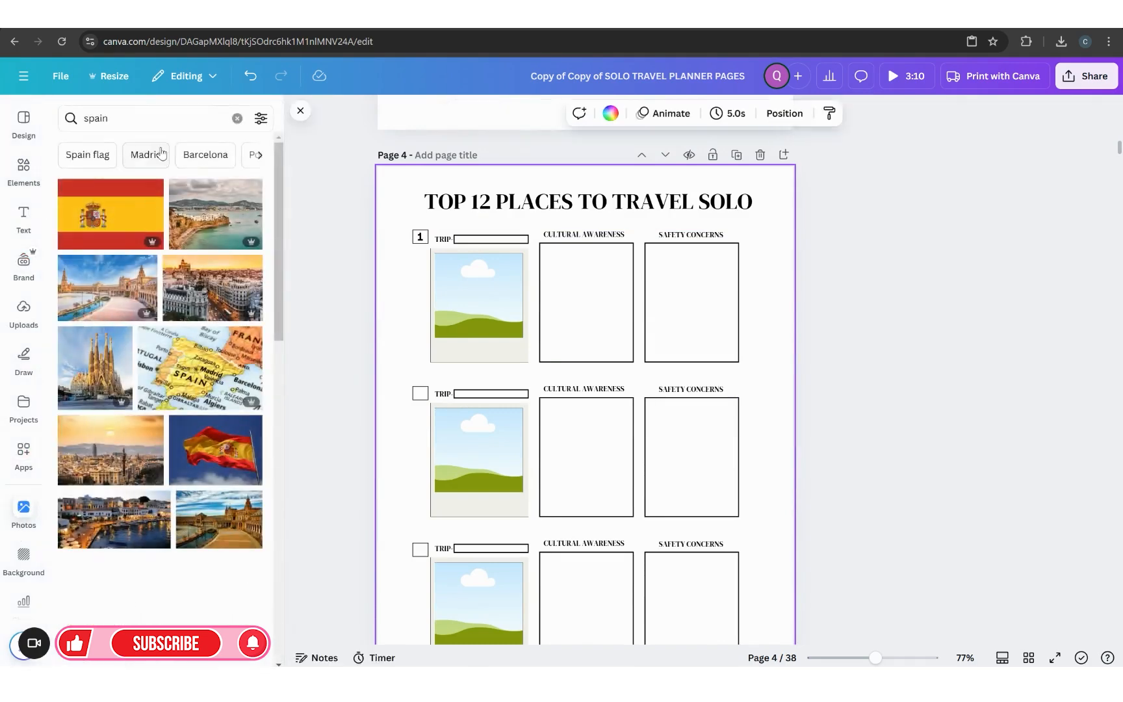
left_click(224, 118)
type("iceland")
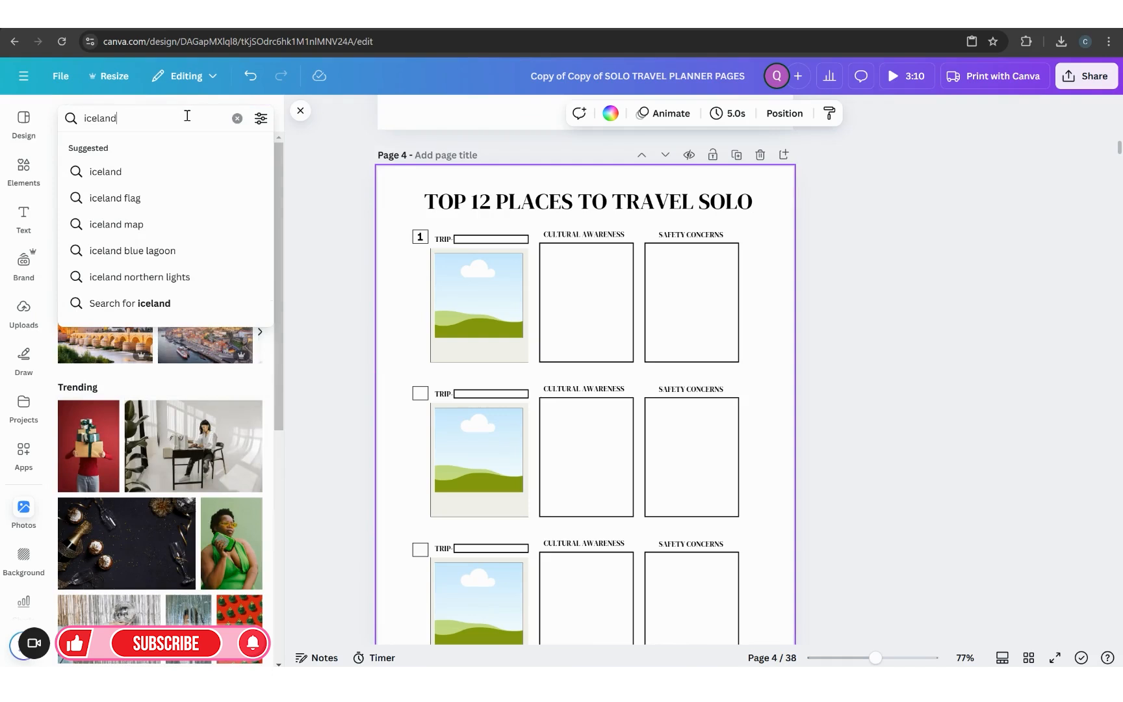
key("Return")
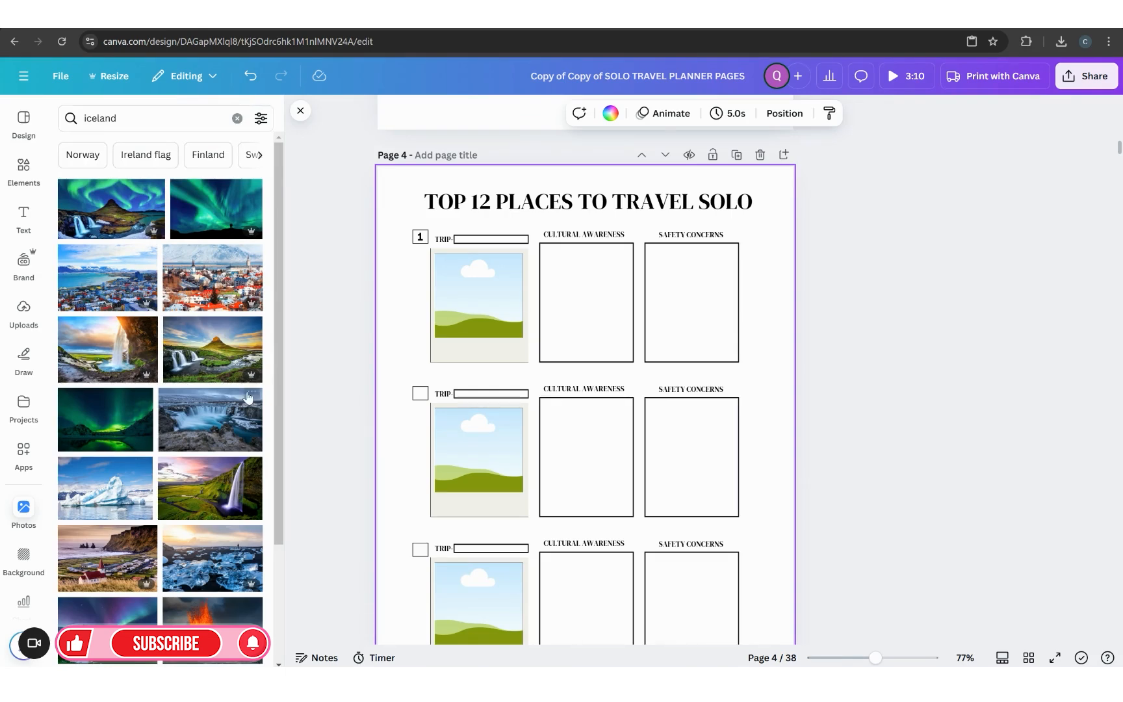
Fill the first trip's photo frame with the Iceland photo of a waterfall falling between dark basalt columns.
scroll(182, 471, "down", 3)
scroll(182, 471, "down", 4)
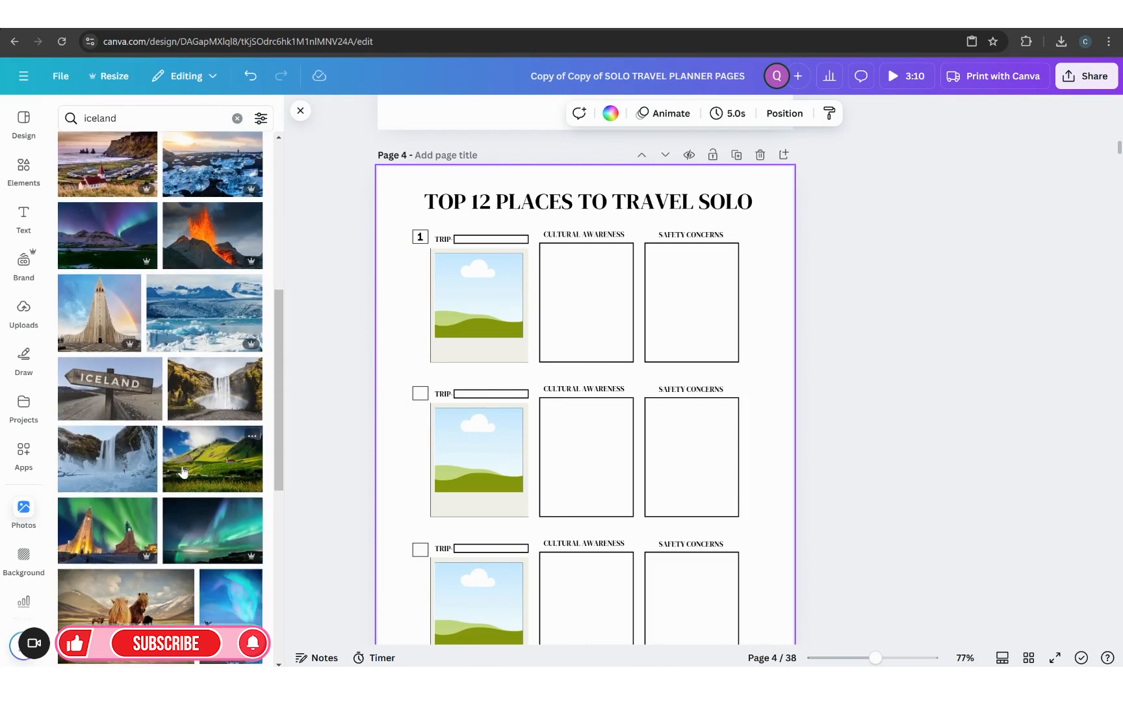
scroll(182, 471, "down", 8)
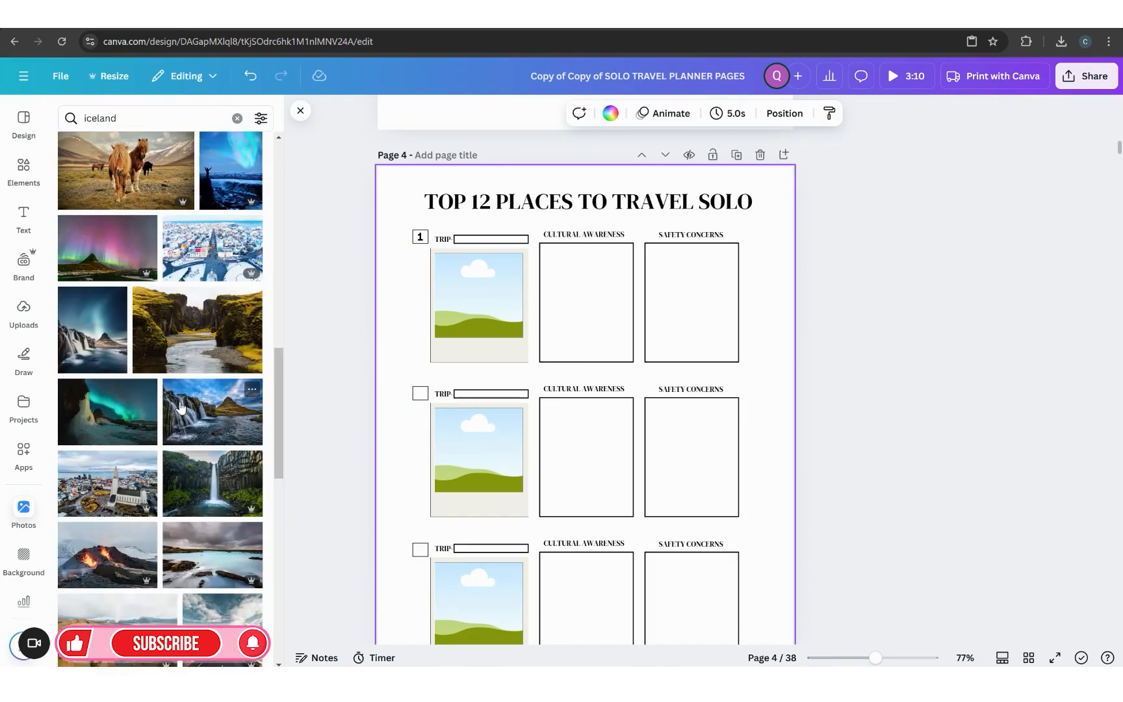
scroll(181, 407, "down", 2)
left_click(200, 380)
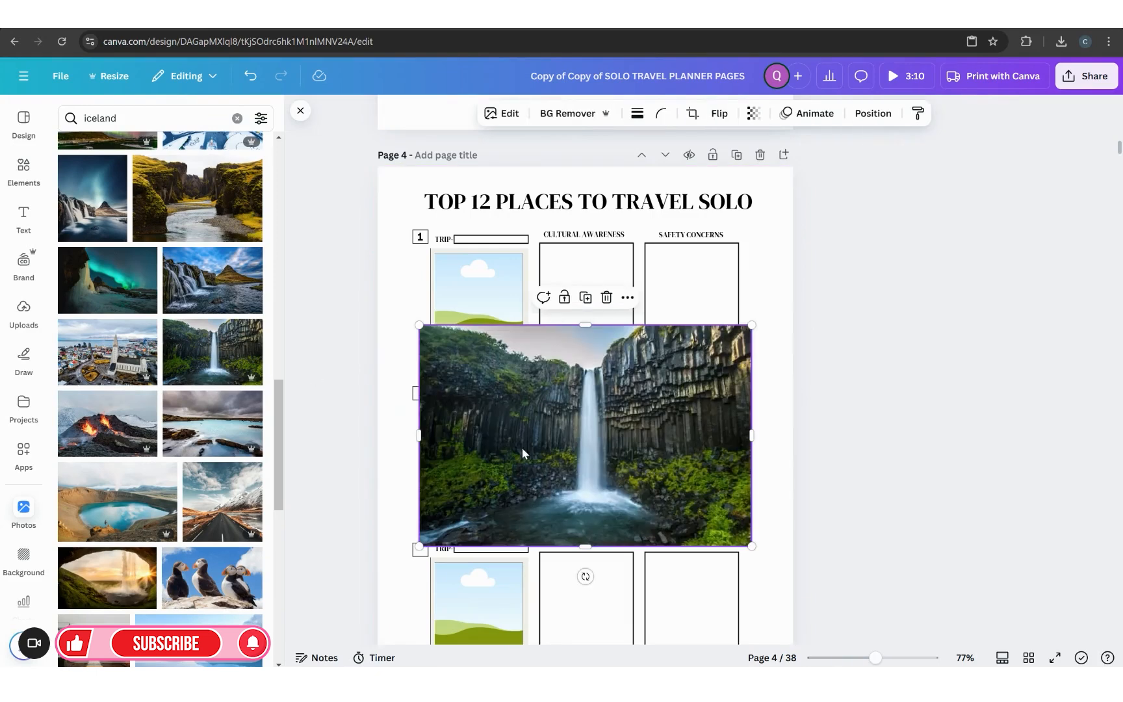
left_click_drag(609, 456, 492, 317)
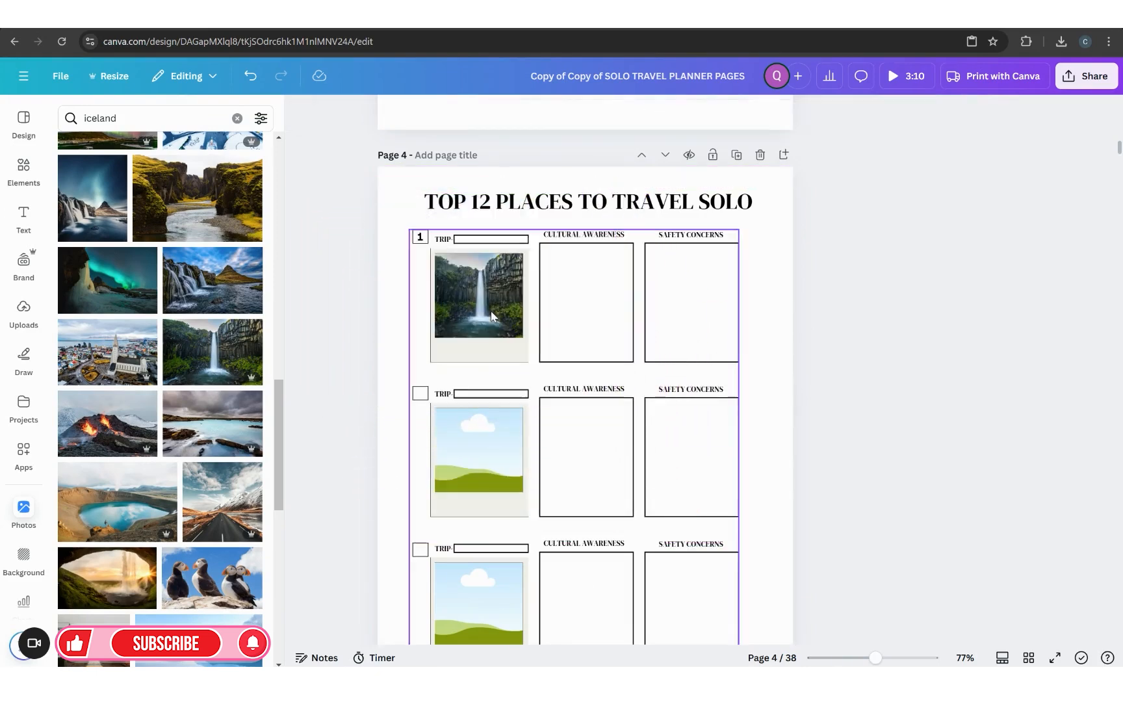
Add a body text box reading "Iceland" to the Top 12 Places to Travel Solo page.
left_click(487, 241)
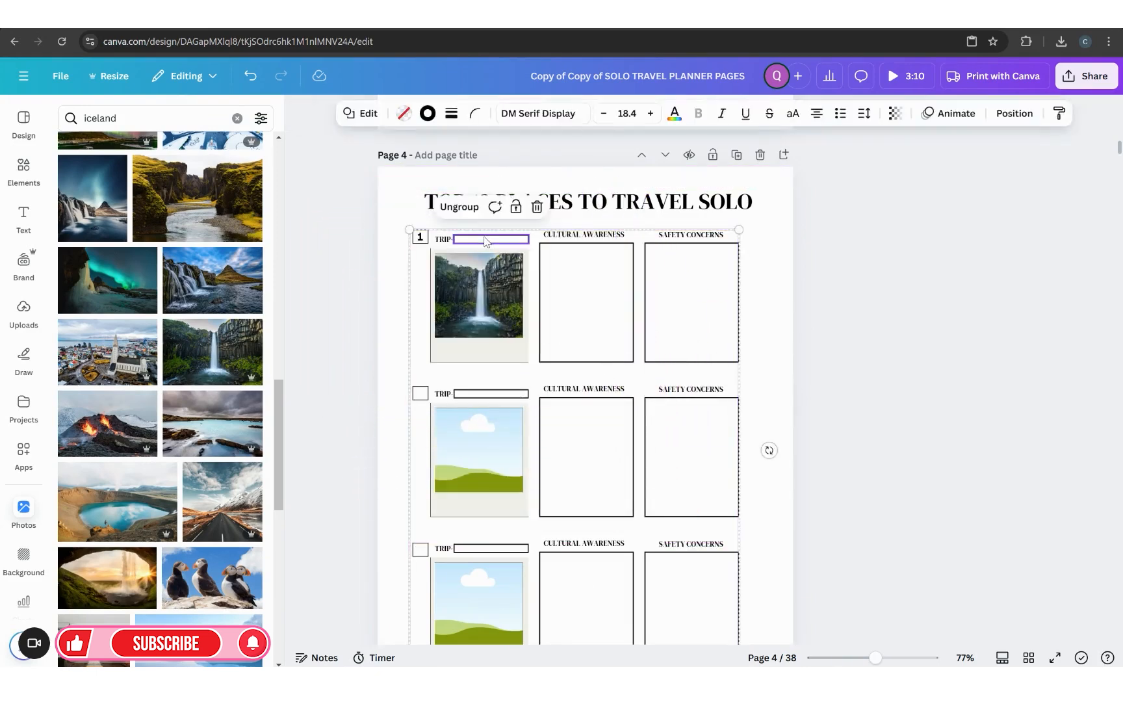
left_click(23, 217)
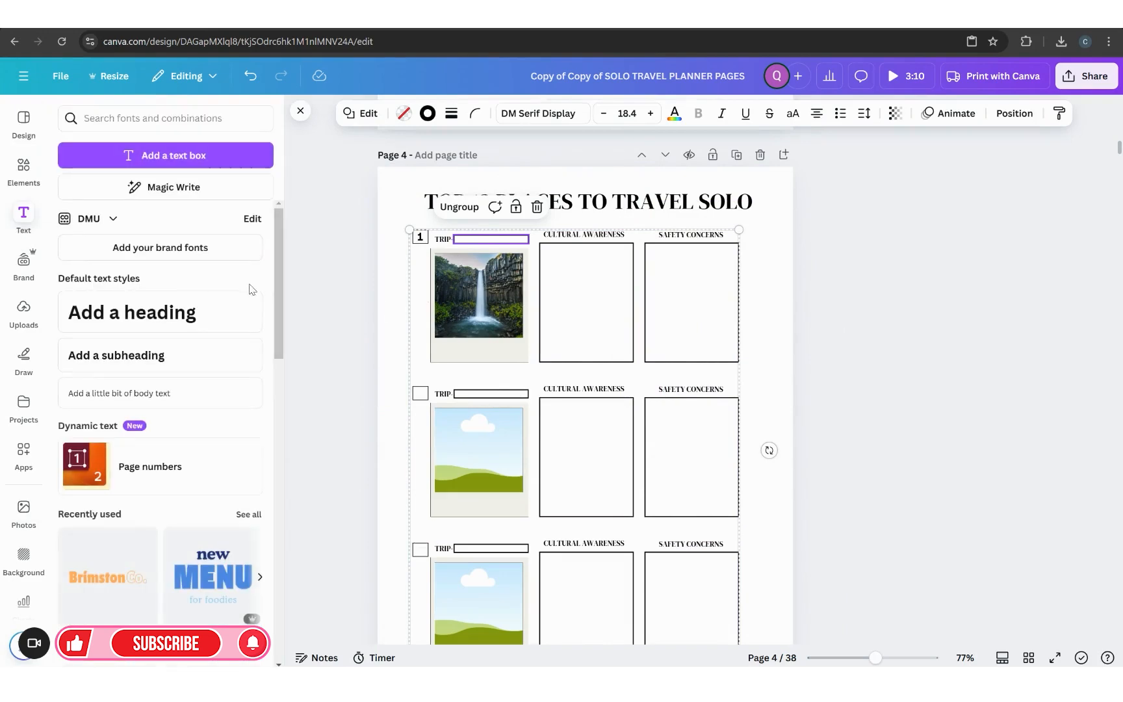
left_click(104, 393)
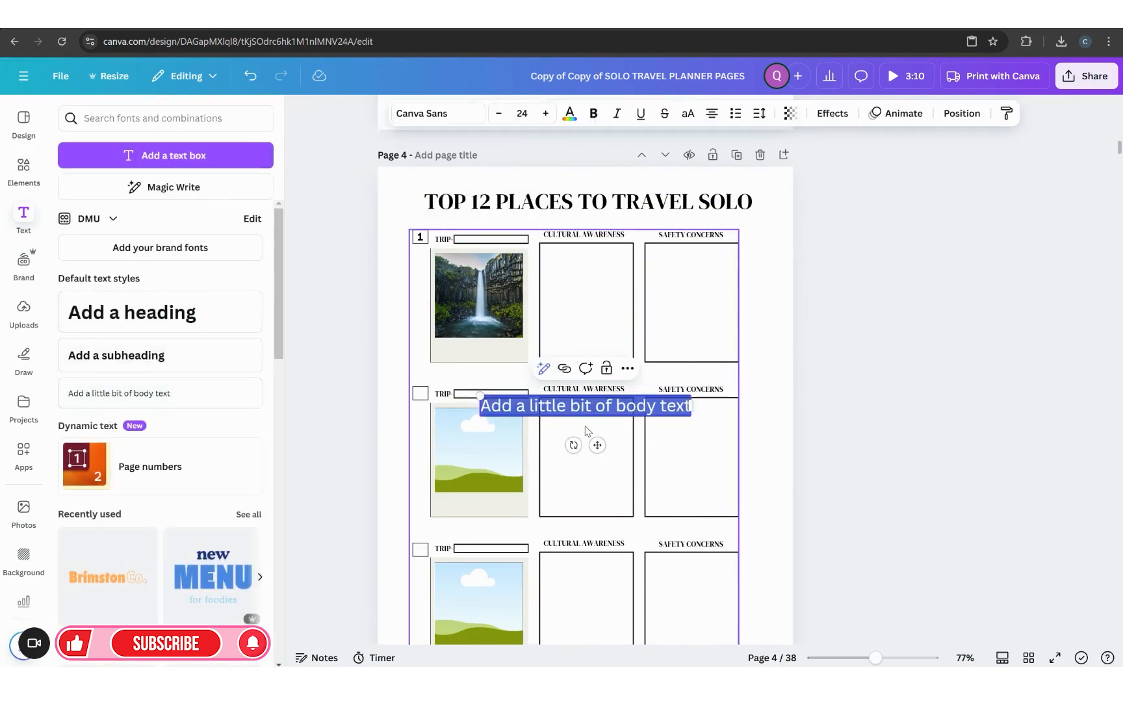
type("ice")
key("BackSpace")
key("BackSpace")
key("BackSpace")
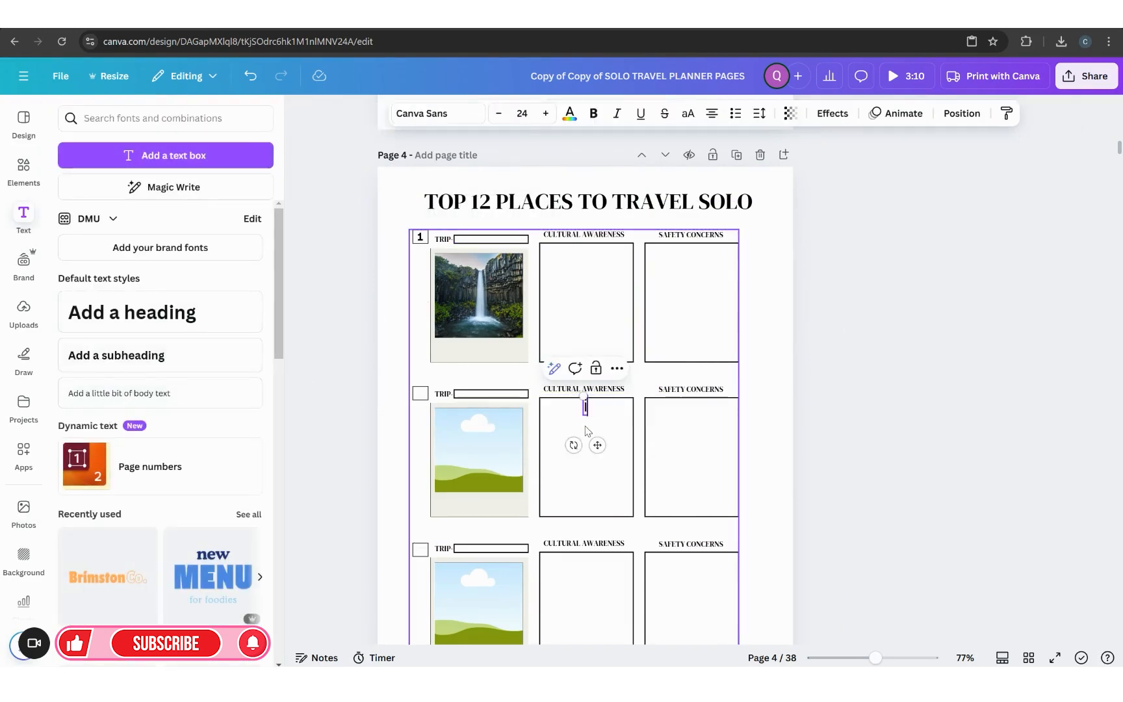
type("Ice")
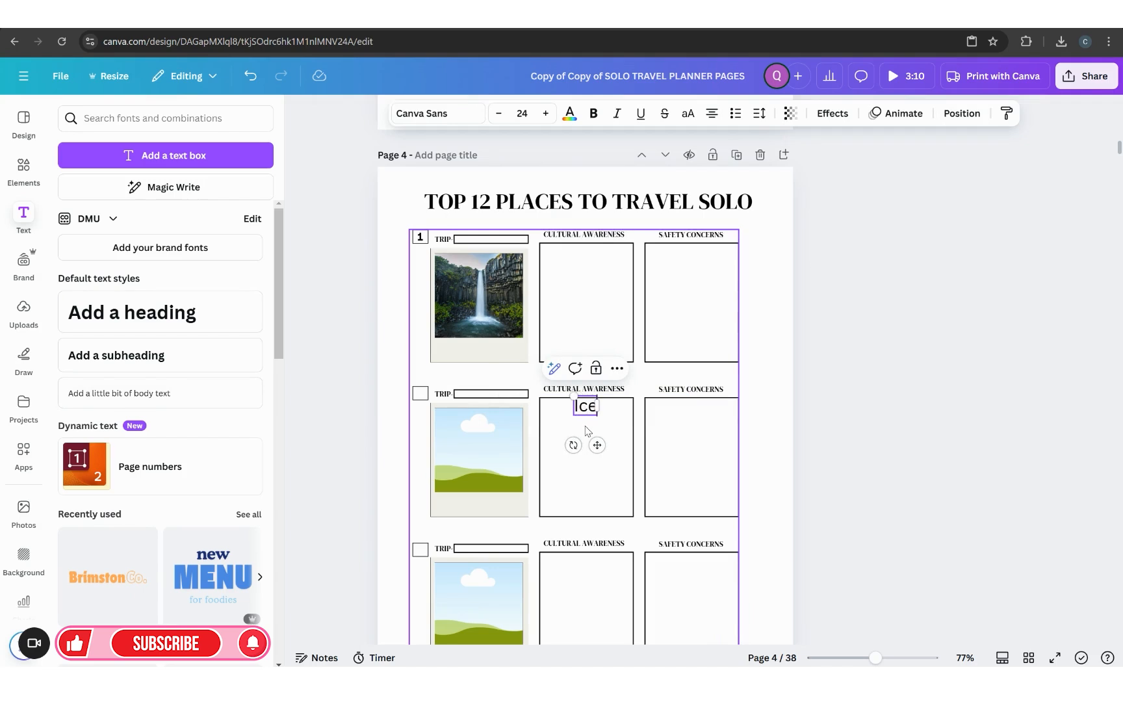
type("land")
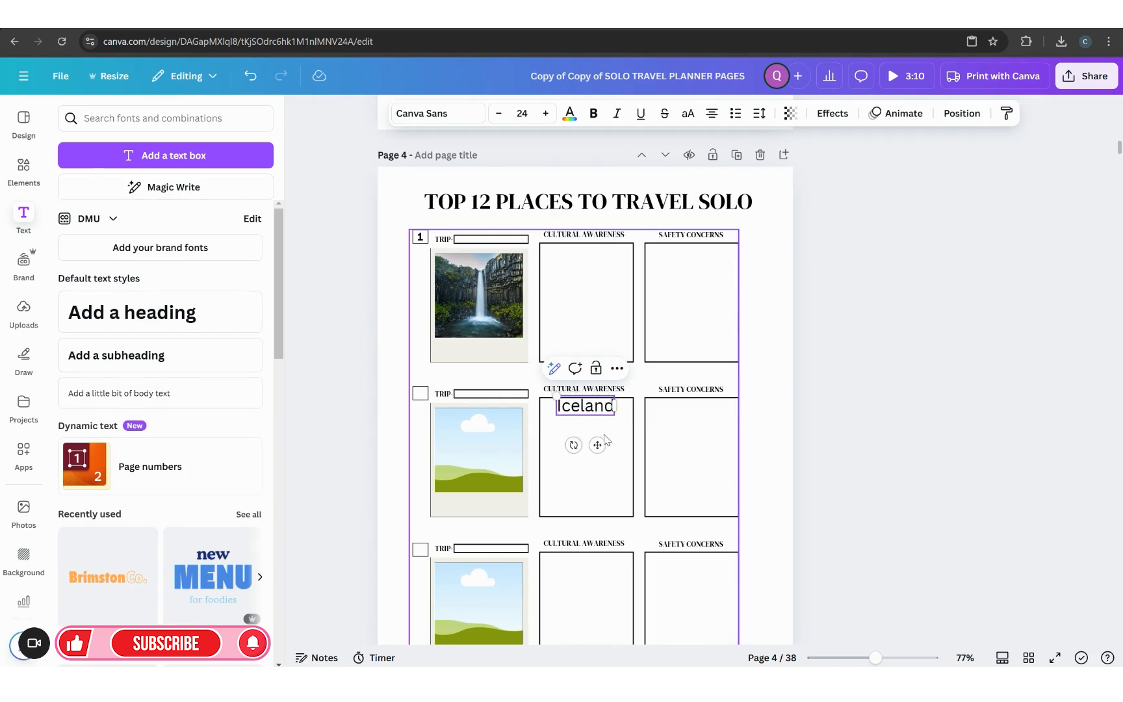
Move the Iceland text into the first Trip box and scale it to fit inside the box's outline.
left_click_drag(597, 445, 502, 281)
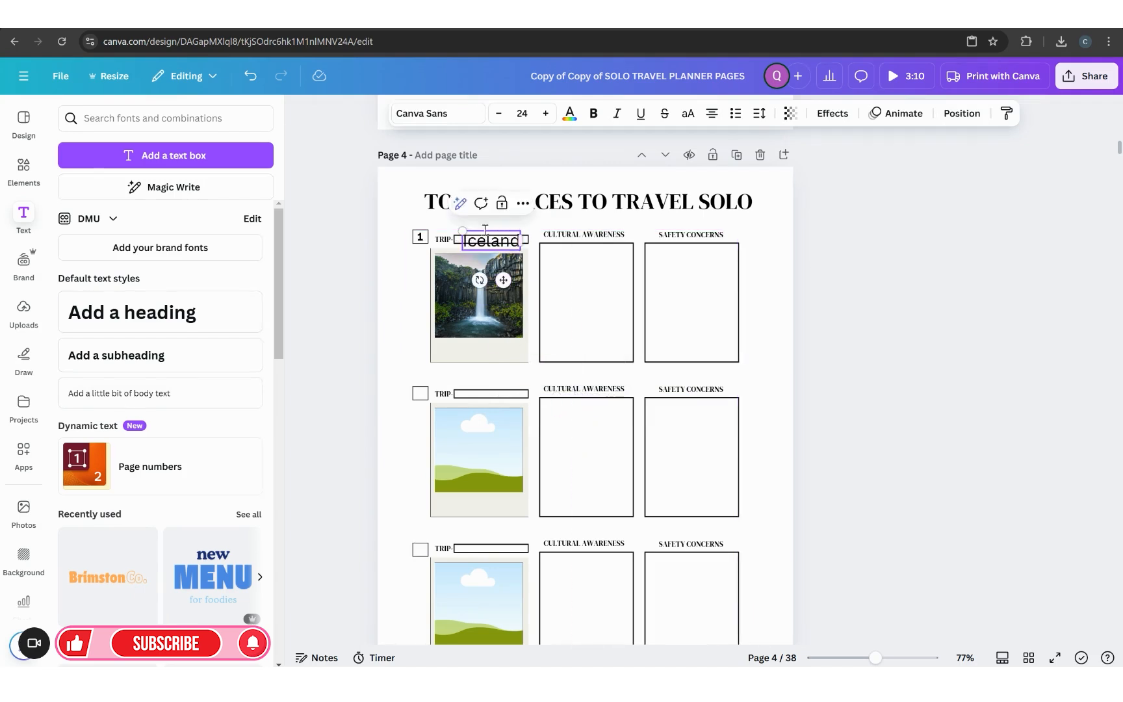
left_click_drag(463, 228, 502, 238)
left_click_drag(524, 279, 492, 272)
left_click(892, 343)
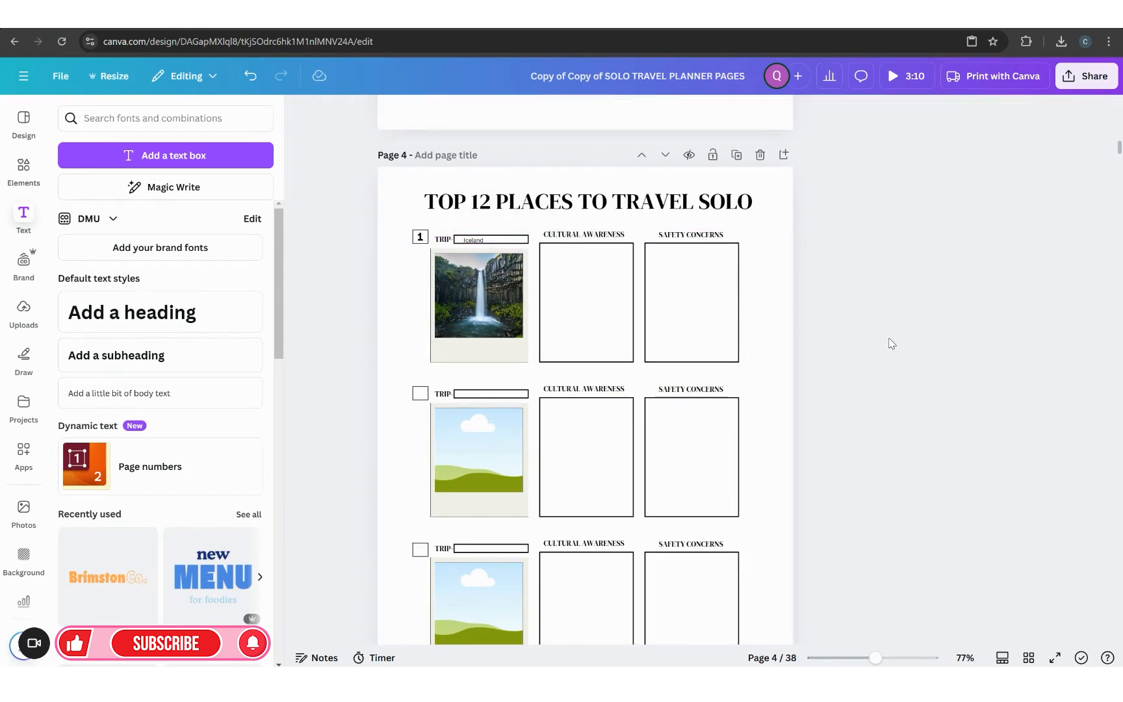
left_click(473, 239)
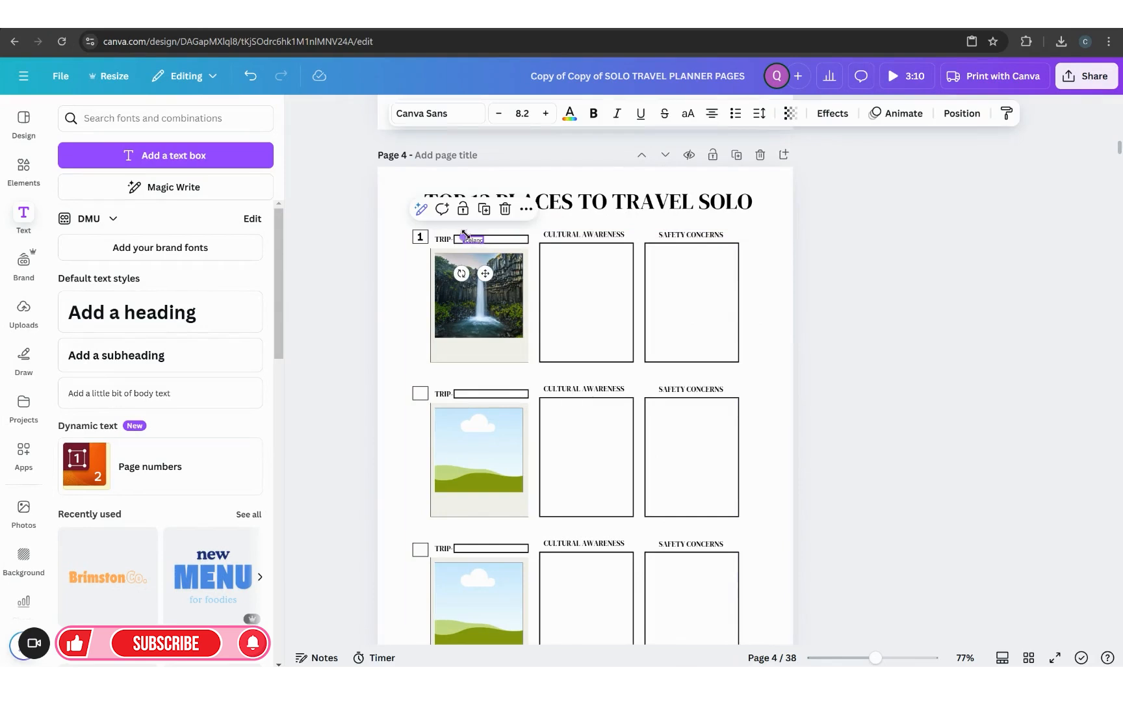
left_click_drag(457, 234, 459, 233)
left_click(868, 323)
left_click(781, 247)
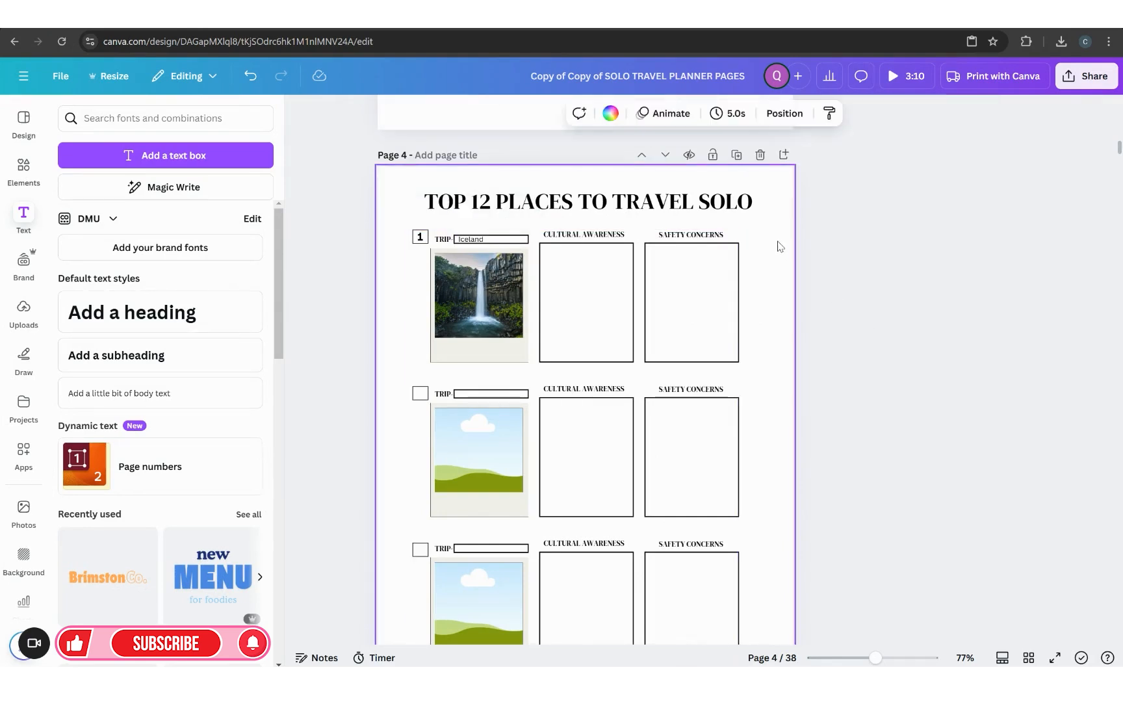
Examine the Top 12 Places to Travel Solo page up close and as a whole, checking its three trip sections.
left_click(882, 659)
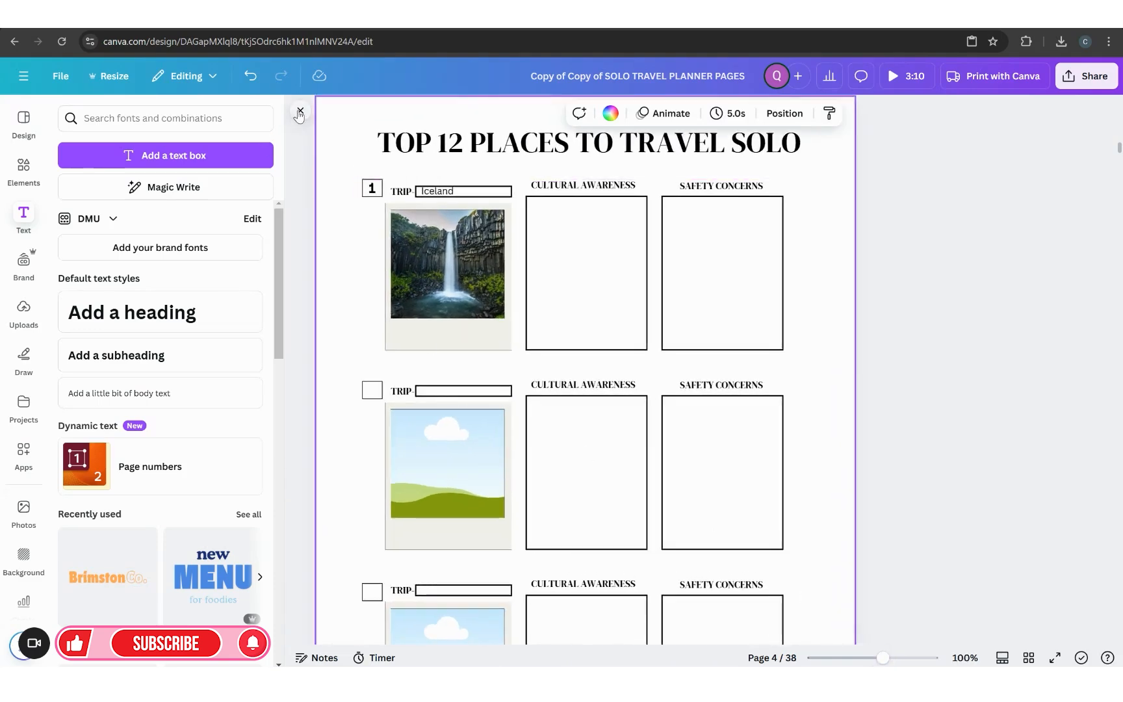
left_click(300, 112)
scroll(827, 489, "up", 2)
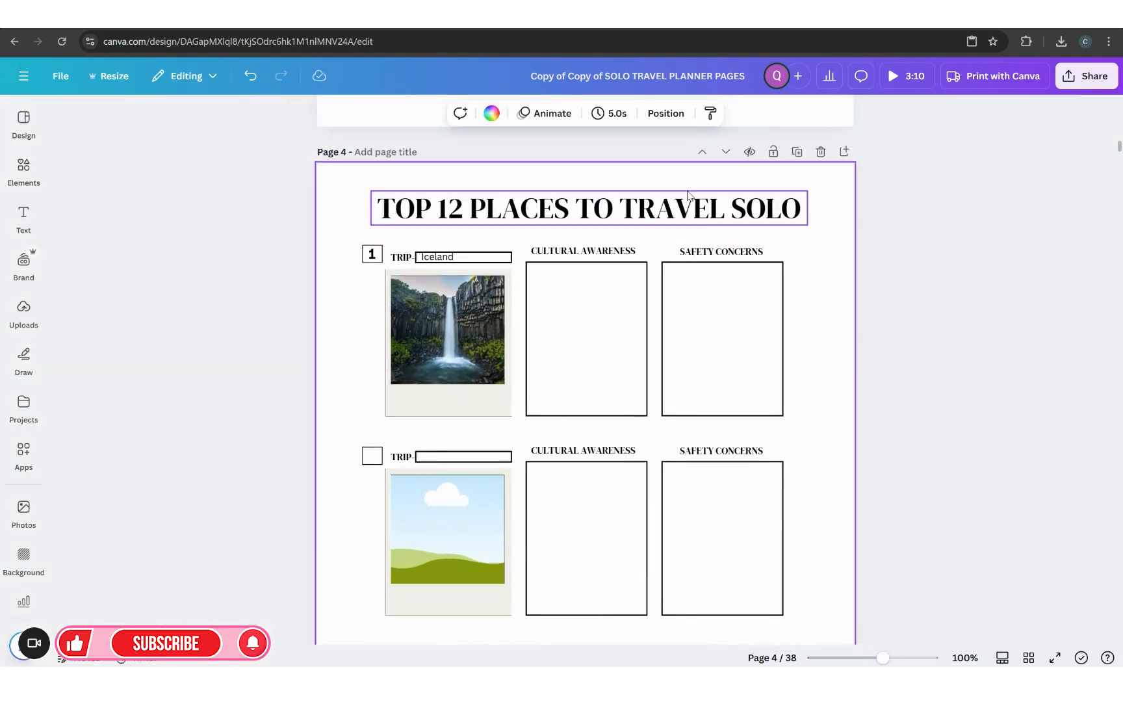
scroll(624, 368, "down", 5)
scroll(720, 420, "up", 1)
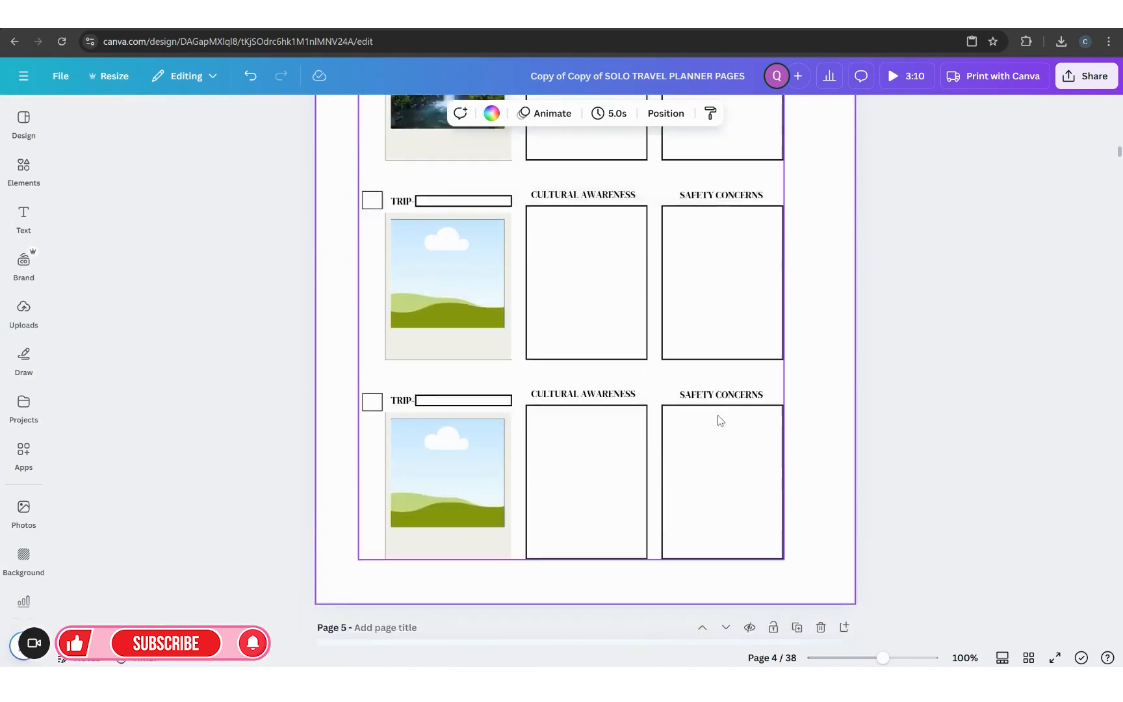
scroll(720, 420, "up", 3)
left_click_drag(883, 658, 875, 658)
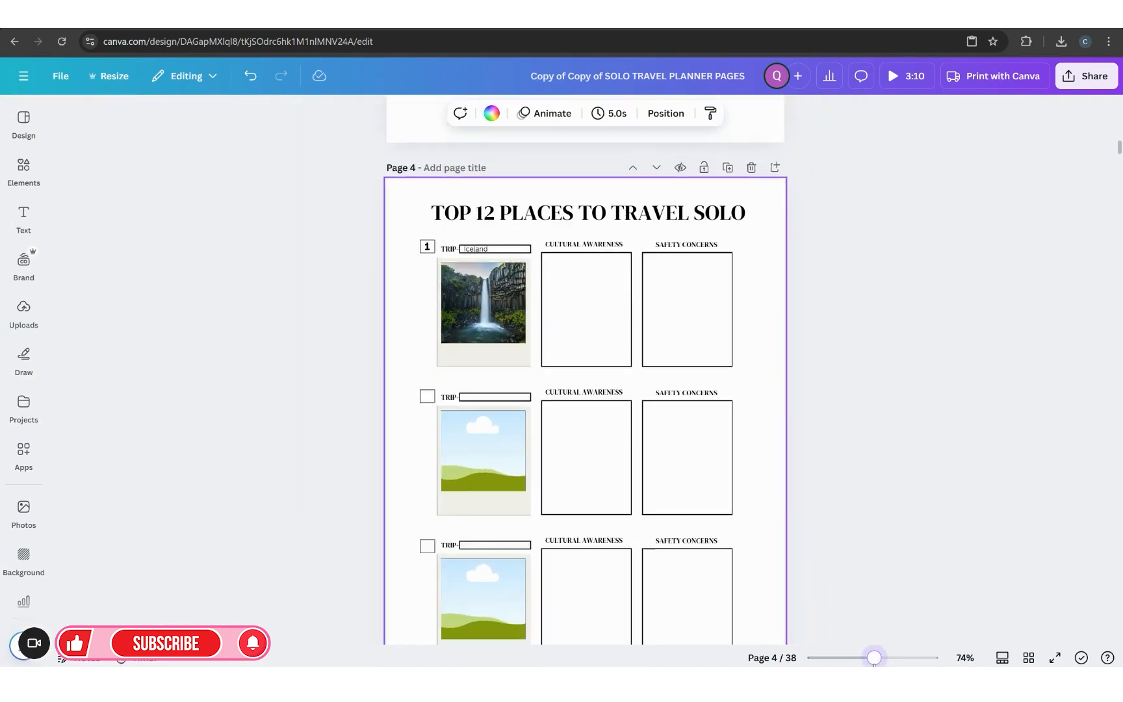
scroll(802, 451, "down", 1)
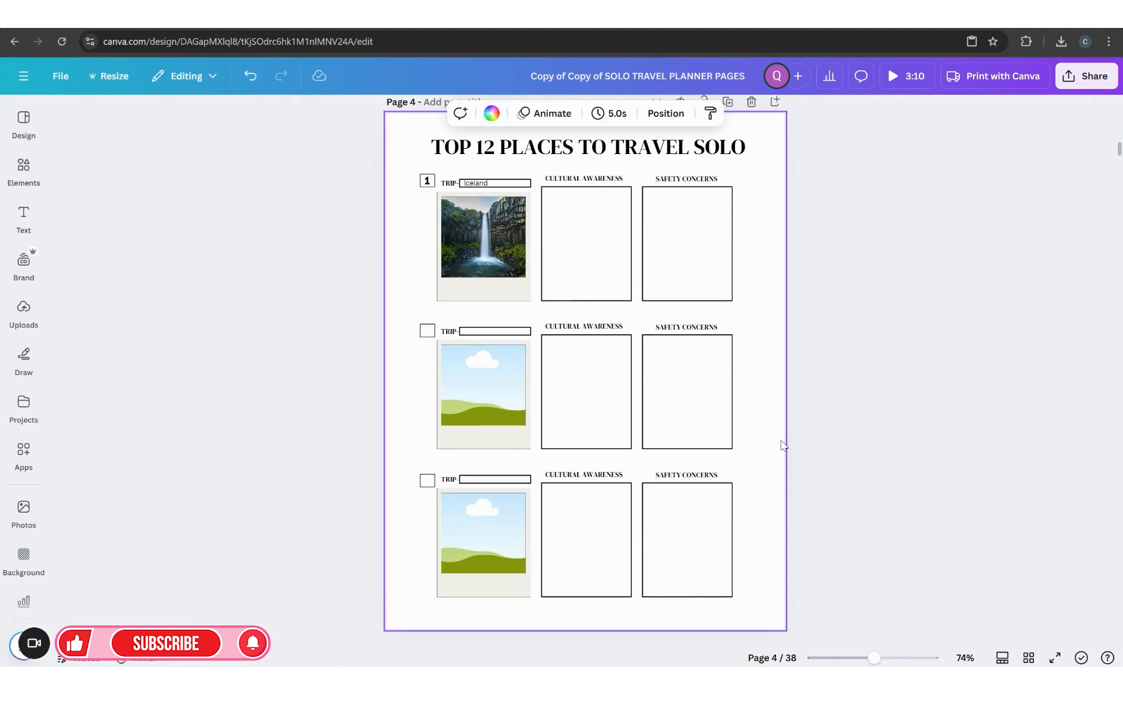
scroll(728, 338, "up", 1)
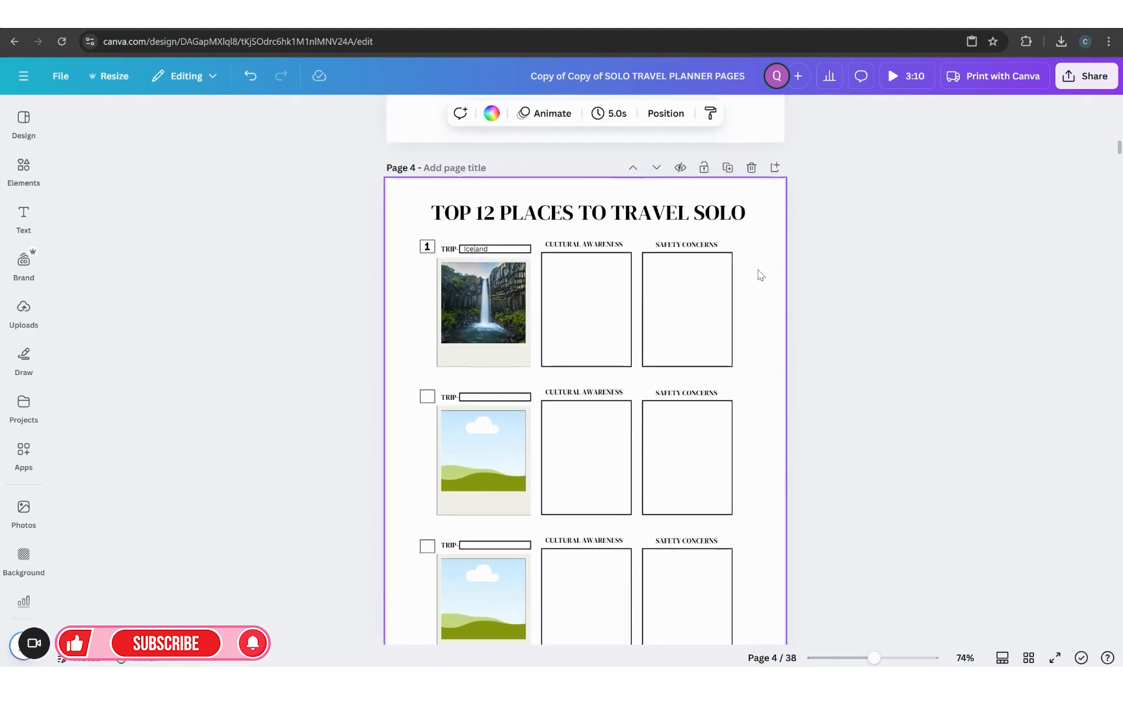
Insert a blank page after the Top 12 Places to Travel Solo page and make it the active page.
left_click(776, 168)
scroll(706, 497, "up", 6)
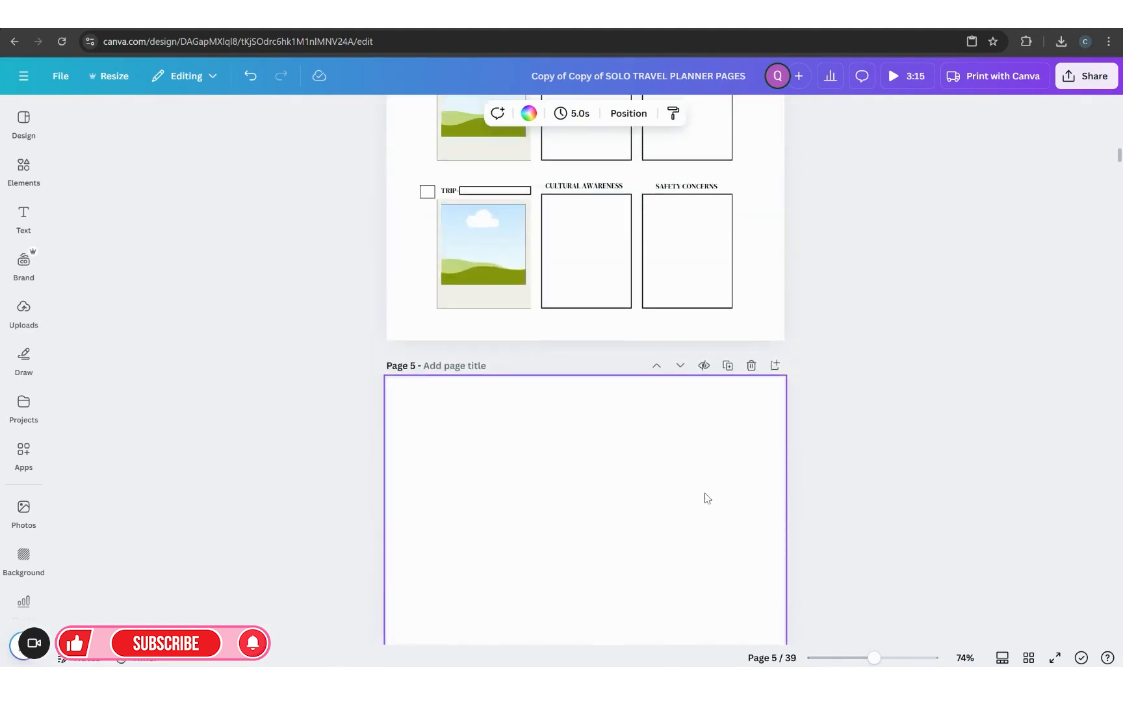
scroll(708, 498, "up", 3)
left_click(593, 253)
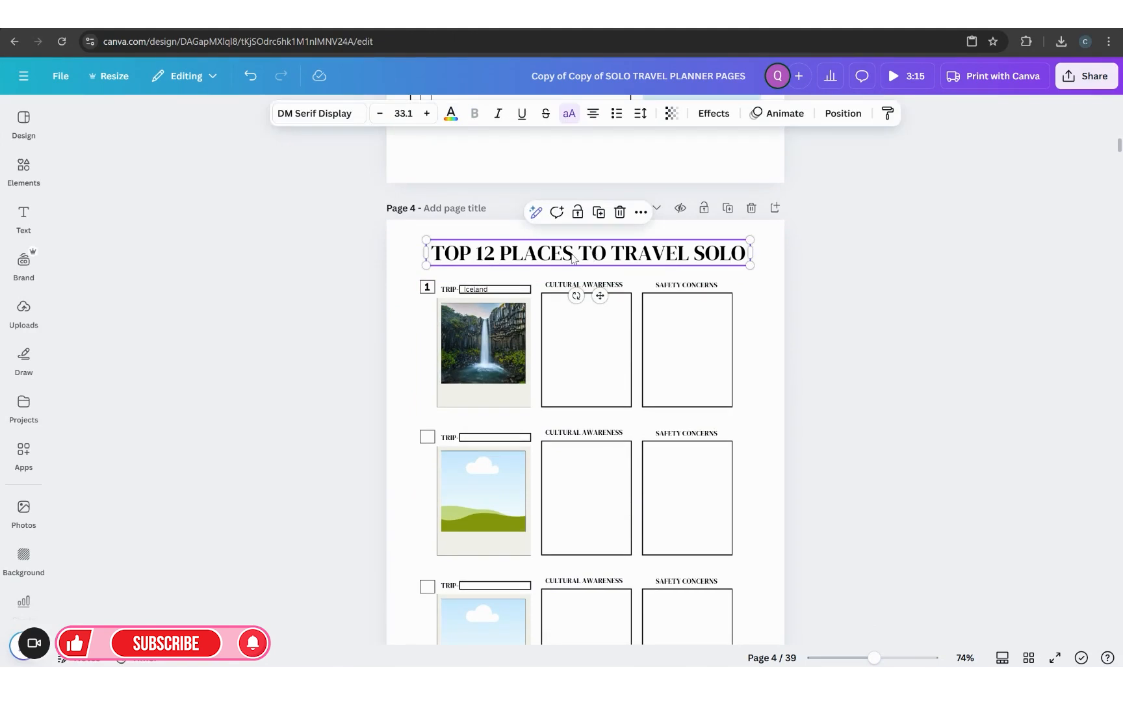
scroll(755, 401, "down", 7)
left_click(705, 483)
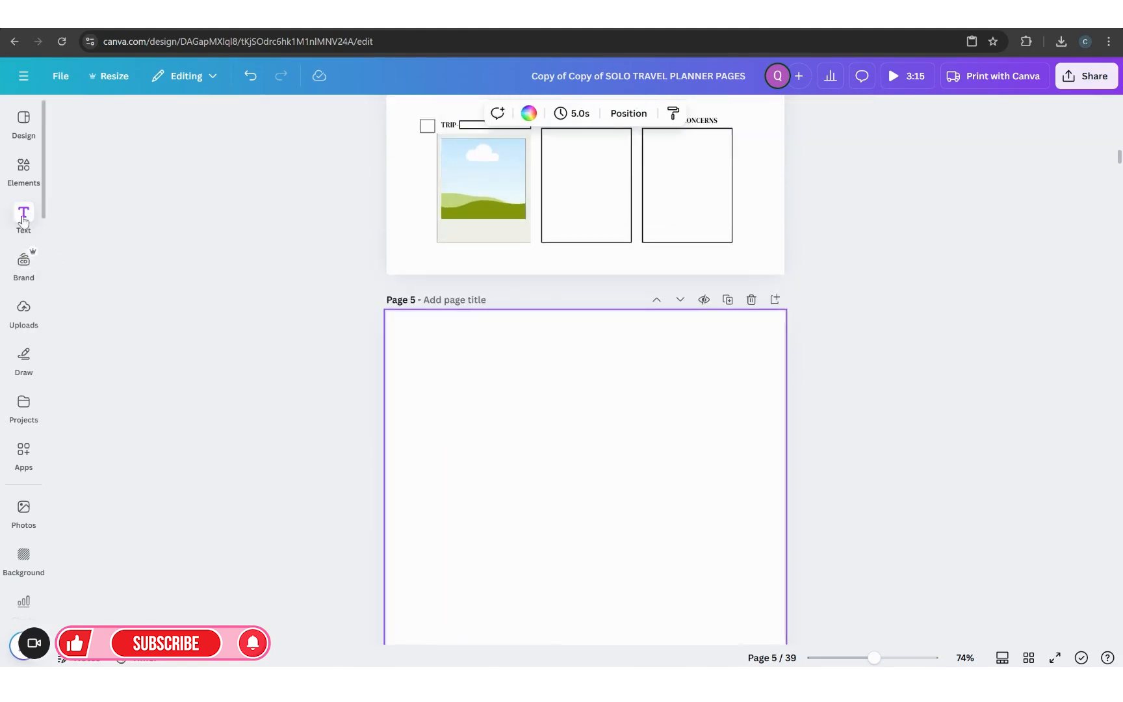
Add the subheading "Top Places to Travel Solo" to the blank page and centre it near the page's top edge.
left_click(24, 214)
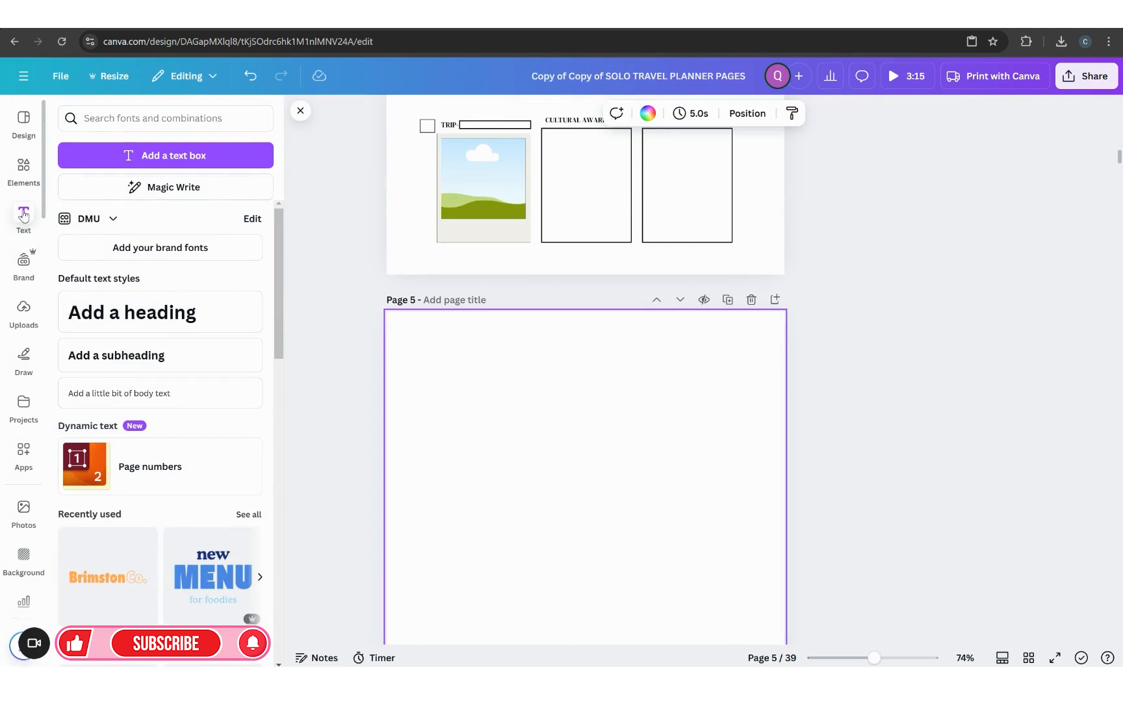
left_click(125, 363)
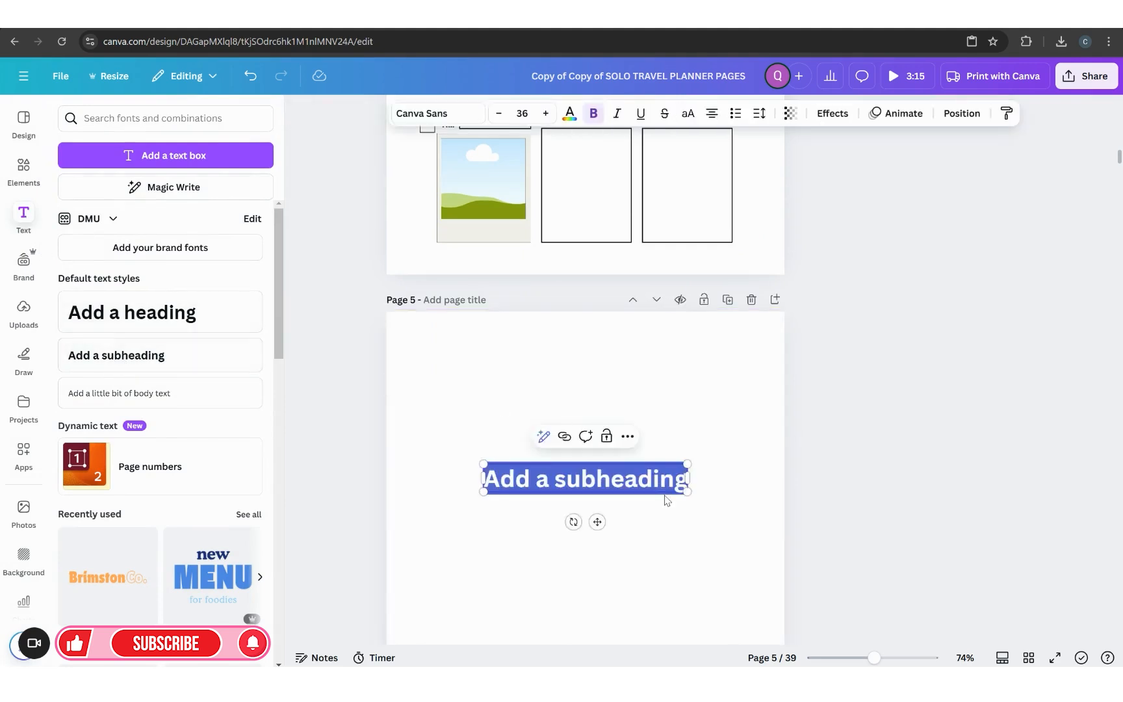
type("Top")
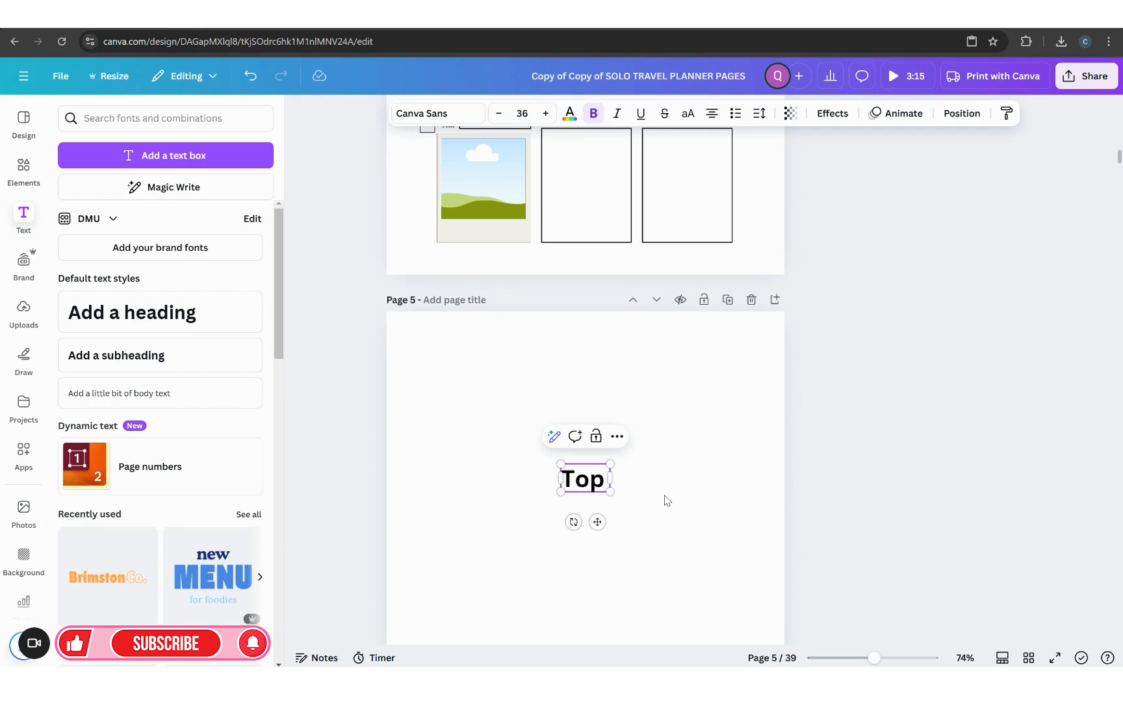
type(" Place")
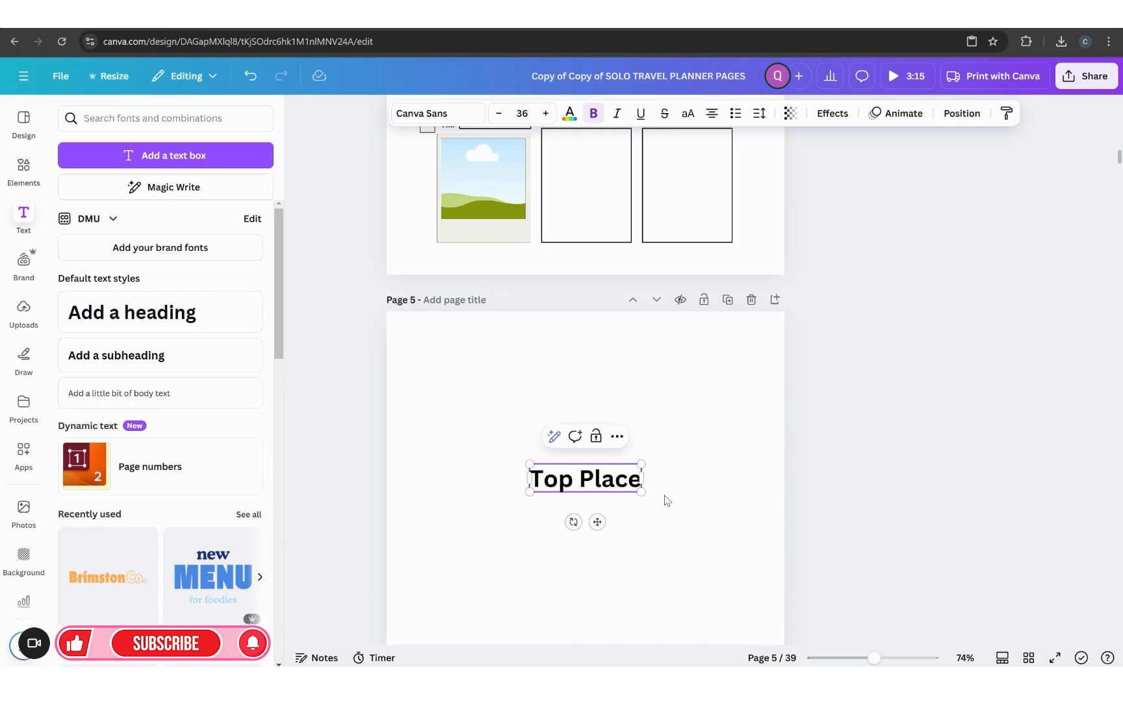
type("s to T")
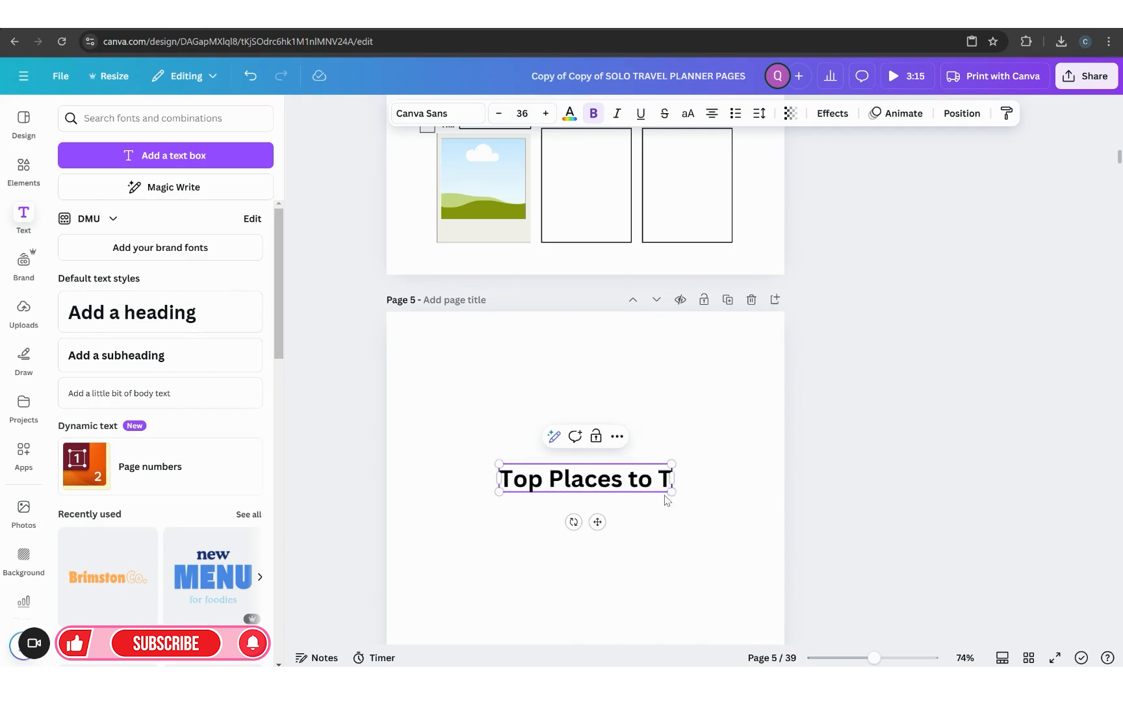
type("race")
key("BackSpace")
key("BackSpace")
key("BackSpace")
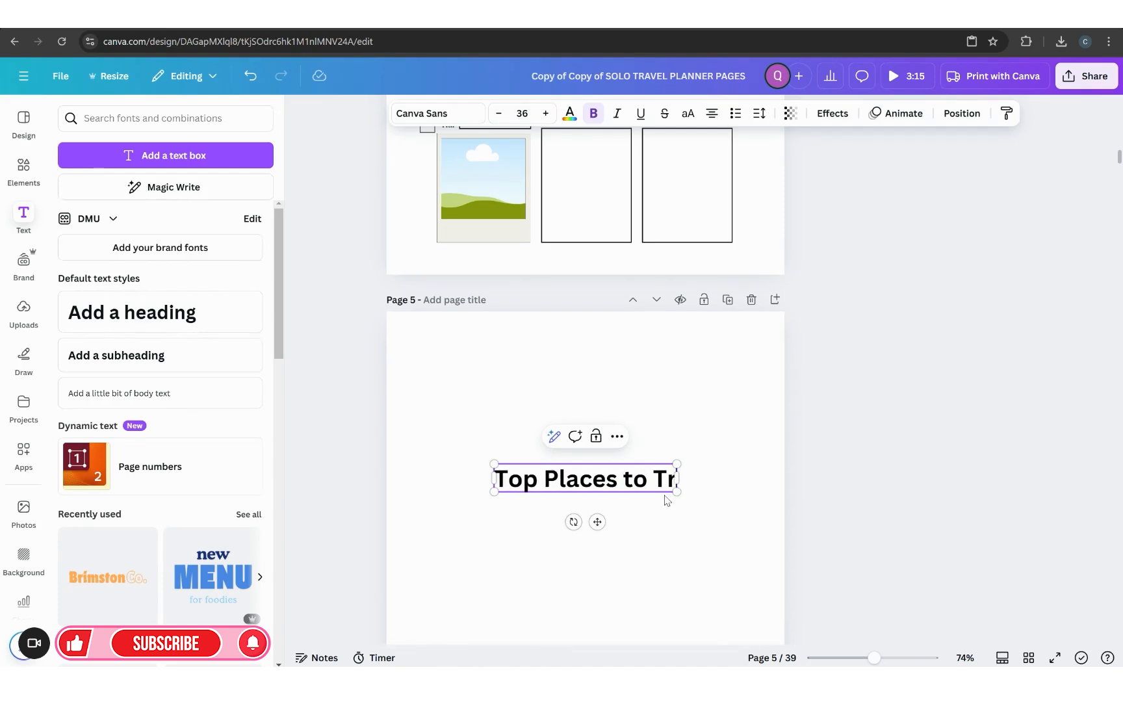
type("avel Solo")
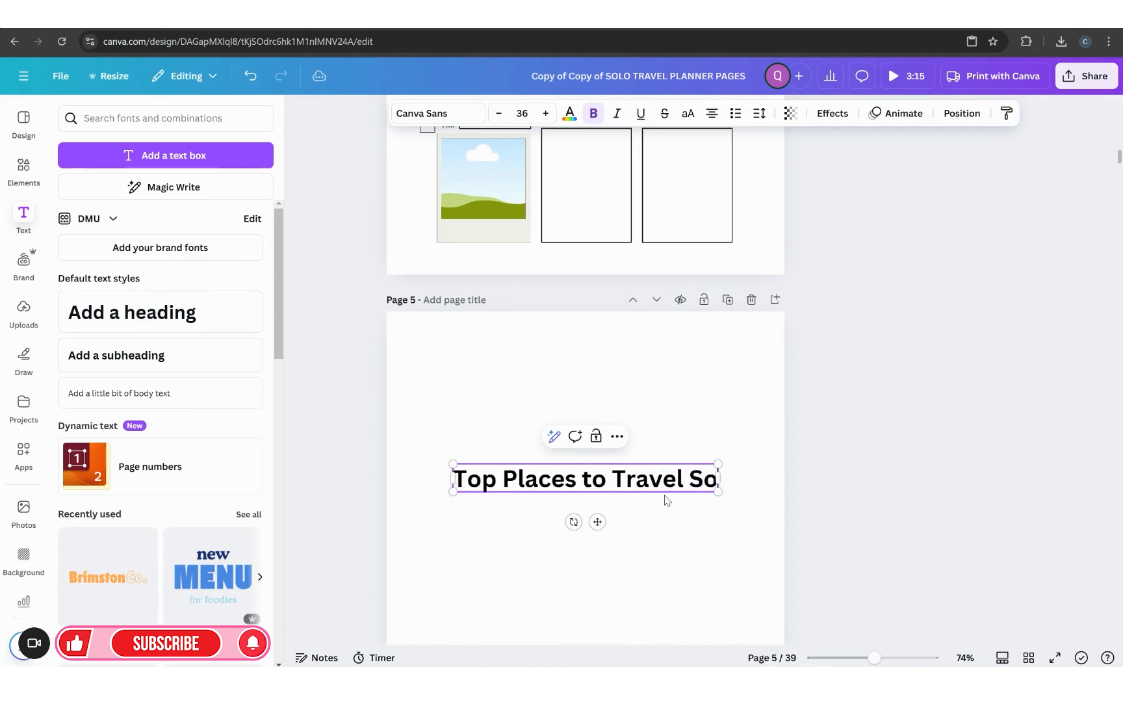
left_click(839, 467)
left_click_drag(669, 478, 670, 349)
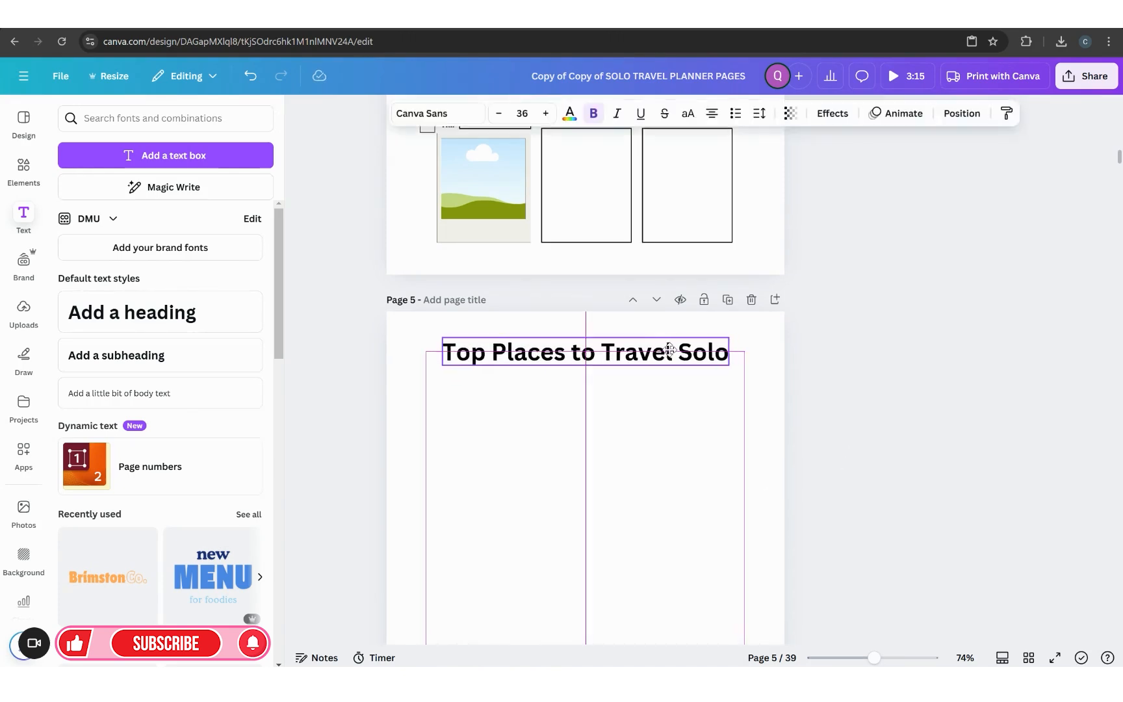
Change the font of the "Top Places to Travel Solo" title to DM Serif Display.
left_click(432, 113)
left_click(115, 403)
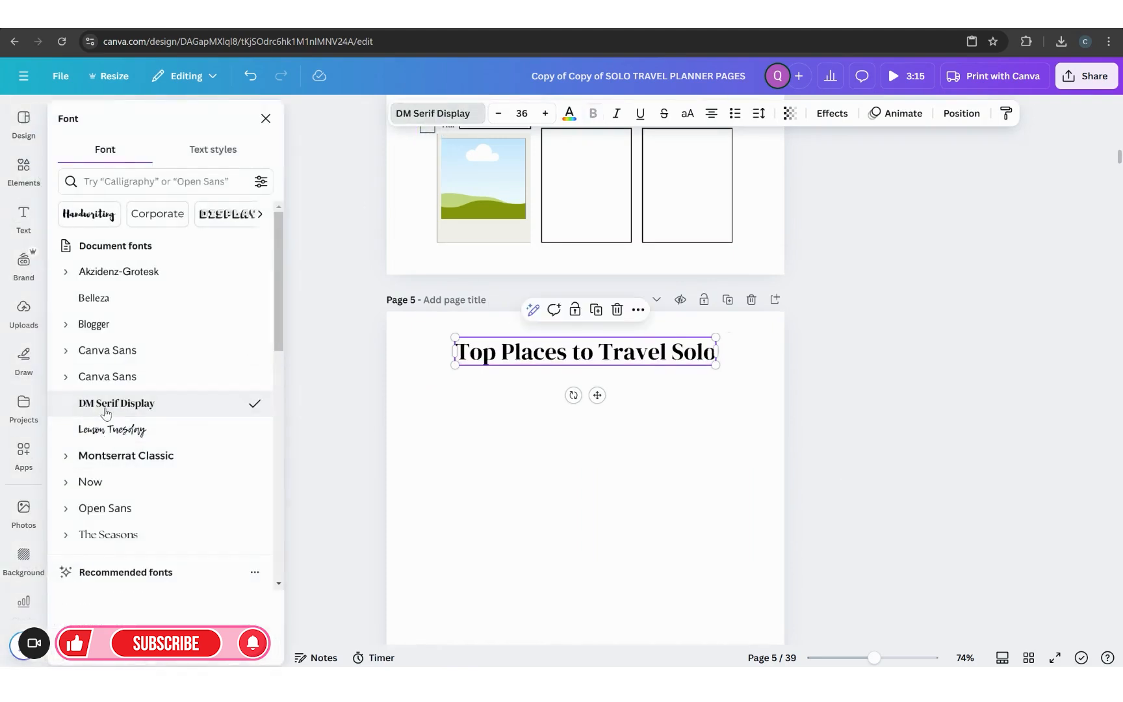
left_click(266, 118)
left_click(856, 439)
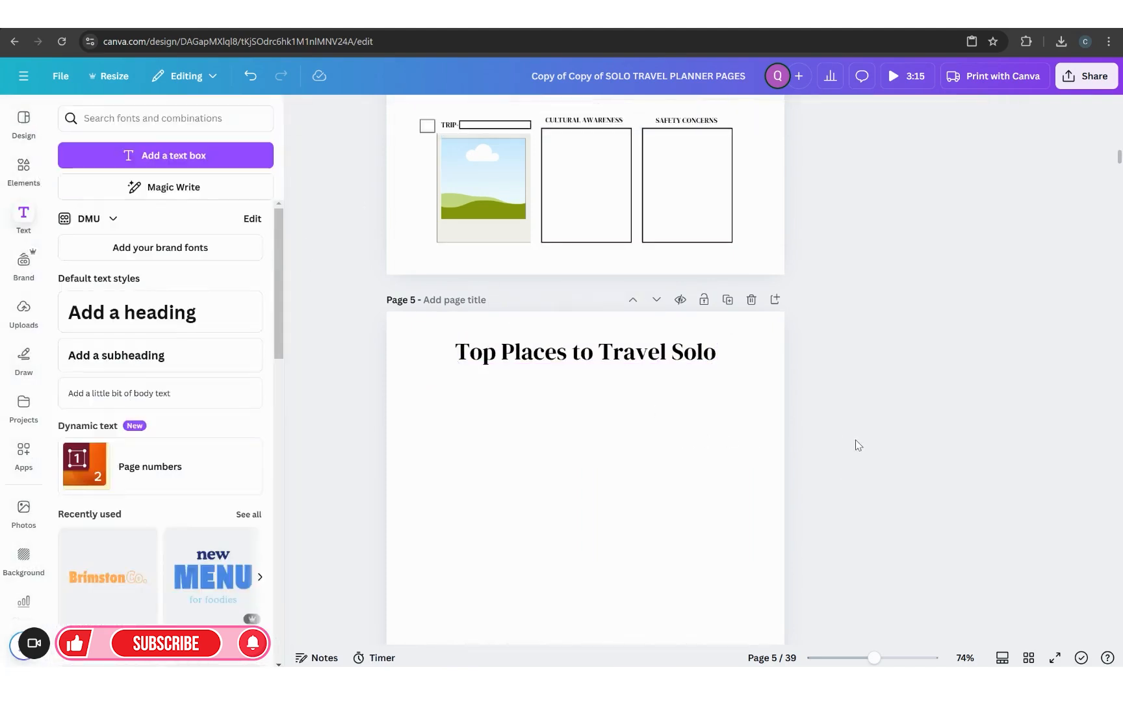
Compare the layout of the Top 12 Places to Travel Solo page with the new titled page, checking its frames and boxes.
scroll(652, 319, "down", 1)
left_click(637, 297)
left_click_drag(636, 297, 634, 295)
scroll(860, 424, "up", 4)
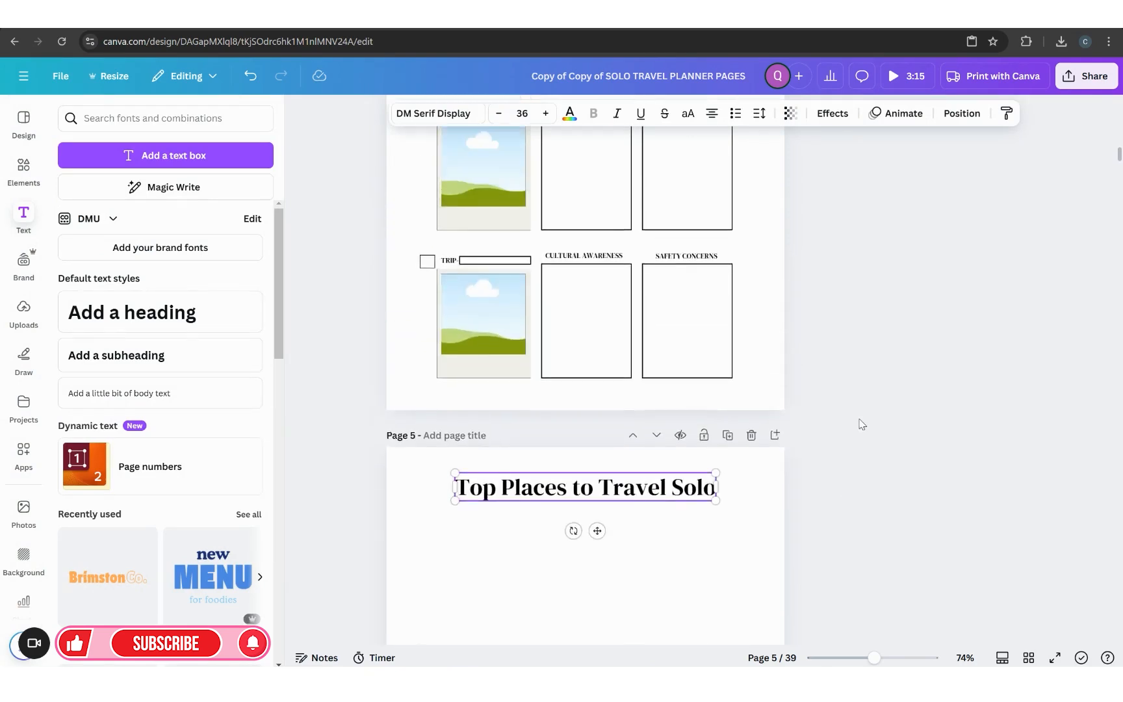
left_click(290, 117)
scroll(809, 439, "up", 2)
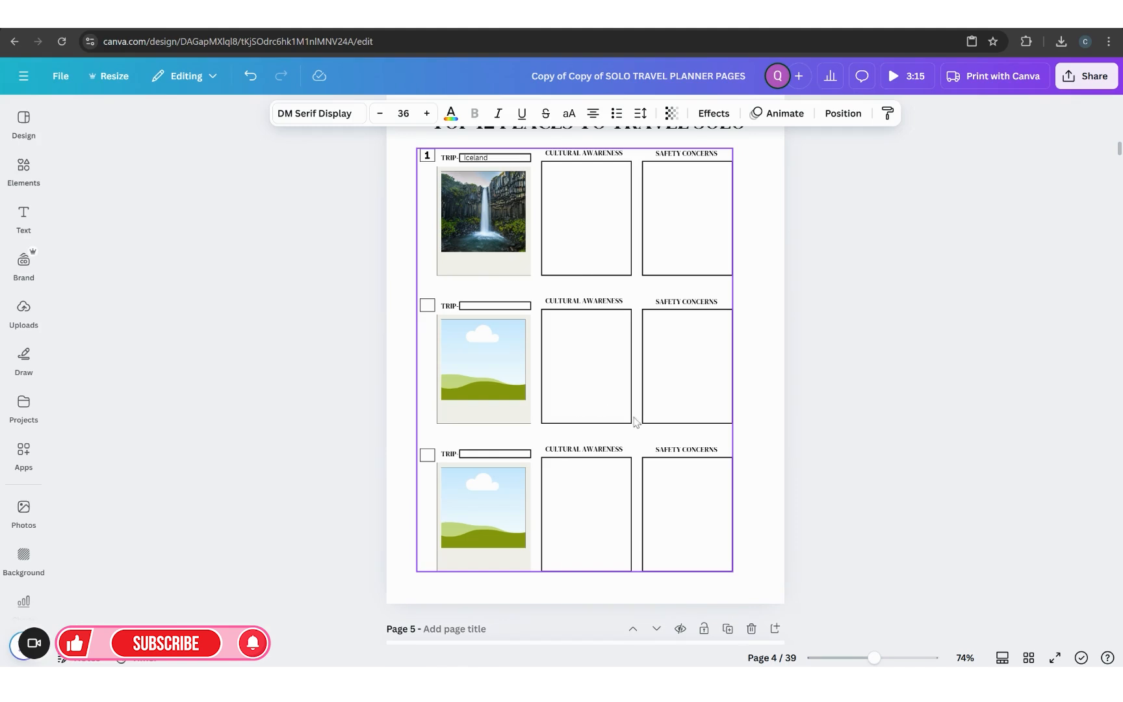
scroll(637, 424, "down", 2)
scroll(663, 453, "down", 1)
scroll(663, 453, "up", 1)
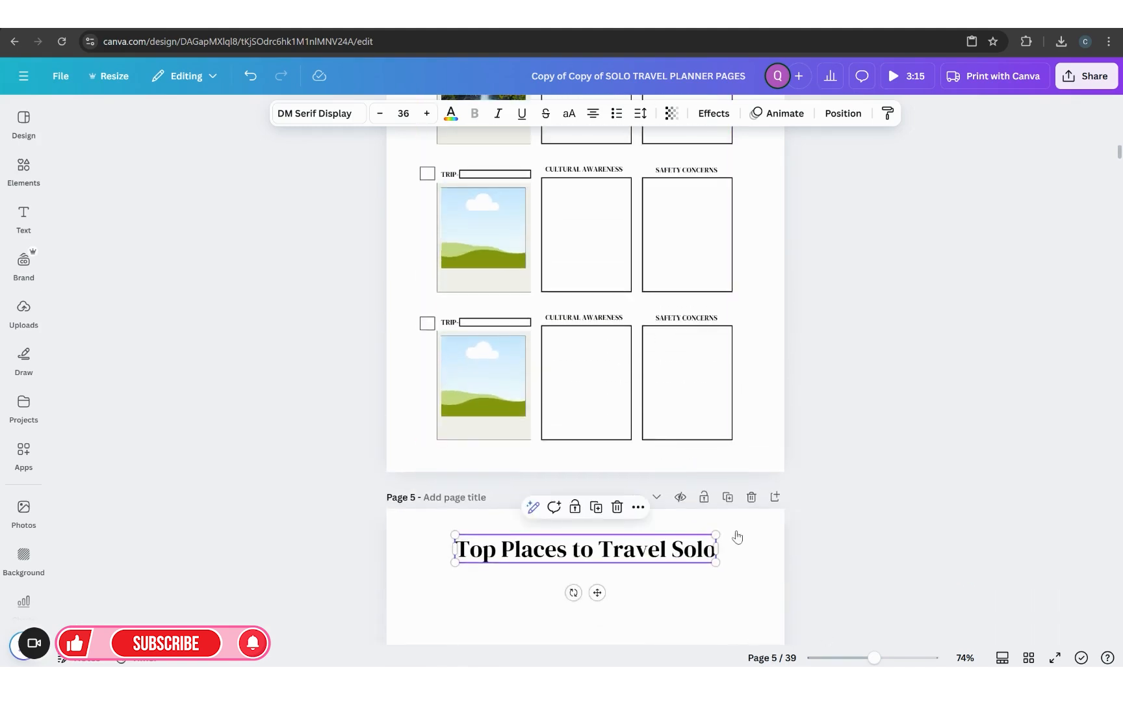
scroll(727, 612, "down", 2)
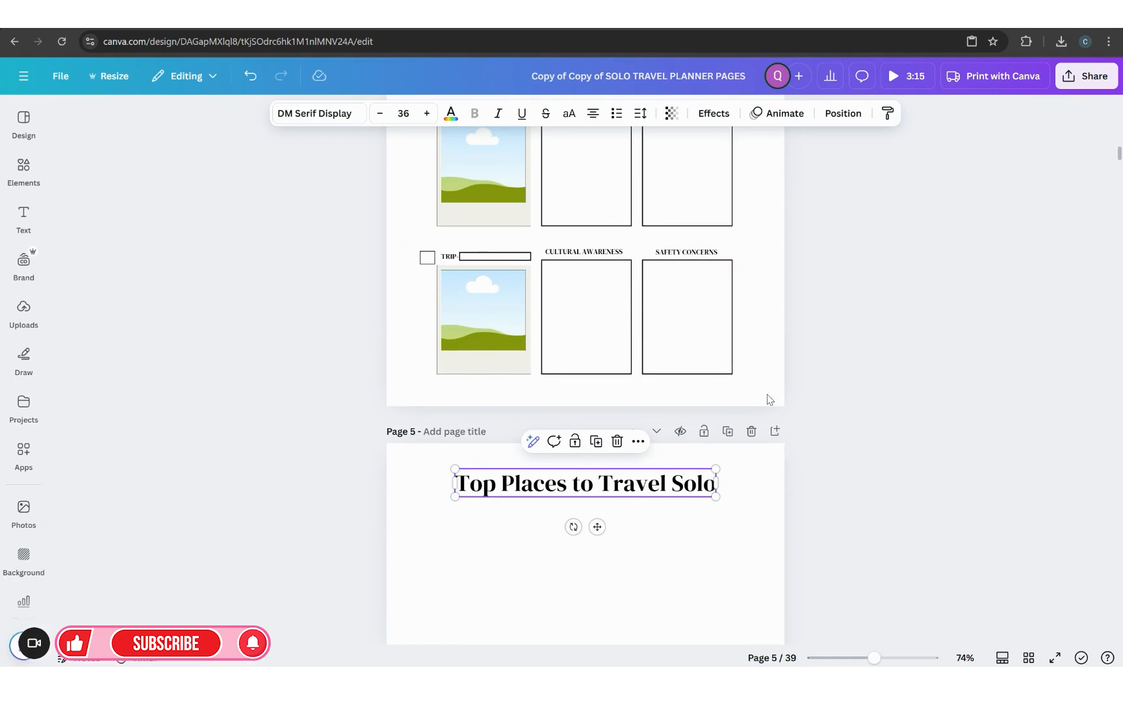
left_click(768, 399)
scroll(734, 509, "down", 3)
scroll(681, 421, "down", 2)
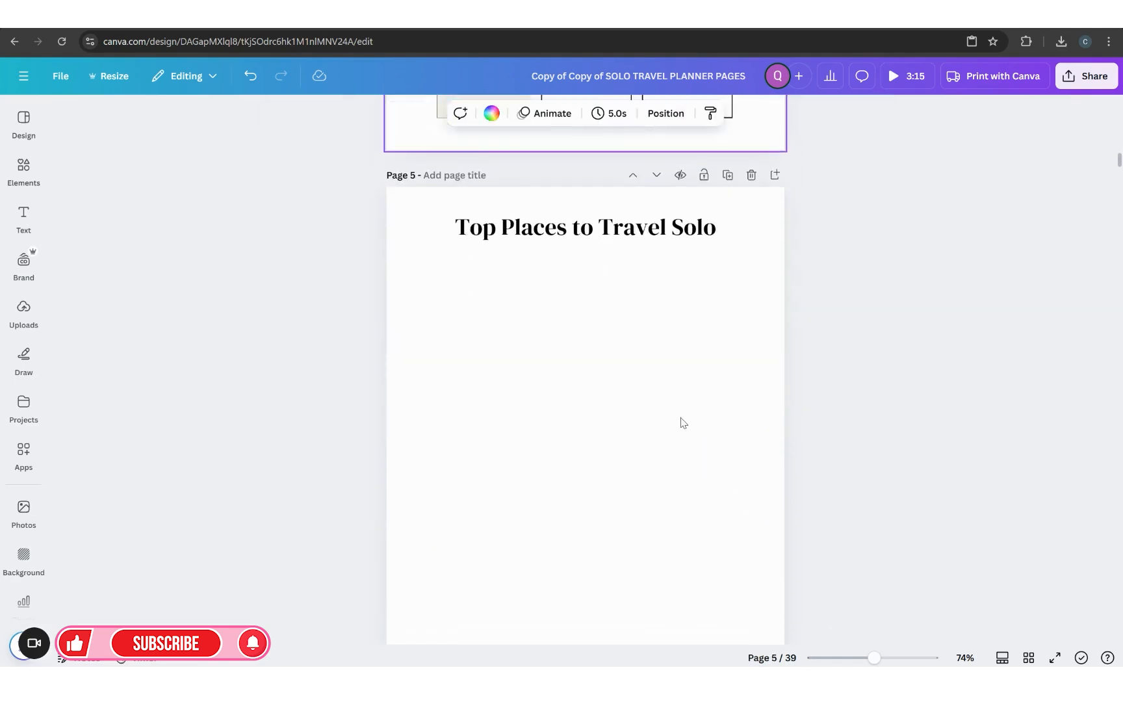
Search the design elements for "photo frame".
scroll(682, 421, "up", 2)
left_click(14, 170)
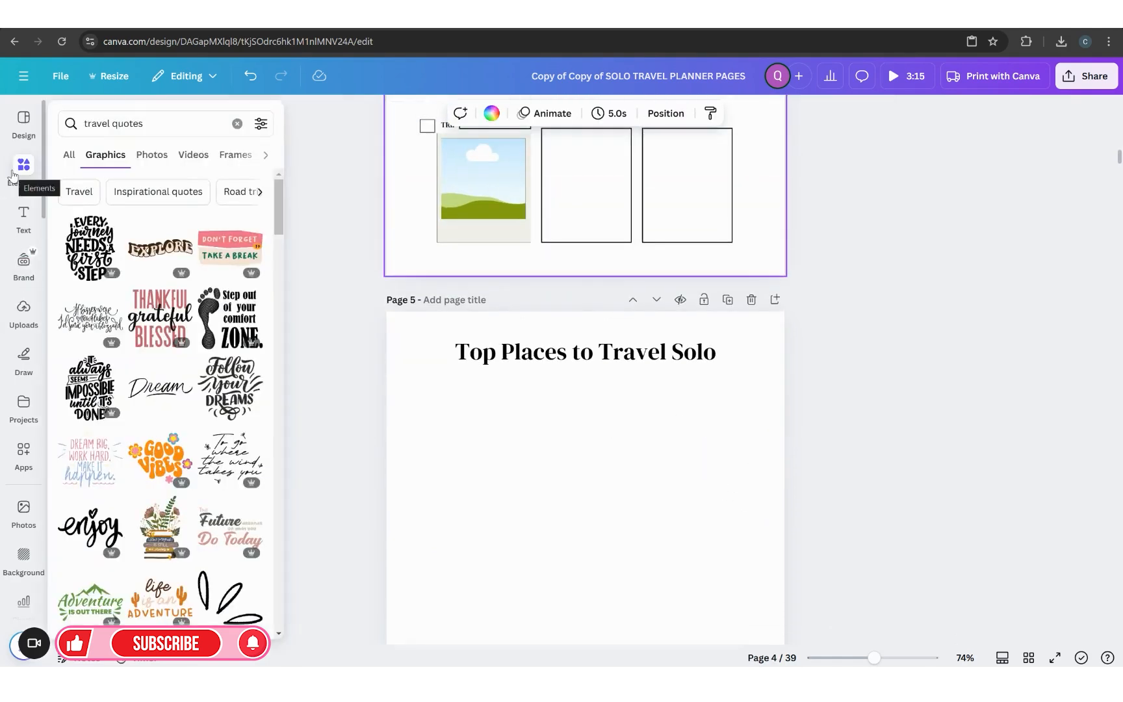
left_click(22, 166)
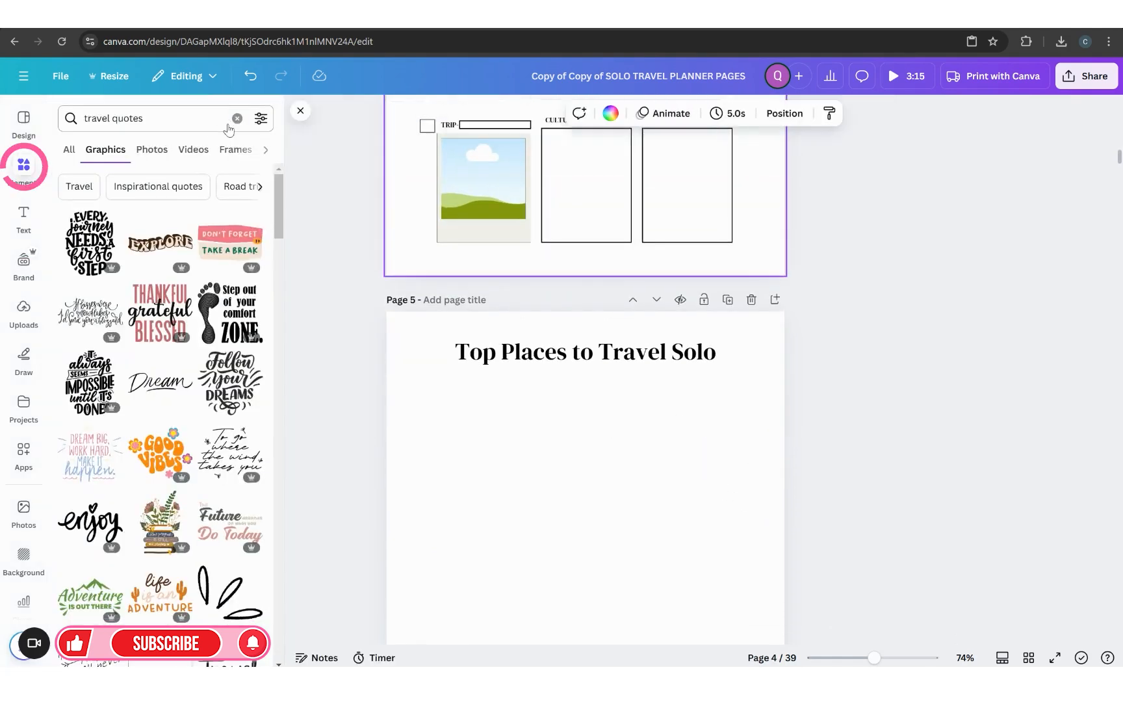
left_click(176, 124)
type("pho")
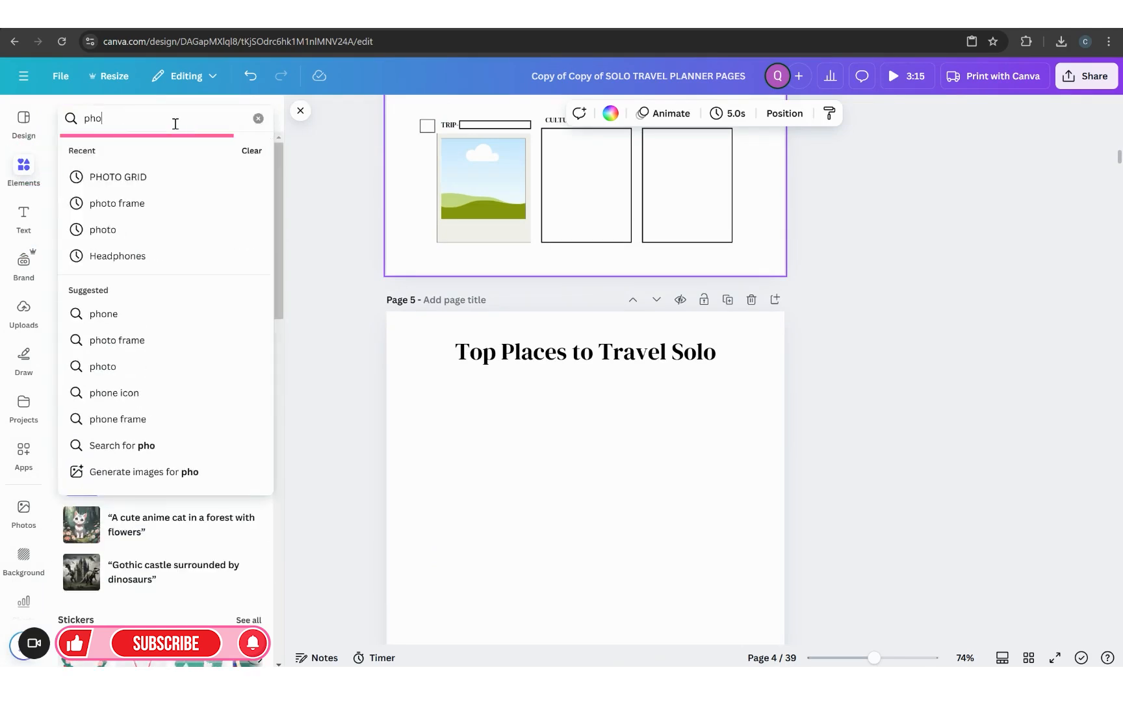
type("to frame")
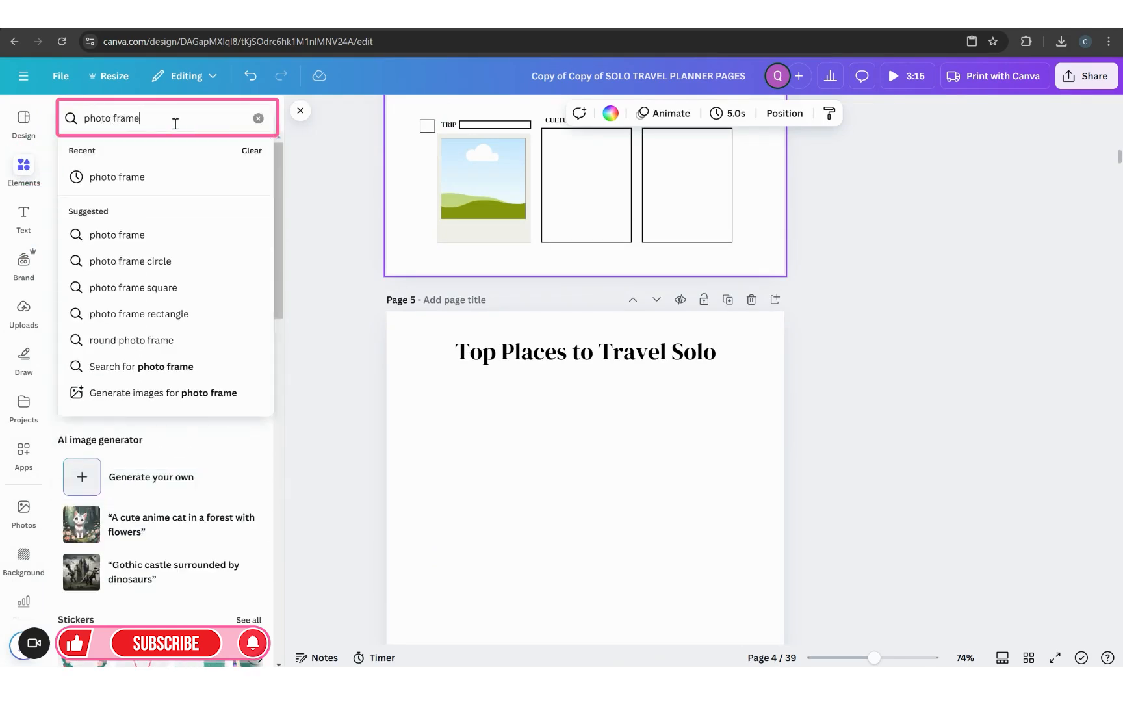
key("Return")
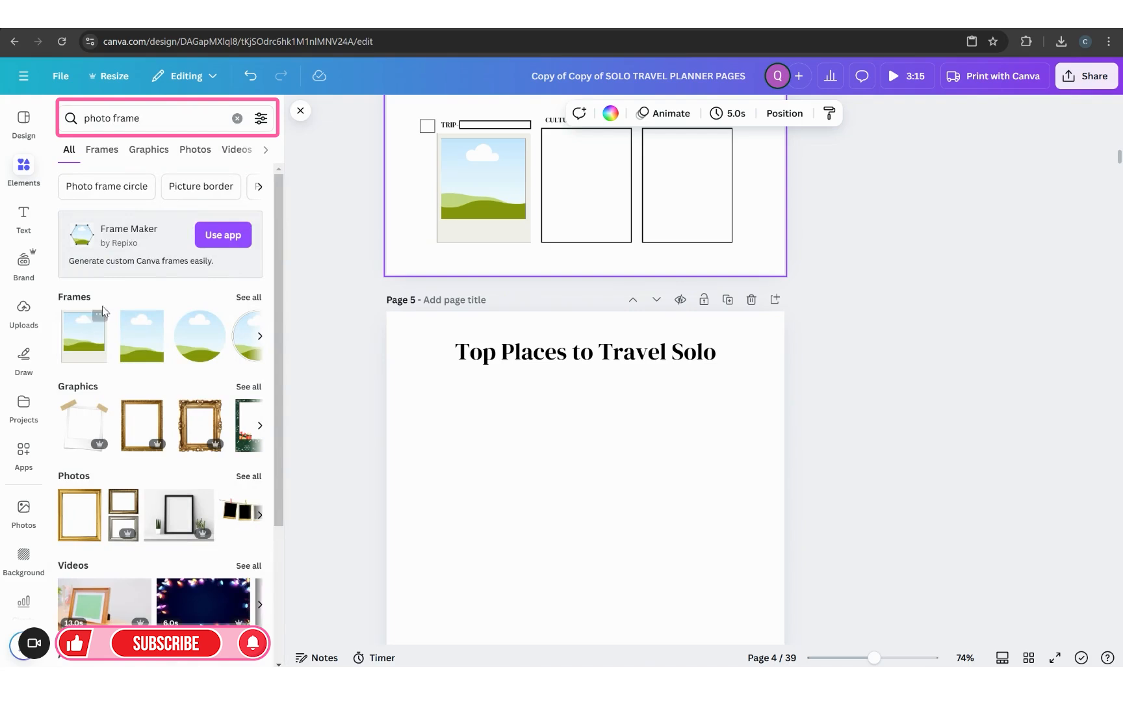
Add the free Polaroid Photo Frame to the new page, place it below the title's left end, and scale it to about 1.9 by 2.2.
left_click(98, 322)
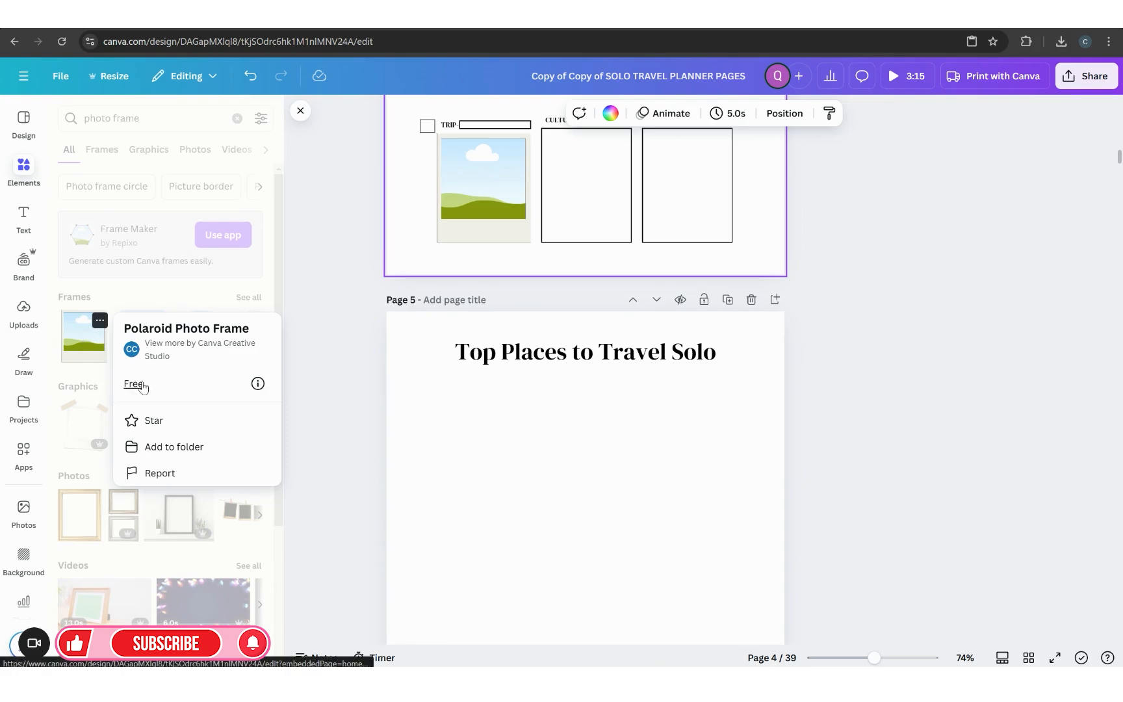
left_click(95, 351)
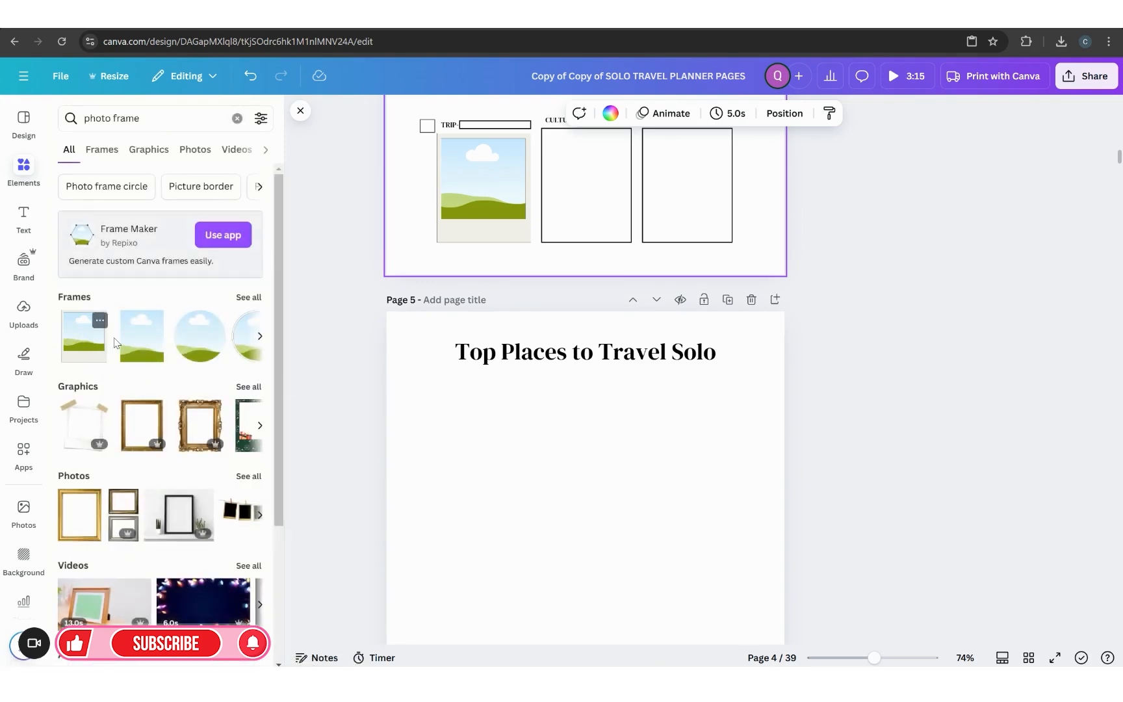
left_click(103, 342)
scroll(572, 325, "up", 2)
left_click_drag(541, 217, 503, 585)
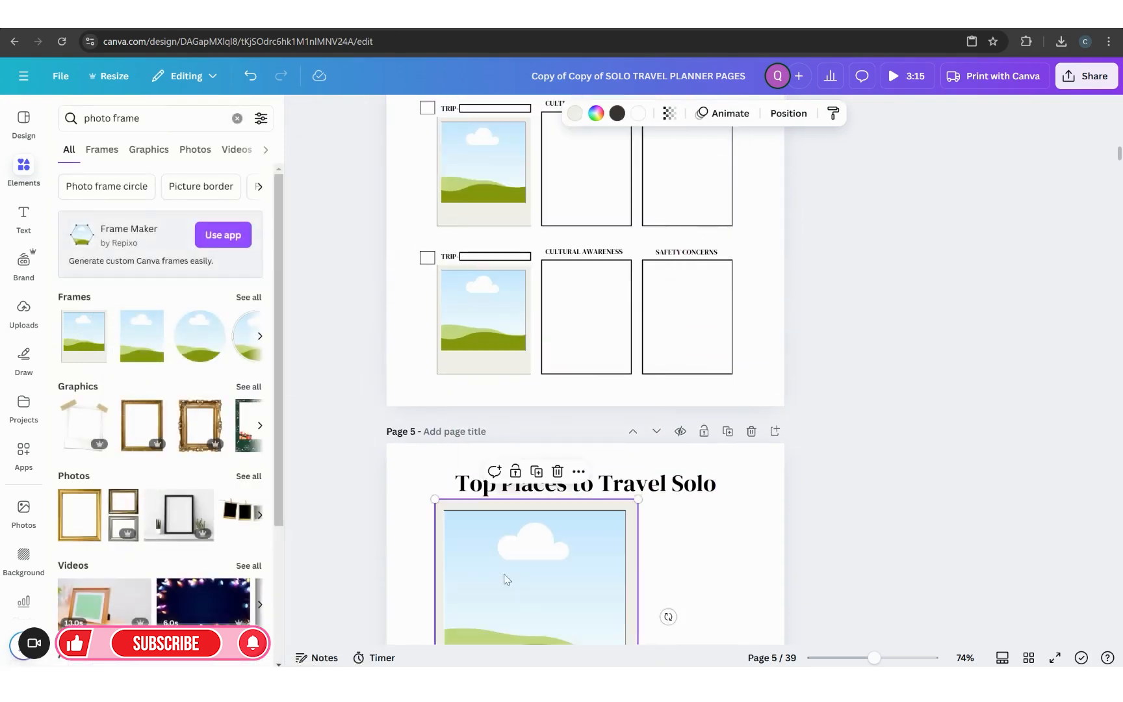
scroll(517, 539, "down", 3)
left_click_drag(638, 536, 521, 434)
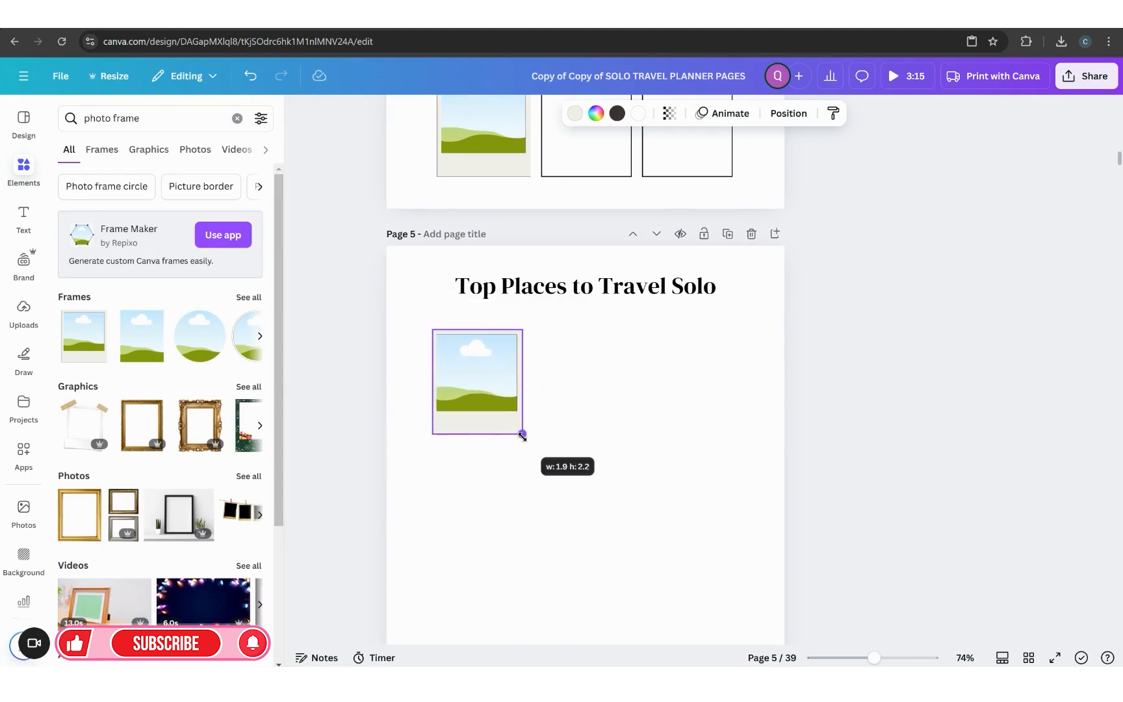
left_click(578, 427)
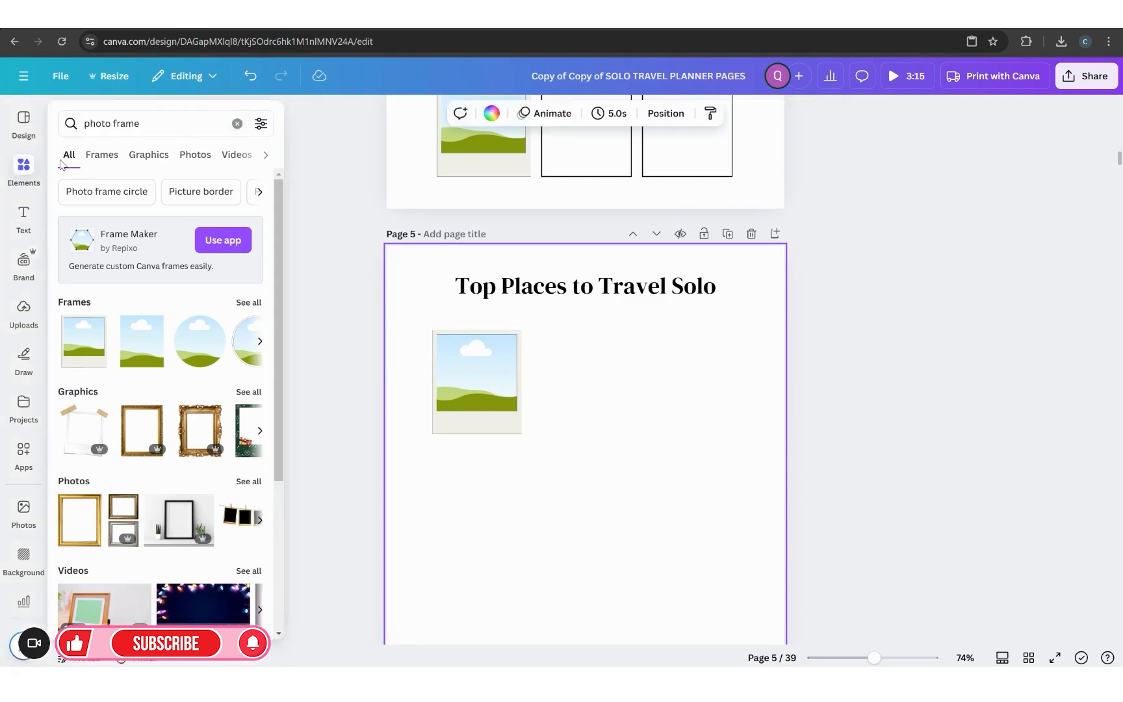
Add a square shape beside the photo frame, align it with the frame's upper edge, and scale it to the frame's height.
left_click(236, 124)
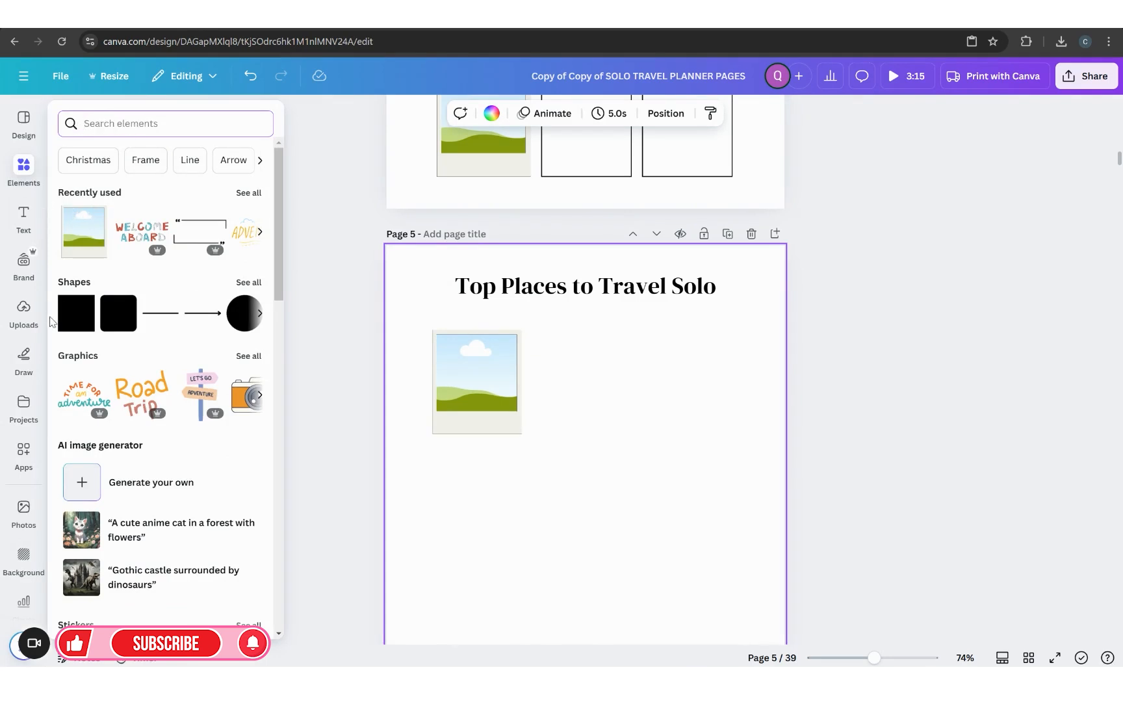
left_click(84, 305)
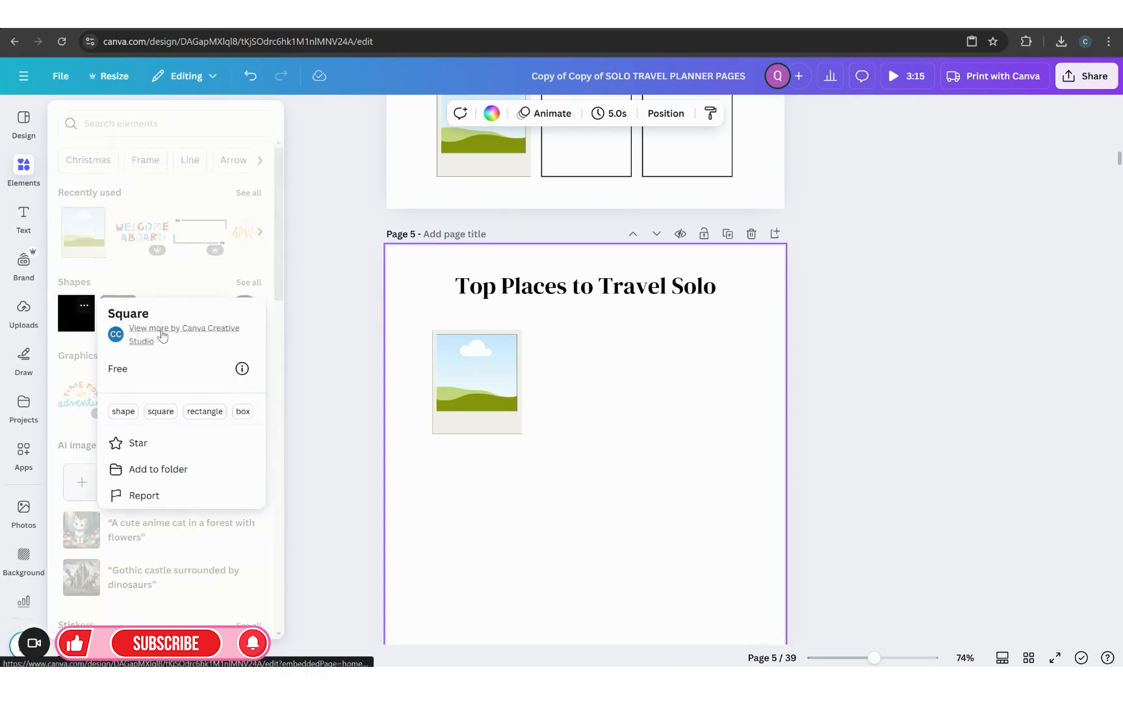
left_click(72, 316)
left_click(70, 320)
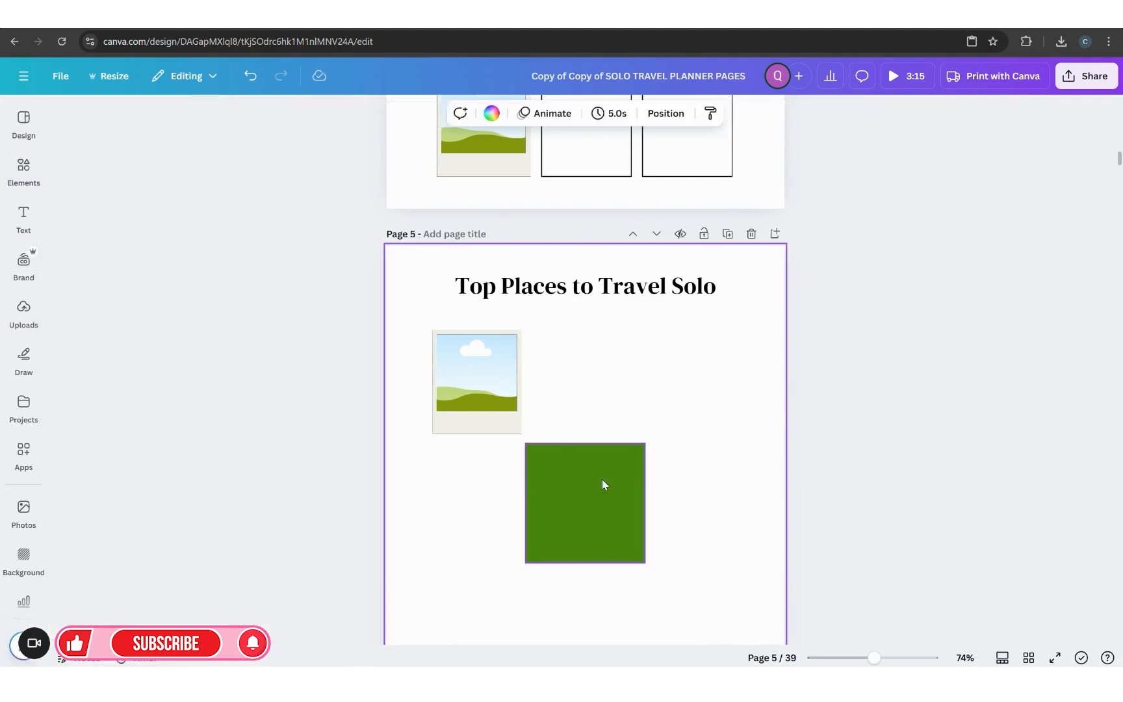
left_click_drag(602, 484, 597, 380)
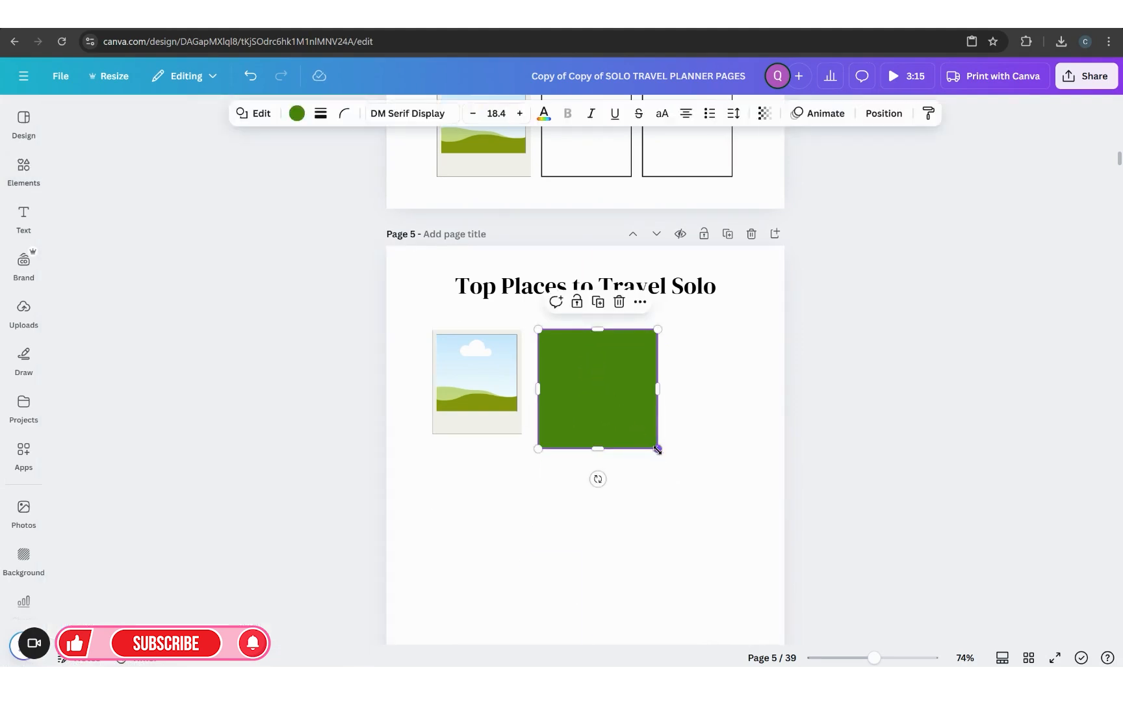
mouse_move(657, 448)
left_mouse_down()
mouse_move(639, 421)
mouse_move(640, 433)
left_mouse_up()
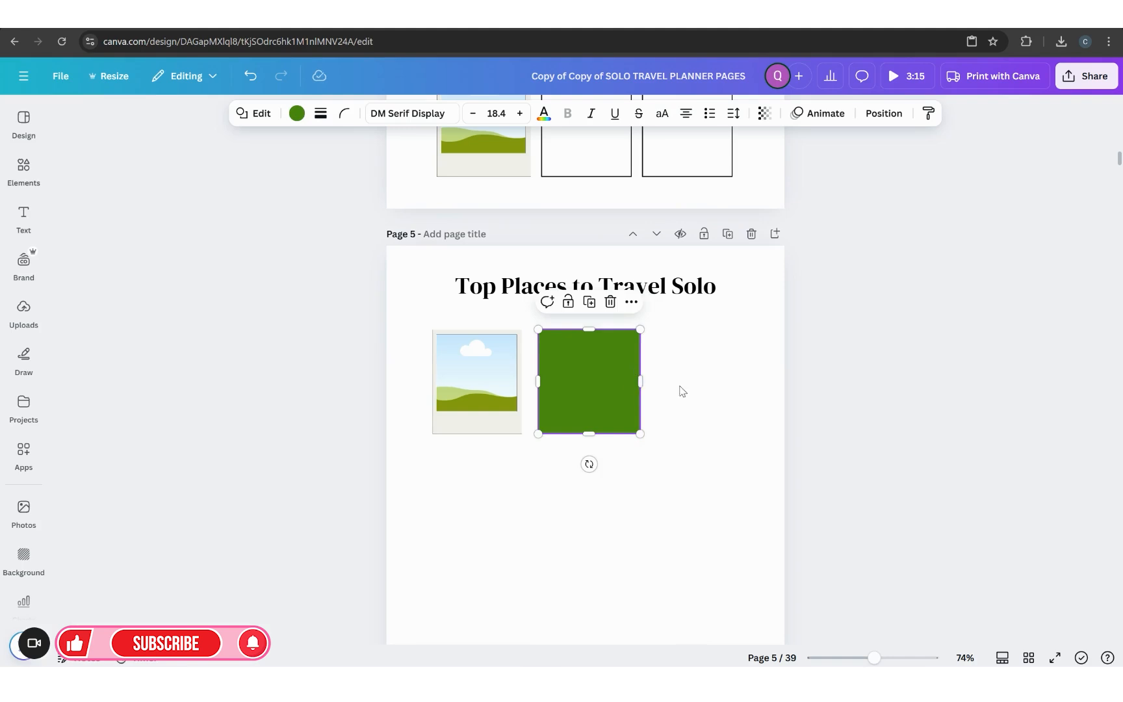
Remove the square's fill and give it a solid border with a weight of 2.
left_click(296, 115)
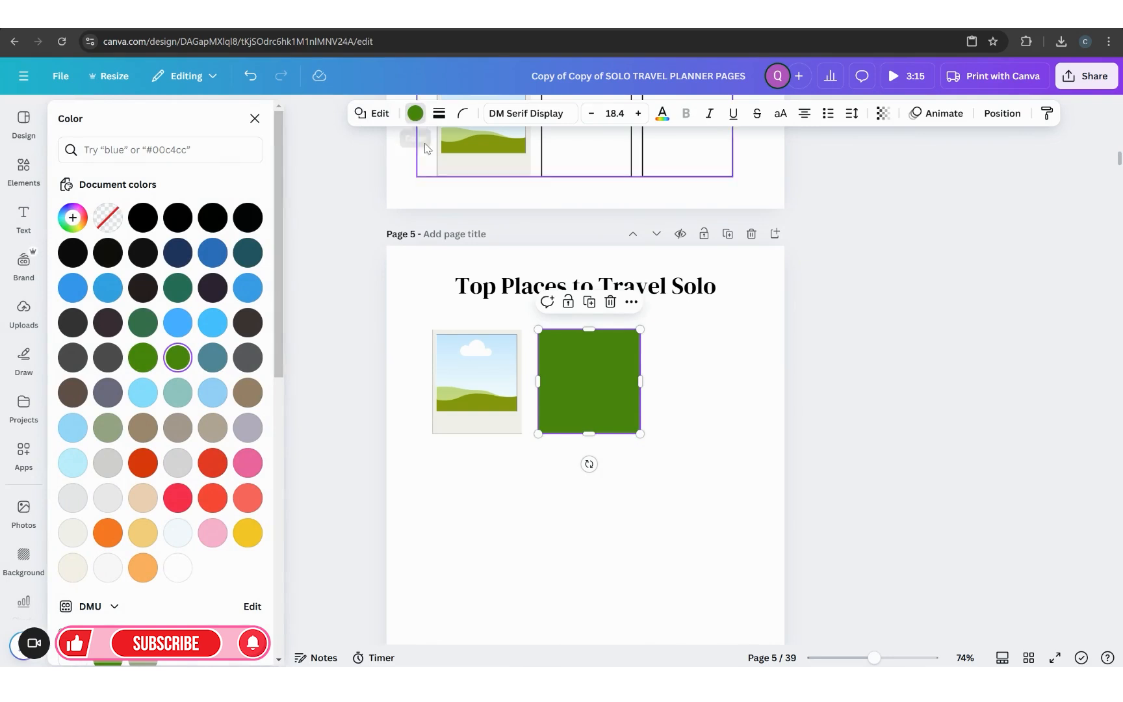
left_click(105, 220)
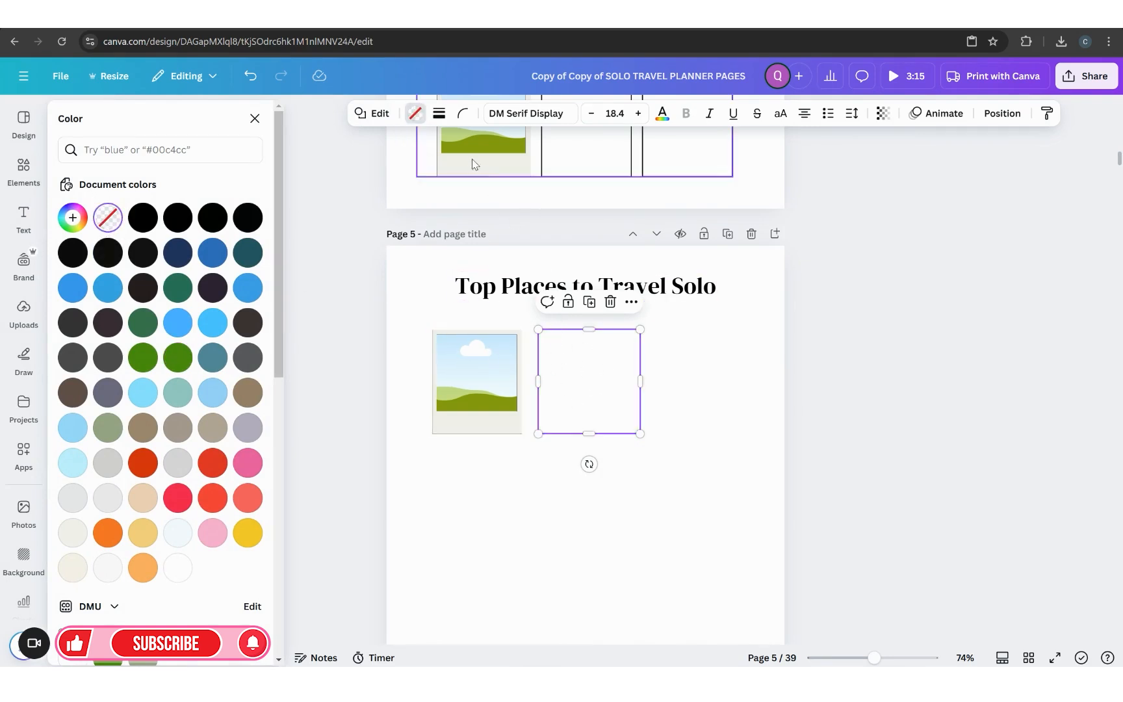
left_click(439, 113)
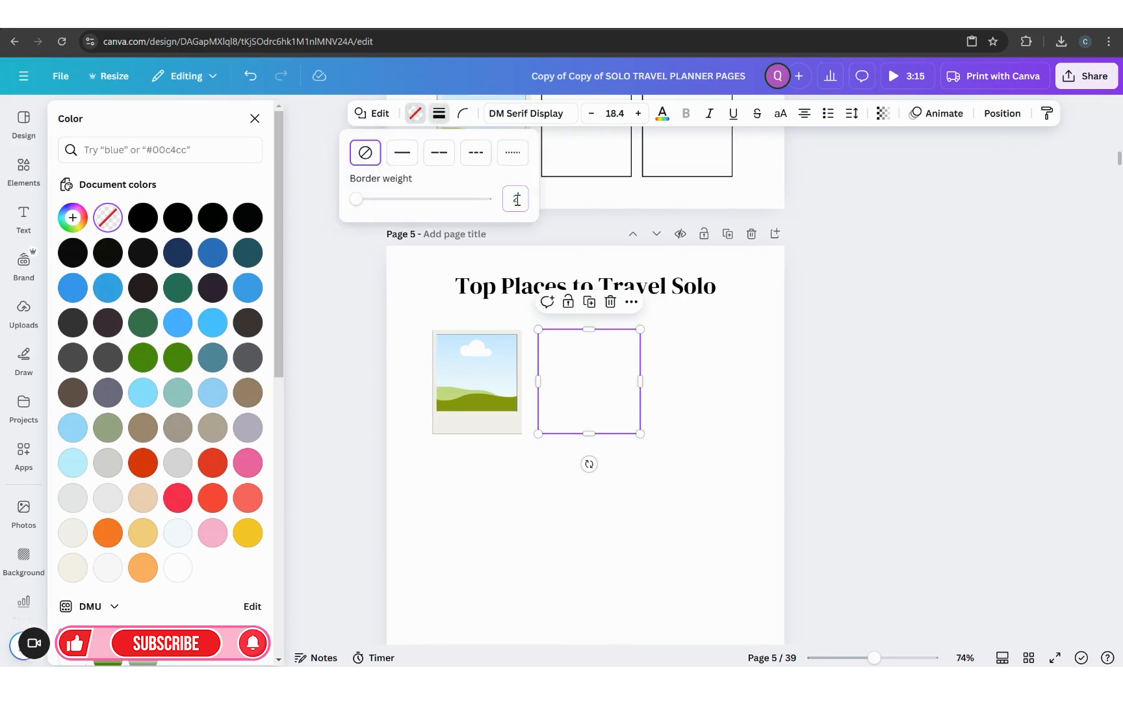
type("2")
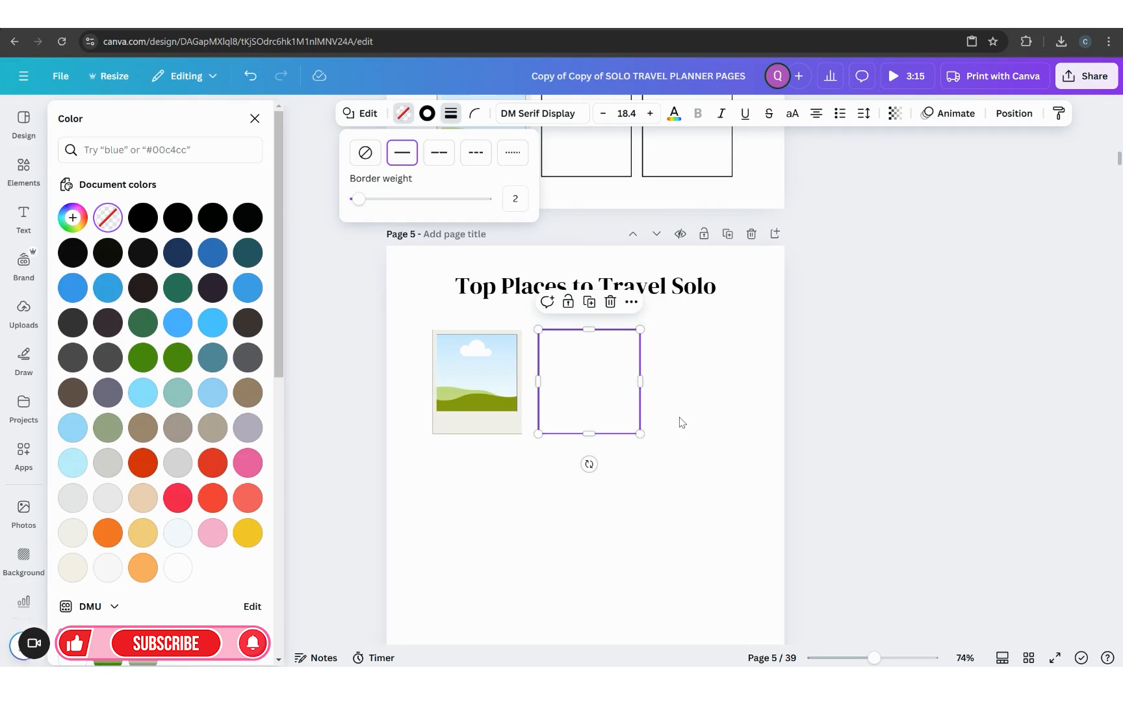
left_click(680, 423)
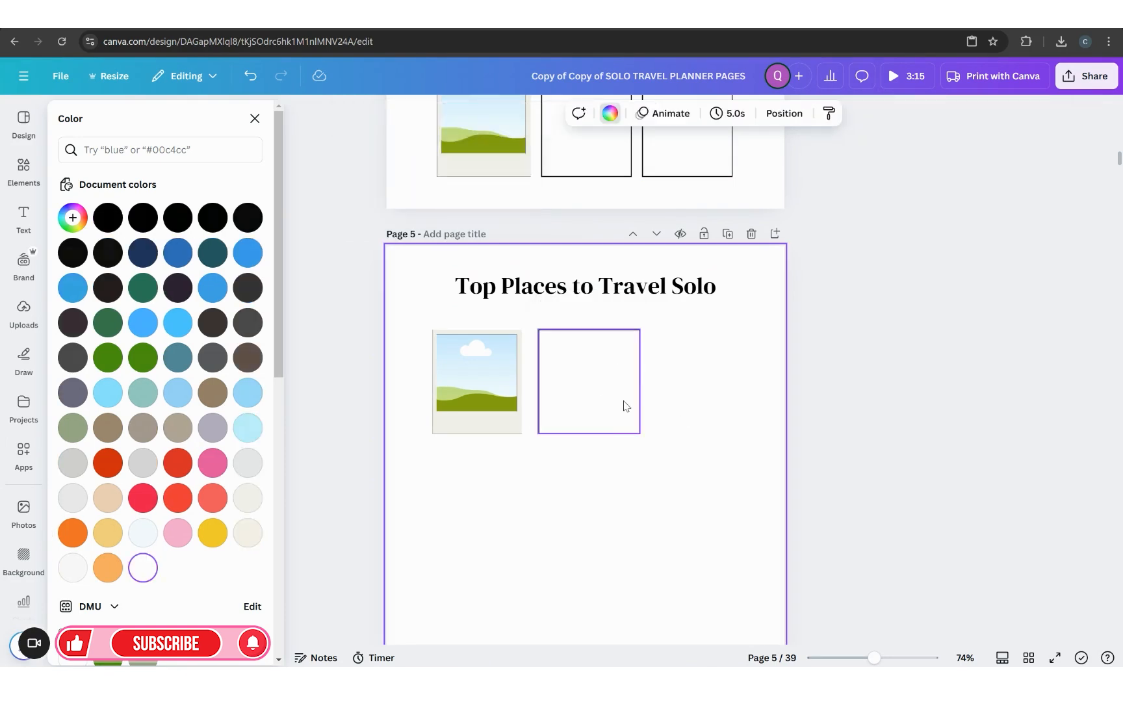
Set the outlined box's corner rounding to 0.
left_click(620, 406)
left_click(476, 114)
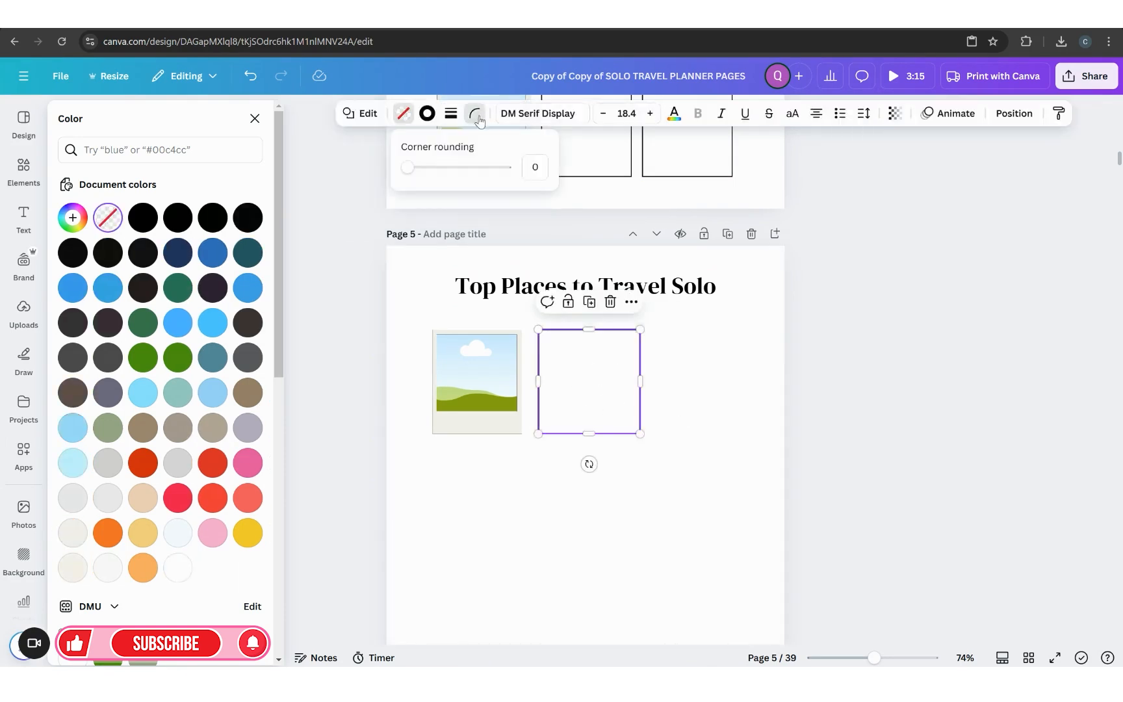
left_click(535, 167)
left_click_drag(407, 168, 385, 173)
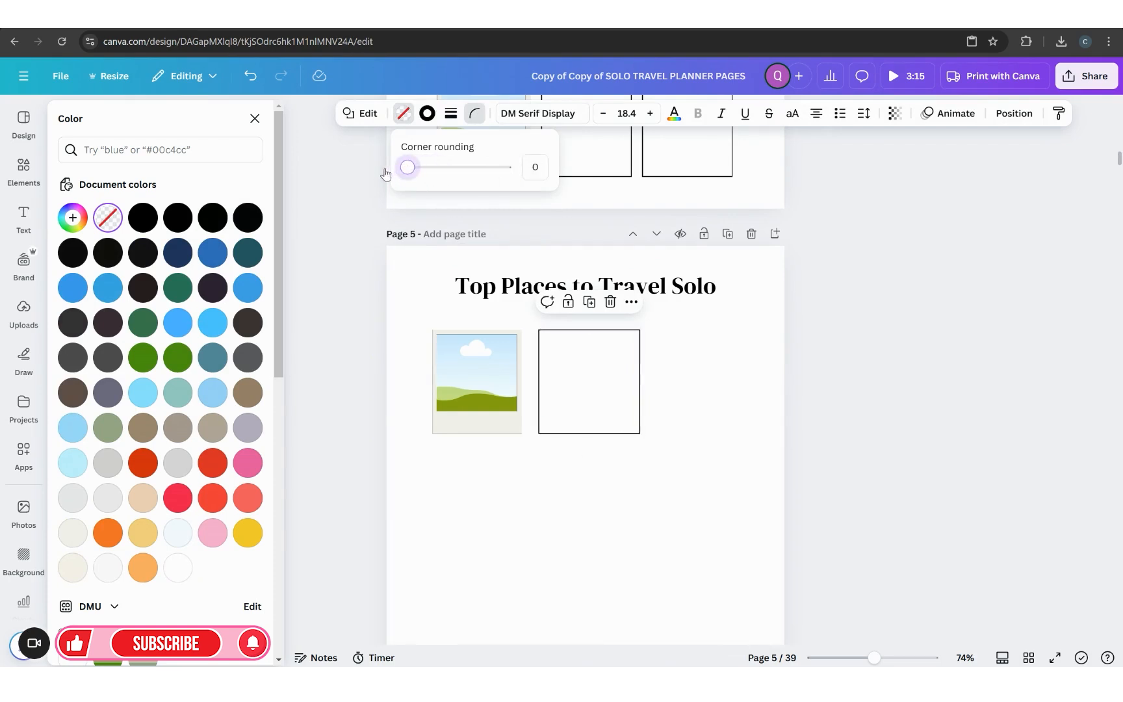
left_click(754, 419)
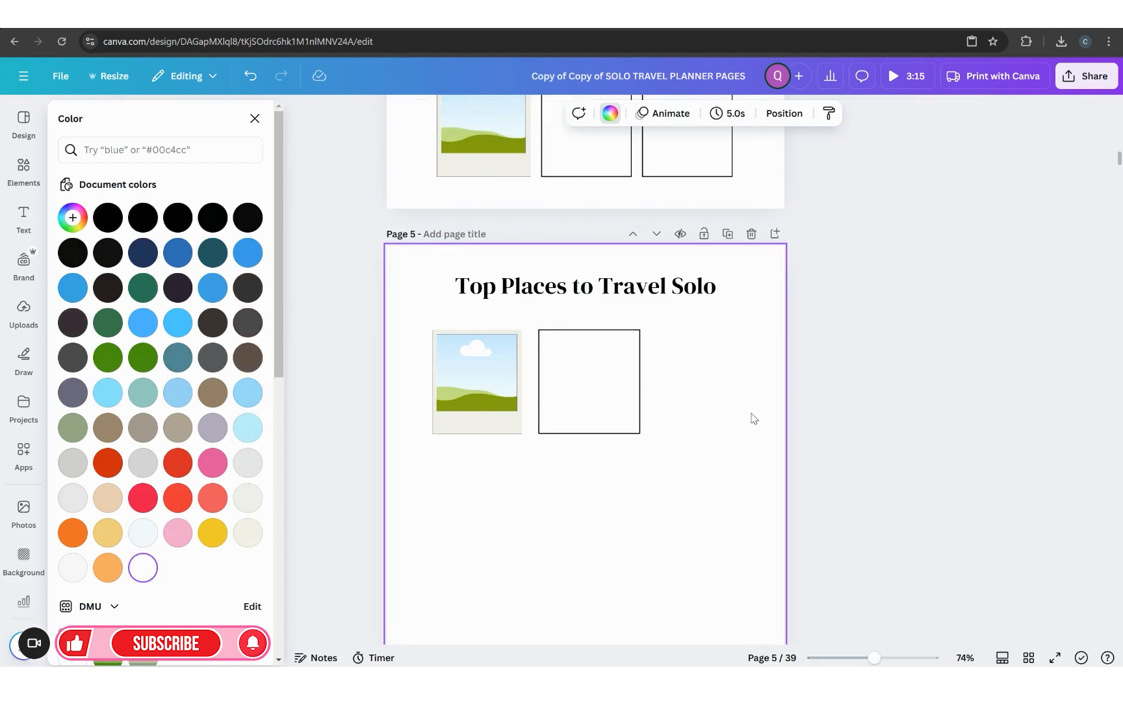
Narrow the outlined box to the photo frame's width, then duplicate it and place the copy evenly spaced on its right.
left_click(626, 419)
left_click_drag(643, 389, 713, 401)
left_click(585, 307)
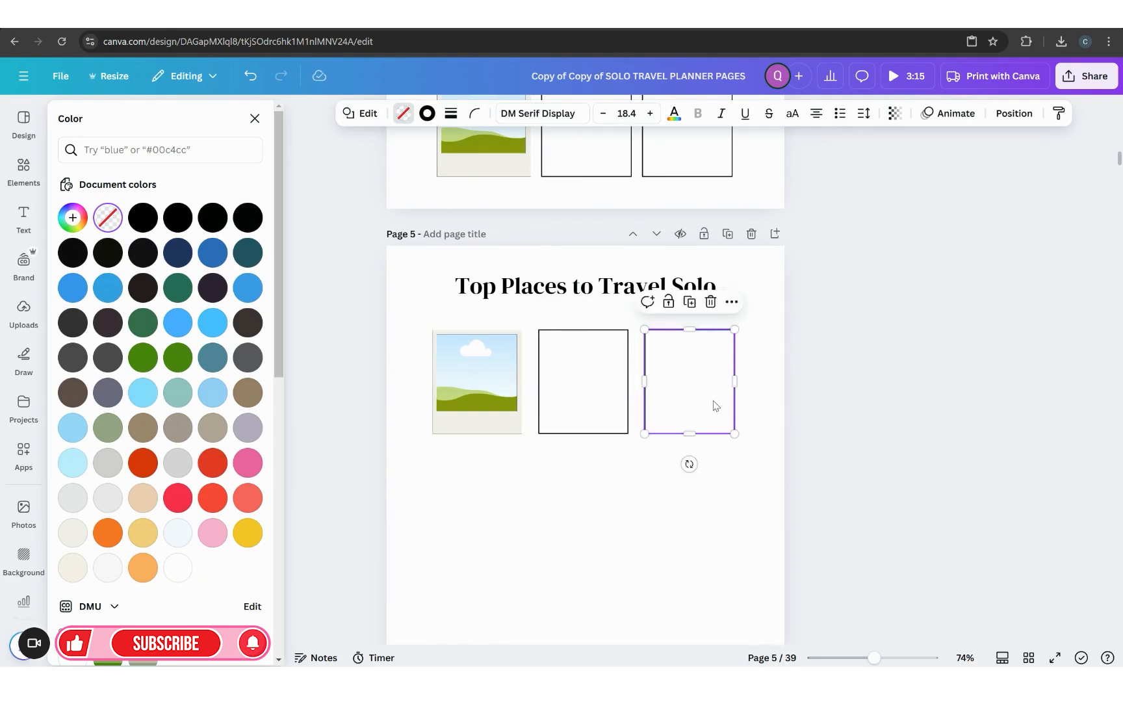
left_click(801, 465)
left_click(642, 468)
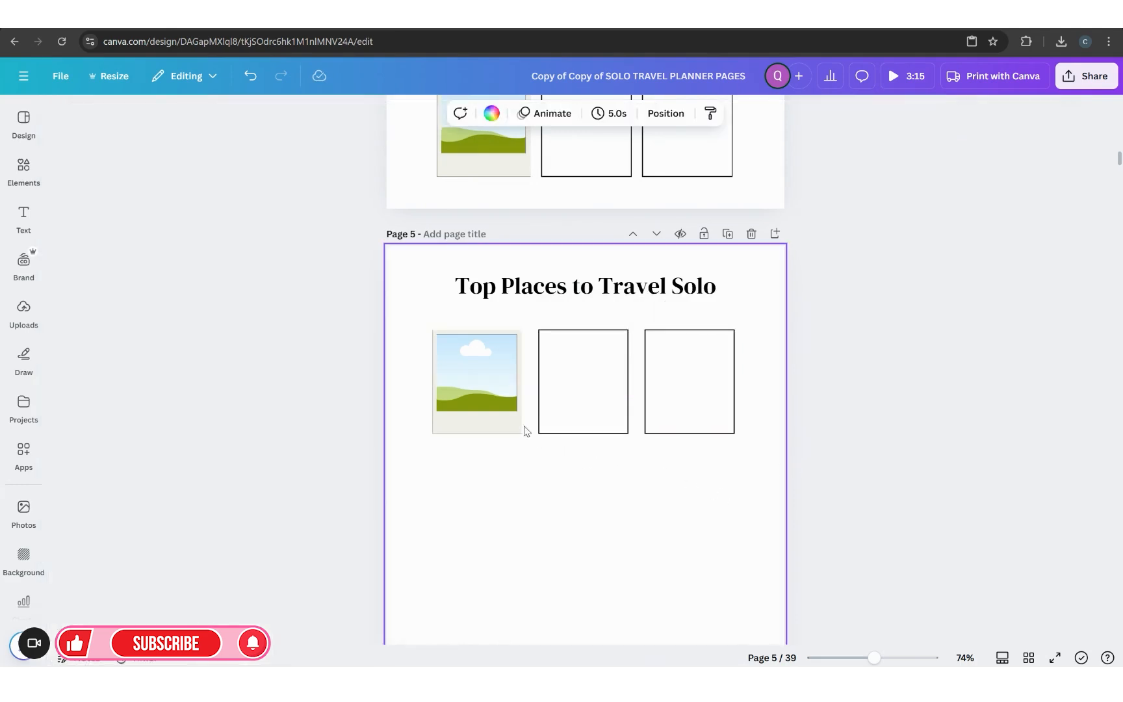
left_click(575, 432)
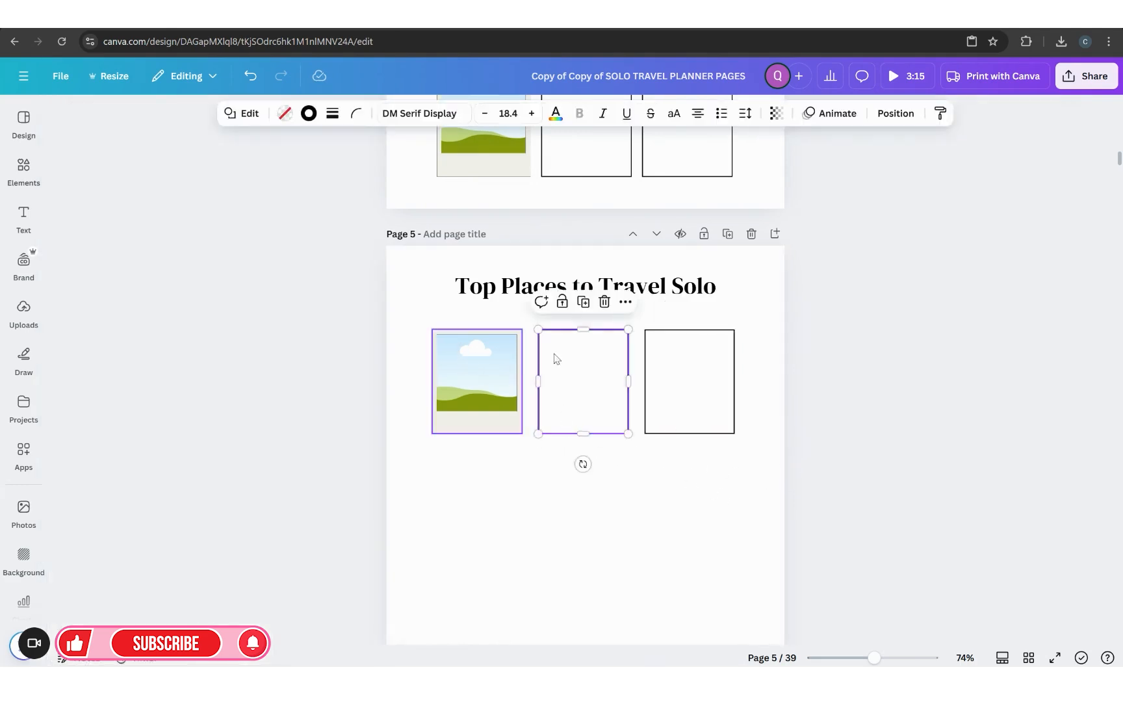
left_click(786, 505)
scroll(788, 506, "up", 1)
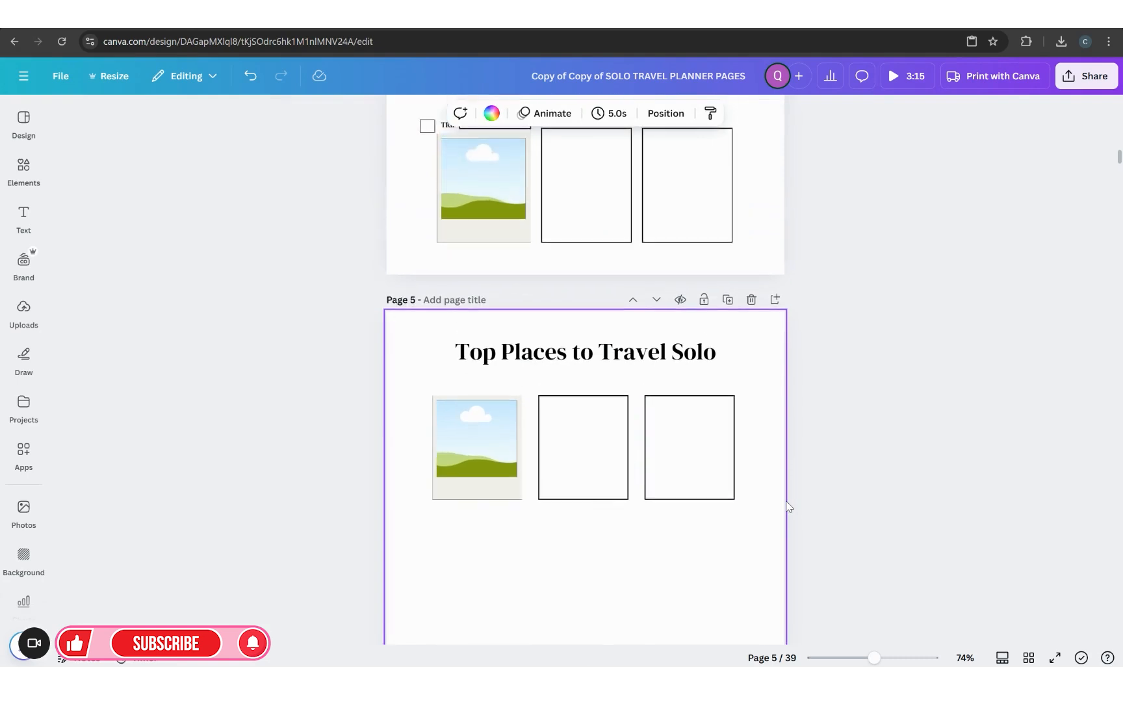
scroll(773, 495, "down", 1)
Select the photo frame and both outlined boxes on page 5, move them slightly down, and group them.
left_click_drag(727, 446, 447, 341)
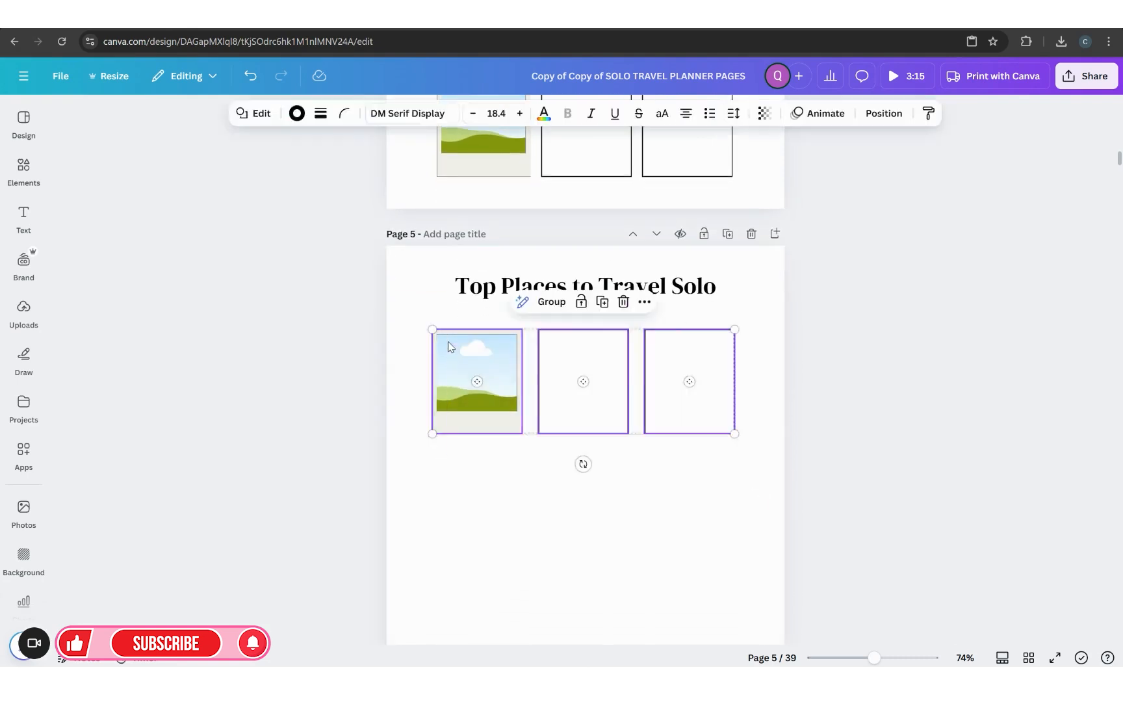
left_click_drag(550, 351, 553, 364)
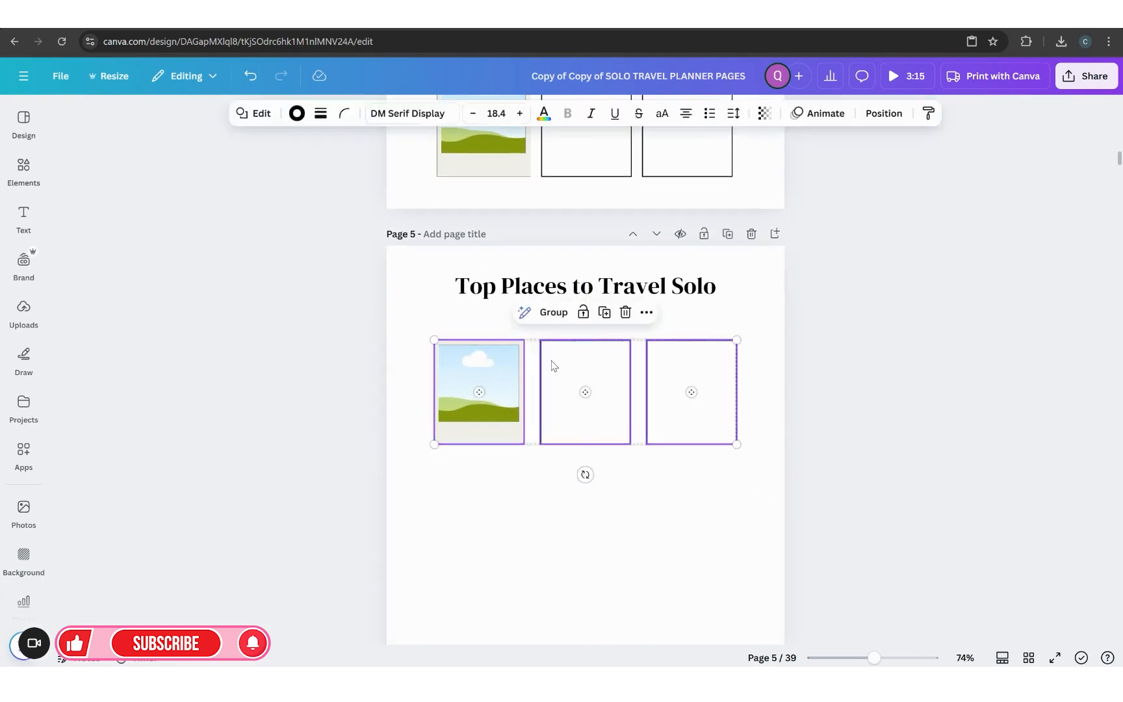
left_click(536, 317)
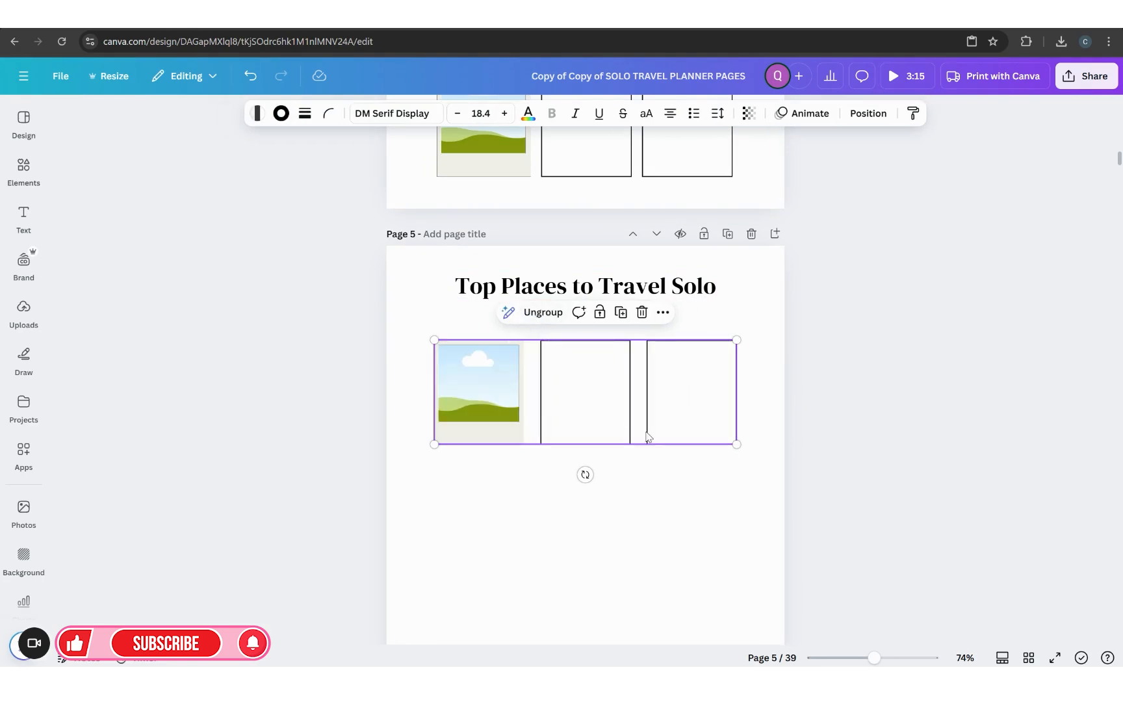
left_click(712, 483)
Duplicate the "Top Places to Travel Solo" title and place the copy between the title and the box row.
left_click(603, 290)
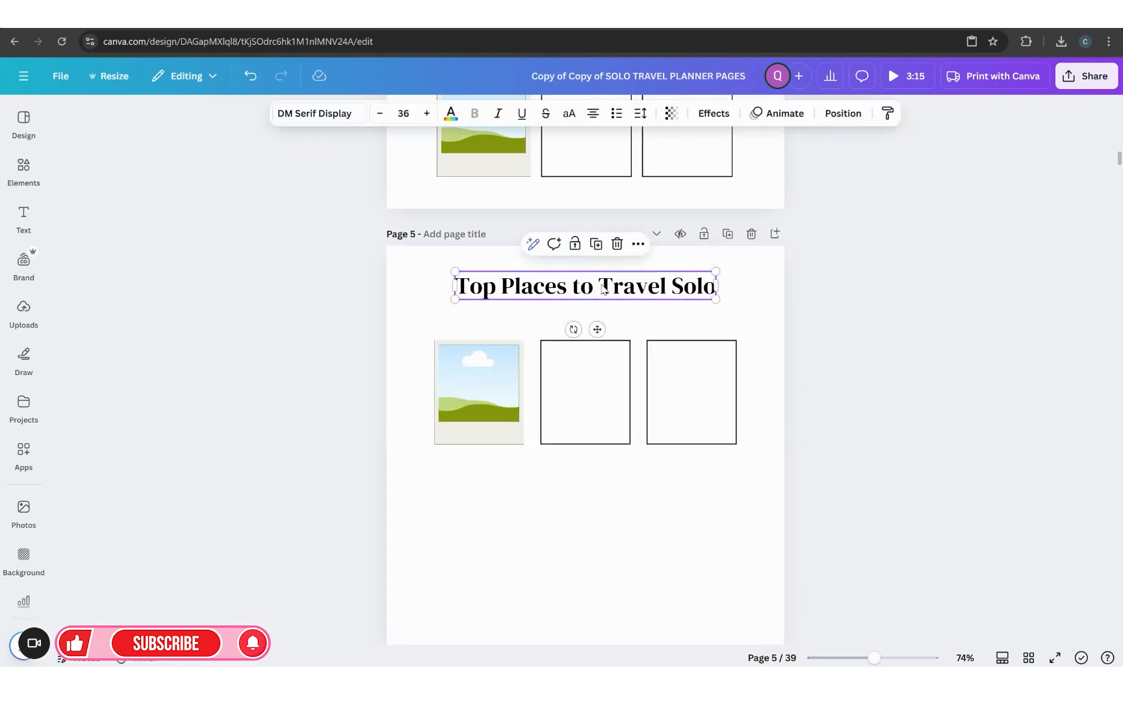
left_click(597, 252)
left_click_drag(605, 294, 607, 318)
double_click(608, 318)
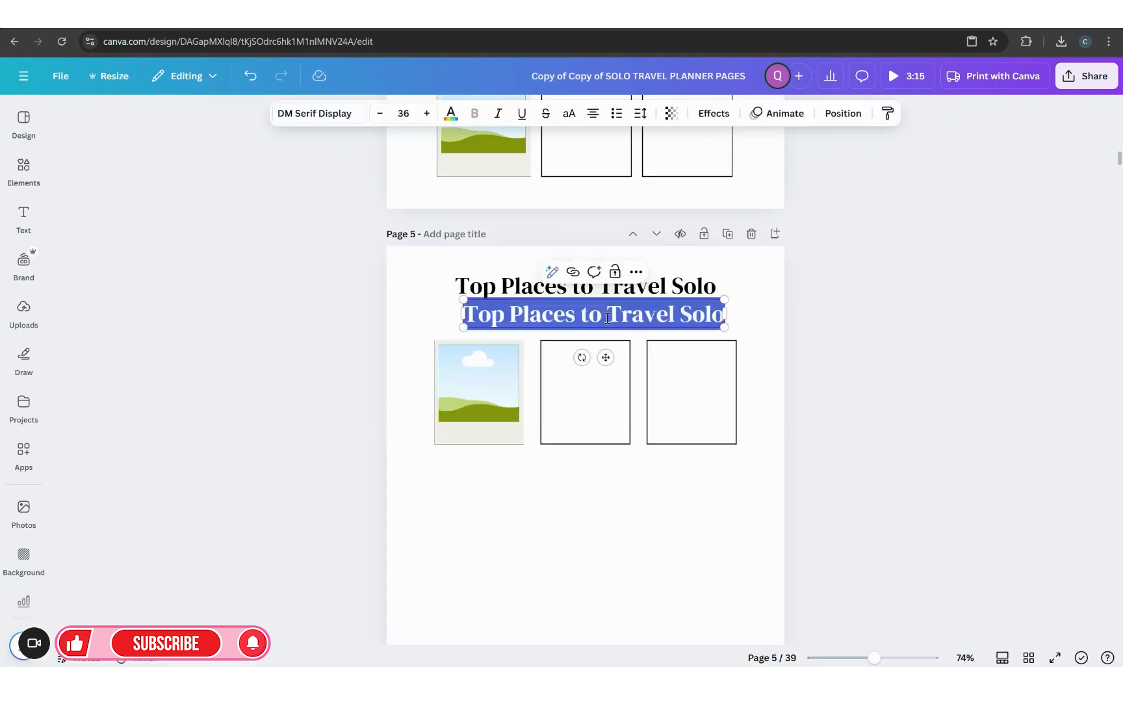
Replace the duplicated title's text with "Cultural Awareness", correcting the spelling of the first word.
type("cu")
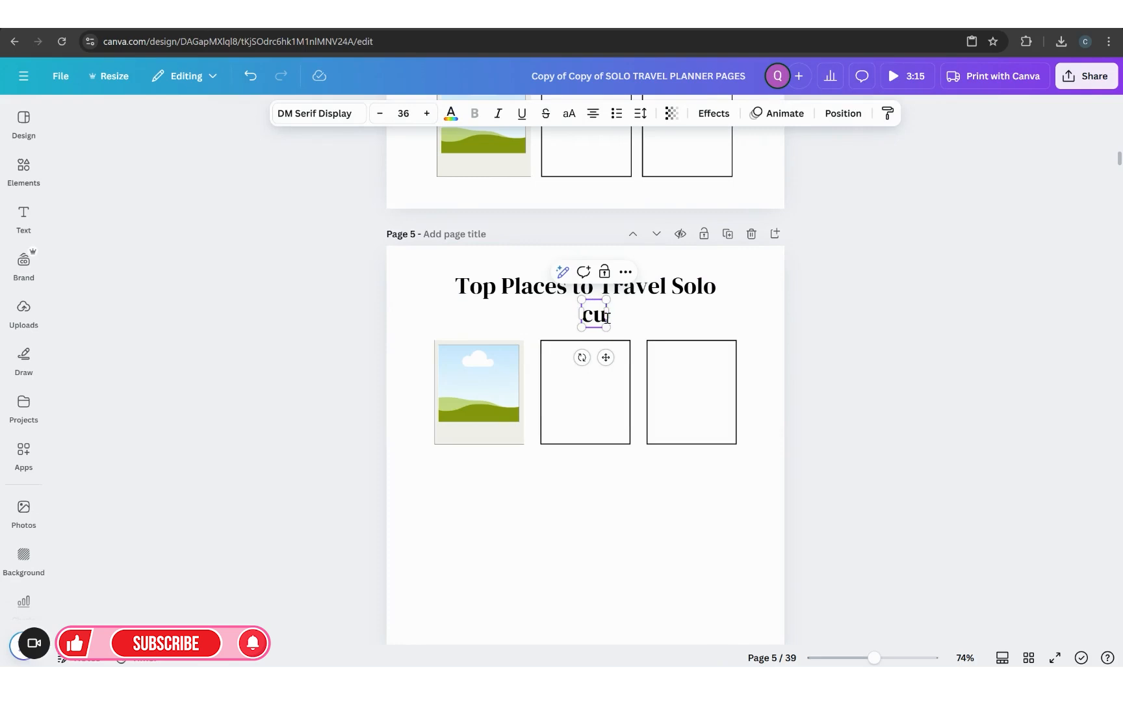
key("BackSpace")
key("BackSpace")
type("Cul")
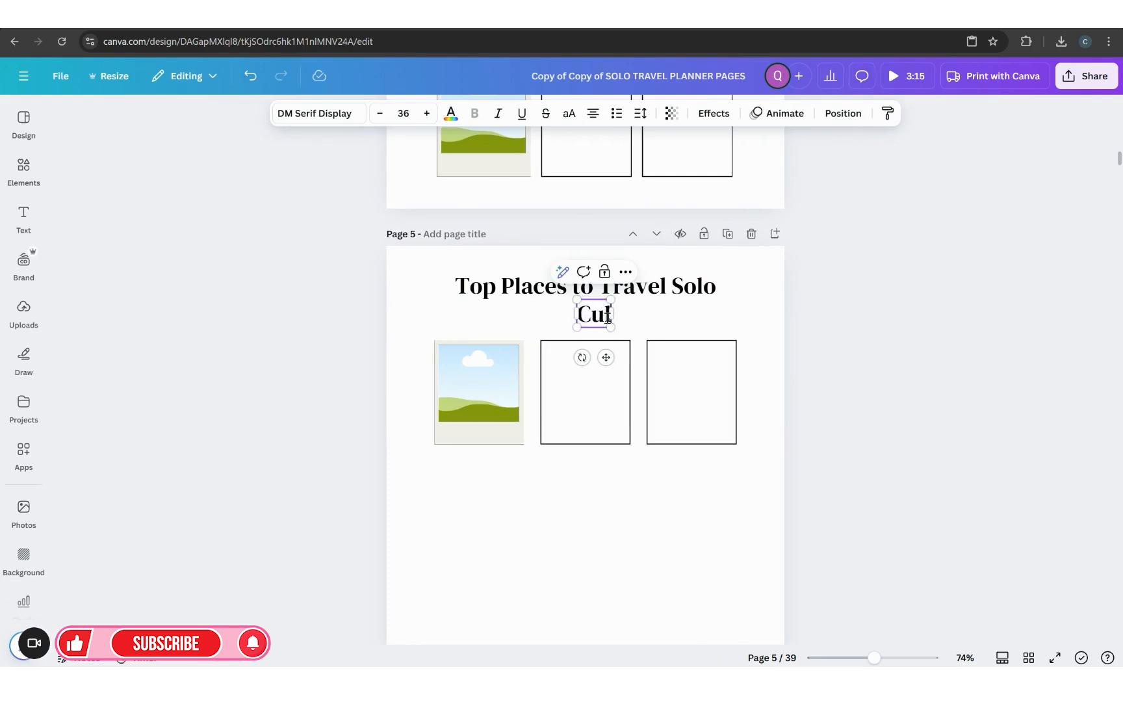
type("rural A")
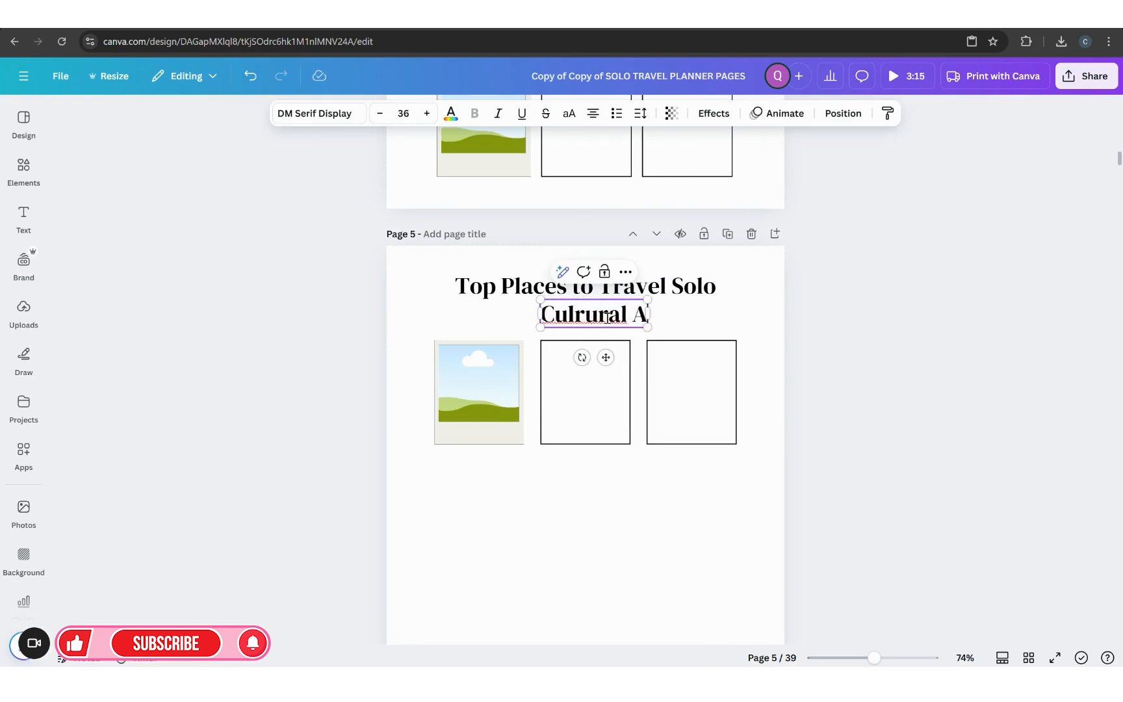
type("wareness")
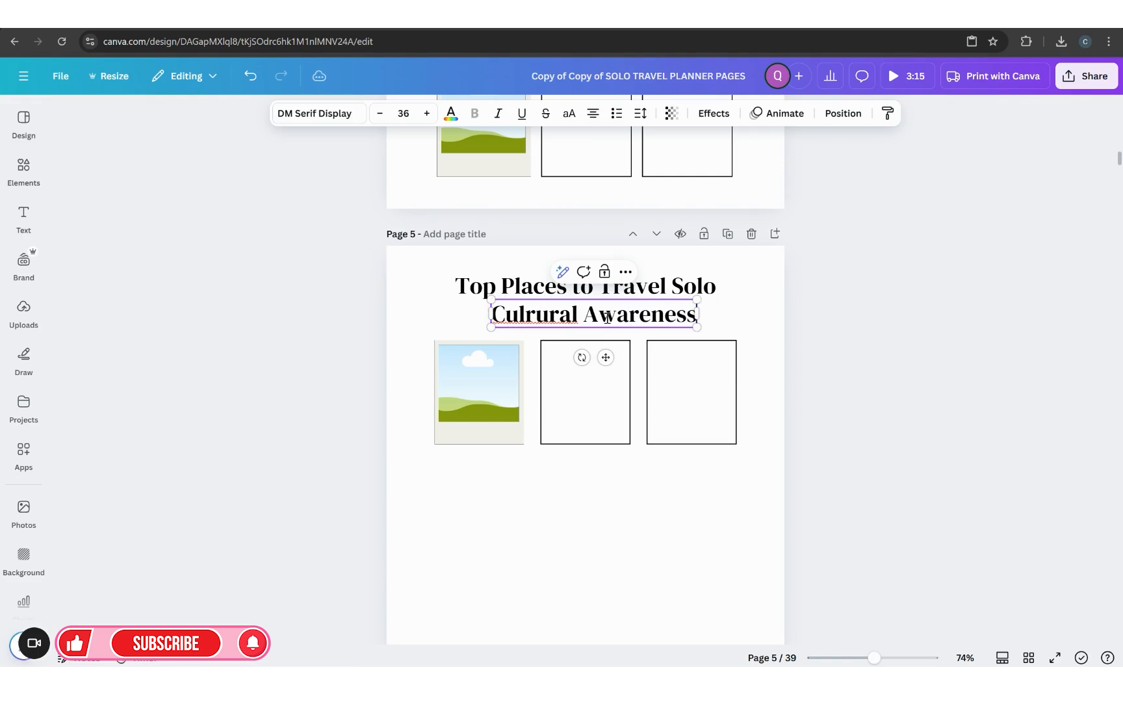
double_click(559, 314)
right_click(559, 315)
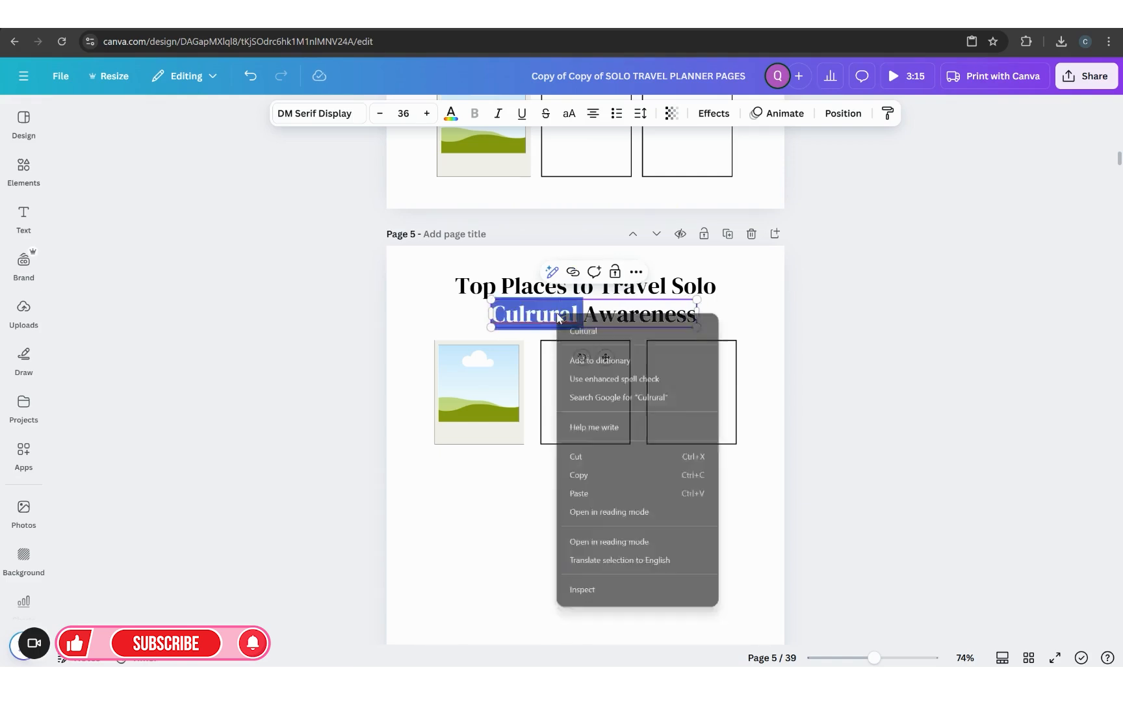
left_click(600, 332)
Scale the "Cultural Awareness" label down to size 16.5 just above the middle box, and duplicate it.
left_click_drag(693, 327, 605, 368)
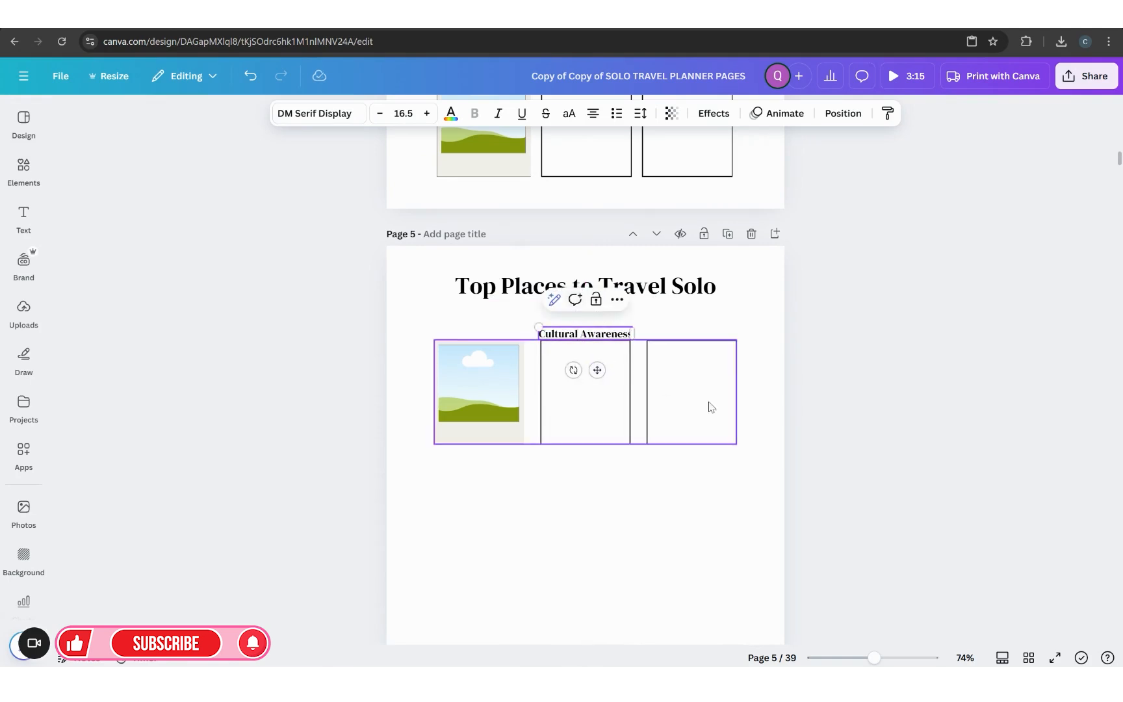
left_click(727, 465)
left_click(609, 338)
left_click(604, 307)
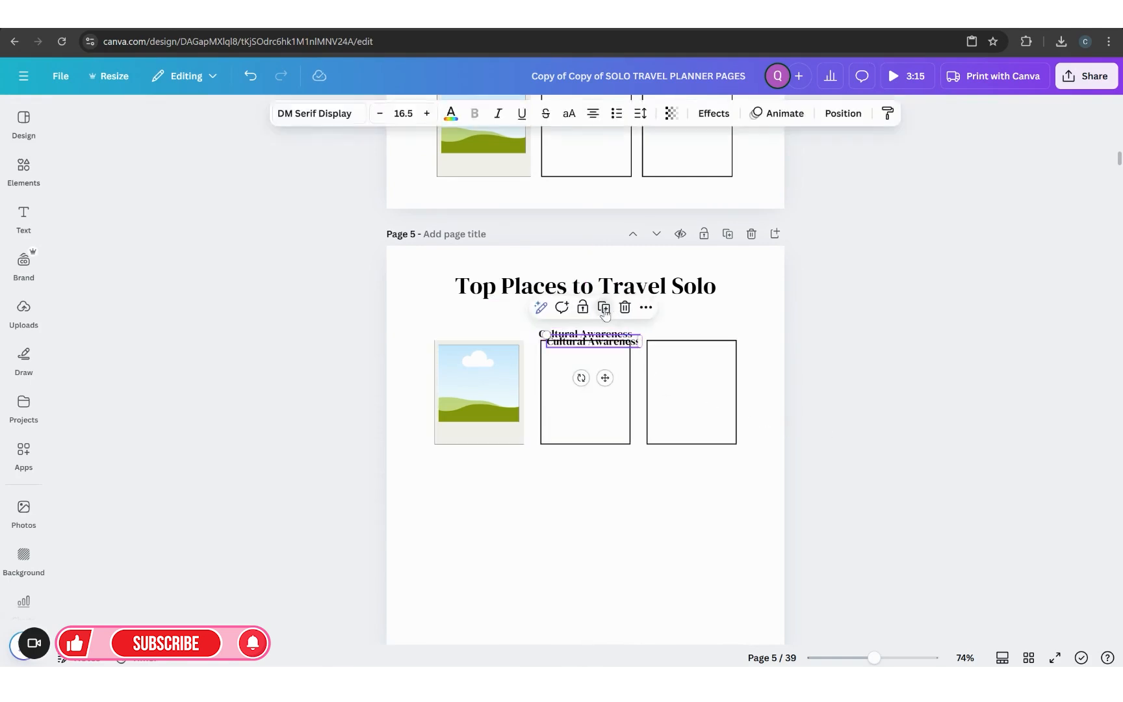
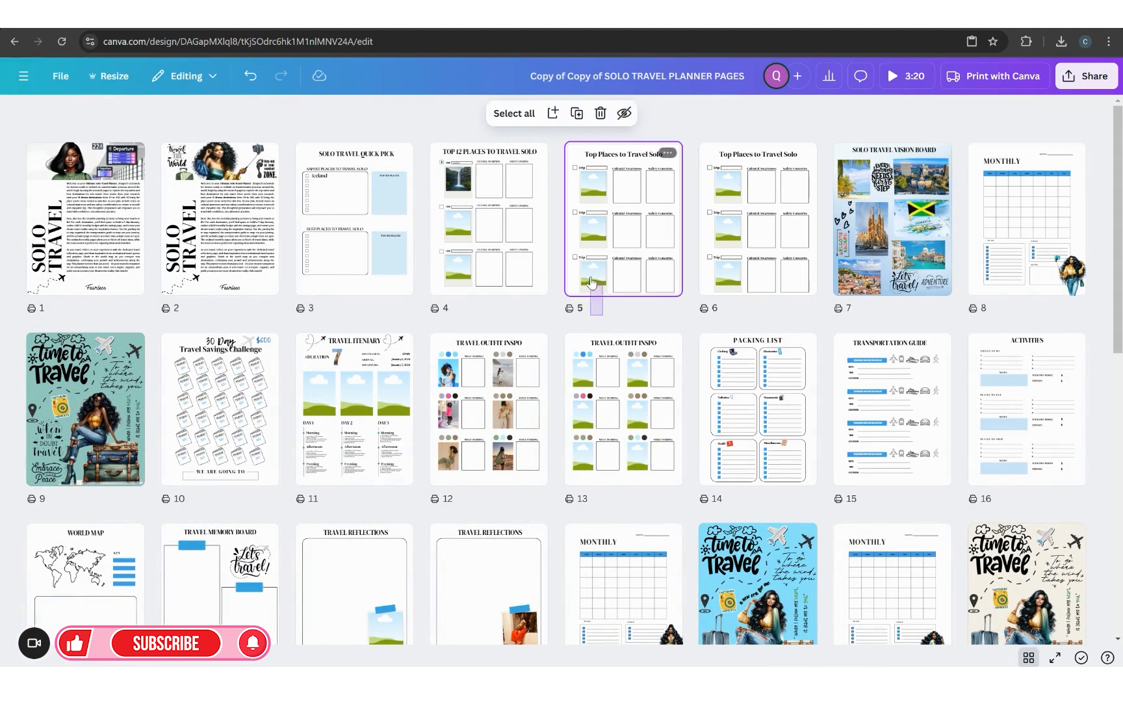
Duplicate pages 5 and 6 together in the page overview, and delete the second of the two copies.
left_click_drag(602, 316, 749, 197)
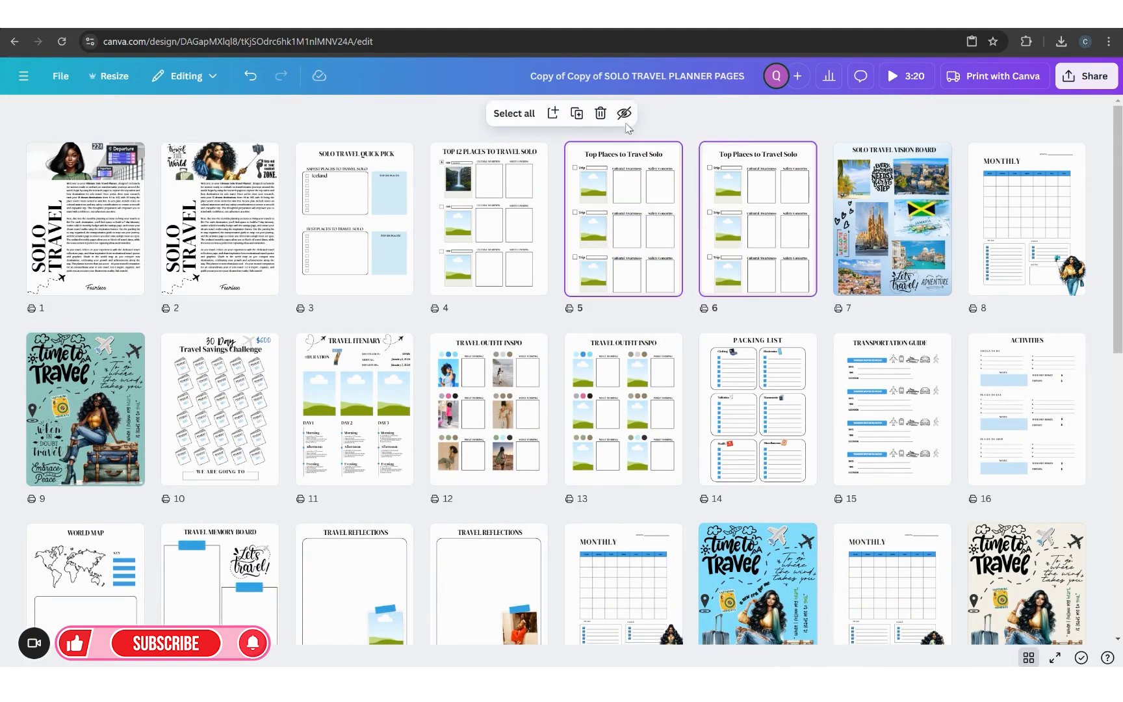
left_click(576, 113)
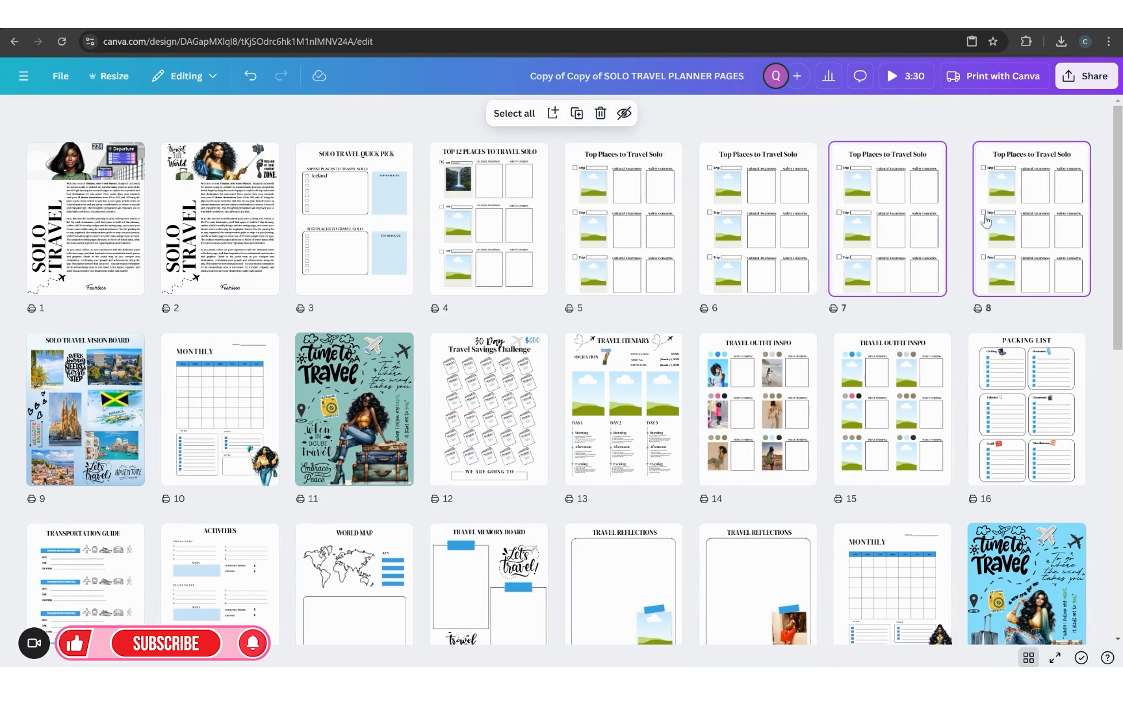
left_click(896, 195, "shift")
key("Delete")
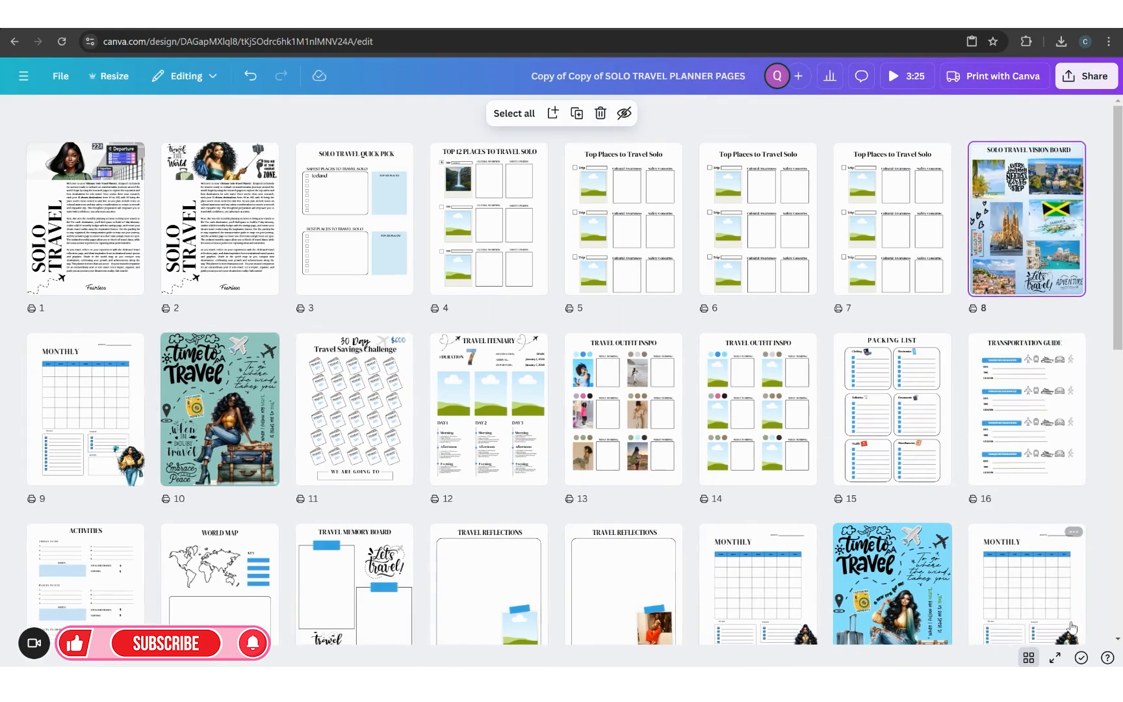
Open page 4 and review its Top 12 Places layout against the Solo Travel Quick Pick lists on page 3.
left_click(1029, 658)
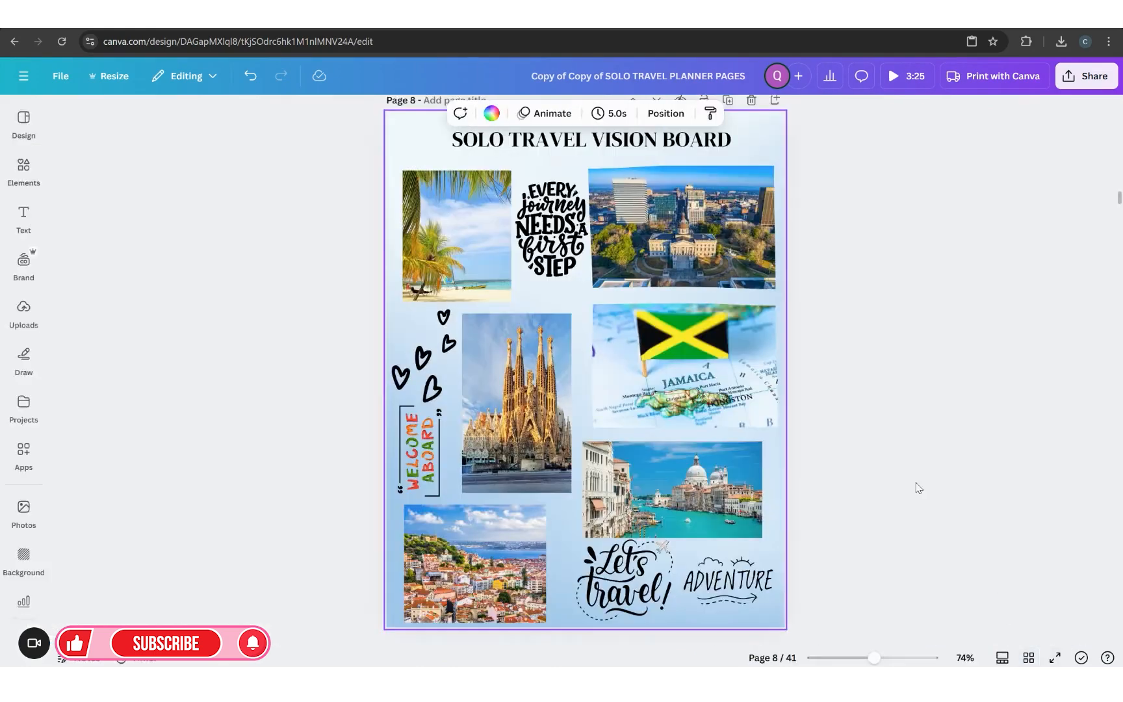
left_click(1029, 658)
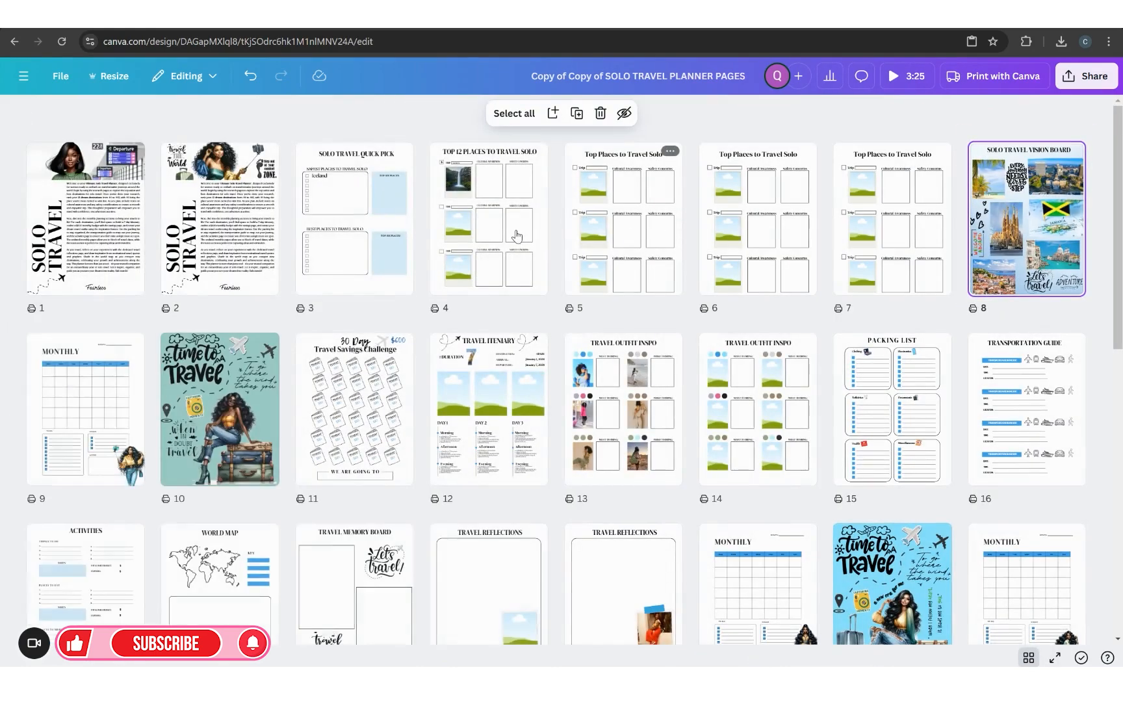
double_click(516, 238)
scroll(830, 392, "up", 1)
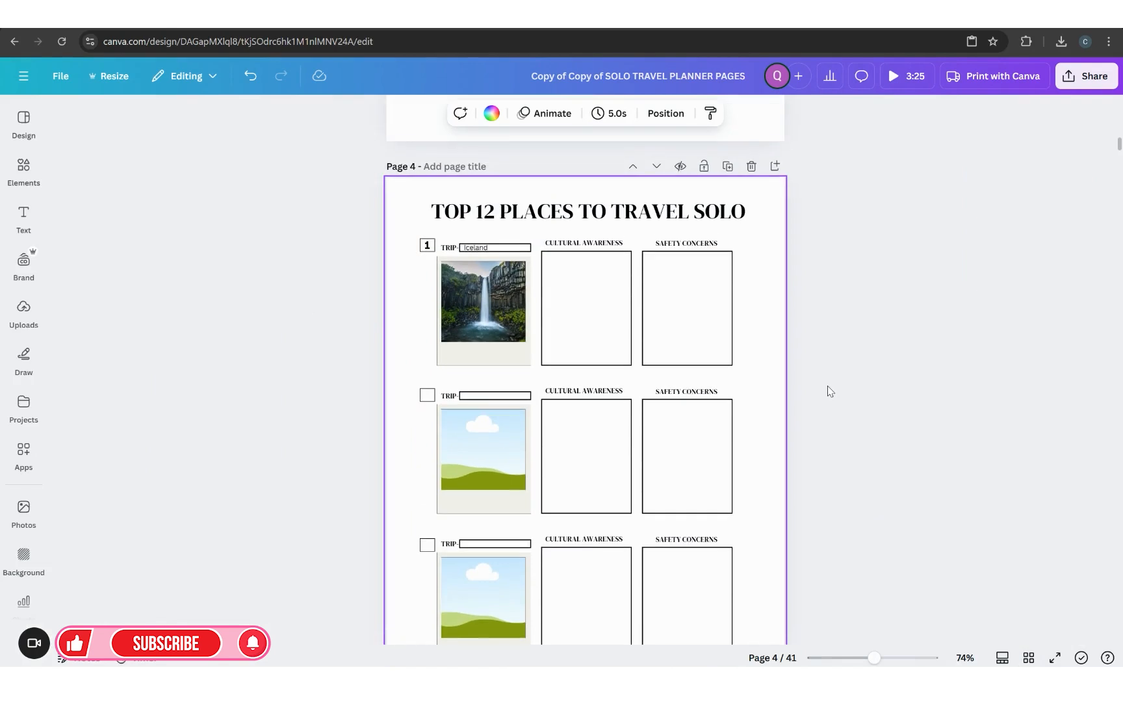
scroll(817, 391, "down", 1)
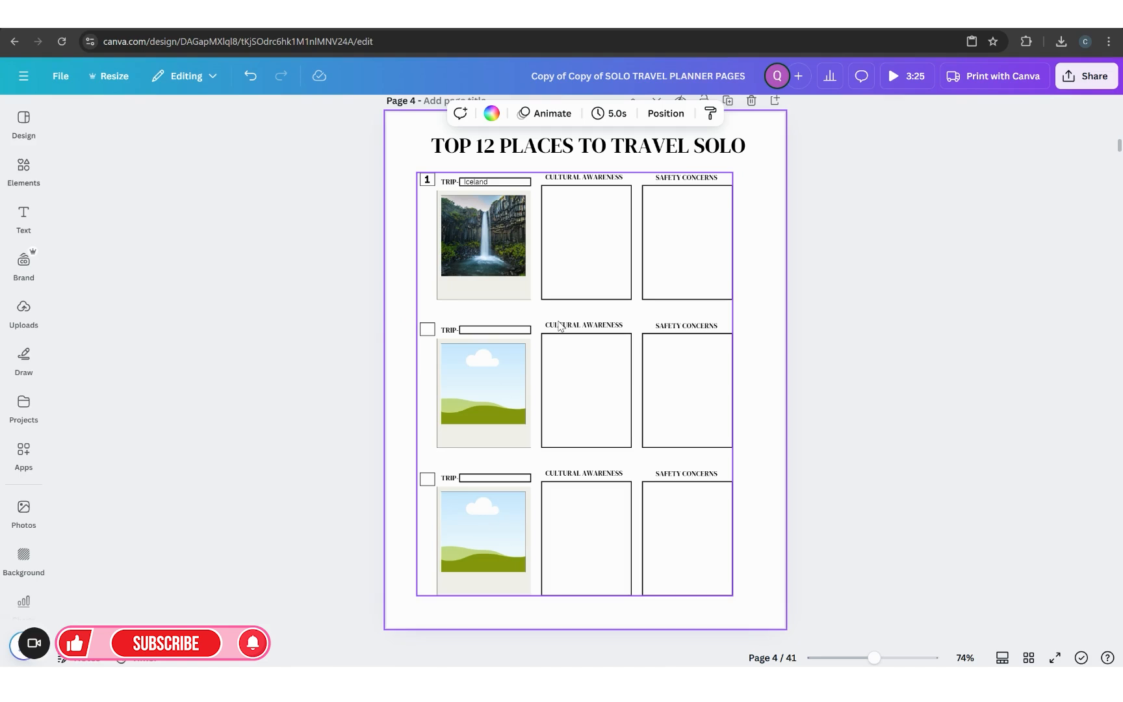
scroll(563, 325, "up", 10)
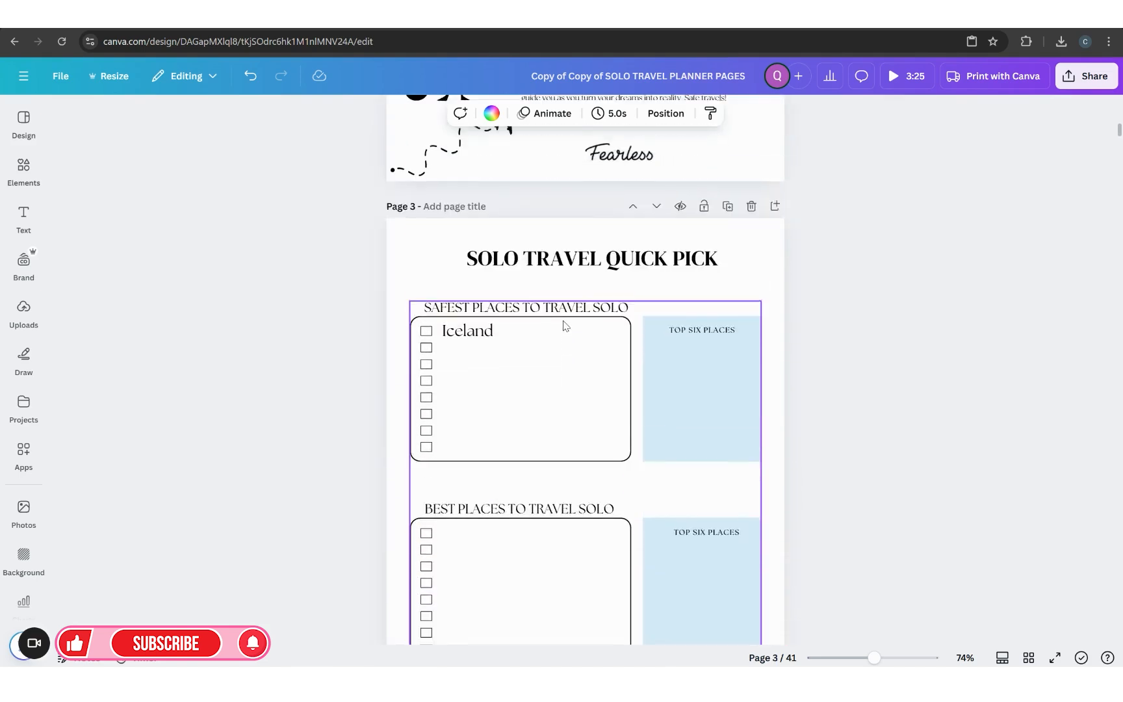
scroll(566, 326, "down", 2)
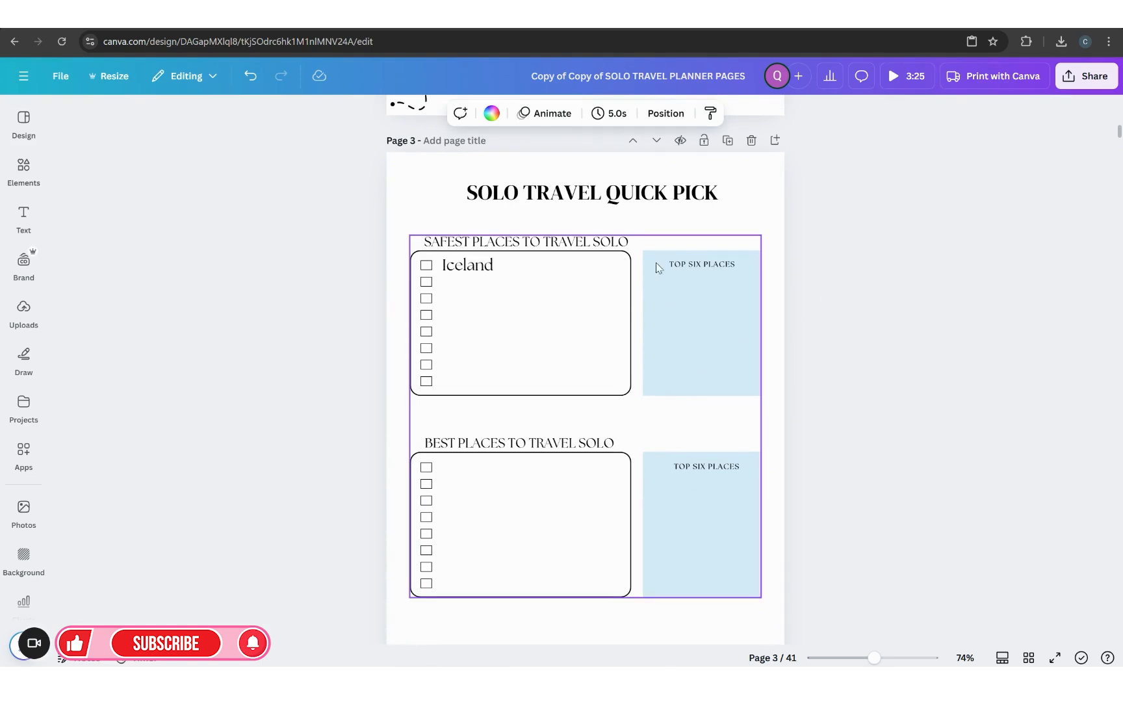
scroll(622, 527, "down", 7)
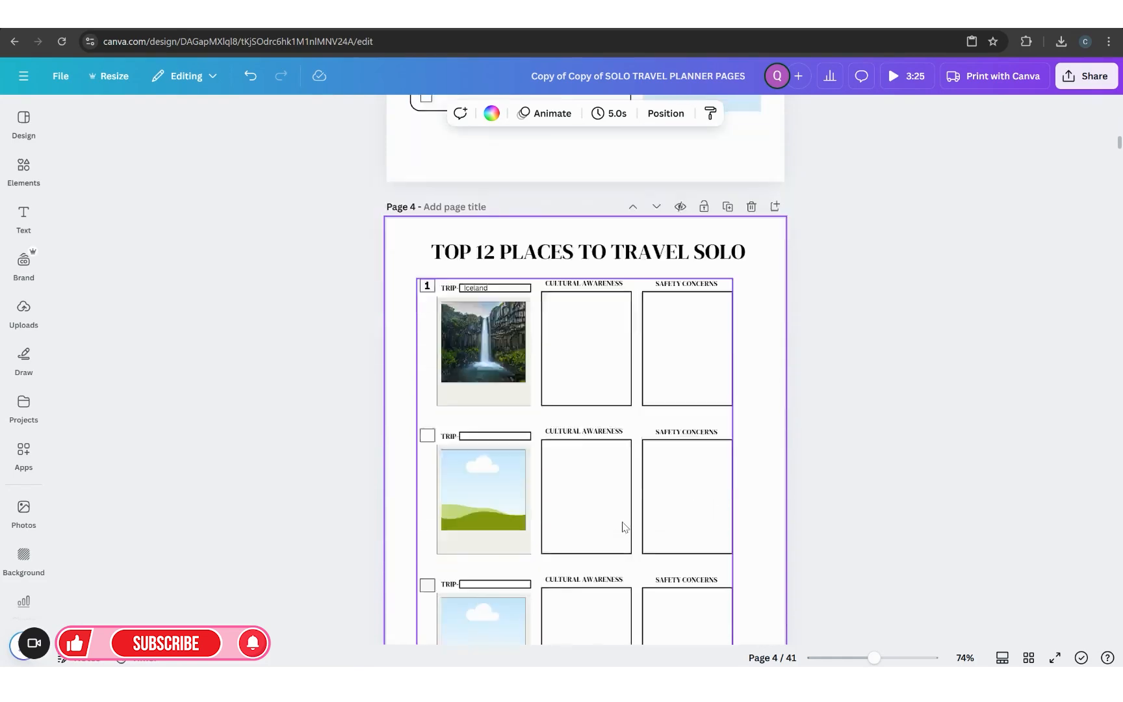
scroll(660, 447, "up", 7)
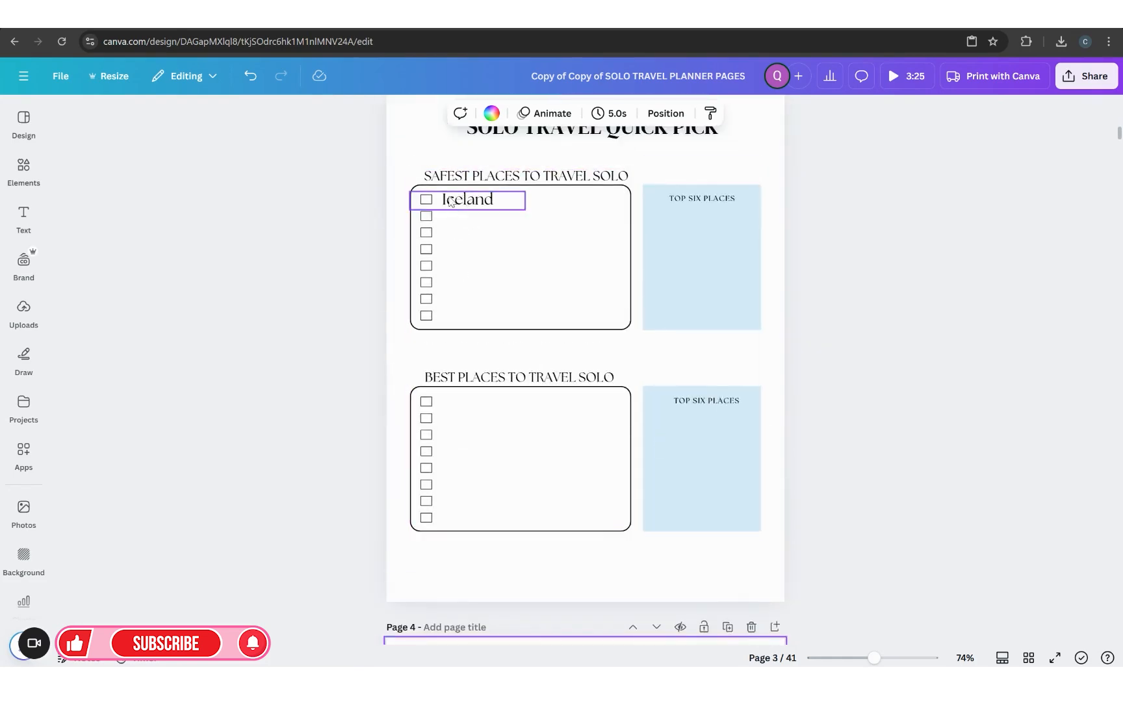
scroll(491, 492, "down", 7)
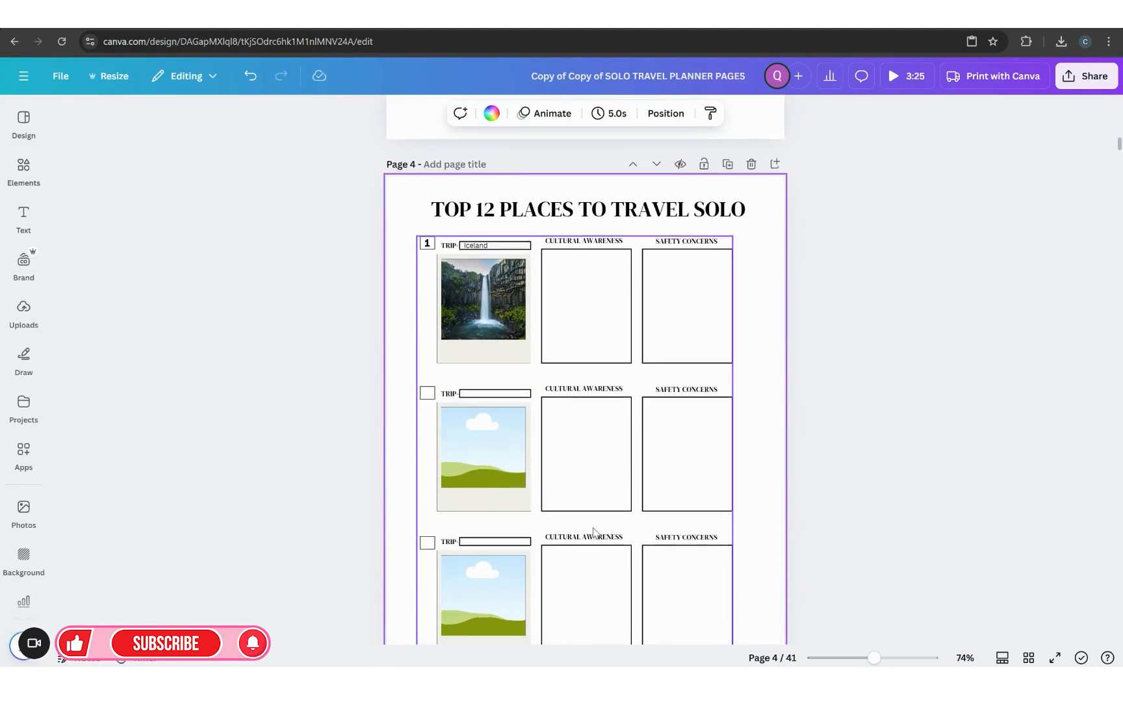
scroll(594, 532, "down", 2)
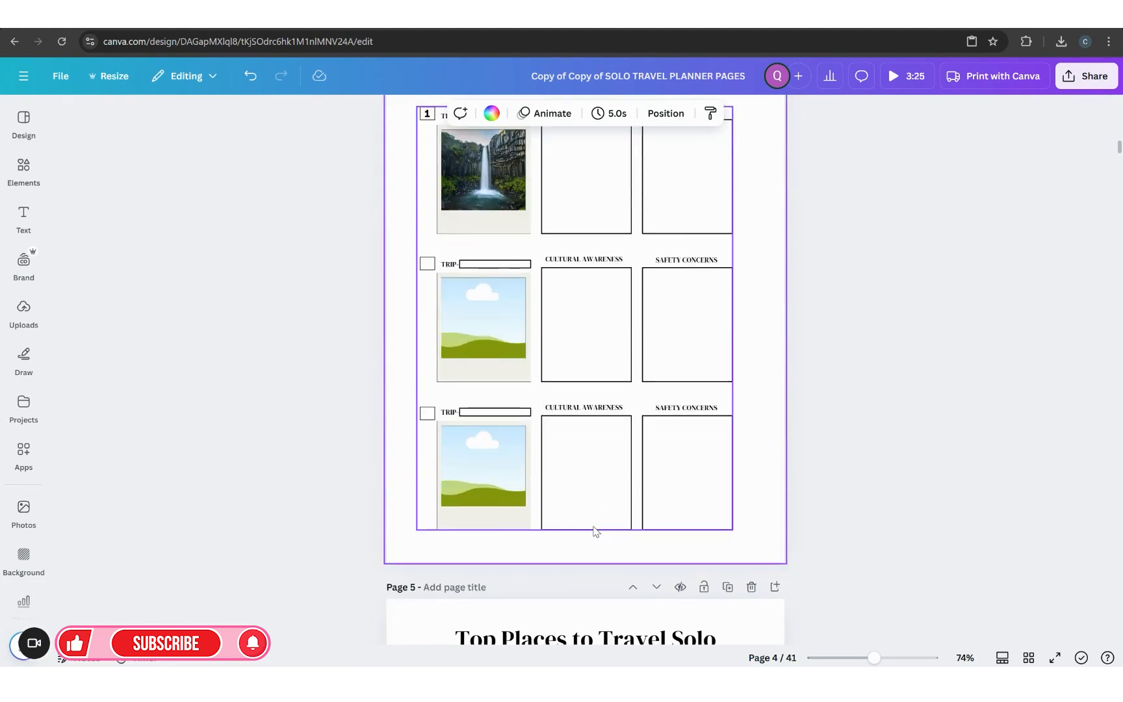
Look over the recreated Top Places to Travel Solo pages 5 to 7 and the vision board on page 8.
left_click(721, 557)
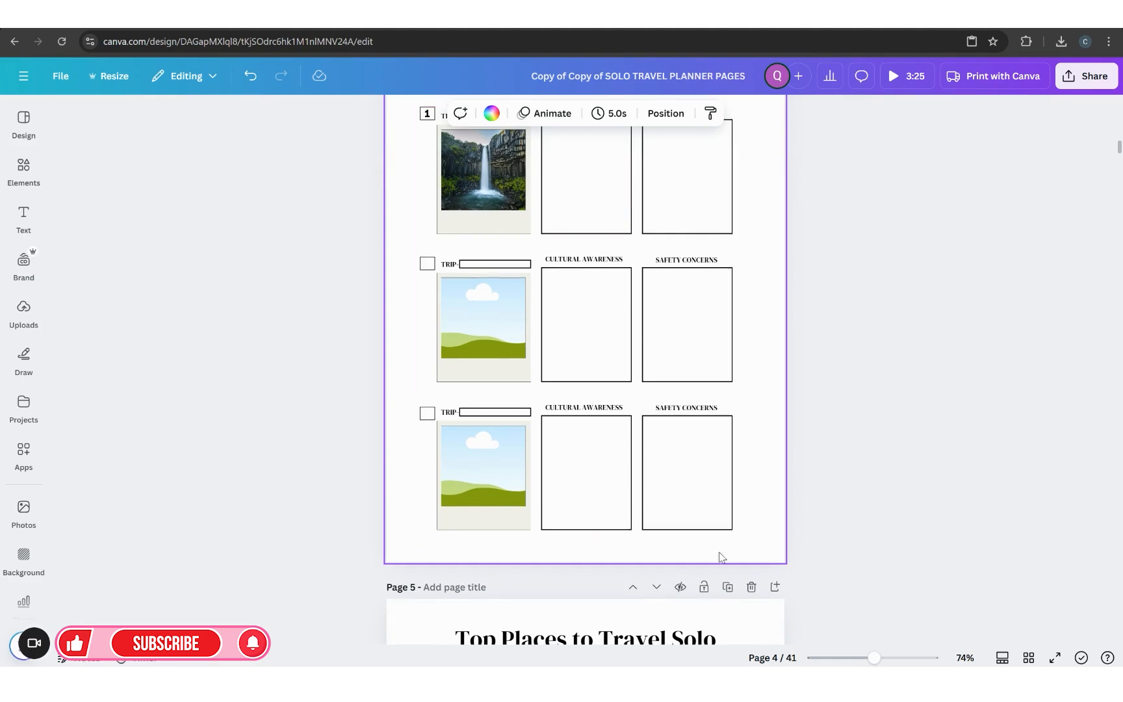
scroll(627, 474, "down", 10)
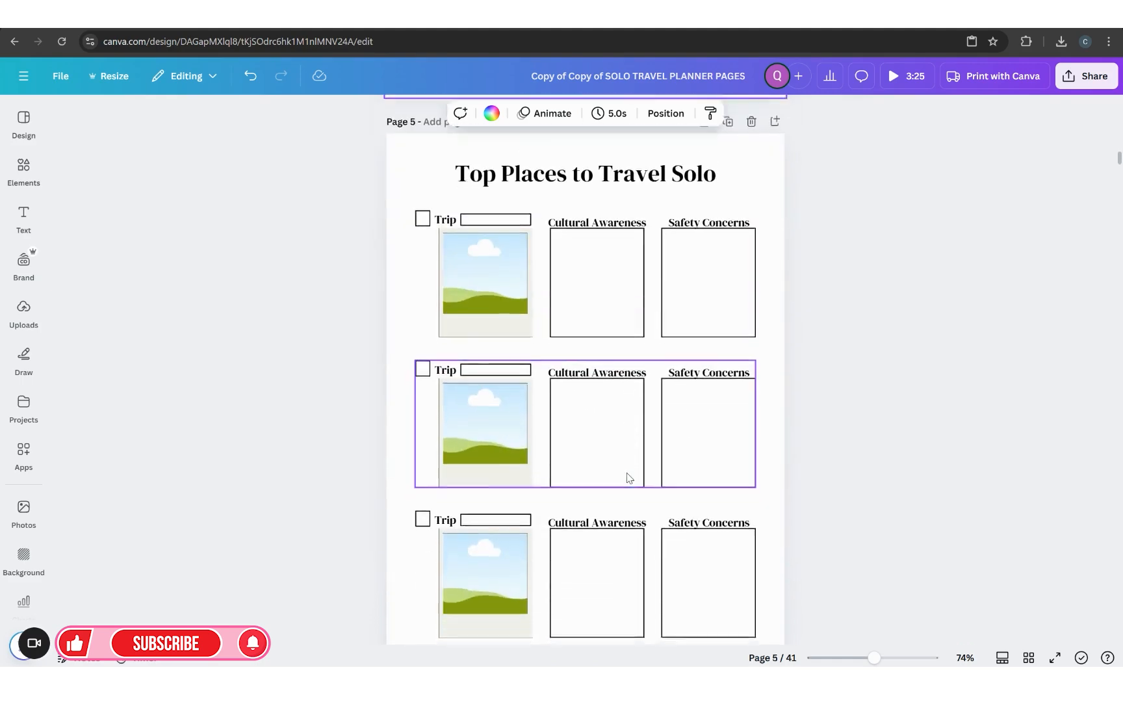
scroll(627, 484, "down", 14)
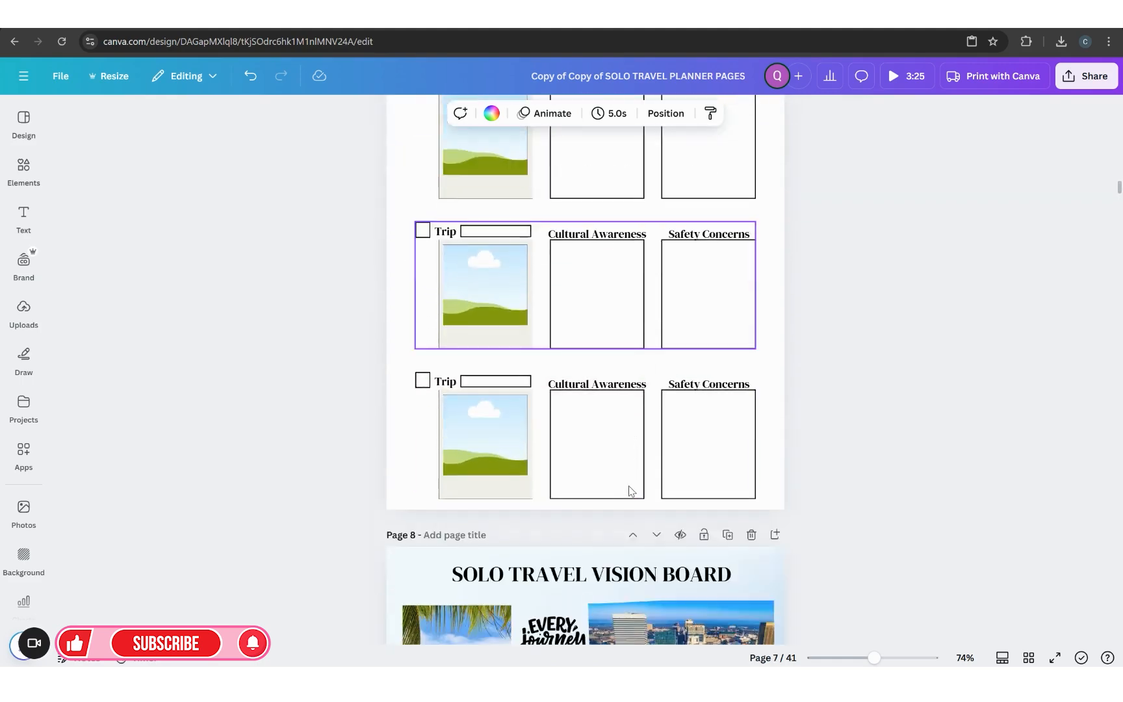
scroll(628, 494, "down", 5)
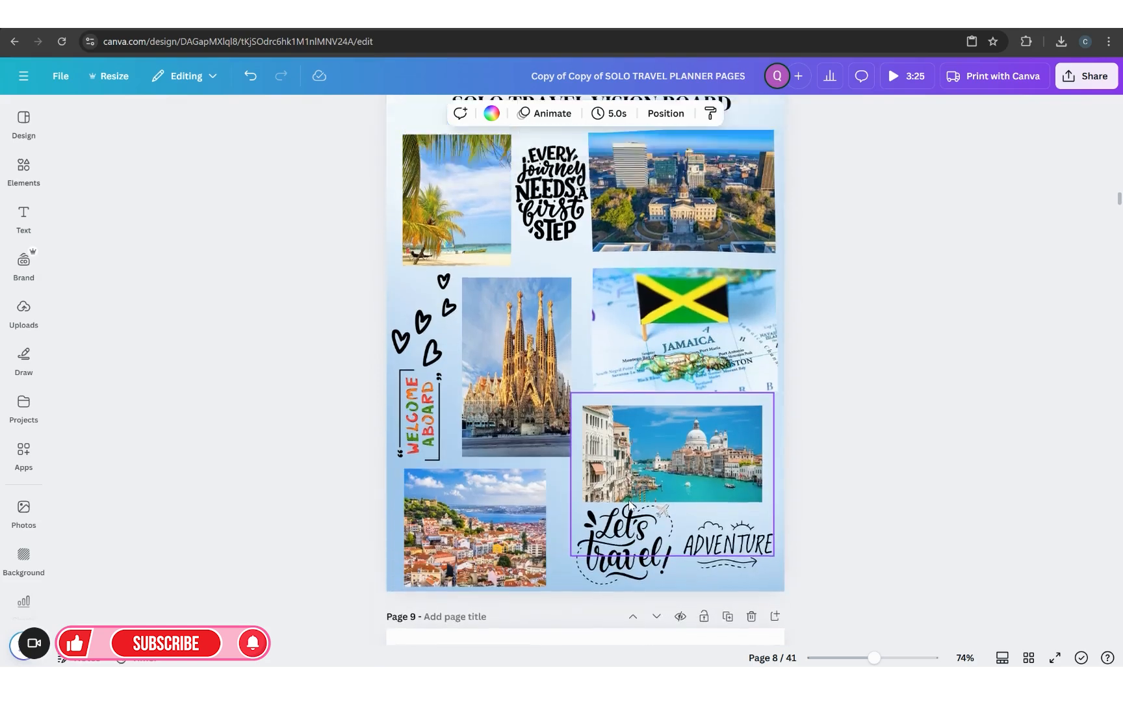
scroll(629, 500, "up", 1)
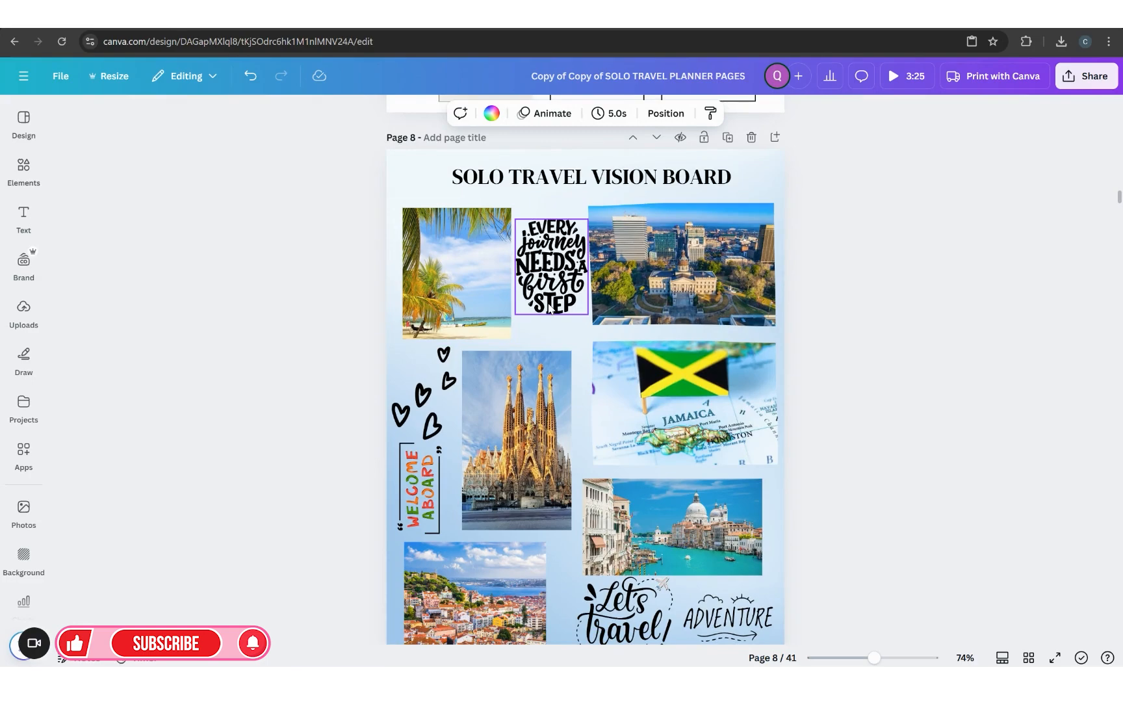
scroll(701, 394, "up", 6)
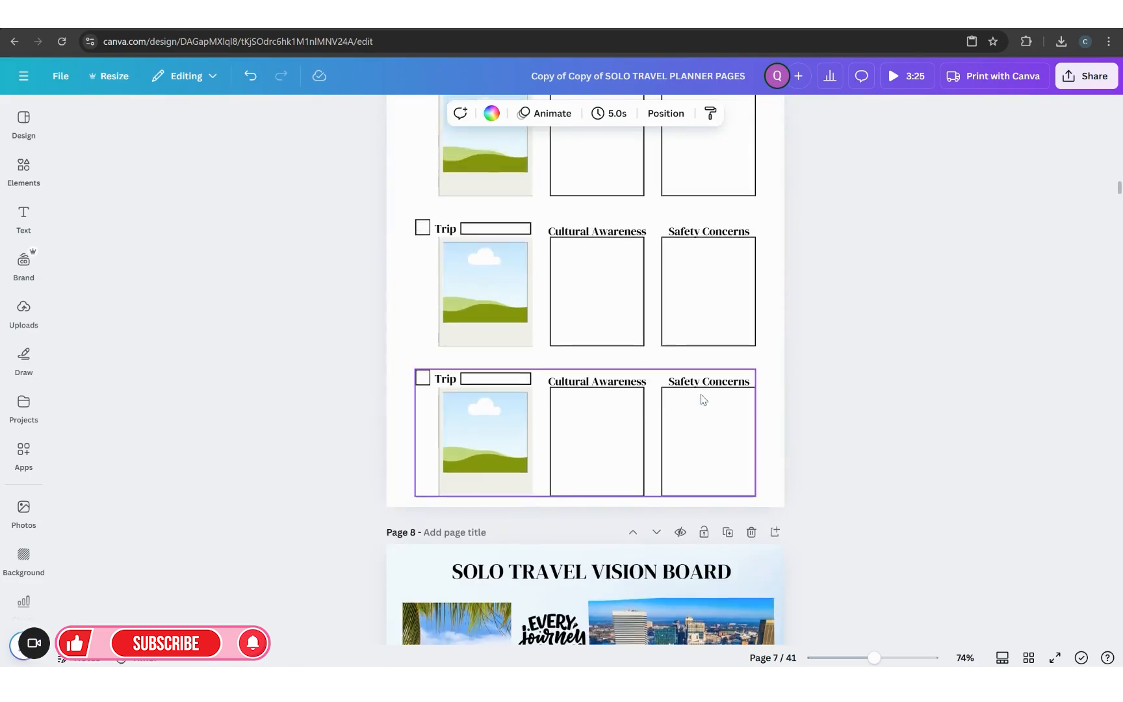
Look over the Solo Travel Vision Board on page 8 and the Monthly calendar on page 9.
scroll(702, 399, "up", 3)
scroll(620, 463, "down", 5)
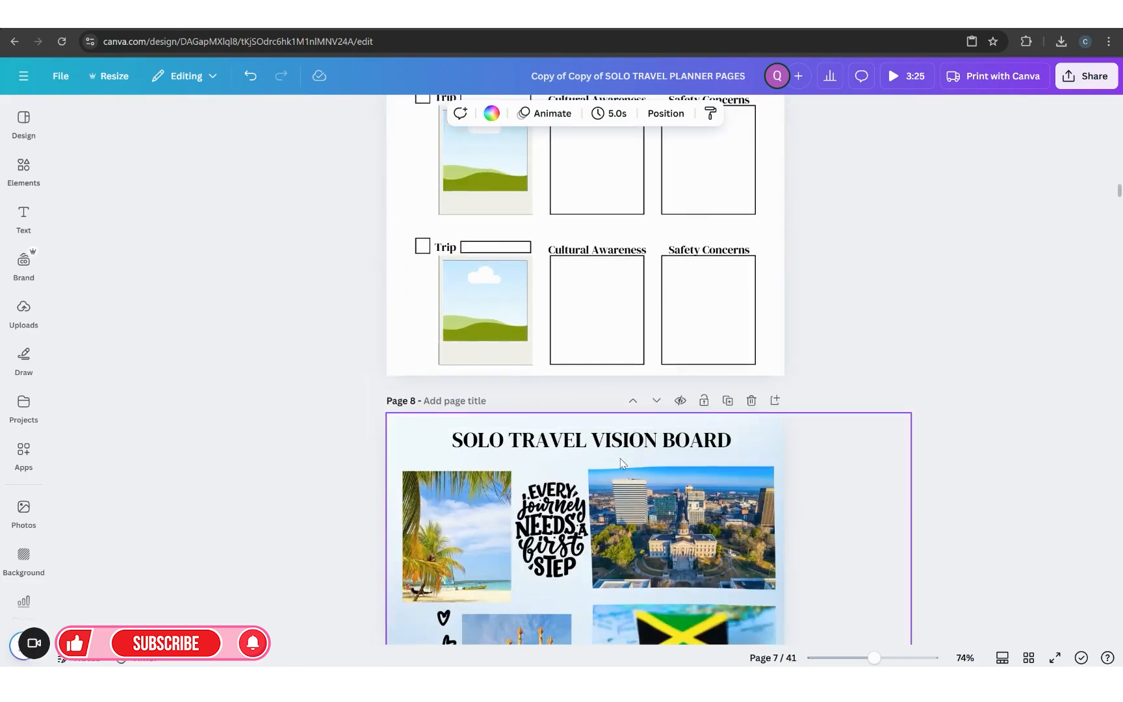
scroll(621, 463, "down", 10)
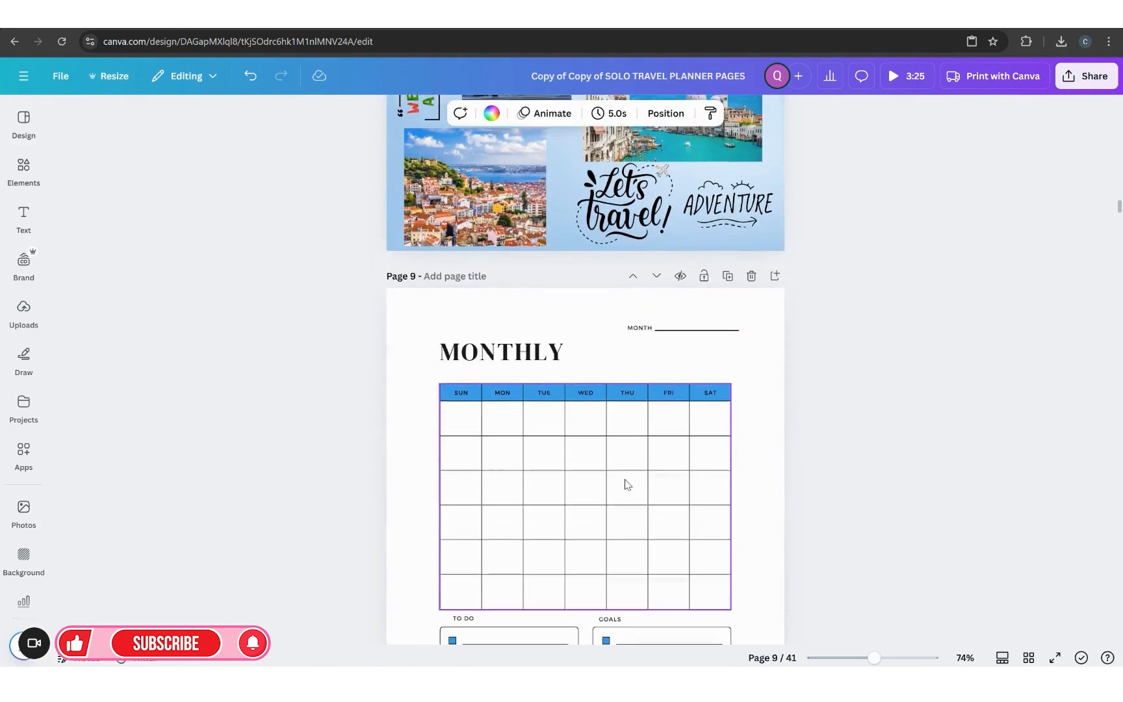
scroll(627, 484, "down", 2)
scroll(584, 356, "down", 2)
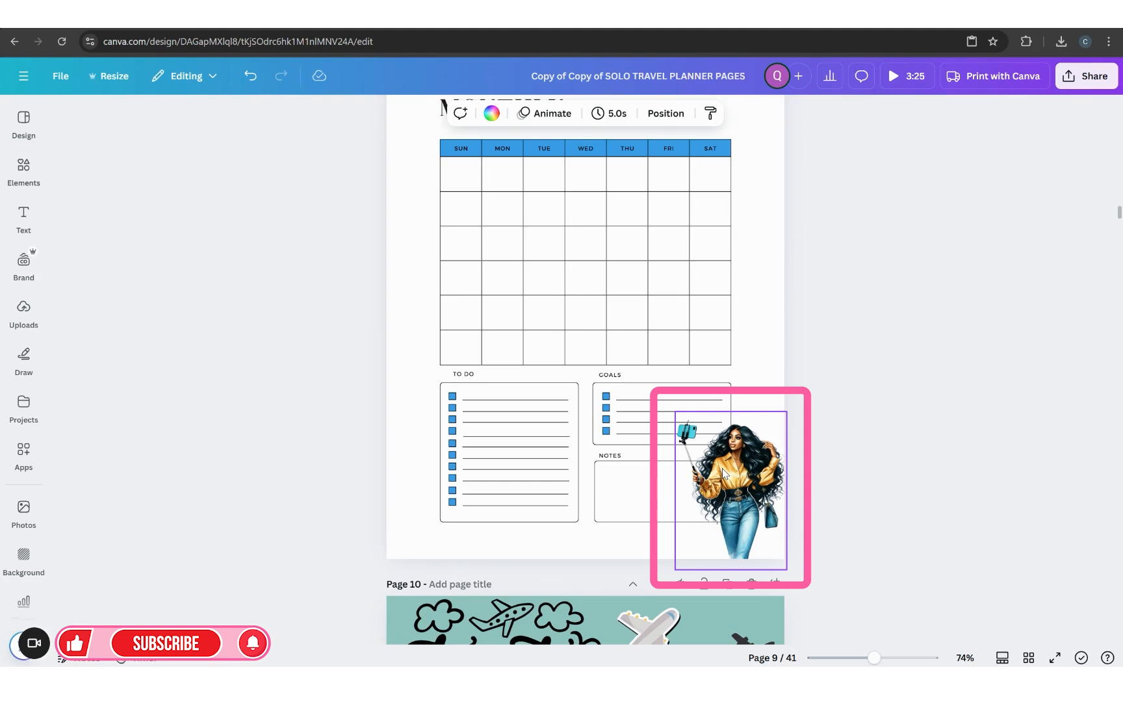
Search the photo library for "women travel", browse the results and close the search.
left_click(39, 515)
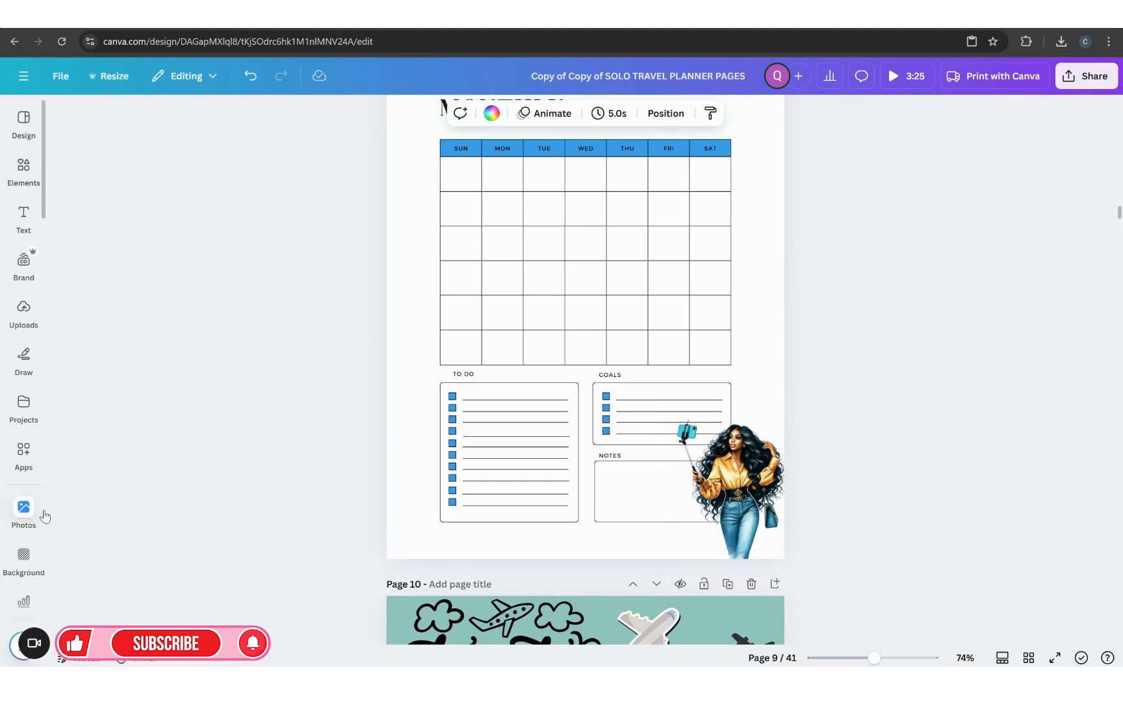
left_click(237, 118)
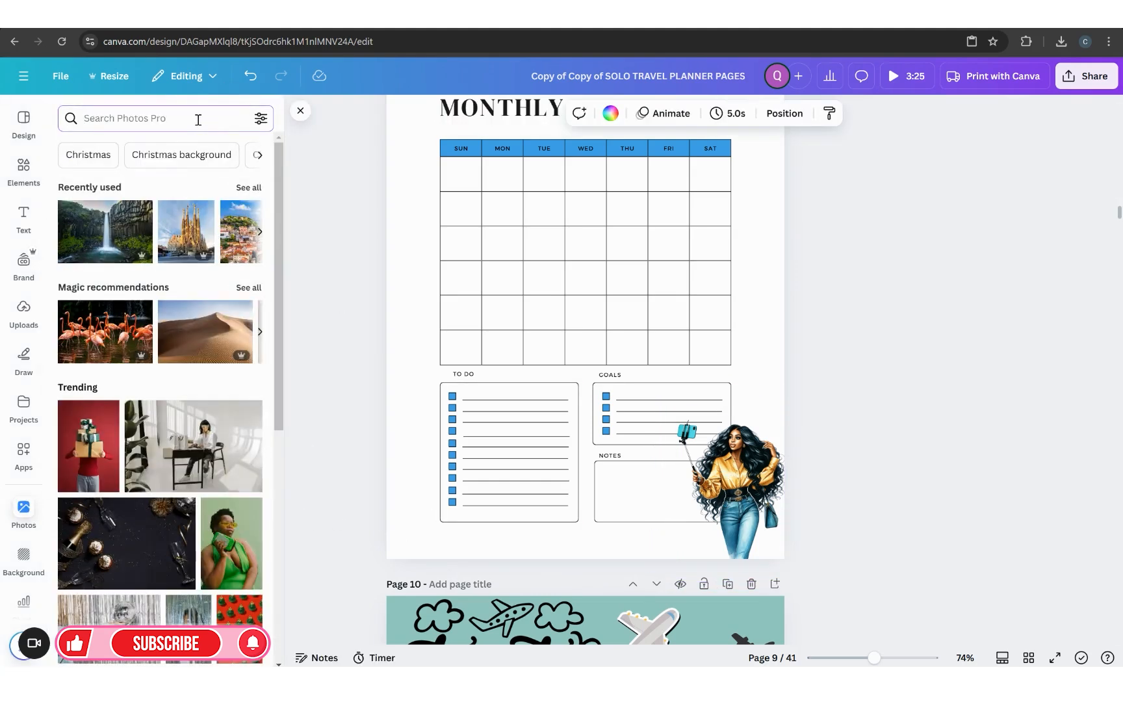
type("wome")
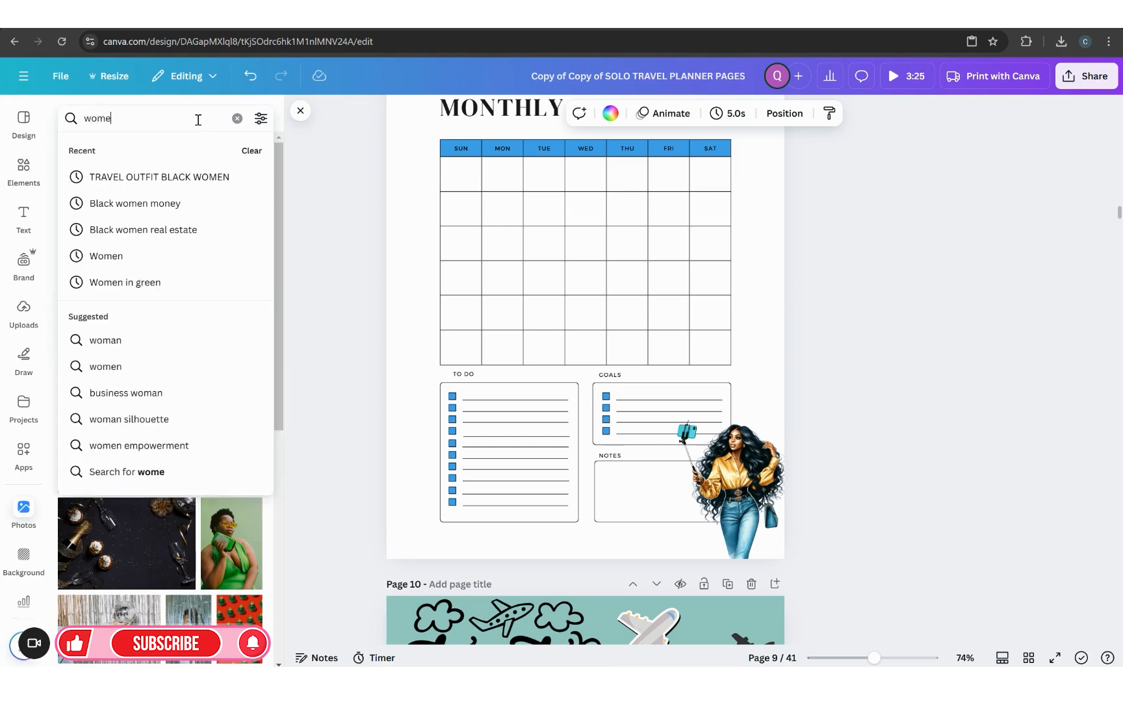
type("n travel")
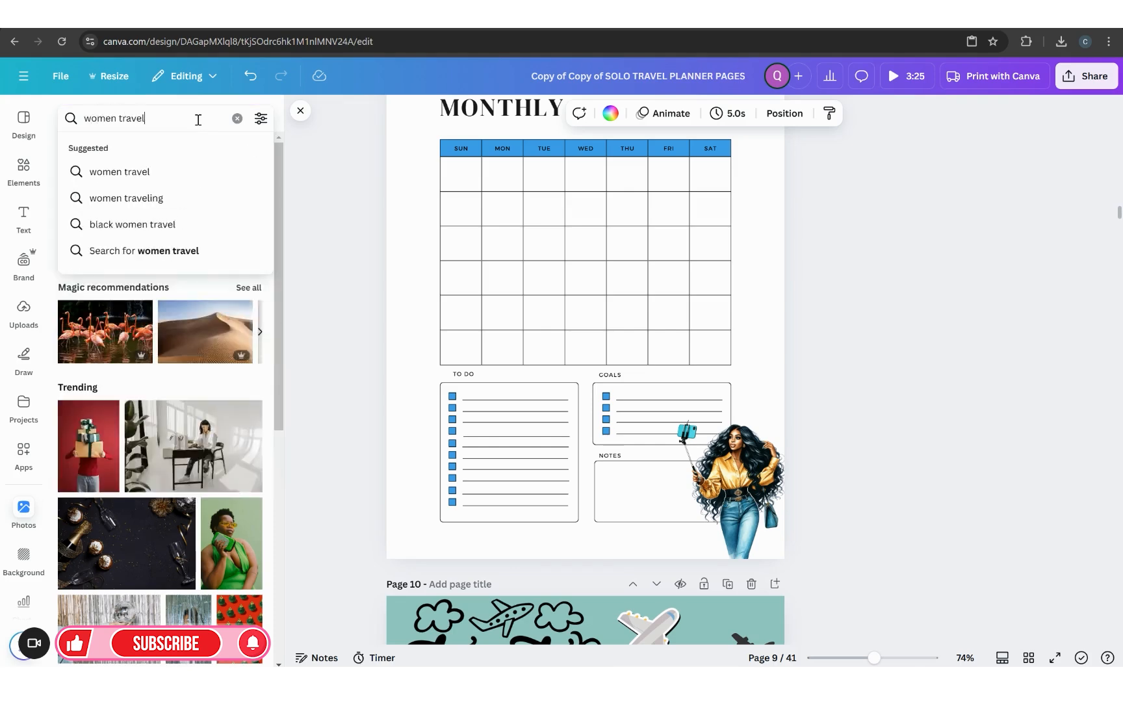
key("Return")
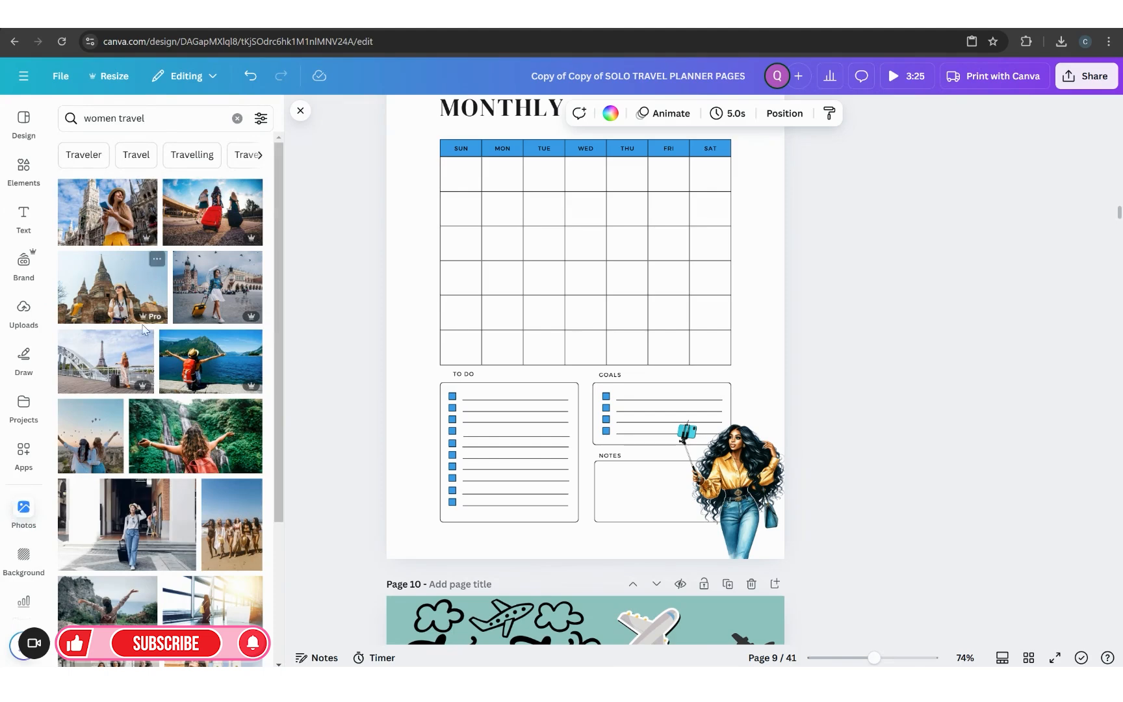
scroll(124, 372, "down", 2)
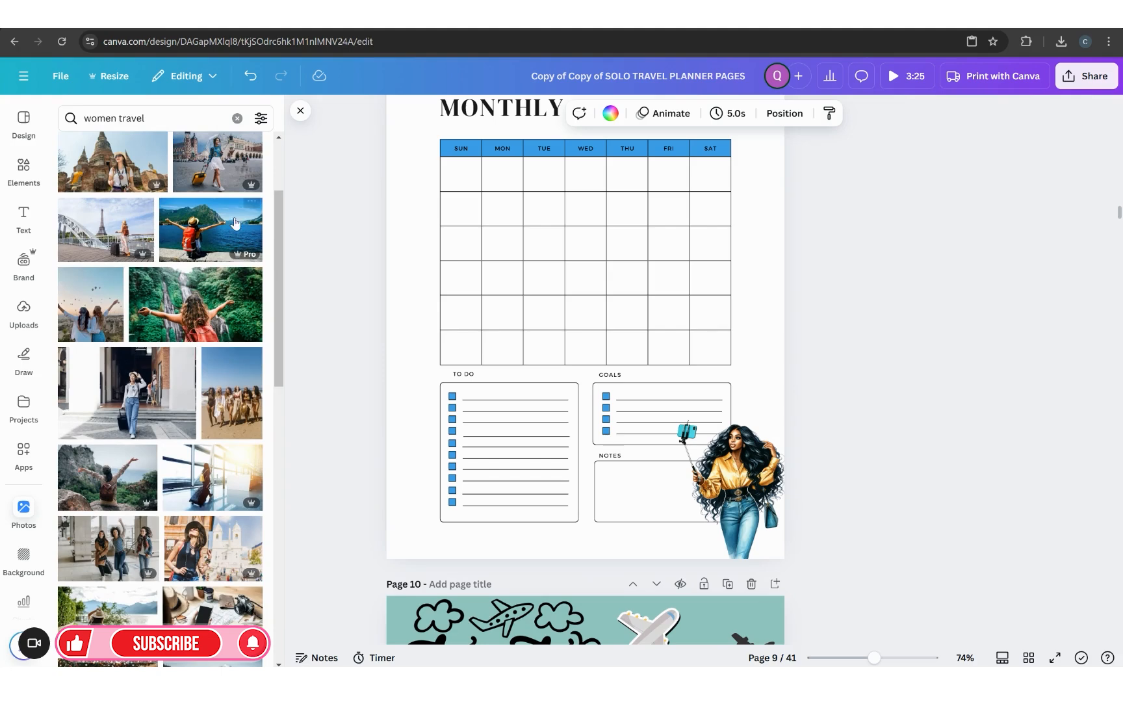
left_click(301, 111)
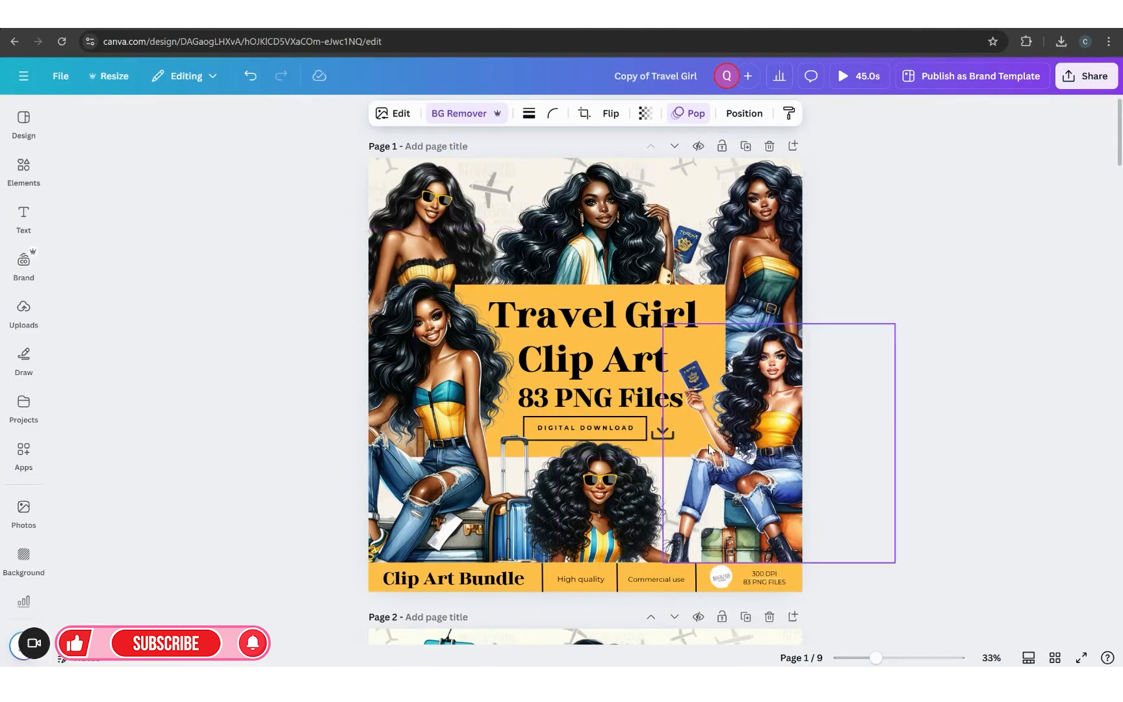
View the clip art bundle in the Travel Girl design and return to the planner's Monthly page.
scroll(708, 444, "down", 4)
scroll(704, 491, "up", 3)
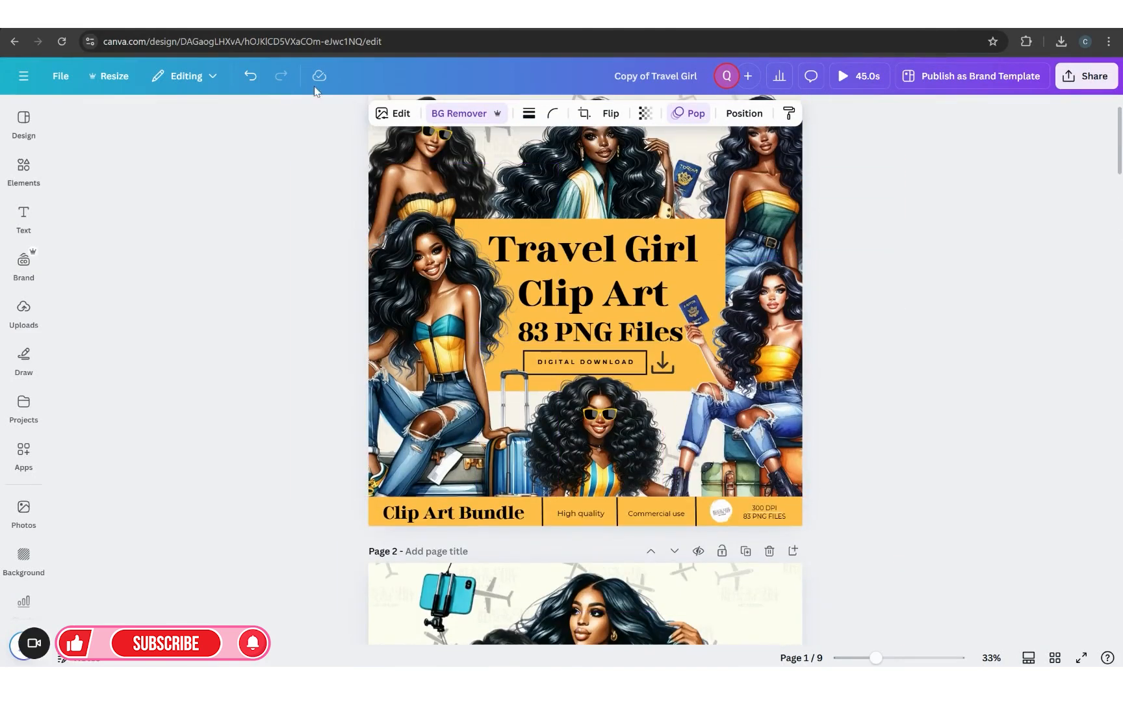
left_click(172, 28)
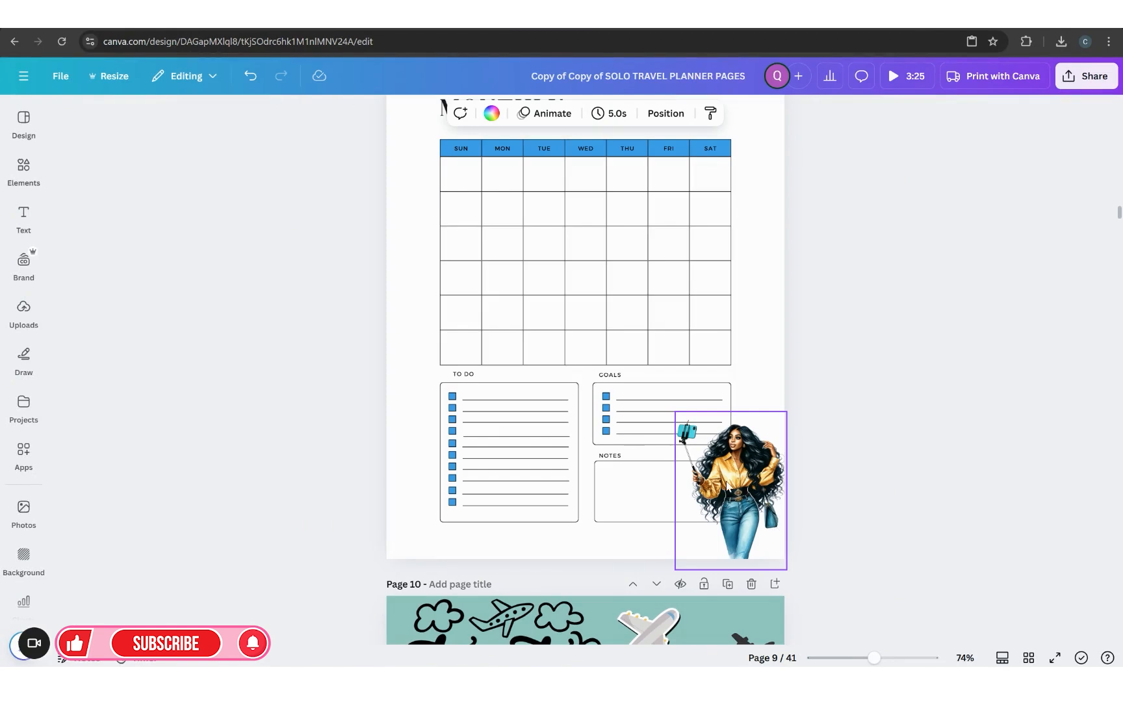
scroll(728, 486, "up", 2)
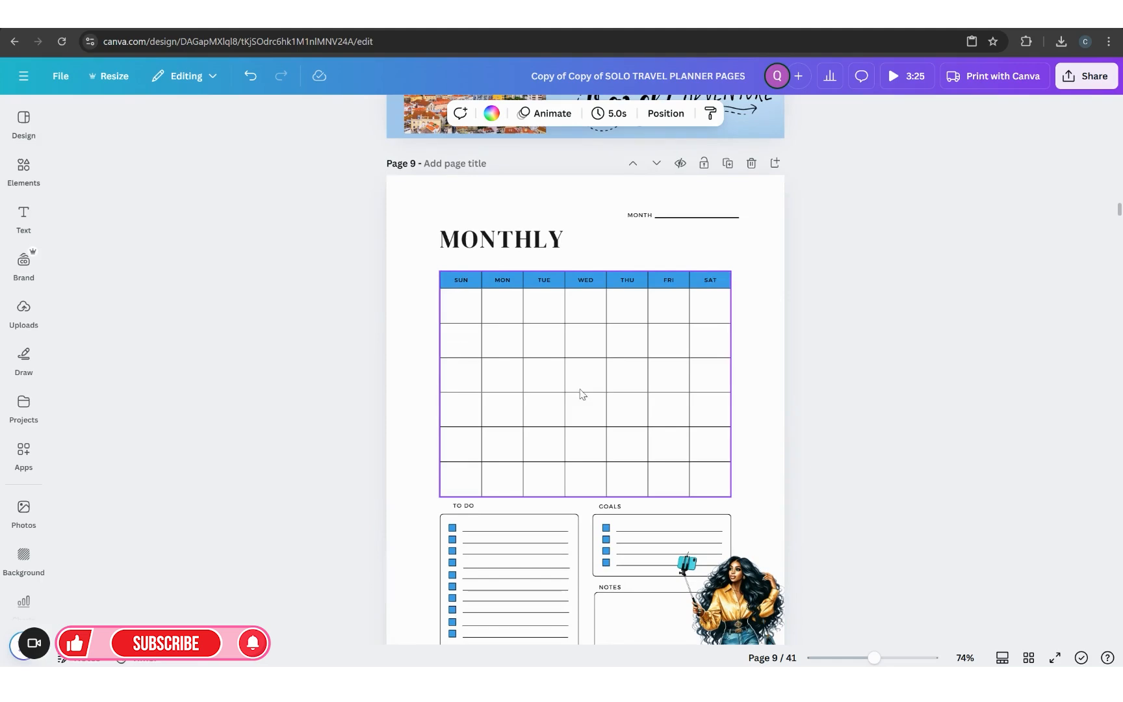
Examine the Time to Travel collage on page 10, including its quotes, plane graphics and the woman on suitcases.
scroll(582, 393, "down", 9)
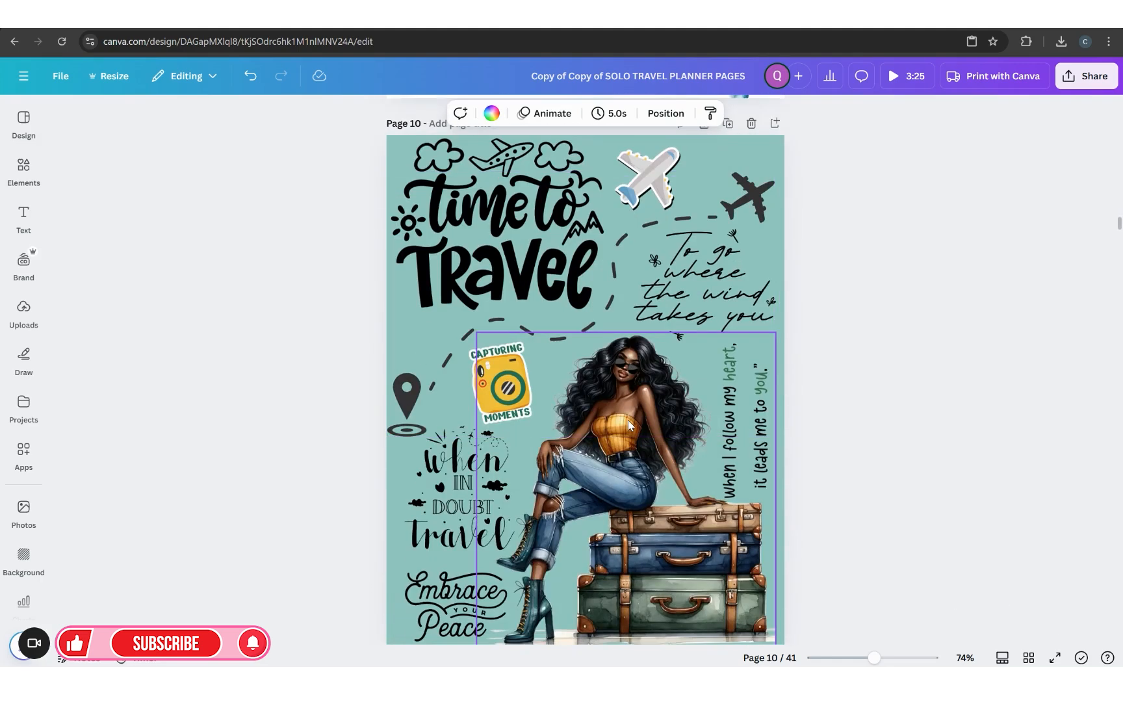
scroll(628, 420, "down", 1)
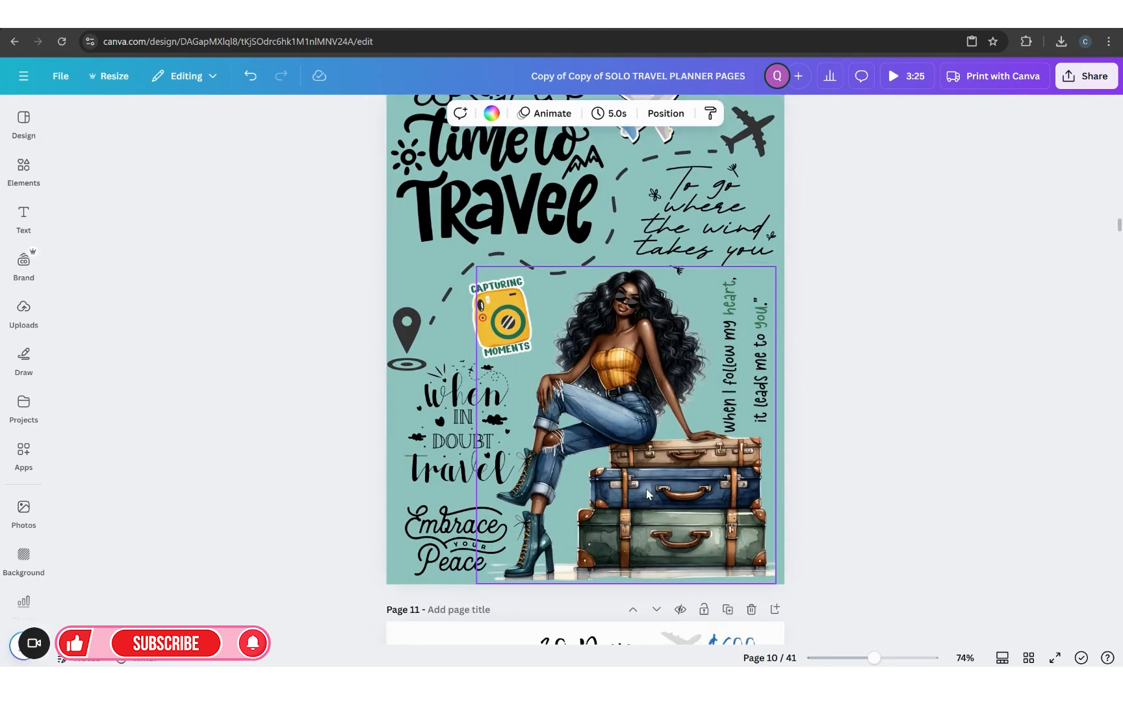
scroll(647, 495, "up", 1)
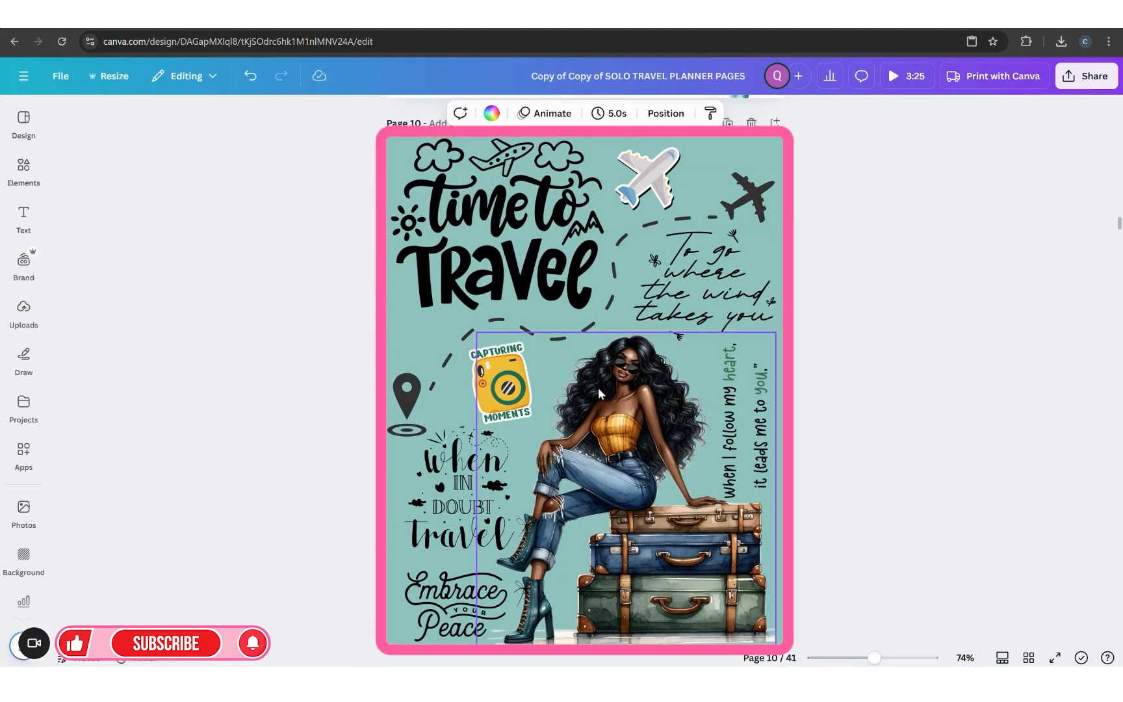
scroll(599, 394, "up", 1)
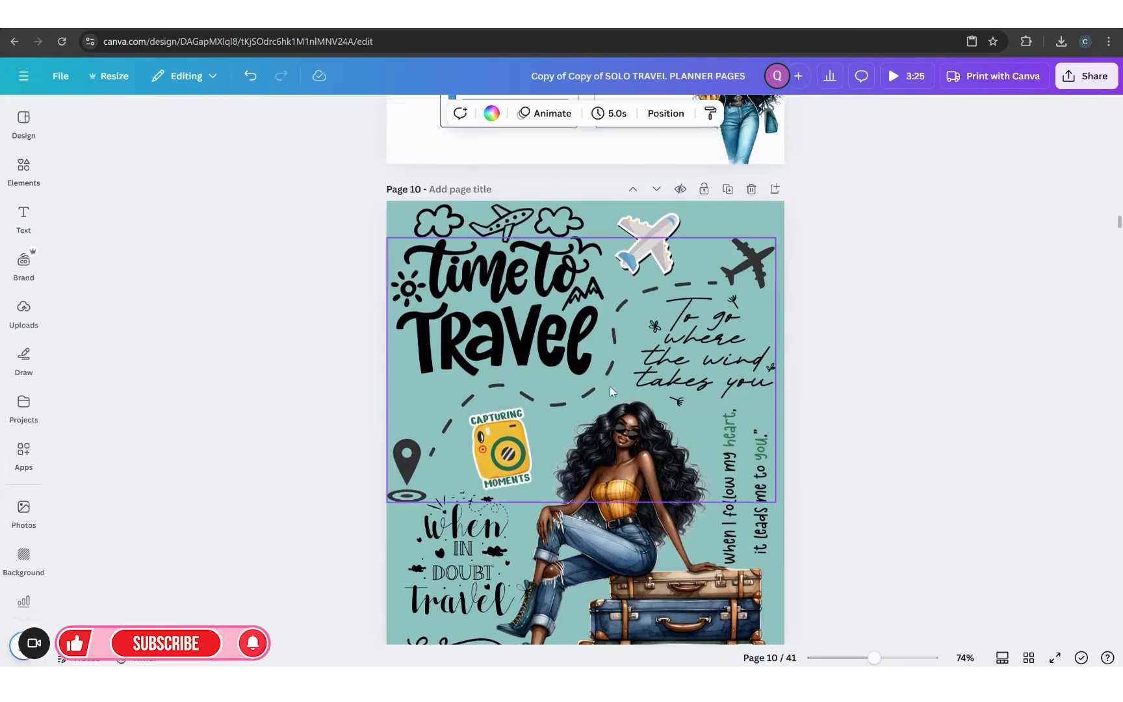
scroll(610, 387, "down", 3)
scroll(614, 393, "up", 3)
scroll(640, 455, "down", 3)
scroll(643, 454, "up", 2)
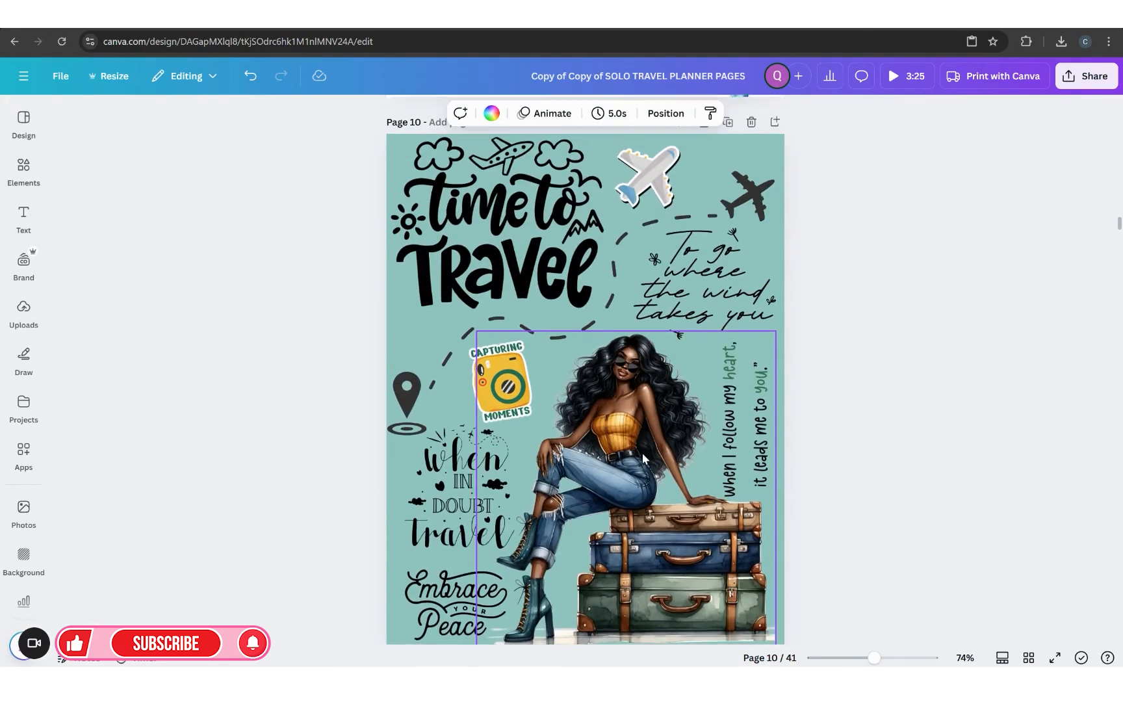
Review the 30 Day Travel Savings Challenge on page 11, its "We Are Going To" box and the itinerary on page 12.
scroll(643, 453, "down", 6)
scroll(644, 459, "down", 4)
scroll(642, 463, "up", 2)
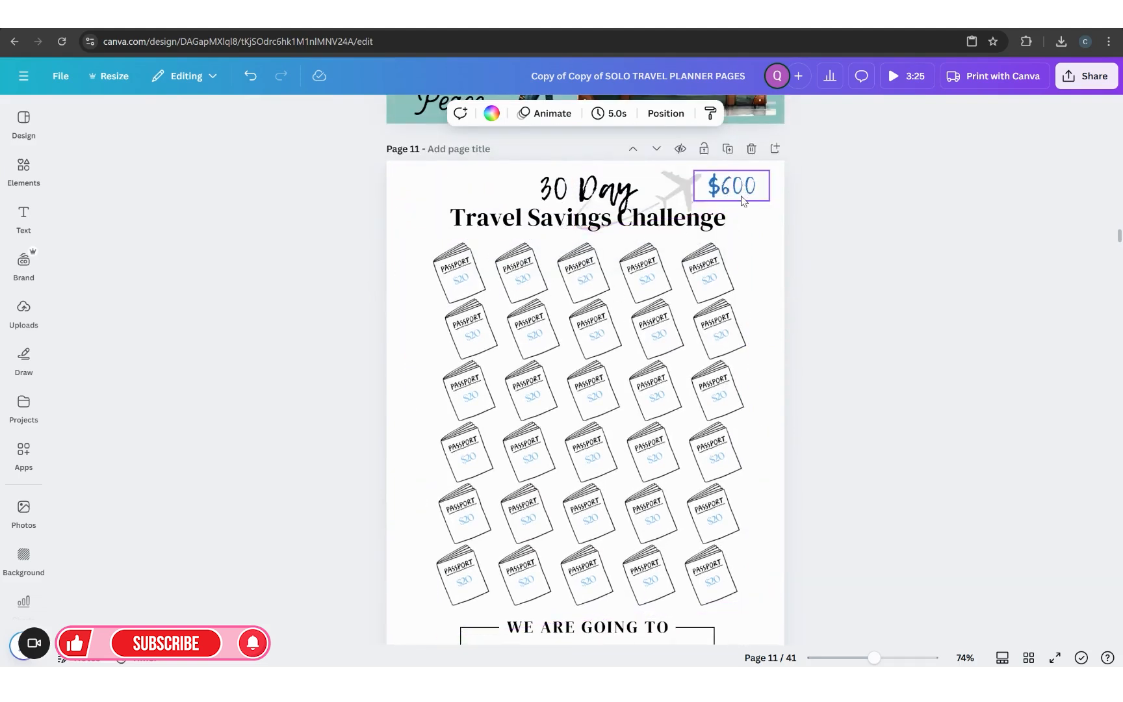
scroll(621, 520, "down", 4)
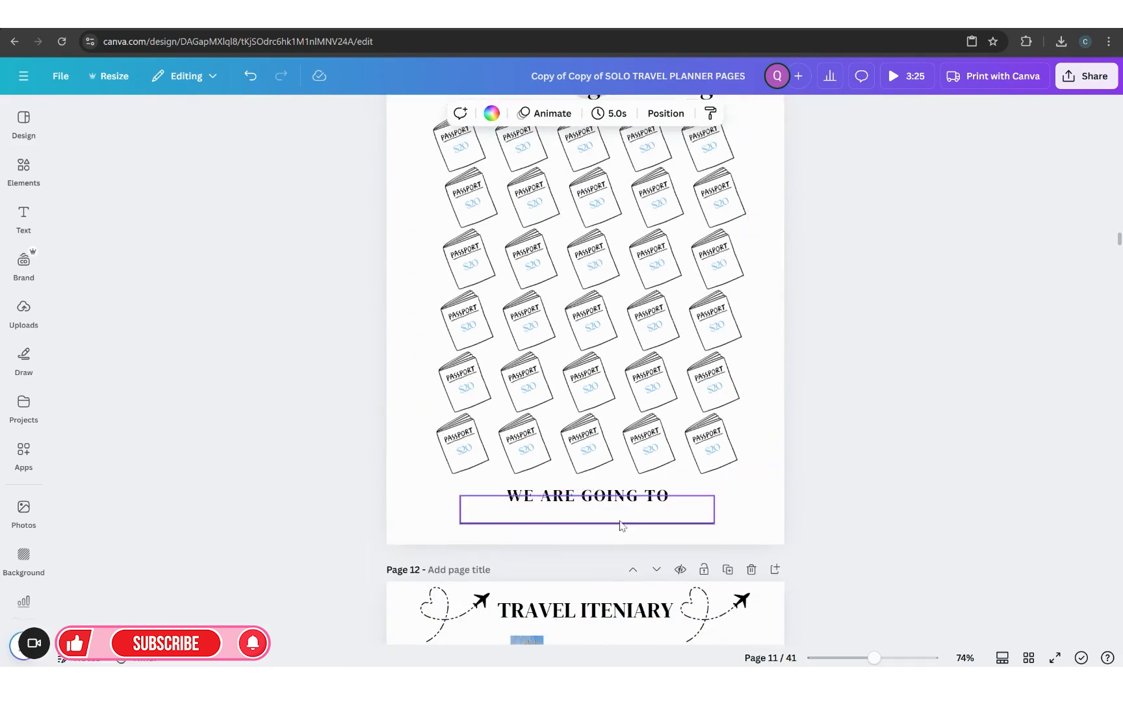
left_click(563, 517)
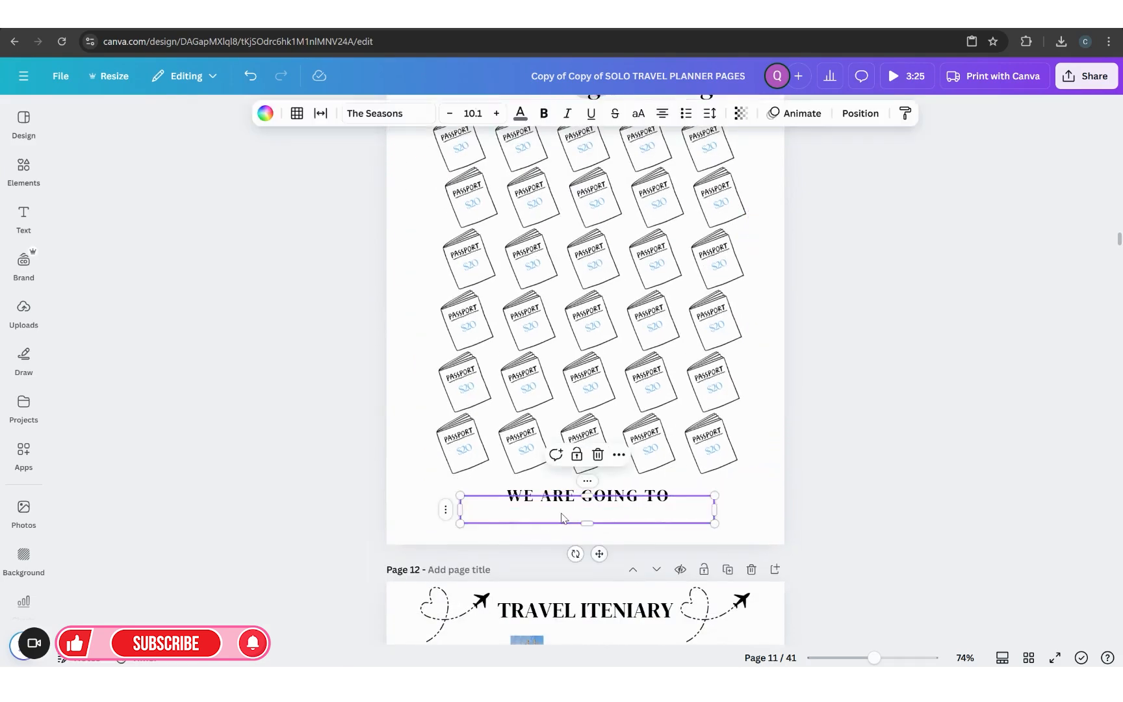
left_click(761, 504)
scroll(767, 514, "down", 5)
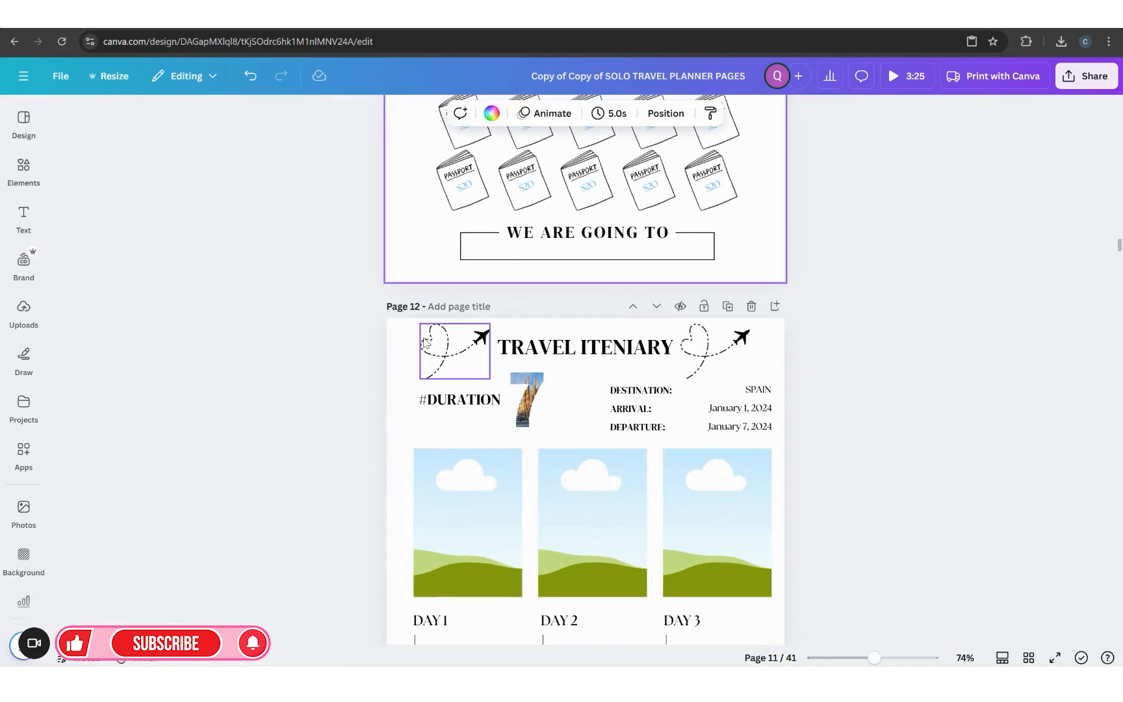
scroll(614, 364, "down", 5)
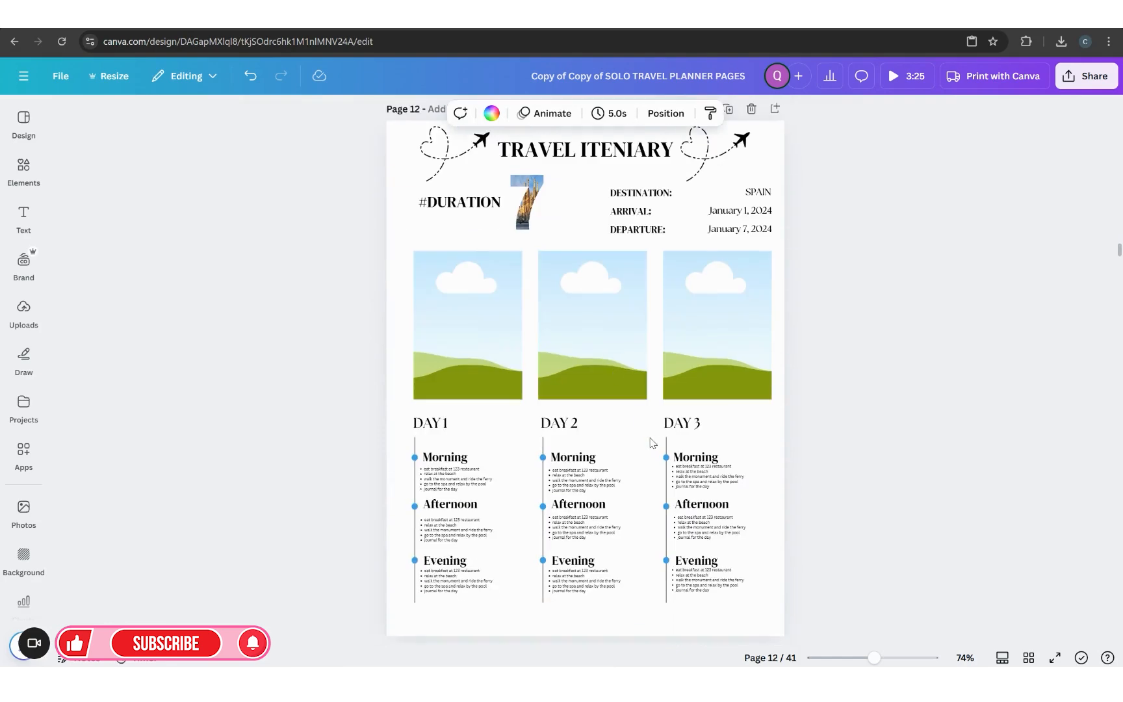
Zoom in to 80% on the page 12 travel itinerary and change its destination to ICELAND.
scroll(670, 495, "up", 1)
left_click_drag(875, 657, 877, 658)
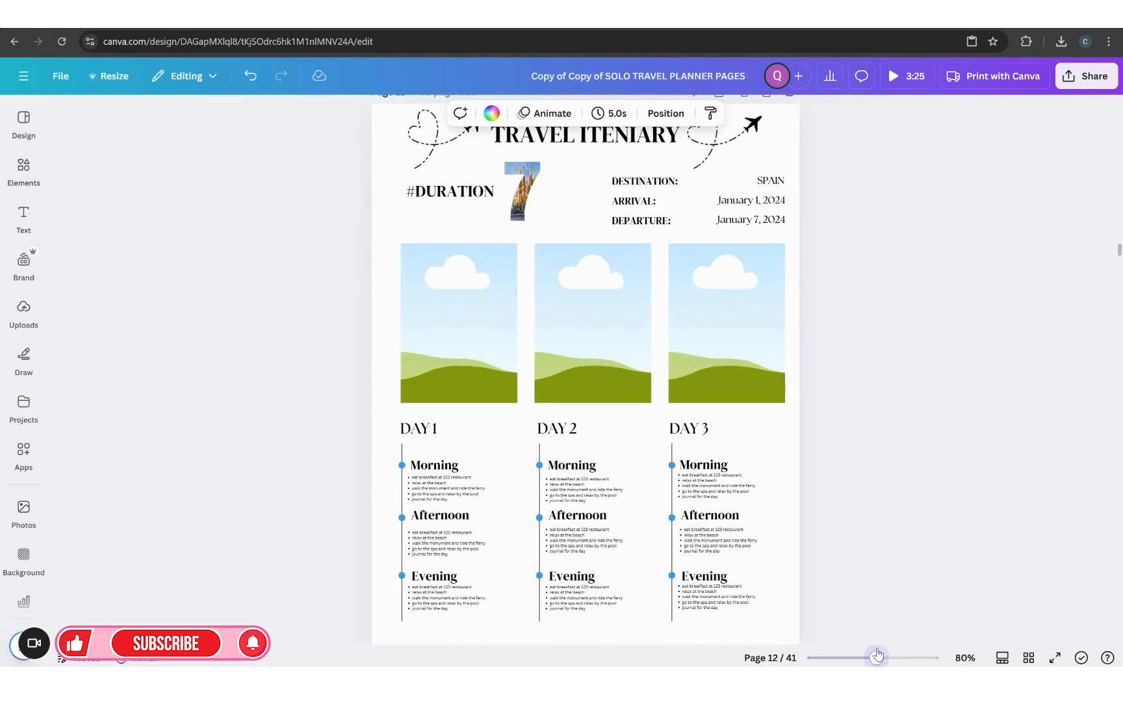
left_click(777, 181)
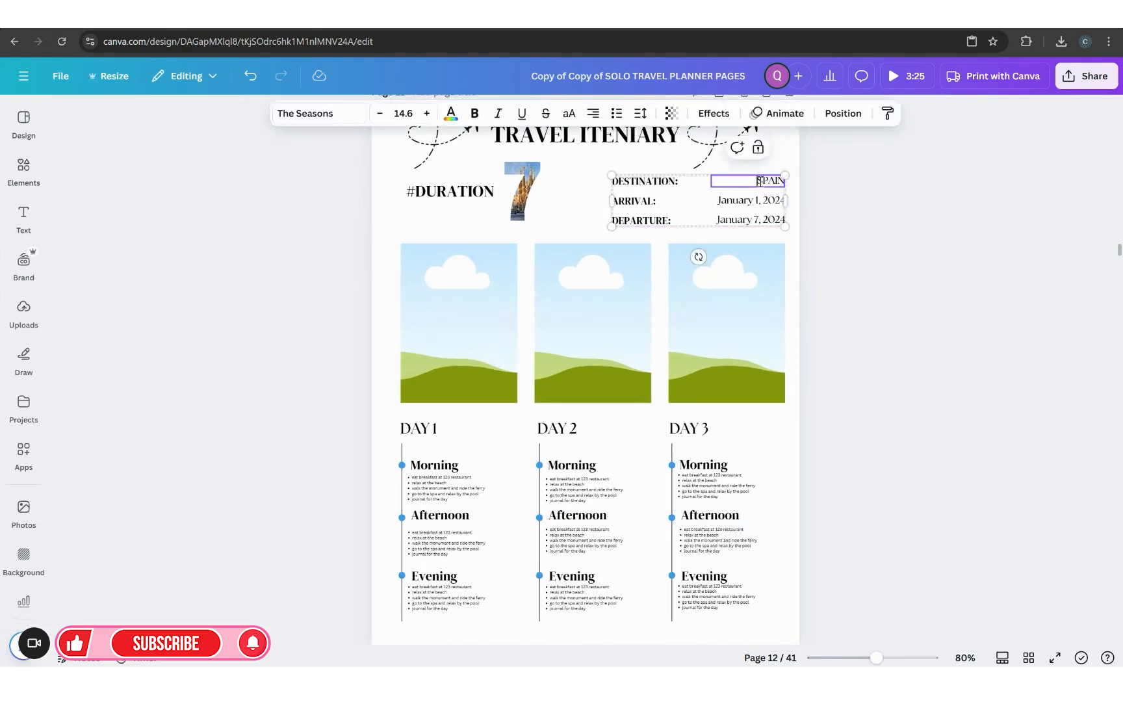
left_click_drag(759, 181, 780, 178)
left_click(773, 182)
key("BackSpace")
type("ICELAND")
key("BackSpace")
left_click(897, 251)
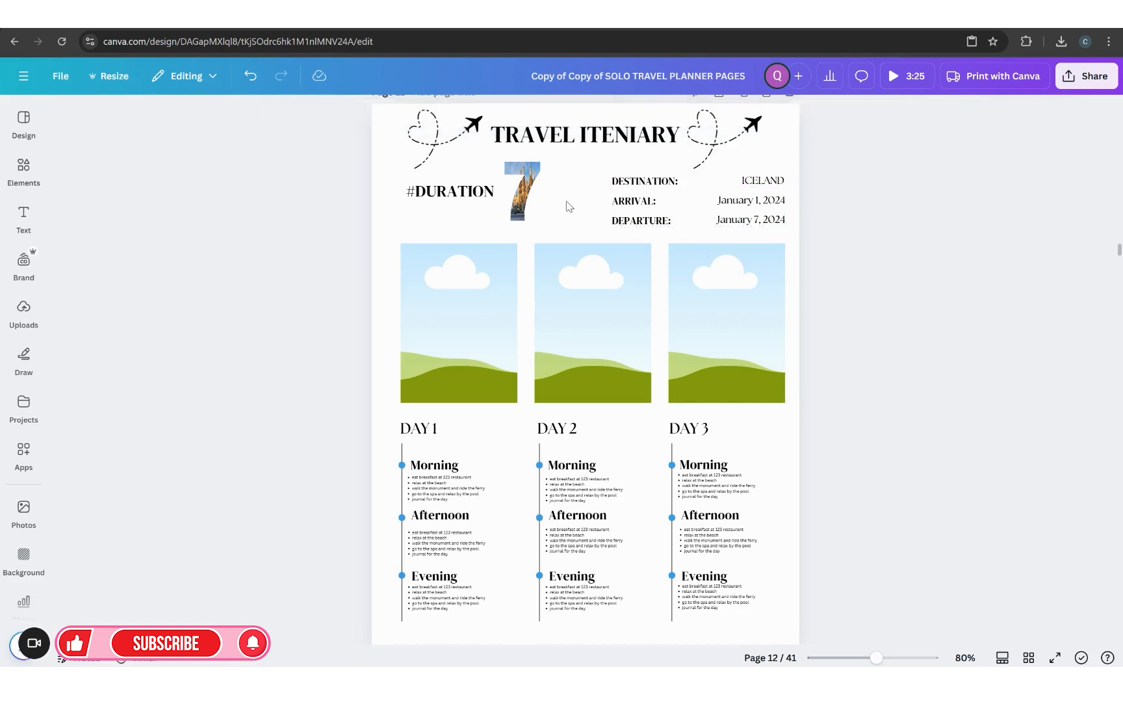
Check the photo-filled number 7 beside #DURATION, and duplicate the travel itinerary page.
left_click(528, 212)
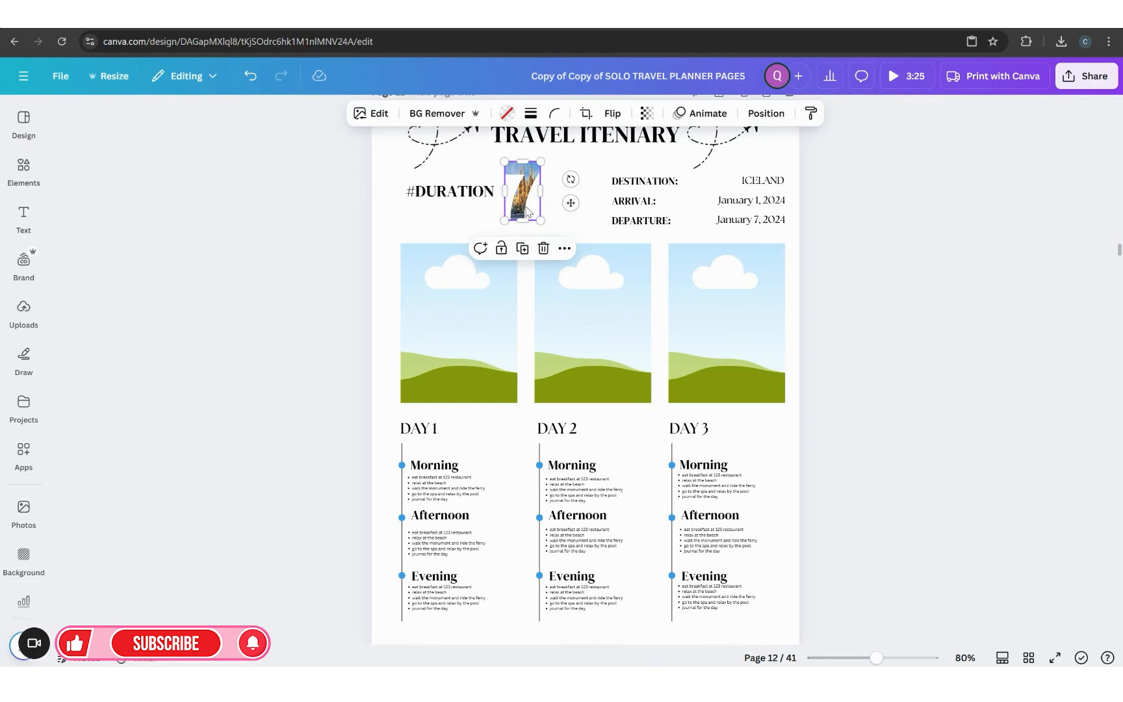
left_click(897, 341)
scroll(812, 260, "up", 1)
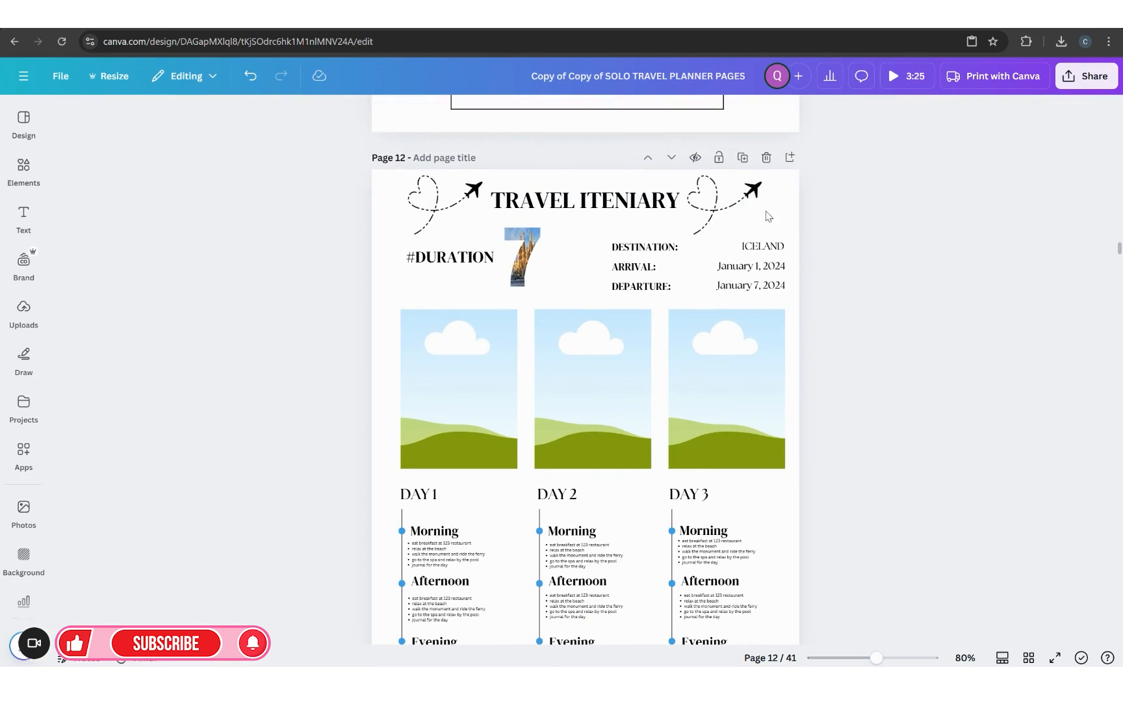
left_click(743, 158)
Change the first day heading on the duplicated itinerary page to DAY 4.
left_click(444, 496)
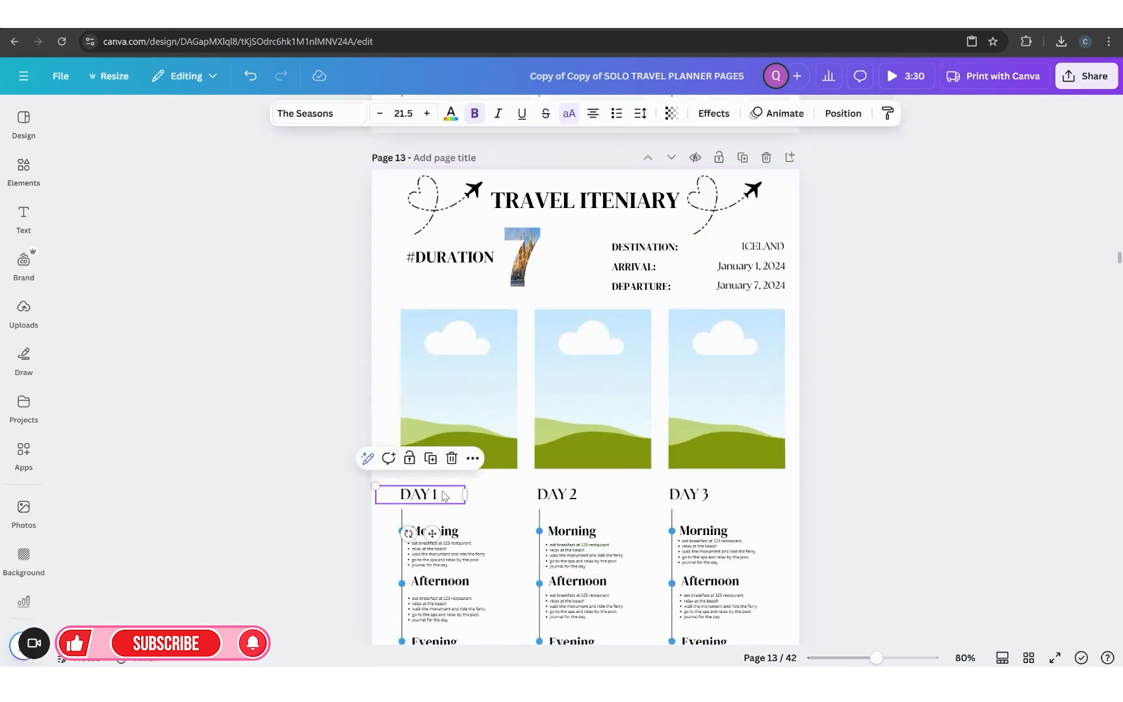
double_click(443, 494)
left_click(442, 492)
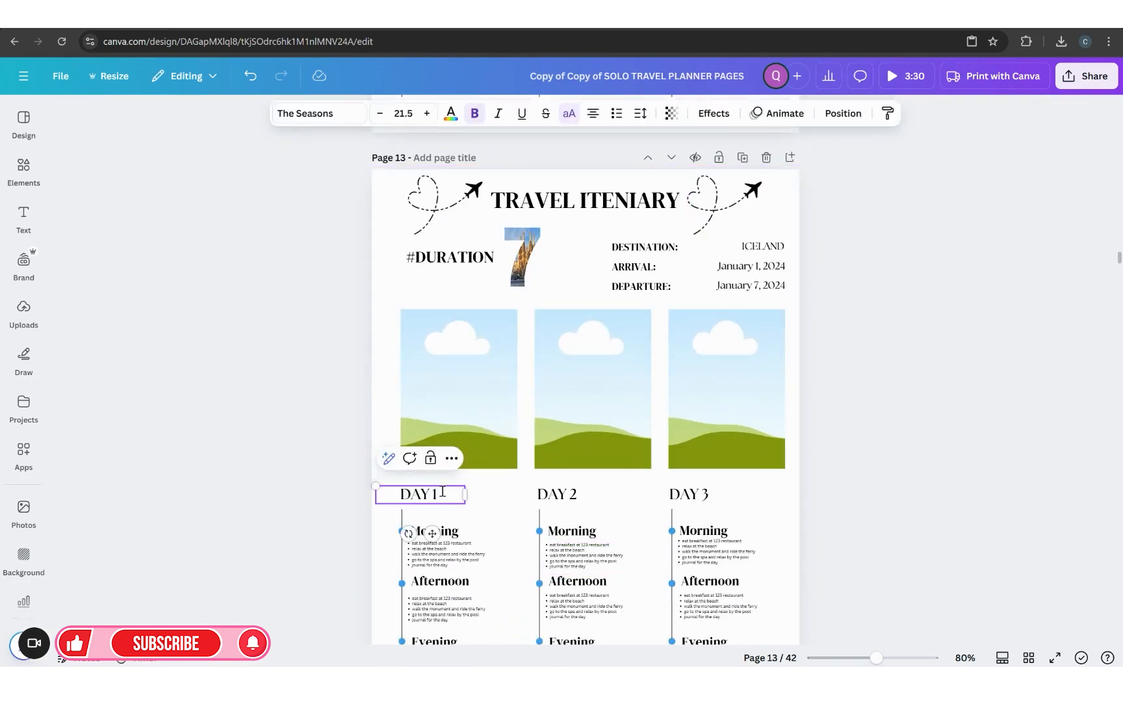
key("BackSpace")
type("4")
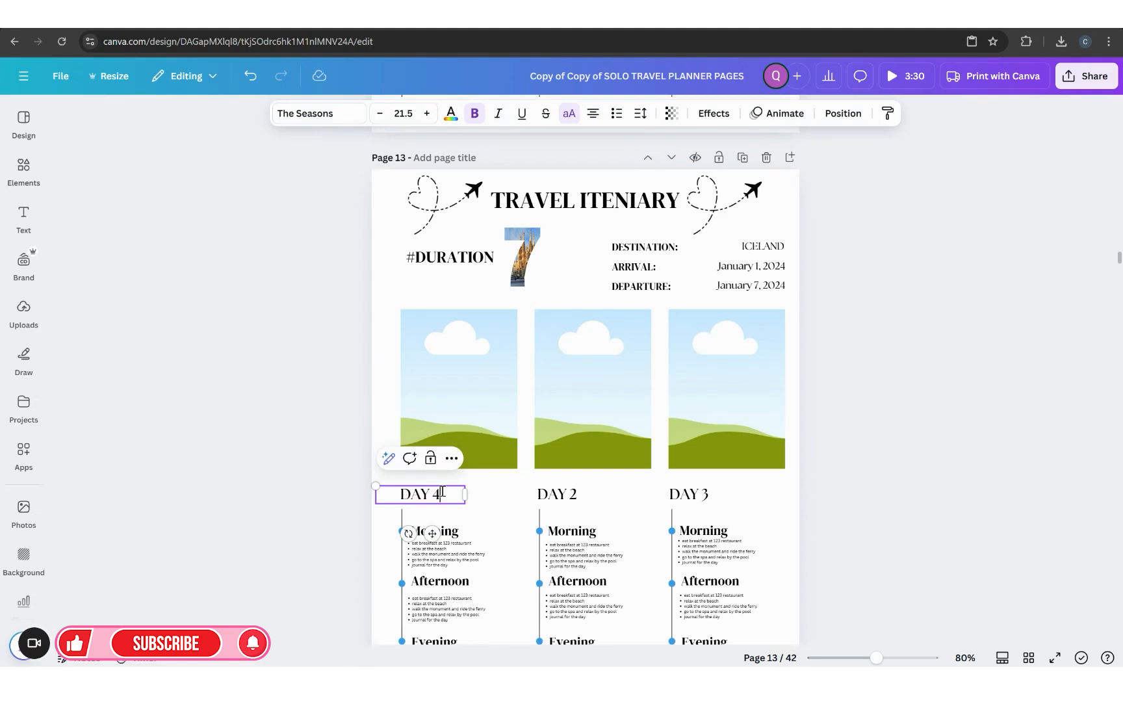
Change the second and third day headings on the duplicated itinerary page to DAY 5 and DAY 6.
double_click(561, 492)
left_click(589, 495)
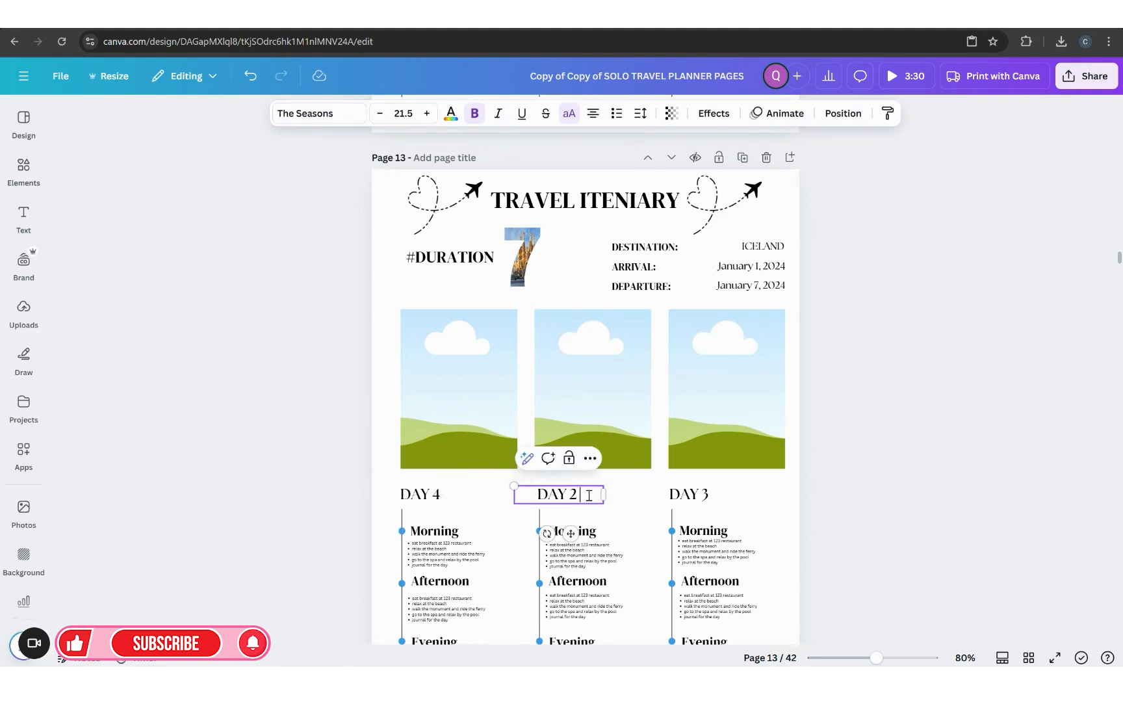
key("BackSpace")
type("5")
double_click(706, 497)
left_click(711, 496)
key("BackSpace")
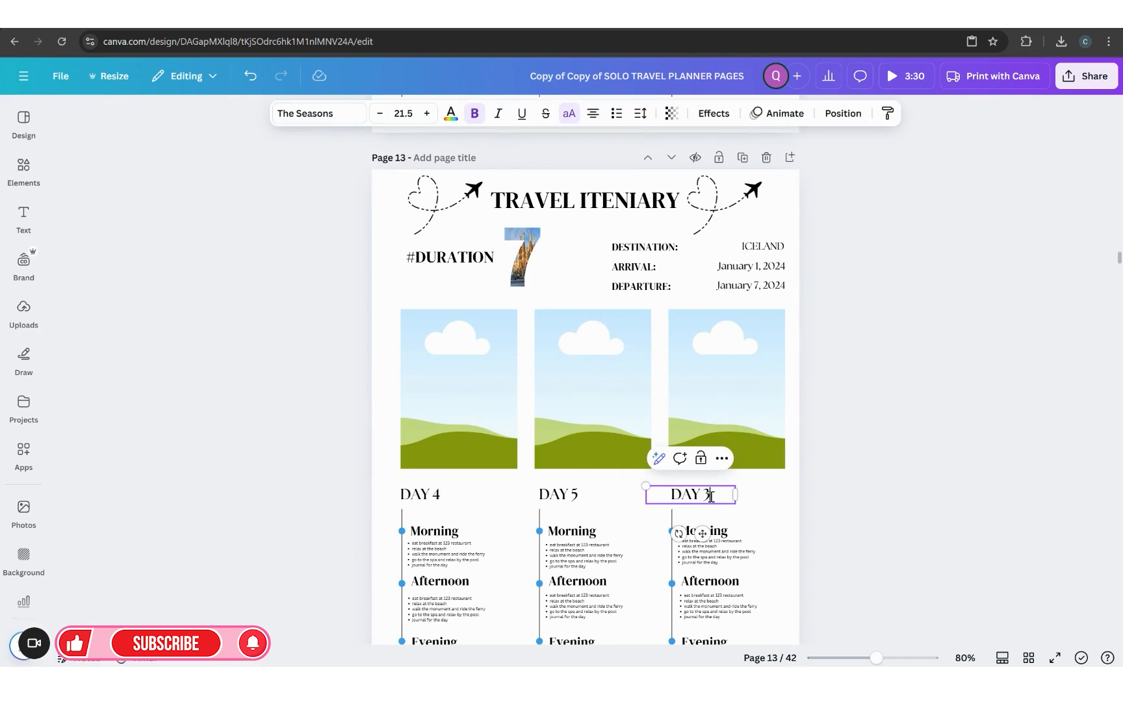
type("6")
left_click(880, 459)
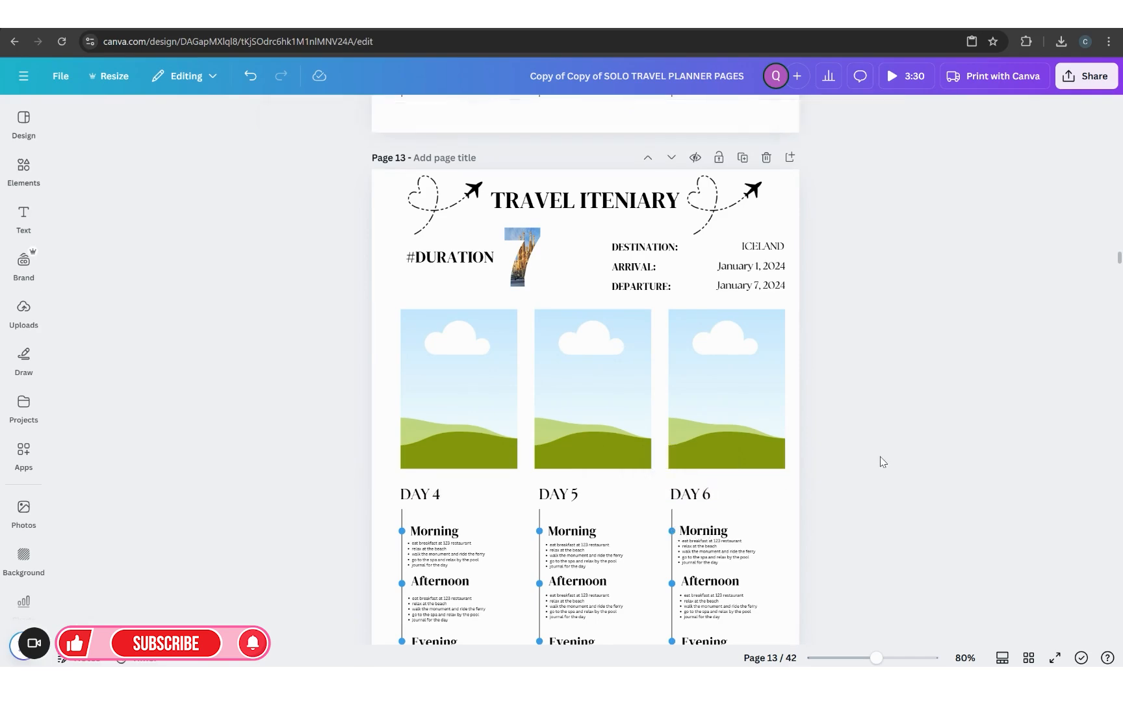
scroll(881, 460, "down", 2)
scroll(882, 465, "up", 10)
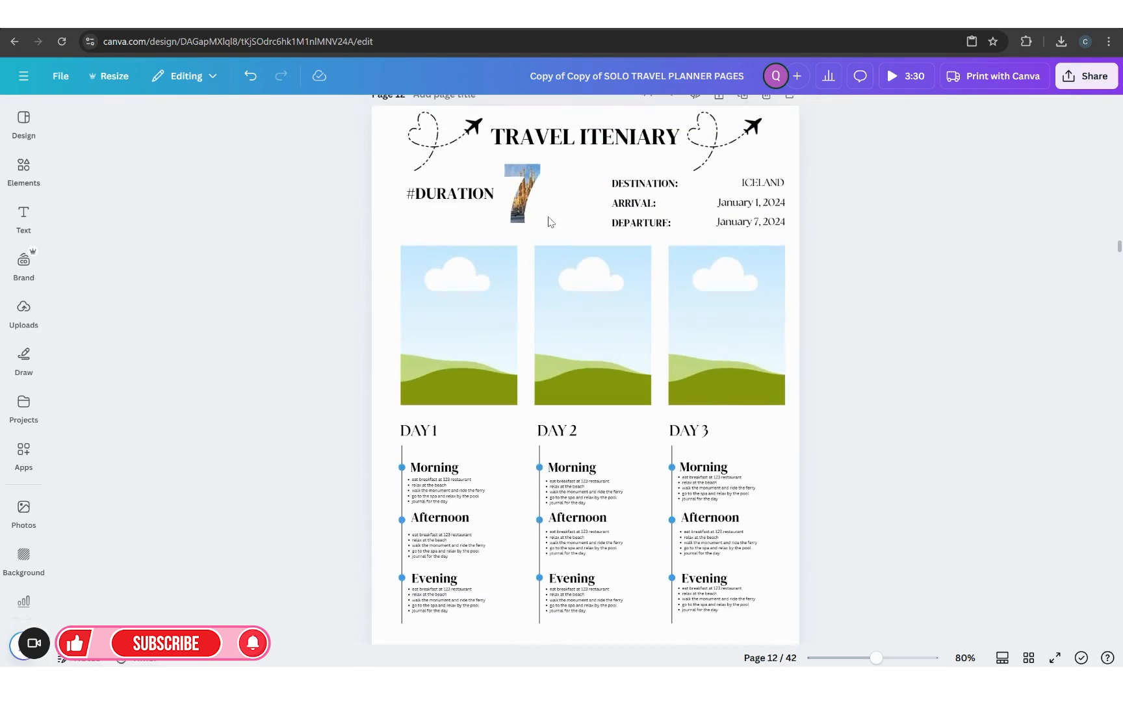
Compare the DAY 1–3 and DAY 4–6 itinerary pages, and search the photo library for ICELAND.
left_click(527, 194)
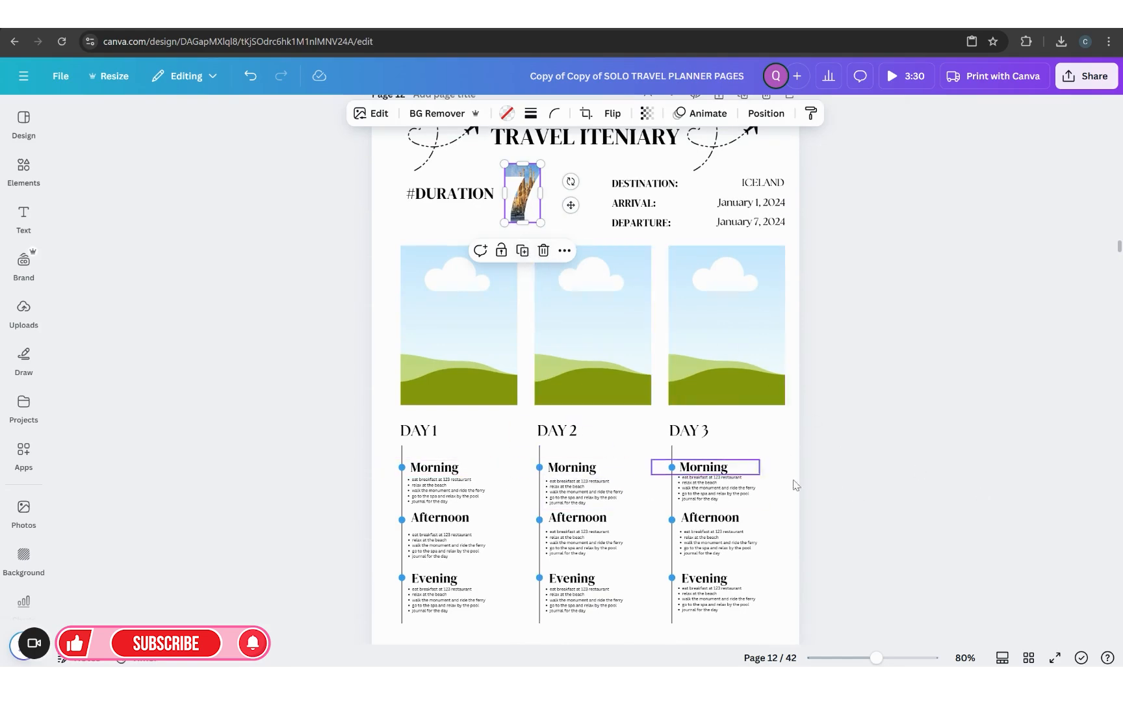
scroll(715, 494, "down", 5)
scroll(723, 497, "down", 4)
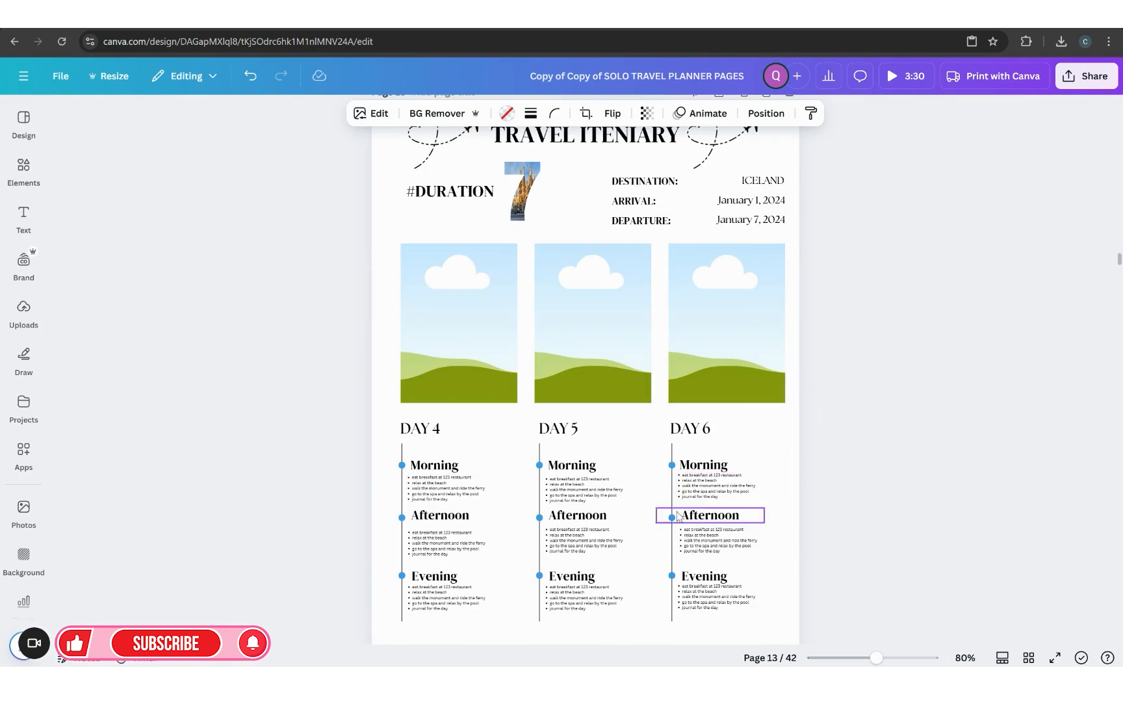
scroll(670, 464, "up", 8)
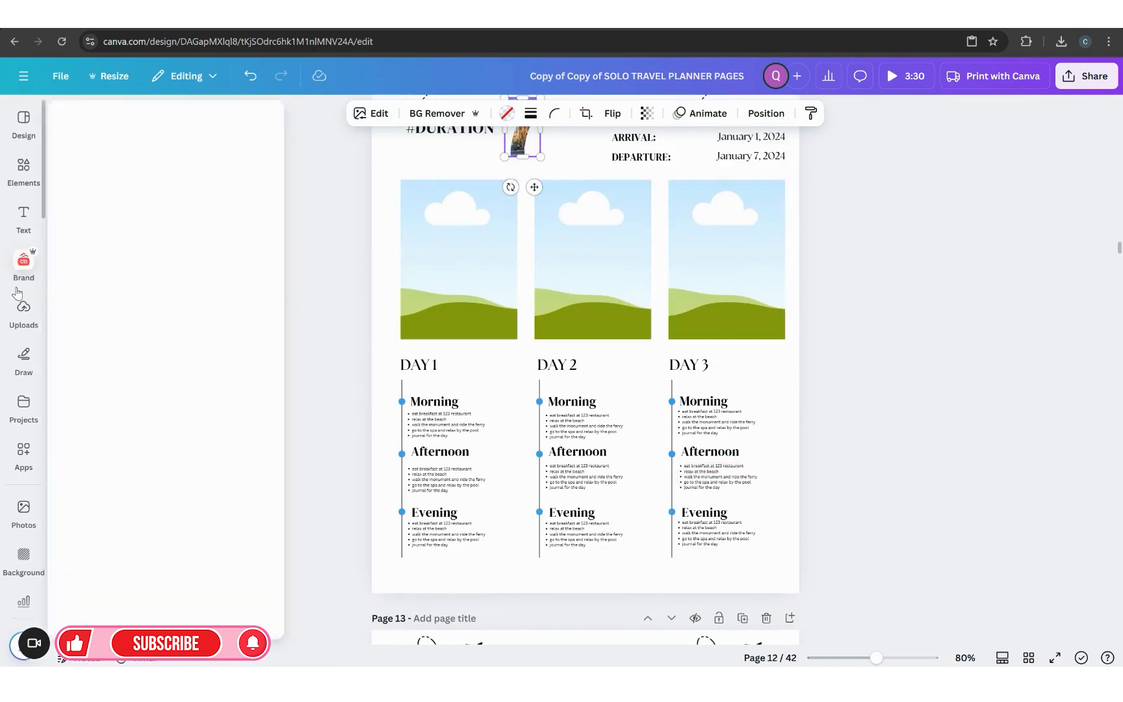
left_click(24, 455)
left_click(23, 511)
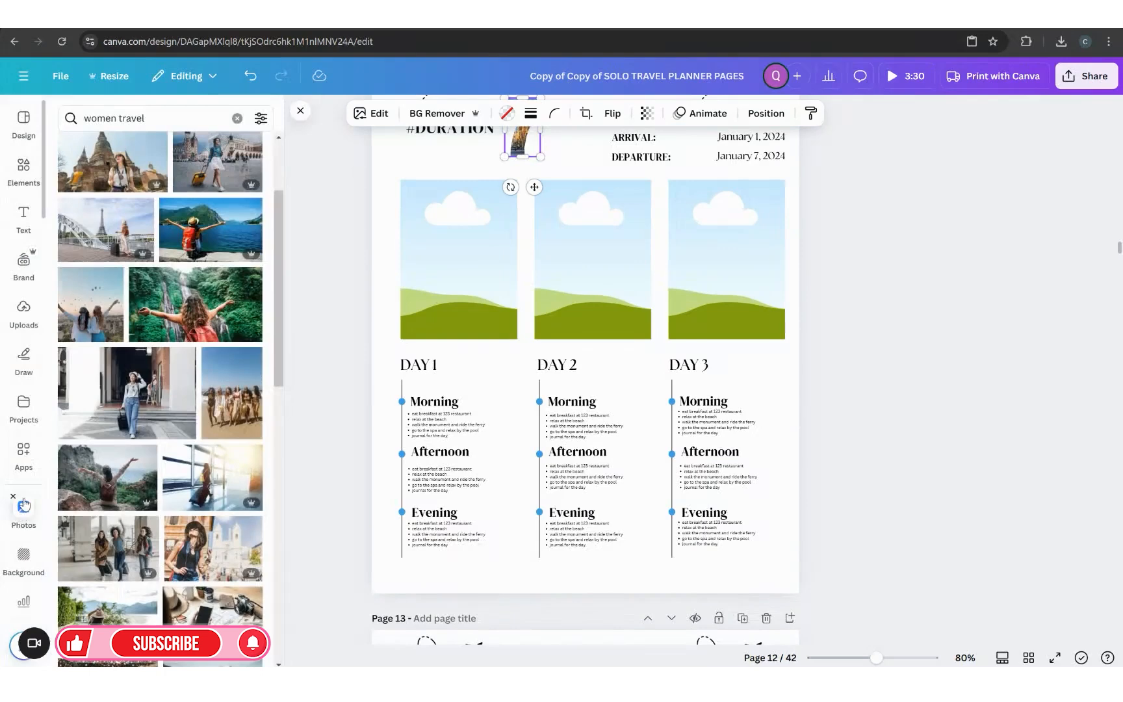
left_click(191, 117)
type("ICELAND")
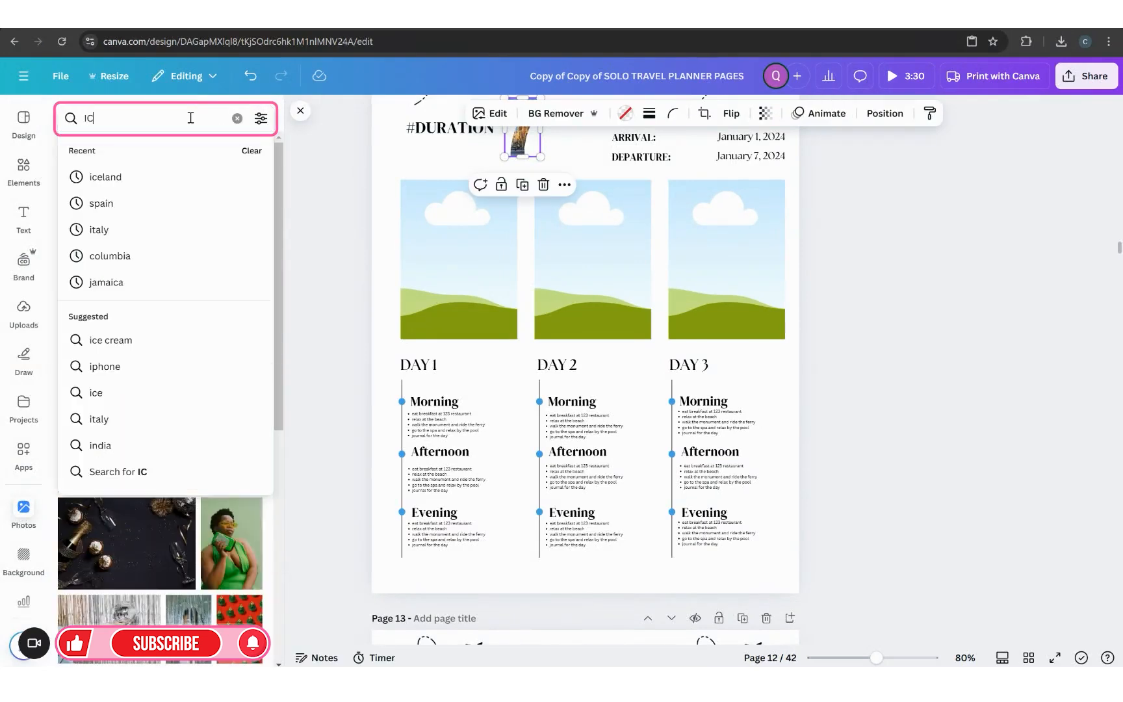
key("Return")
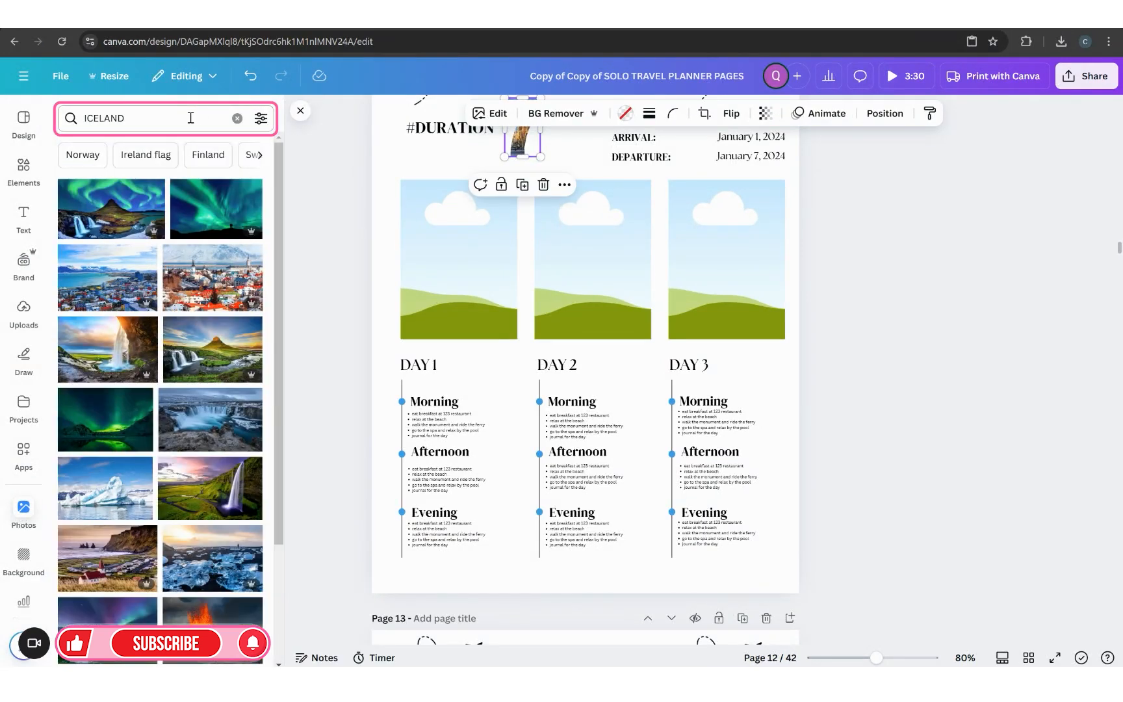
Place the green aurora church photo in the DAY 1 frame on page 12, and replace it with the pink aurora mountain photo.
scroll(99, 422, "down", 2)
scroll(100, 422, "down", 6)
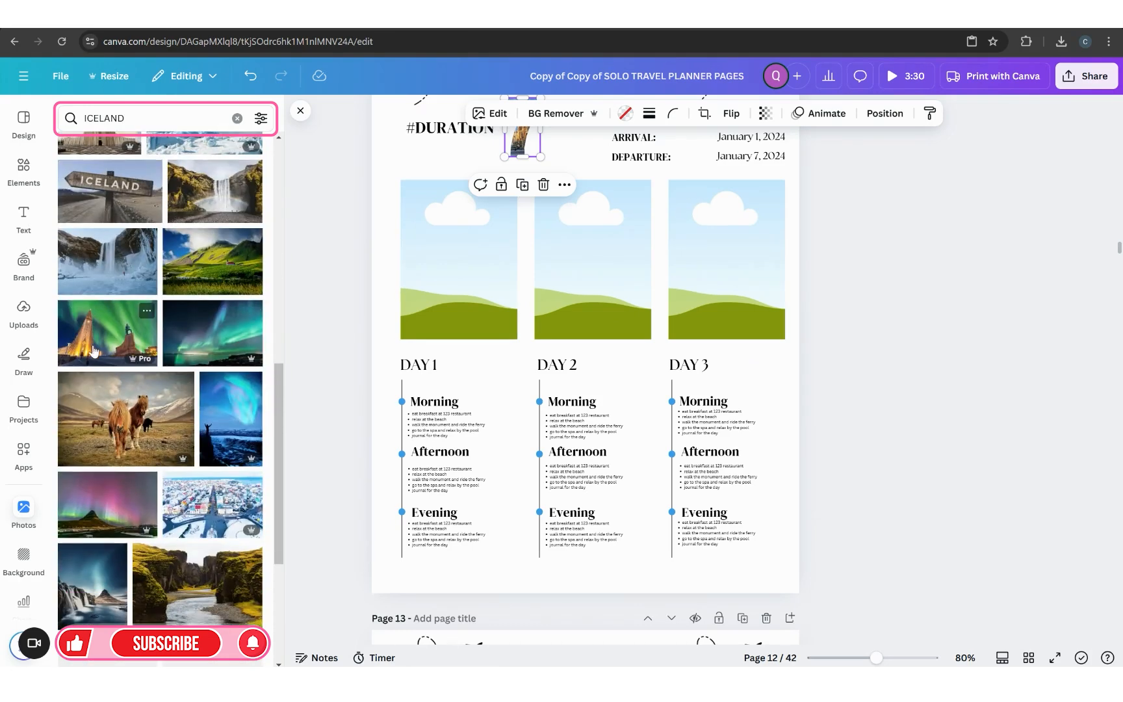
left_click_drag(144, 310, 494, 260)
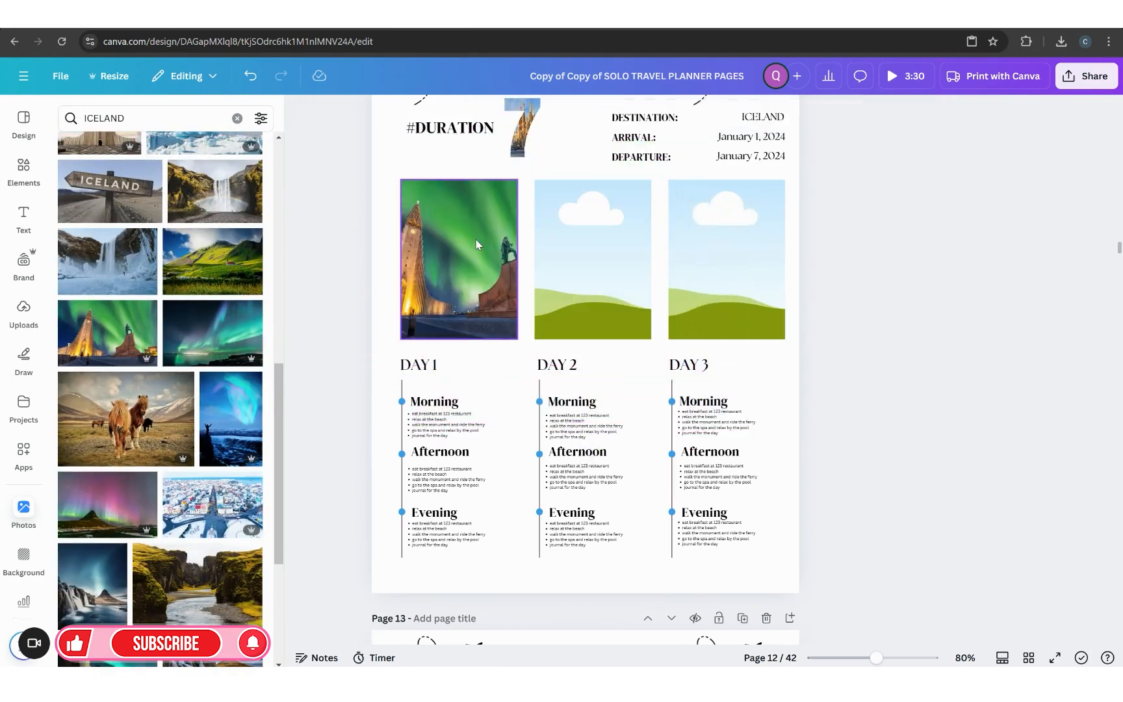
scroll(108, 423, "down", 1)
left_click(107, 437)
left_click_drag(533, 365, 456, 272)
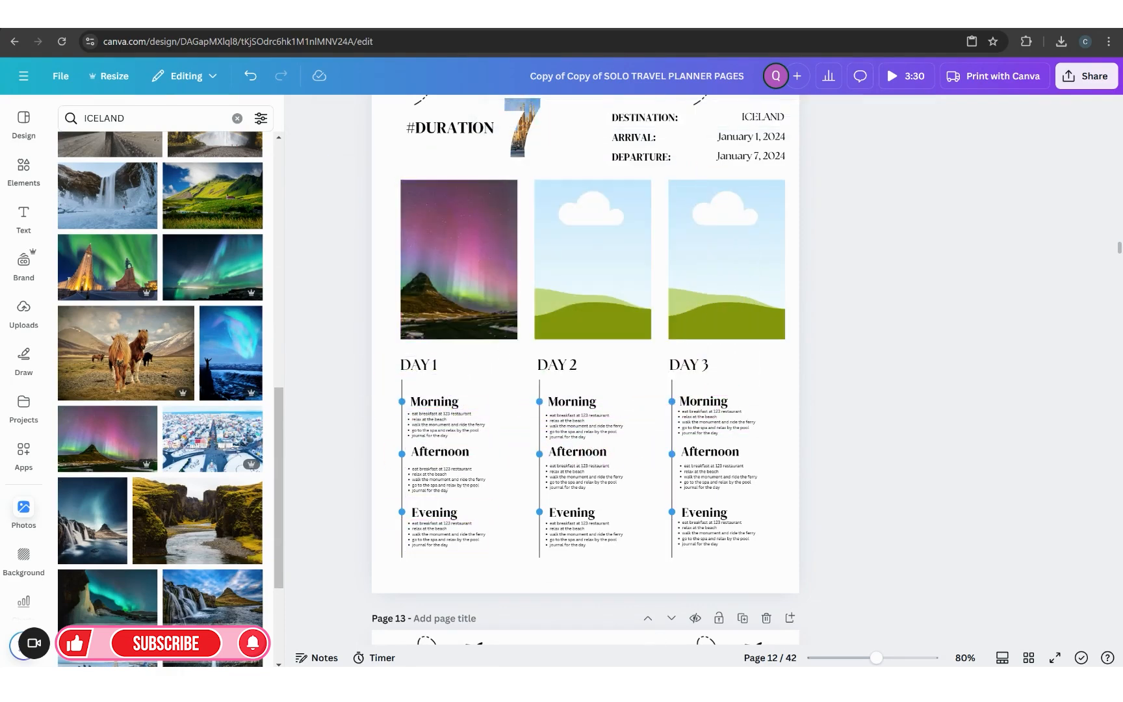
Examine the DAY 1 morning activity list up close, and zoom back out to 63% to view all of page 12.
scroll(446, 492, "up", 5)
left_click(394, 454)
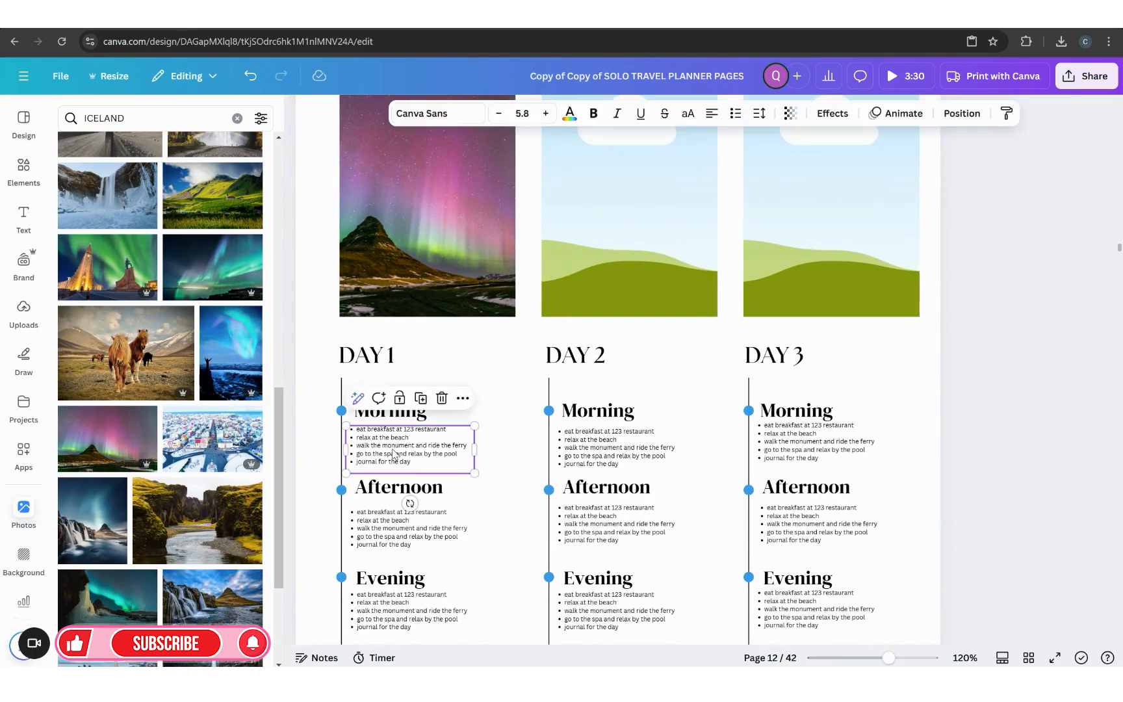
left_click(300, 111)
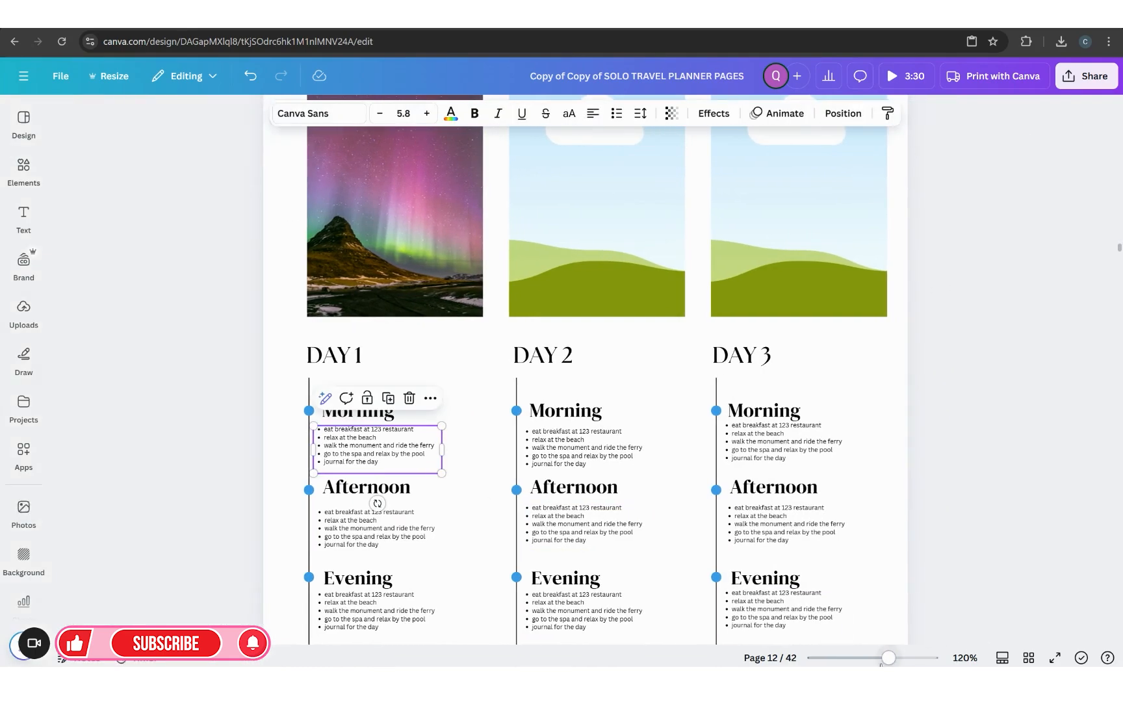
left_click_drag(886, 658, 868, 658)
scroll(747, 547, "up", 2)
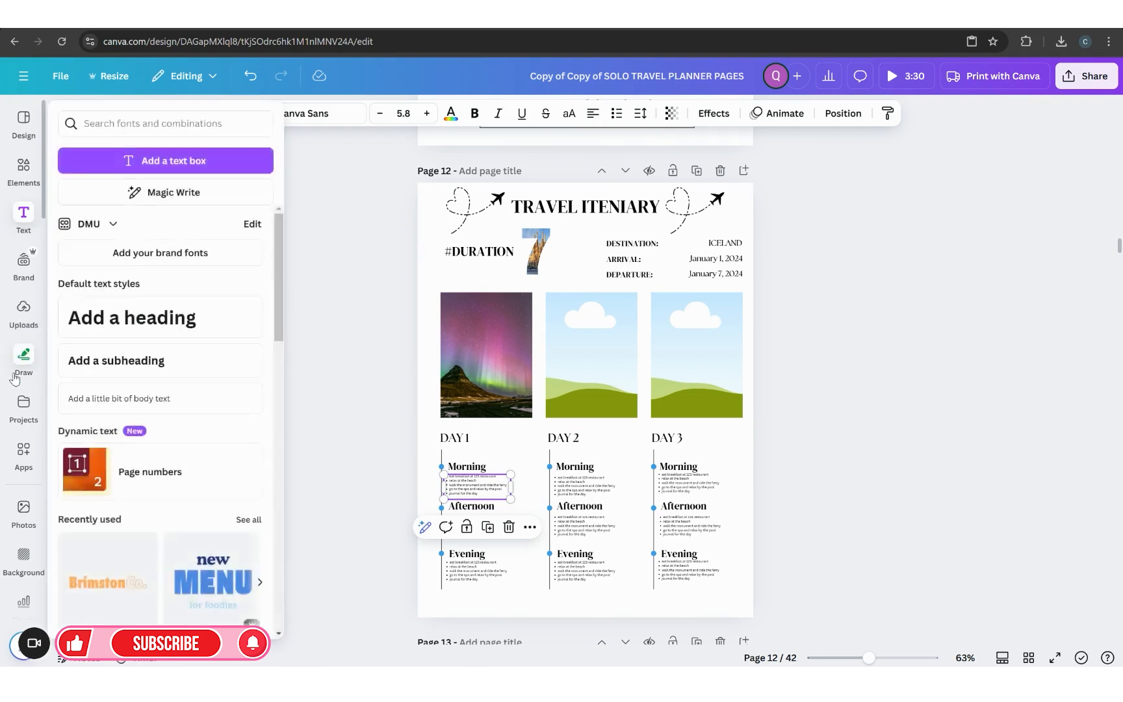
Fill the DAY 2 frame with the photo of a person under a blue aurora and the DAY 3 frame with the calm blue lake photo.
left_click(24, 508)
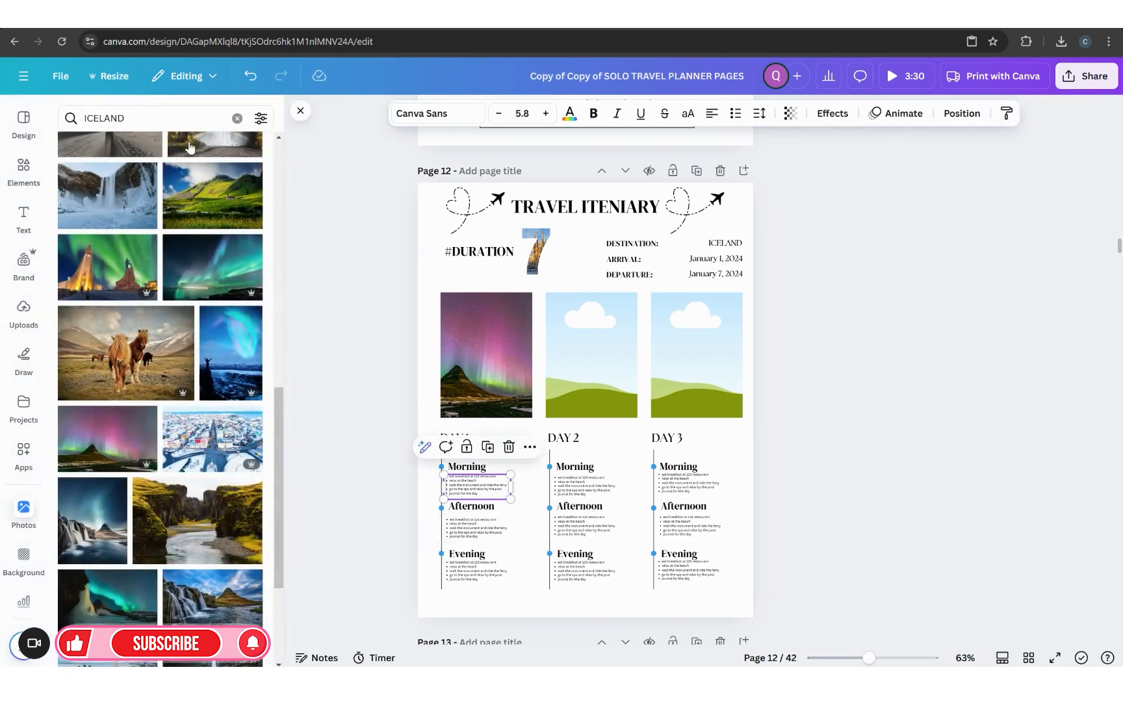
left_click_drag(229, 358, 592, 351)
scroll(120, 356, "down", 3)
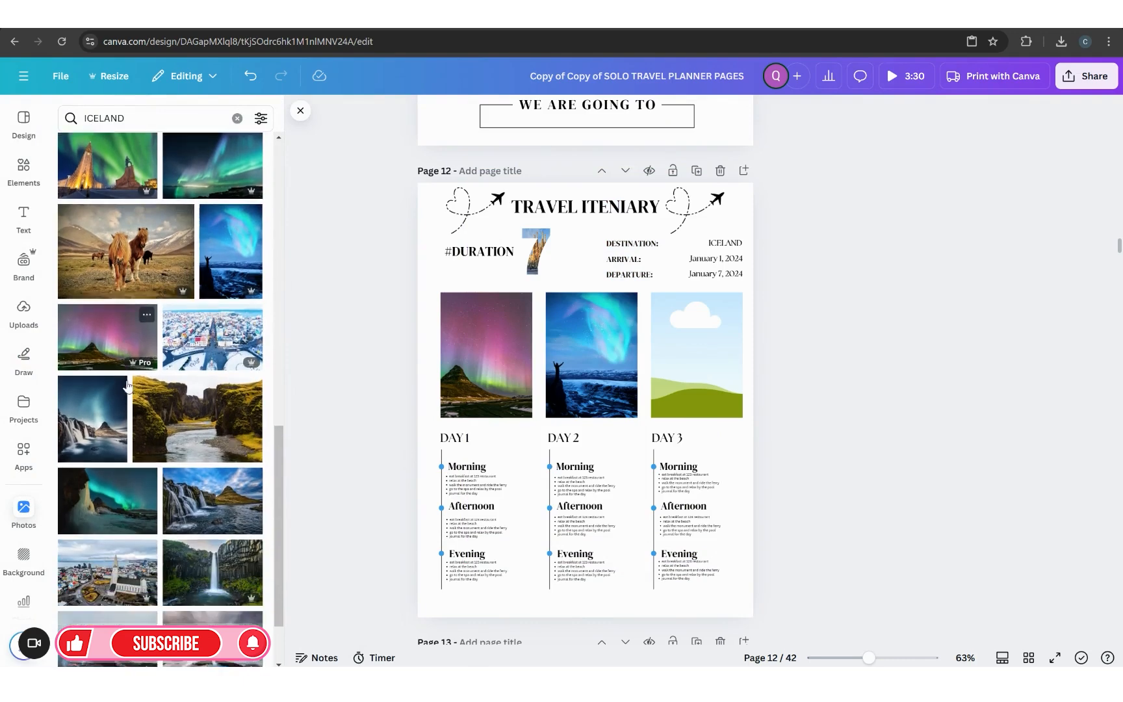
scroll(108, 423, "down", 5)
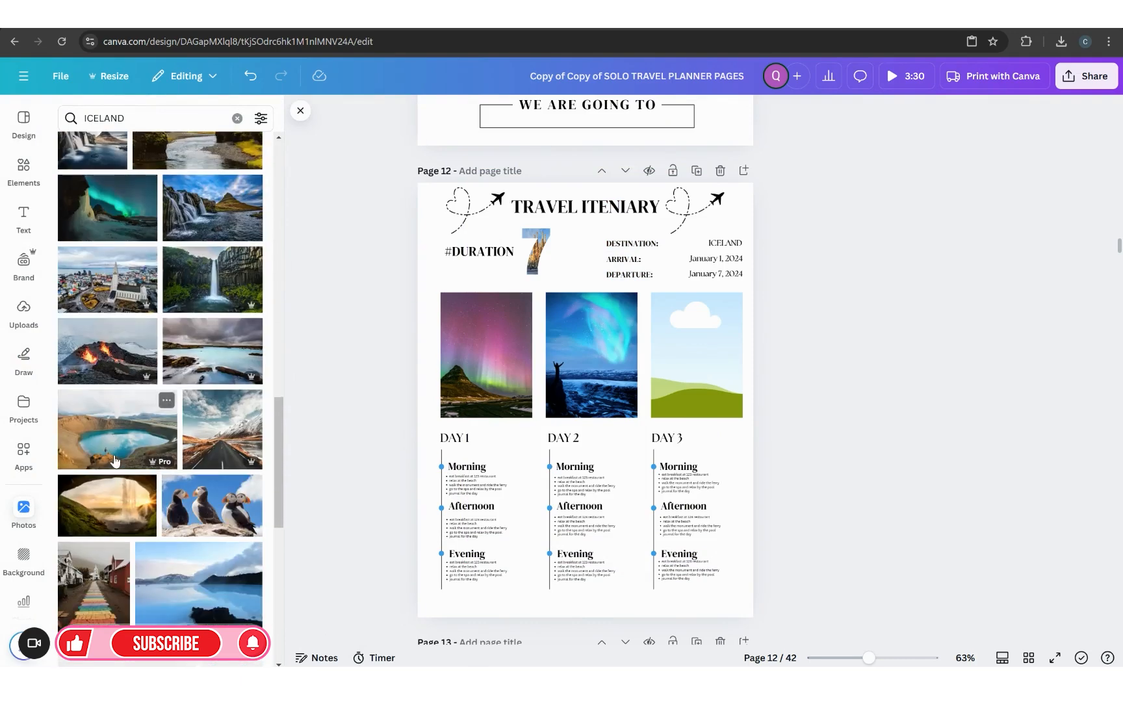
left_click(256, 497)
left_click_drag(594, 413, 697, 356)
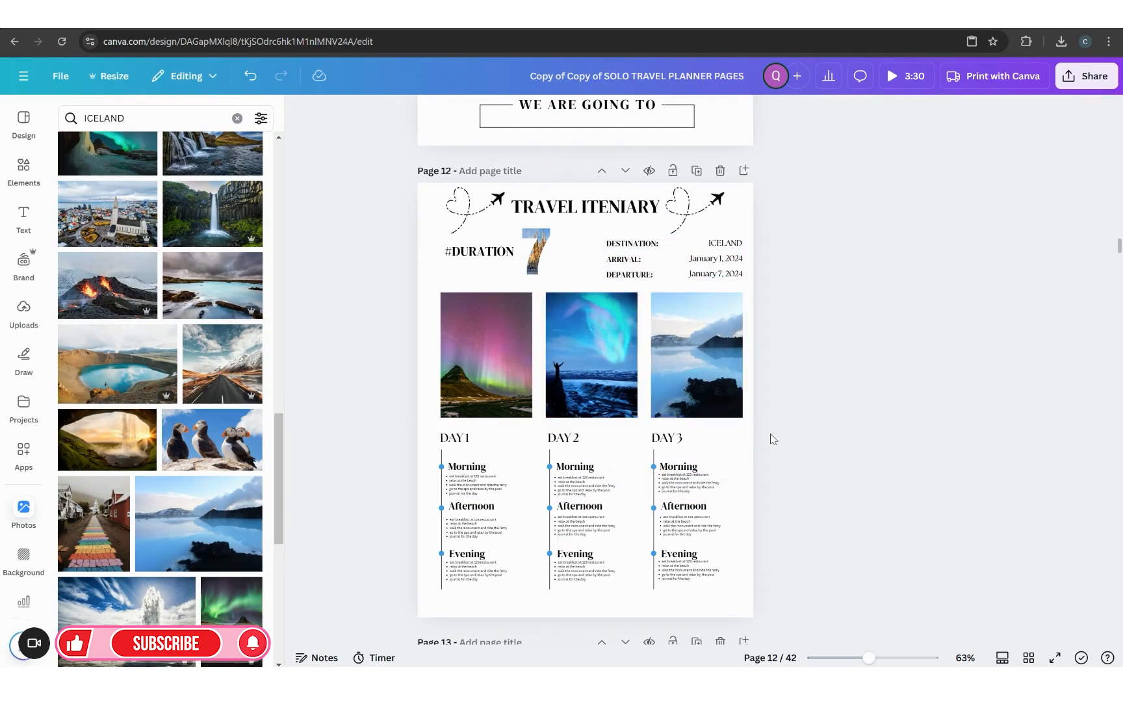
Fill the number 7 beside #DURATION on page 12 with the turquoise crater lake photo.
scroll(262, 483, "down", 1)
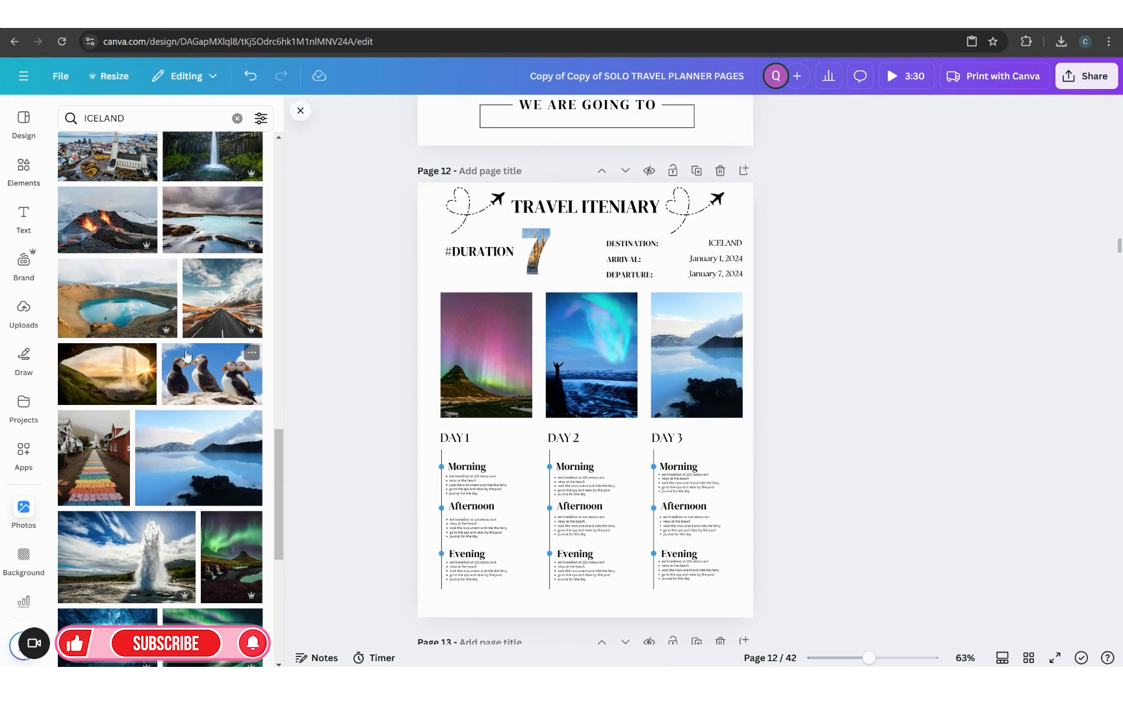
left_click_drag(166, 270, 559, 247)
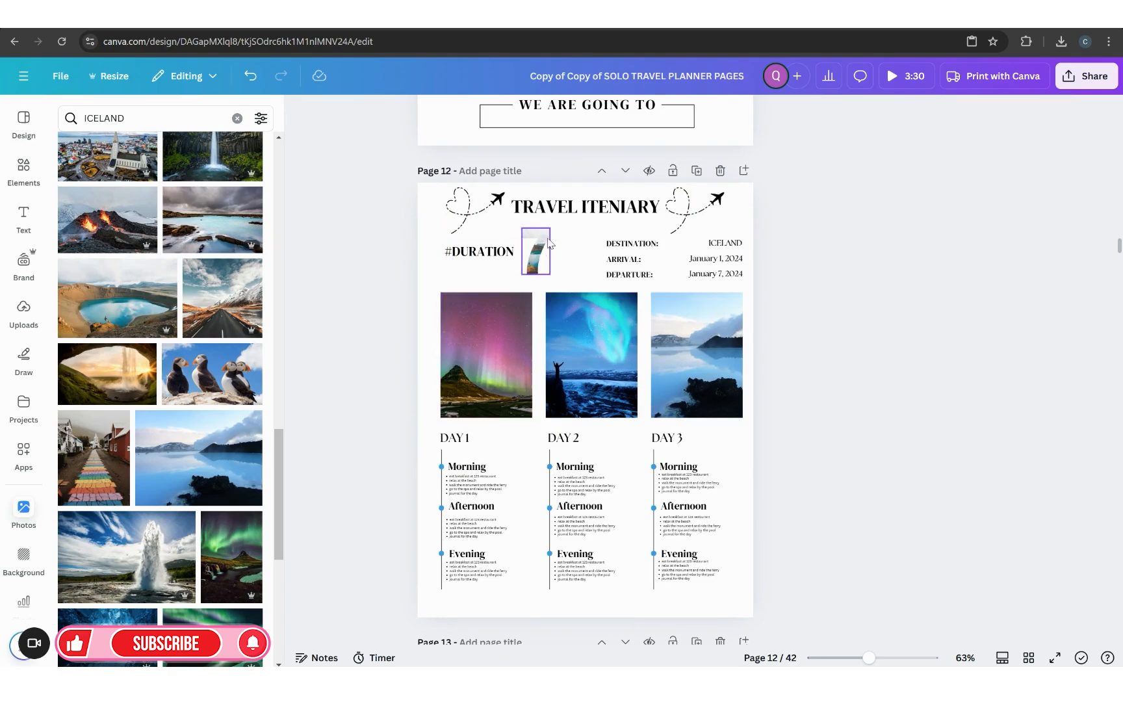
scroll(755, 548, "down", 2)
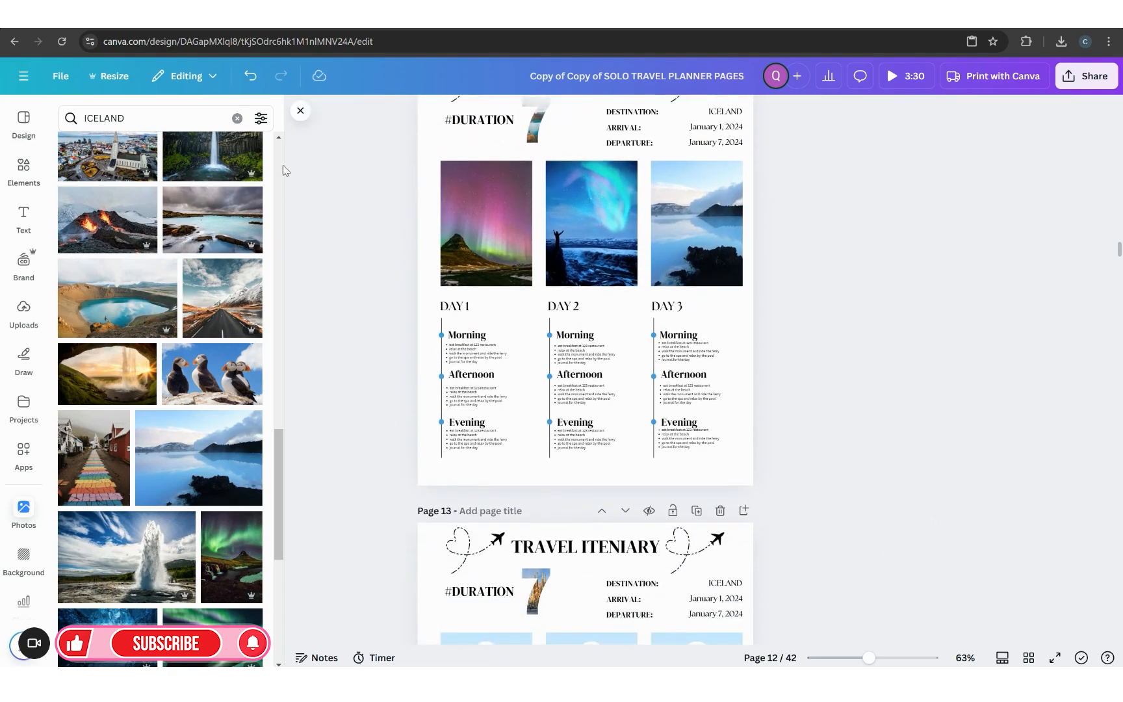
left_click(306, 116)
Zoom in to 89% on the page 14 TRAVEL OUTFIT INSPO layout and search the photo library for WINTER WOMEN TRAVEL.
scroll(624, 416, "down", 6)
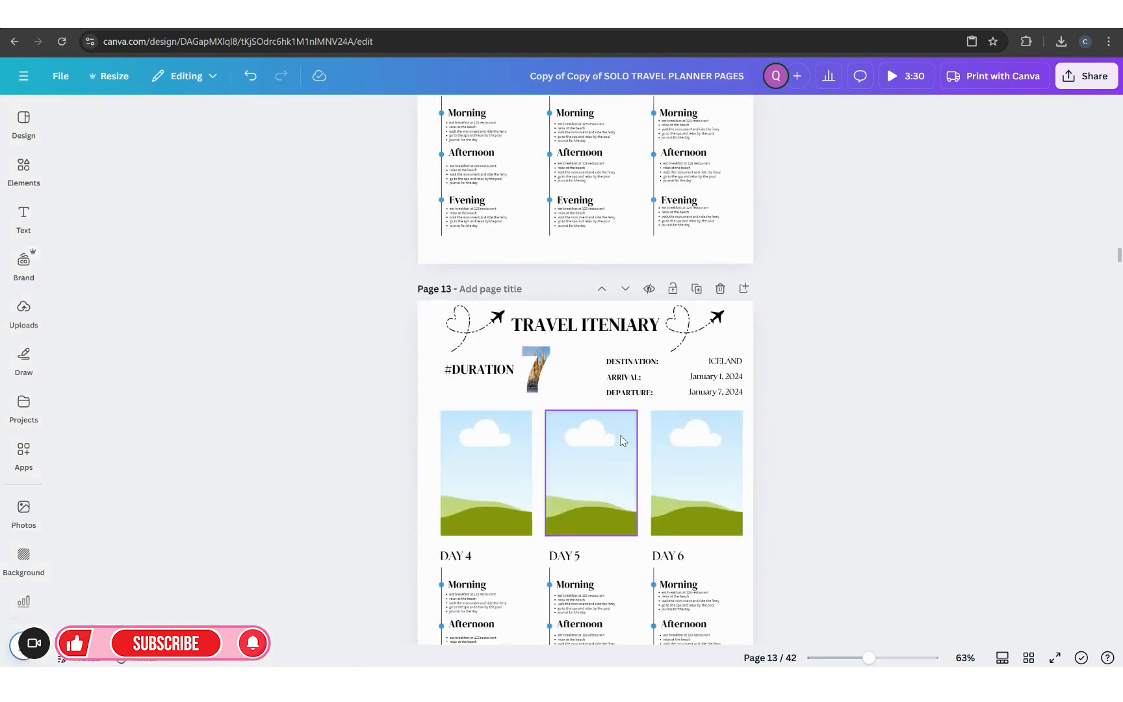
scroll(509, 382, "down", 6)
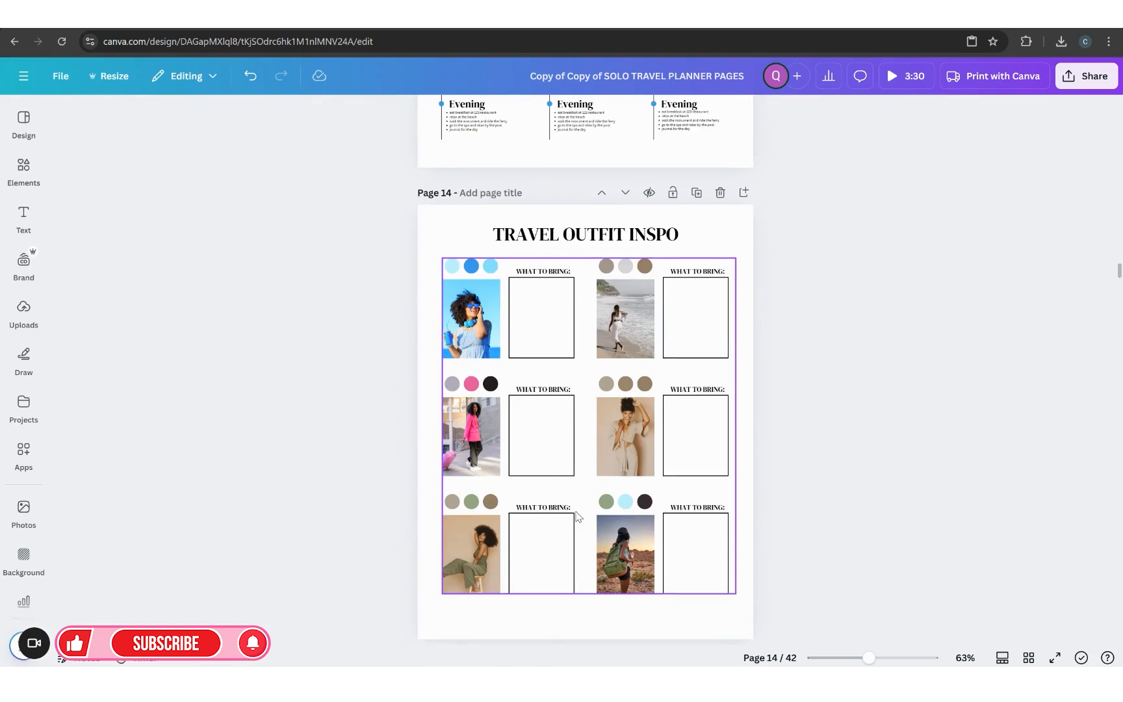
left_click_drag(878, 659, 880, 660)
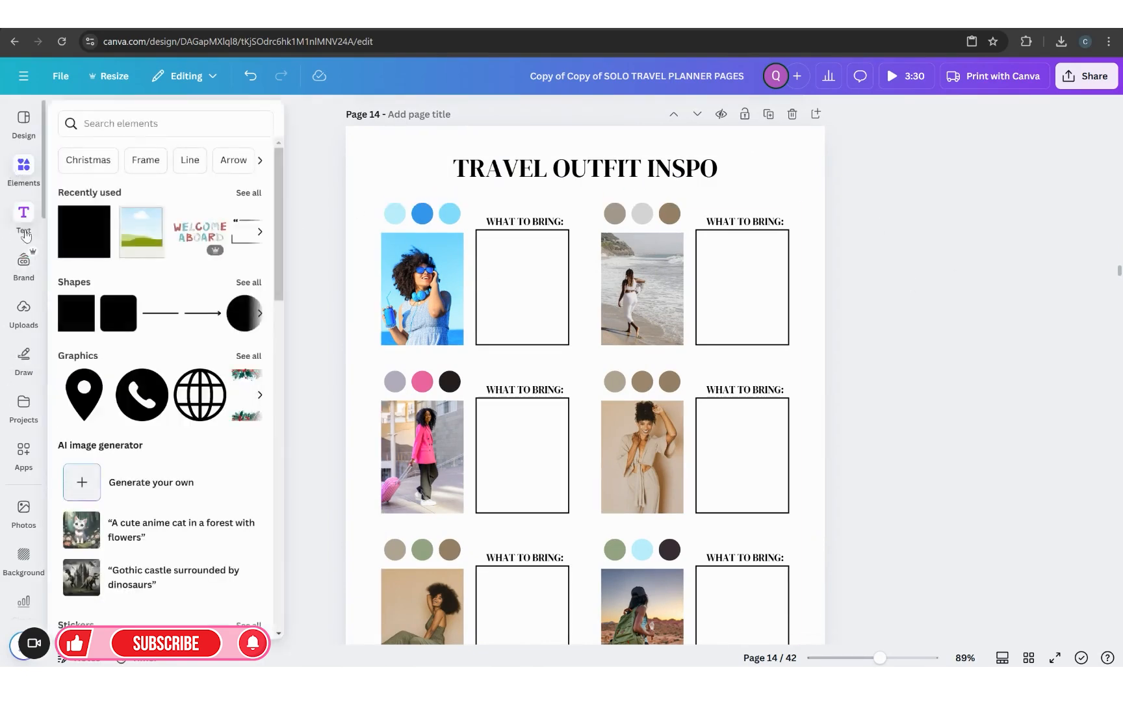
left_click(23, 511)
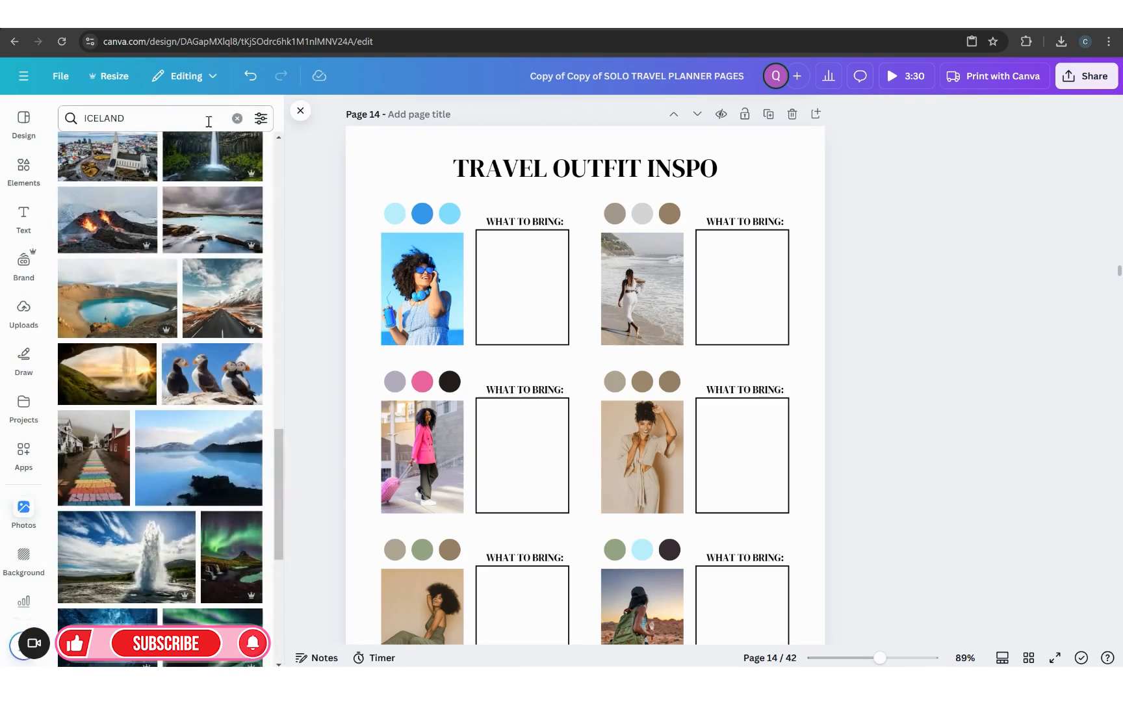
left_click(236, 119)
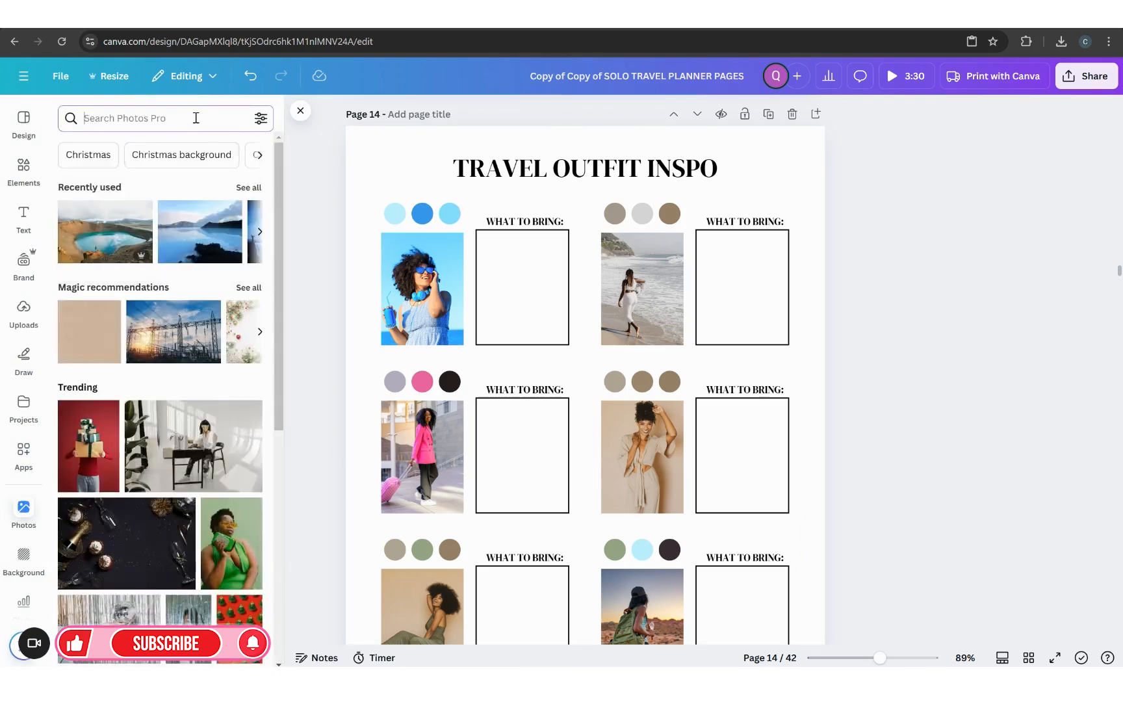
left_click(196, 118)
type("WINTER")
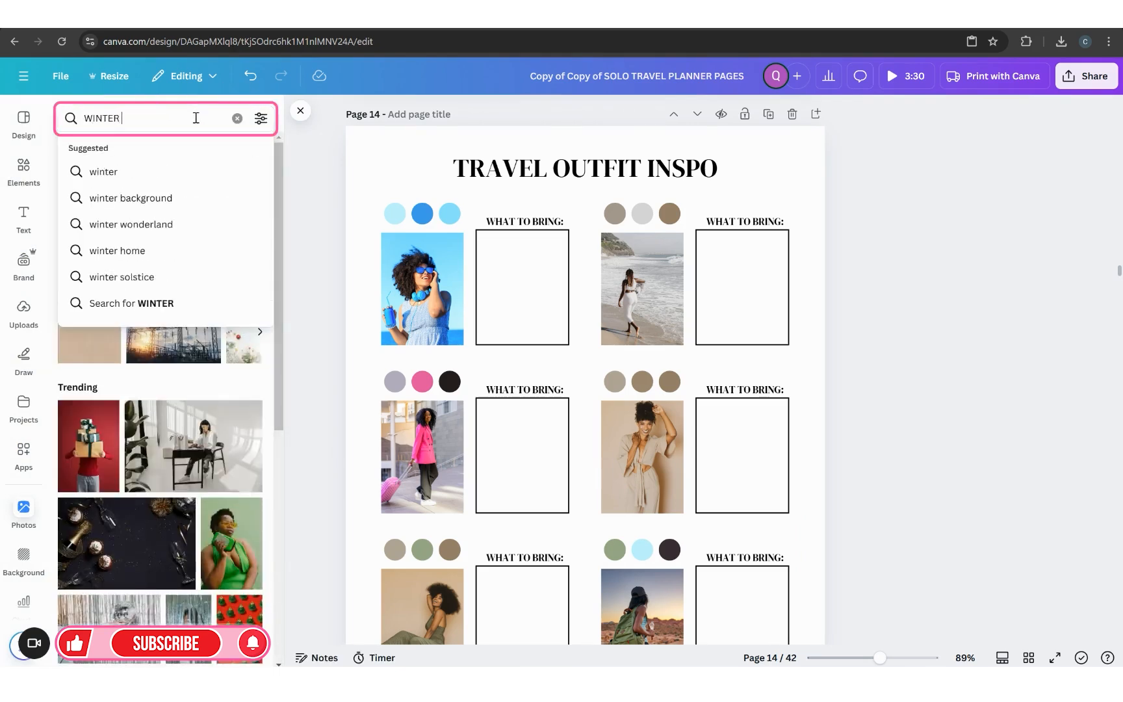
type(" WOMEN TRAVEL")
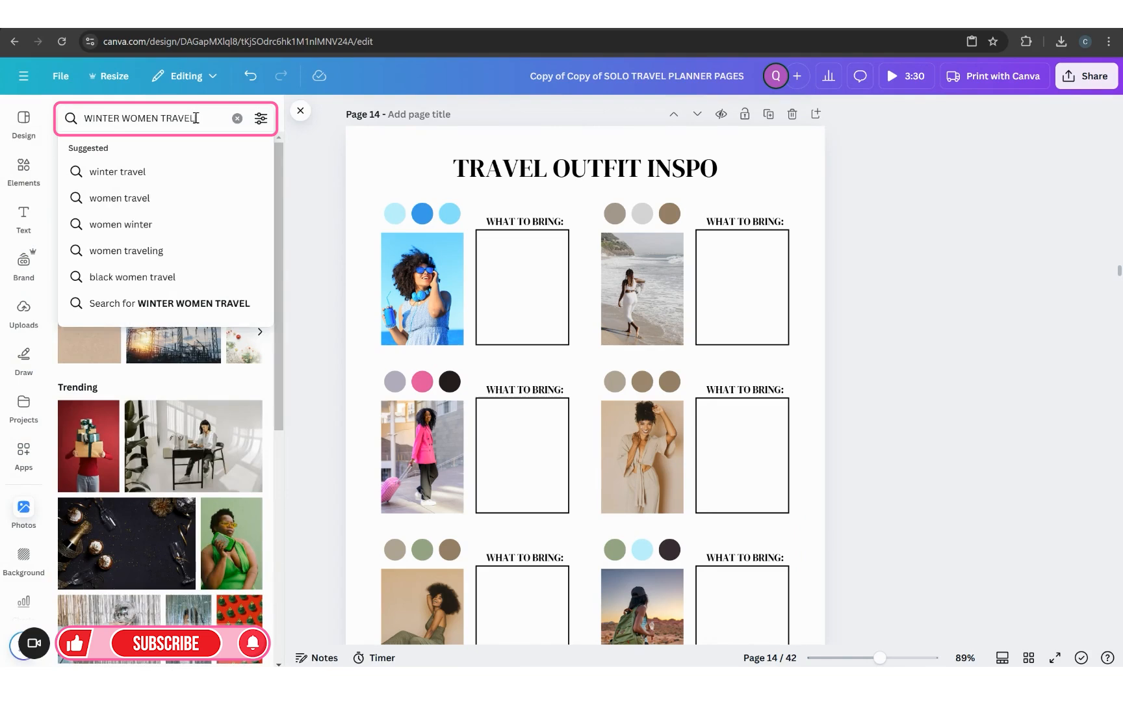
key("Return")
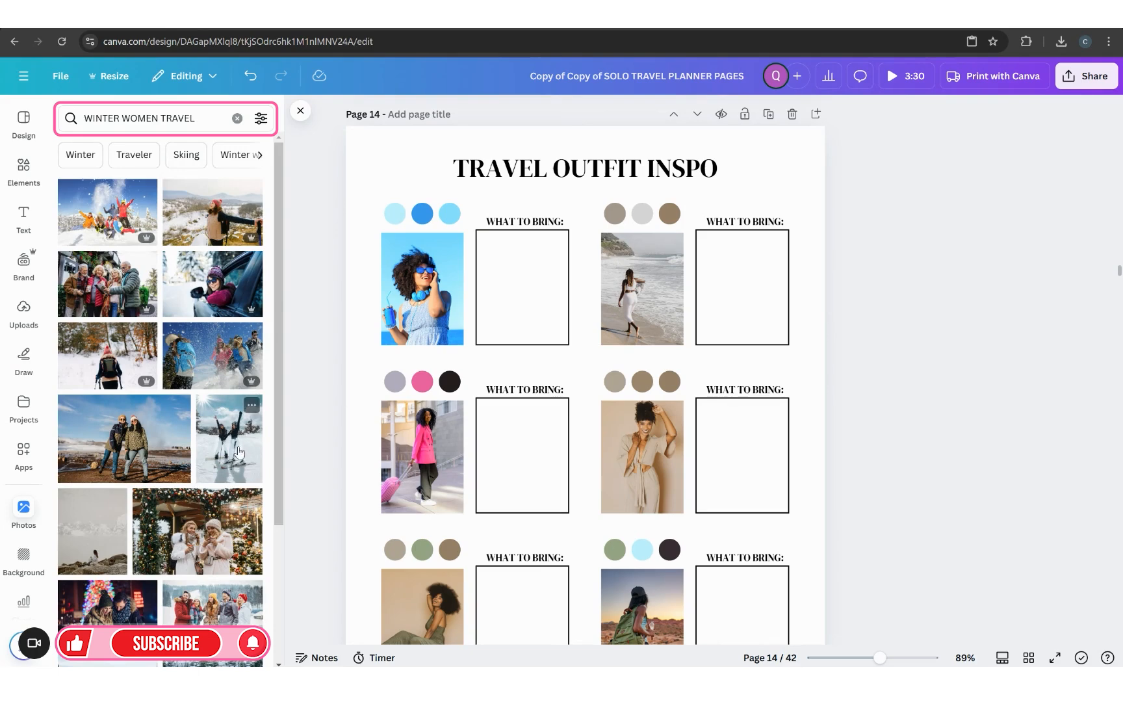
scroll(189, 436, "down", 6)
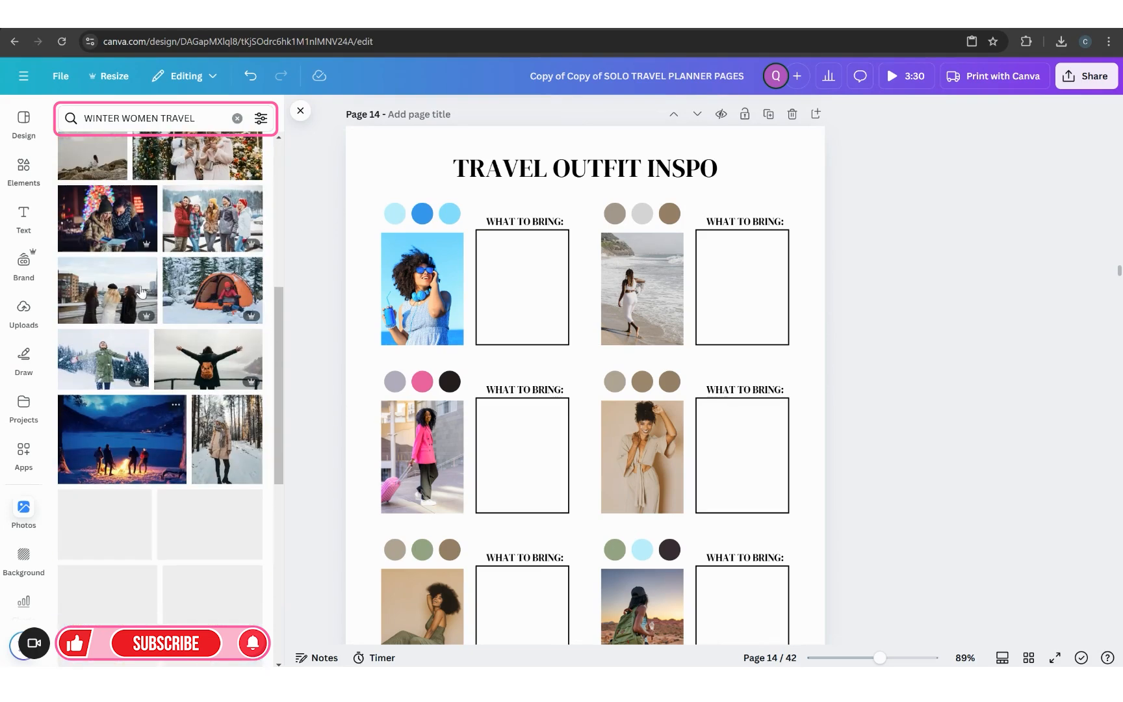
Change the photo search to WINTER WOMAN TRAVEL and replace the first outfit photo with the woman in a pink coat and grey beanie.
left_click(152, 119)
key("BackSpace")
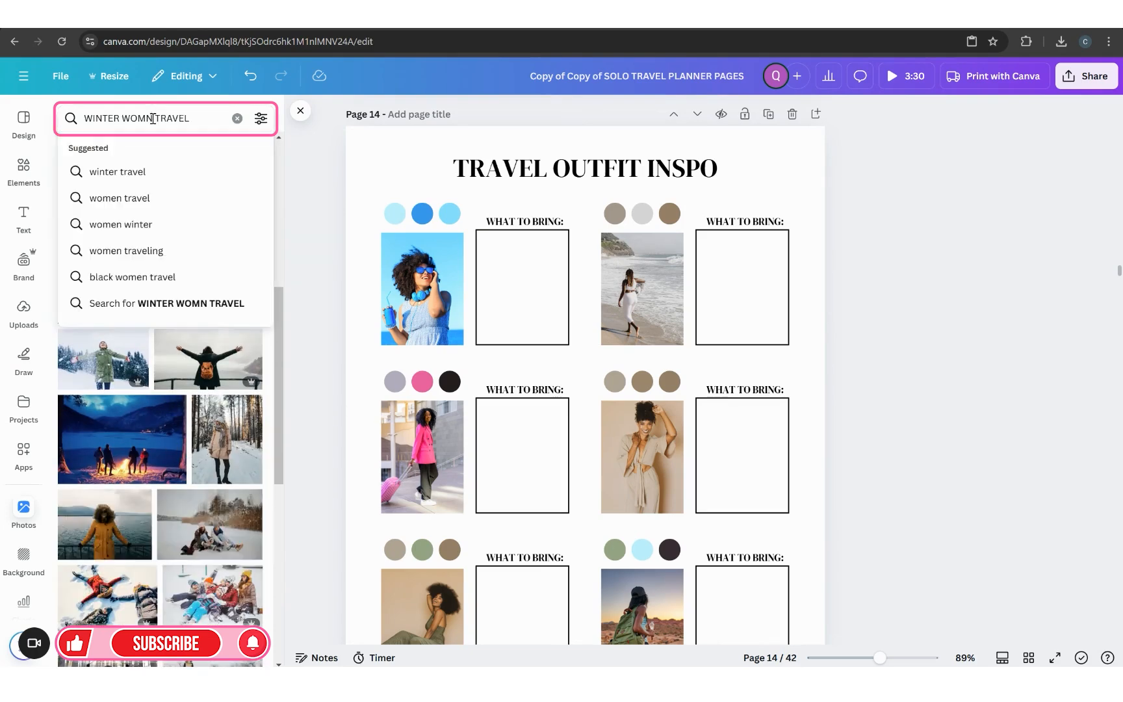
type("A")
key("Return")
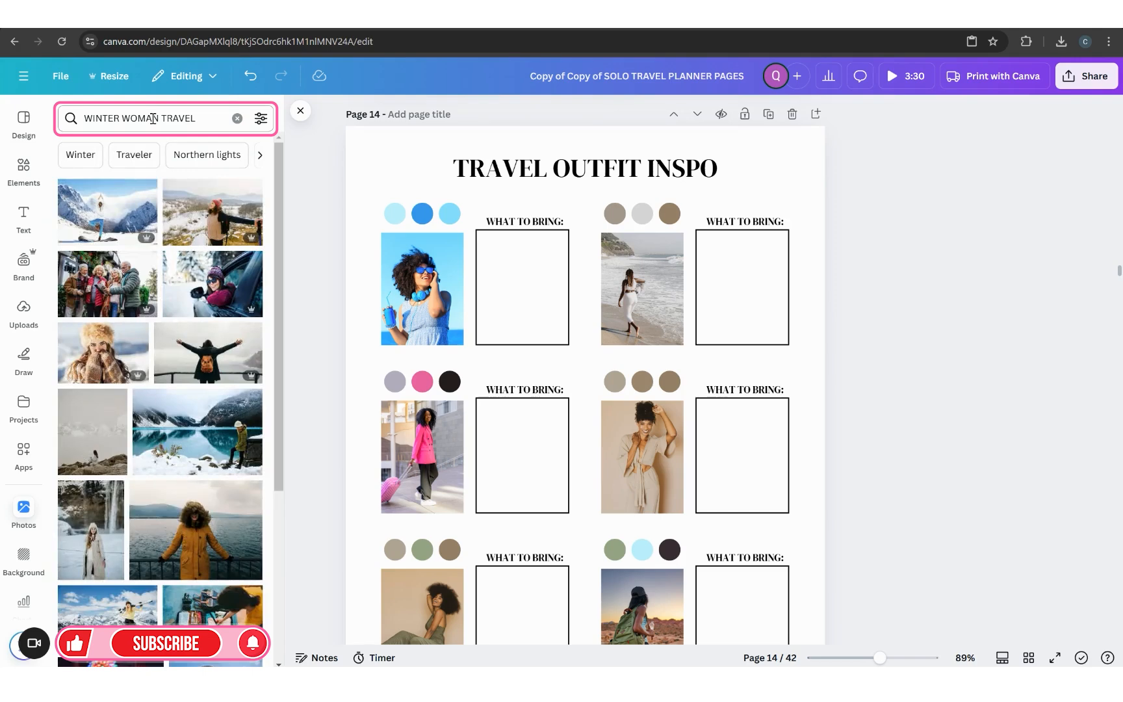
scroll(93, 383, "down", 3)
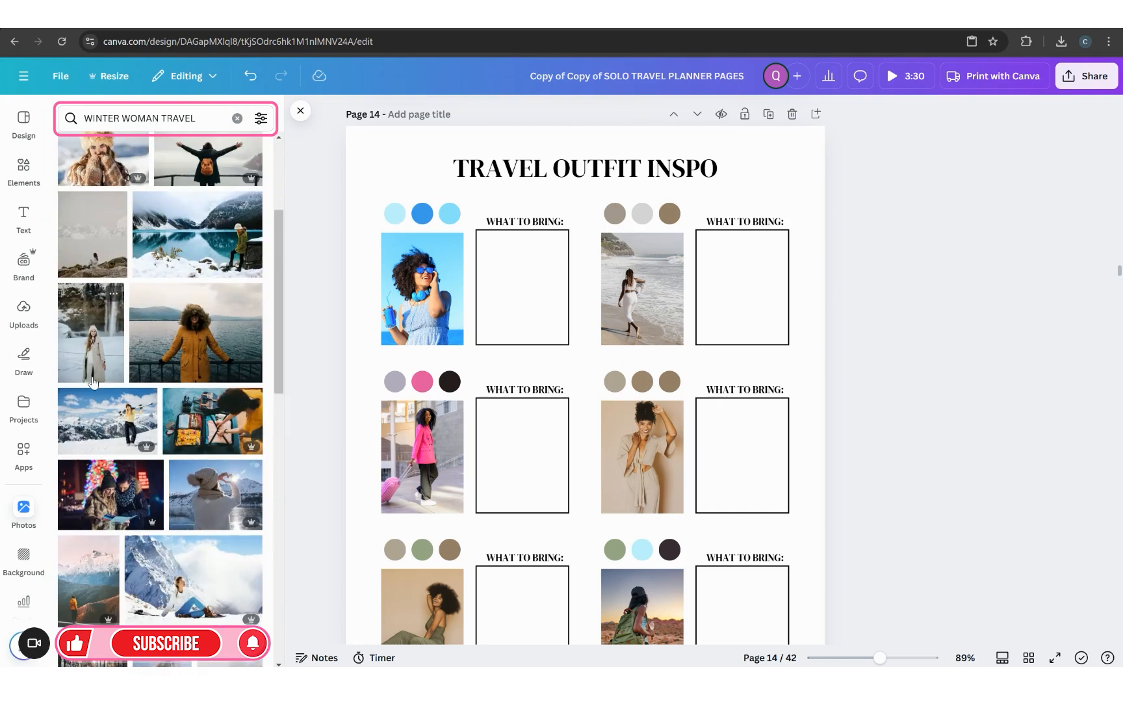
scroll(94, 351, "up", 2)
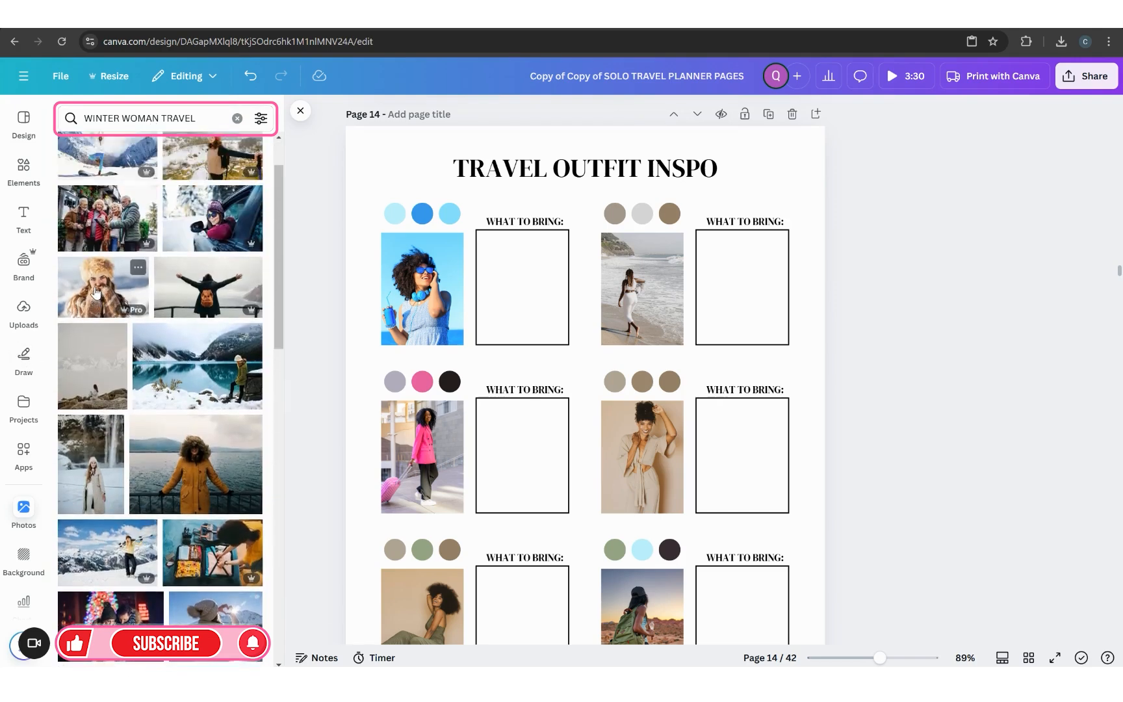
scroll(117, 335, "down", 5)
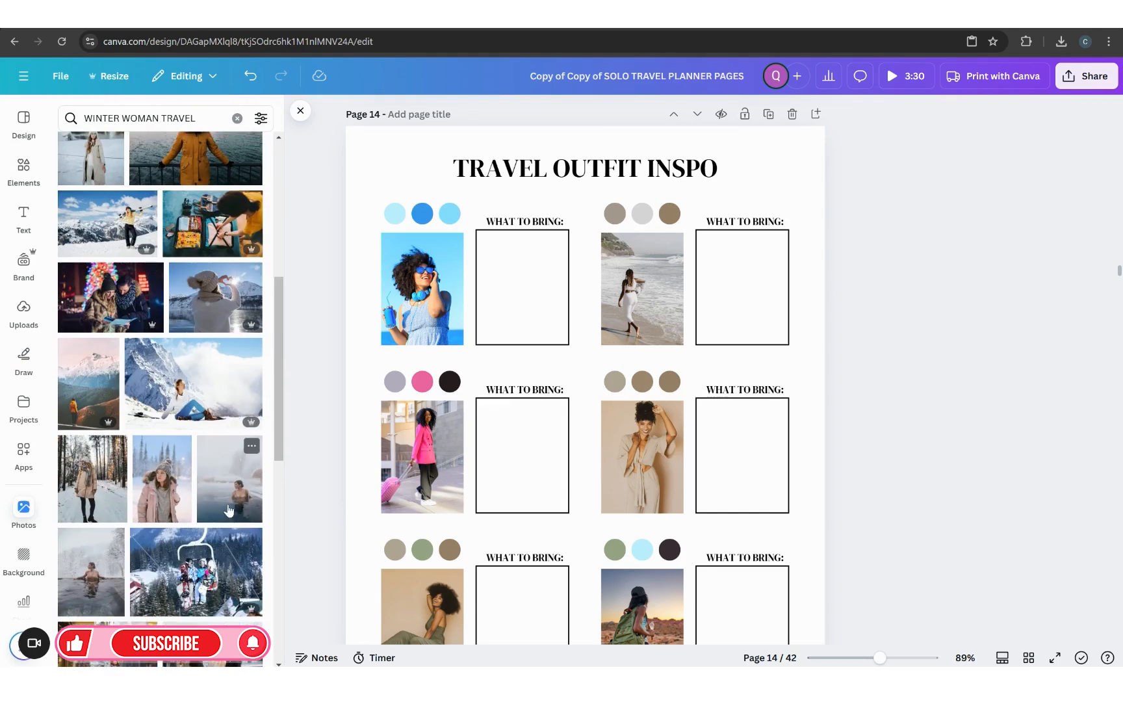
left_click(161, 479)
left_click_drag(504, 427, 429, 269)
scroll(150, 434, "down", 2)
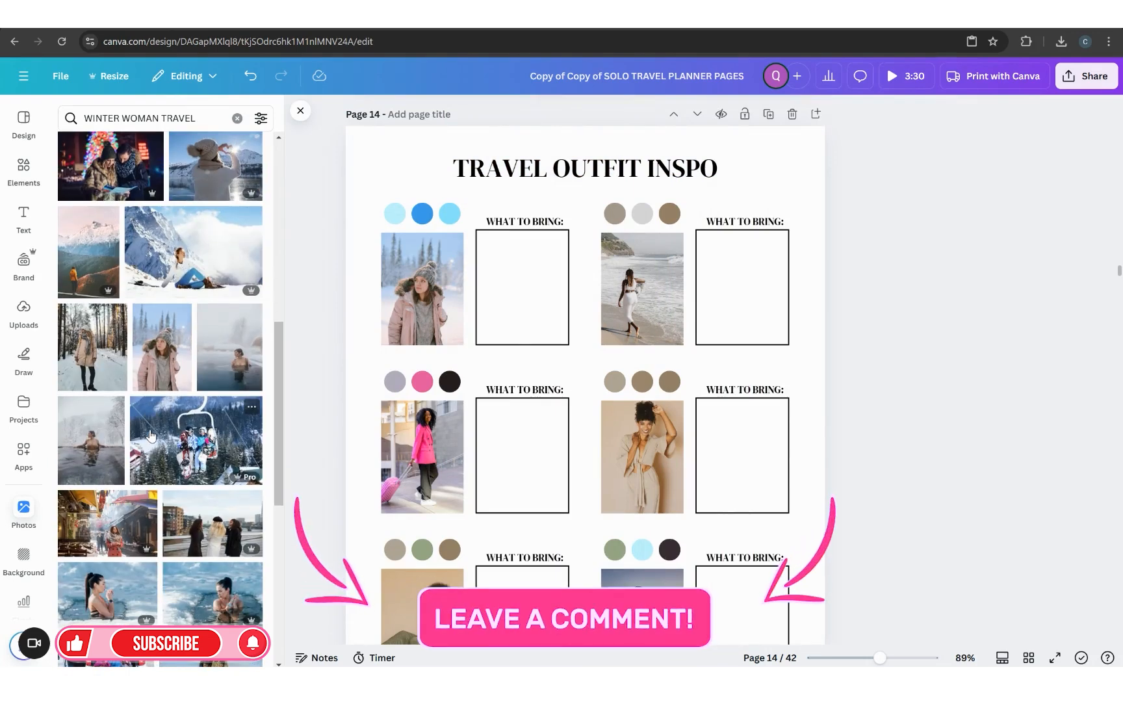
scroll(151, 434, "down", 1)
scroll(133, 471, "down", 1)
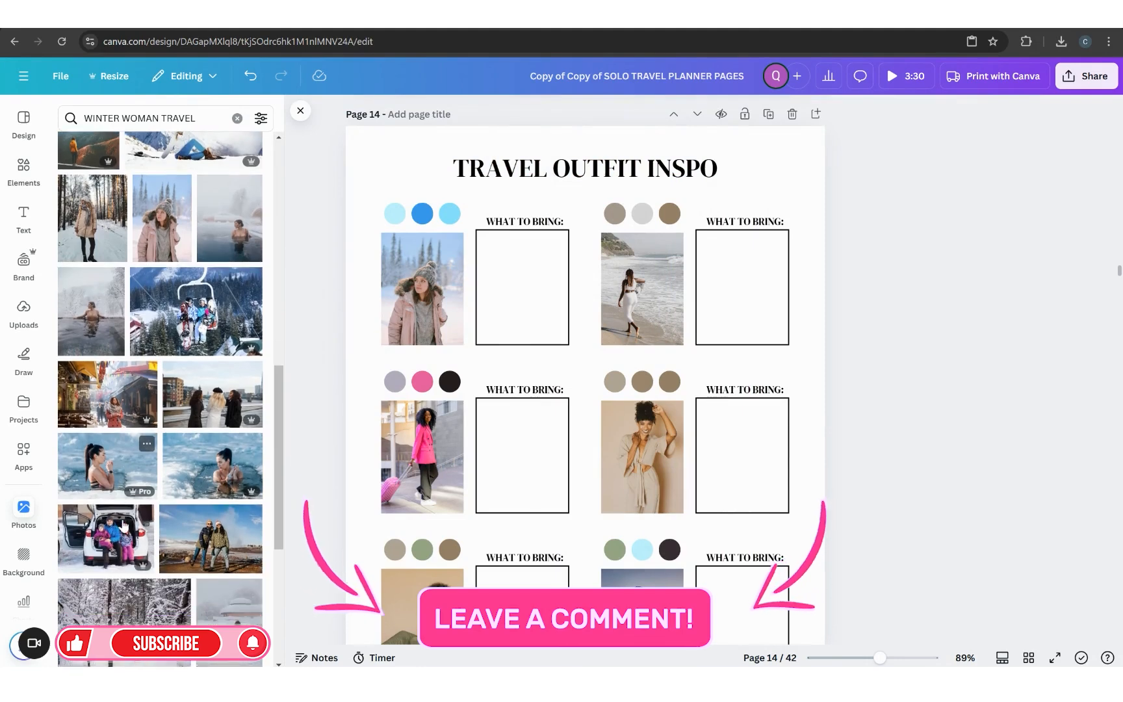
scroll(133, 471, "down", 3)
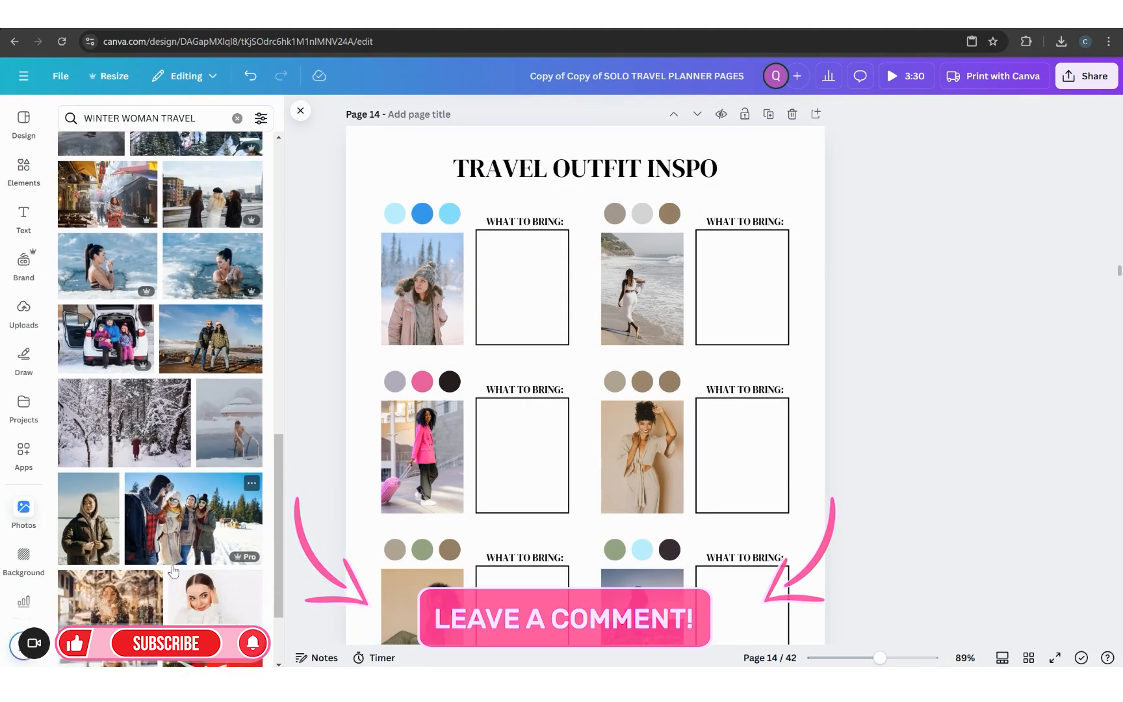
scroll(174, 570, "down", 2)
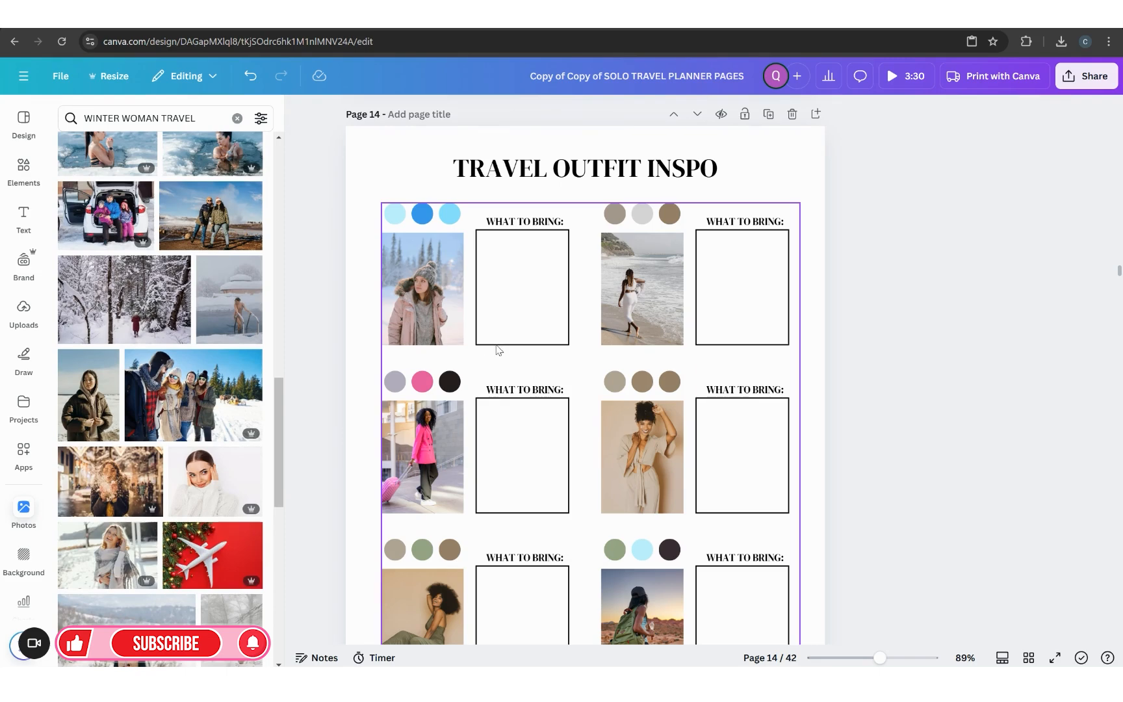
Add a body text box near the first outfit's WHAT TO BRING frame and shrink its text to size 10.4.
left_click(24, 215)
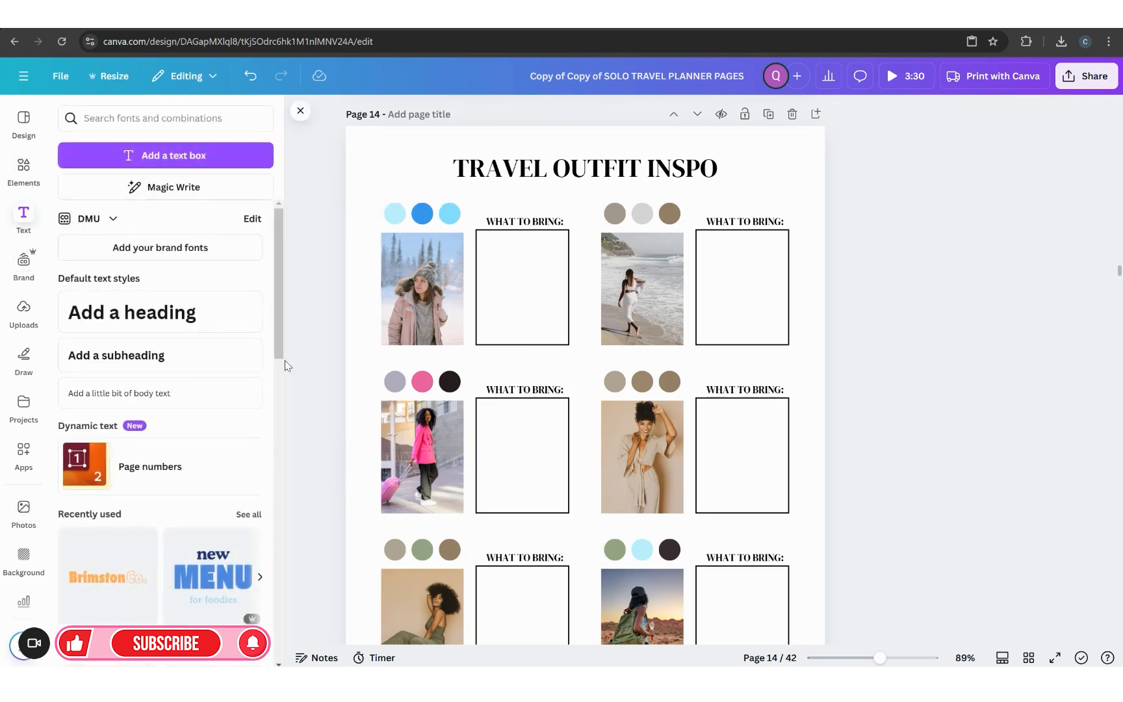
left_click(172, 402)
left_click_drag(567, 387, 552, 374)
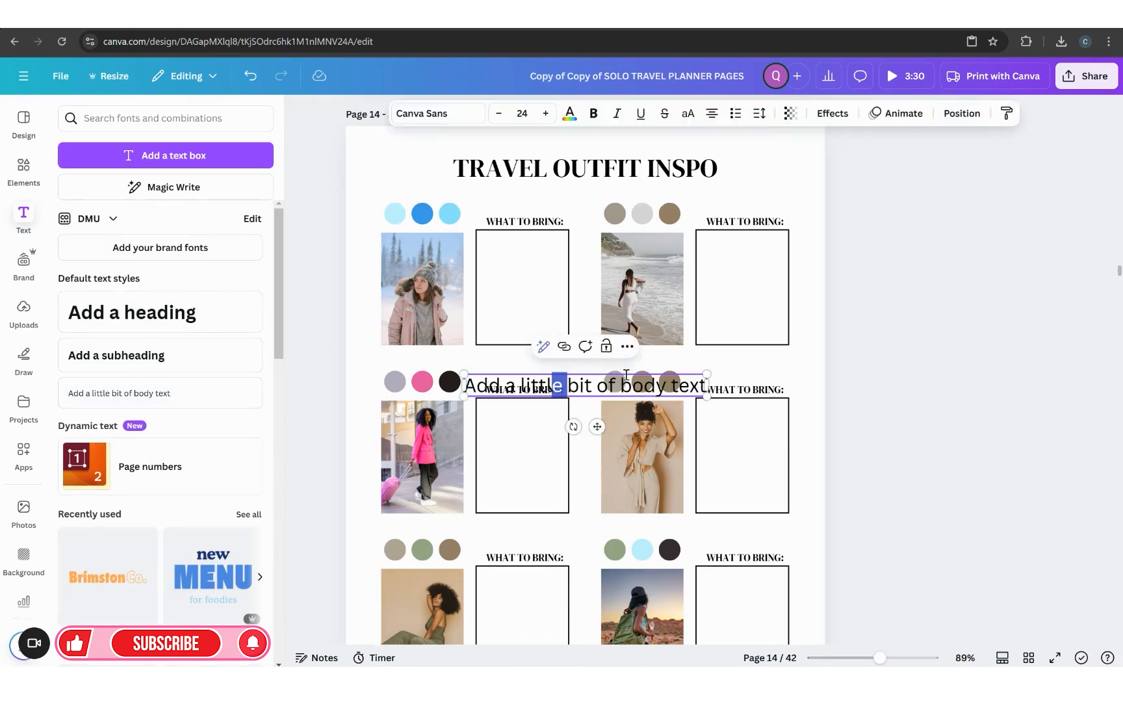
left_click_drag(597, 427, 557, 330)
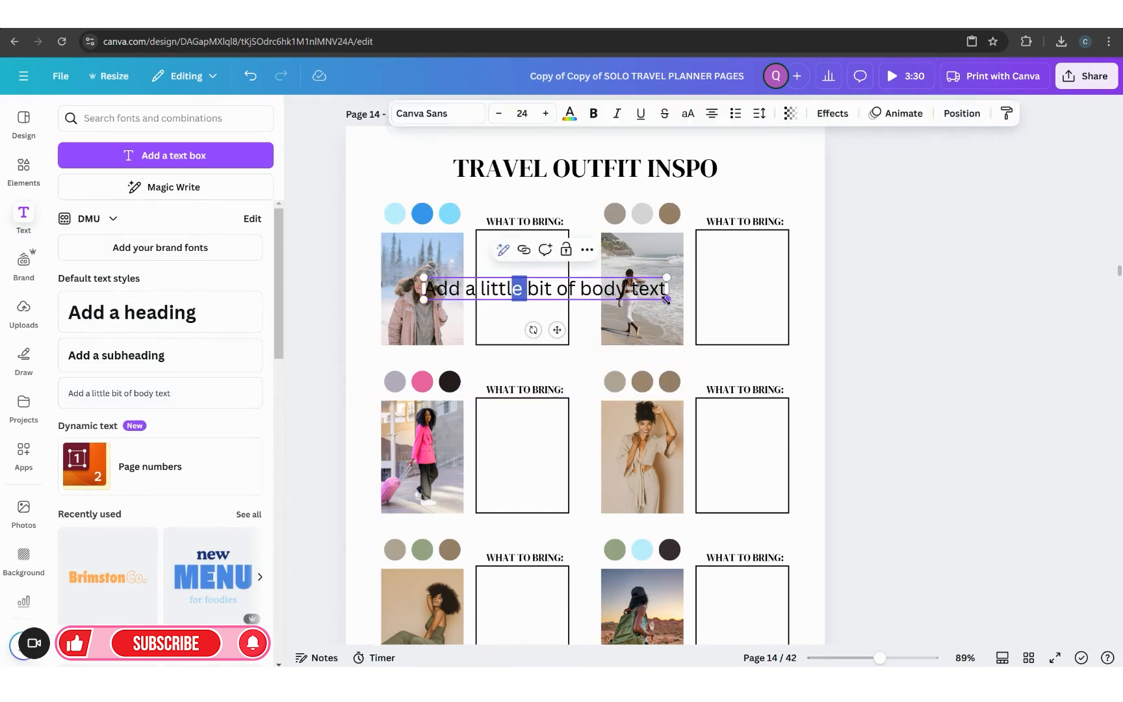
left_click_drag(666, 299, 531, 289)
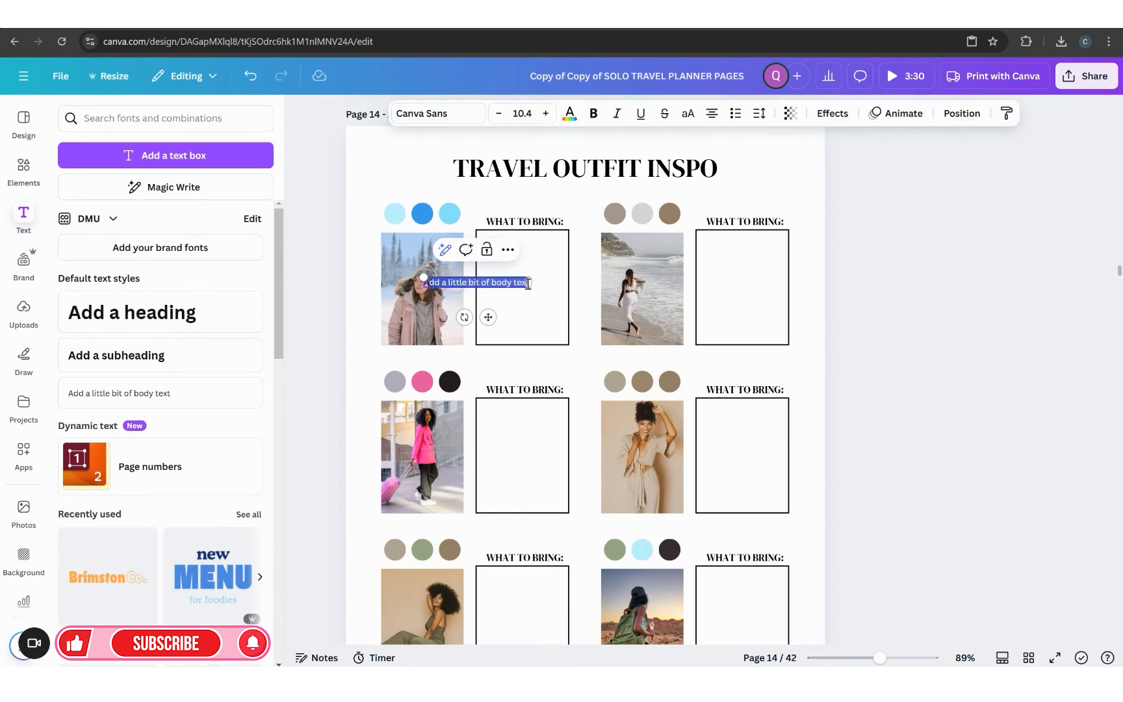
Replace the placeholder text with a packing list on four lines: SWEATER, HAT, GLOVES and PINK TURTLE NECK.
key("BackSpace")
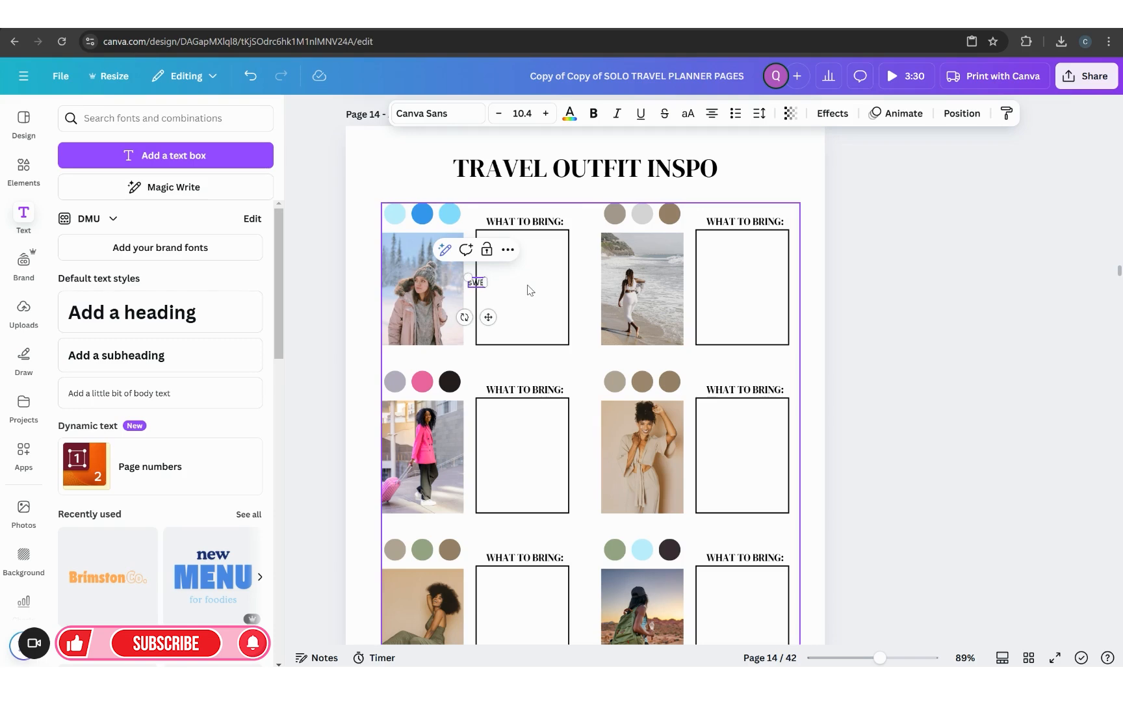
key("Return")
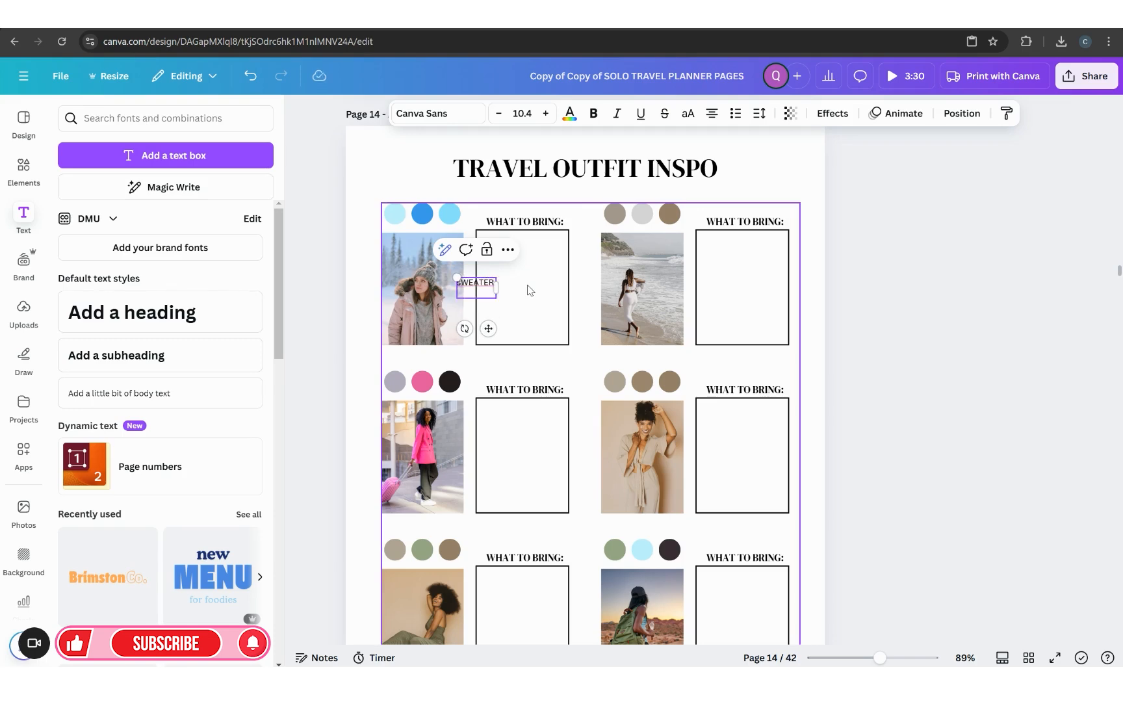
type("HAT")
key("Return")
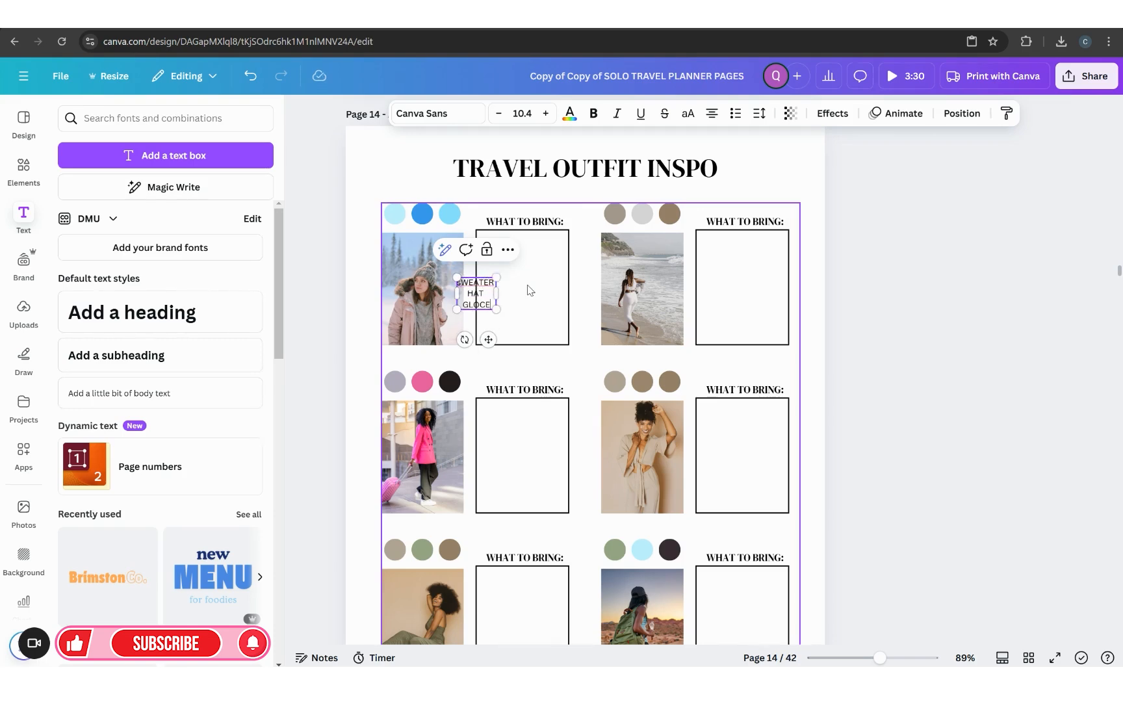
type("GLOVES")
key("Return")
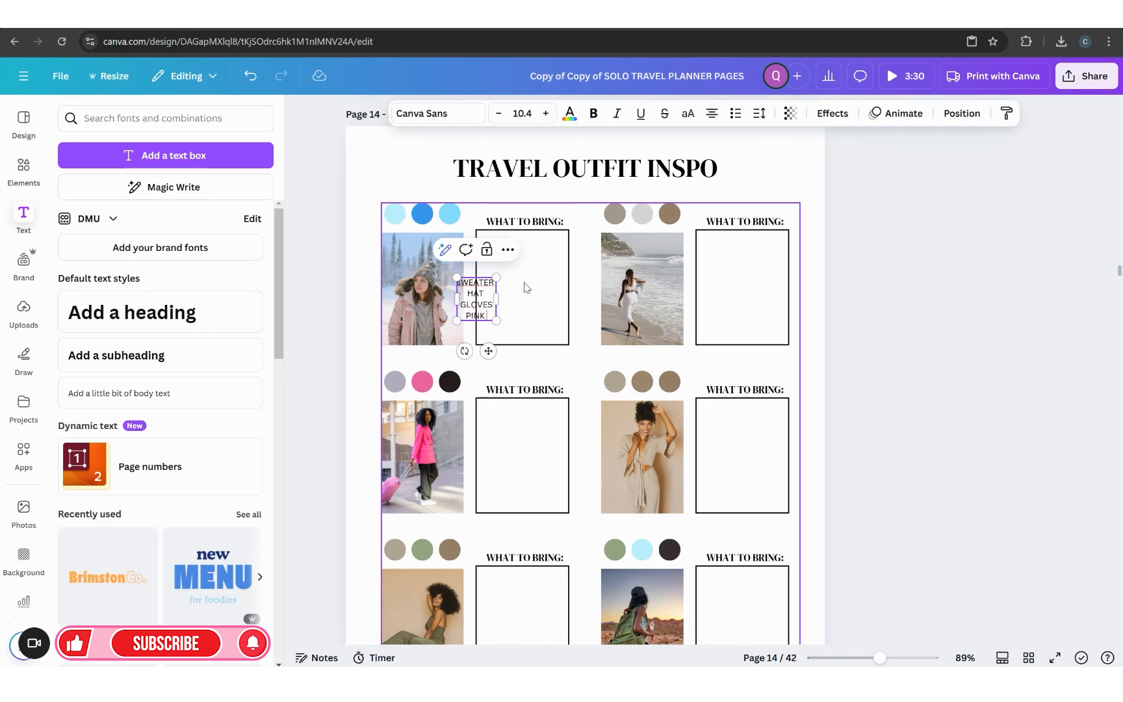
type("PINK TURTLE")
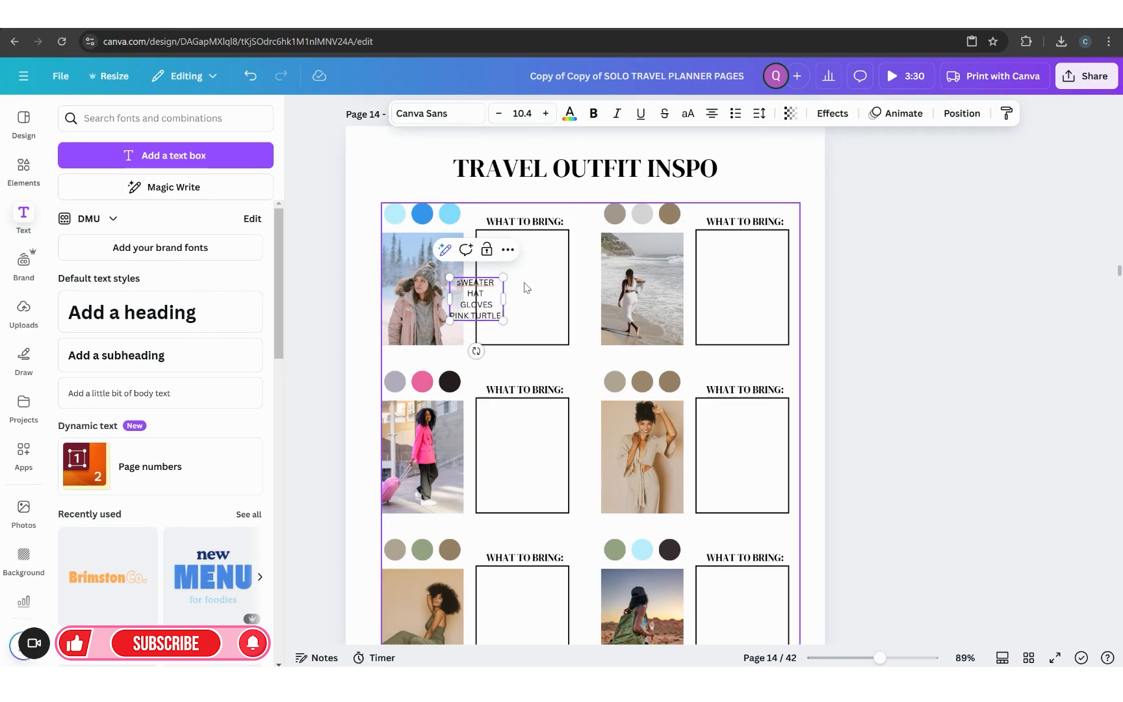
type(" NEXK")
key("BackSpace")
key("BackSpace")
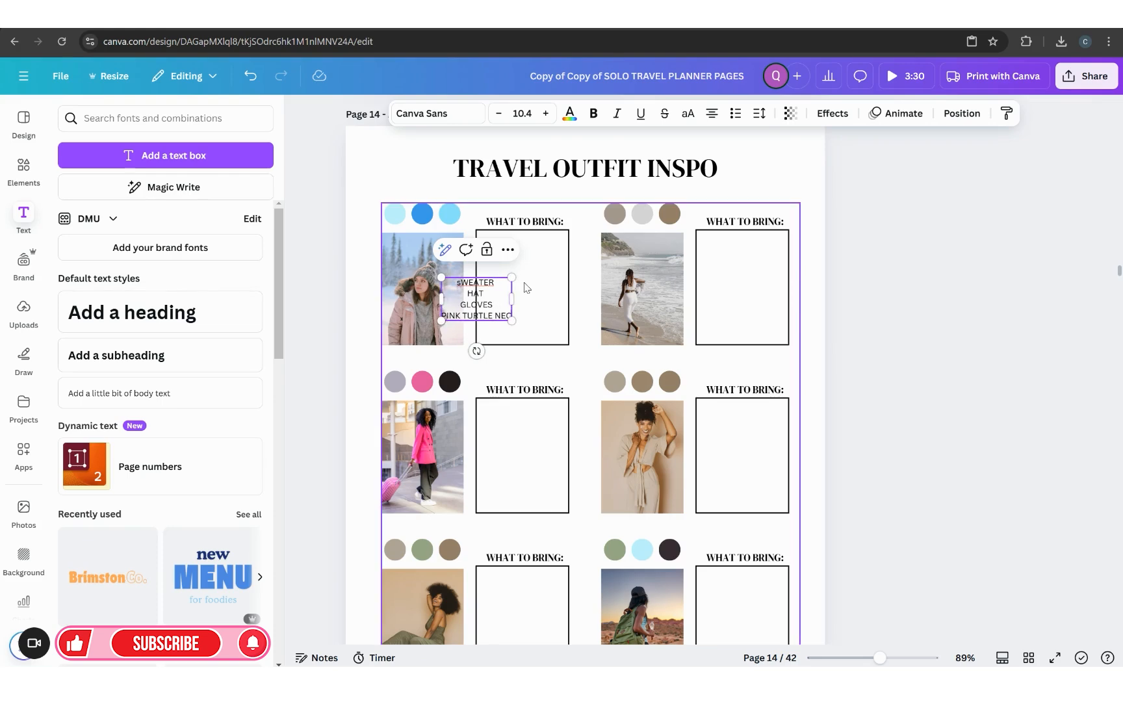
type("CK")
Change the first line of the packing list to lowercase "sweater".
double_click(468, 281)
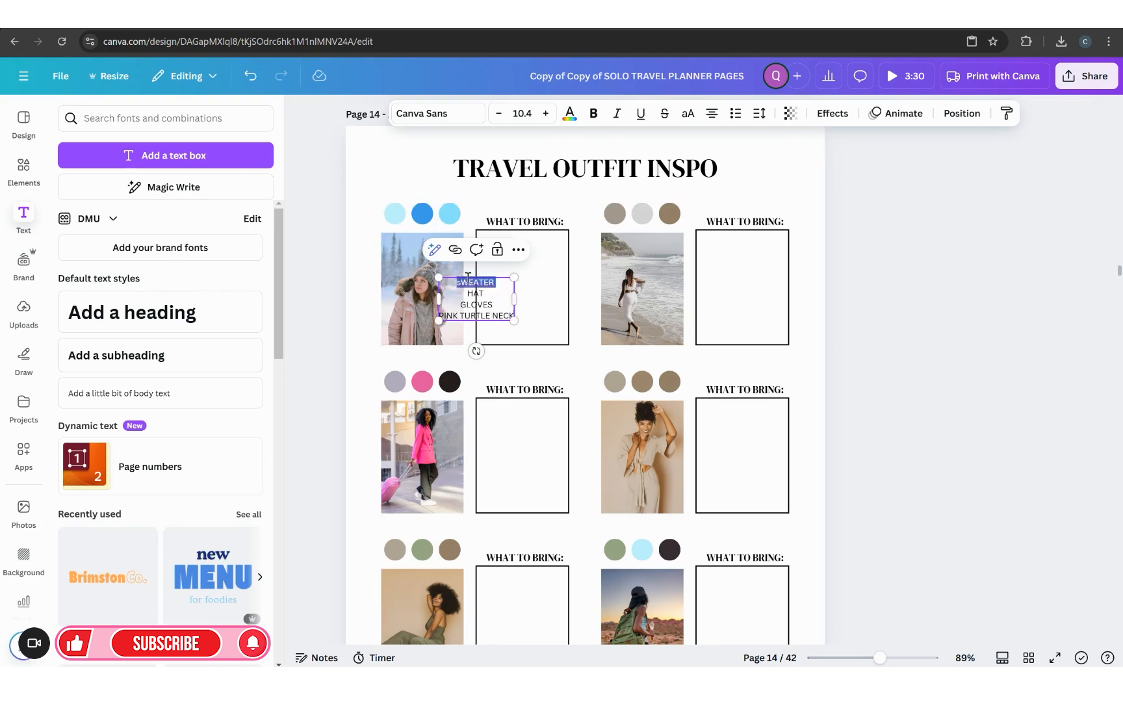
right_click(468, 280)
left_click(503, 282)
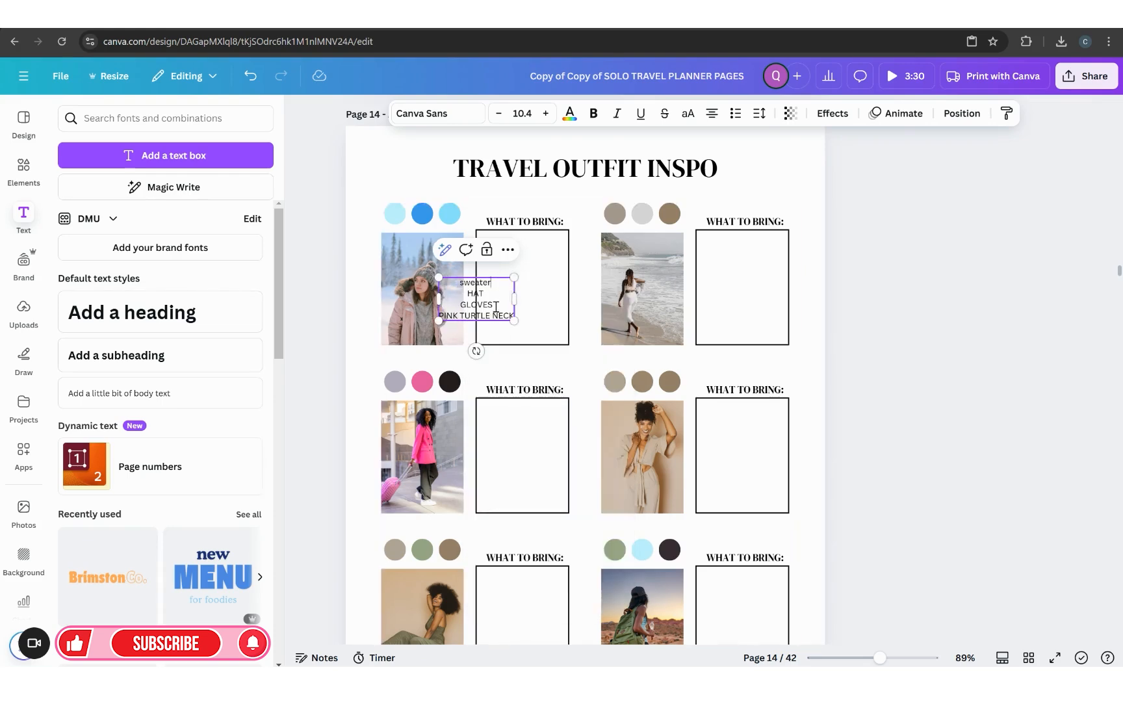
Move the packing list into the first outfit's WHAT TO BRING frame and format it as a bulleted list.
left_click_drag(498, 310, 536, 278)
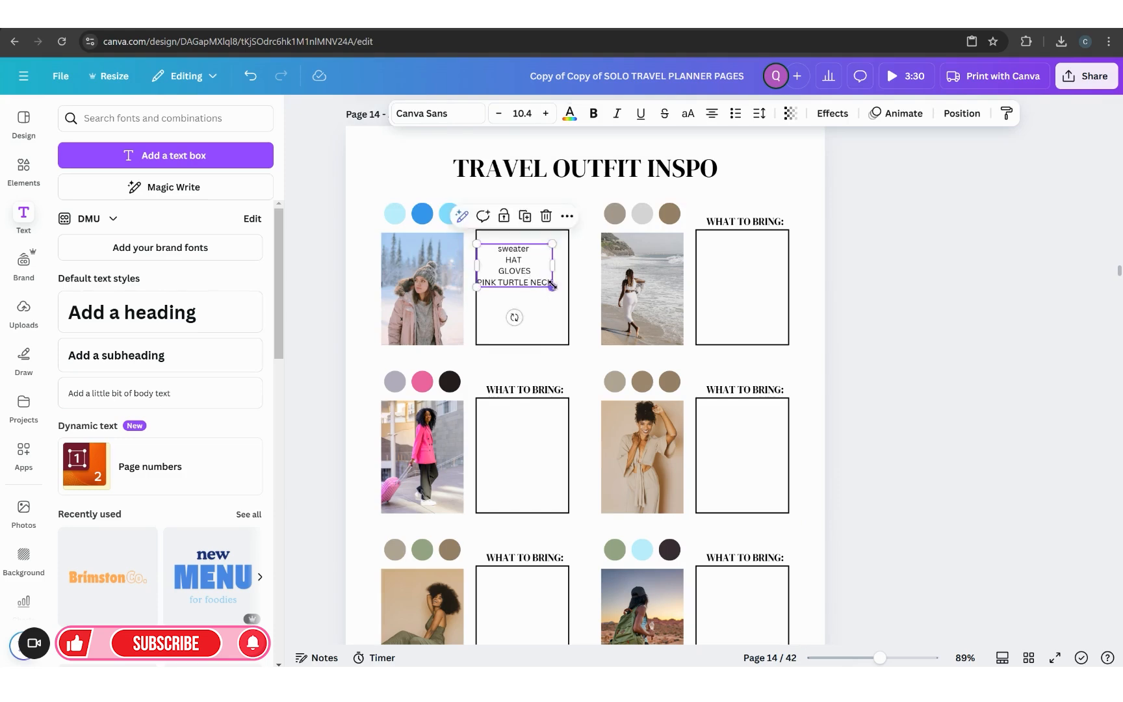
left_click(736, 115)
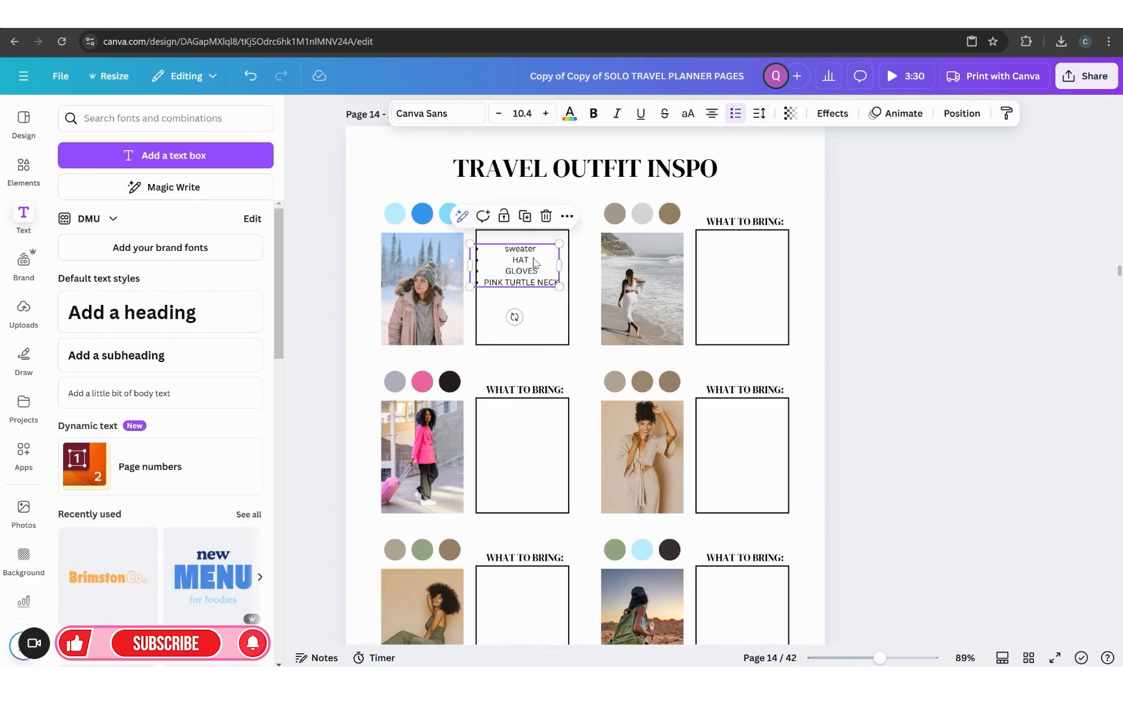
Left-align the bulleted packing list and move it up inside the first What to Bring box.
left_click(718, 112)
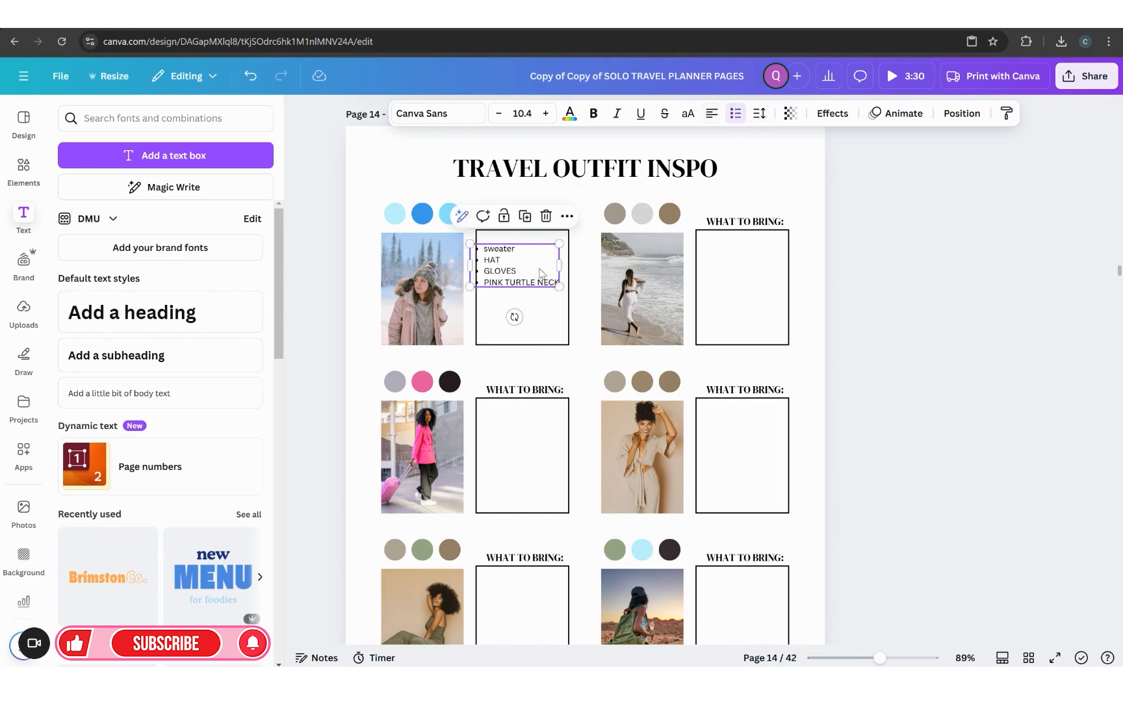
left_click_drag(554, 282, 560, 273)
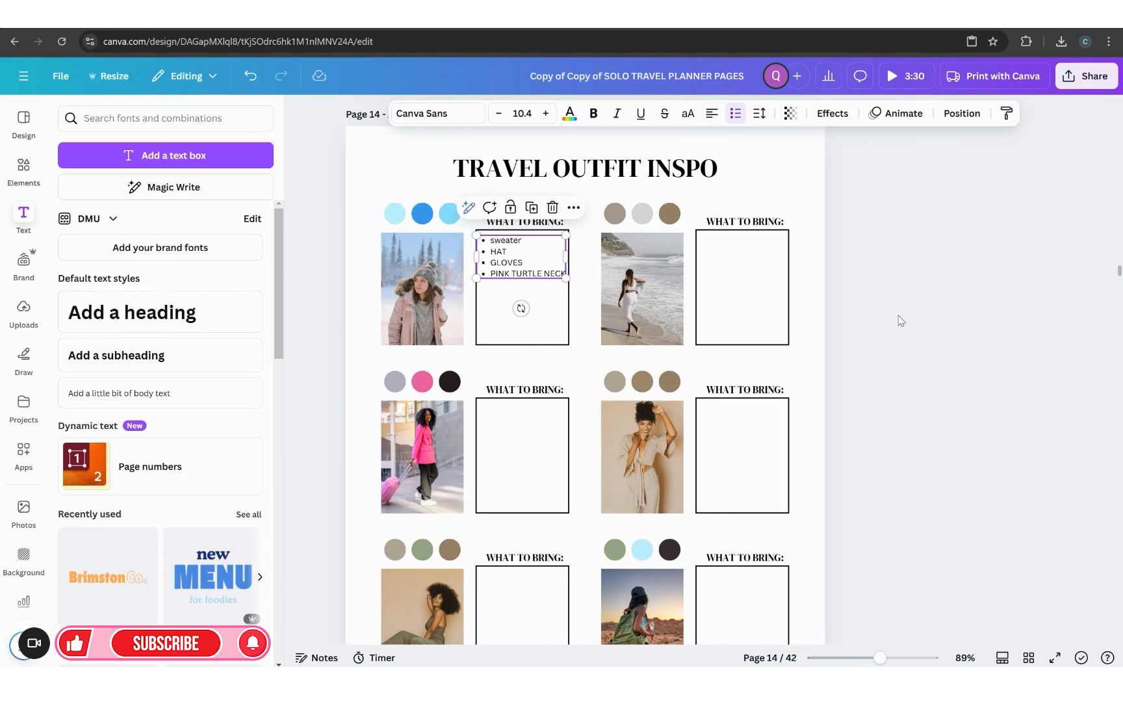
left_click(841, 328)
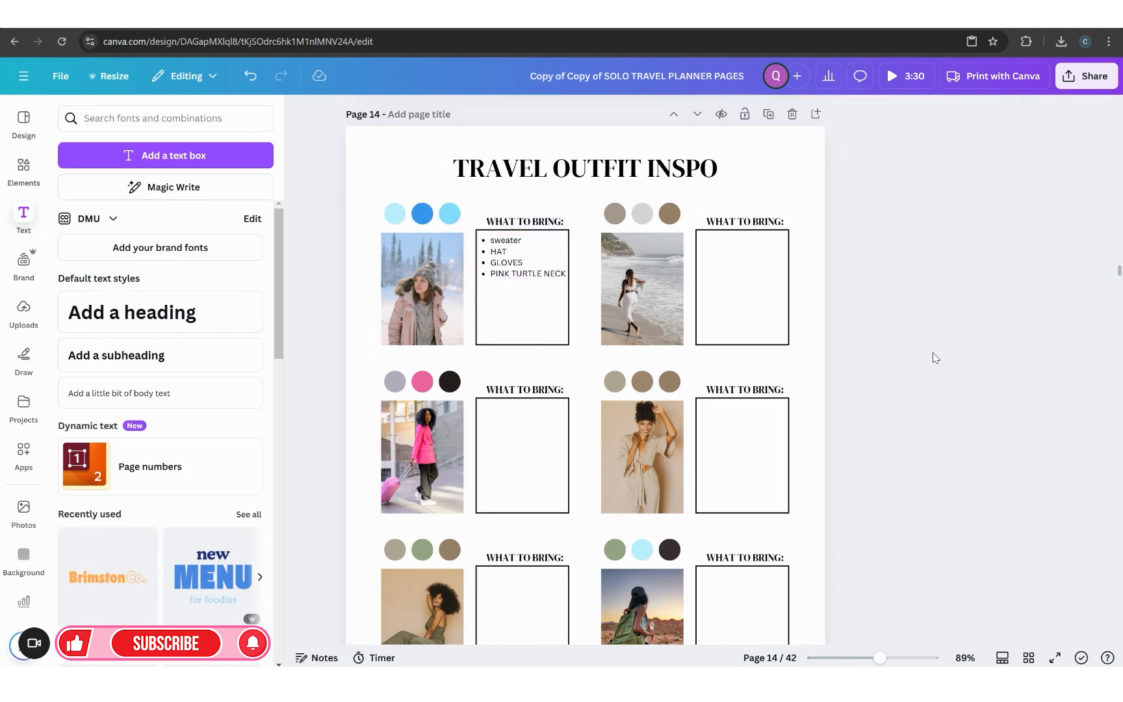
Recolor the three circles above the first photo with its photo colors: mauve #aa9190, pale pink-grey and blue-grey.
left_click(392, 219)
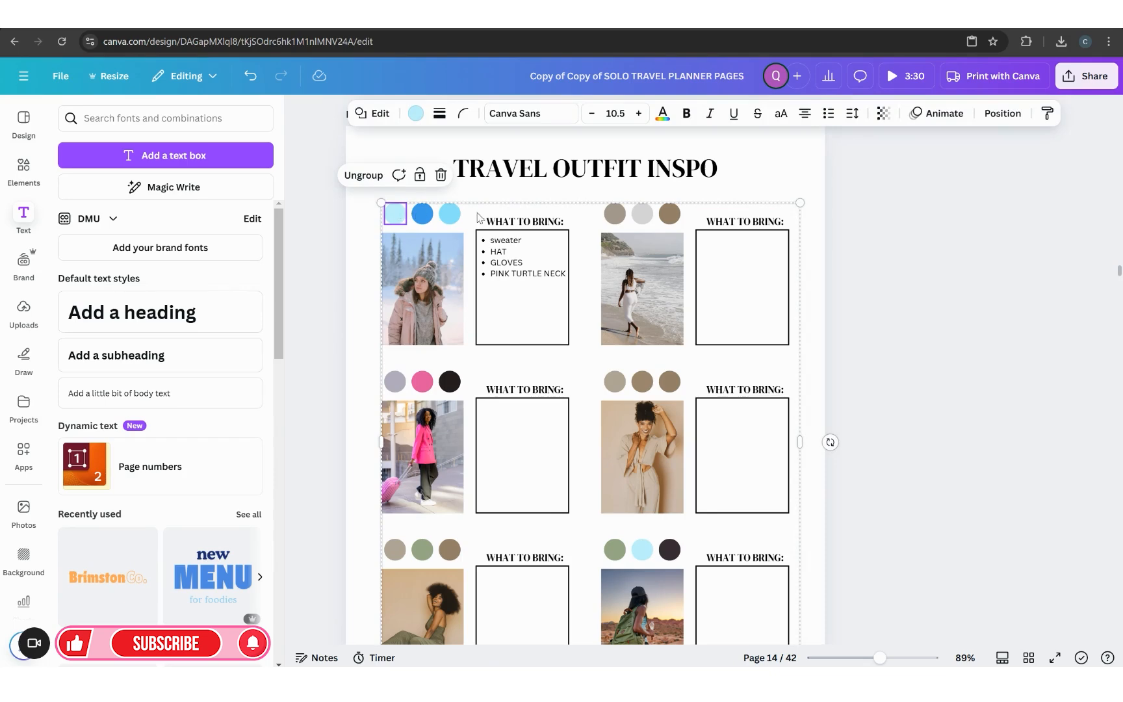
left_click(415, 115)
scroll(130, 423, "down", 5)
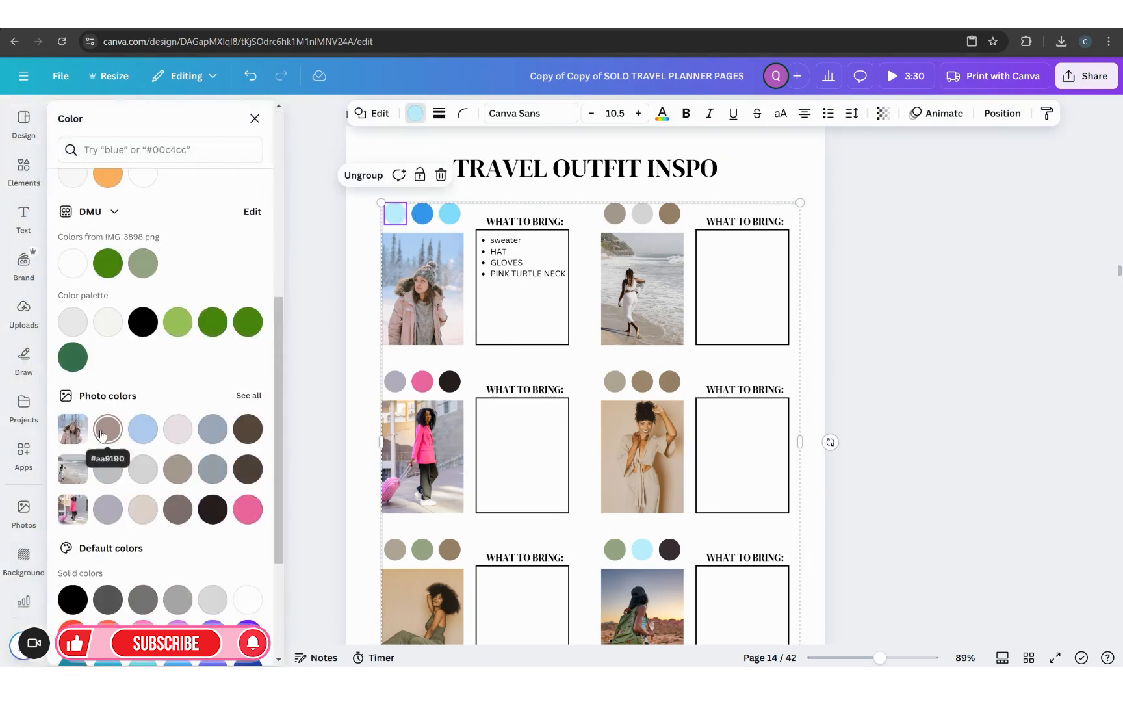
left_click(108, 429)
left_click(421, 216)
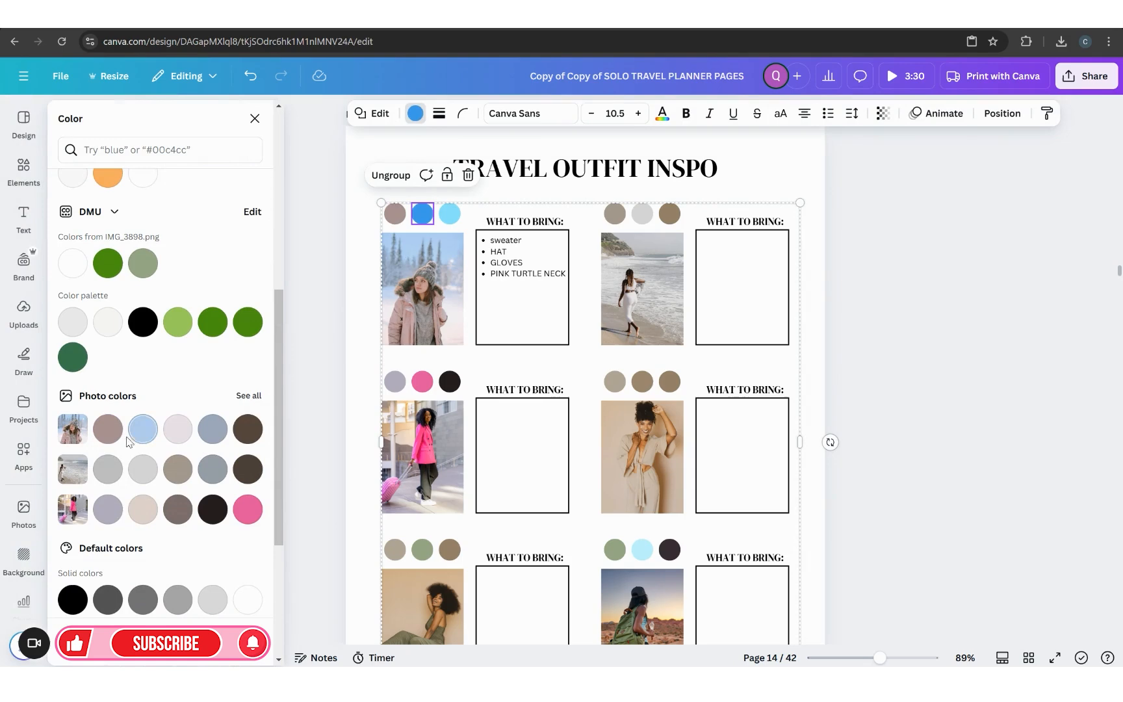
left_click(176, 431)
left_click(449, 215)
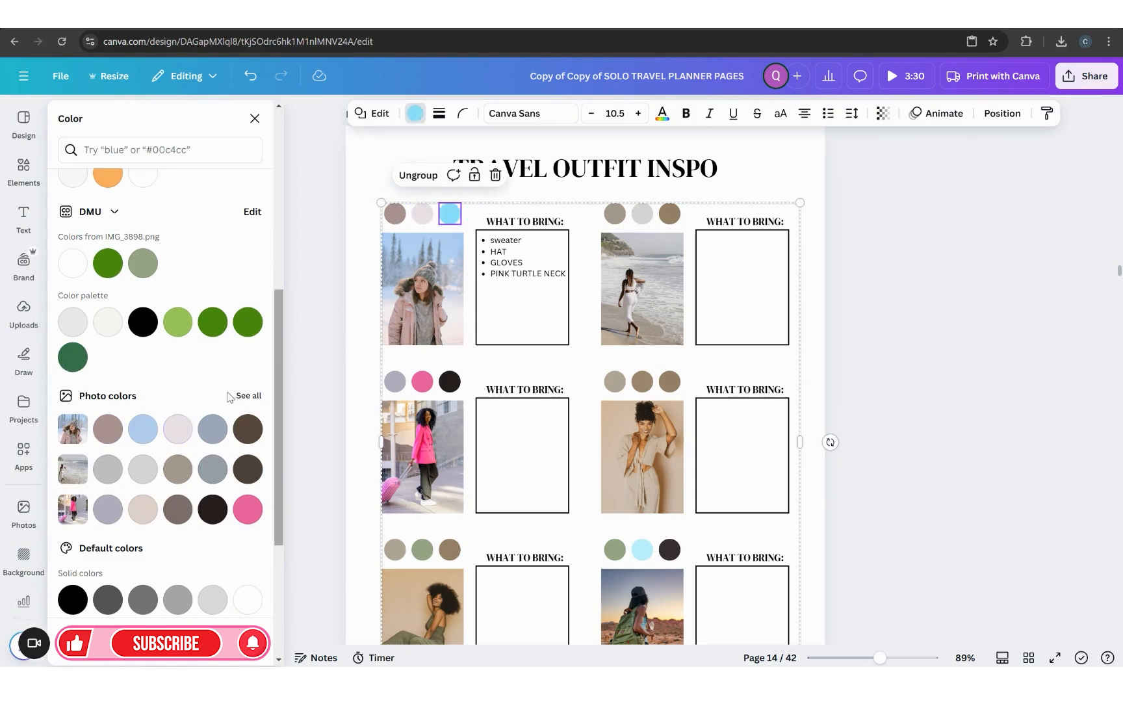
left_click(213, 429)
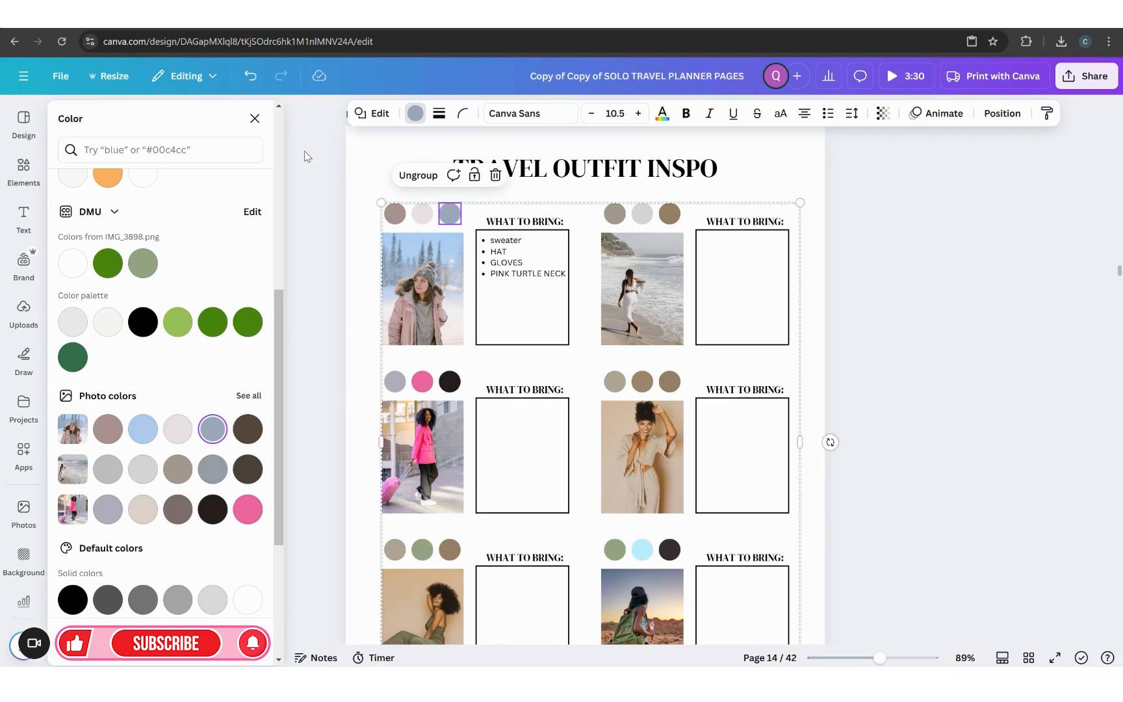
left_click(261, 123)
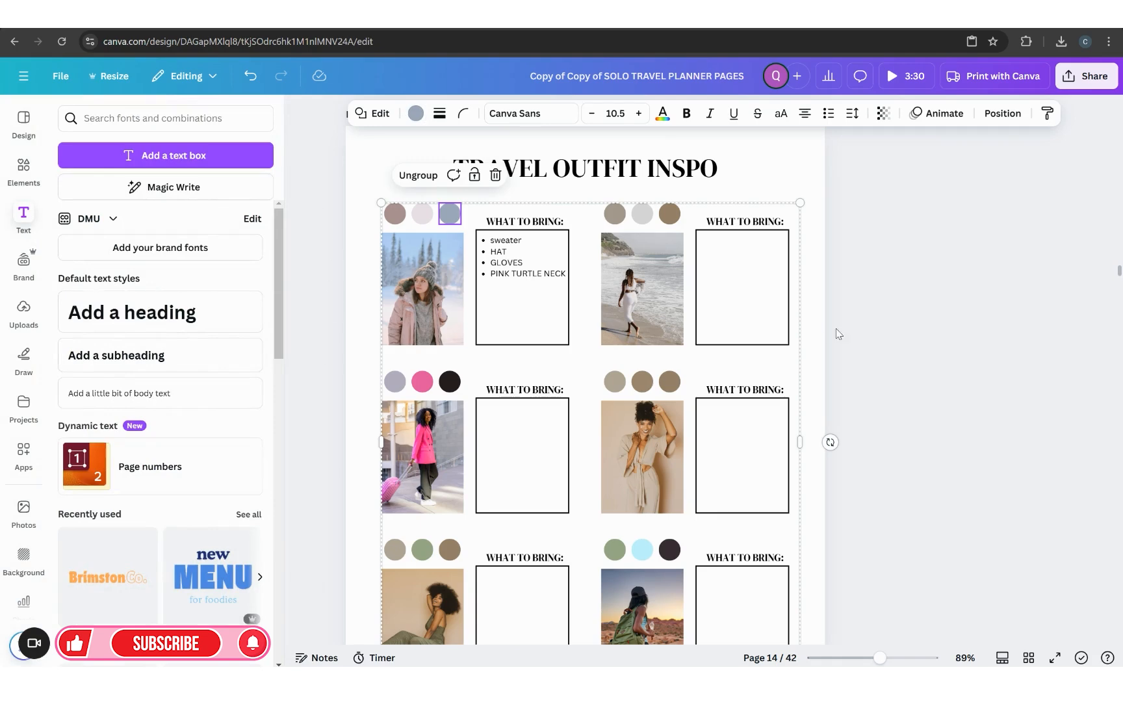
left_click(897, 358)
Search the photo library for "WINTER BLACK WOMAN TRAVEL".
scroll(878, 364, "up", 1)
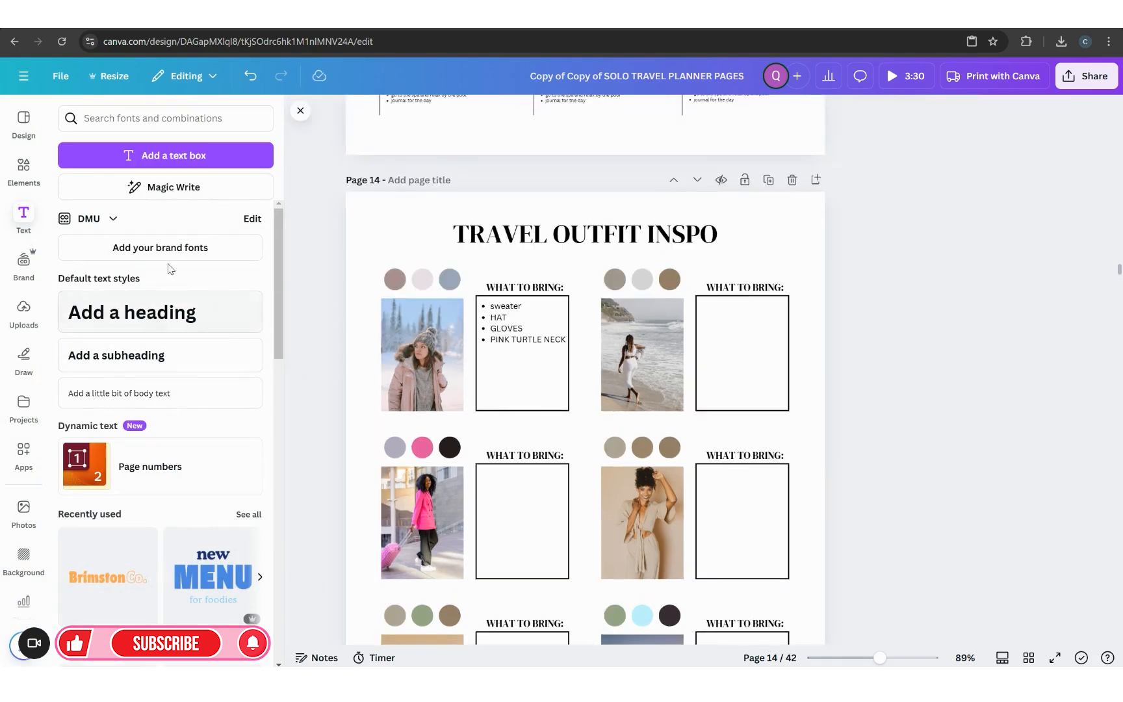
left_click(24, 510)
left_click(200, 123)
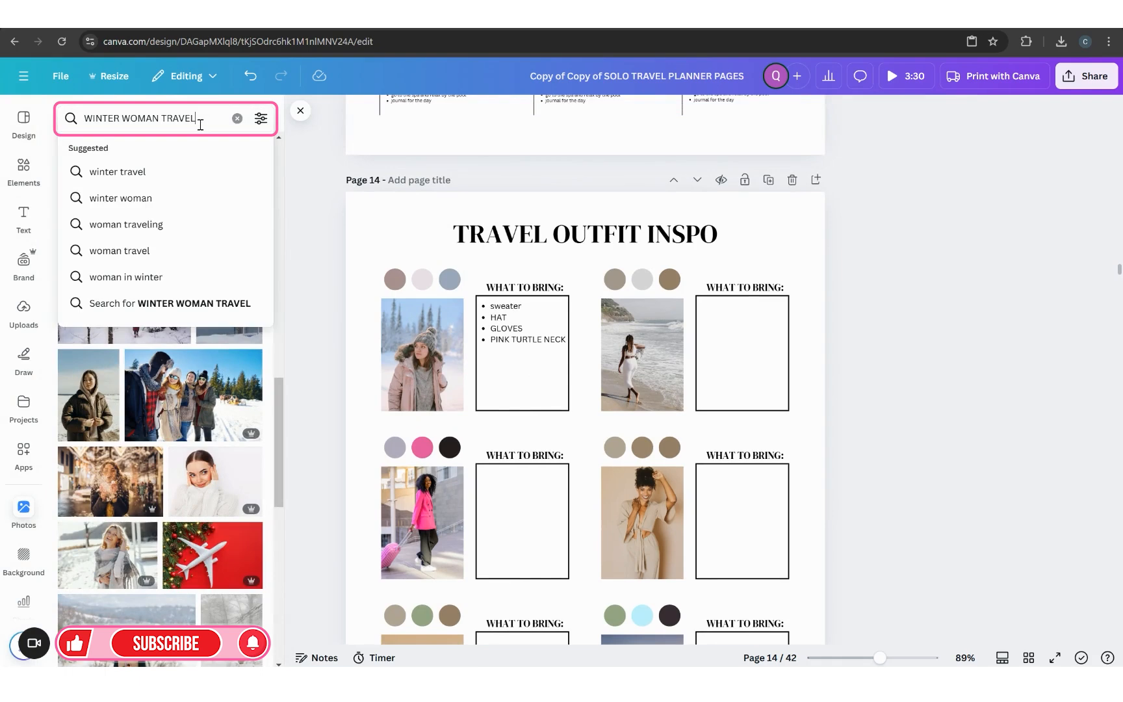
left_click(124, 120)
type("BLACK")
key("Return")
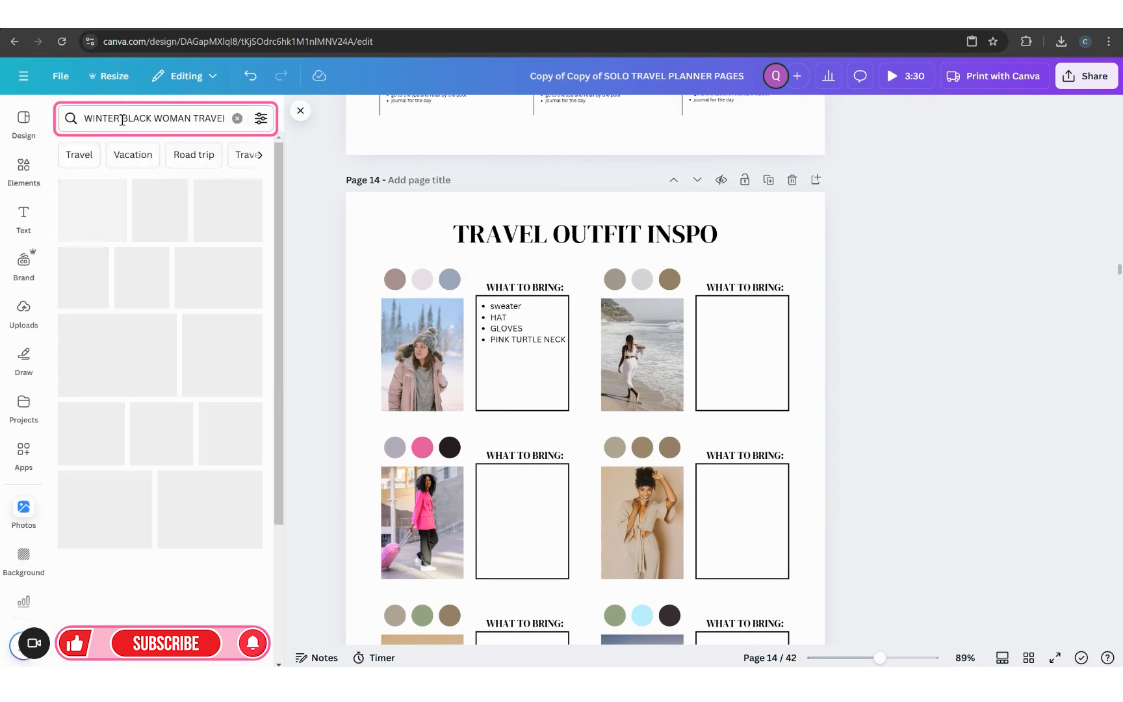
Replace the first outfit photo with the picture of the woman in a brown knit hat and grey coat.
scroll(206, 271, "down", 3)
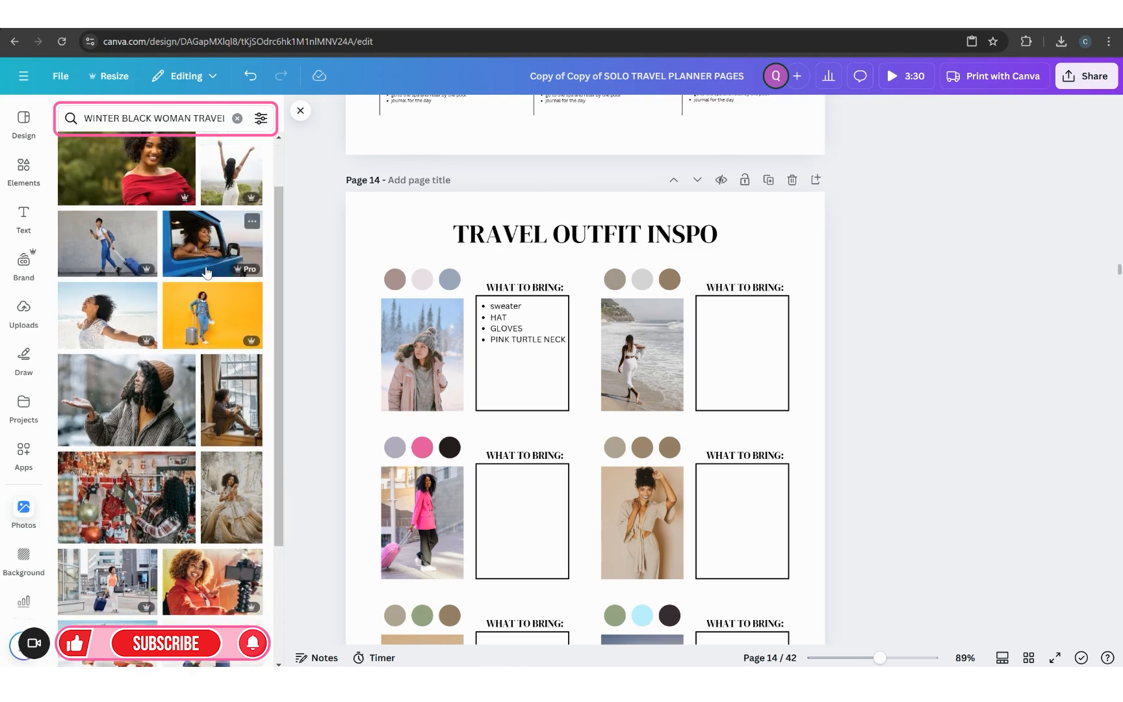
left_click_drag(138, 284, 411, 358)
double_click(429, 358)
left_click(614, 339)
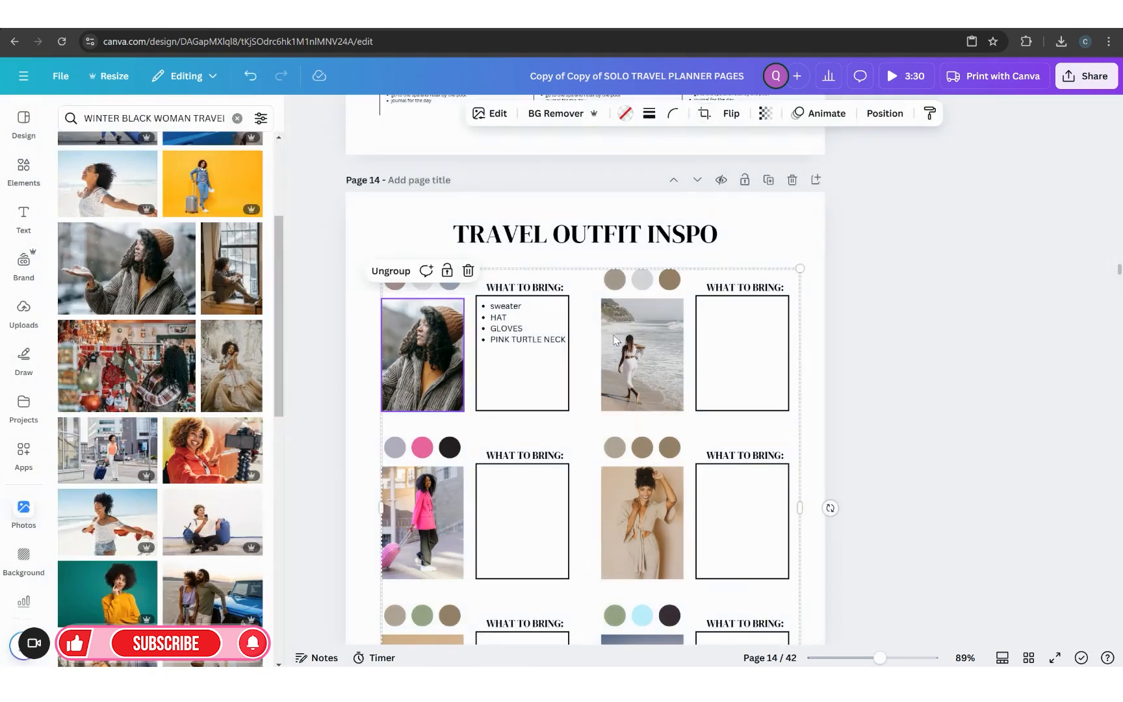
Recolor the middle circle above the first photo with the photo's black and the first circle with light orange.
left_click(421, 286)
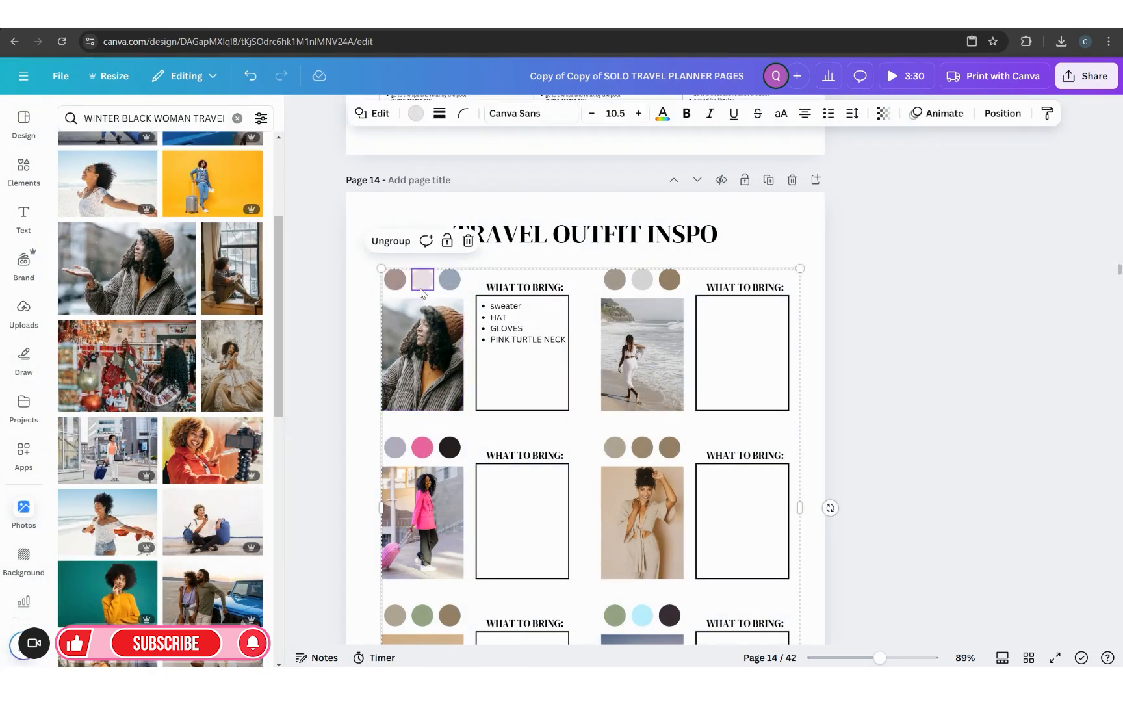
left_click(416, 115)
scroll(135, 486, "down", 5)
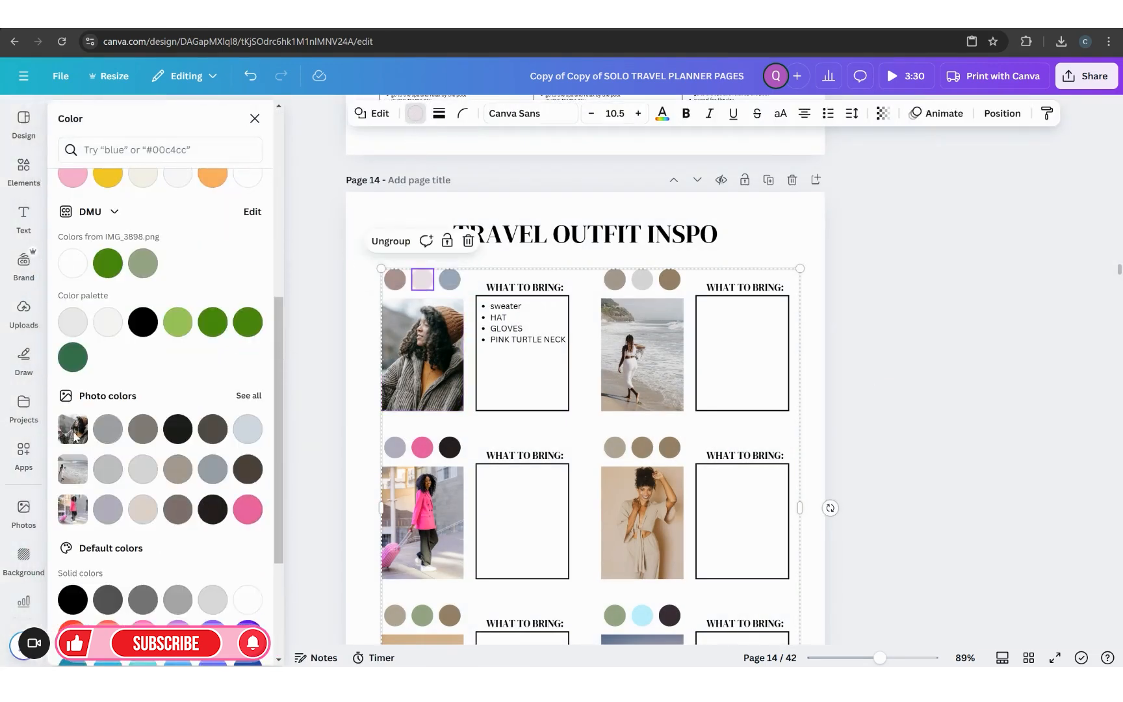
left_click(170, 432)
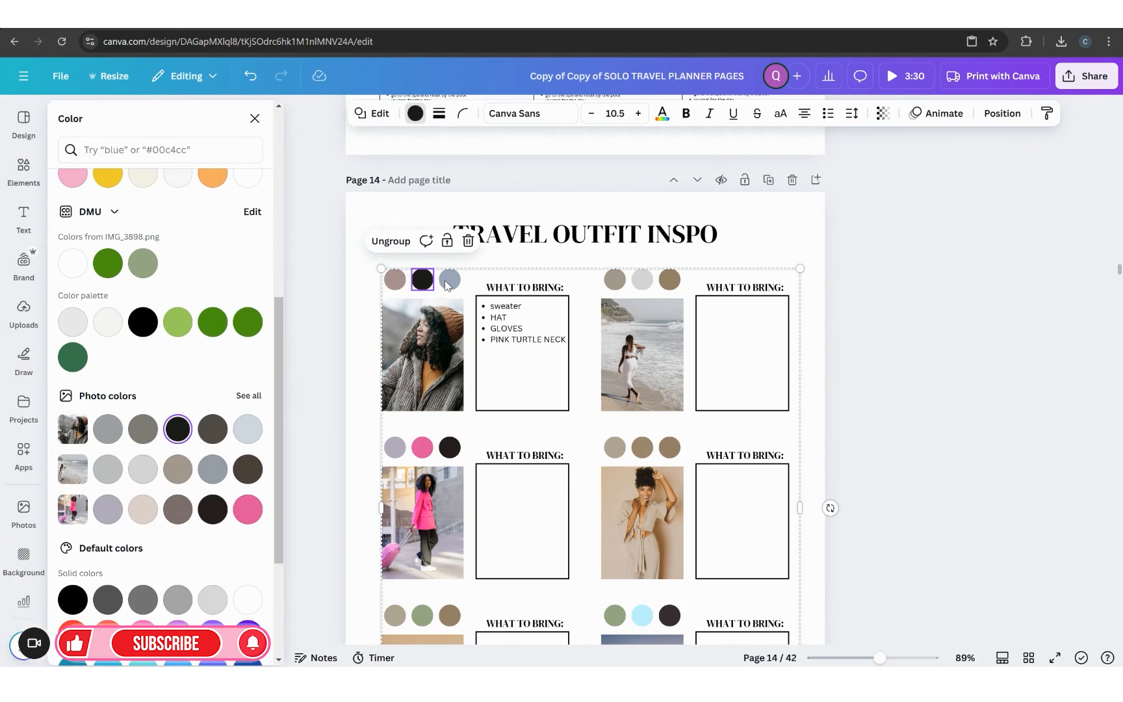
left_click(397, 284)
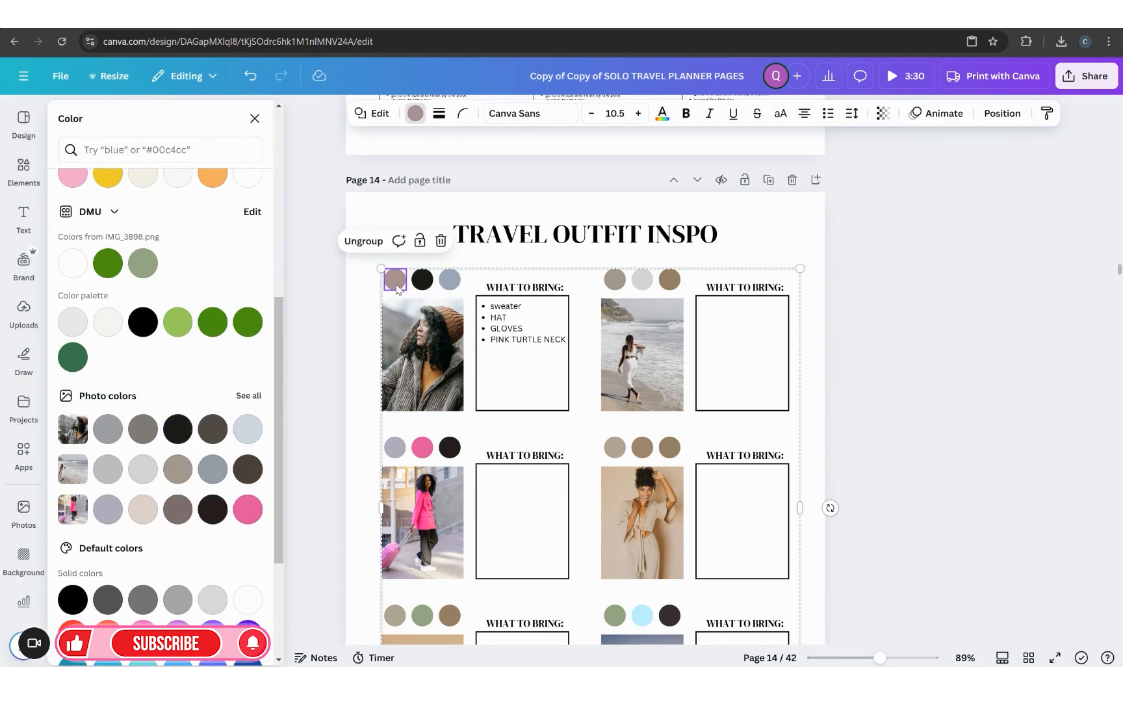
left_click(211, 187)
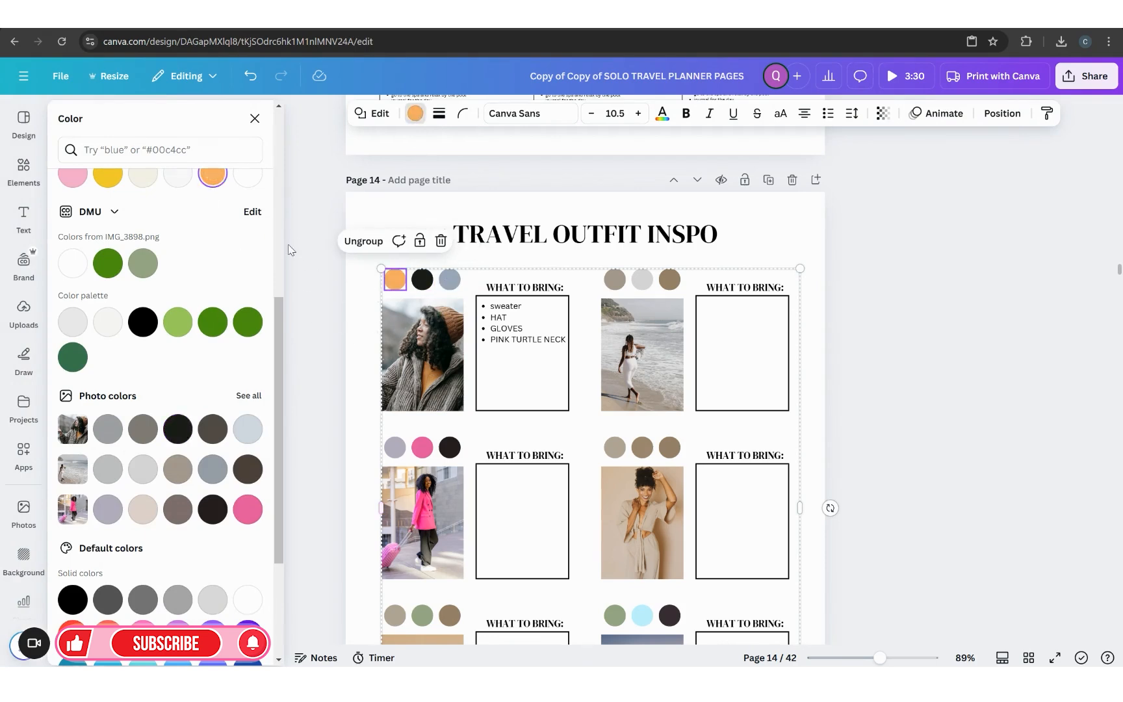
left_click(254, 119)
Recolor the middle circle above the first photo with brown #B8804C, sampled from the woman's clothing in the picture.
scroll(308, 267, "up", 1)
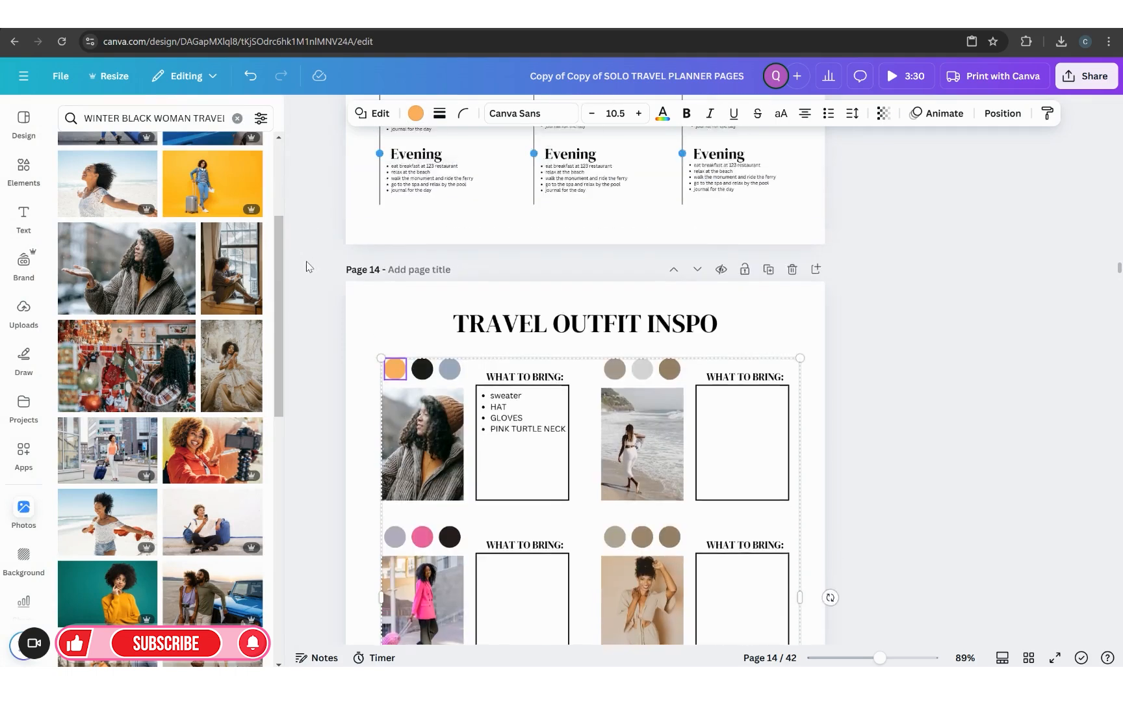
scroll(306, 266, "up", 1)
left_click(403, 459)
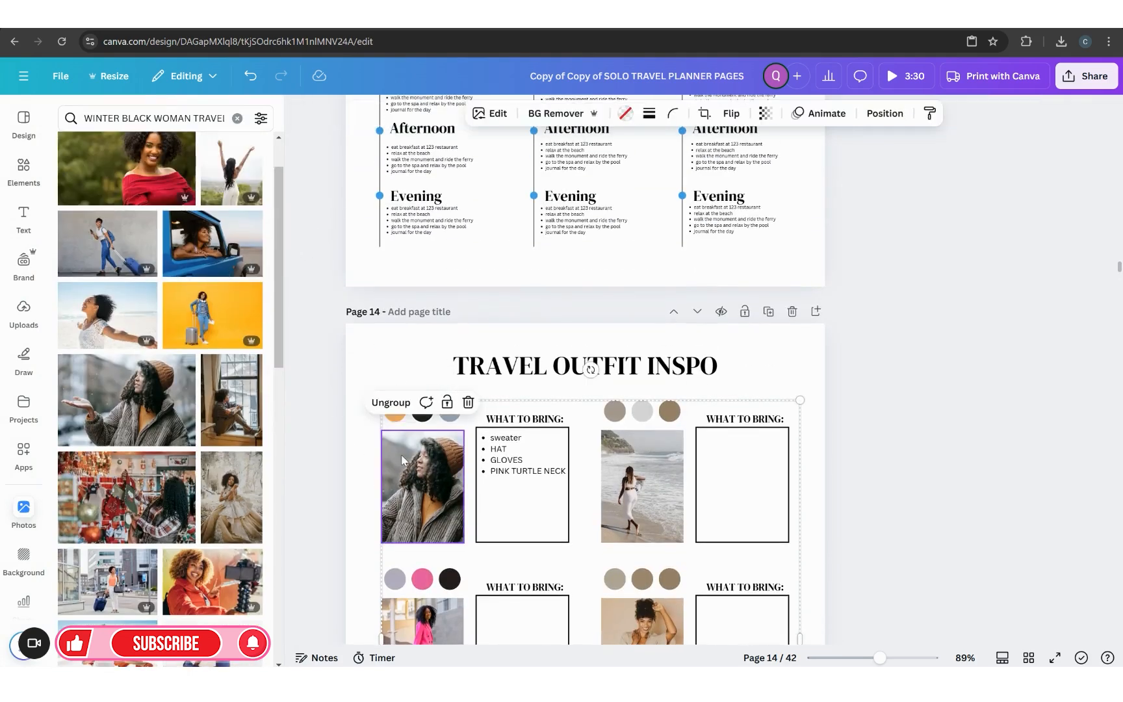
left_click_drag(428, 419, 424, 418)
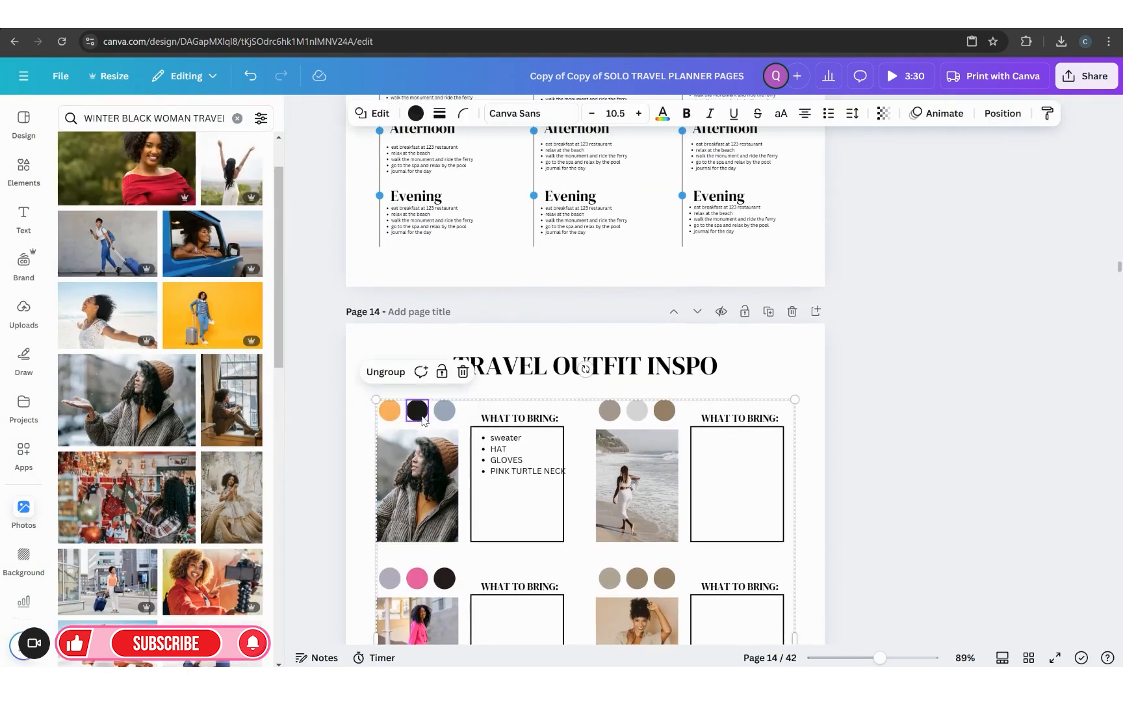
left_click(251, 79)
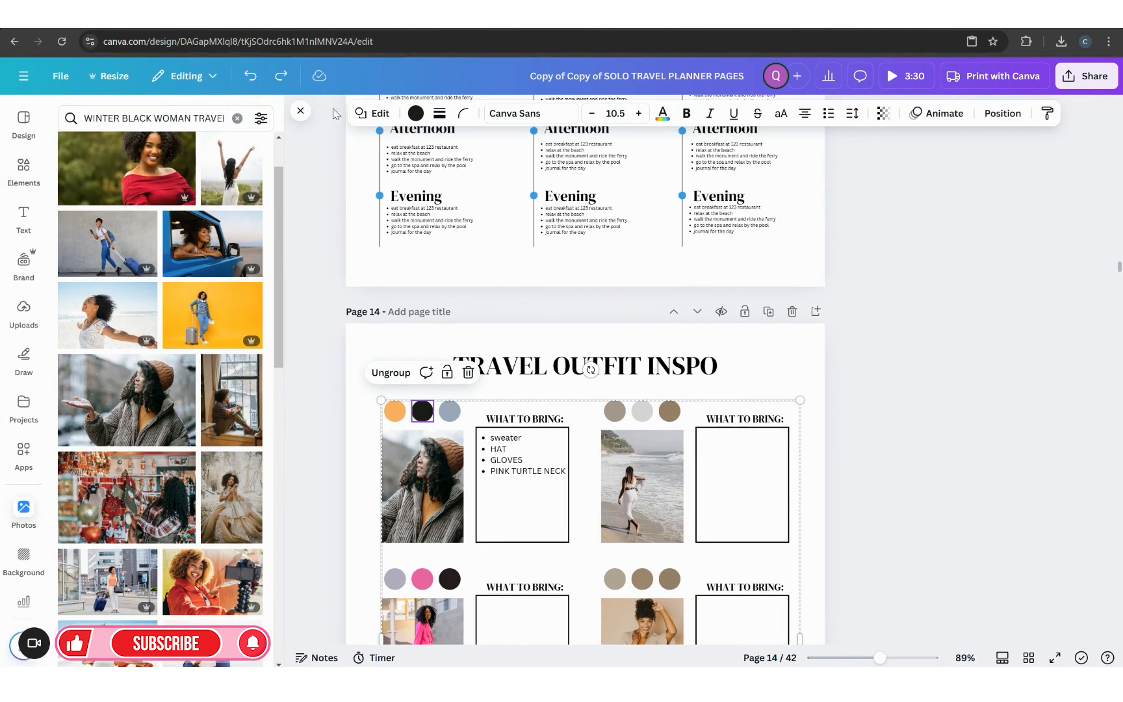
left_click(416, 113)
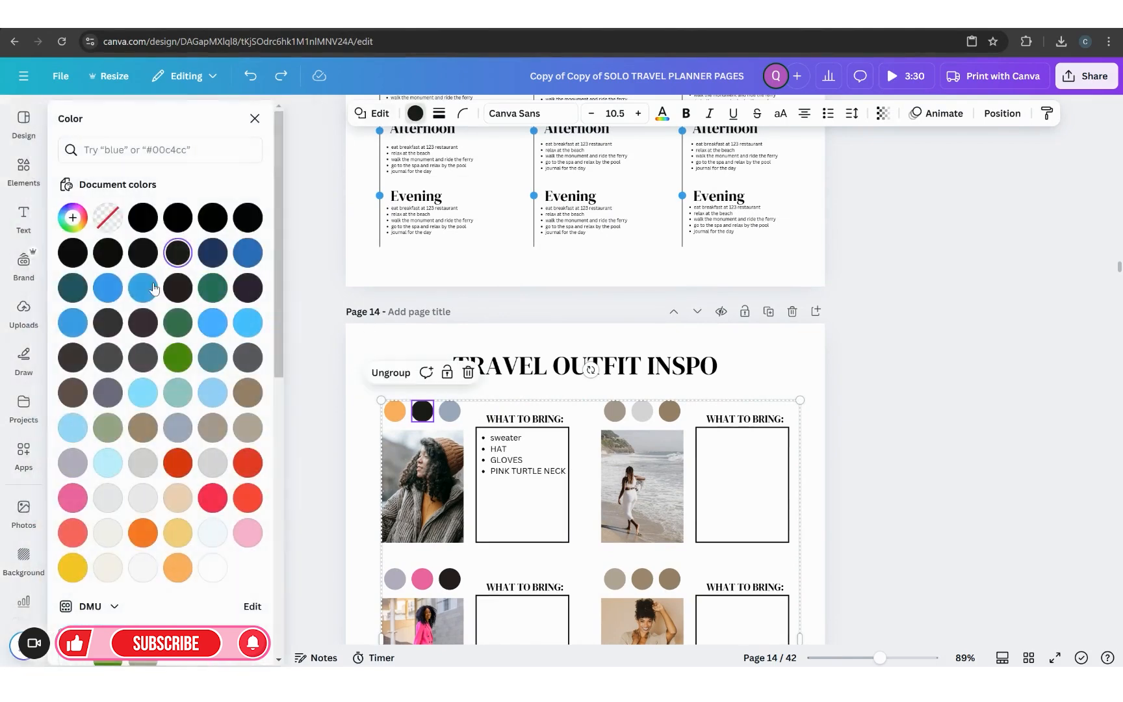
left_click(71, 218)
left_click(234, 390)
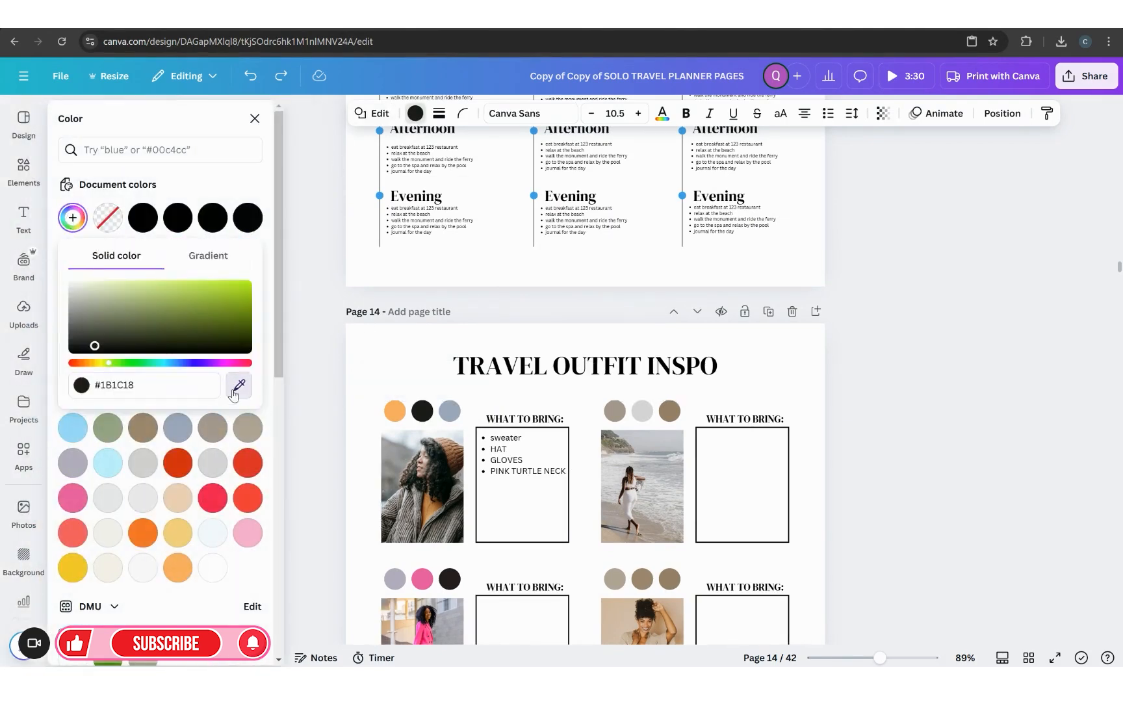
left_click(424, 506)
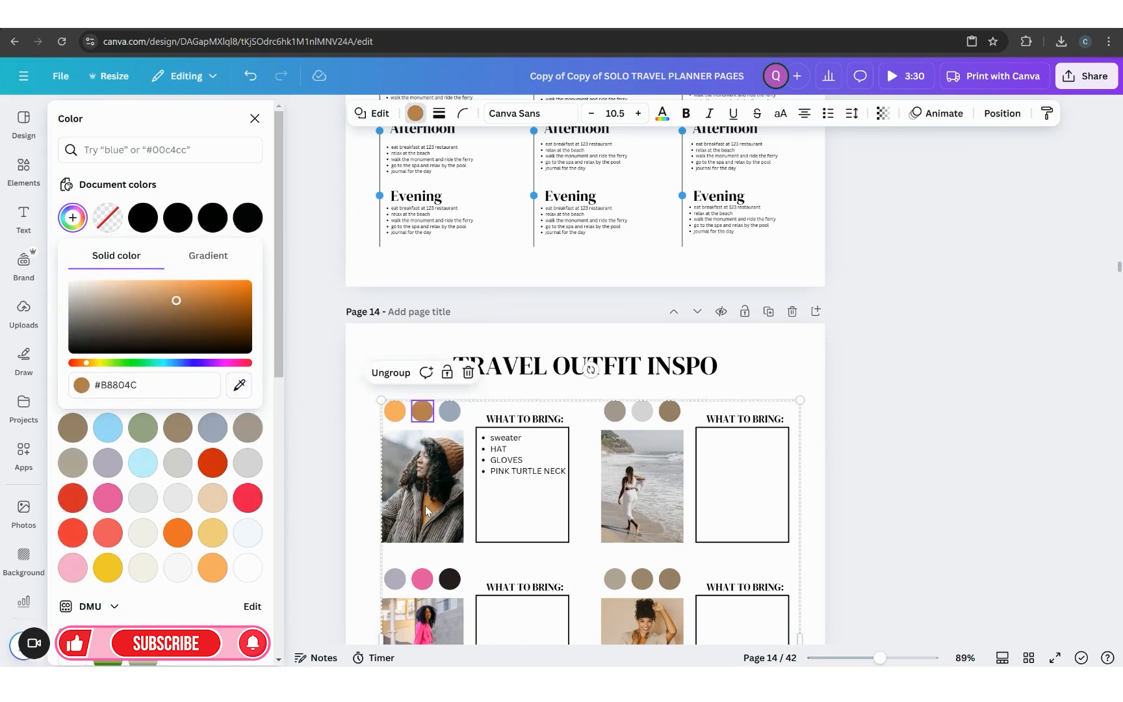
left_click(898, 447)
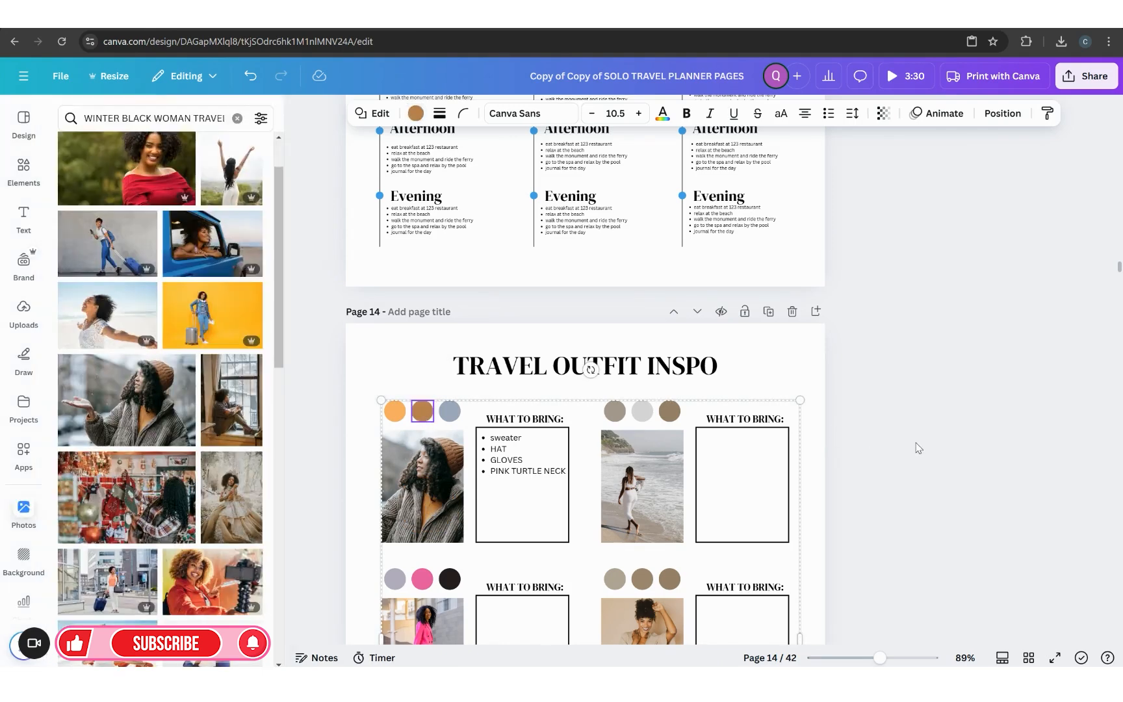
left_click(301, 112)
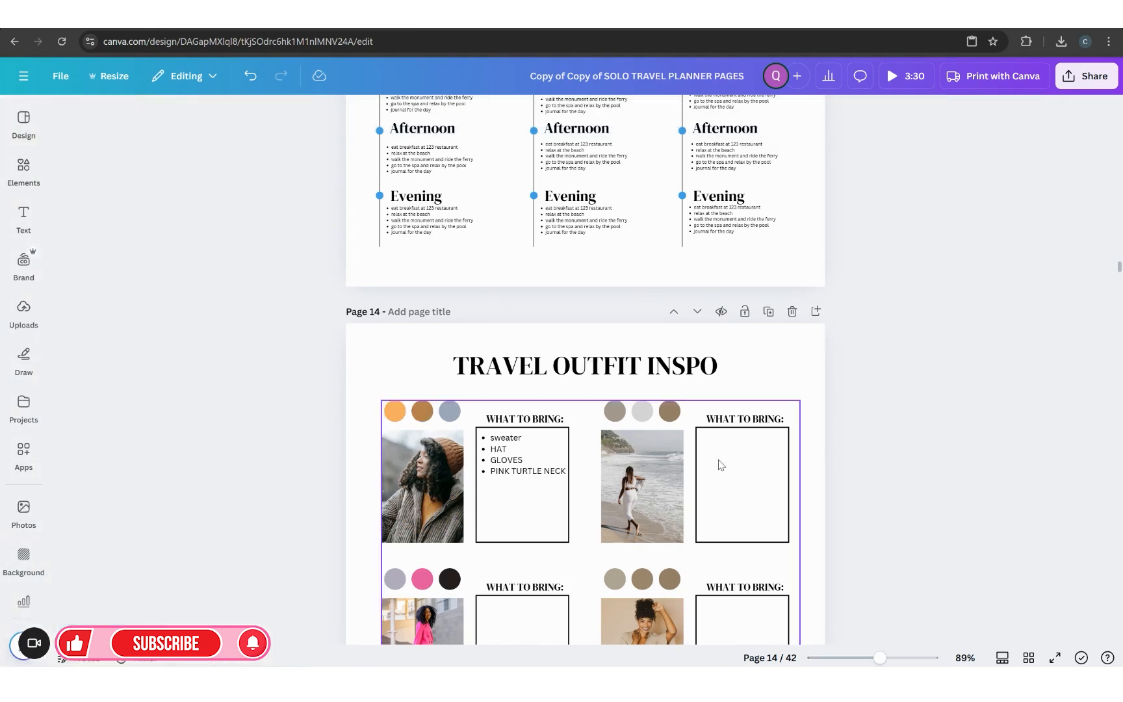
Change the last packing list item to "ORANGE TURTLE NECK" and shrink the list so it fits inside its box.
scroll(720, 464, "down", 2)
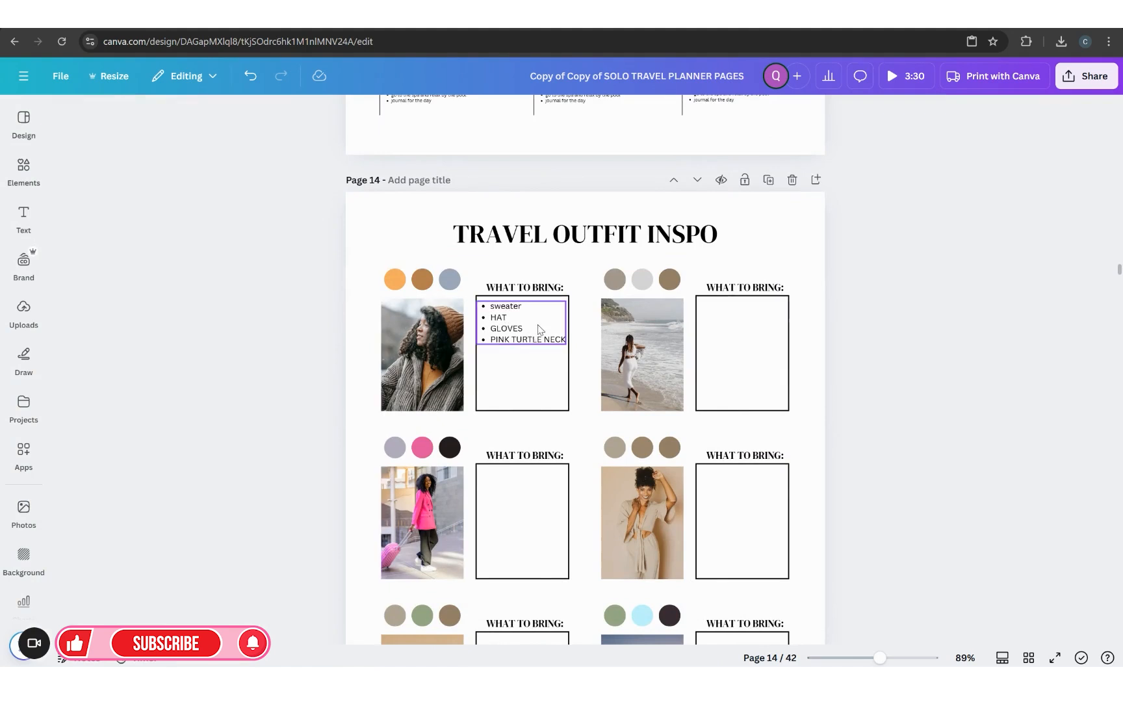
left_click(510, 341)
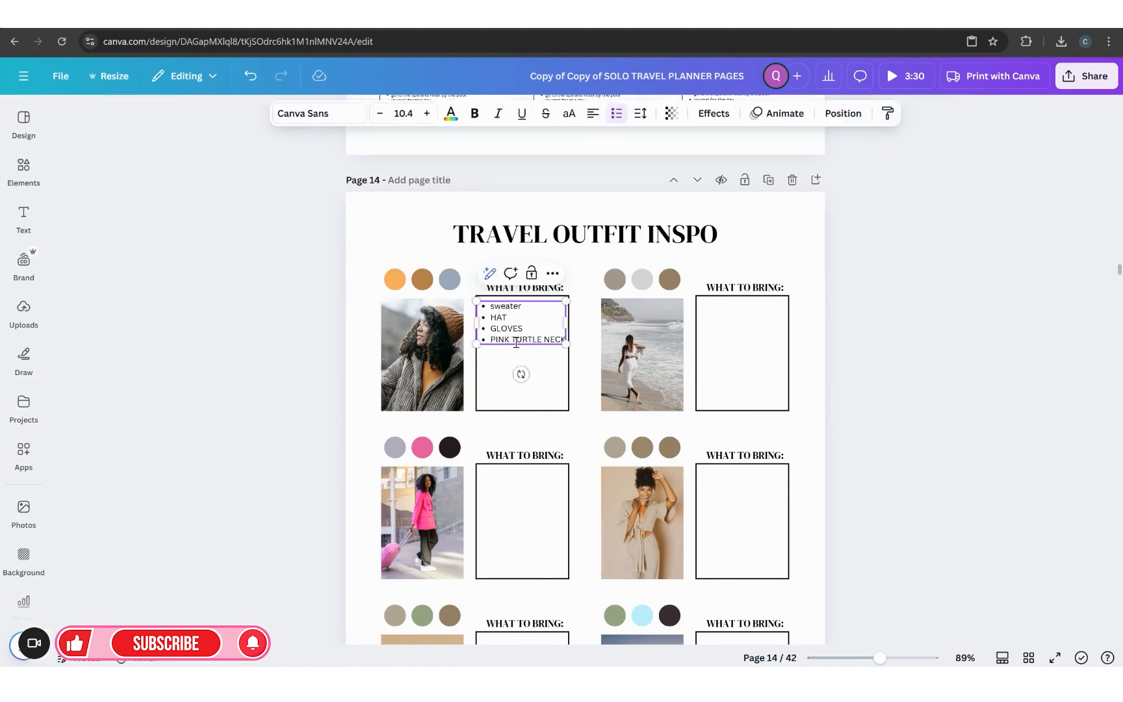
left_click(516, 343)
key("BackSpace")
key("BackSpace")
key("BackSpace")
key("BackSpace")
key("BackSpace")
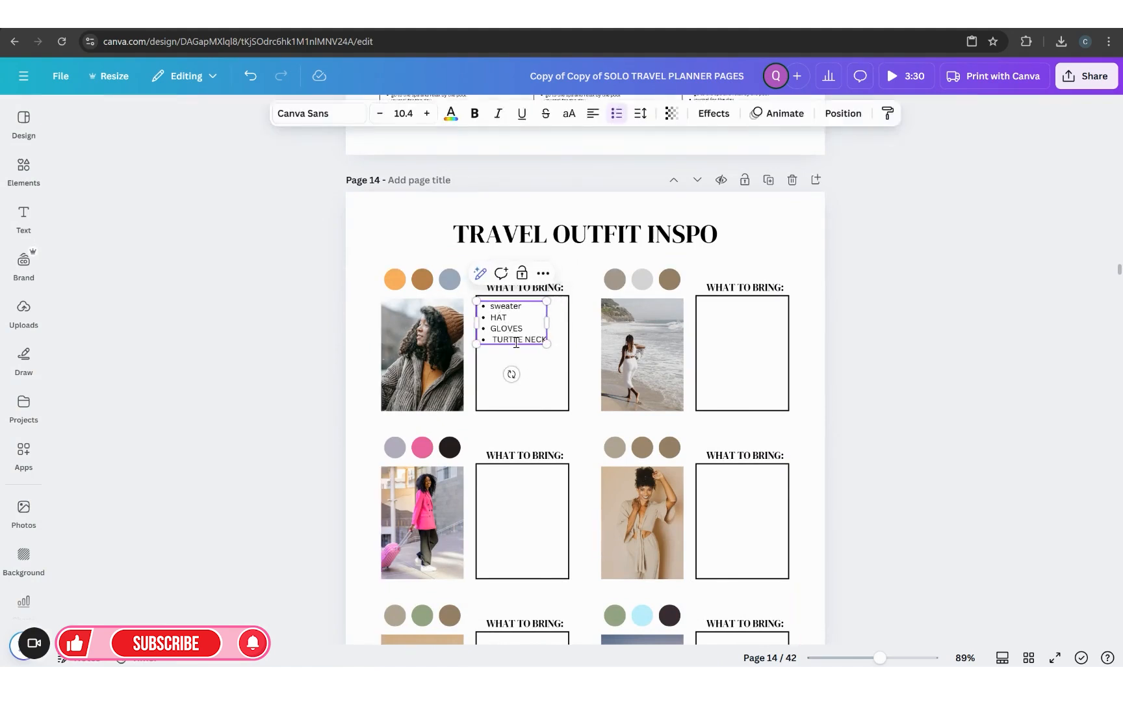
type("ORANGE")
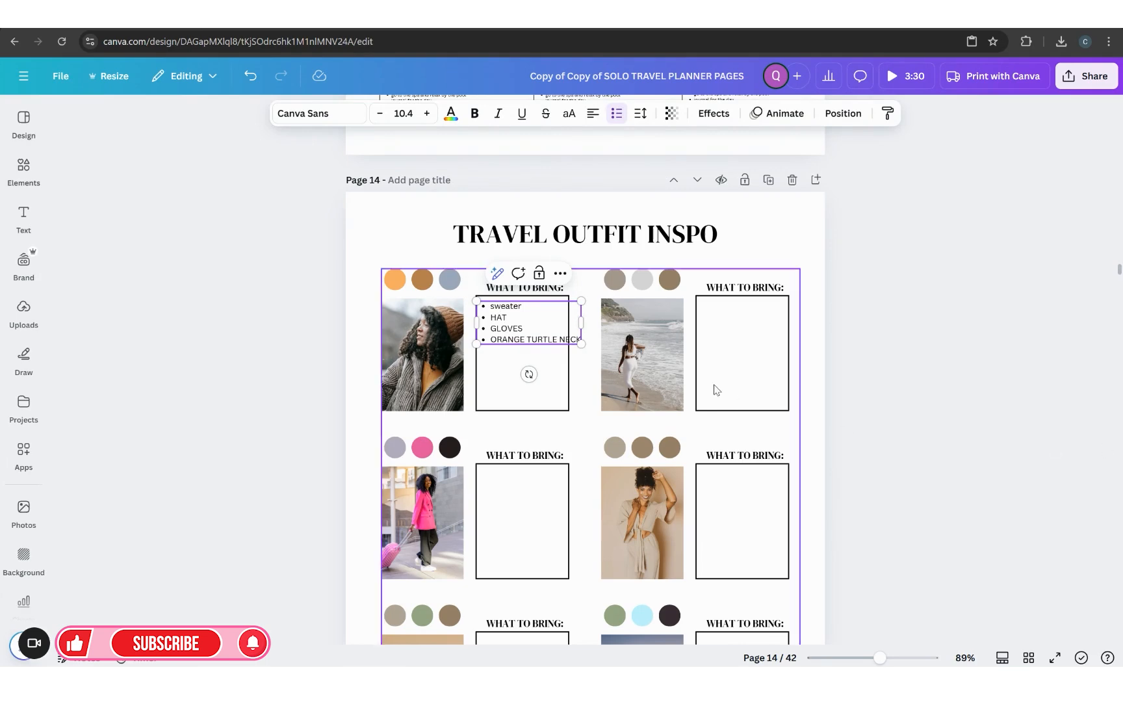
left_click_drag(581, 344, 564, 337)
left_click(968, 424)
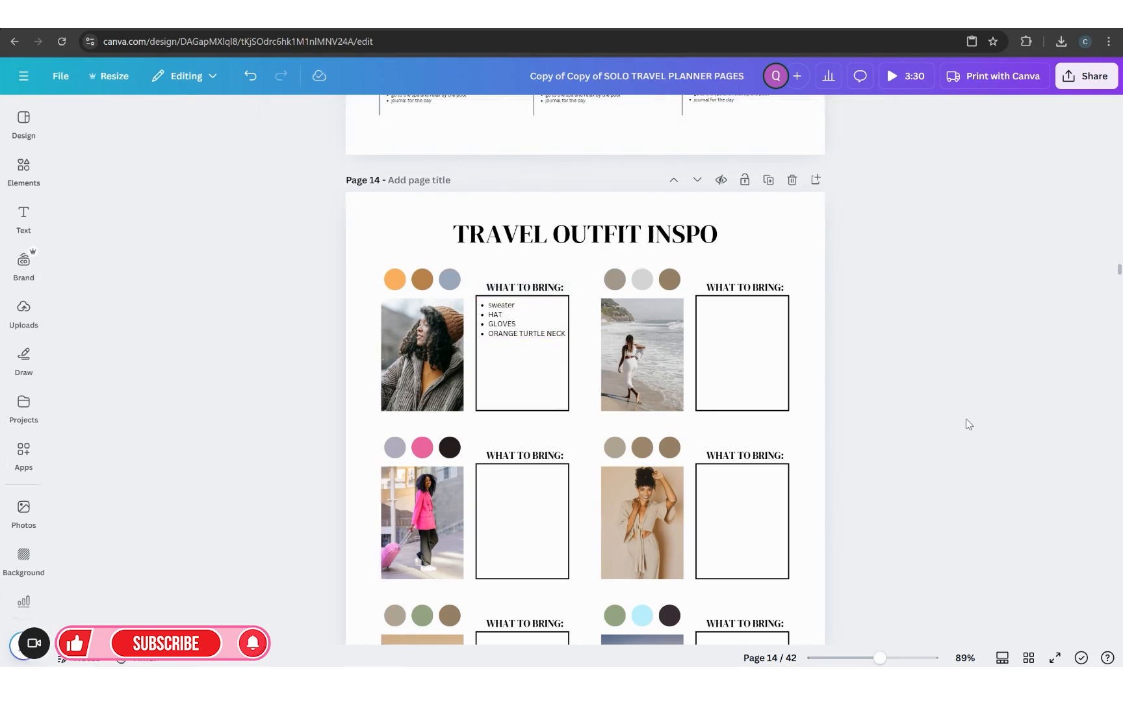
scroll(506, 460, "down", 2)
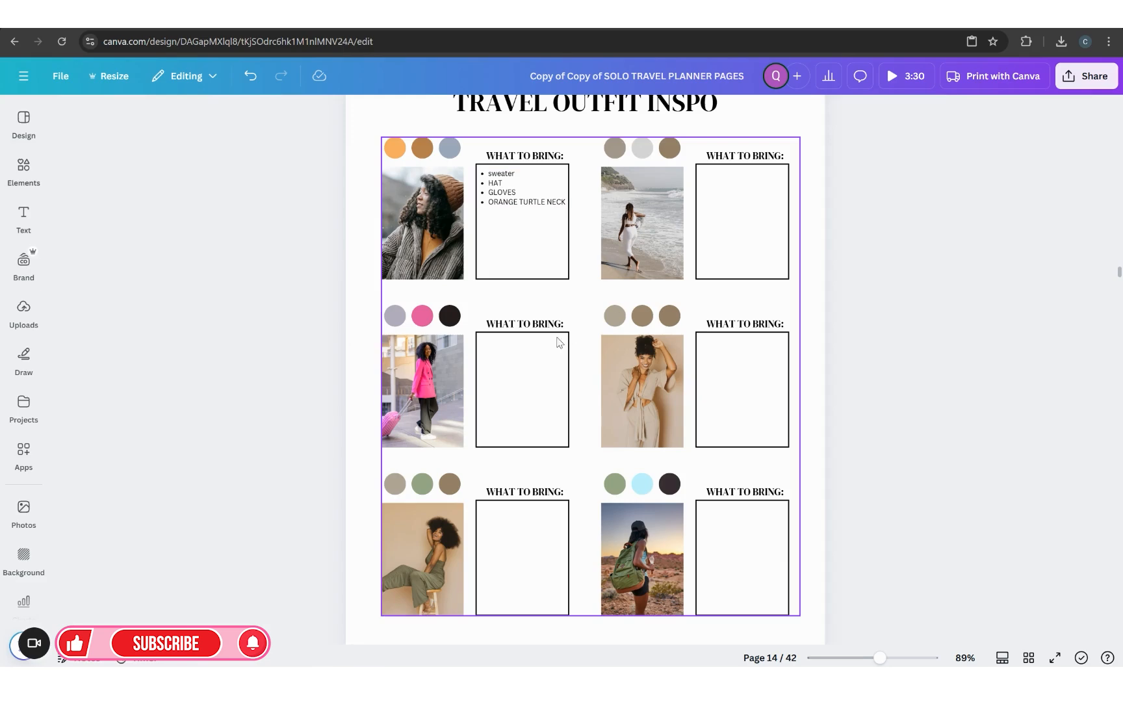
scroll(549, 390, "up", 2)
scroll(534, 429, "down", 7)
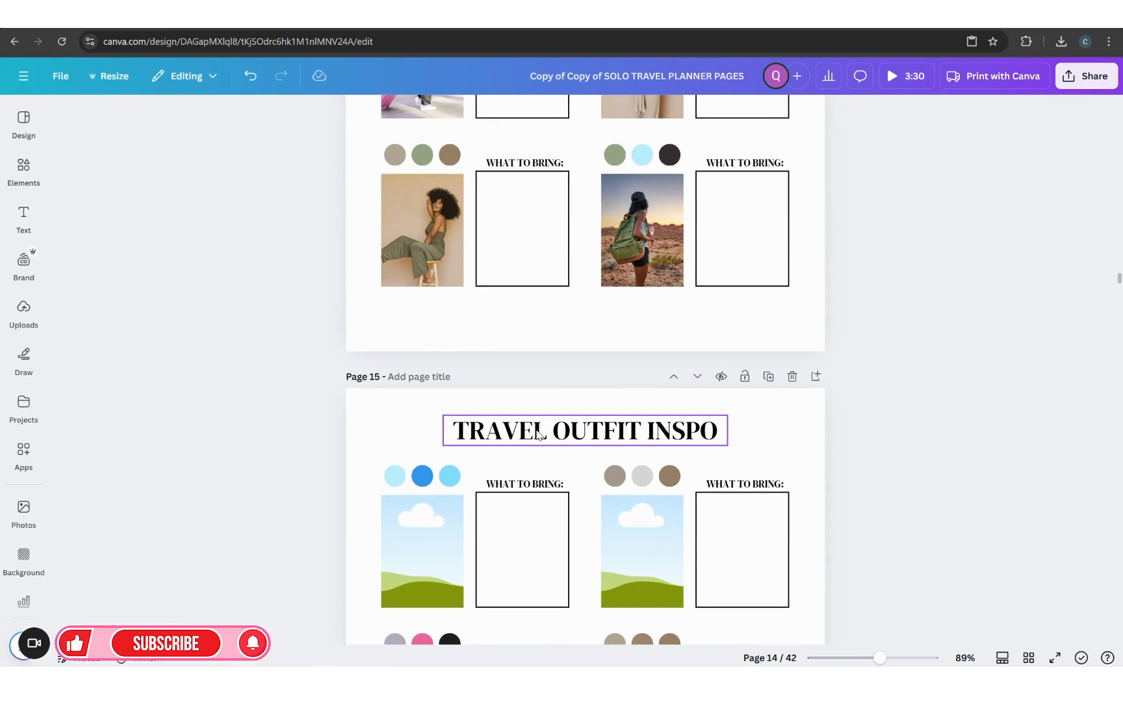
Review the blank Travel Outfit Inspo page and the category boxes of the Packing List page.
scroll(543, 455, "down", 3)
scroll(546, 471, "up", 2)
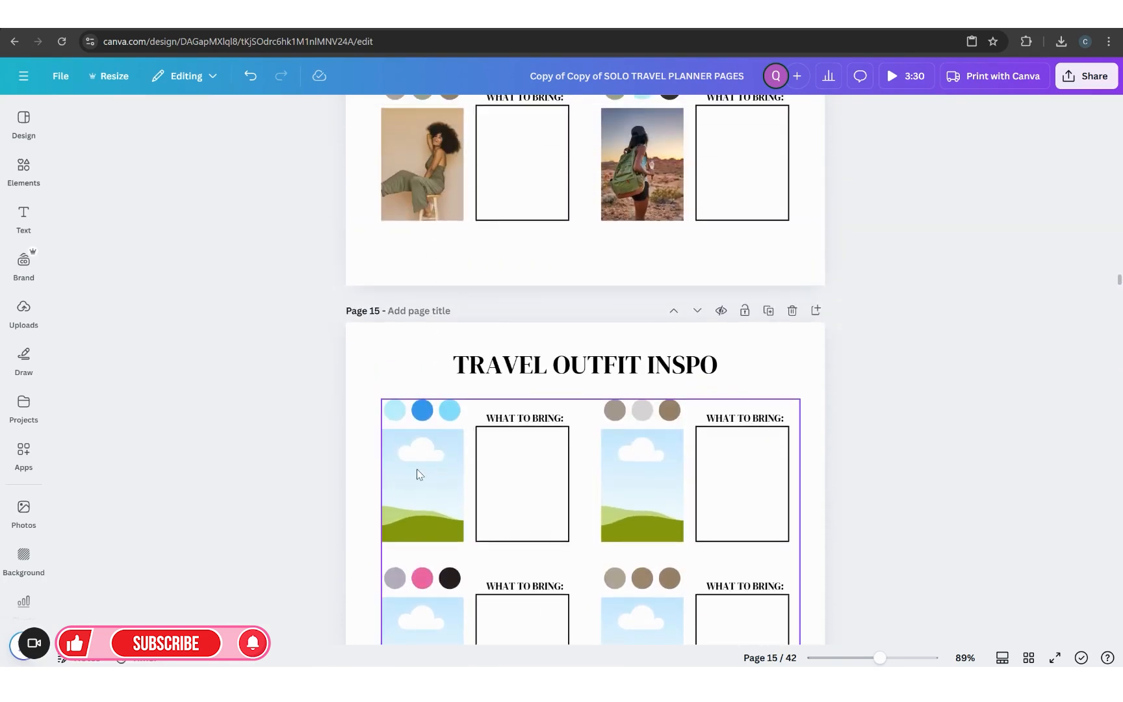
scroll(415, 456, "down", 1)
scroll(384, 472, "up", 2)
scroll(604, 500, "down", 12)
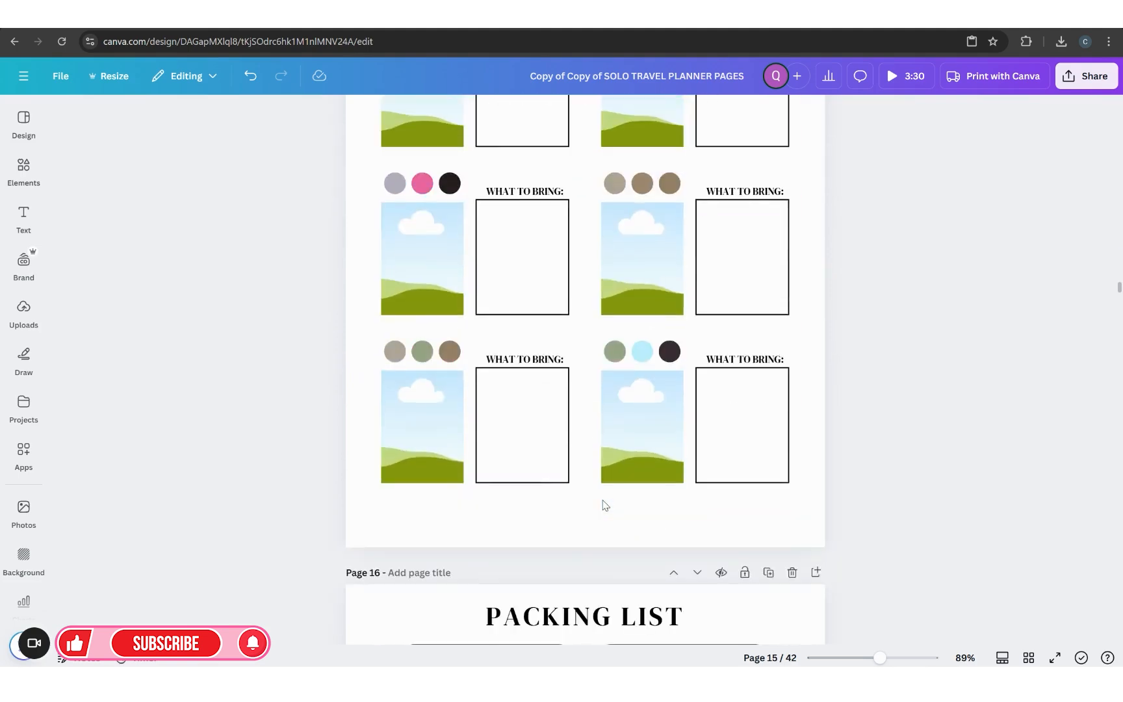
scroll(605, 507, "down", 4)
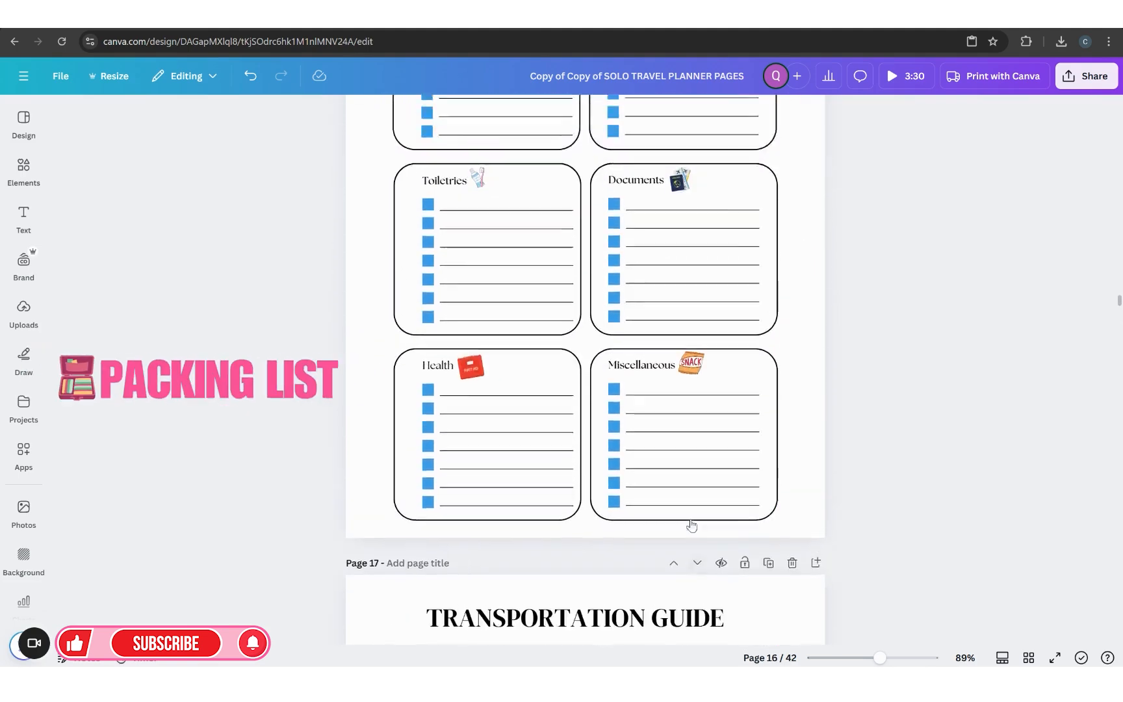
scroll(692, 527, "up", 3)
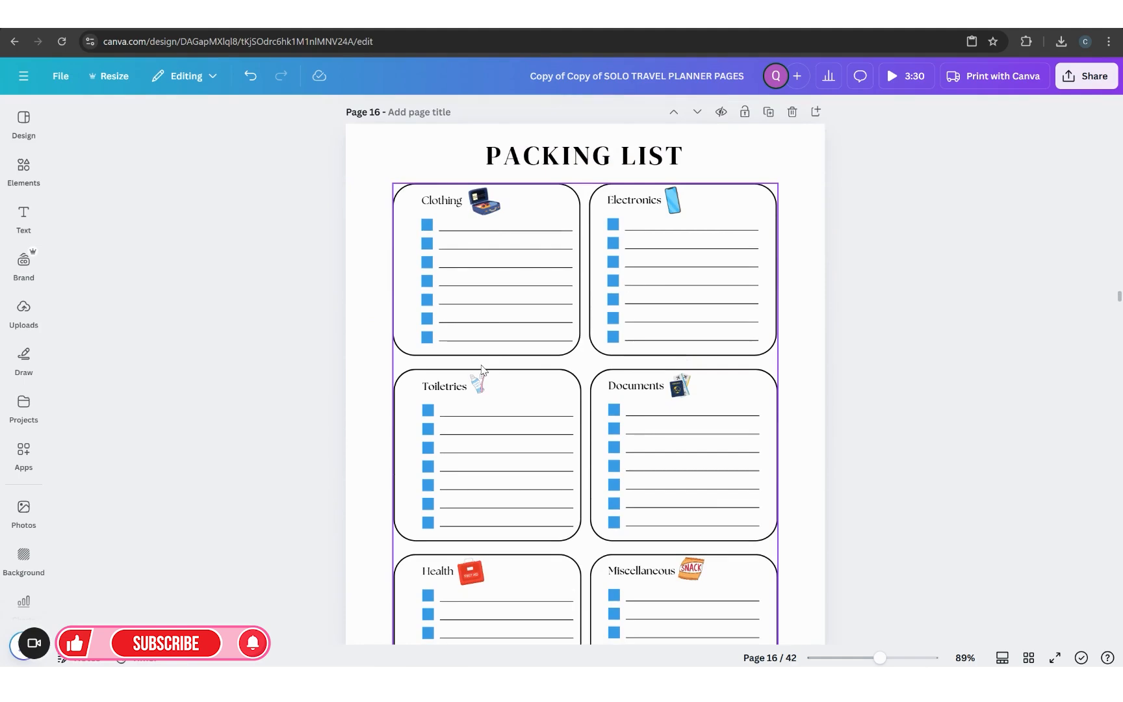
Look over the Transportation Guide sections and the things to do, places to eat and places to shop sections of the Activities page.
scroll(494, 383, "down", 10)
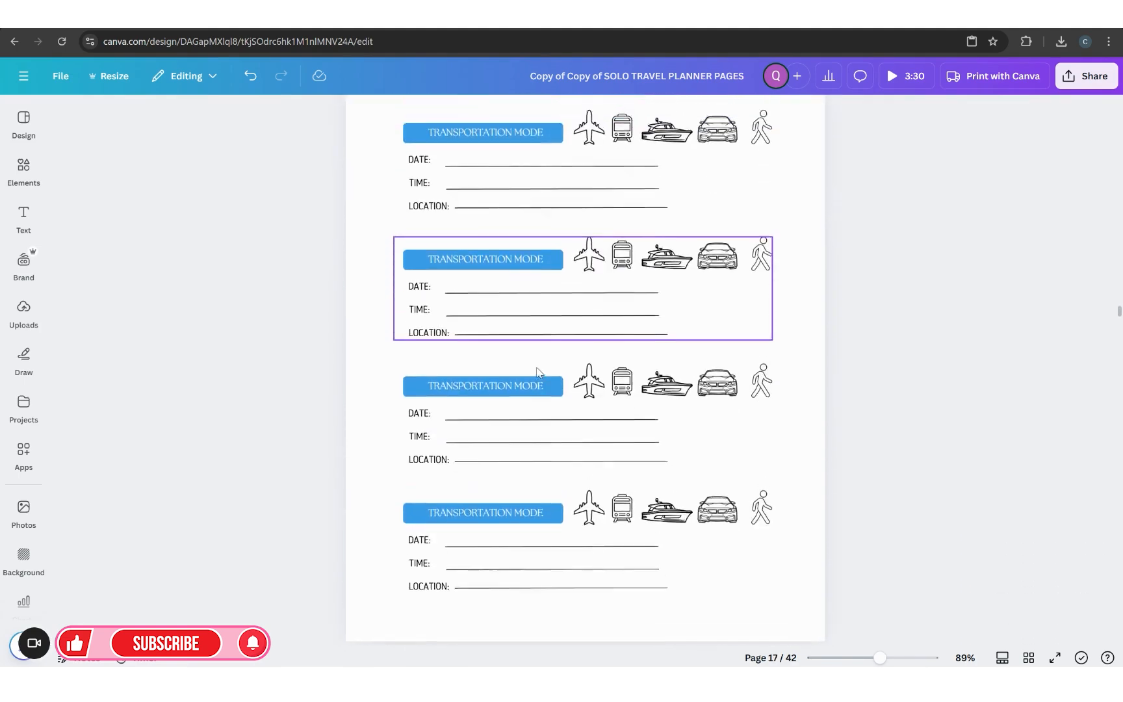
scroll(538, 374, "up", 2)
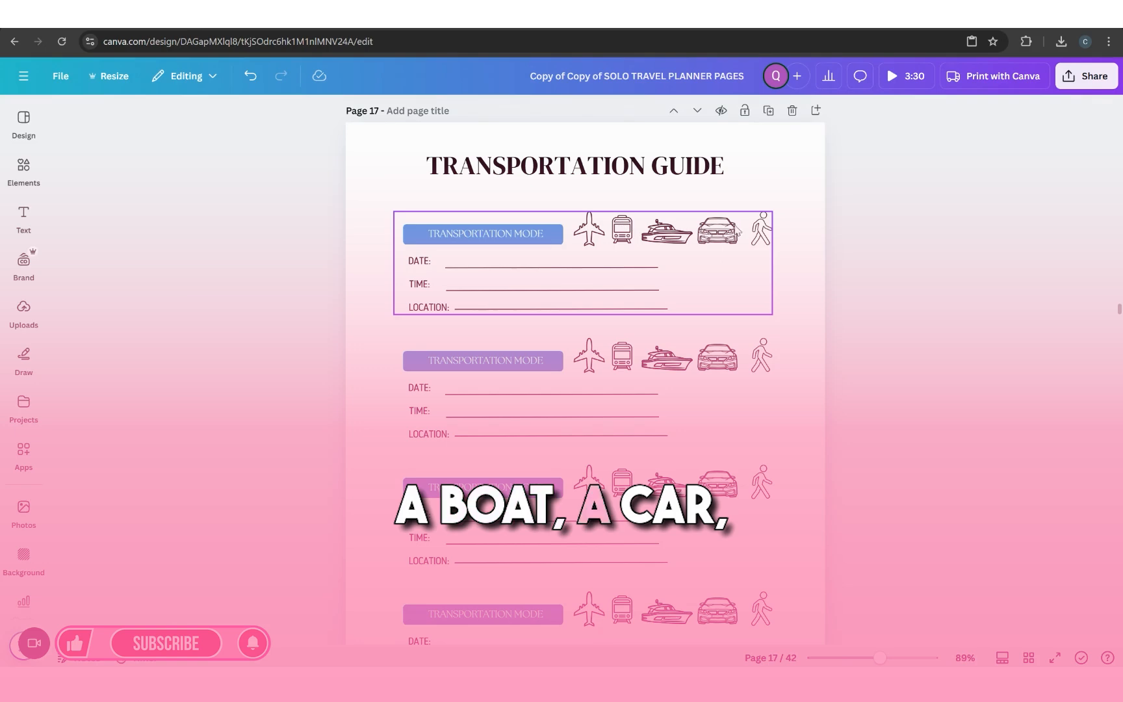
scroll(672, 440, "down", 4)
scroll(673, 440, "up", 4)
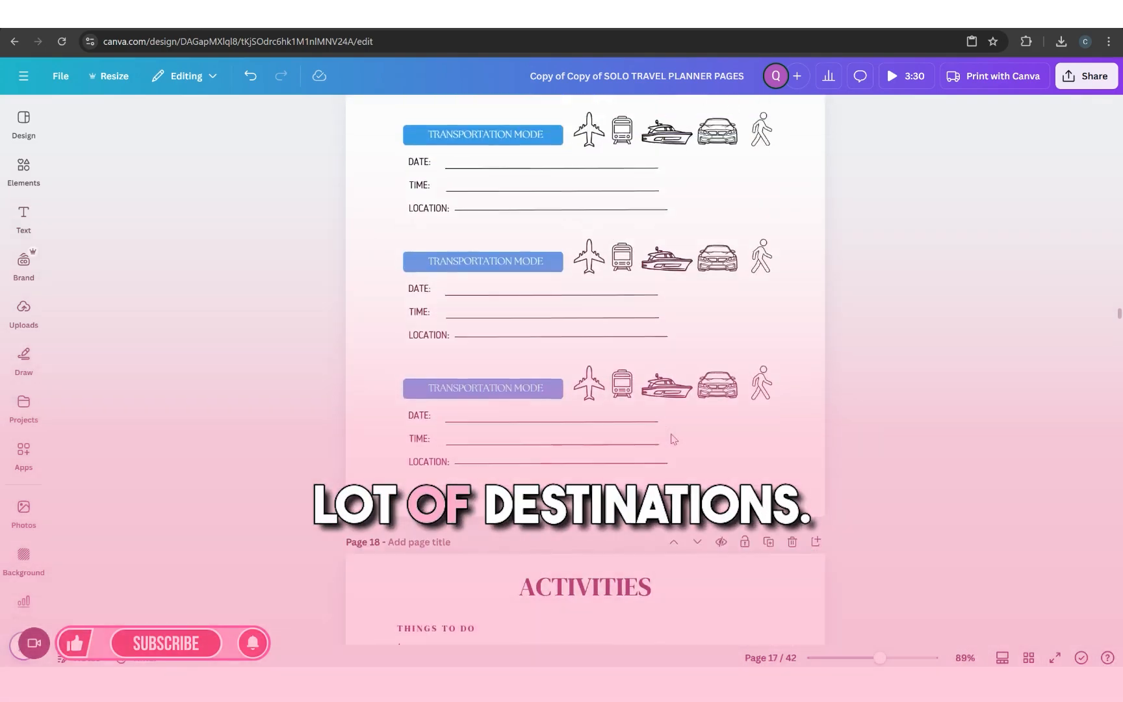
scroll(673, 440, "up", 1)
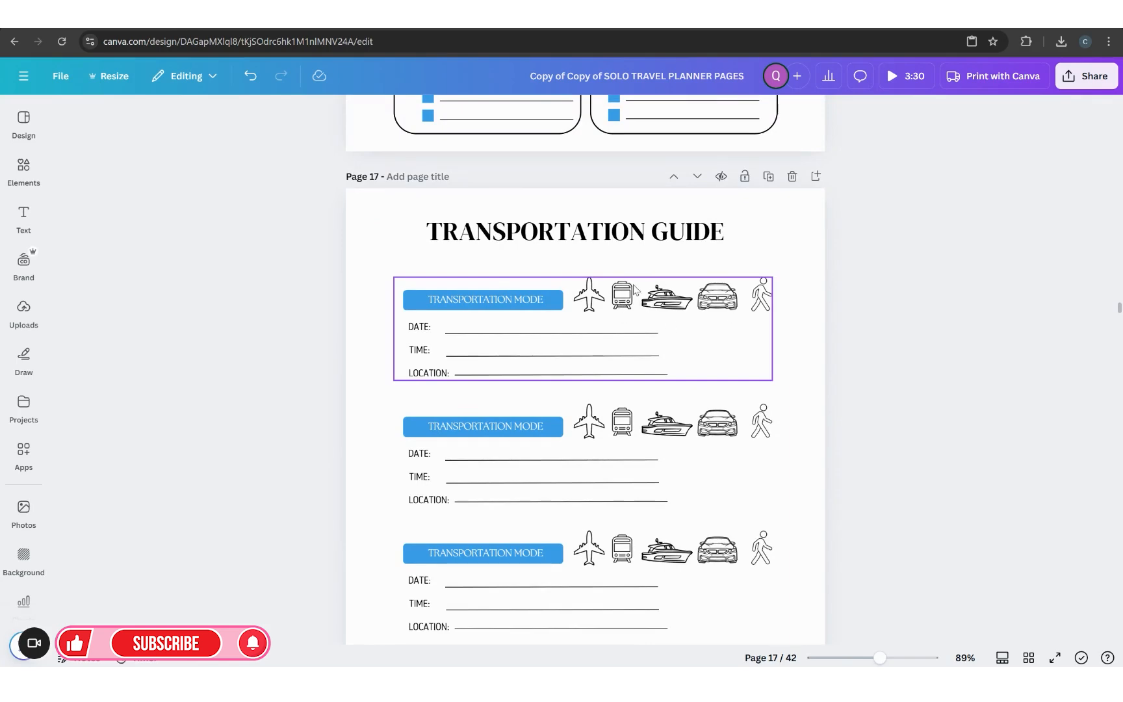
scroll(647, 473, "up", 3)
scroll(647, 478, "down", 5)
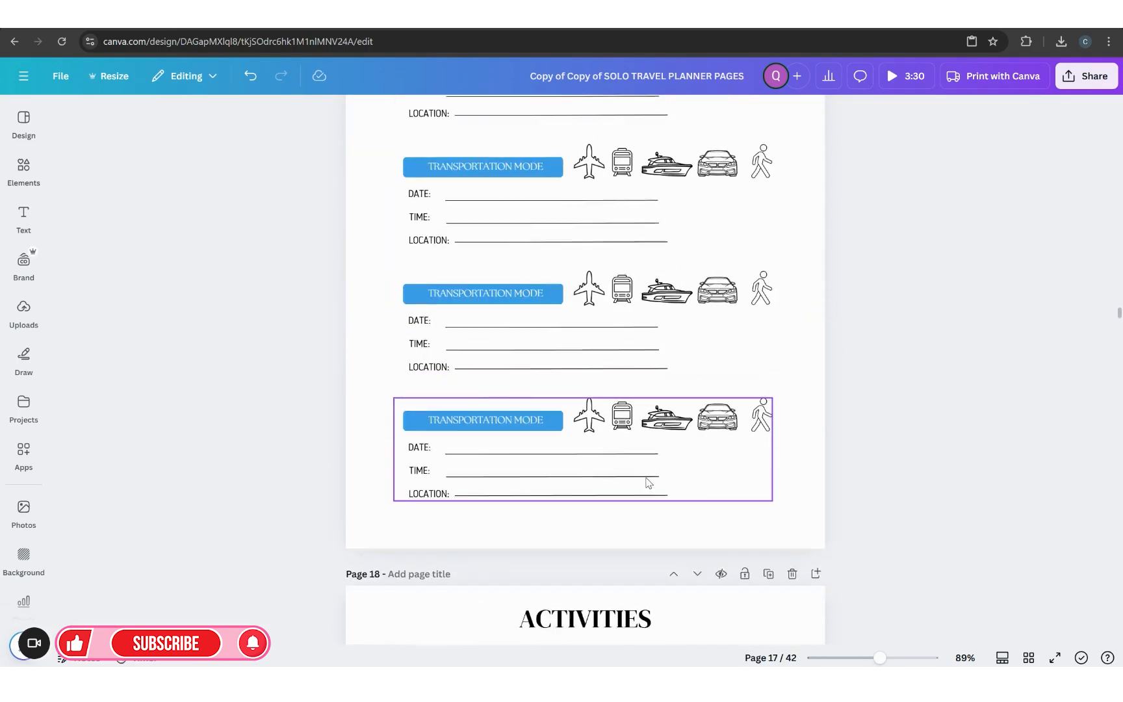
scroll(647, 482, "down", 6)
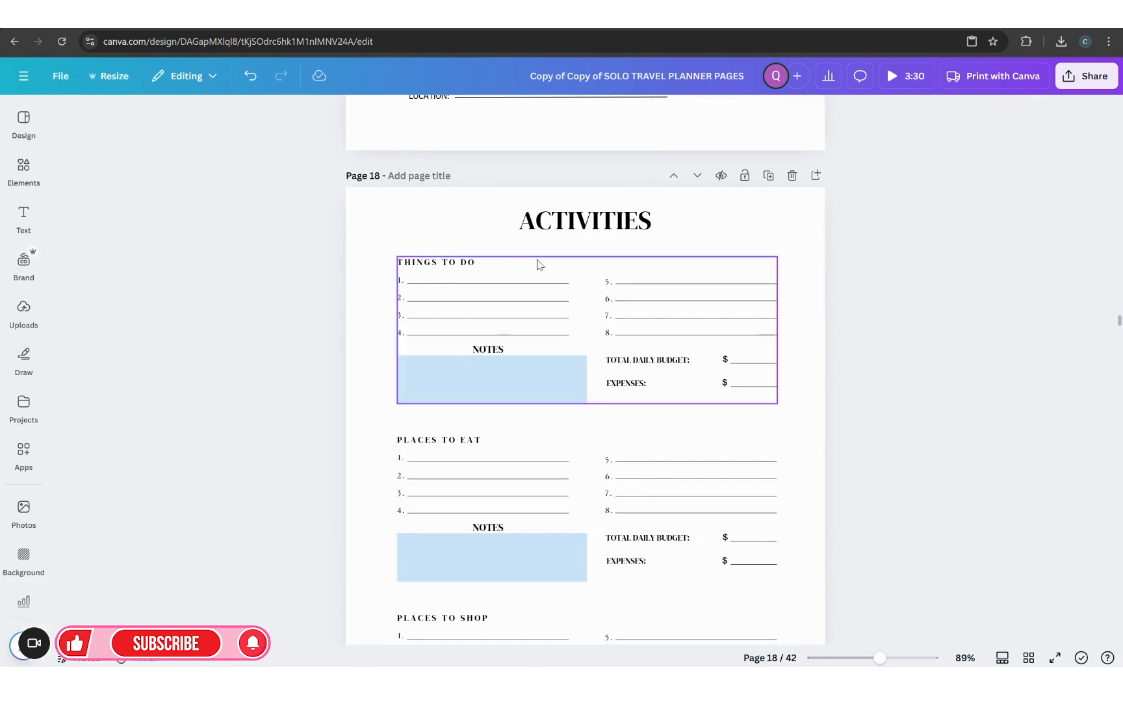
scroll(473, 408, "down", 1)
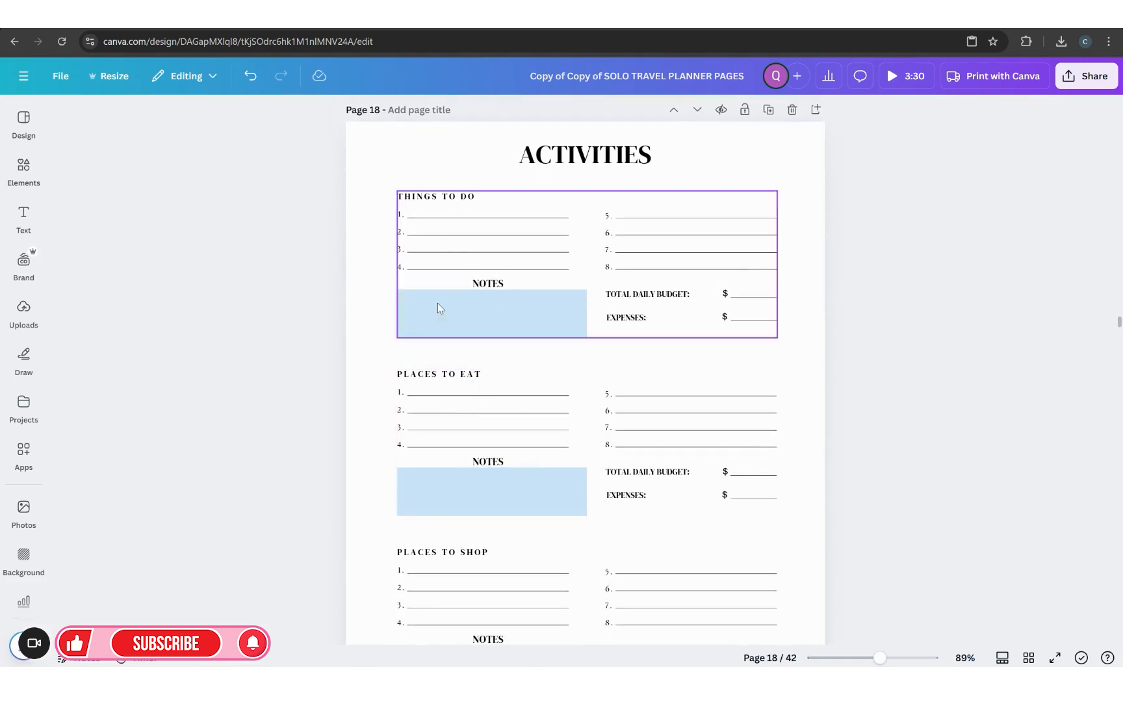
scroll(523, 354, "down", 2)
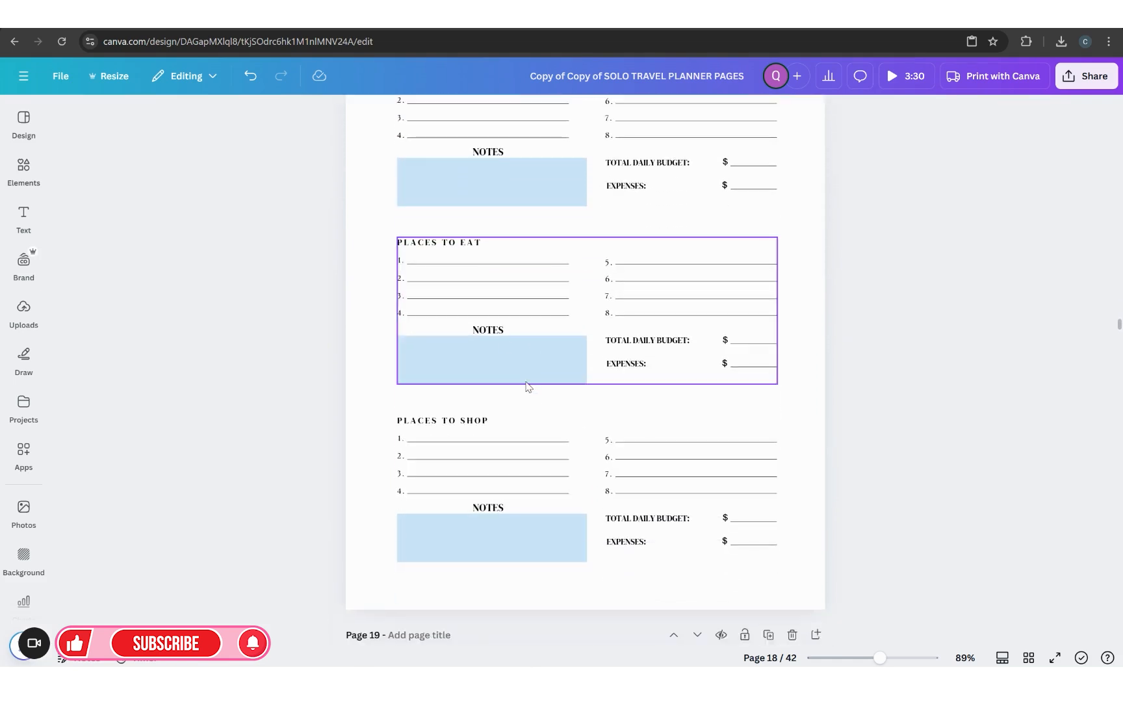
scroll(498, 331, "up", 1)
scroll(494, 327, "up", 1)
Remove the fill color from the first bar under KEY on the World Map page.
scroll(565, 469, "down", 10)
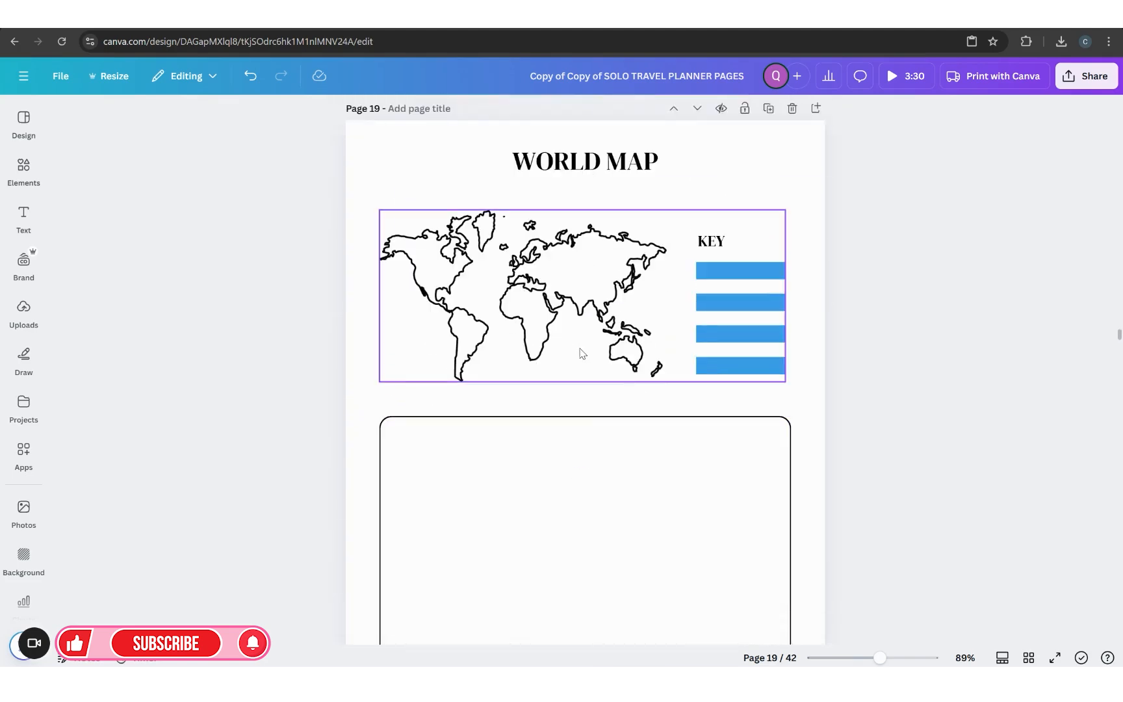
left_click(718, 265)
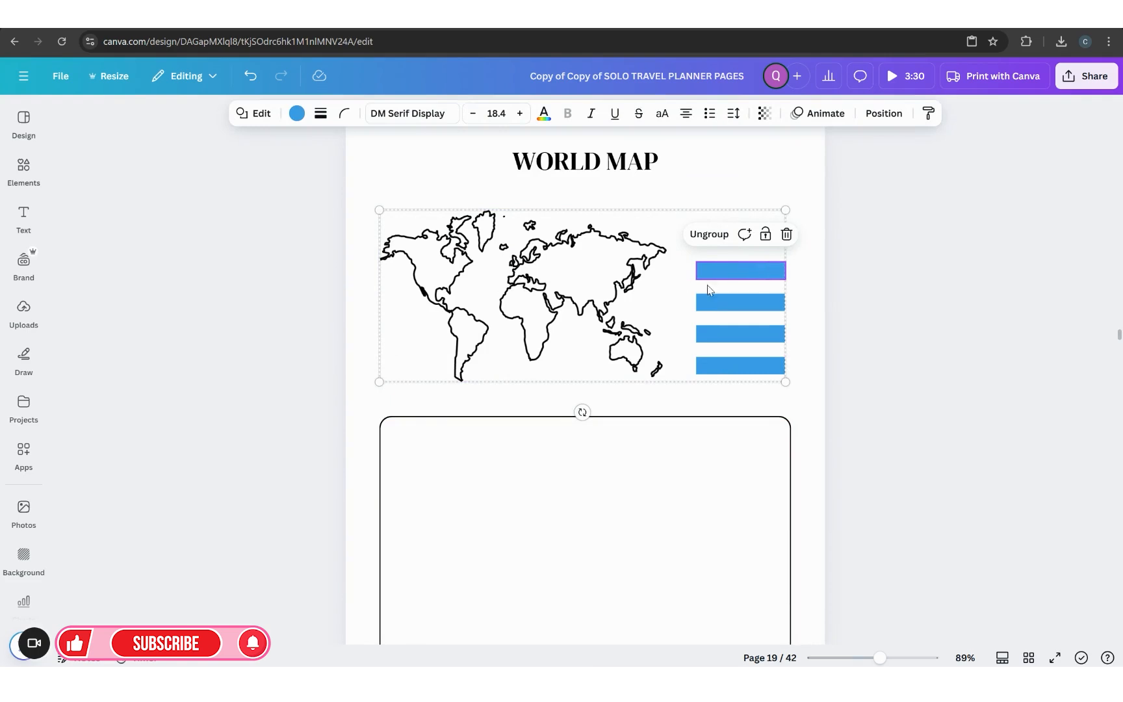
left_click(297, 113)
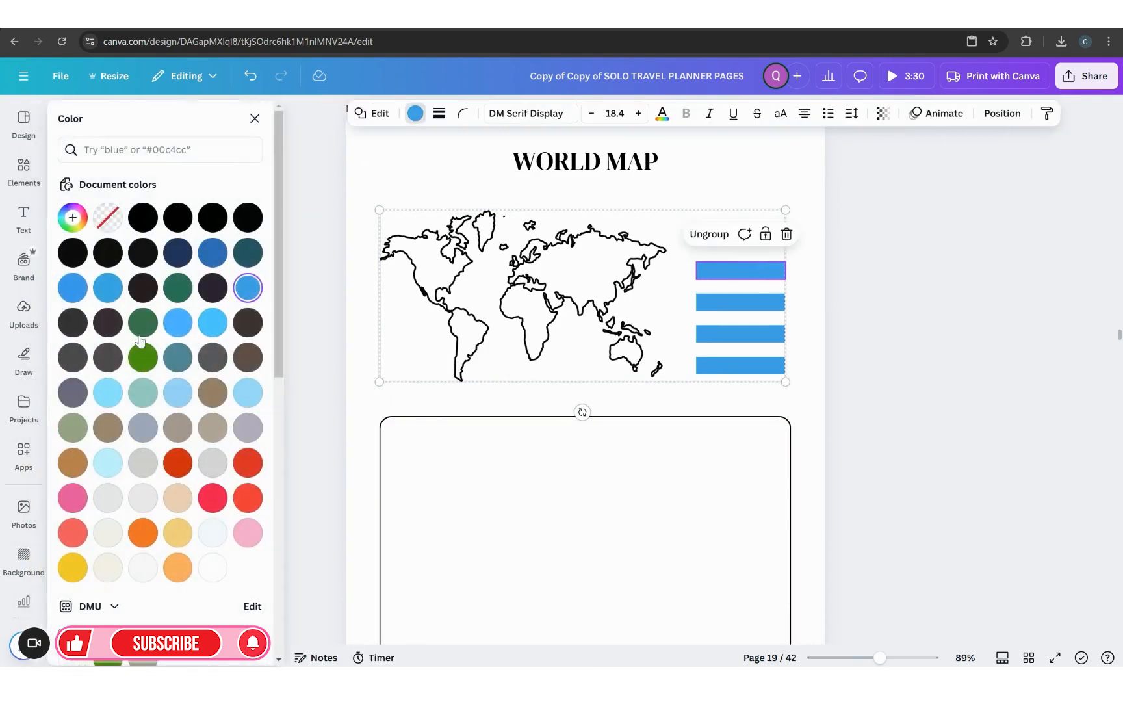
left_click(177, 287)
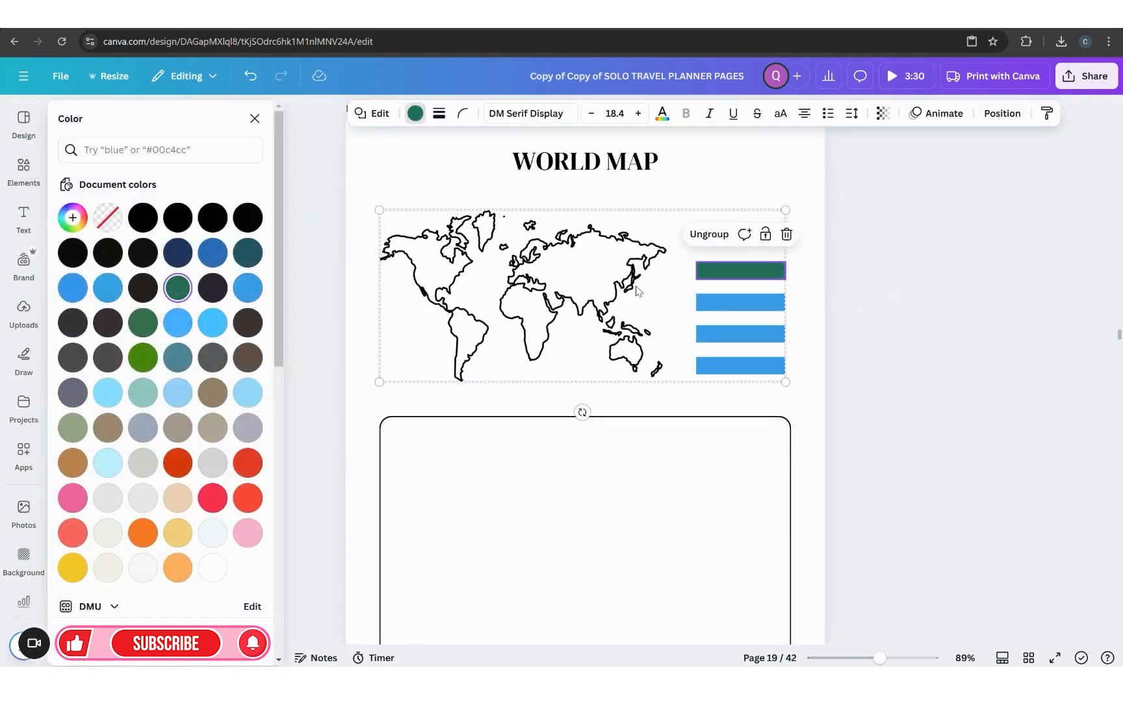
left_click(251, 80)
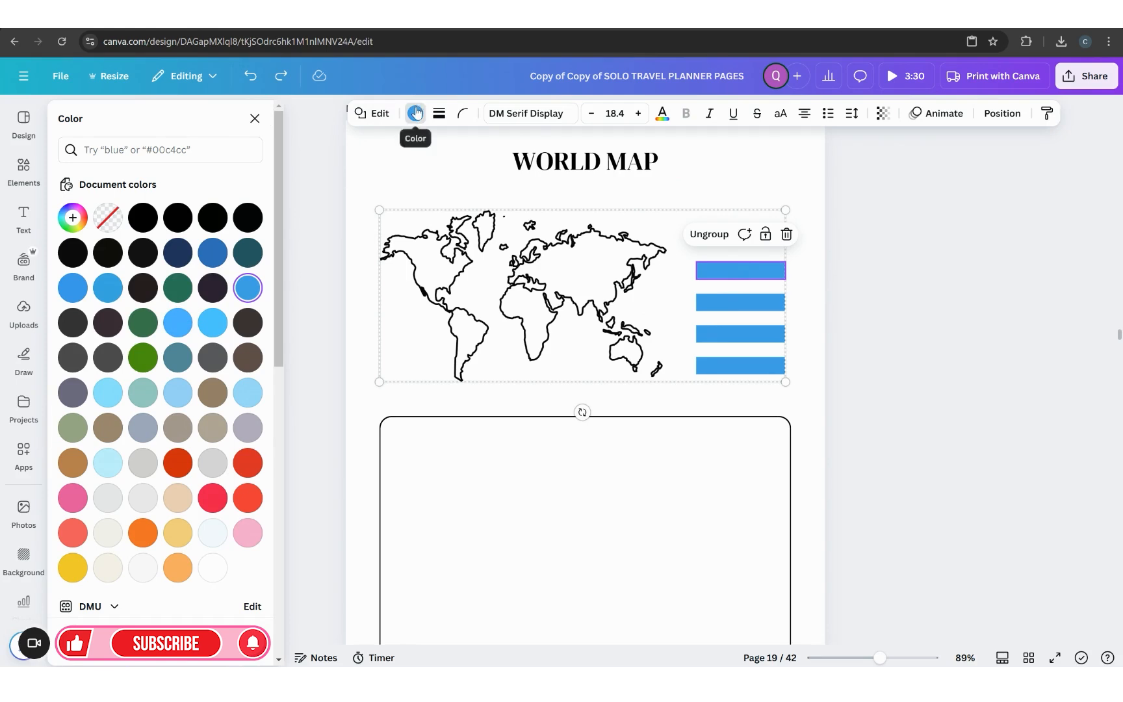
left_click(107, 217)
left_click(971, 295)
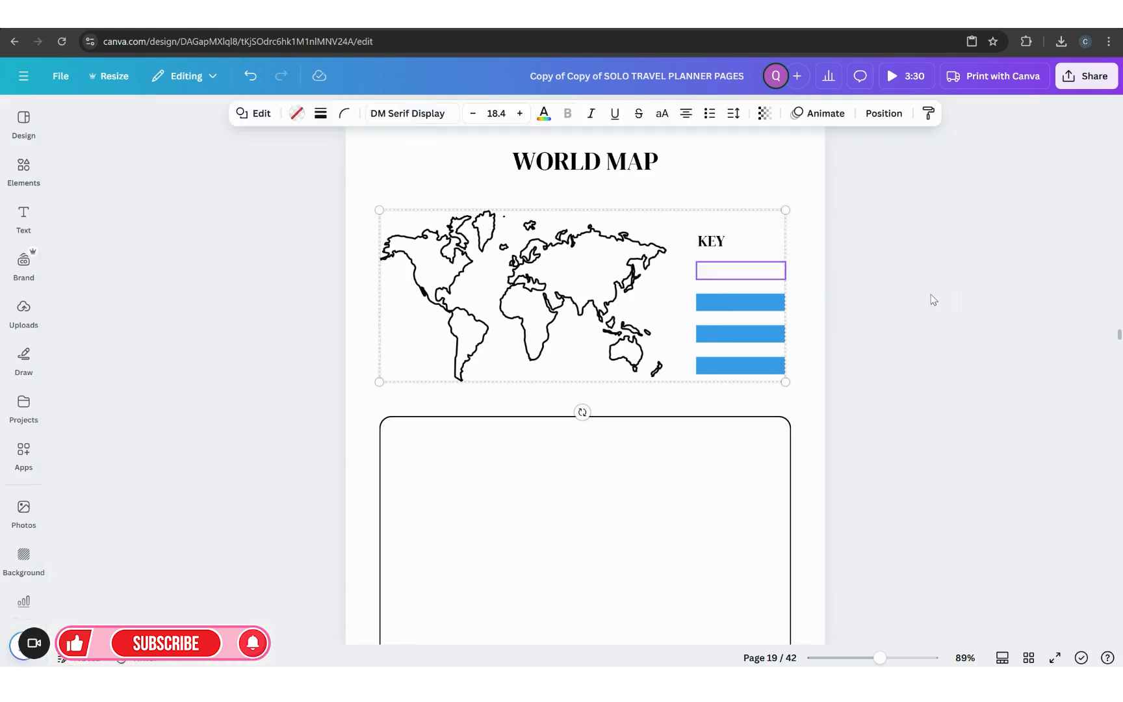
Give the first bar under KEY a solid border with a weight of 2.
left_click(720, 277)
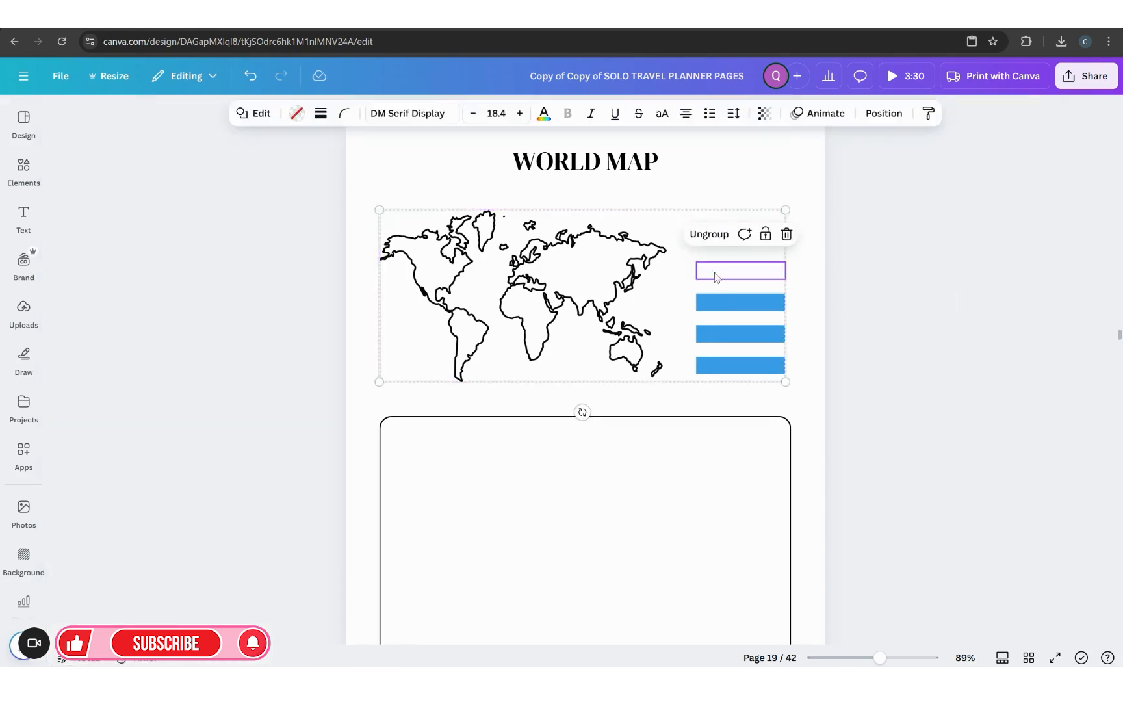
left_click(321, 113)
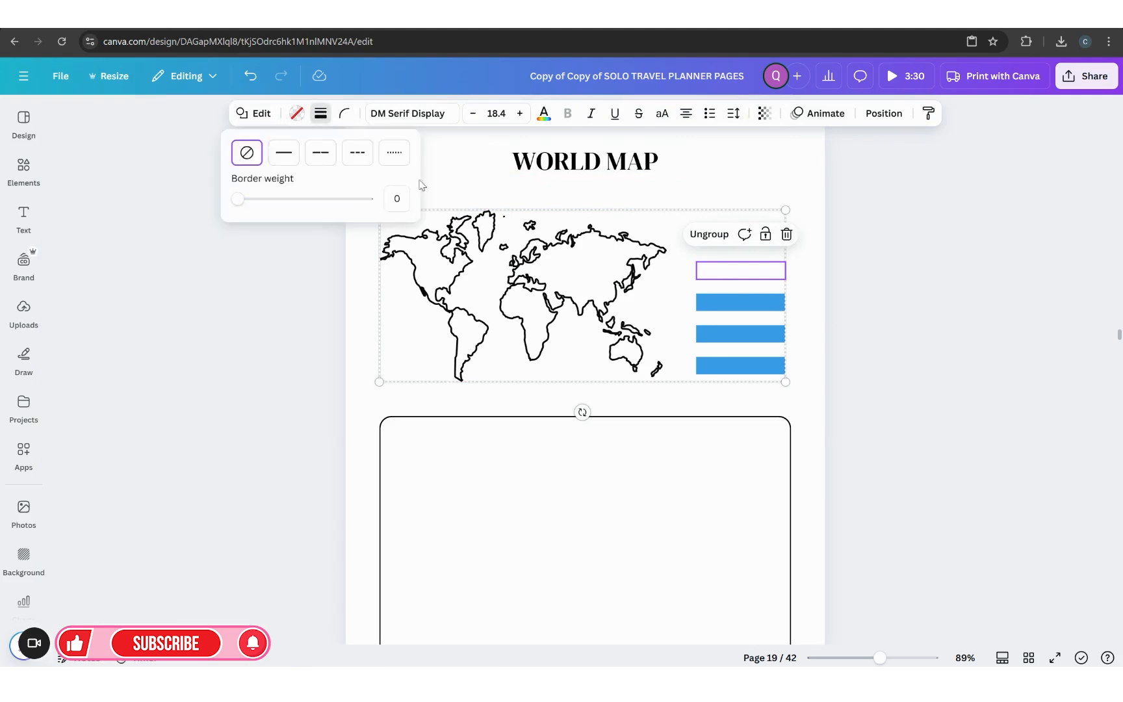
type("2")
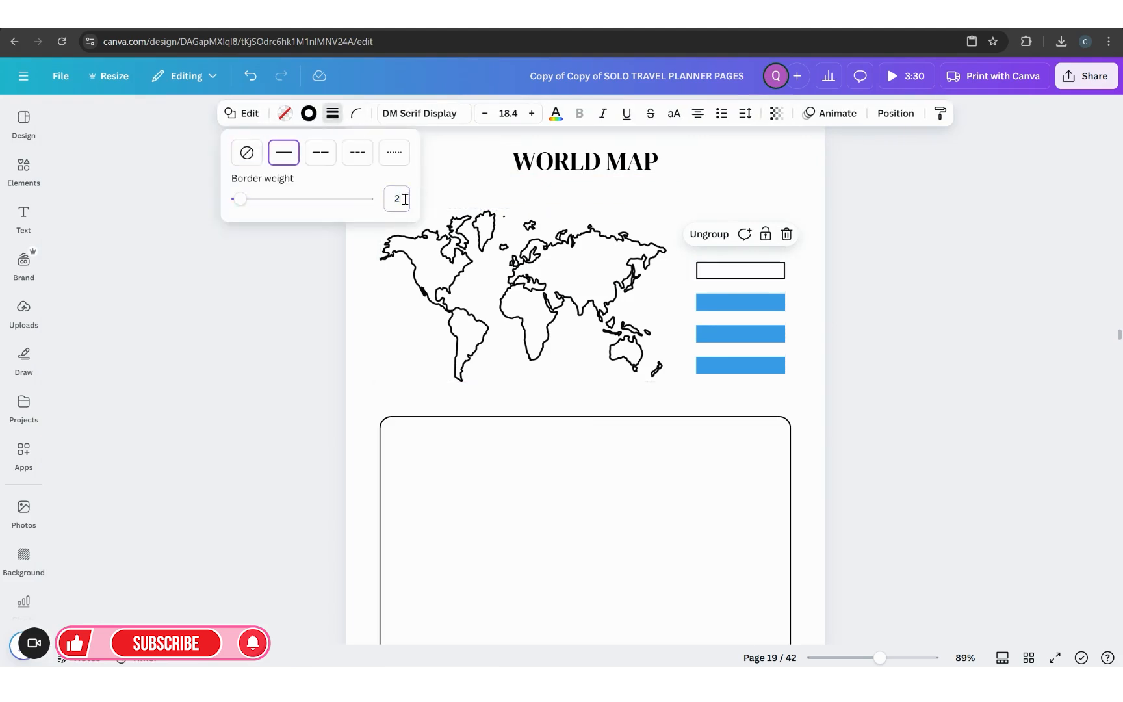
left_click(852, 371)
left_click(856, 370)
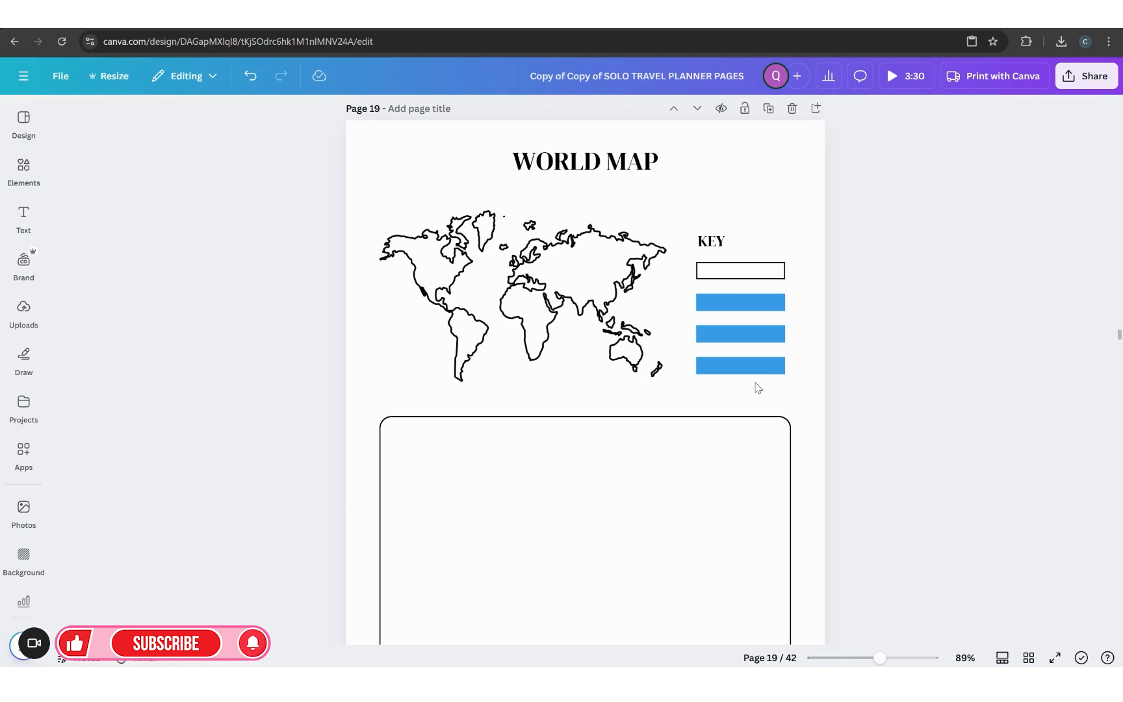
Add a "4X6" subheading inside the first frame of the Travel Memory Board page and enlarge it to font size 59.
scroll(832, 401, "down", 10)
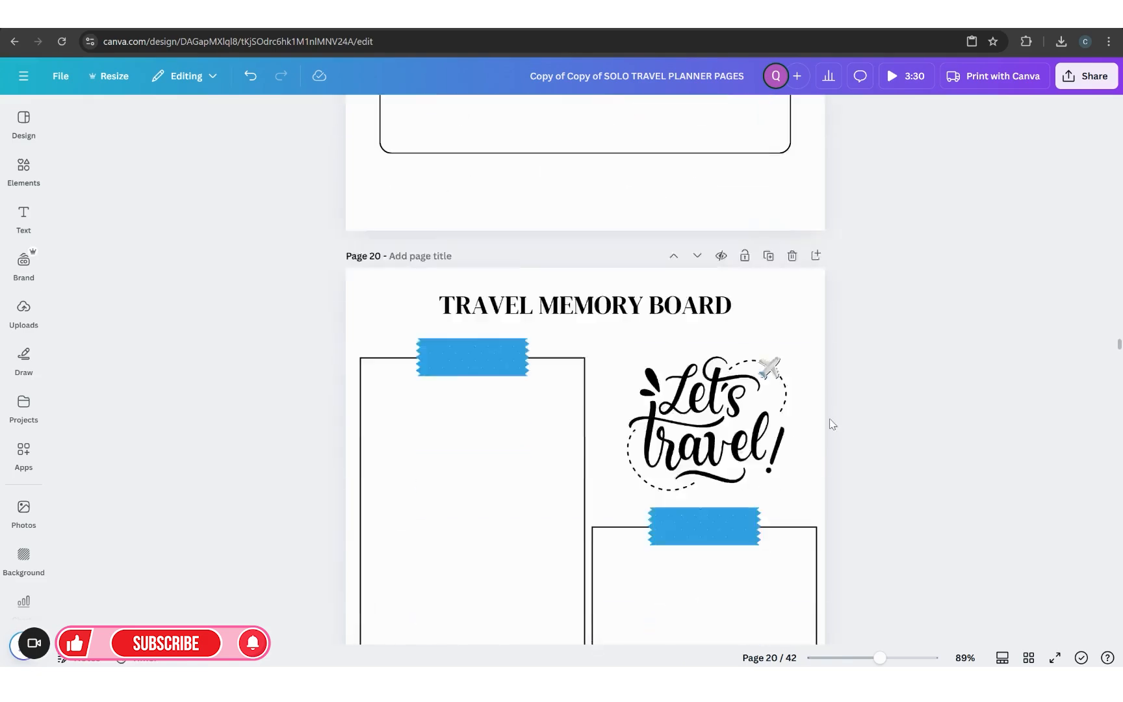
scroll(591, 426, "down", 2)
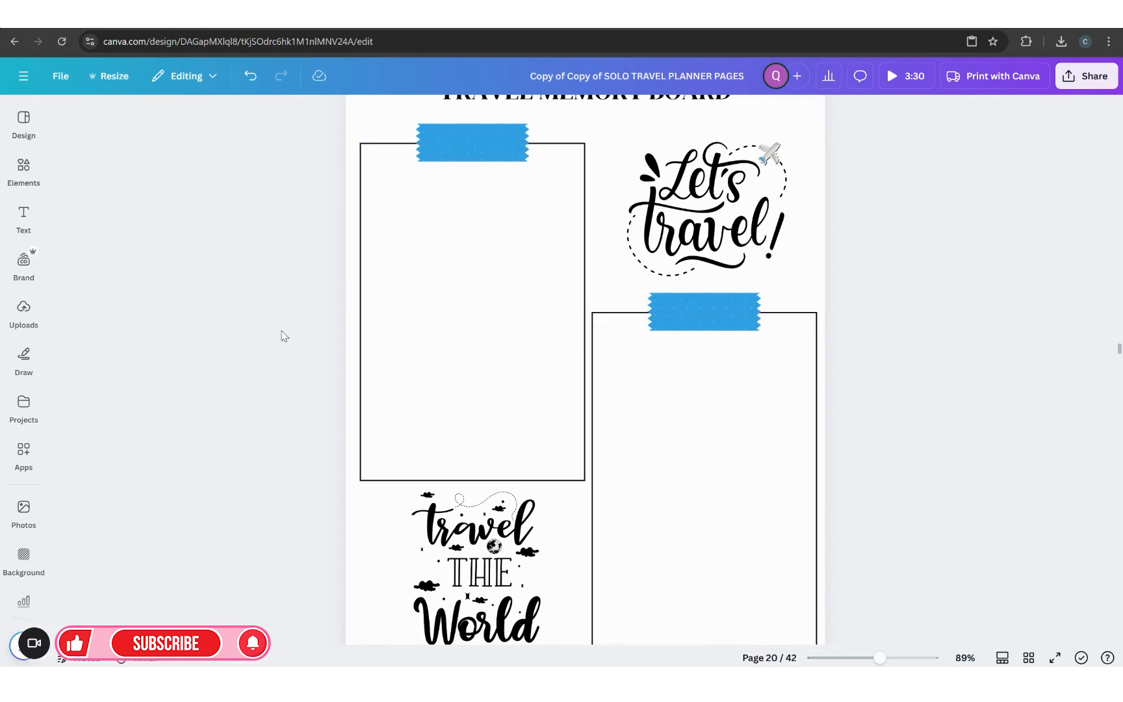
left_click(24, 216)
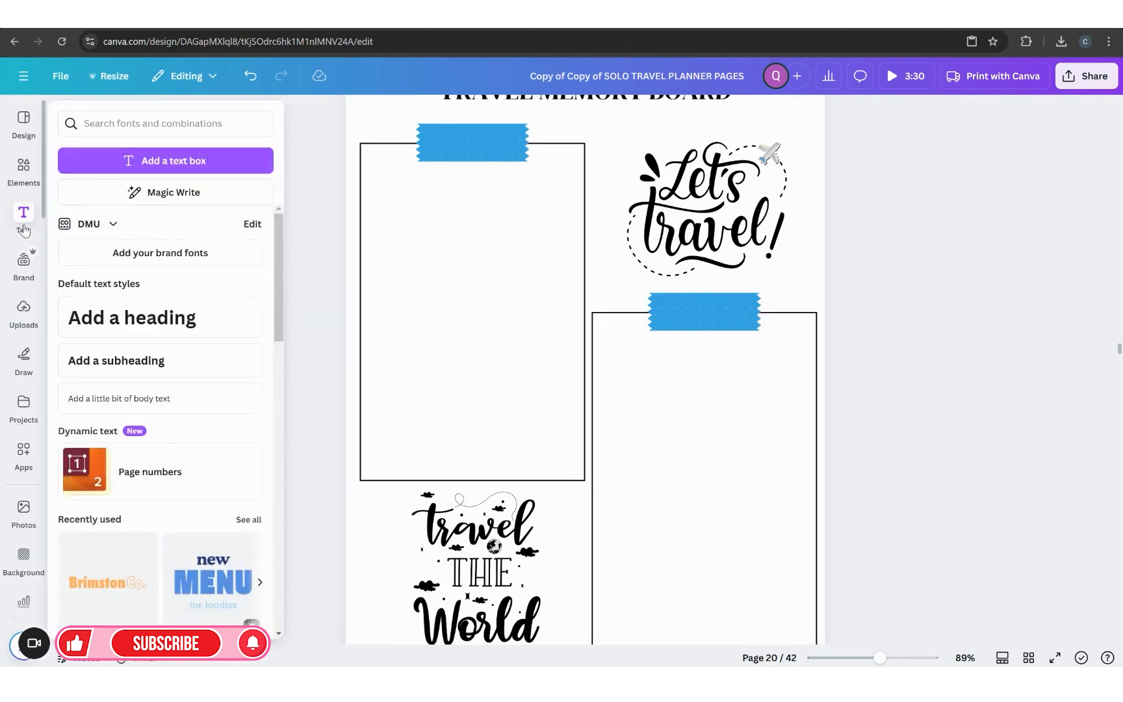
left_click(115, 368)
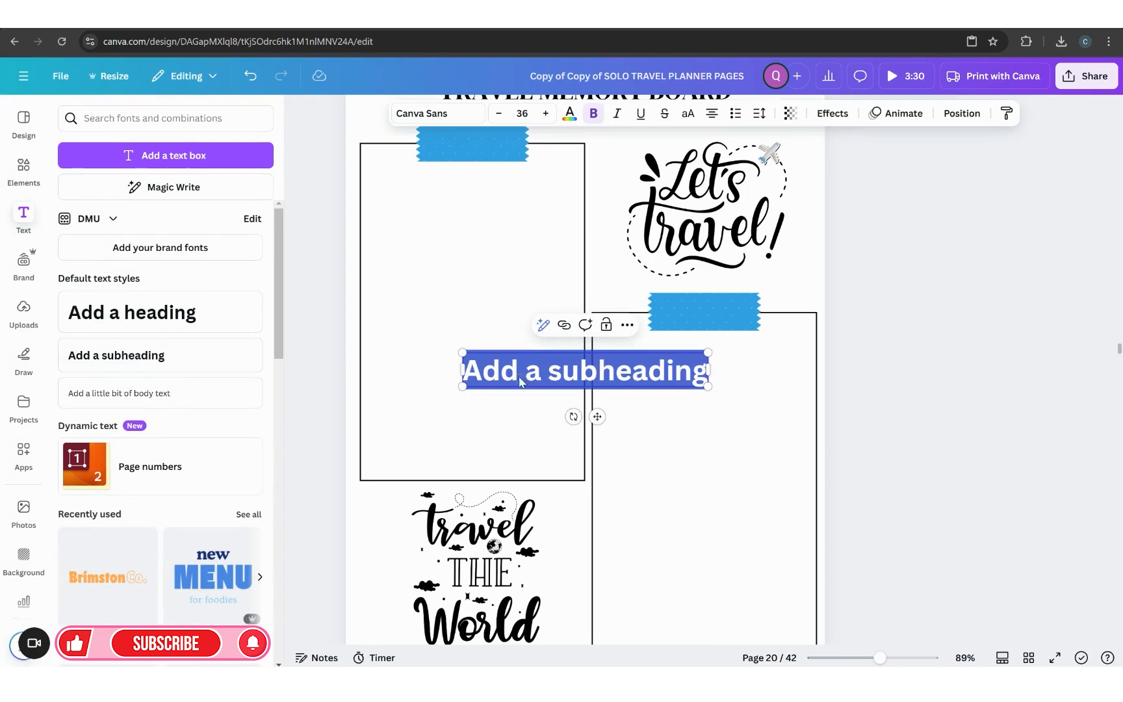
type("4")
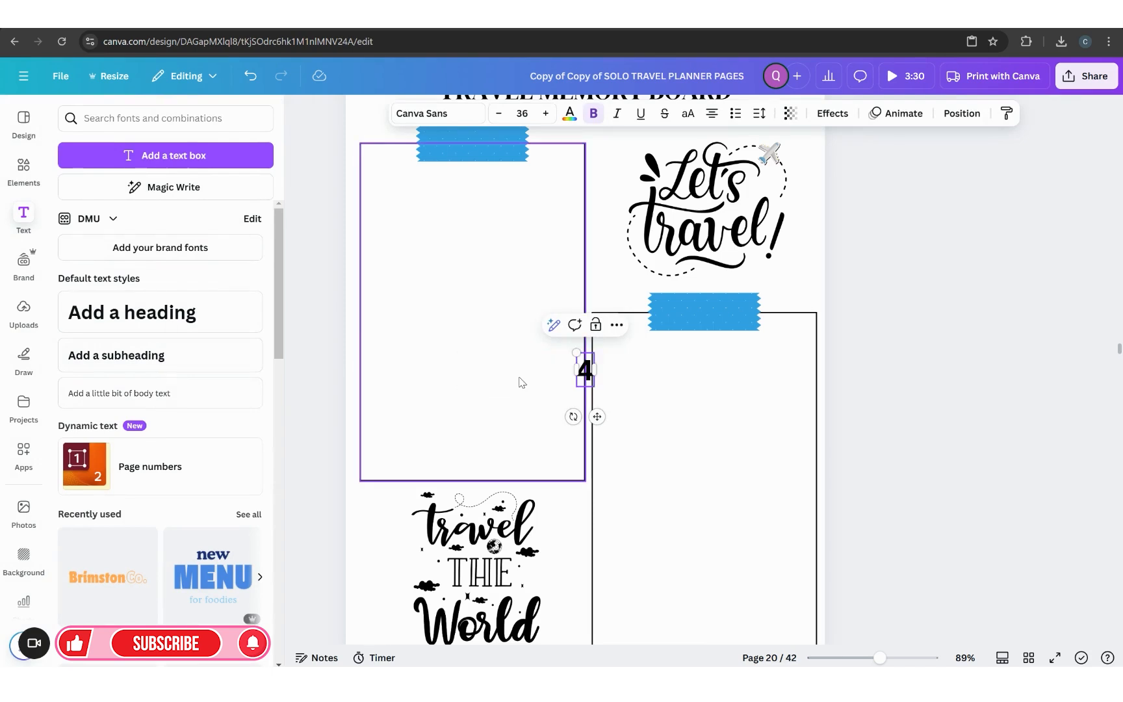
type("X")
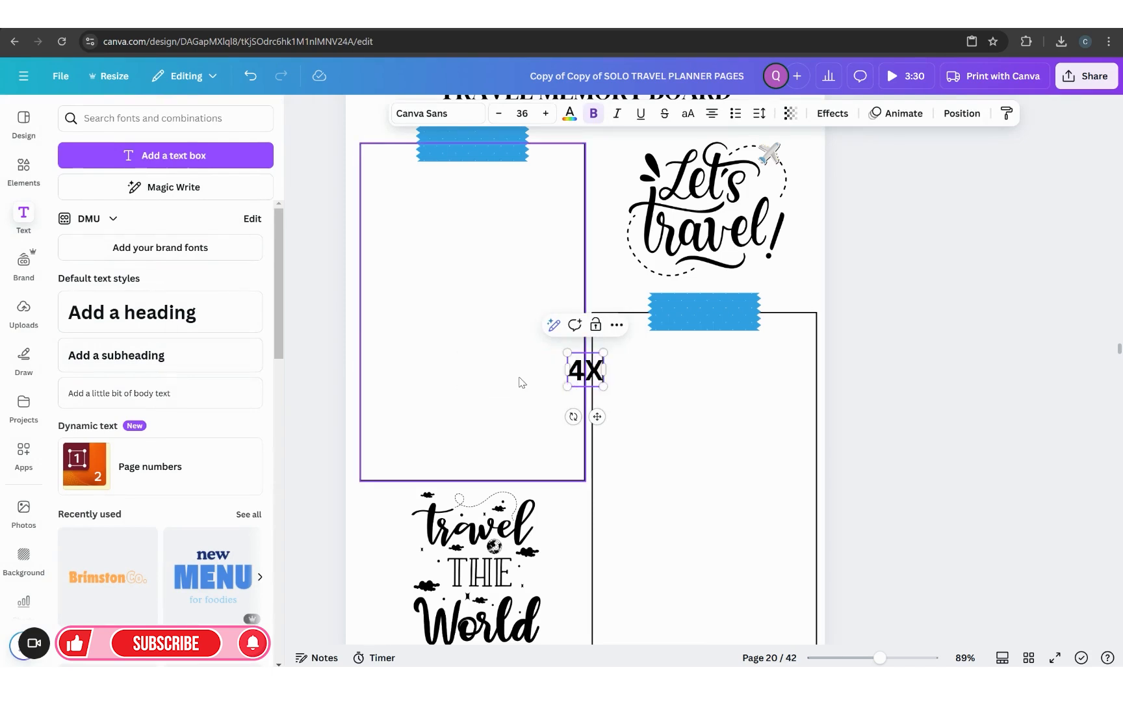
type("6")
left_click_drag(585, 371, 487, 312)
left_click(483, 307)
left_click(850, 419)
left_click(898, 394)
Duplicate the "4X6" text and place the copy inside the second frame of the Travel Memory Board page.
scroll(705, 414, "down", 2)
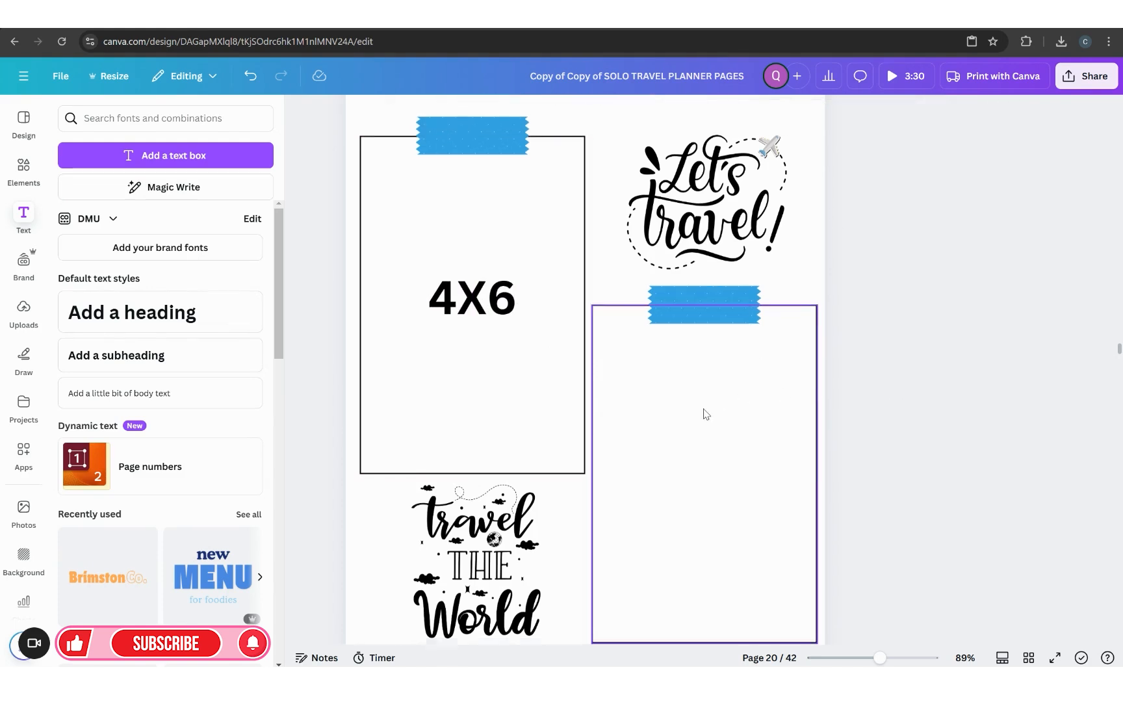
scroll(808, 549, "up", 2)
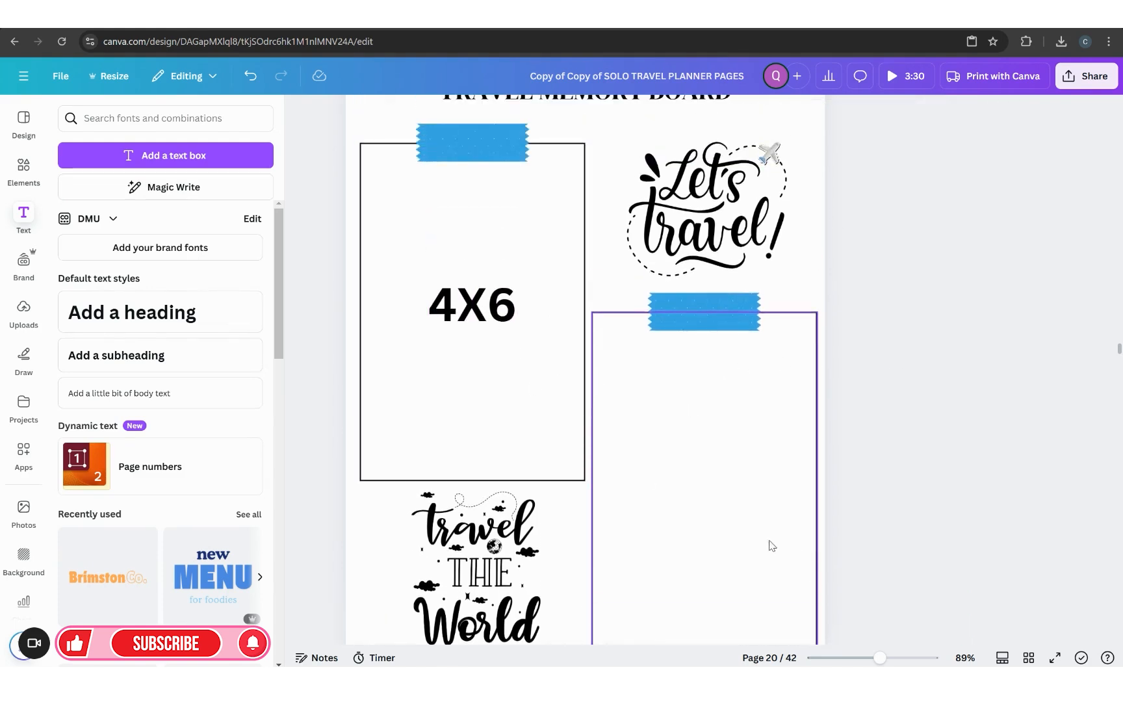
left_click(471, 305)
left_click(483, 248)
left_click_drag(487, 317, 716, 507)
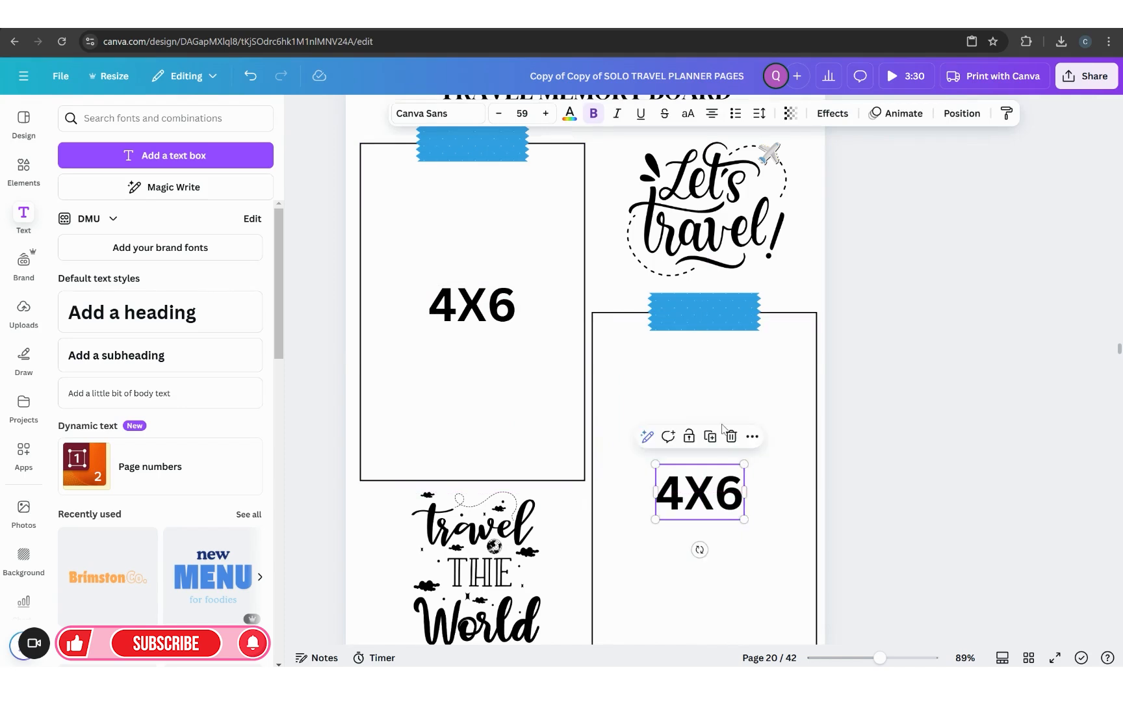
Fill the polaroid frame on the page 21 Travel Reflections page with the photo of the woman in a red jacket facing a camera.
scroll(642, 321, "down", 2)
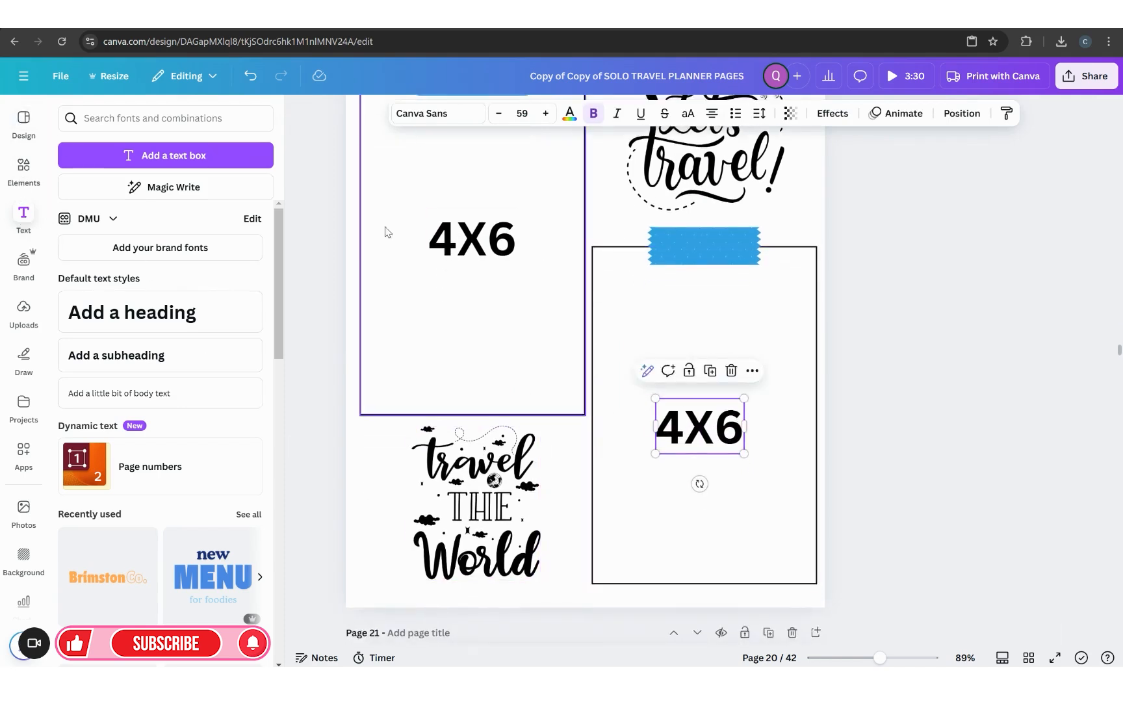
scroll(886, 435, "down", 1)
scroll(883, 442, "down", 4)
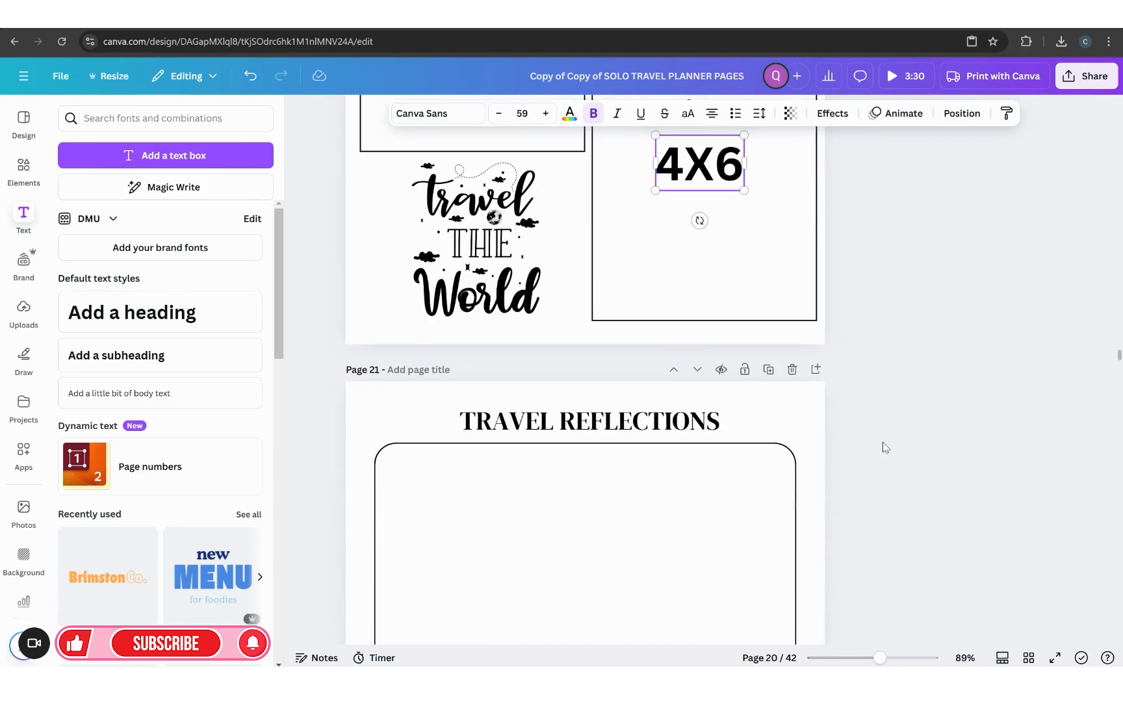
scroll(884, 448, "down", 6)
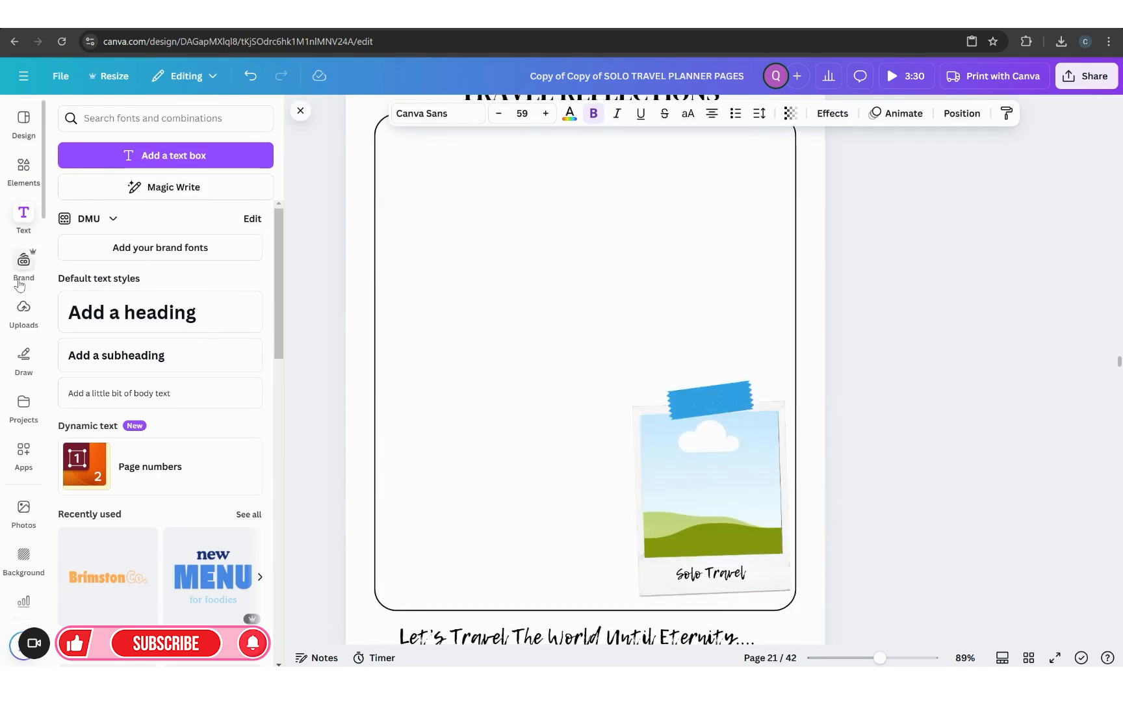
left_click(24, 511)
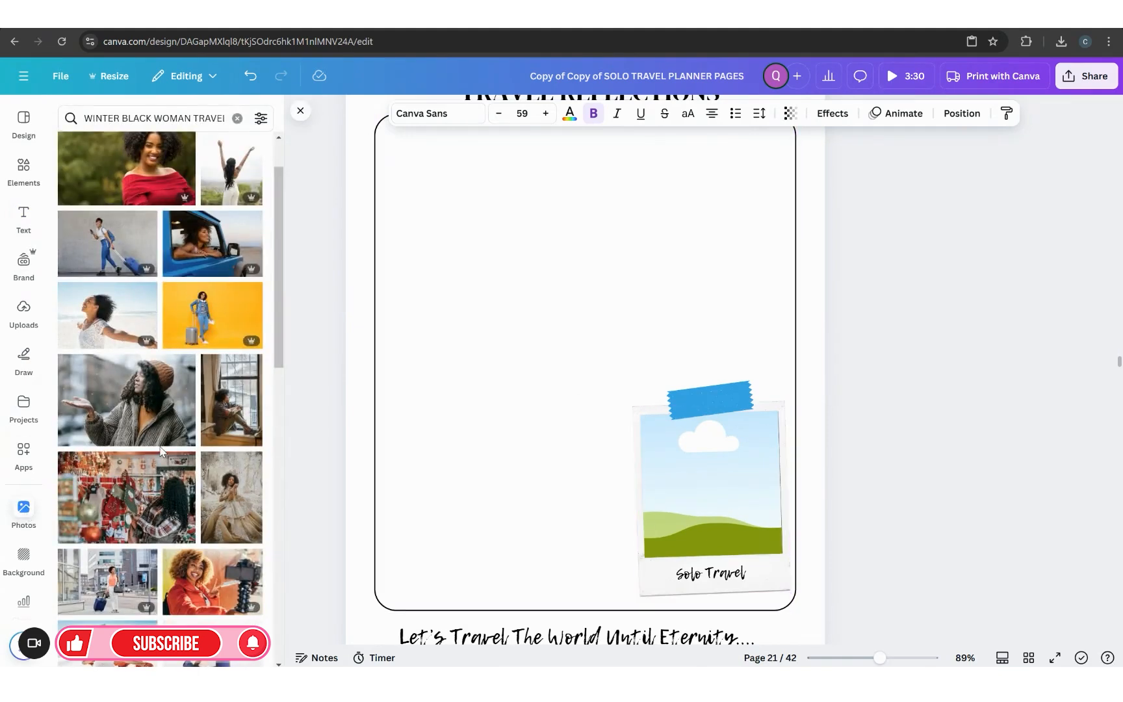
scroll(185, 459, "down", 3)
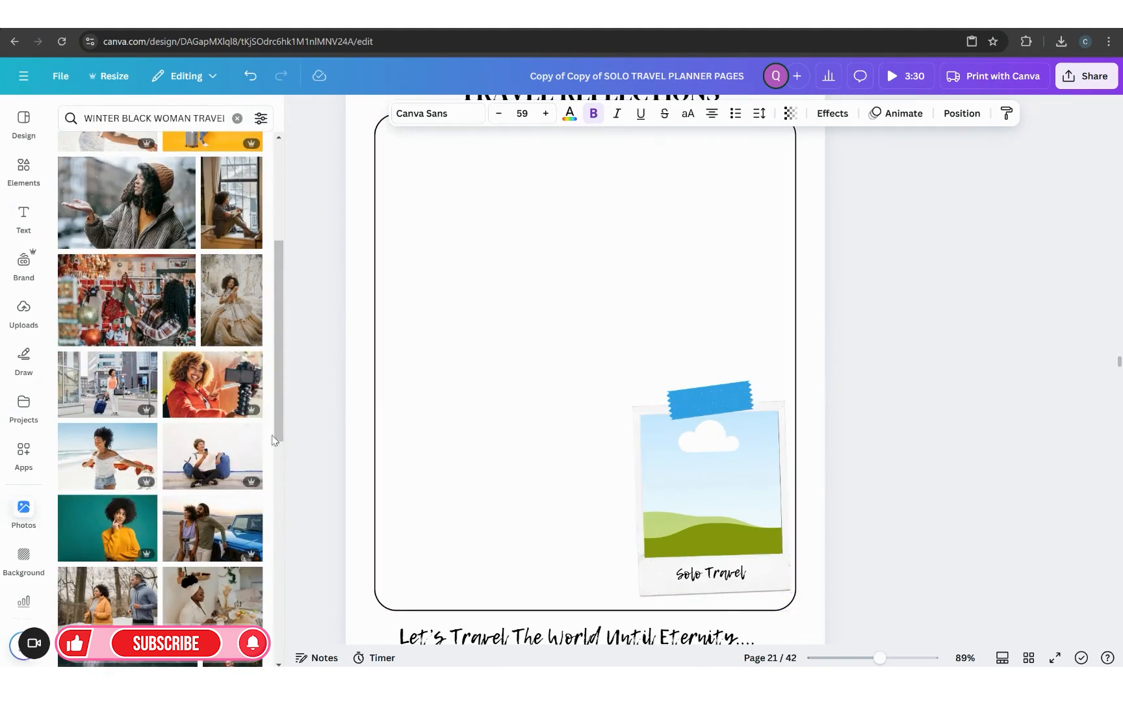
scroll(203, 422, "down", 2)
left_click(195, 273)
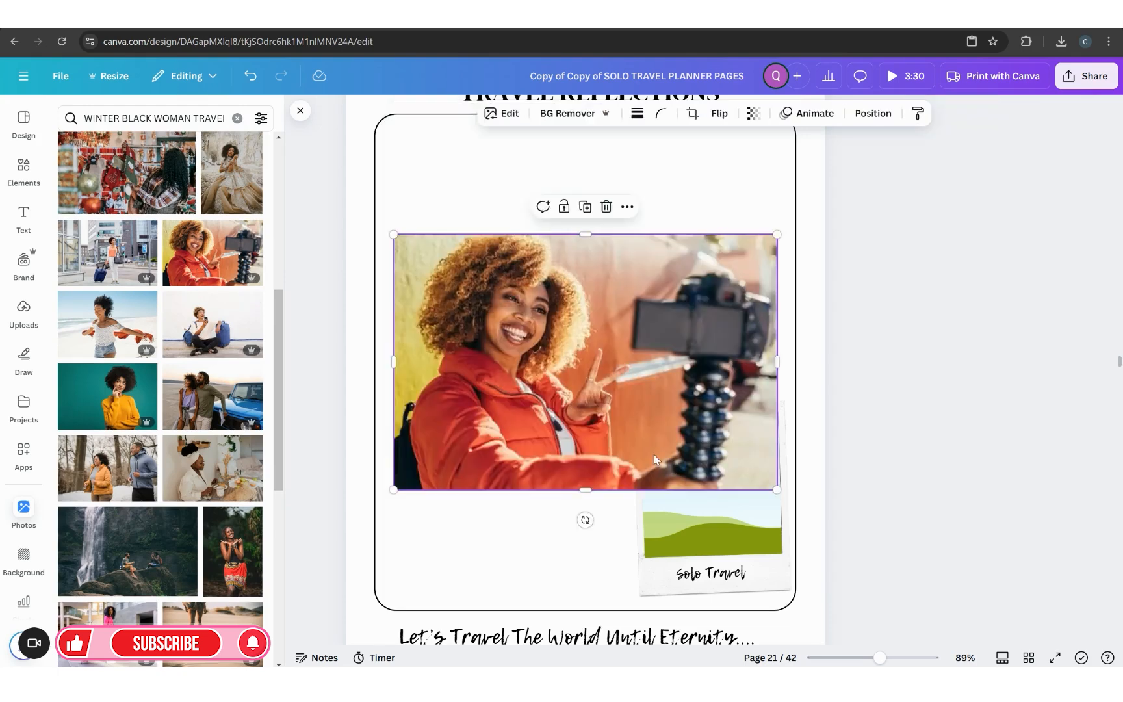
left_click_drag(585, 361, 715, 488)
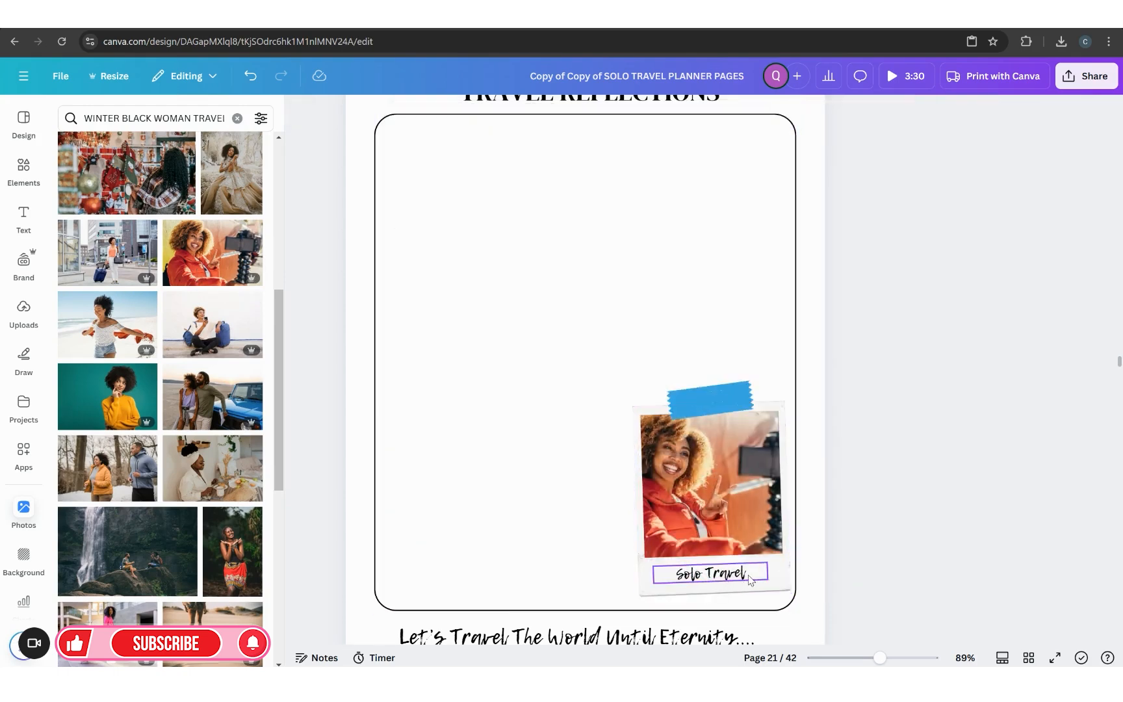
Review the two Travel Reflections pages, including the closing caption, and the Monthly calendar page with its woman-and-suitcase illustration.
scroll(589, 158, "up", 1)
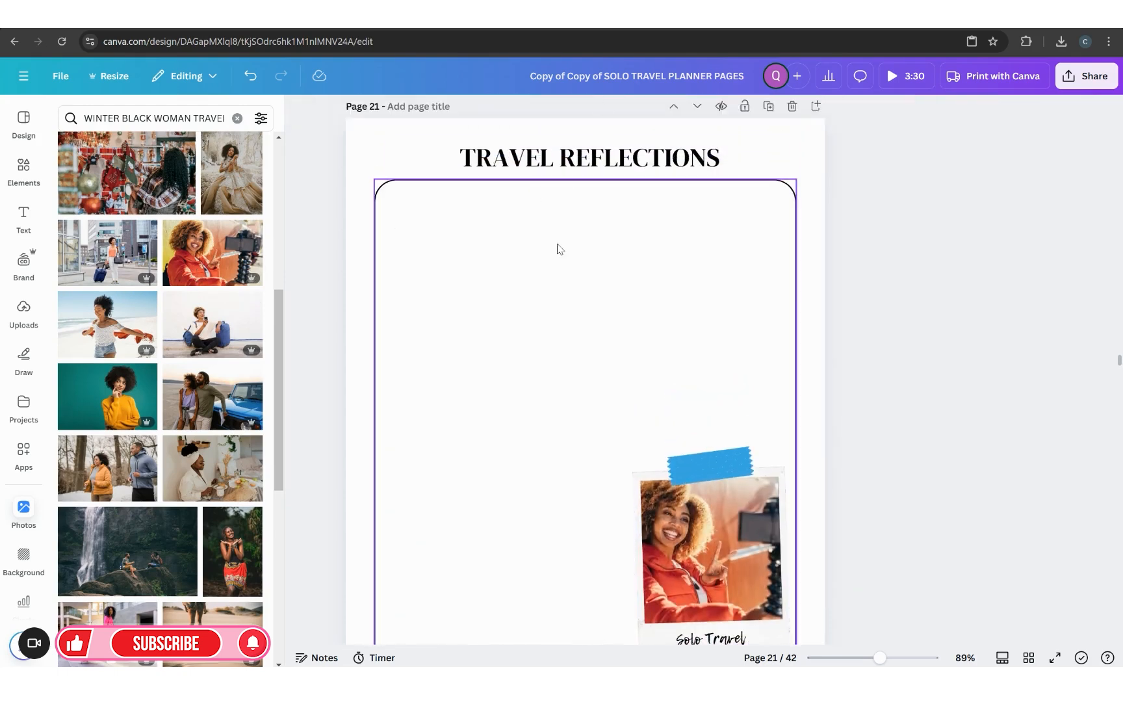
scroll(667, 498, "down", 1)
scroll(562, 449, "down", 2)
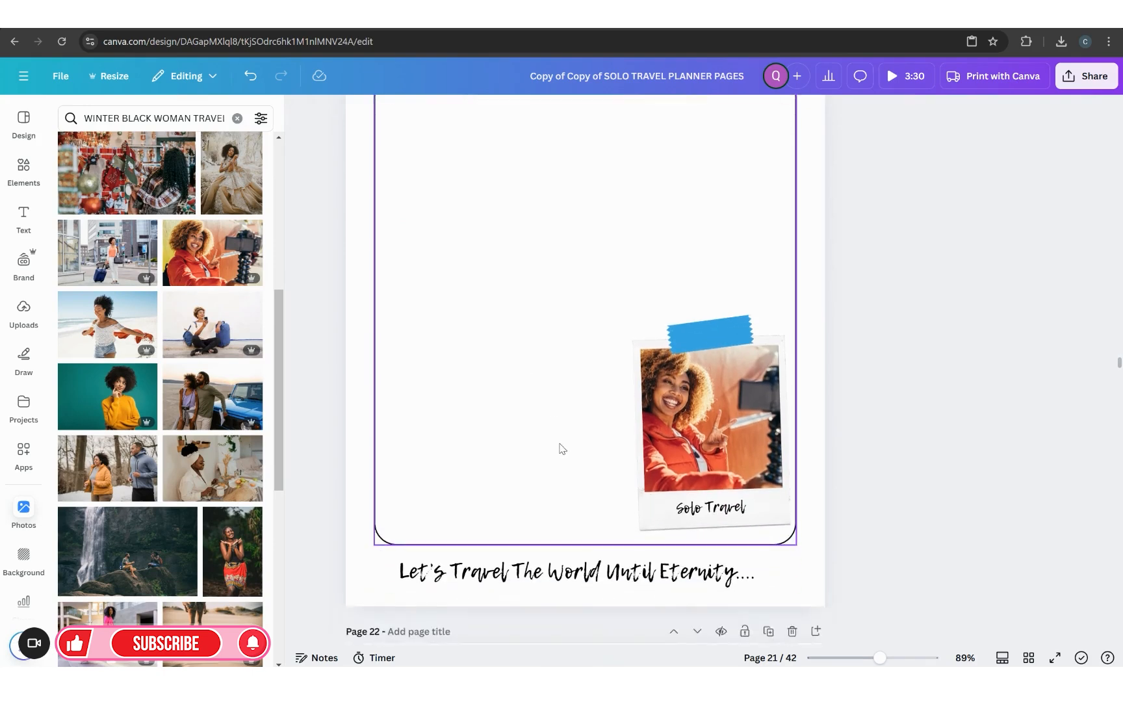
left_click(488, 513)
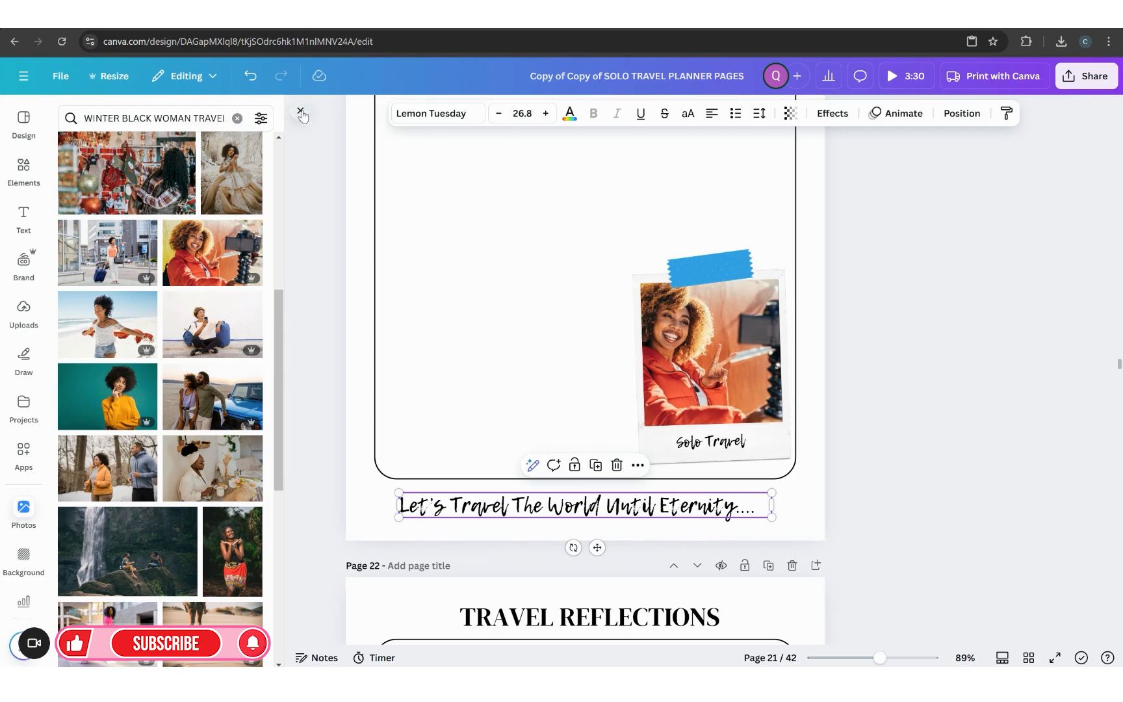
left_click(300, 112)
scroll(647, 528, "down", 8)
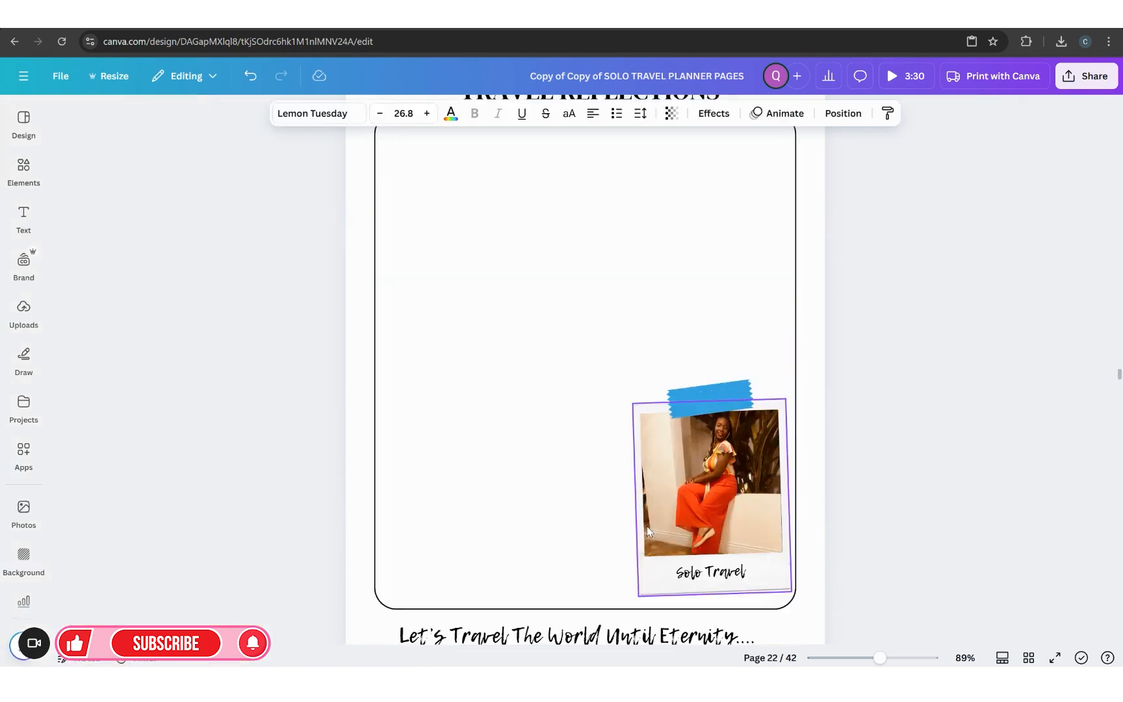
scroll(647, 531, "down", 10)
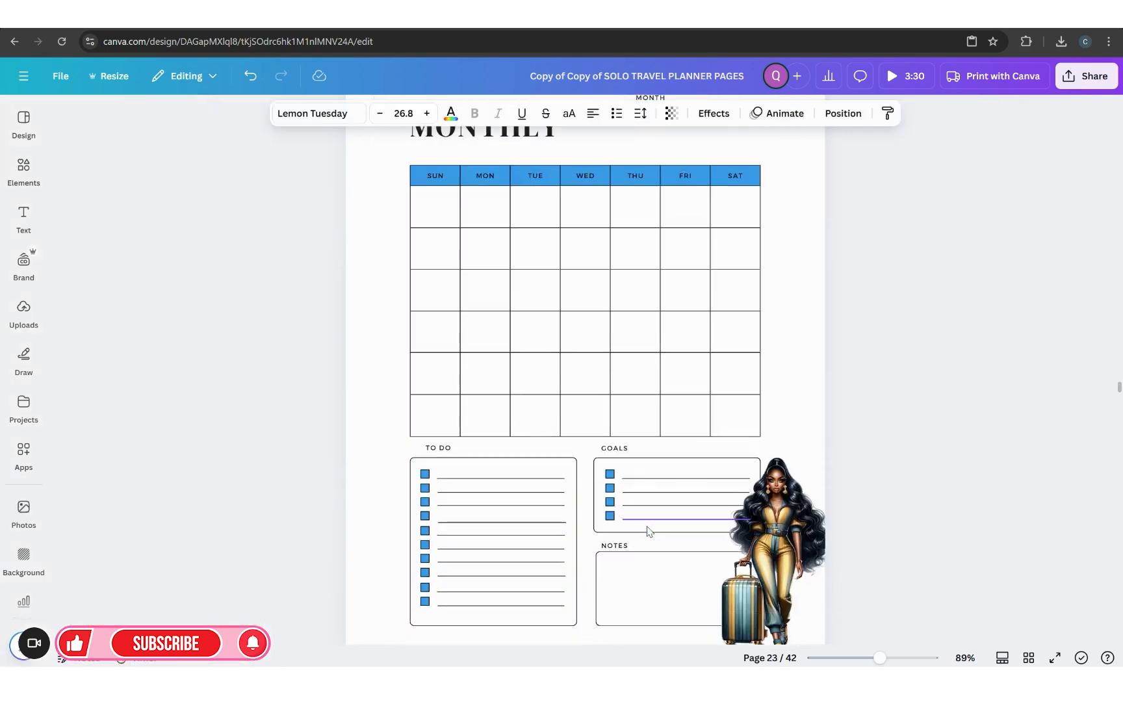
scroll(647, 529, "up", 1)
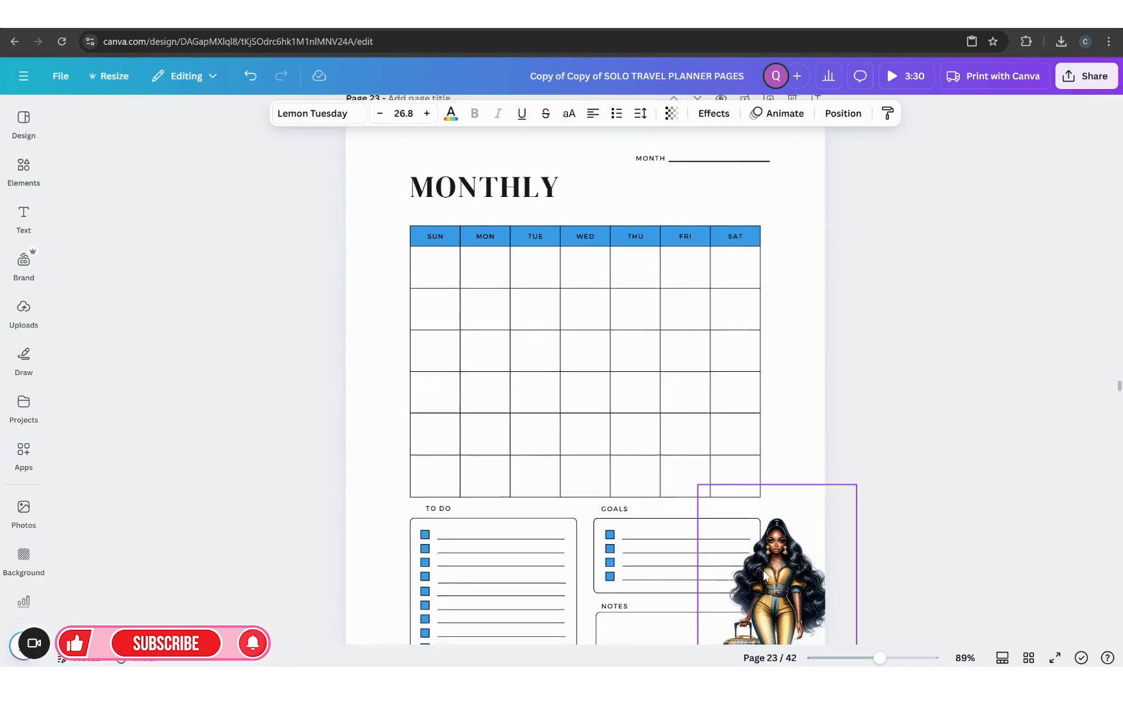
scroll(653, 521, "down", 1)
scroll(658, 512, "down", 1)
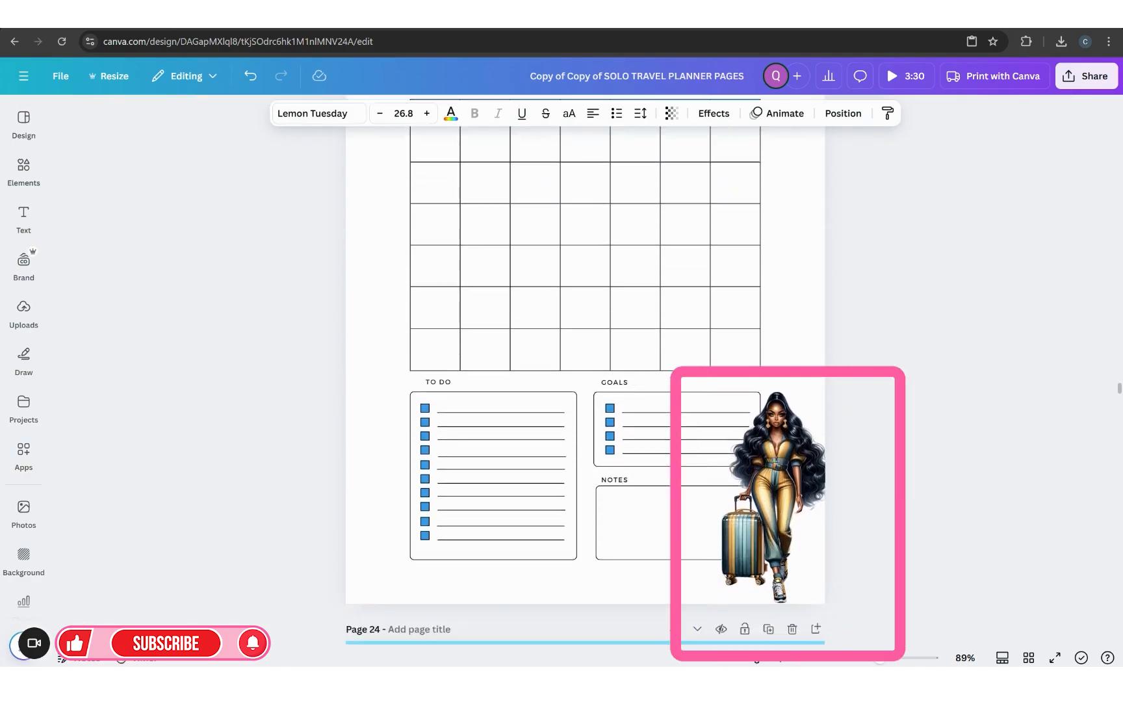
Switch to the Travel Girl design and copy the page 4 clip art of the seated woman with suitcases, neck pillow and camera.
left_click(936, 19)
scroll(696, 455, "down", 8)
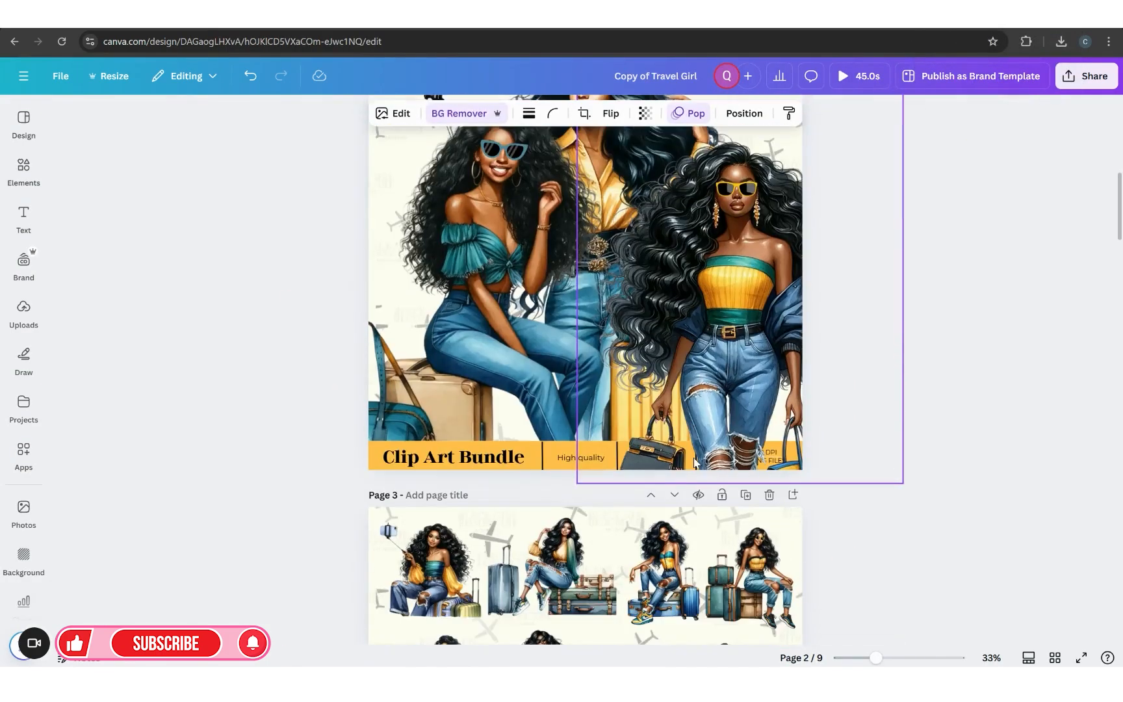
scroll(694, 463, "down", 6)
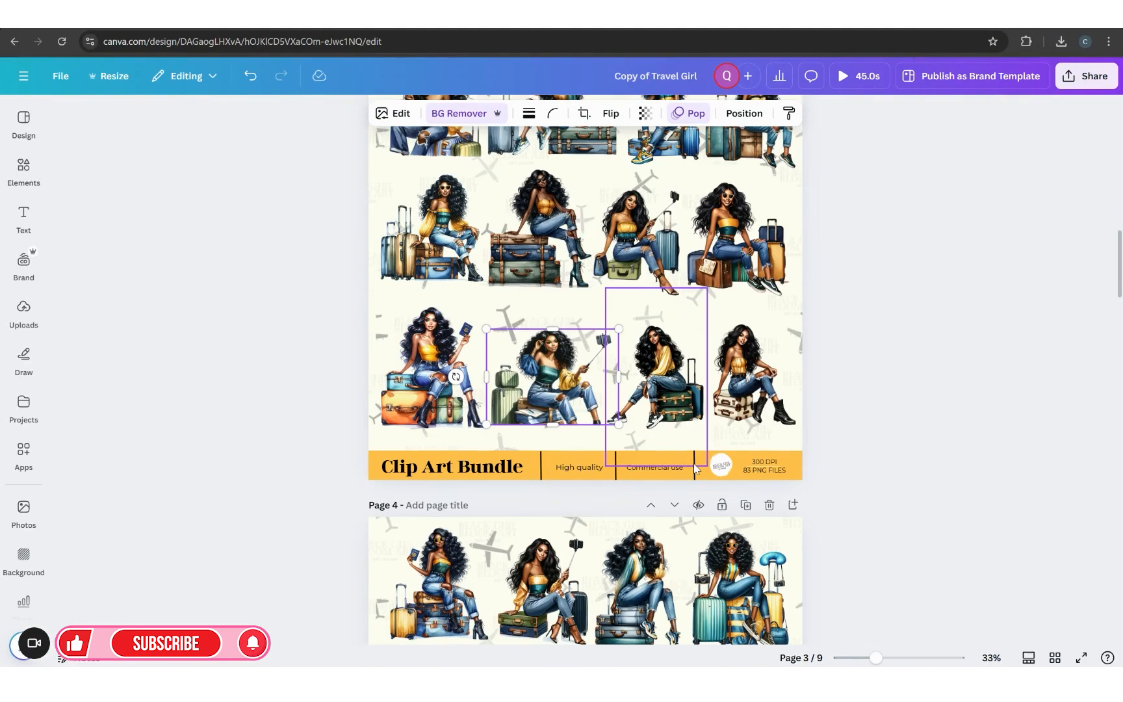
scroll(587, 468, "down", 3)
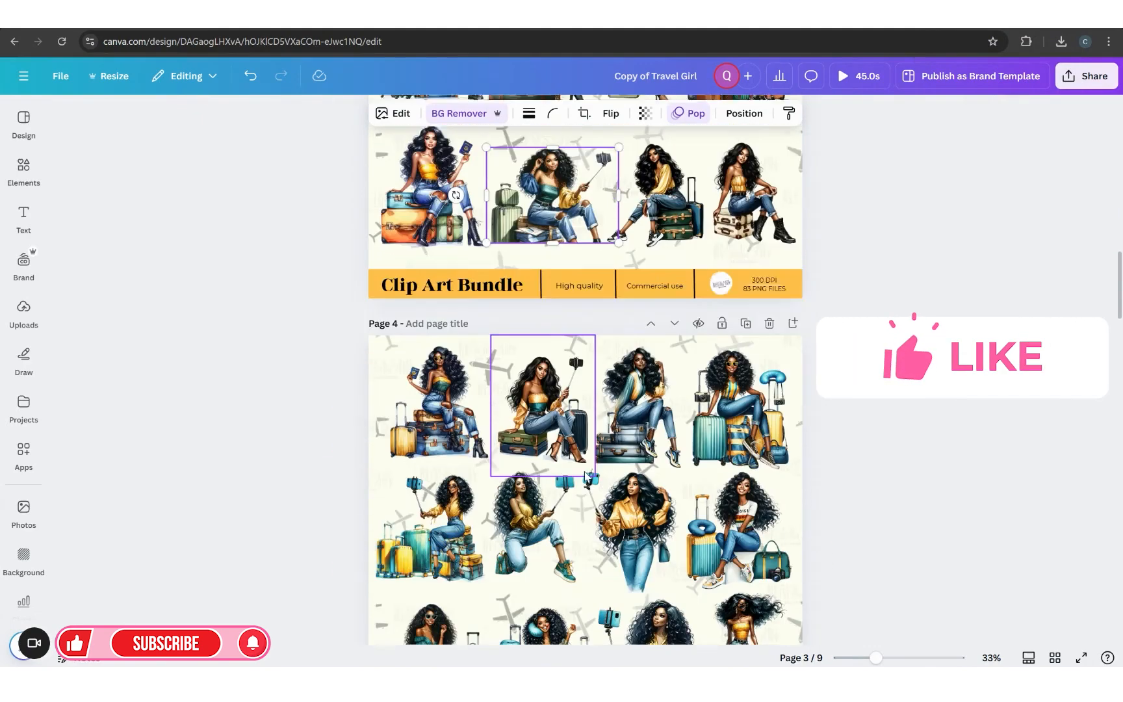
scroll(586, 476, "down", 3)
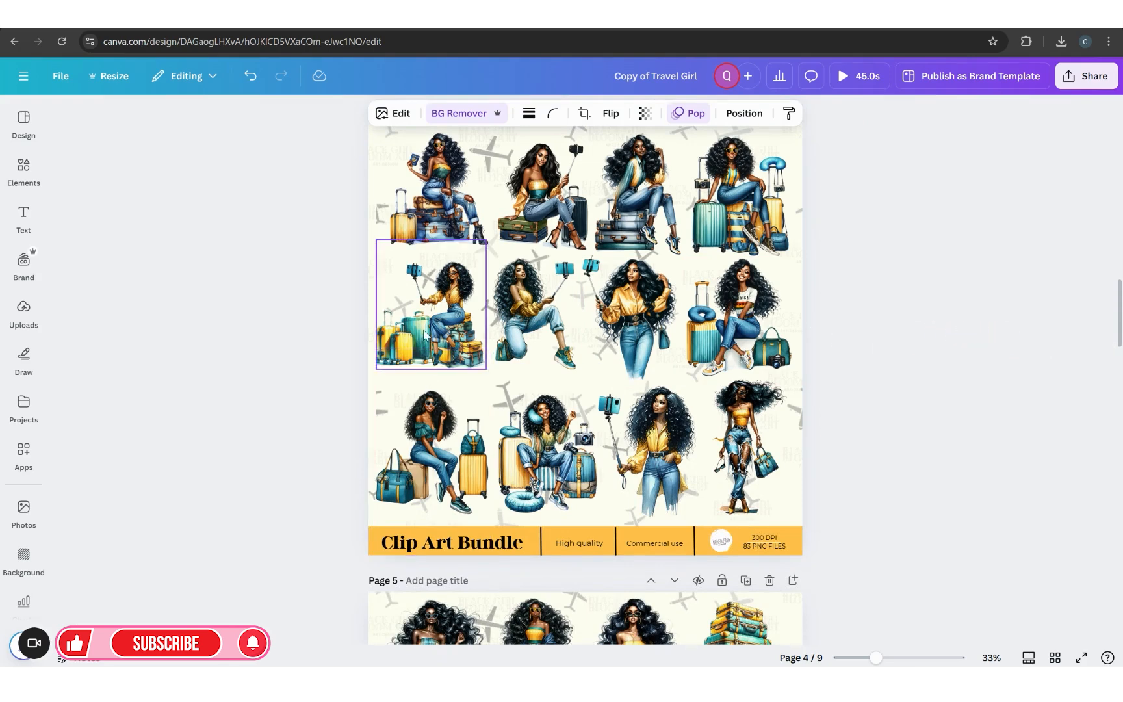
left_click(549, 449)
right_click(550, 449)
left_click(631, 259)
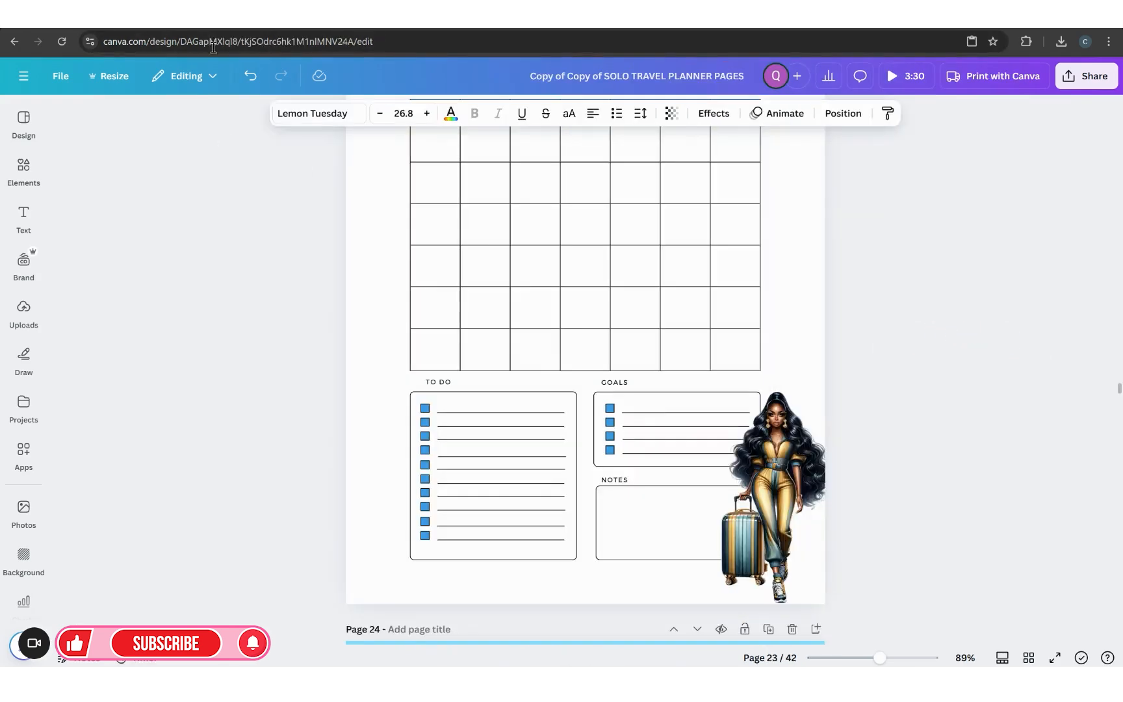
Delete the standing woman with suitcase from the page 23 Monthly page and paste the copied clip art there.
left_click(782, 499)
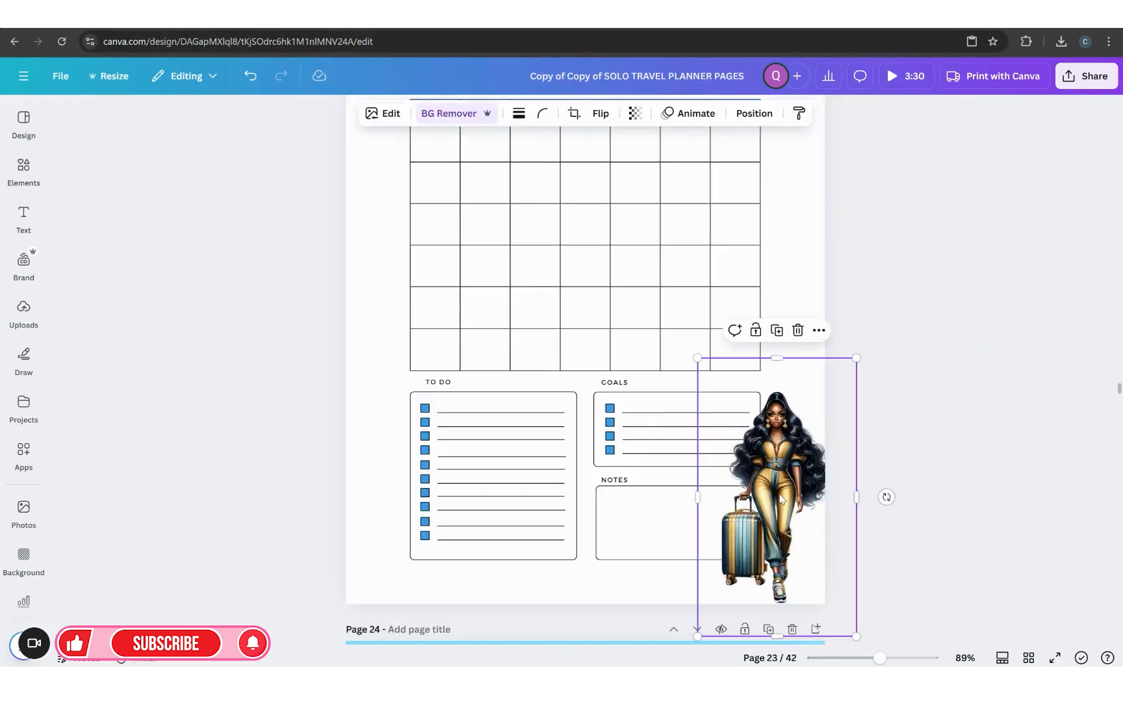
left_click(796, 331)
right_click(778, 447)
left_click(817, 515)
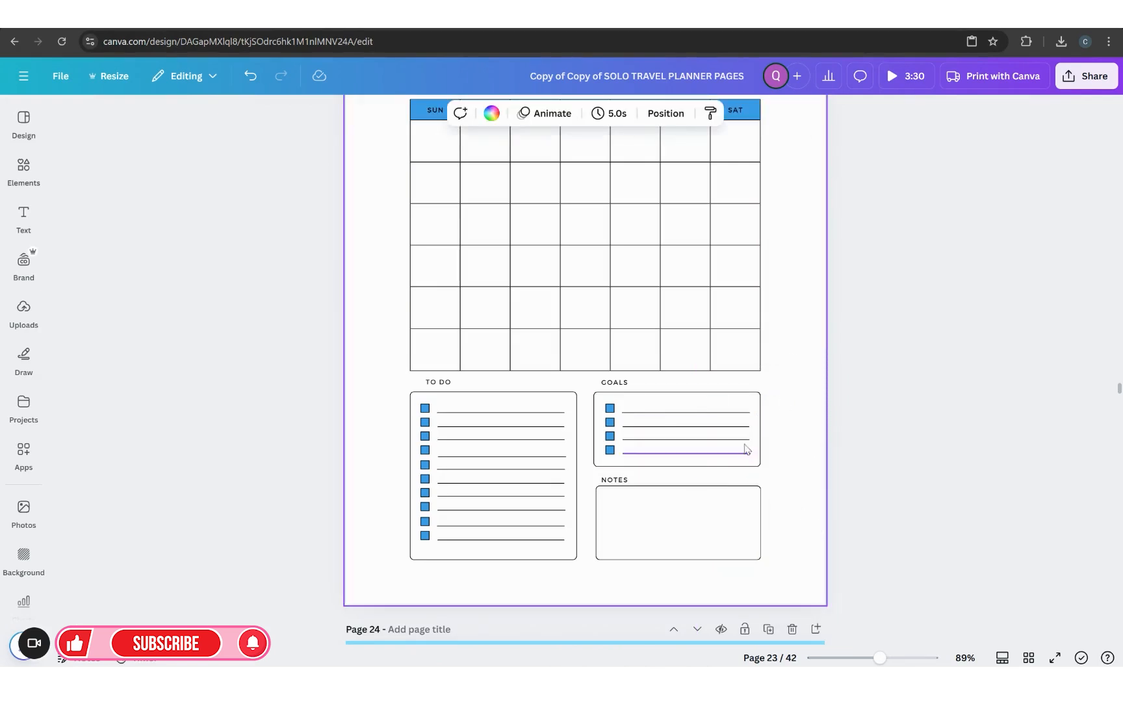
Shrink the pasted clip art and place it in the lower-right corner of the Monthly page, overlapping the GOALS and NOTES boxes.
left_click_drag(616, 398, 662, 440)
left_click_drag(815, 438, 714, 312)
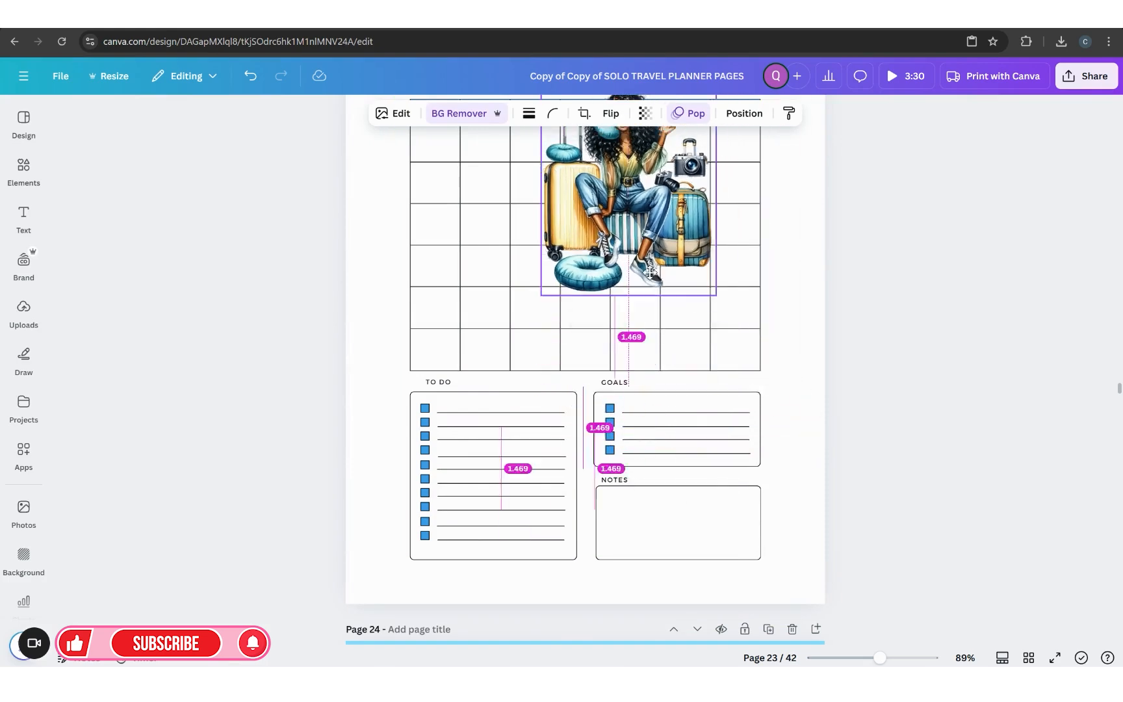
left_click_drag(627, 246, 730, 513)
left_click_drag(729, 332, 729, 370)
left_click_drag(817, 370, 778, 415)
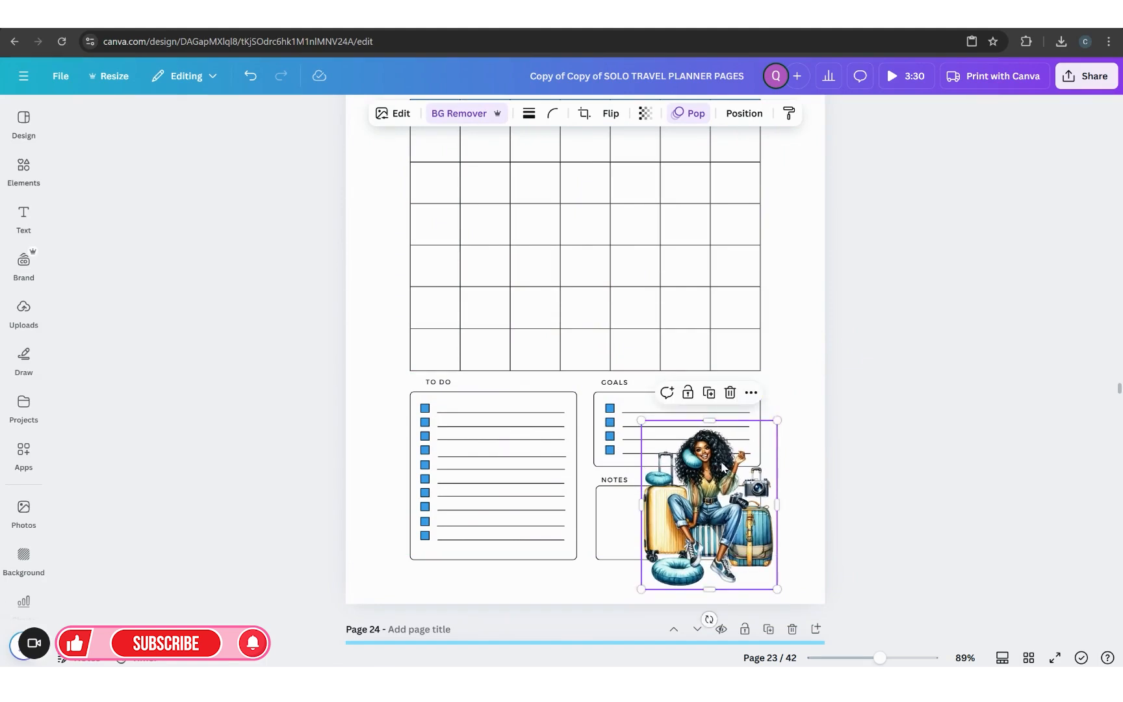
left_click_drag(722, 459, 759, 481)
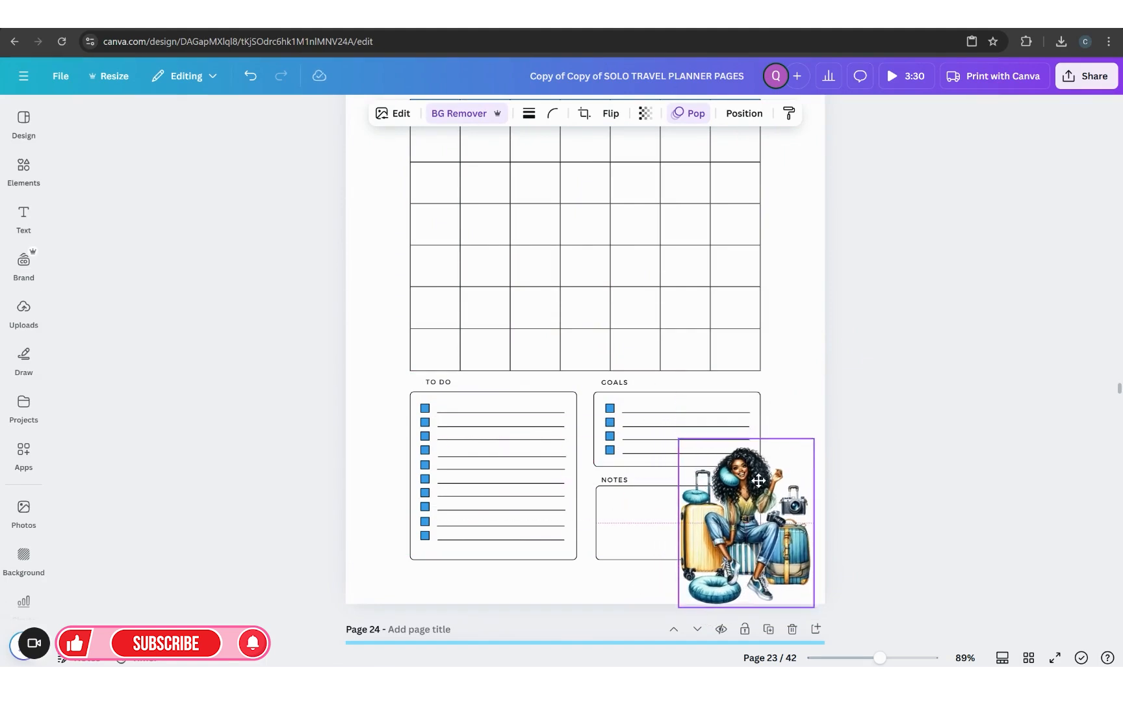
left_click(1023, 526)
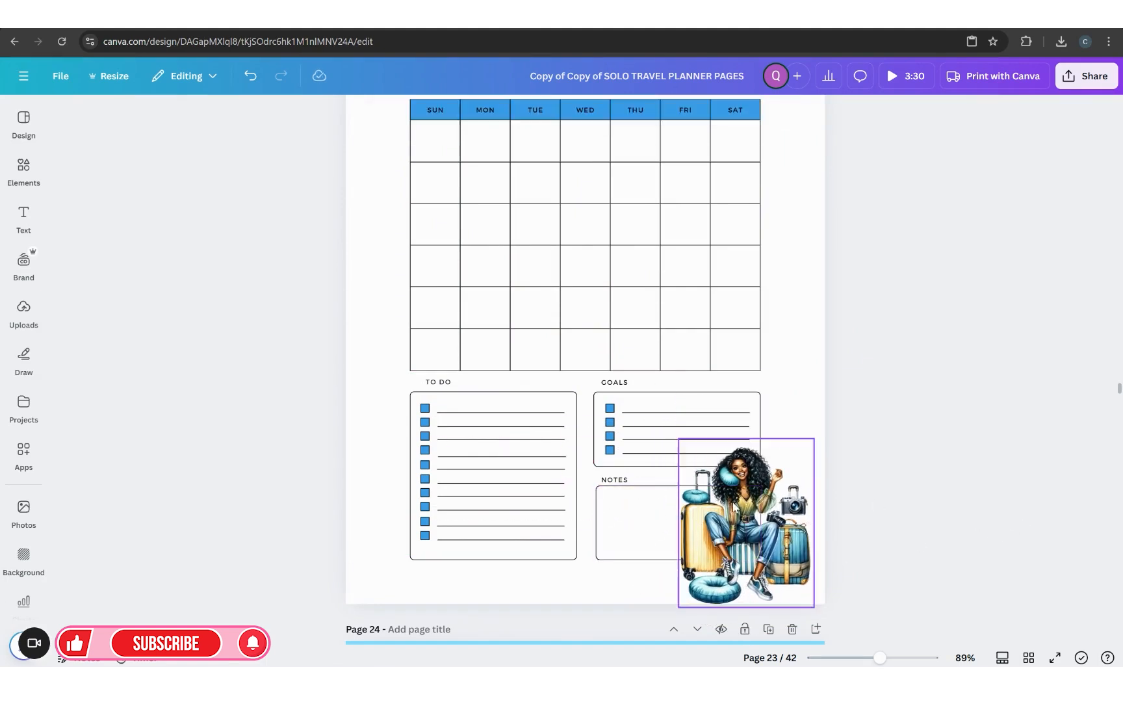
left_click_drag(783, 570, 786, 566)
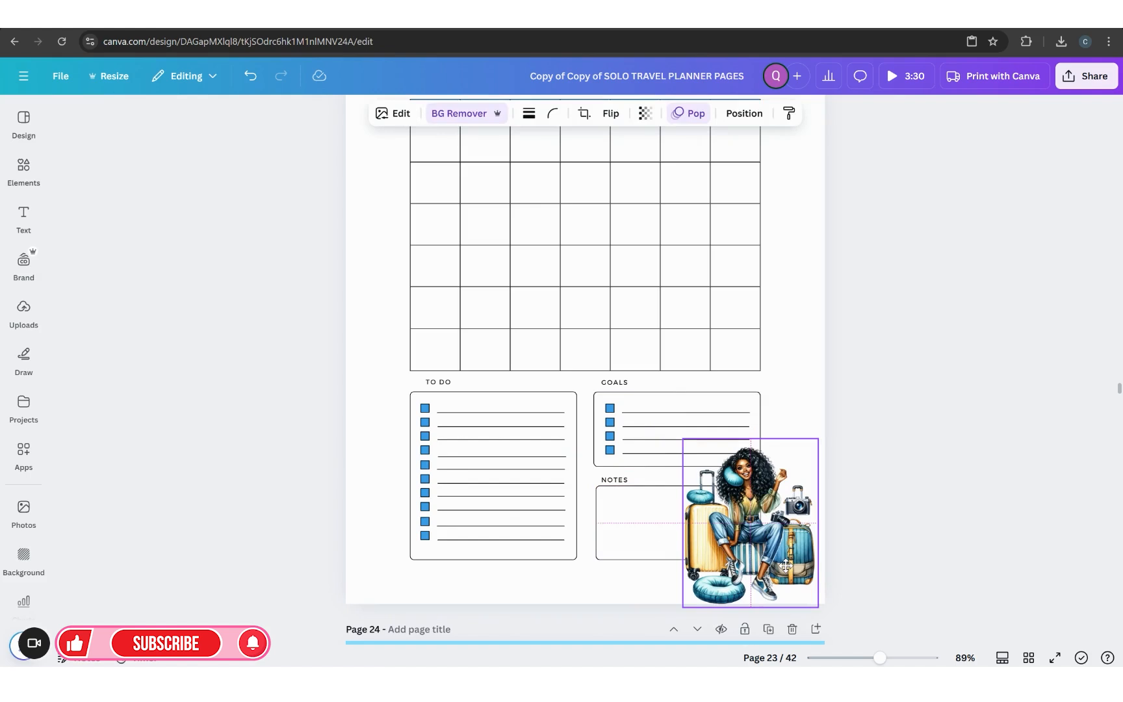
Set the transparency of the Monthly page's clip art to 56.
left_click(645, 114)
left_click_drag(679, 168, 634, 175)
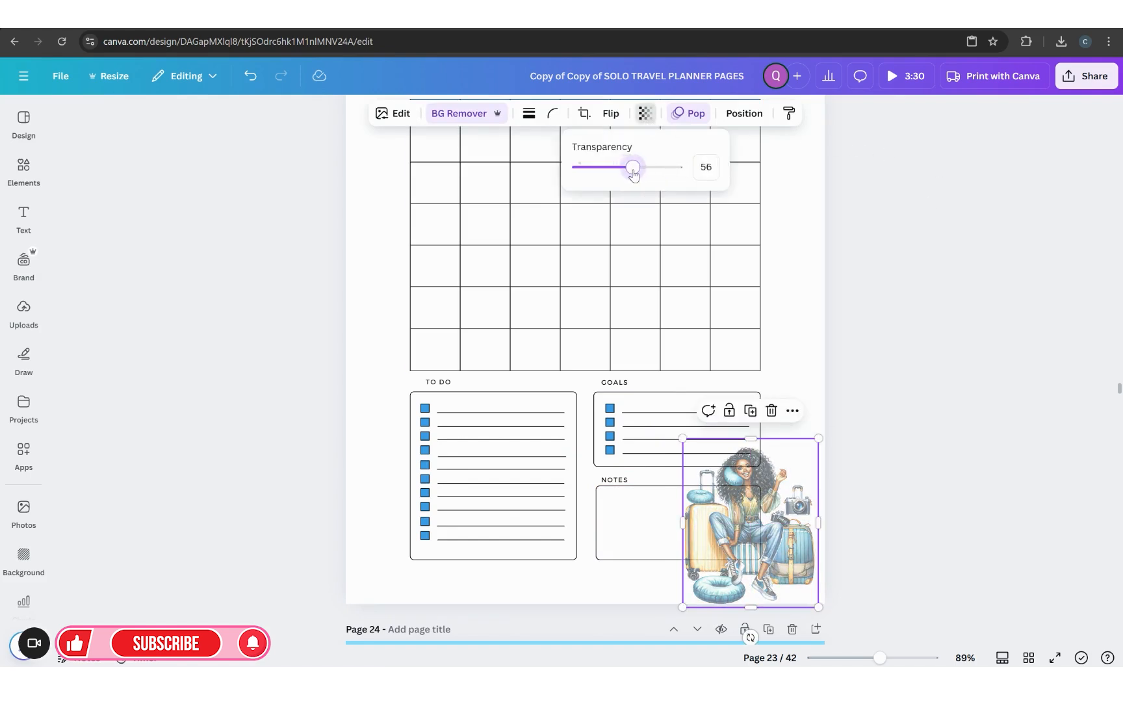
left_click(973, 471)
left_click(974, 474)
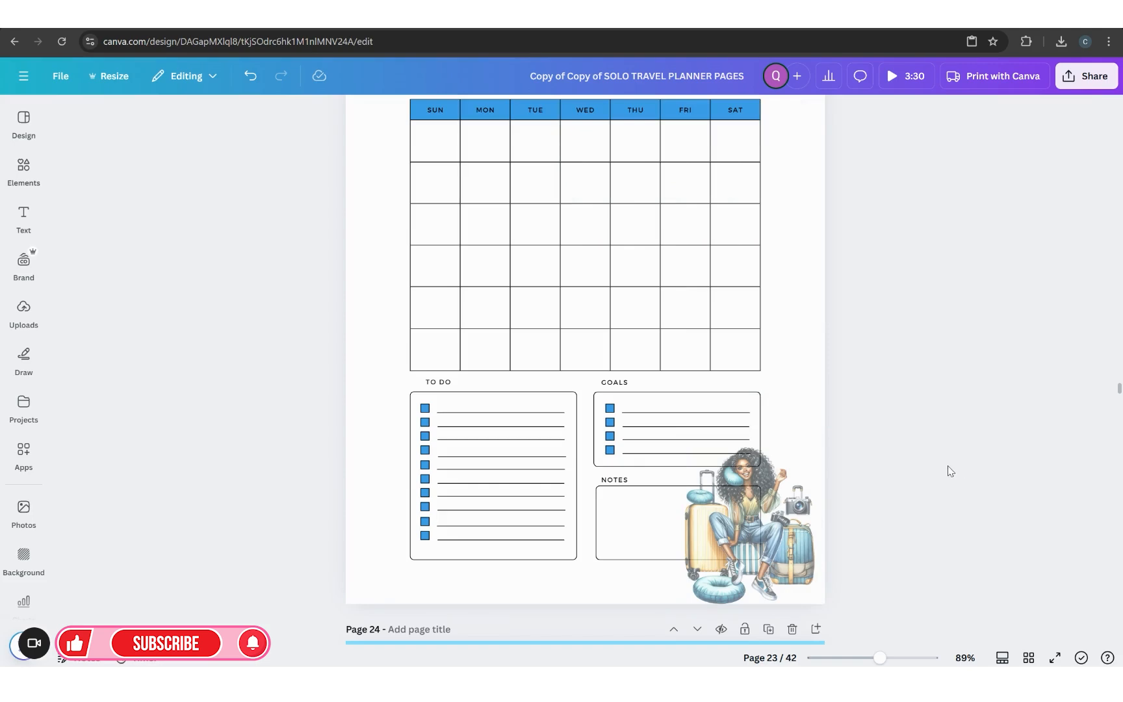
Examine the illustrated divider pages and the Monthly calendar pages from page 24 through page 28.
scroll(950, 470, "down", 2)
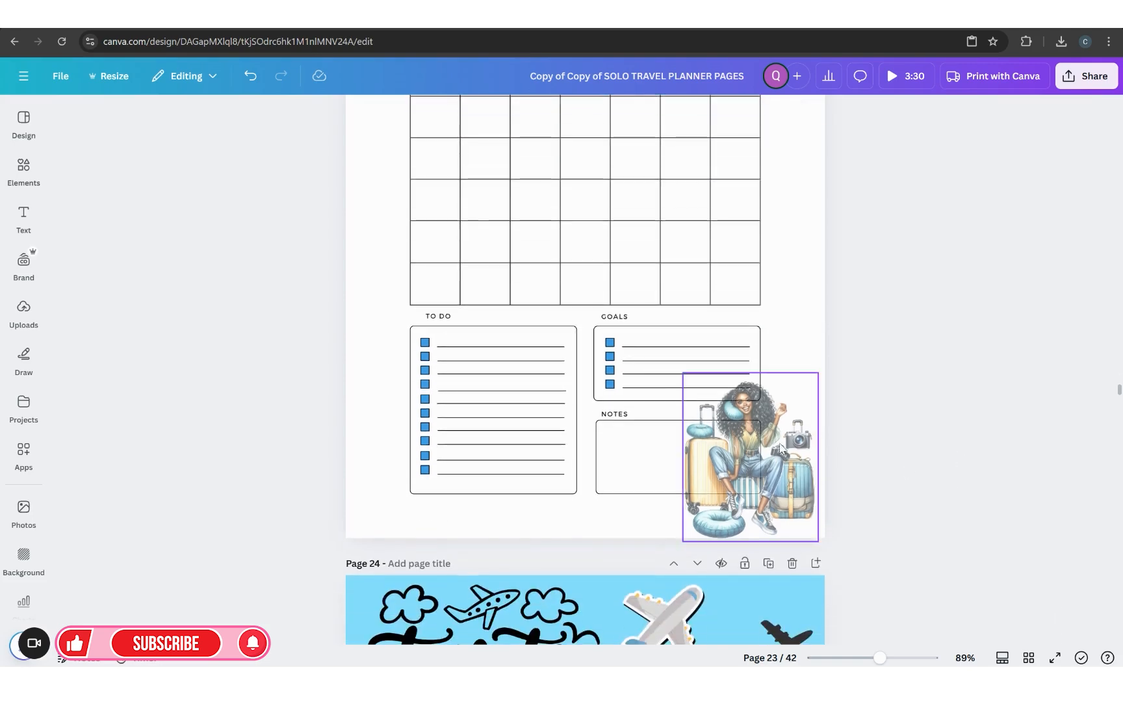
scroll(746, 448, "down", 7)
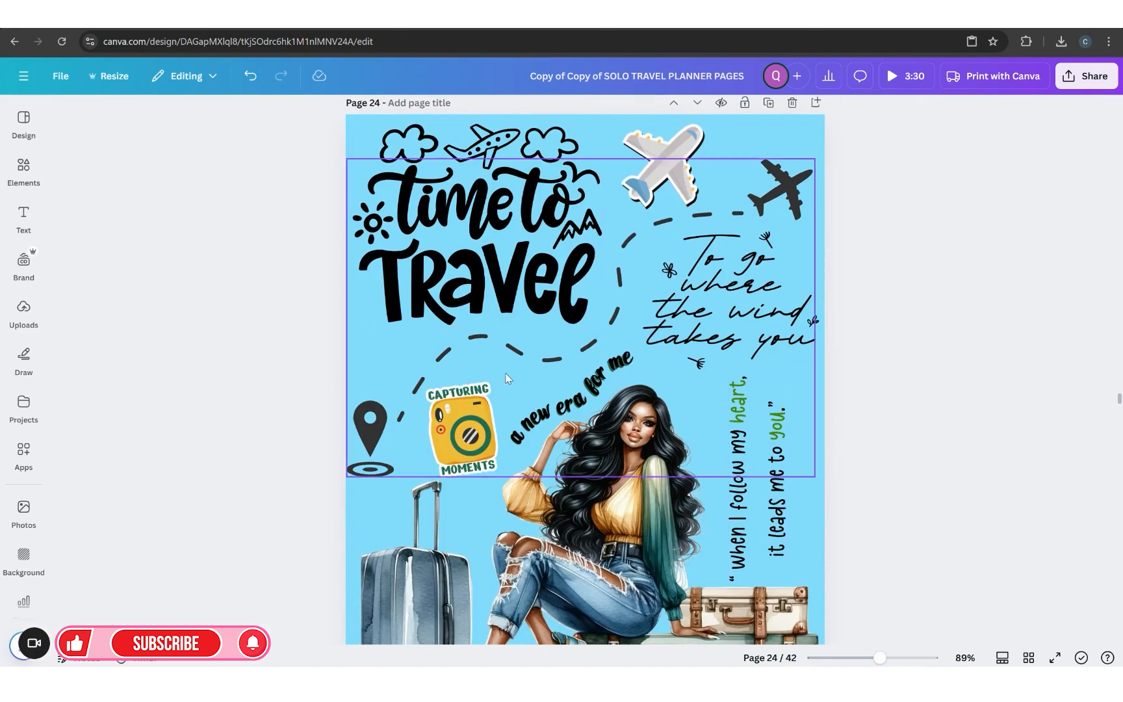
scroll(526, 405, "down", 4)
scroll(585, 429, "up", 3)
scroll(606, 450, "down", 14)
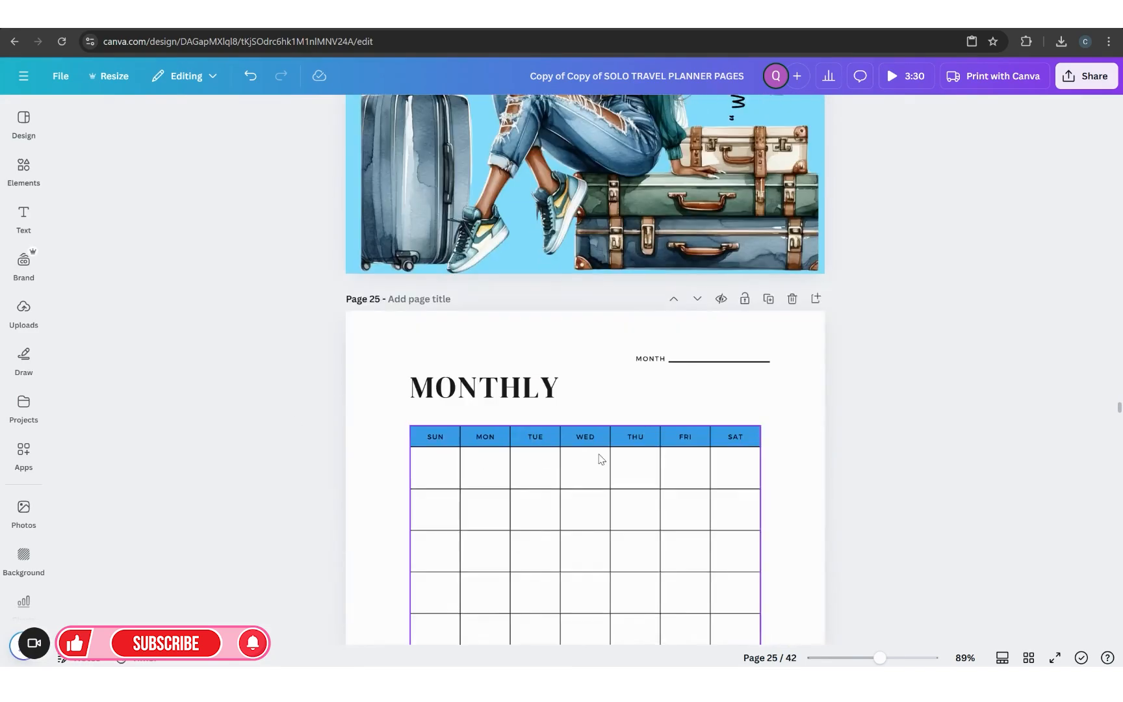
scroll(600, 459, "up", 3)
scroll(601, 459, "up", 1)
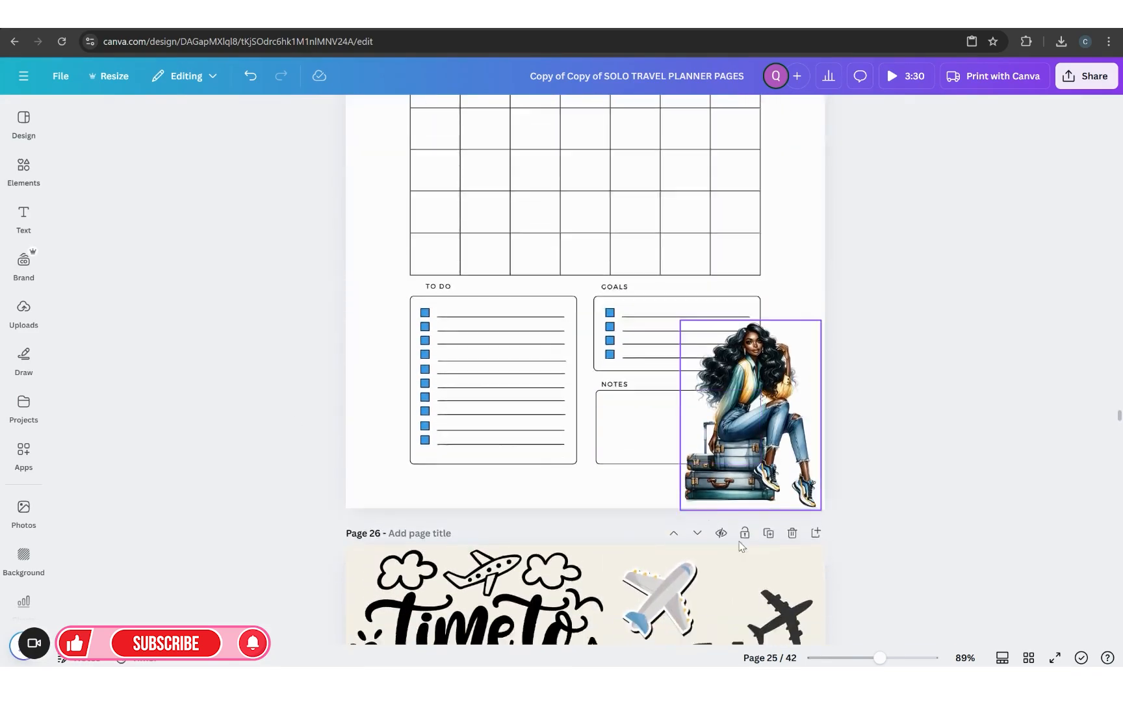
scroll(709, 556, "down", 12)
scroll(709, 555, "down", 10)
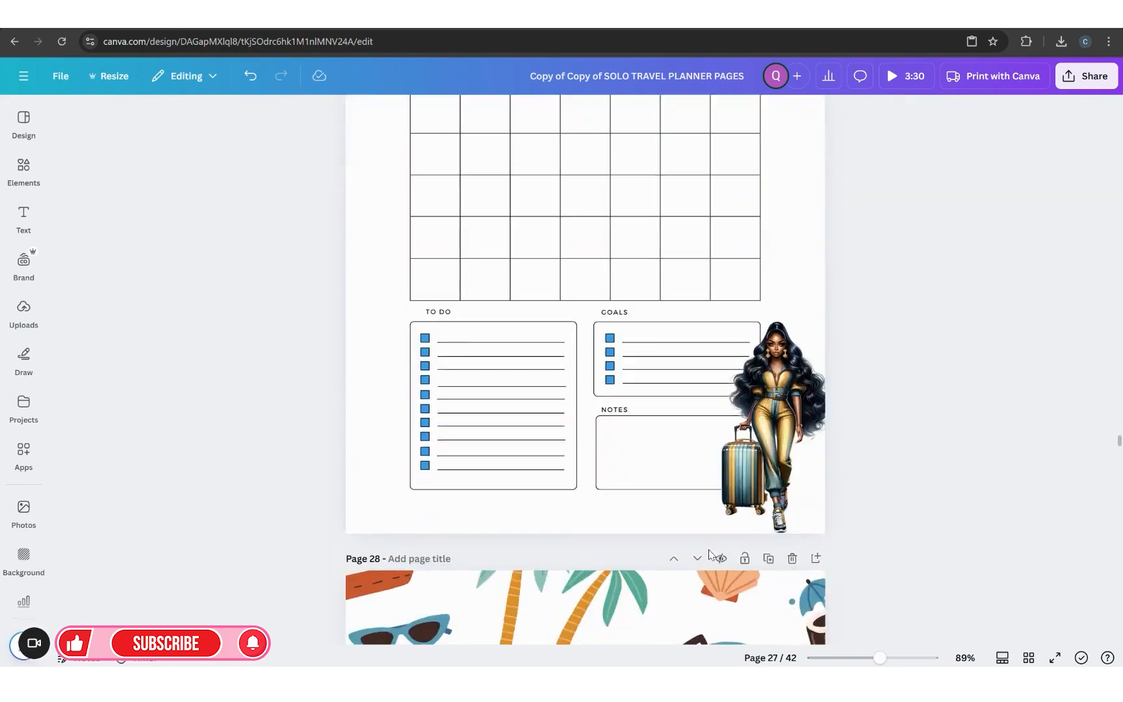
scroll(692, 383, "down", 3)
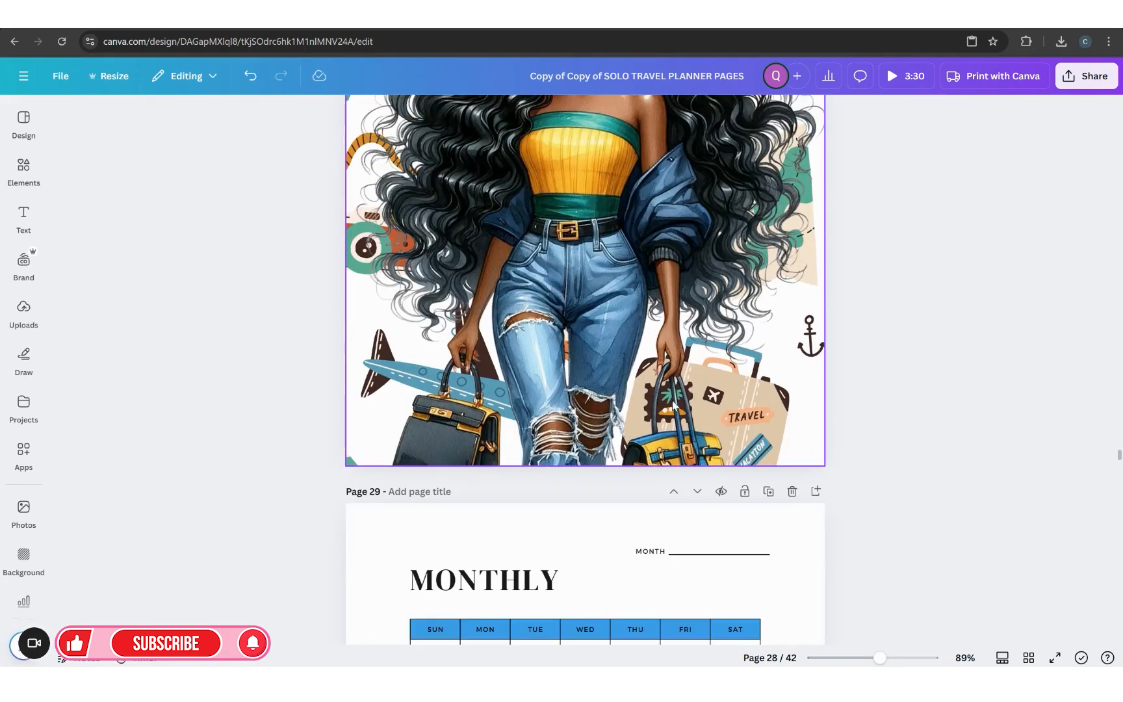
scroll(499, 193, "up", 5)
scroll(499, 193, "up", 2)
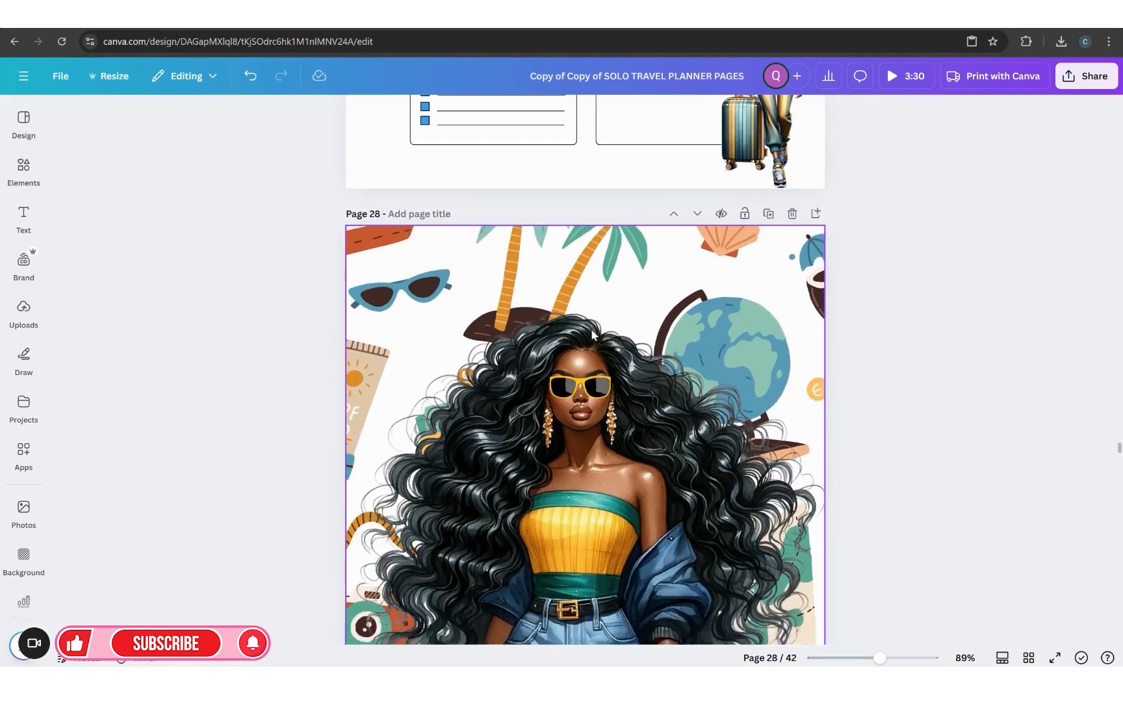
Add a blank page after page 28 and search the element graphics for "travel background".
left_click(816, 229)
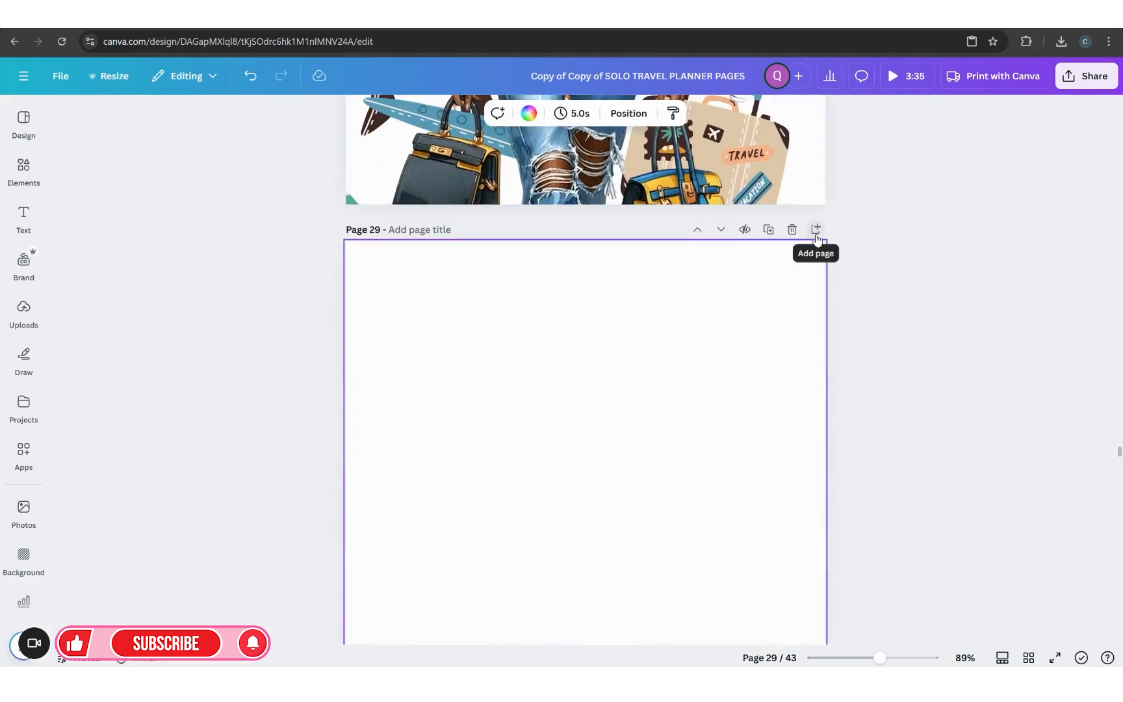
left_click(24, 218)
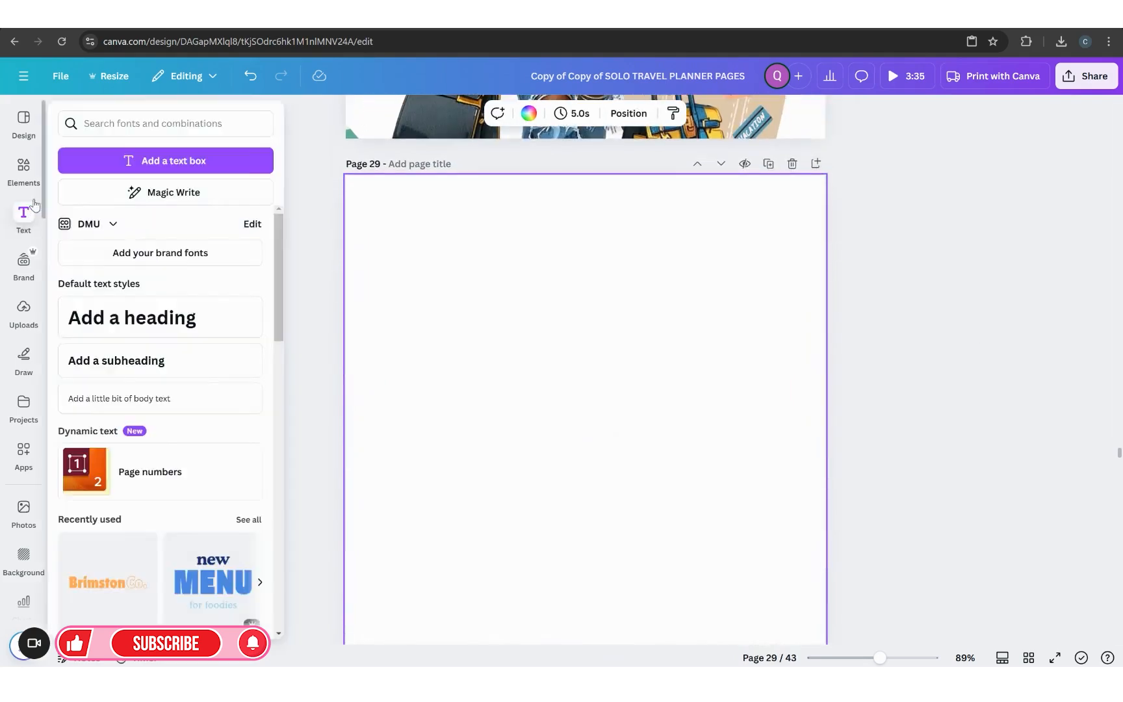
left_click(23, 171)
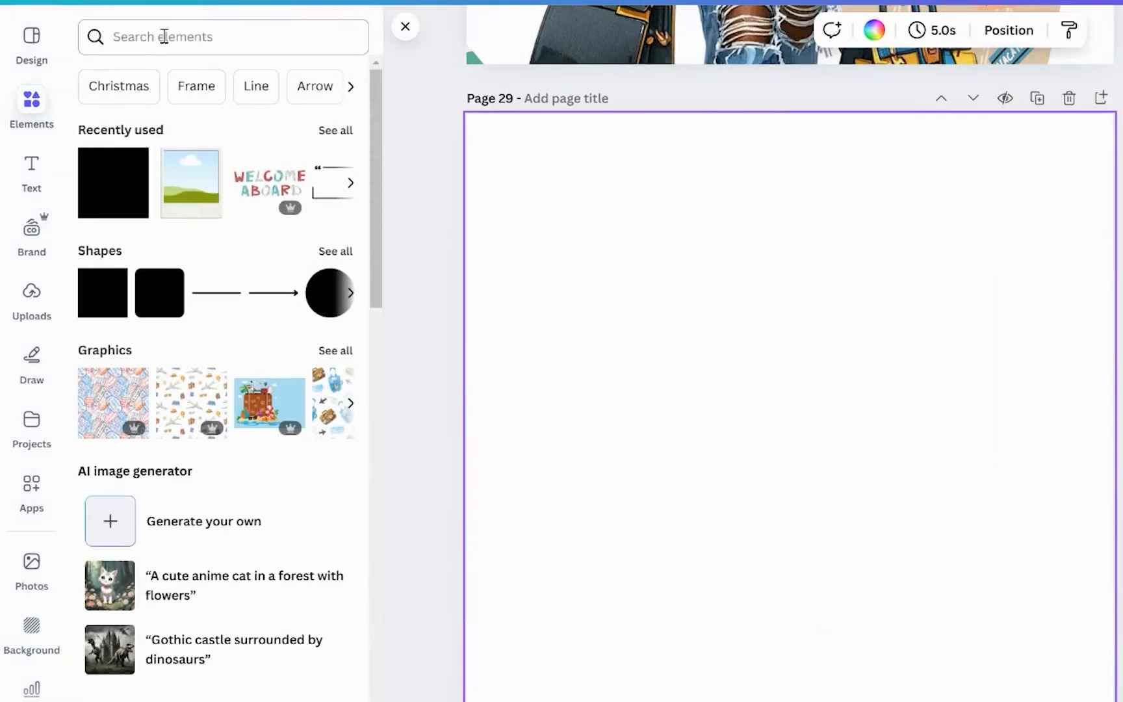
left_click(165, 36)
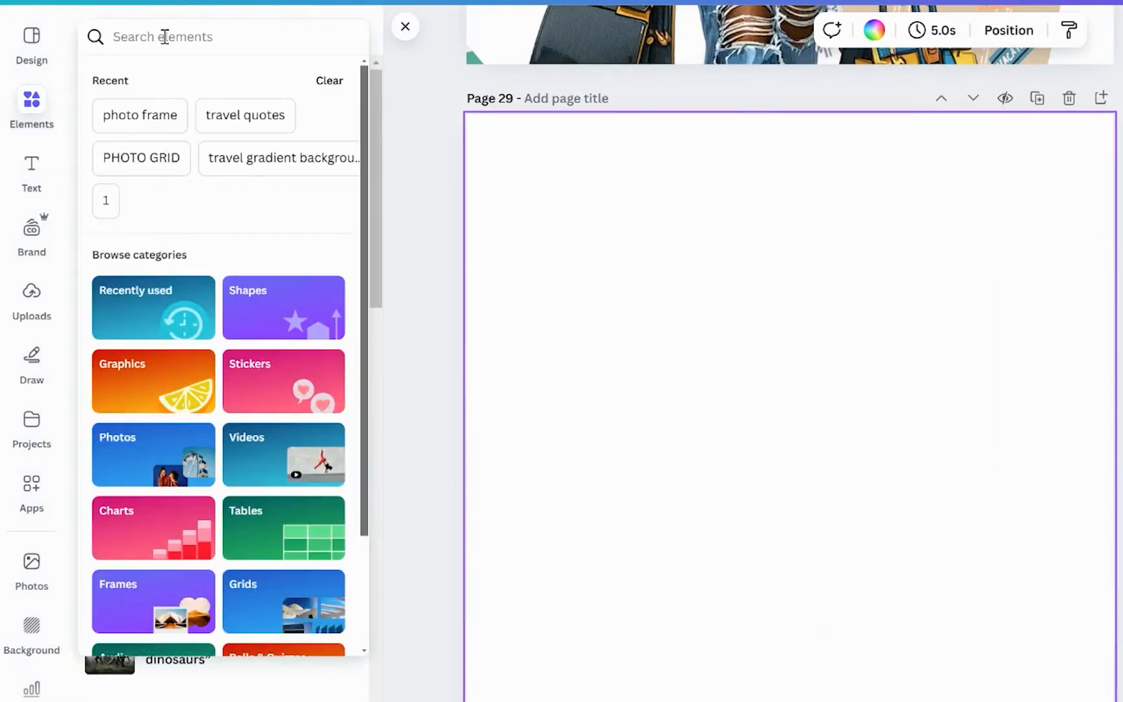
type("TRAVE")
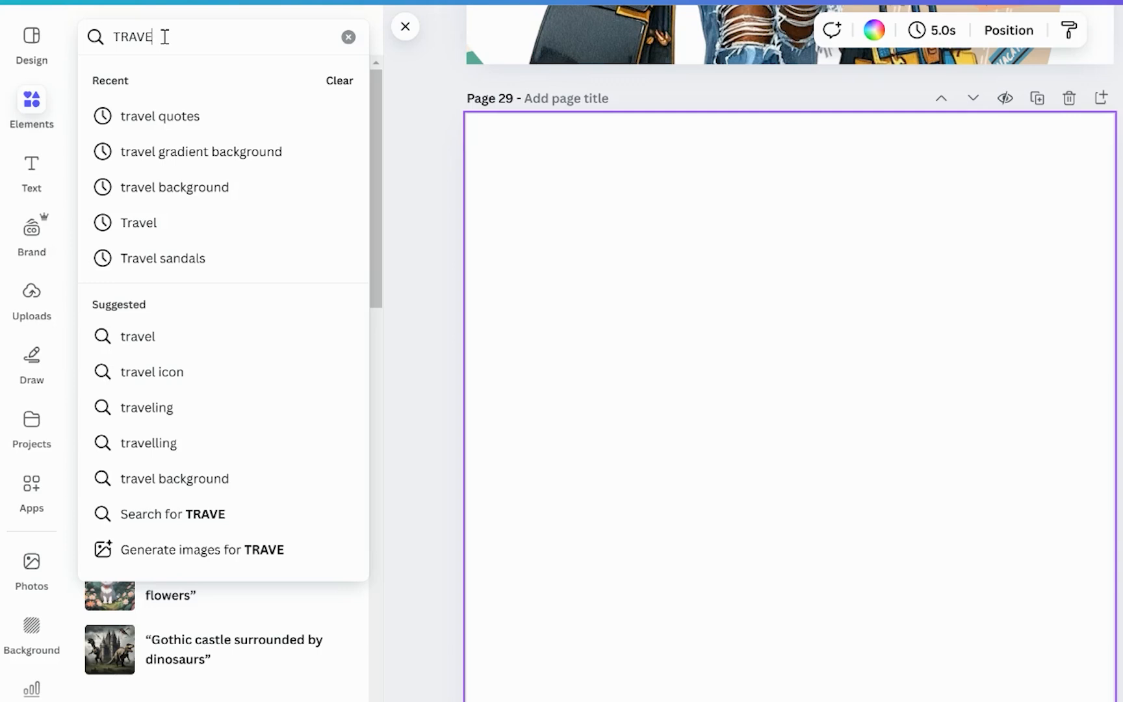
left_click(145, 187)
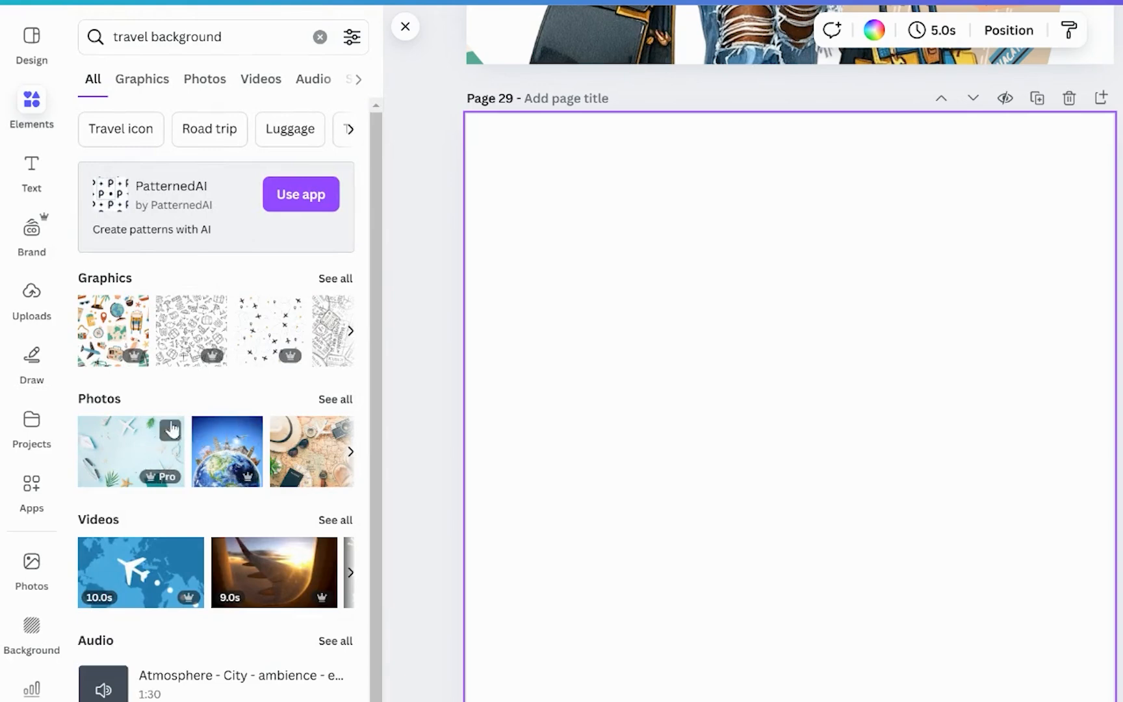
left_click(327, 280)
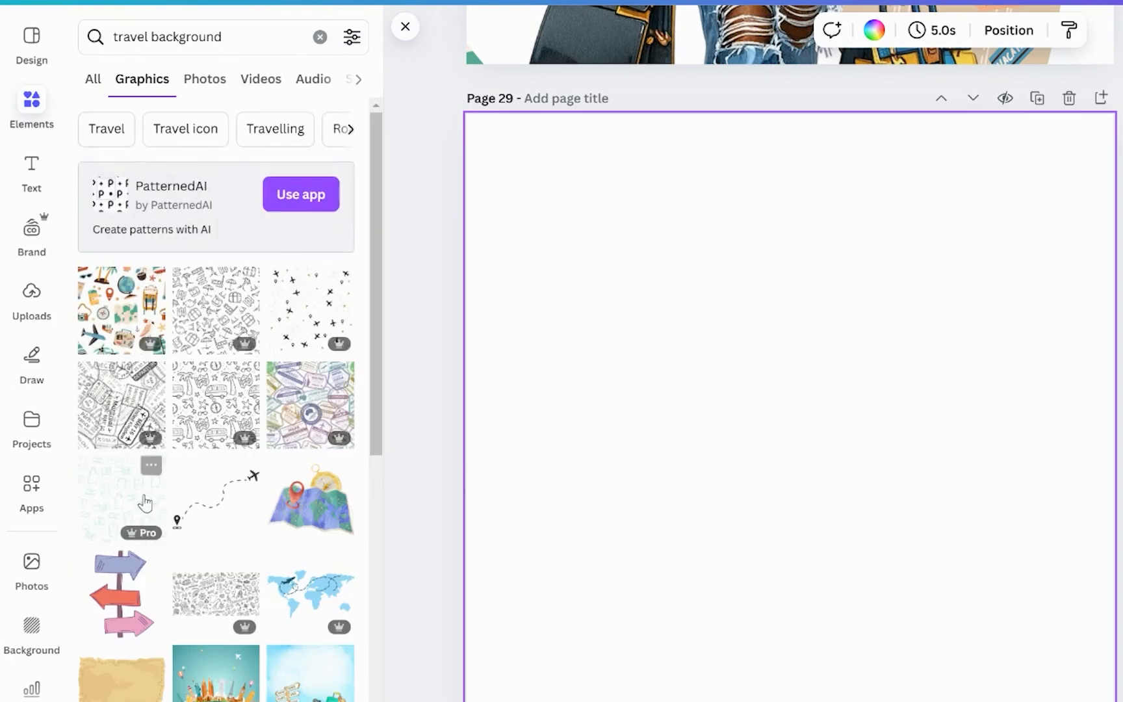
scroll(168, 456, "down", 2)
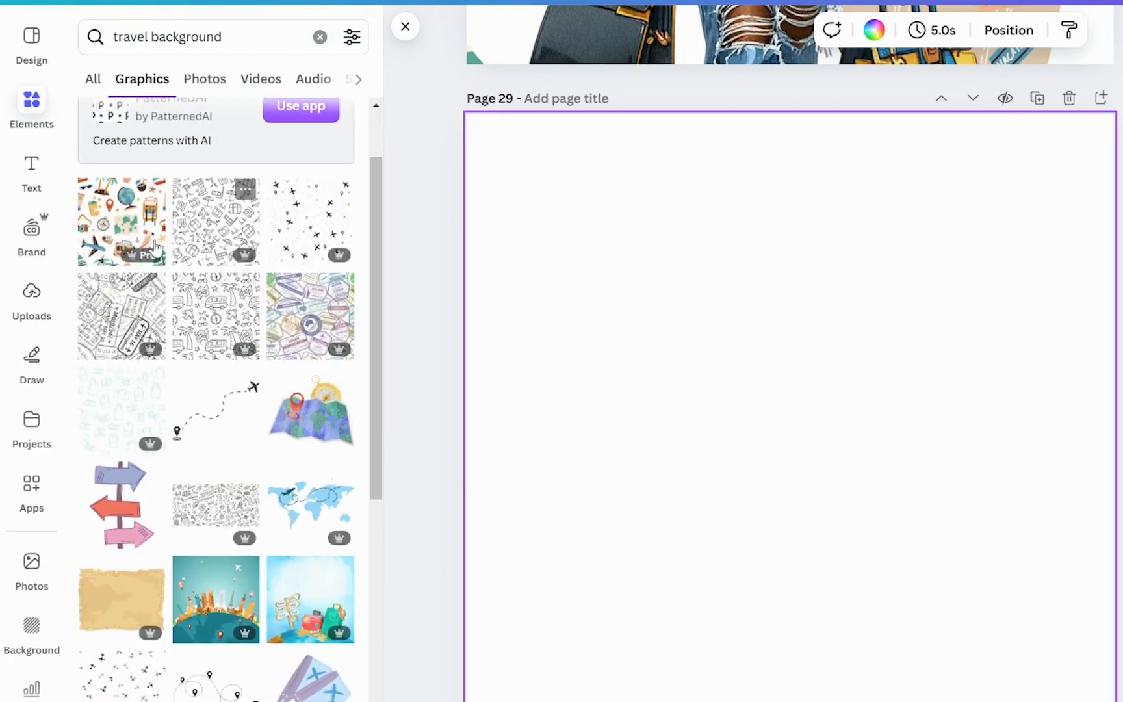
Insert the airplane and location pin pattern on page 29, aligned to the page's top-left corner and enlarged to the full page width.
left_click(298, 223)
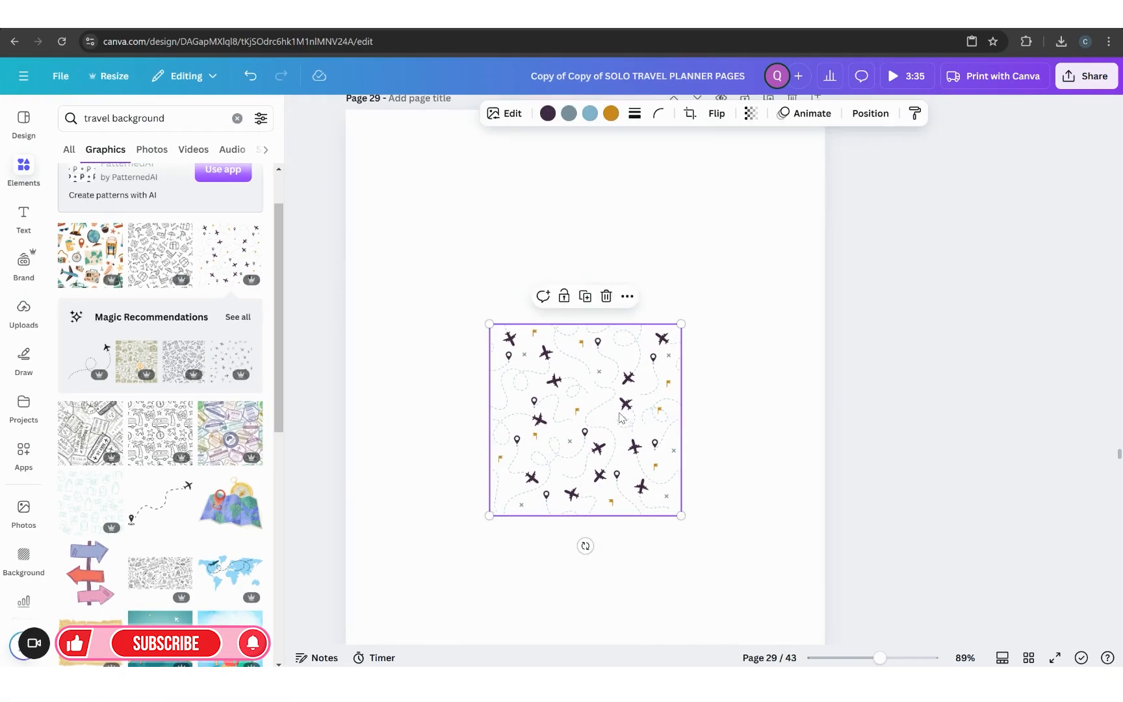
left_click_drag(824, 428, 685, 188)
left_click_drag(510, 230, 474, 195)
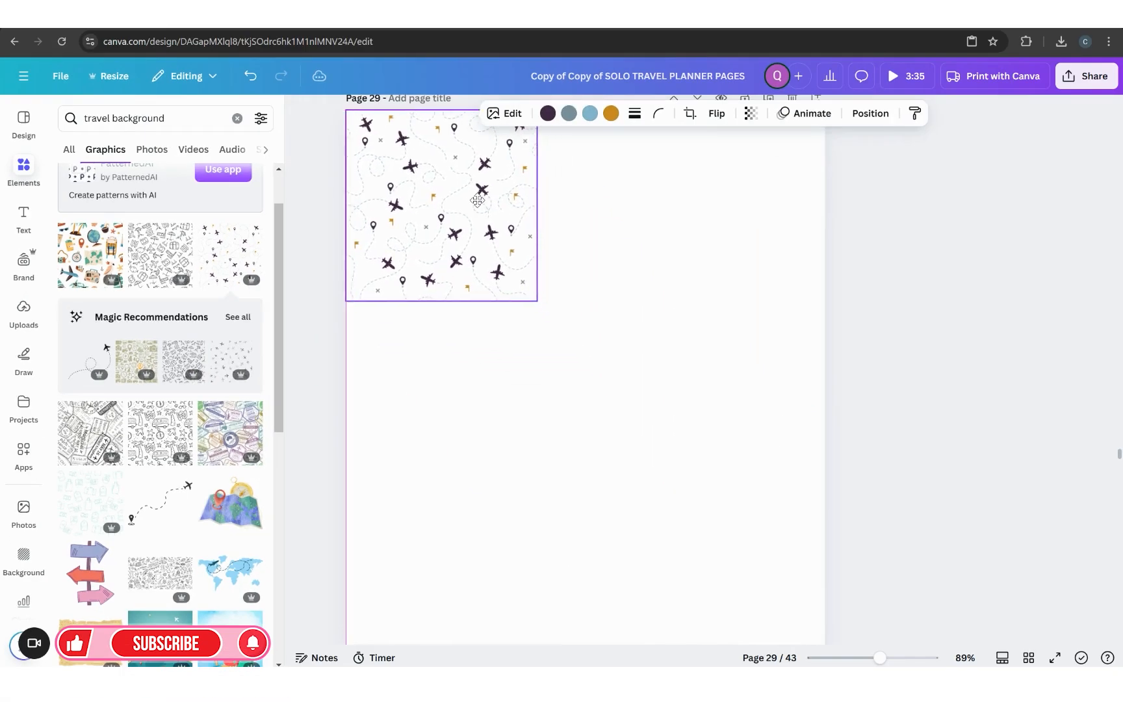
left_click_drag(539, 302, 919, 502)
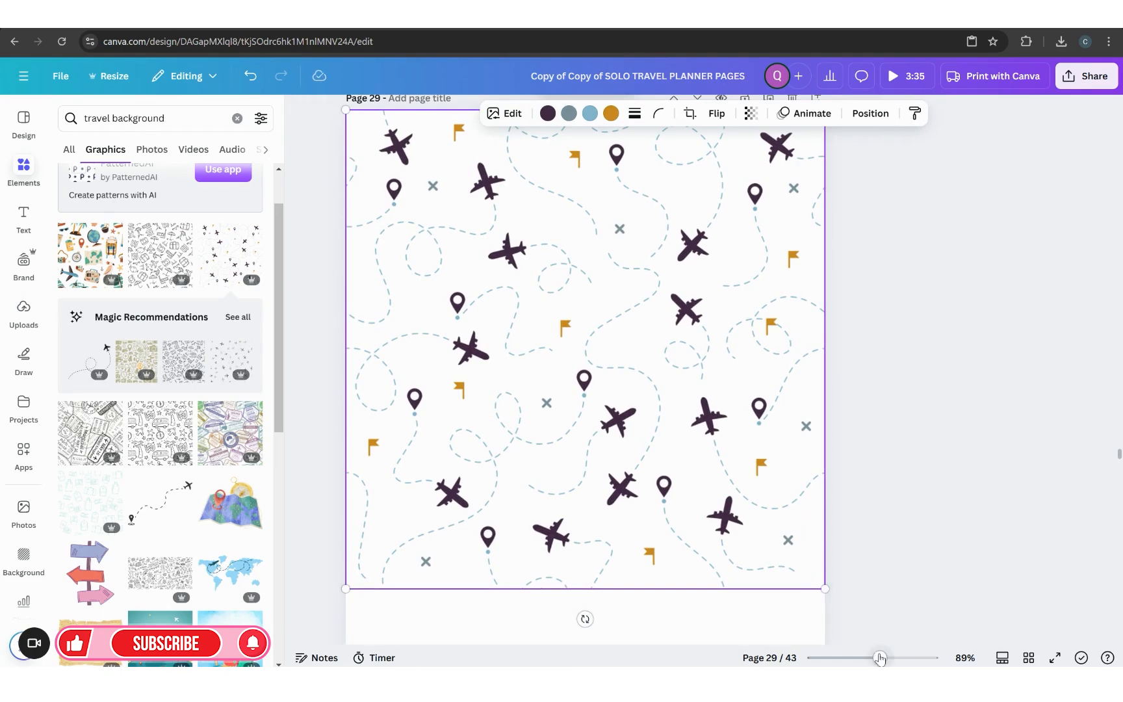
Duplicate the airplane pattern and place the copy directly beneath the original so the pattern covers the rest of page 29.
left_click_drag(879, 659, 865, 659)
scroll(822, 547, "down", 1)
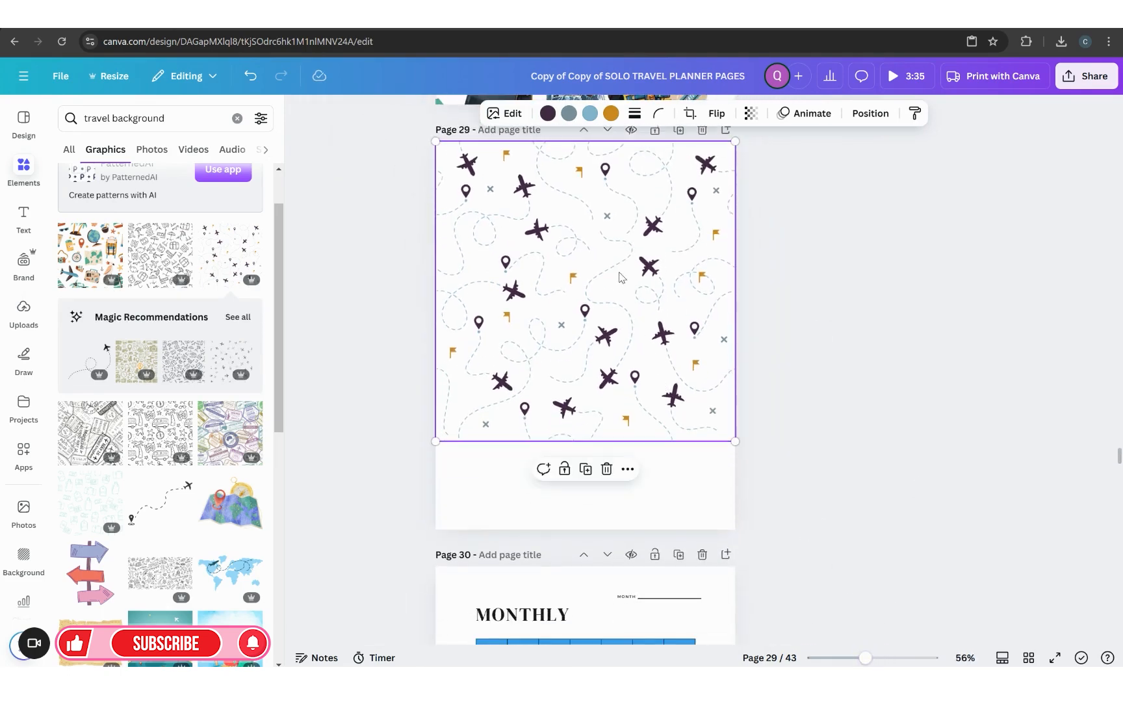
left_click(592, 467)
left_click_drag(616, 307, 610, 595)
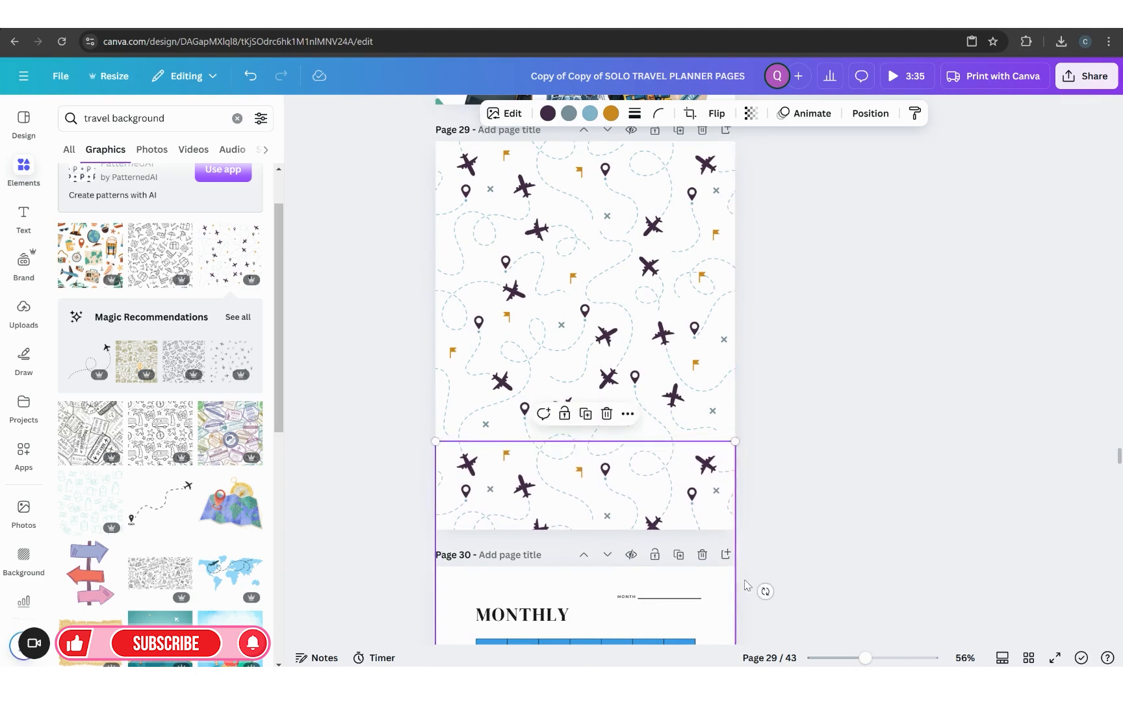
left_click(838, 530)
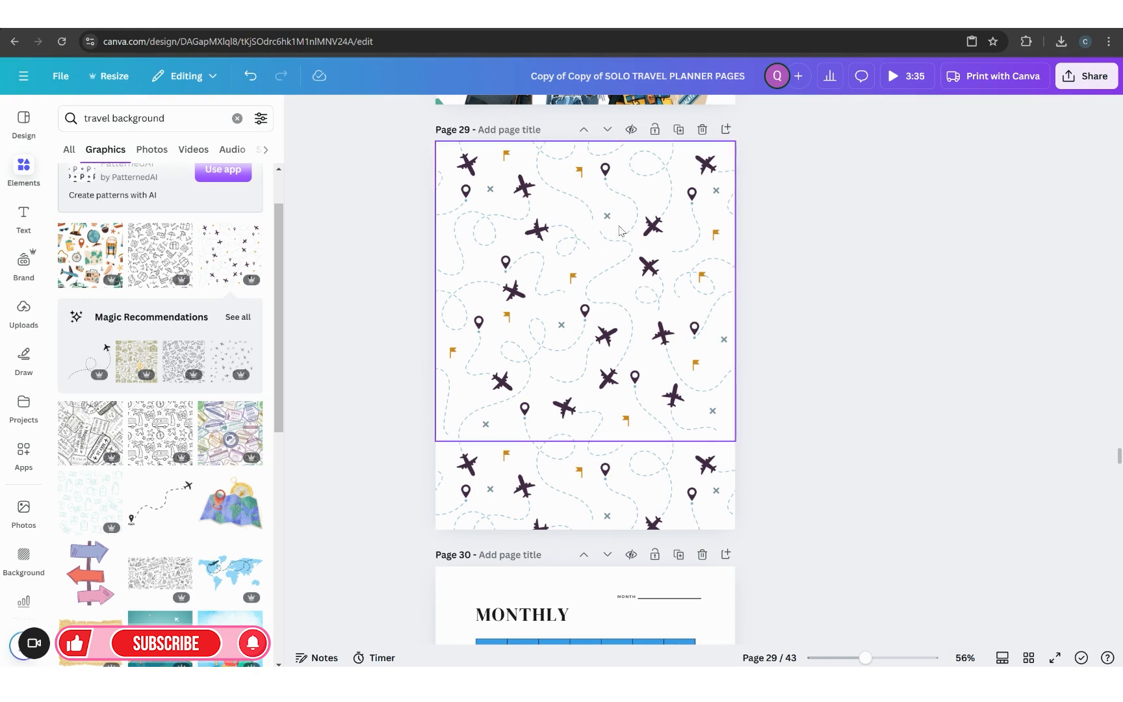
Copy the walking woman with two handbags from page 5 of the Copy of Travel Girl design and paste it on page 29.
left_click(934, 26)
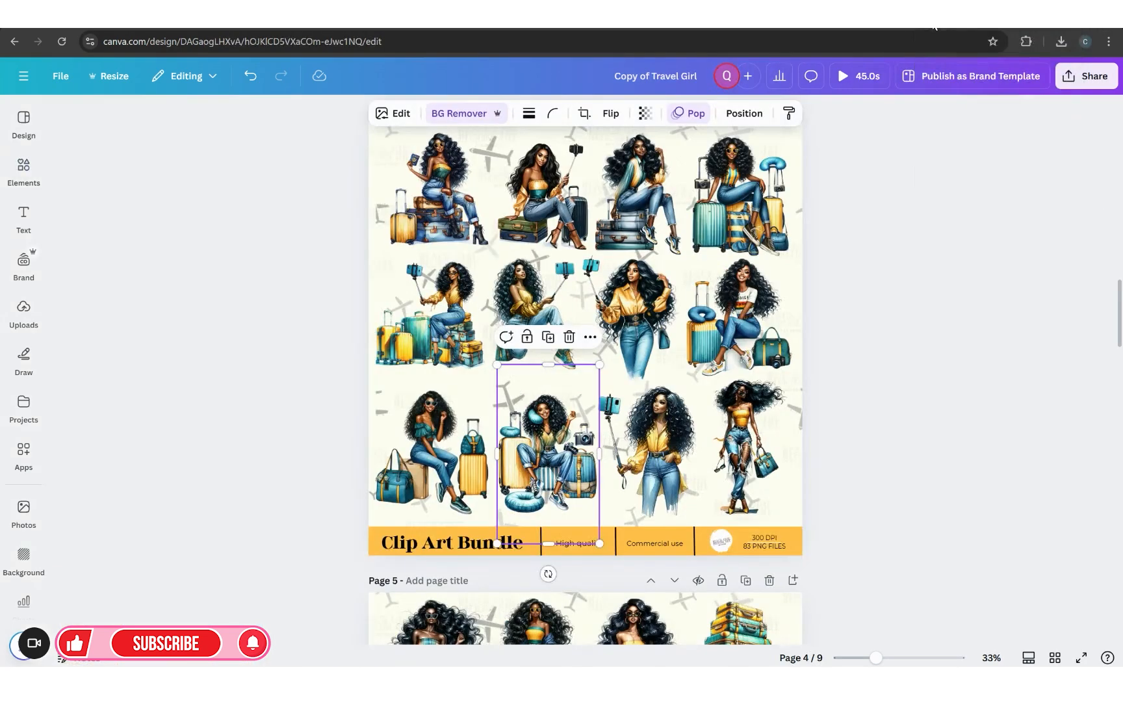
scroll(572, 377, "down", 3)
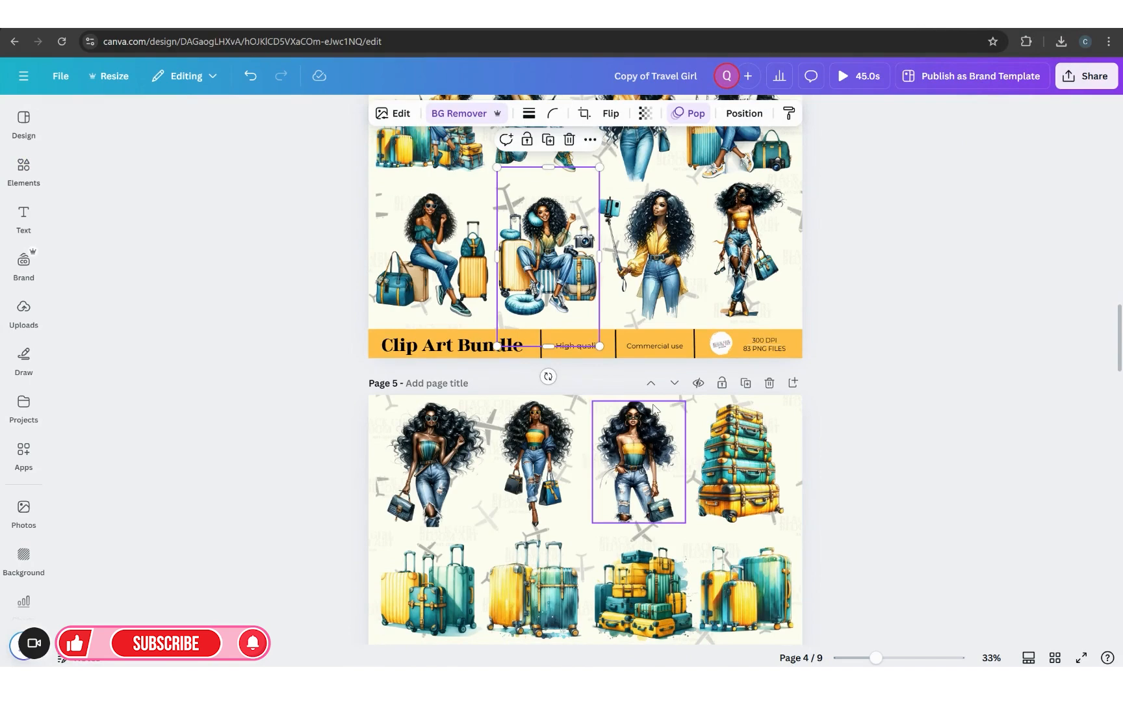
scroll(653, 408, "down", 1)
left_click(552, 408)
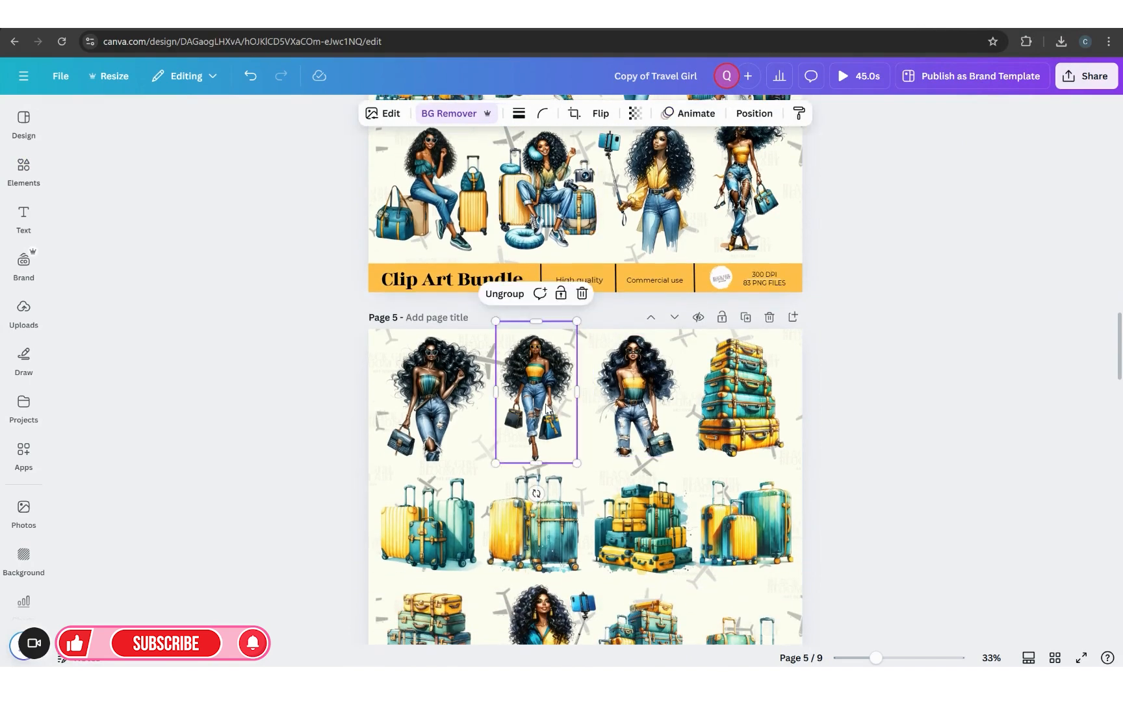
right_click(548, 409)
left_click(585, 273)
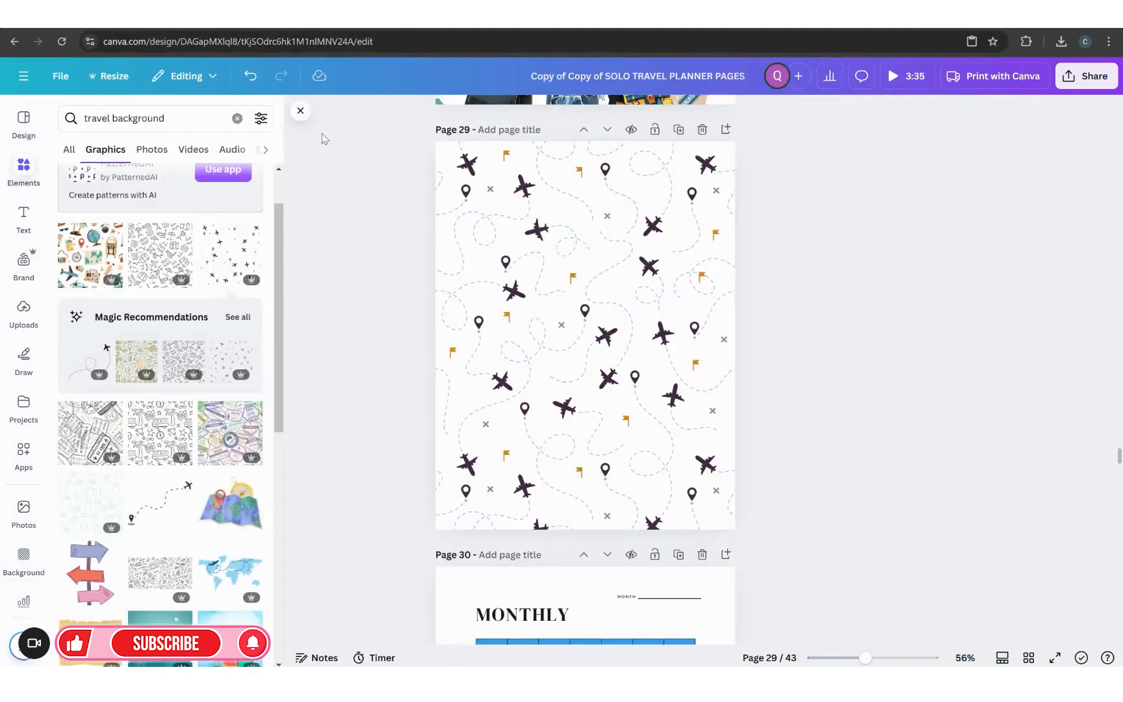
right_click(499, 250)
left_click(539, 316)
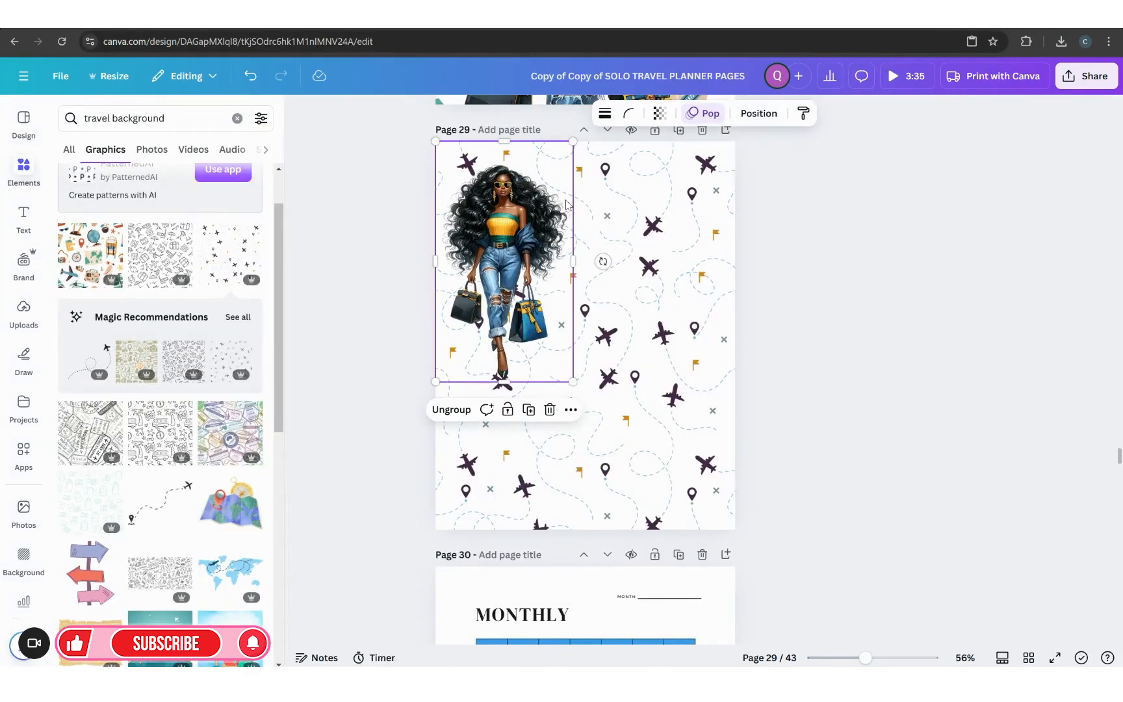
Try the walking woman enlarged in the middle of page 29, and delete the clip art.
left_click_drag(573, 145, 609, 79)
left_click_drag(593, 207, 647, 351)
left_click_drag(661, 228, 691, 175)
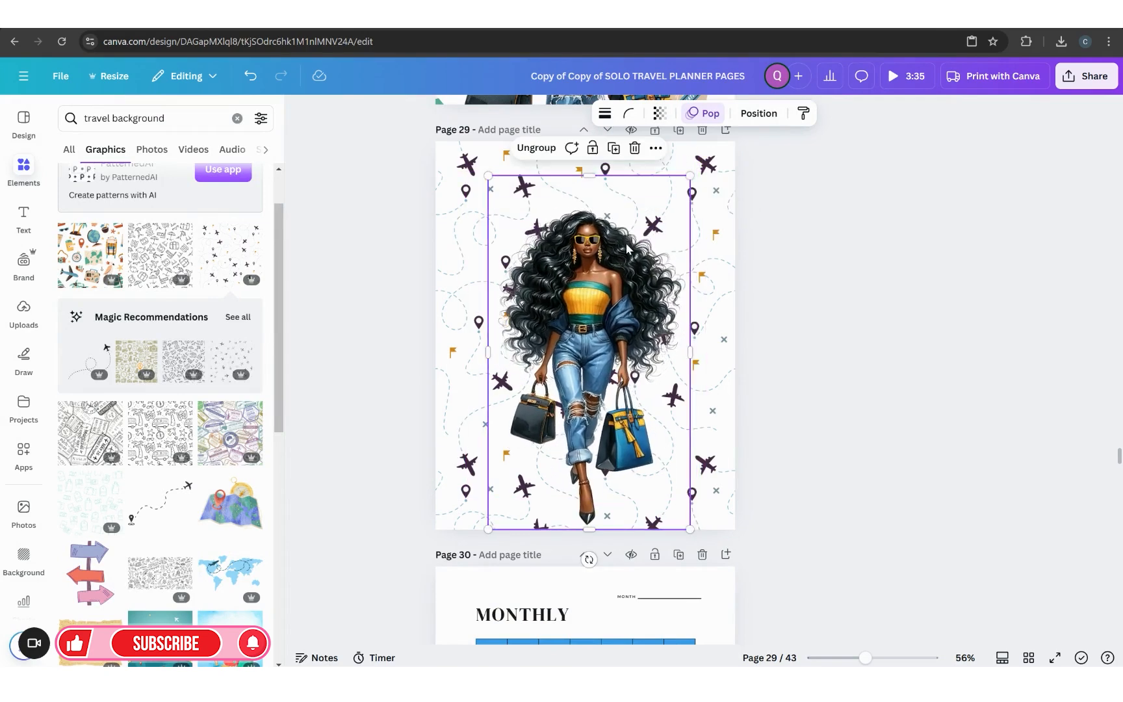
left_click(878, 380)
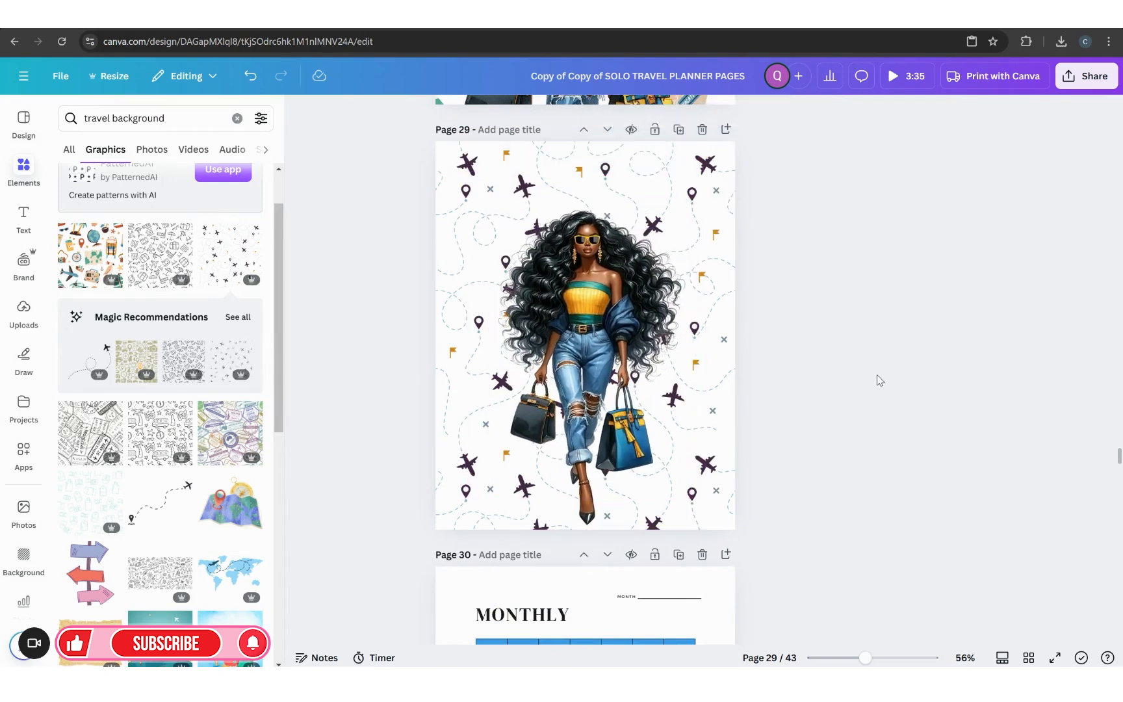
left_click(608, 399)
left_click(636, 149)
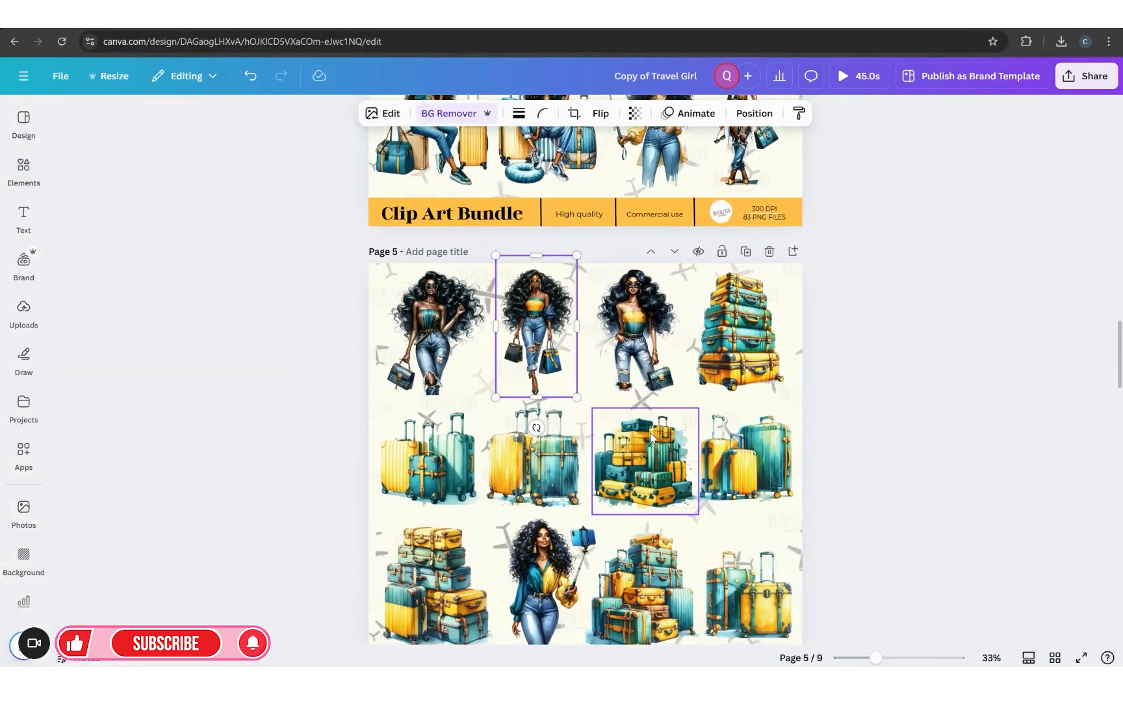
Copy the woman holding a passport on stacked suitcases from page 4 of the Copy of Travel Girl design and paste it on page 29.
scroll(650, 448, "down", 5)
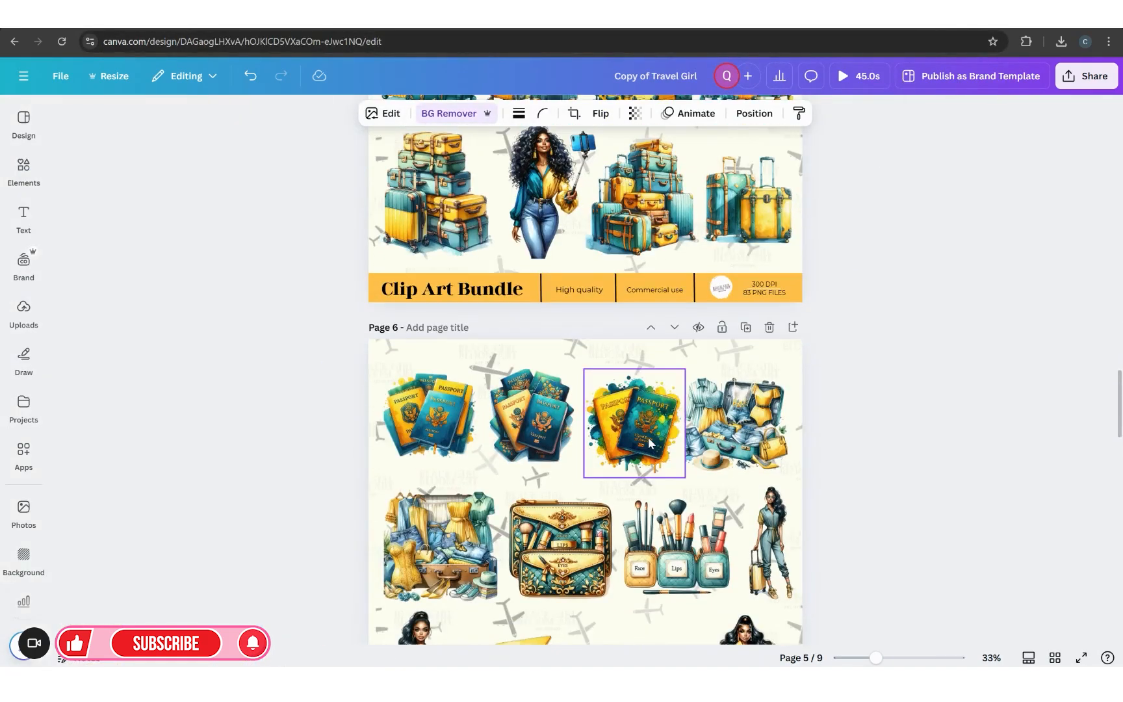
scroll(651, 444, "down", 3)
scroll(650, 444, "up", 9)
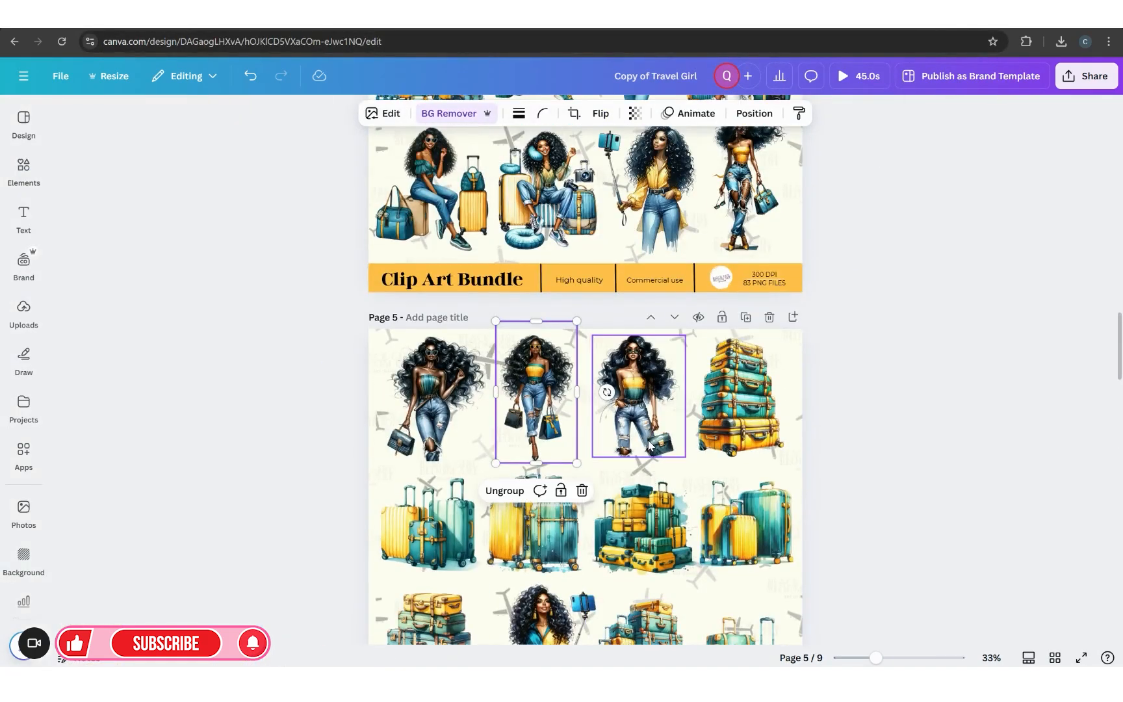
scroll(649, 445, "up", 5)
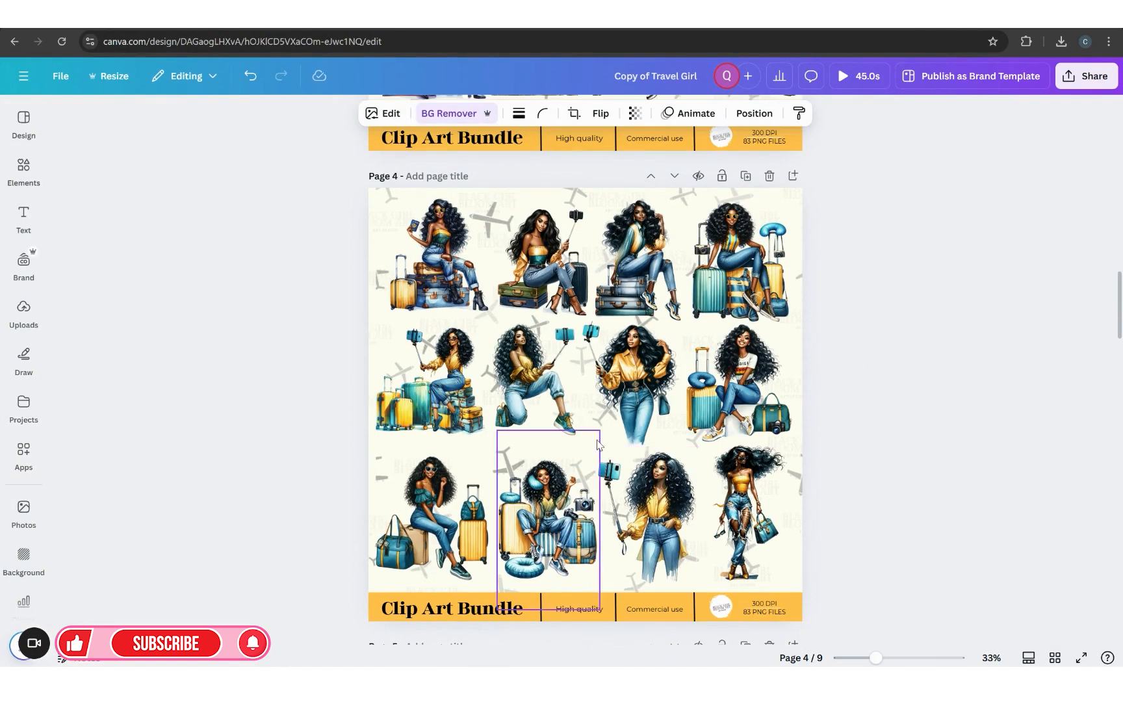
right_click(432, 260)
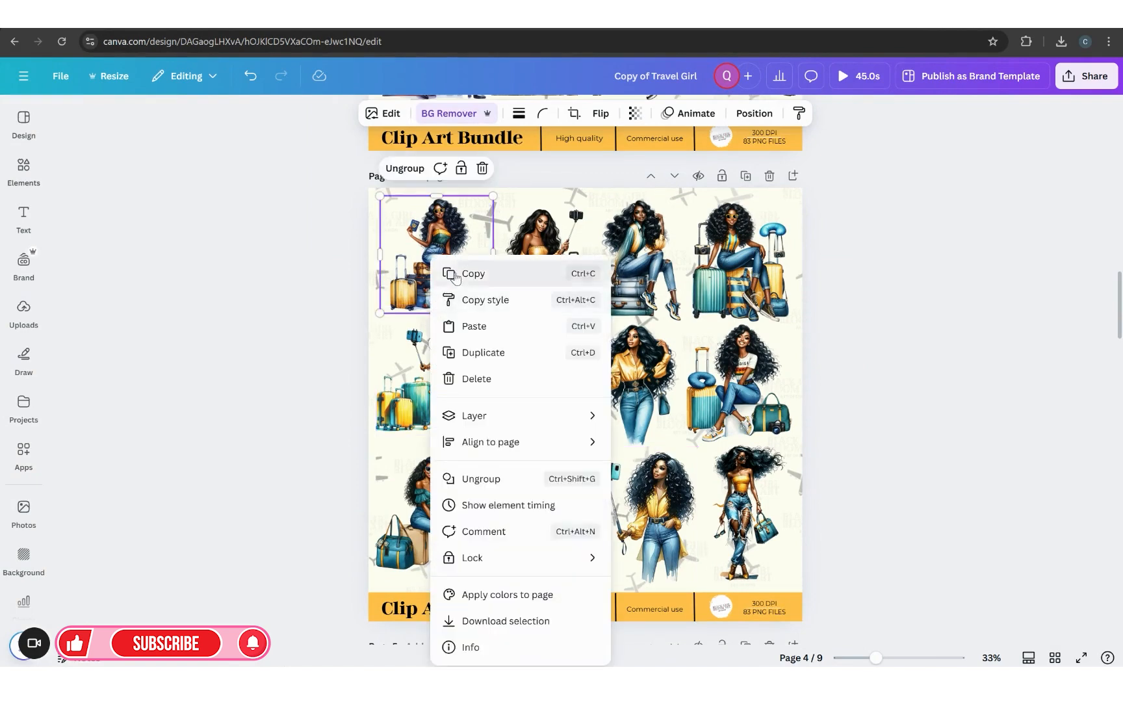
left_click(455, 275)
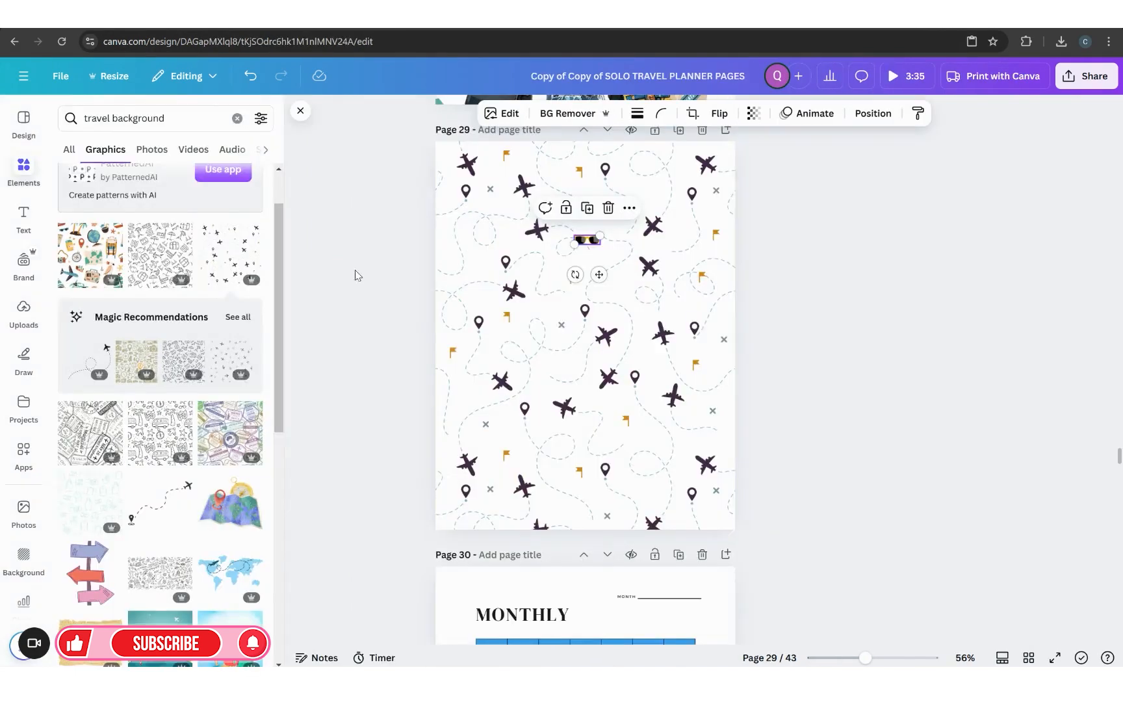
left_click(526, 286)
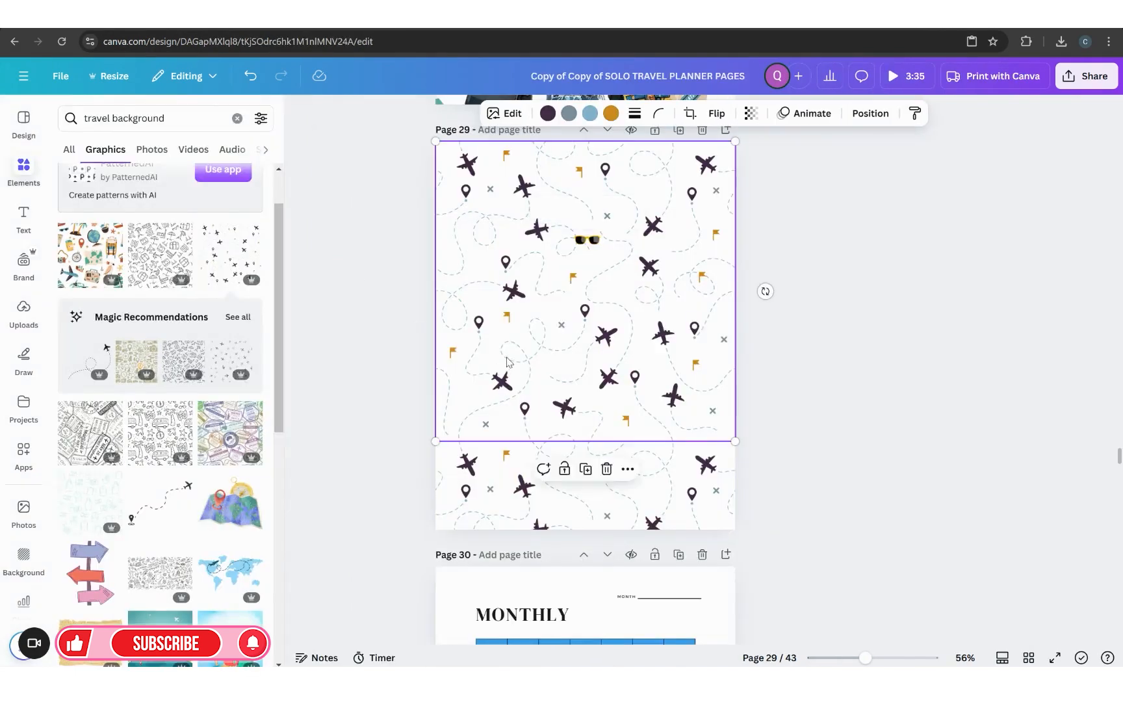
right_click(526, 286)
left_click(533, 359)
key("ctrl+v")
Enlarge the seated woman clip art to nearly the full page width and place it at the bottom of page 29.
left_click_drag(644, 170, 747, 235)
left_click_drag(648, 275, 616, 293)
left_click_drag(718, 251, 733, 232)
left_click(783, 329)
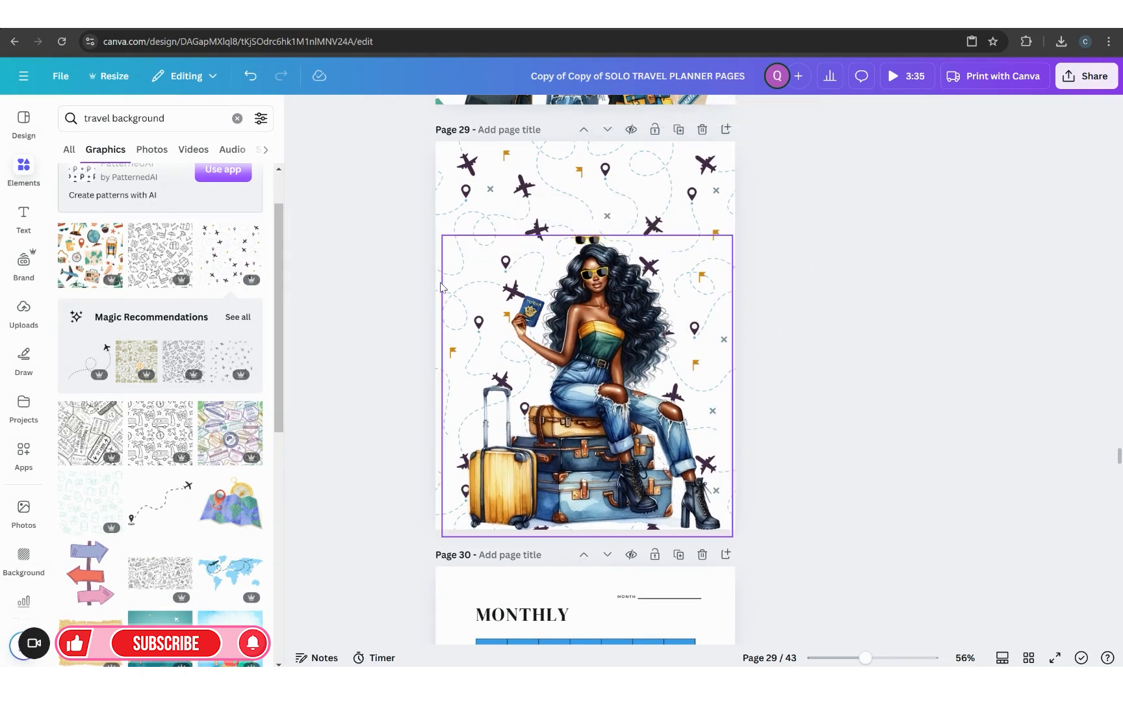
double_click(453, 251)
left_click_drag(440, 234, 436, 229)
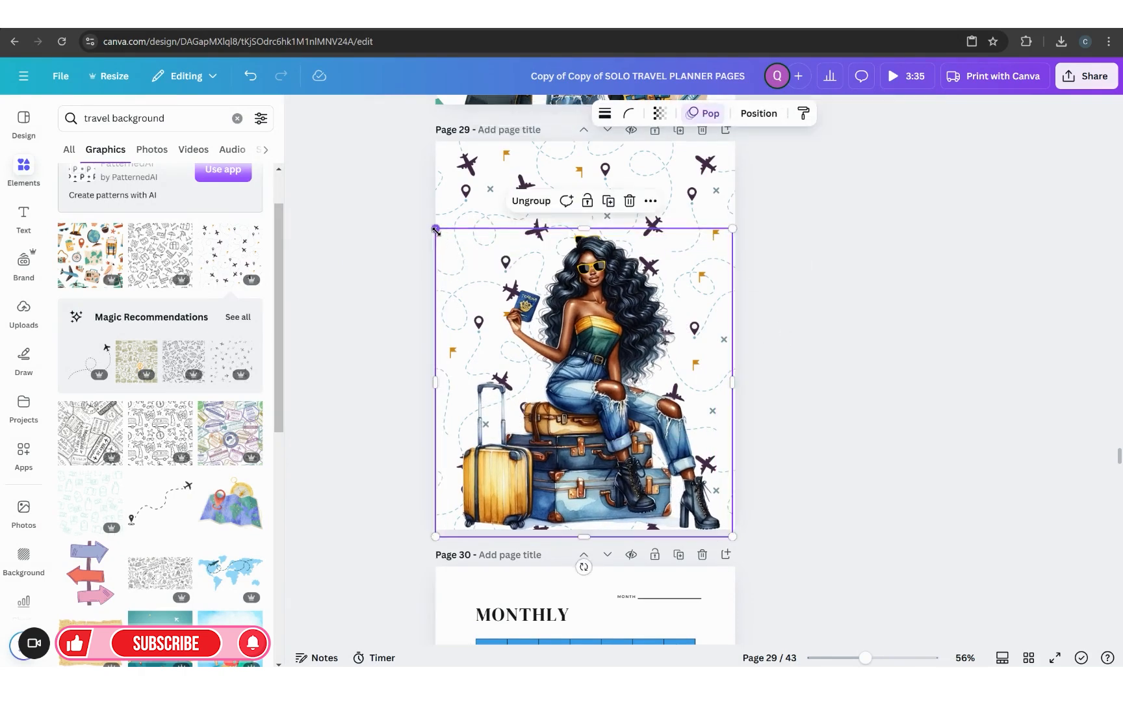
left_click(811, 435)
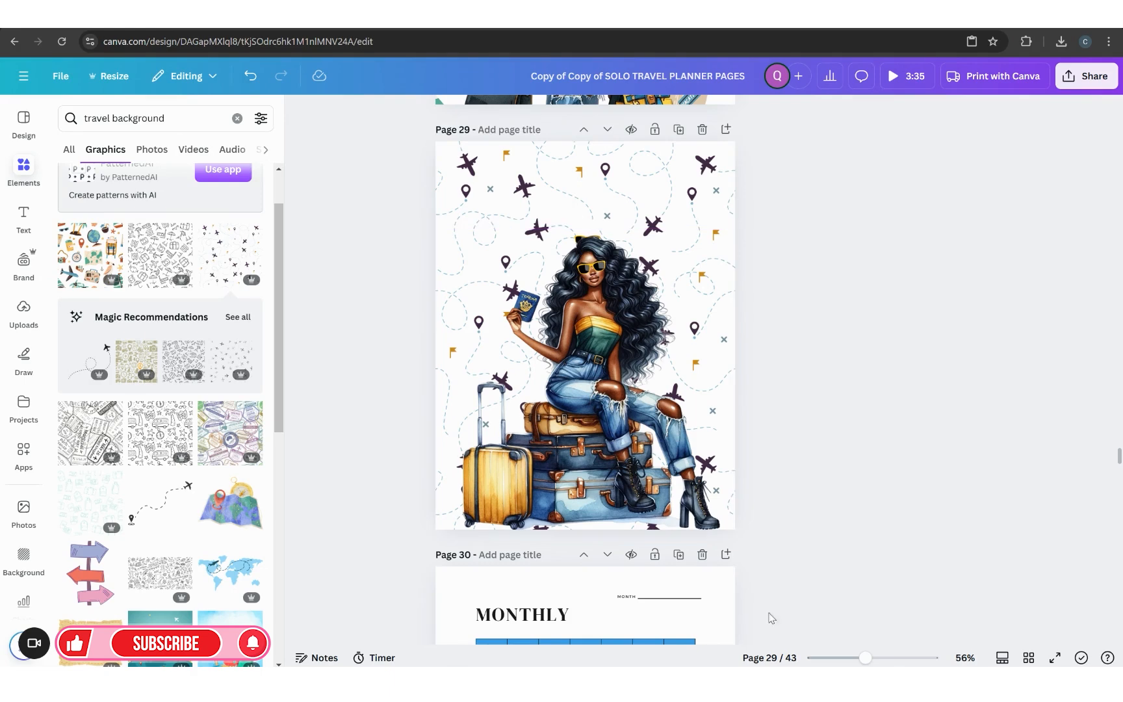
Recolor the dark airplanes and location pins of page 29's upper pattern to yellow #f5cc23.
left_click(564, 198)
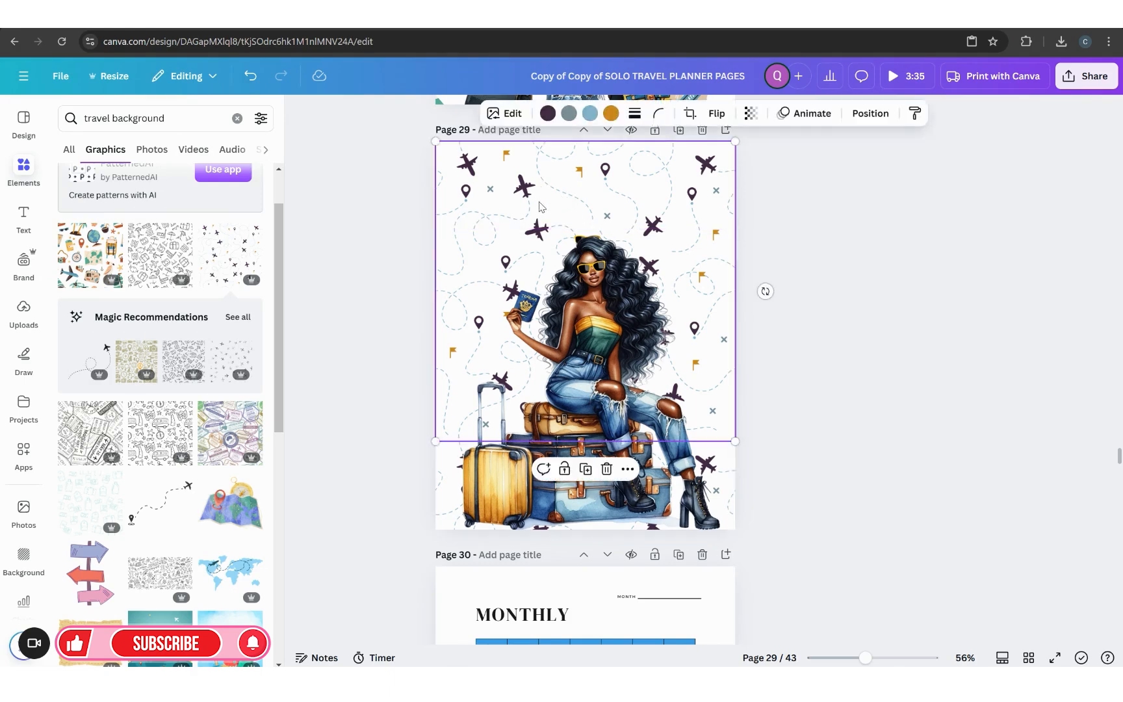
left_click(548, 114)
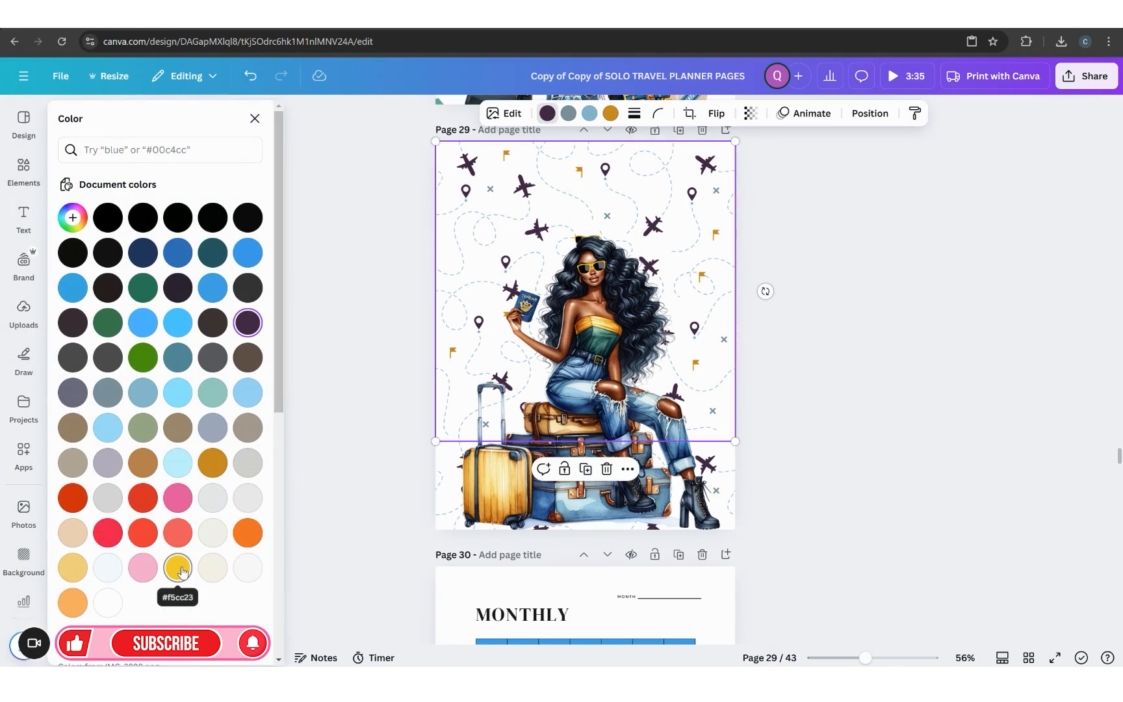
left_click(73, 567)
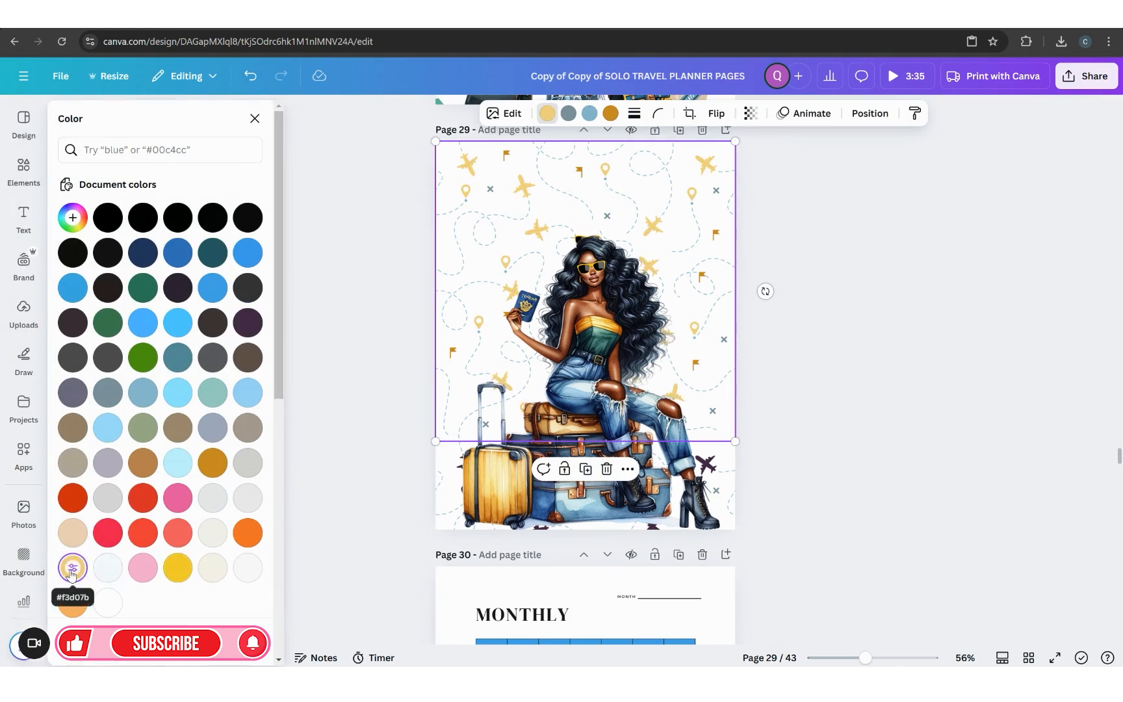
left_click(178, 568)
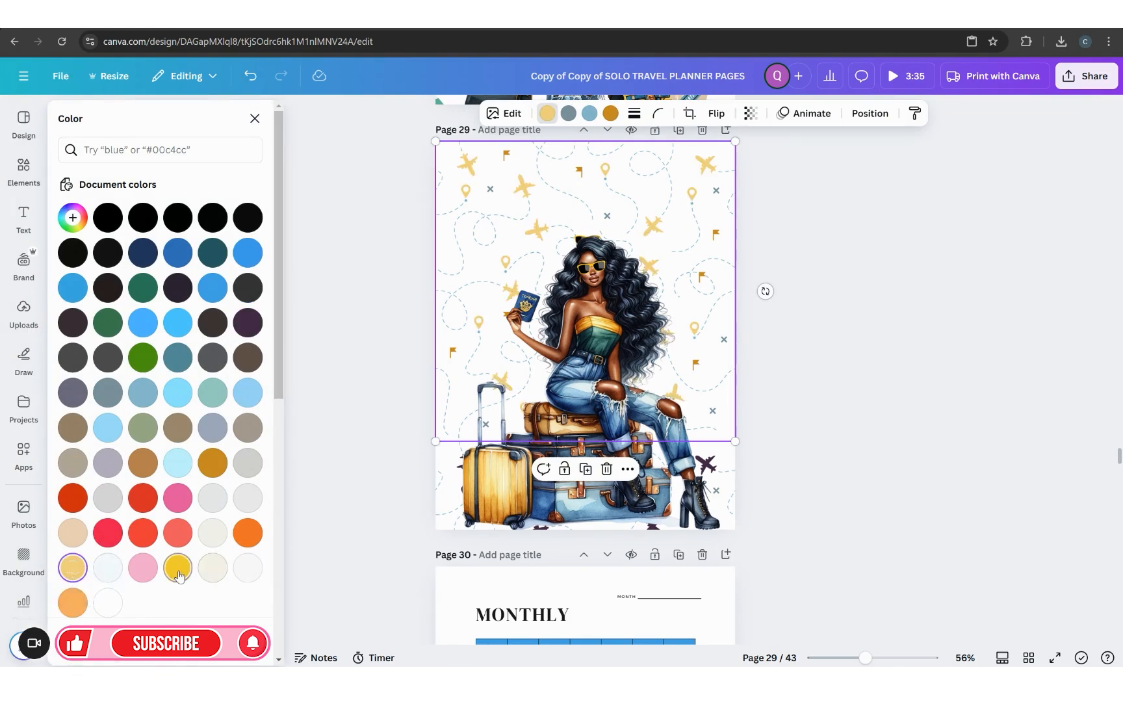
Try orange, blue and green on the airplanes and location pins of page 29's upper pattern, and settle on navy #1c355b.
left_click(249, 534)
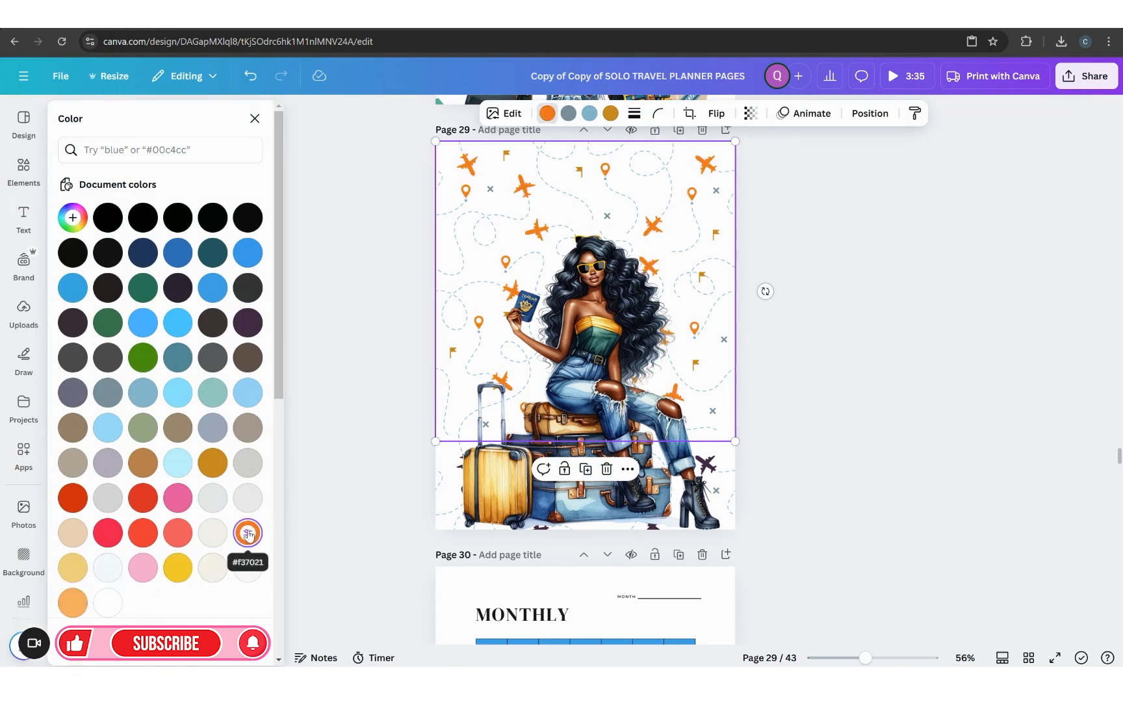
left_click(175, 260)
left_click(249, 260)
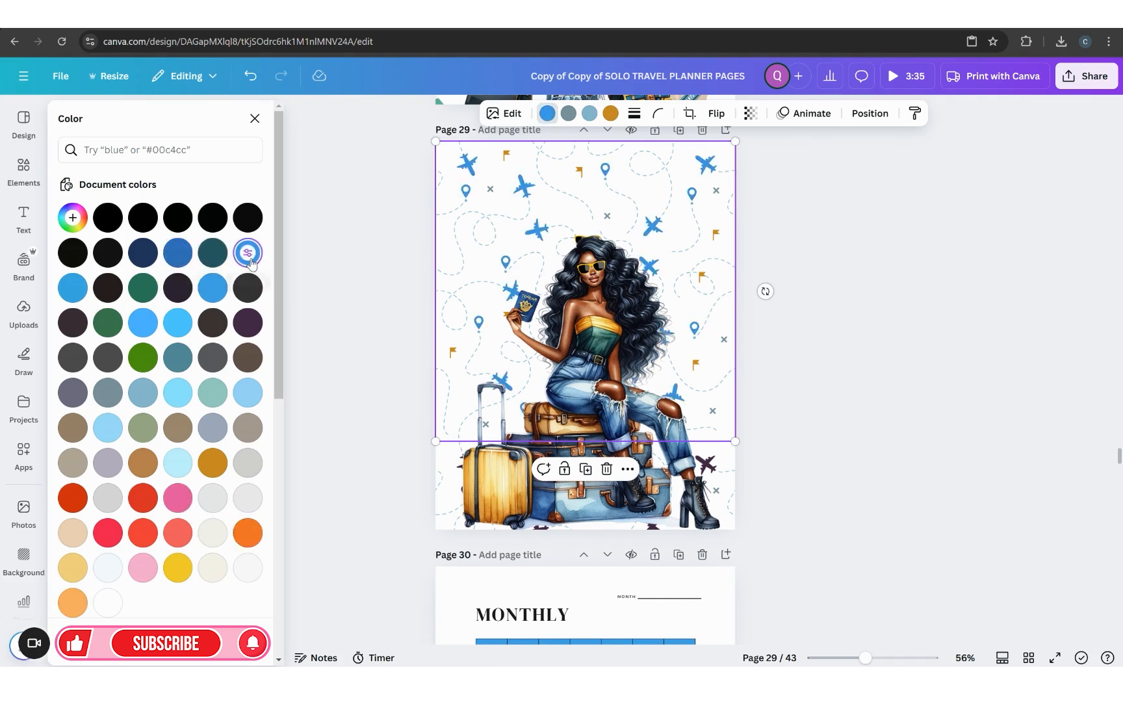
left_click(143, 322)
left_click(147, 368)
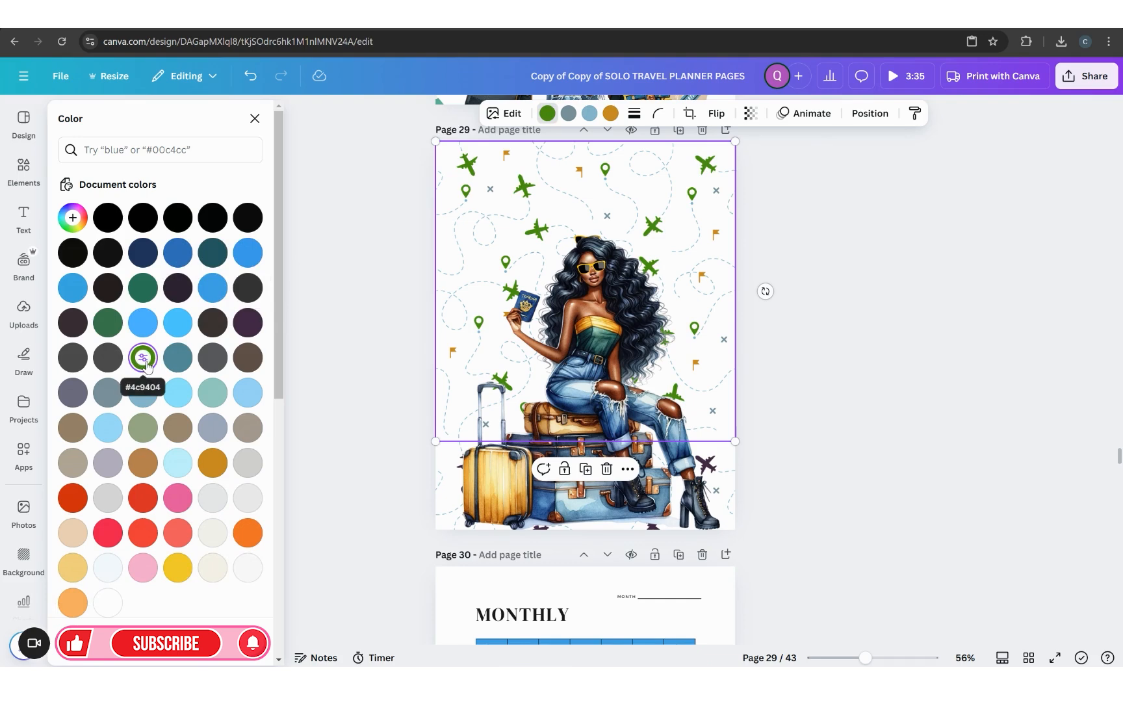
left_click(178, 254)
left_click(137, 256)
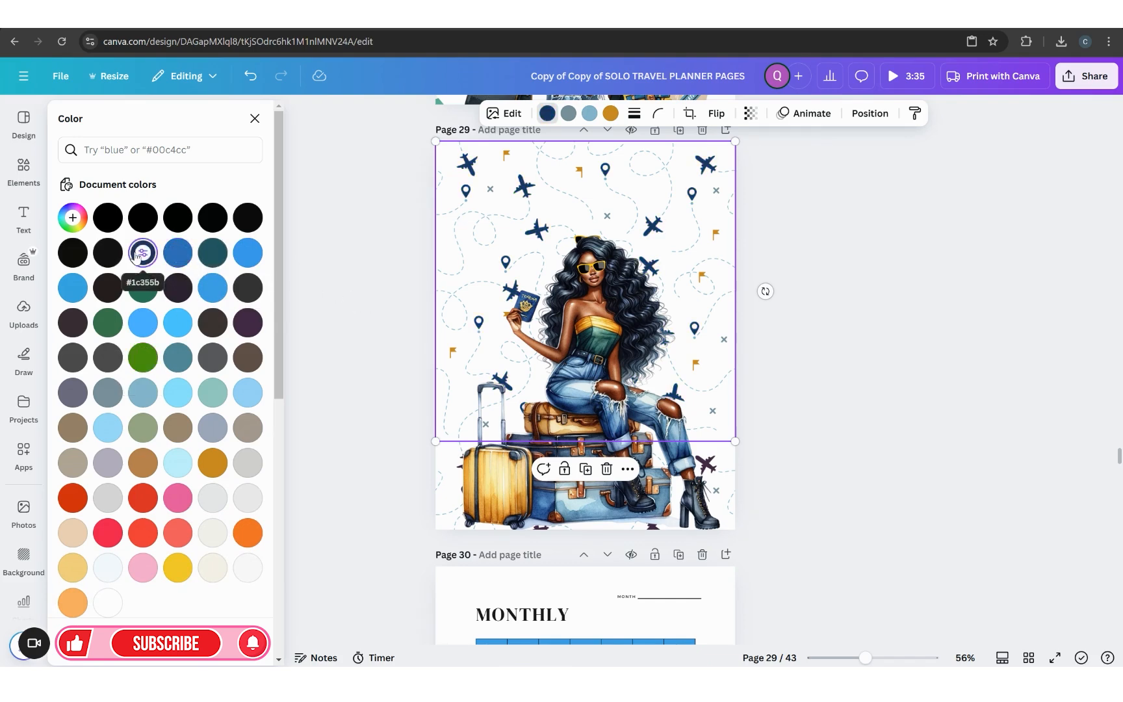
left_click(932, 388)
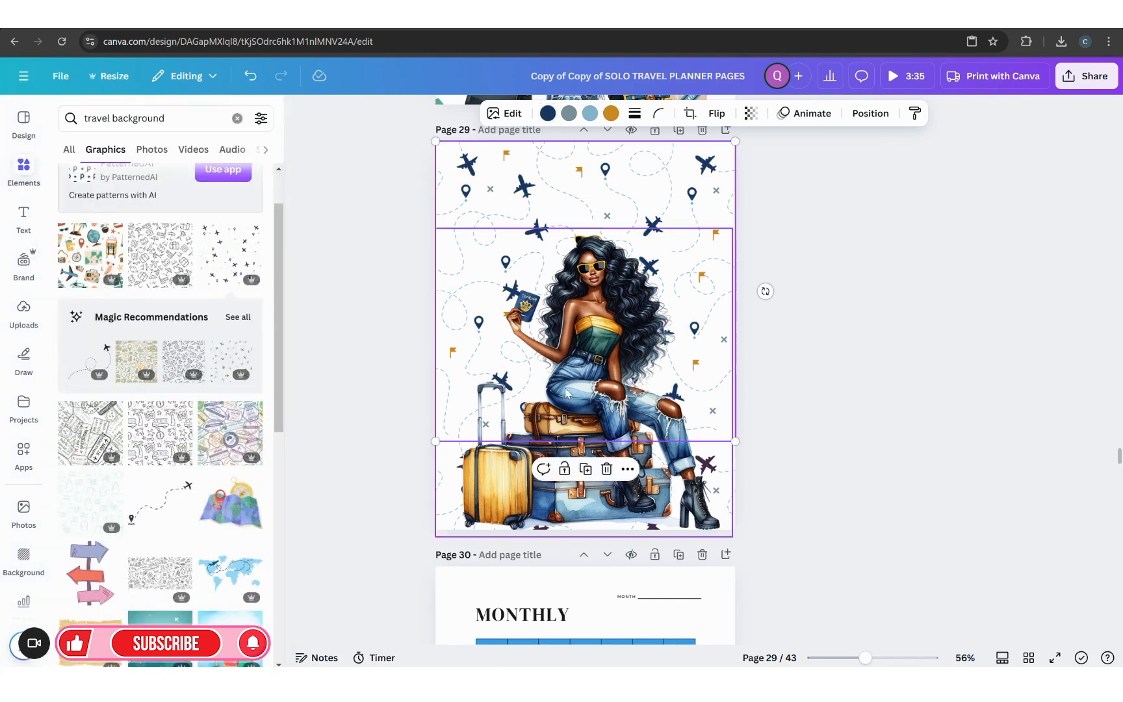
left_click(948, 572)
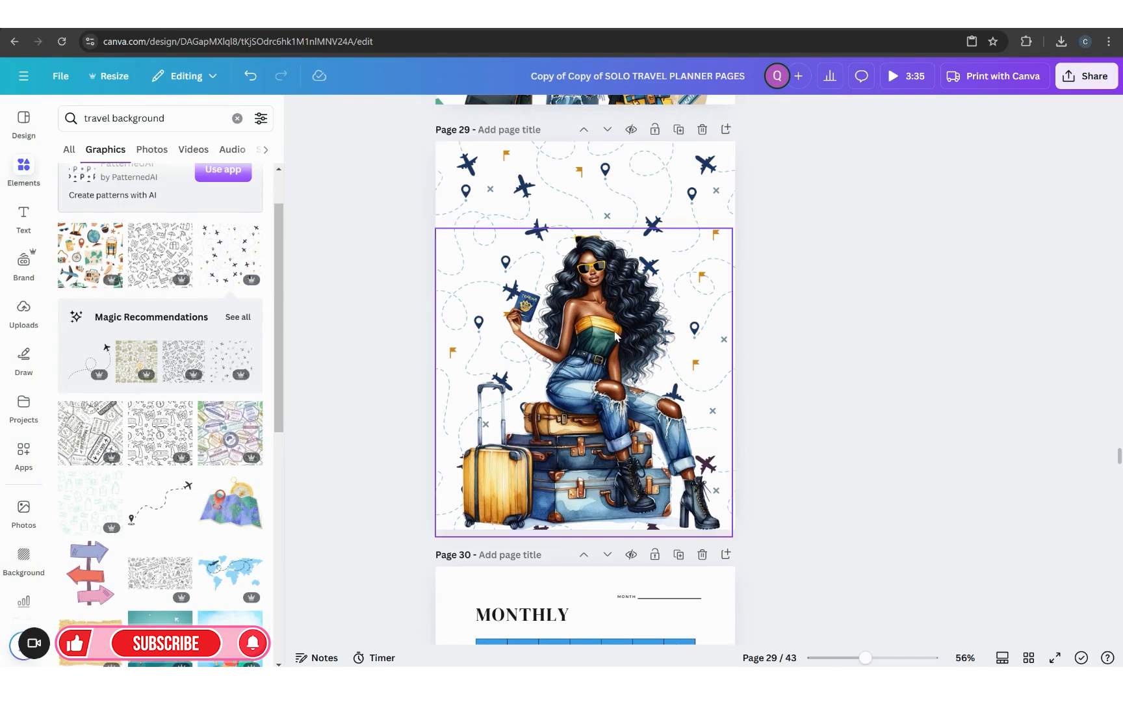
Search the text fonts and combinations for "travel quotes".
left_click(23, 206)
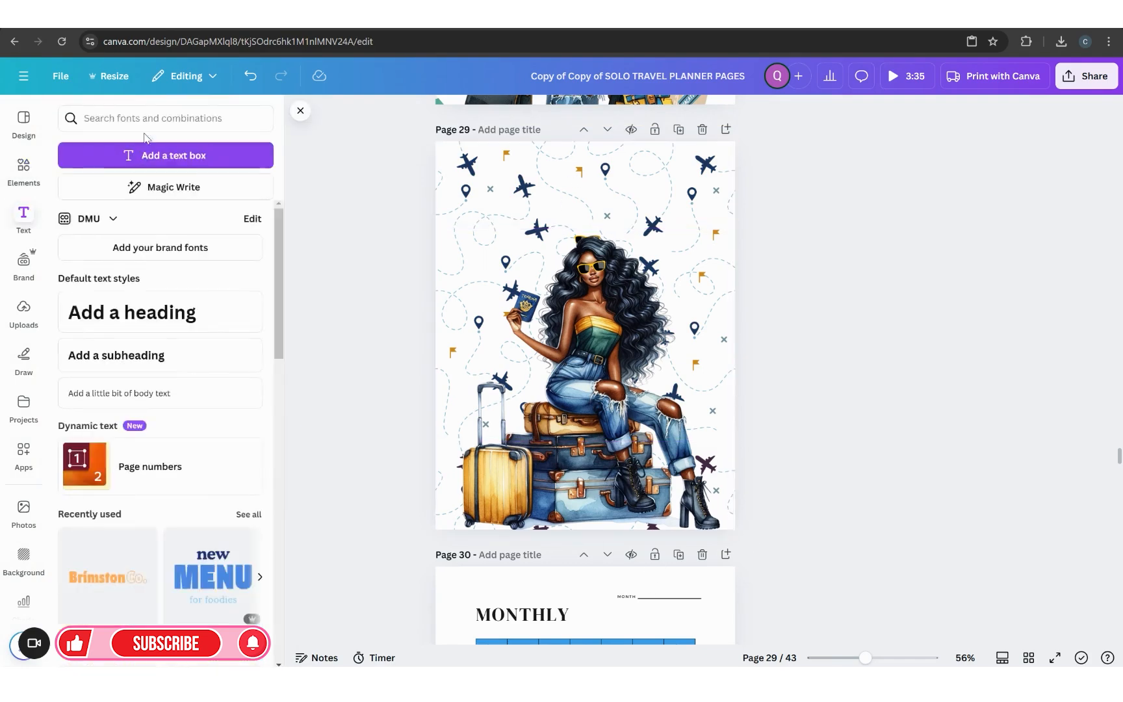
left_click(139, 119)
type("tra")
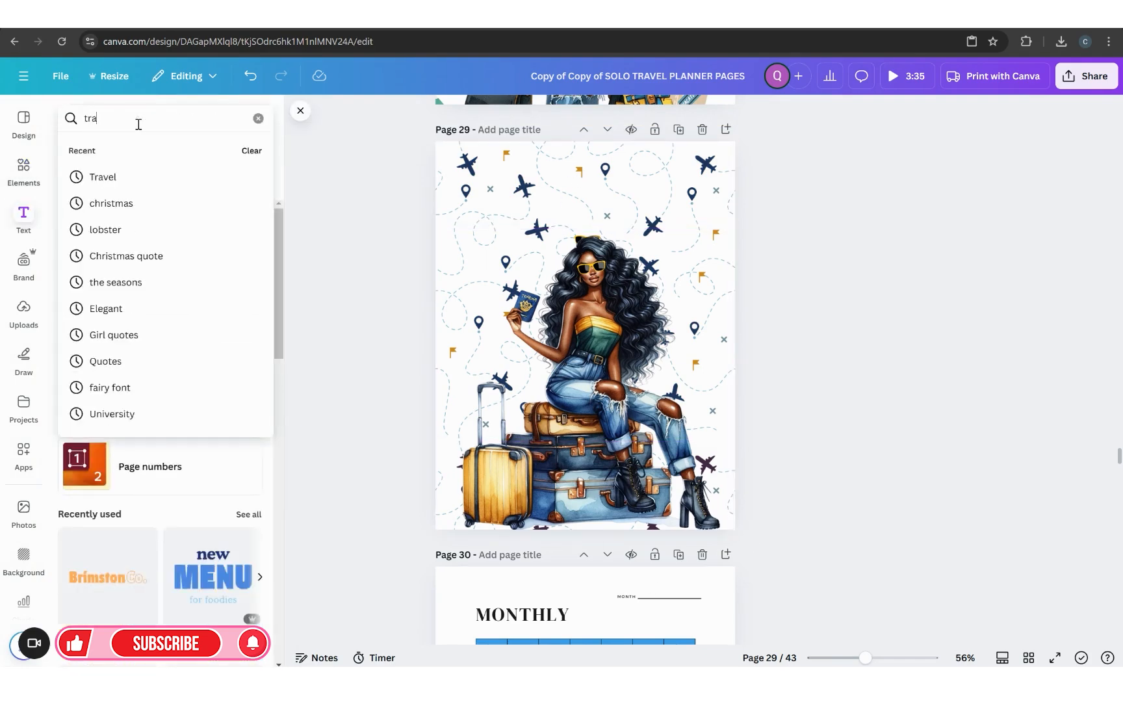
type("vel qu")
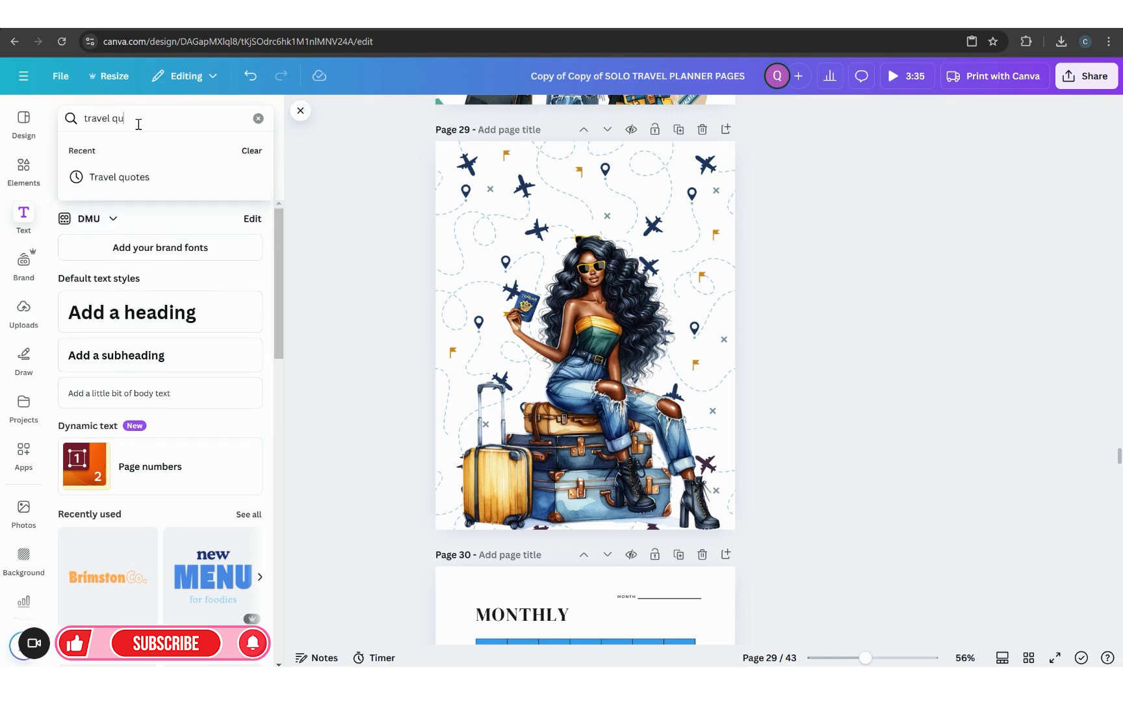
type("es")
key("Return")
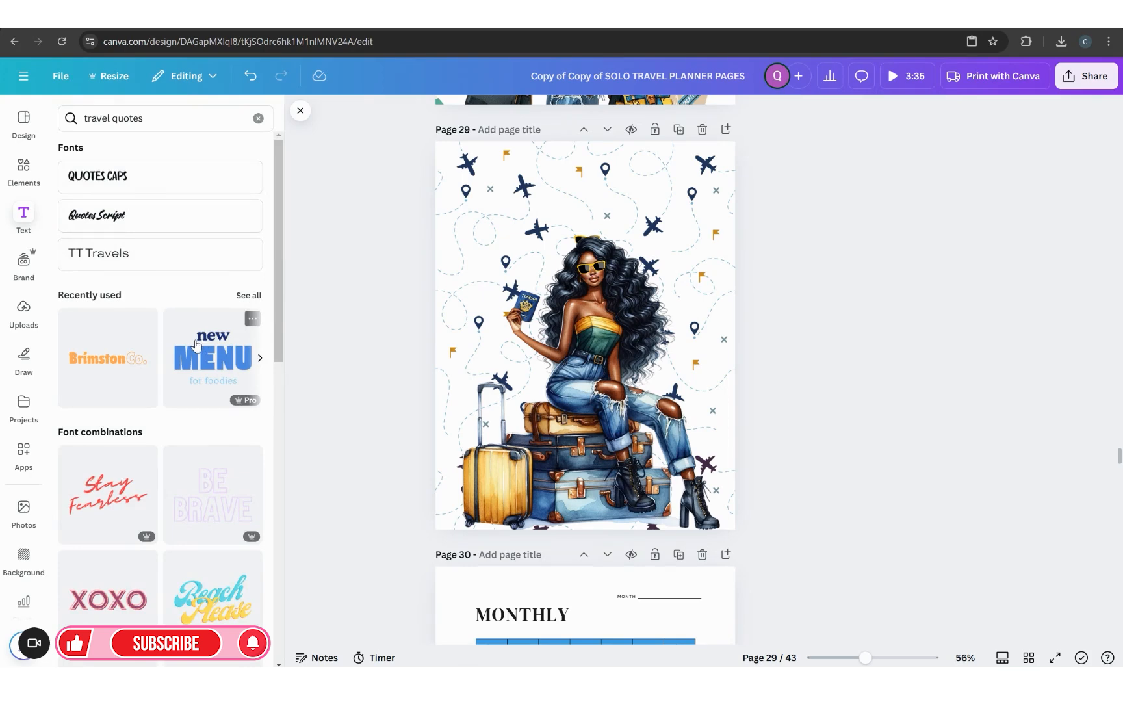
Search the elements for "travel quotes" and show all matching graphics.
left_click(31, 175)
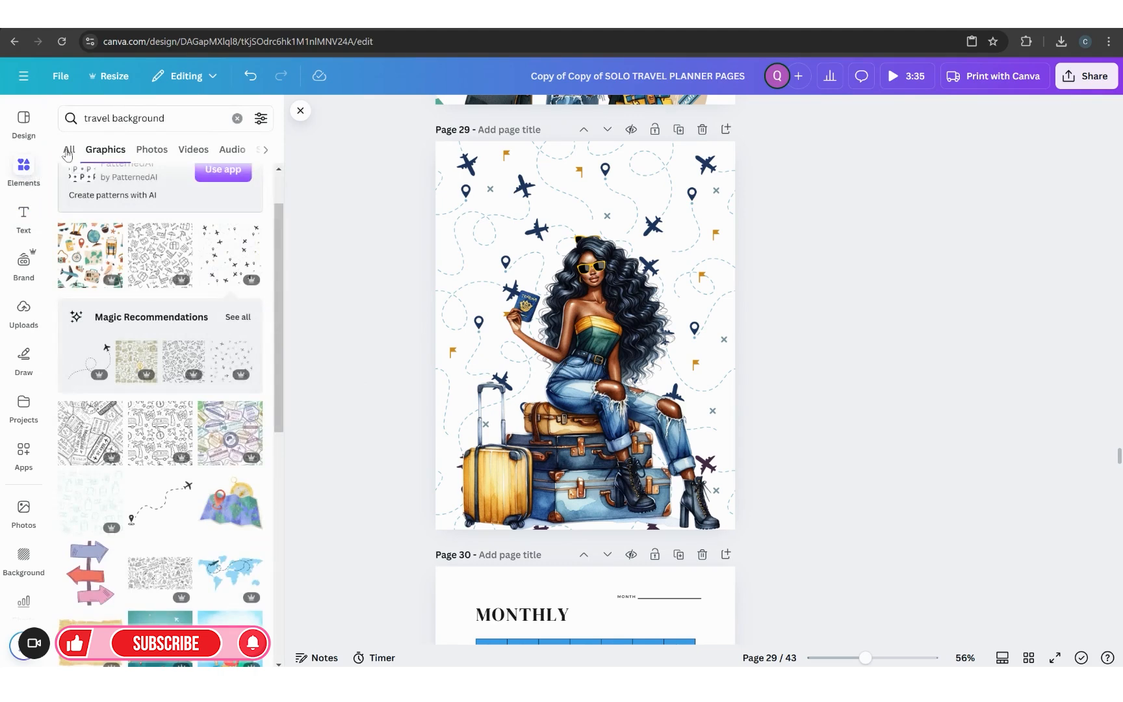
left_click(237, 119)
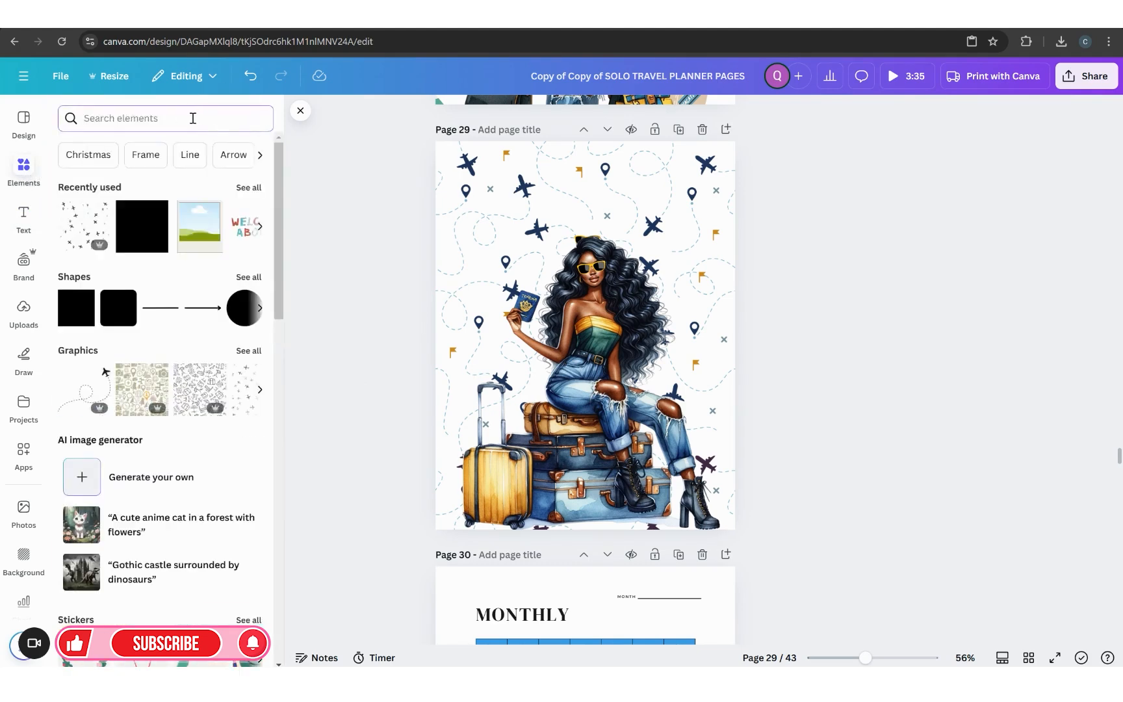
type("travel quotes")
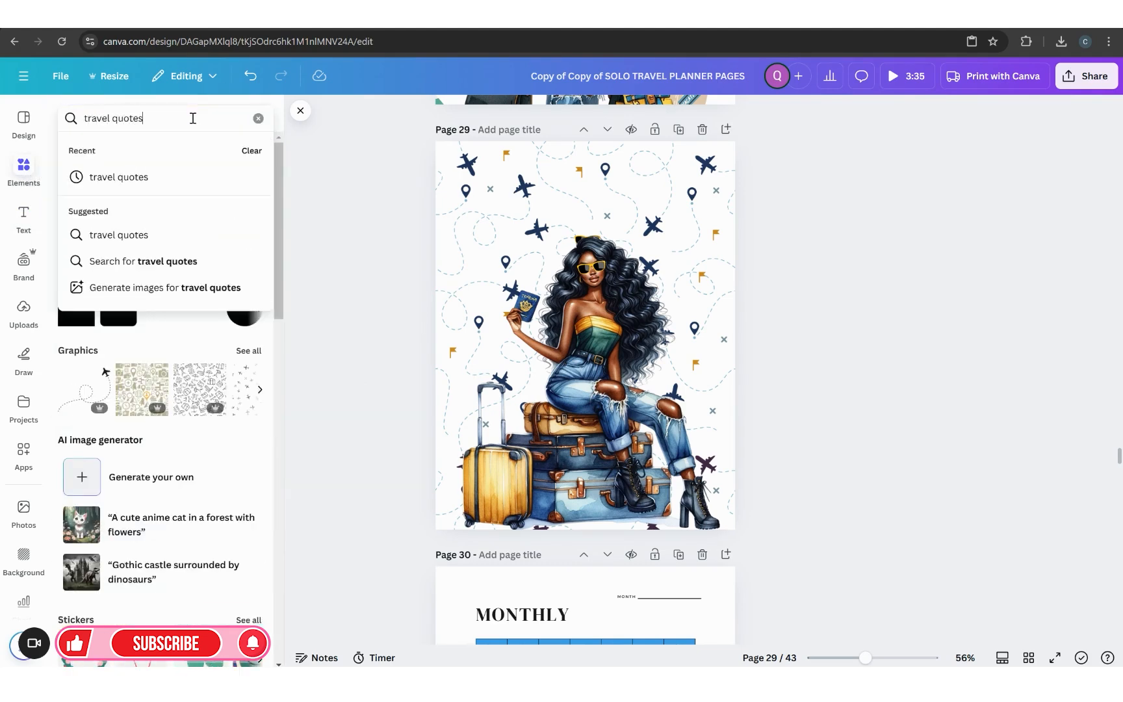
key("Return")
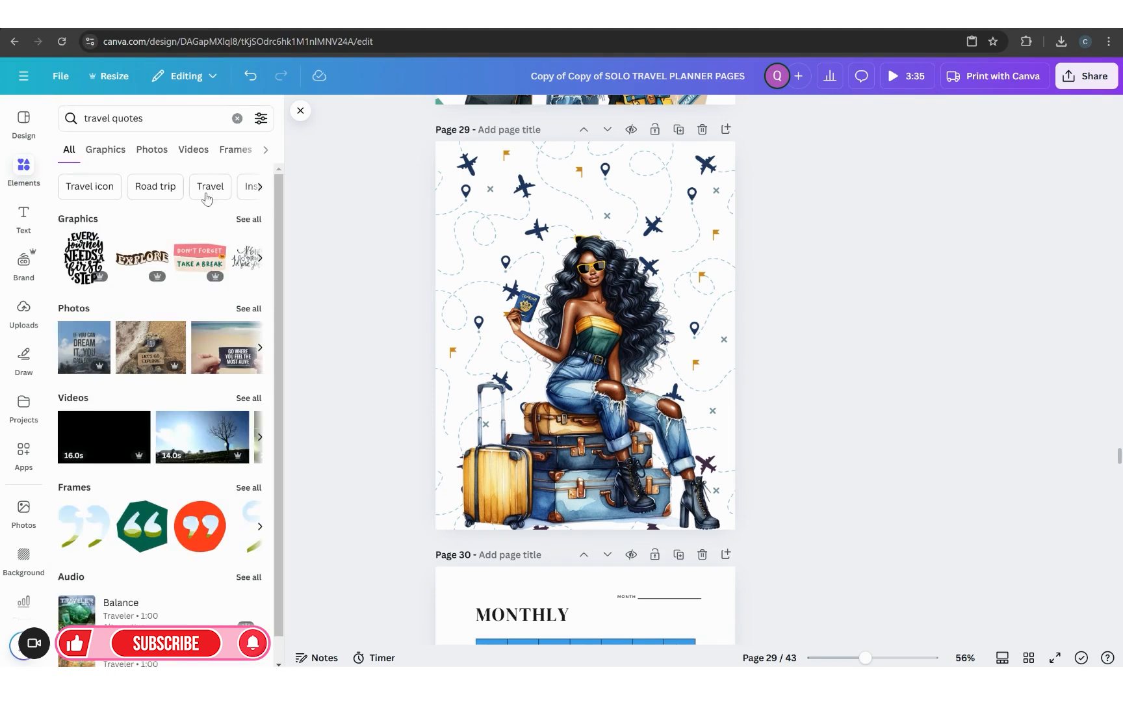
left_click(247, 221)
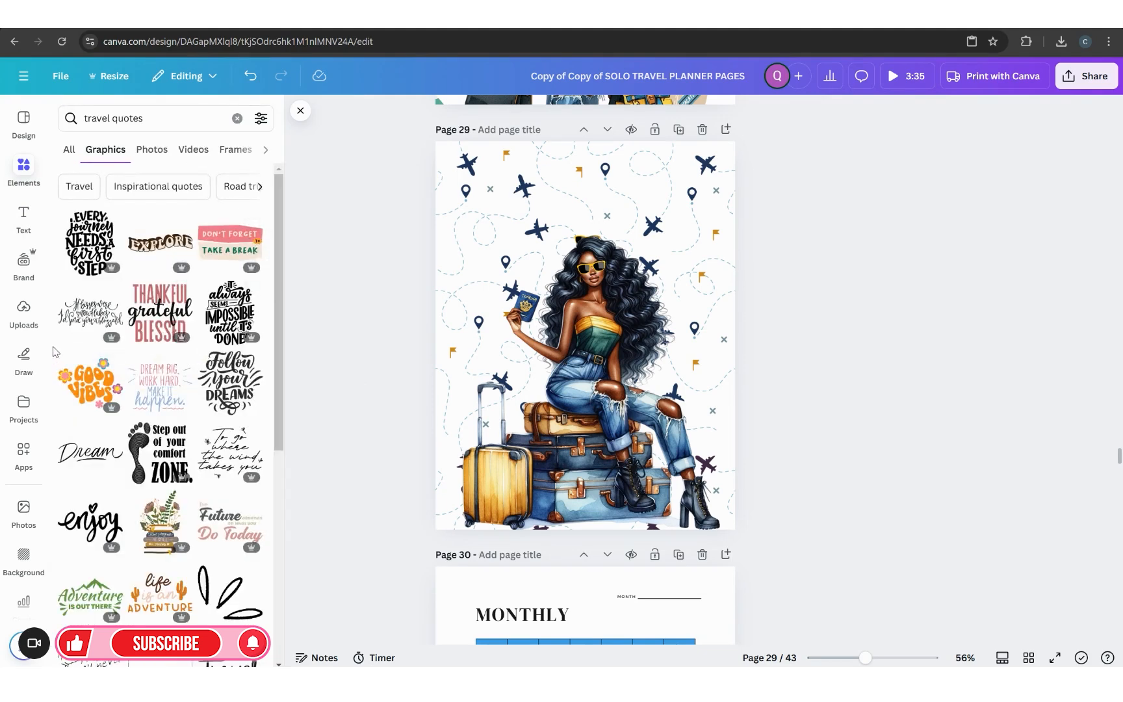
Try the "Adventure is out there" graphic in black above the woman on page 29, and delete it.
scroll(84, 382, "down", 1)
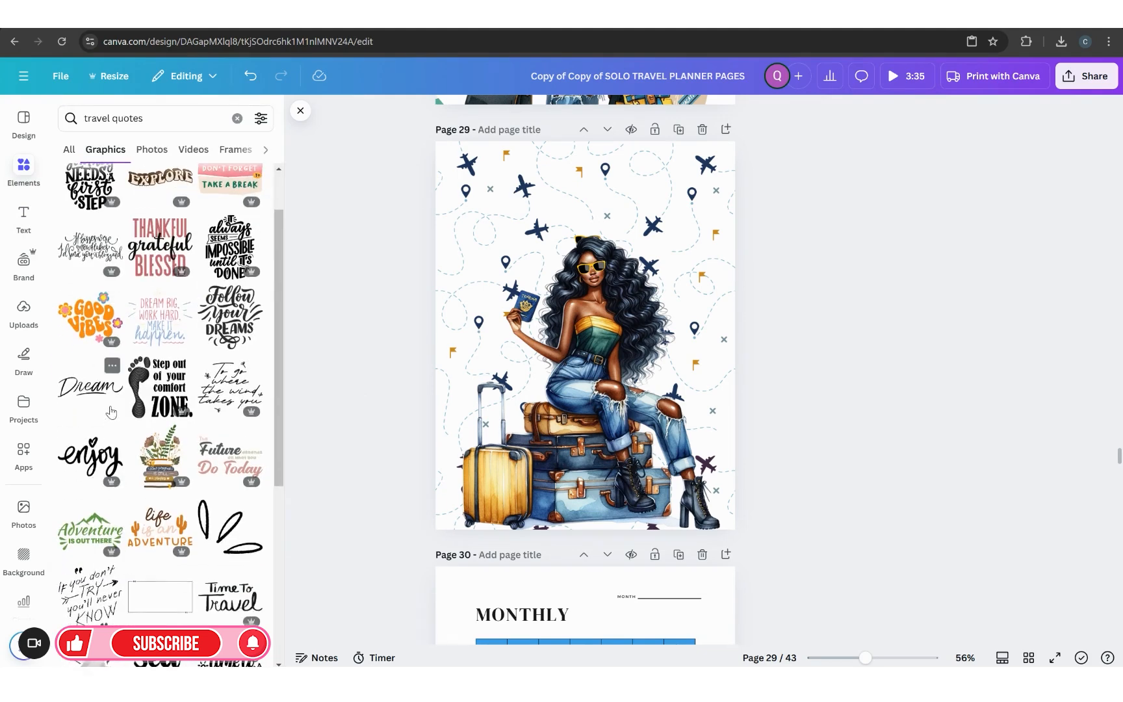
scroll(111, 412, "down", 2)
scroll(111, 416, "down", 1)
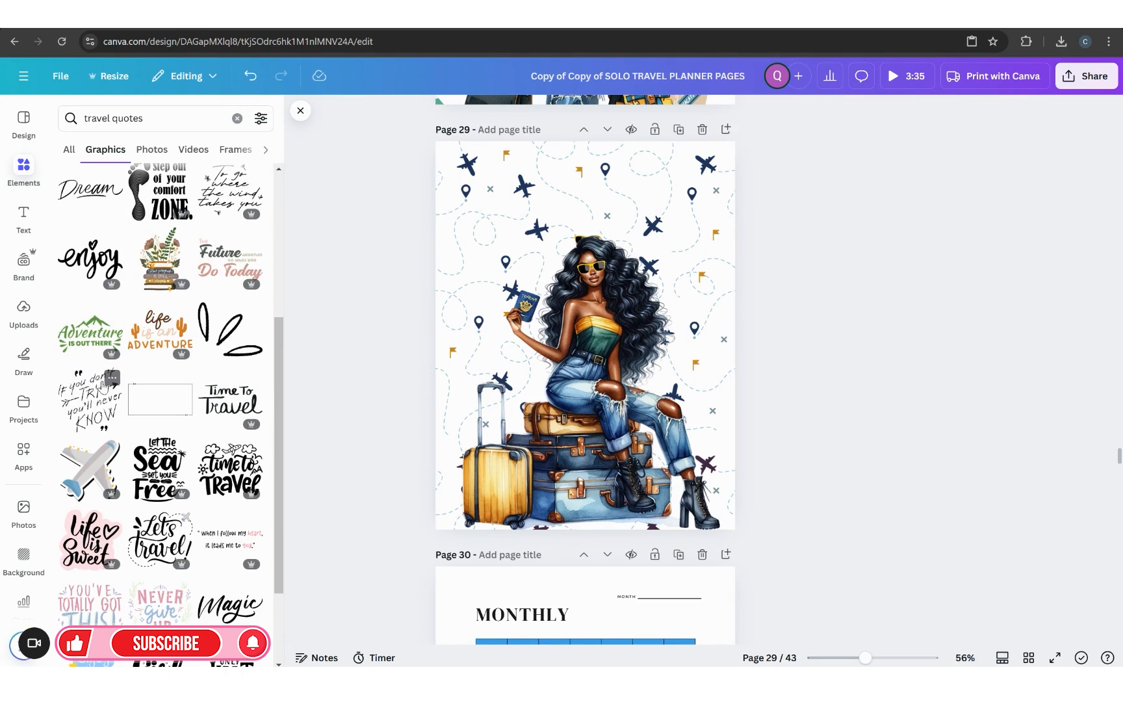
left_click(90, 333)
left_click_drag(567, 351, 573, 193)
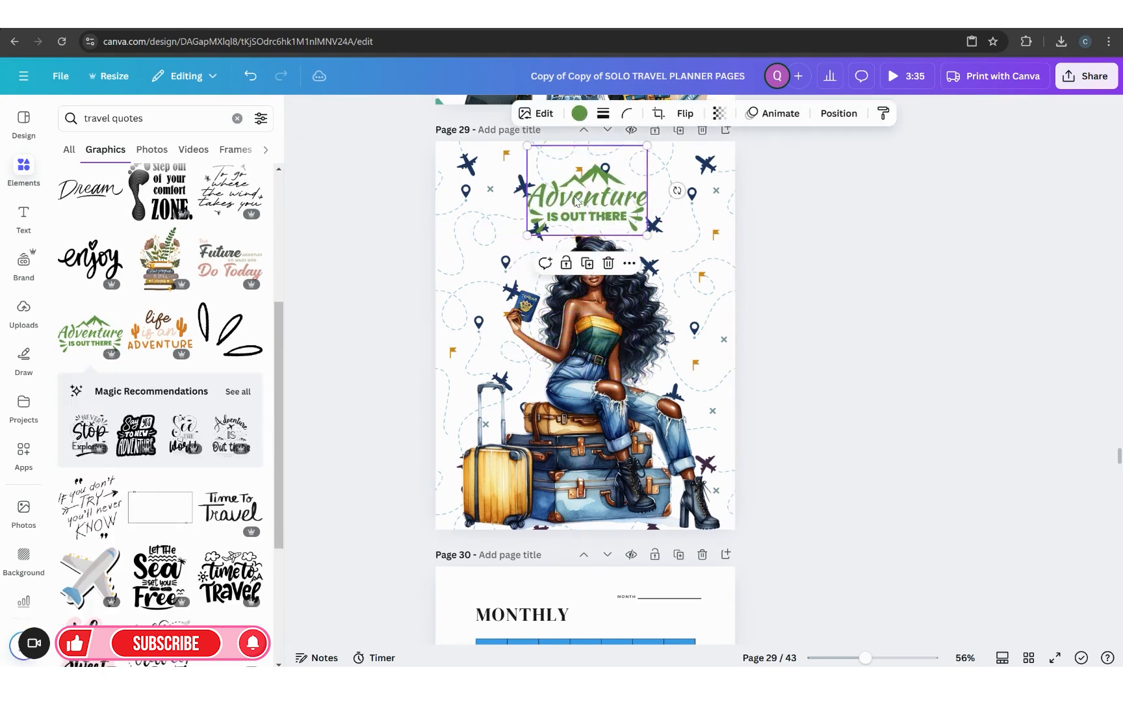
left_click(579, 113)
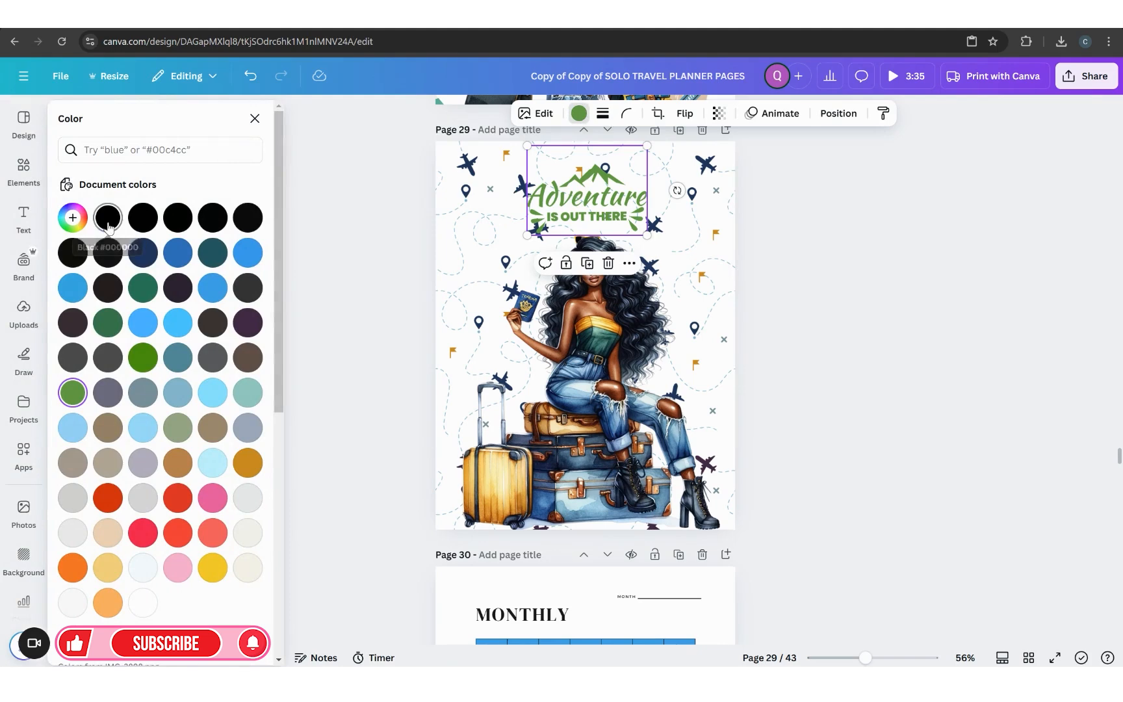
left_click(108, 221)
left_click(797, 321)
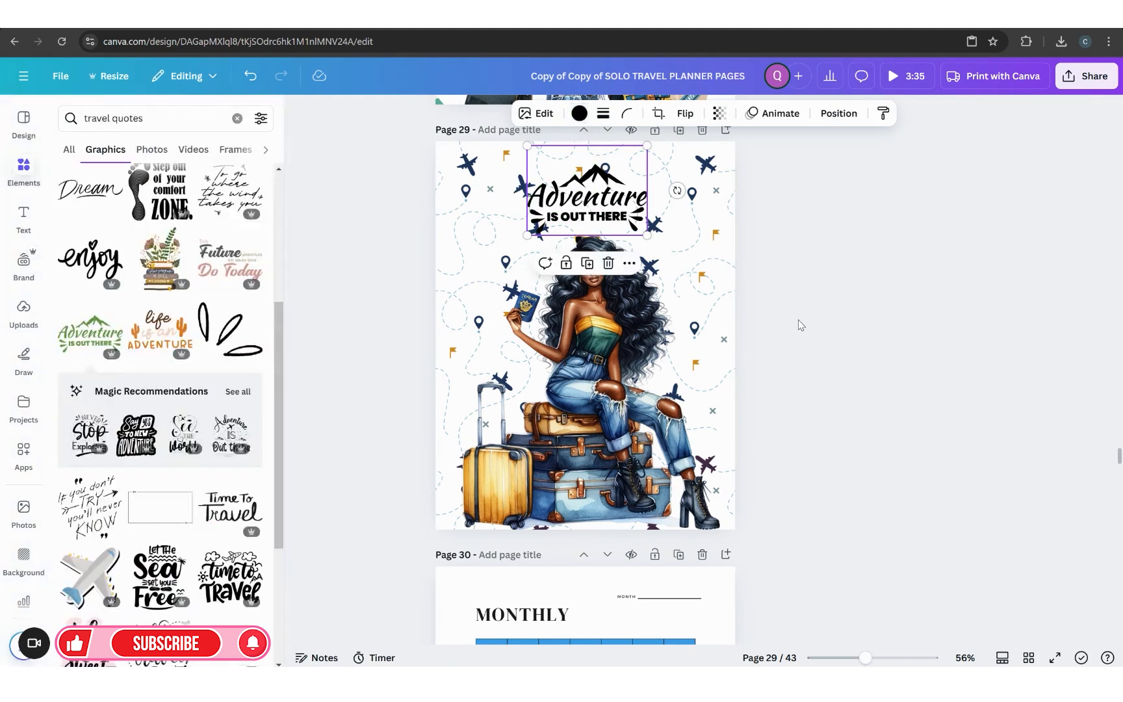
scroll(837, 384, "up", 2)
left_click(624, 247)
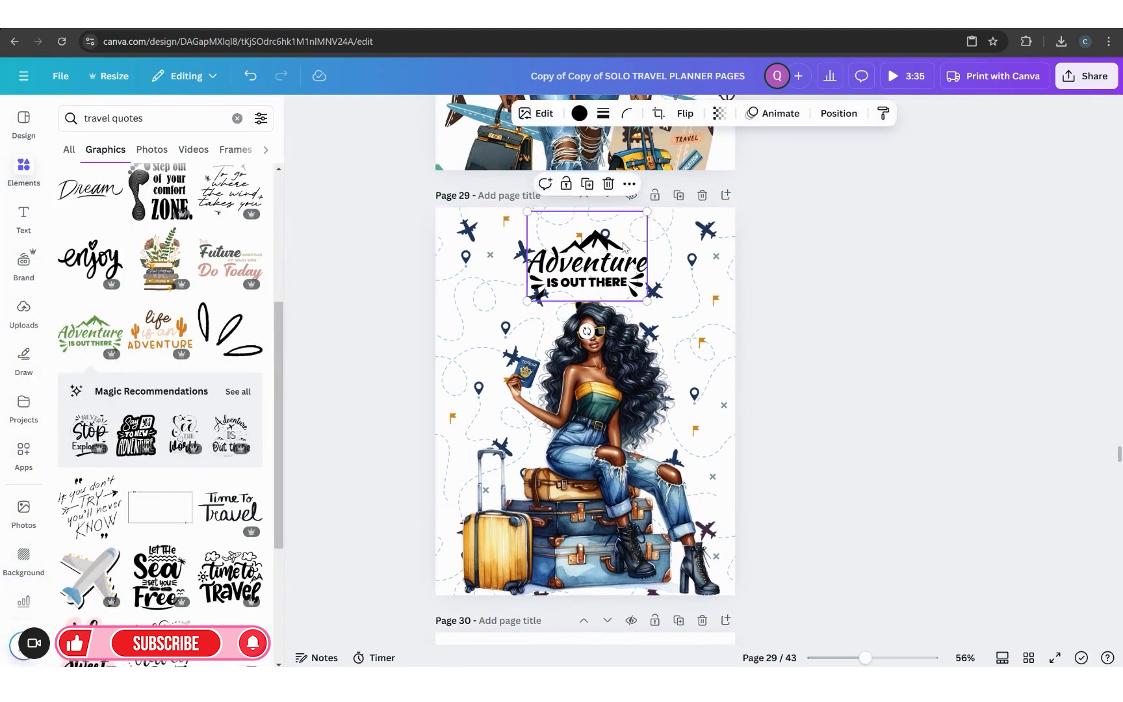
left_click(611, 188)
Add the "Time To Travel" graphic to page 29, enlarge it slightly and center it above the woman's head.
left_click(232, 504)
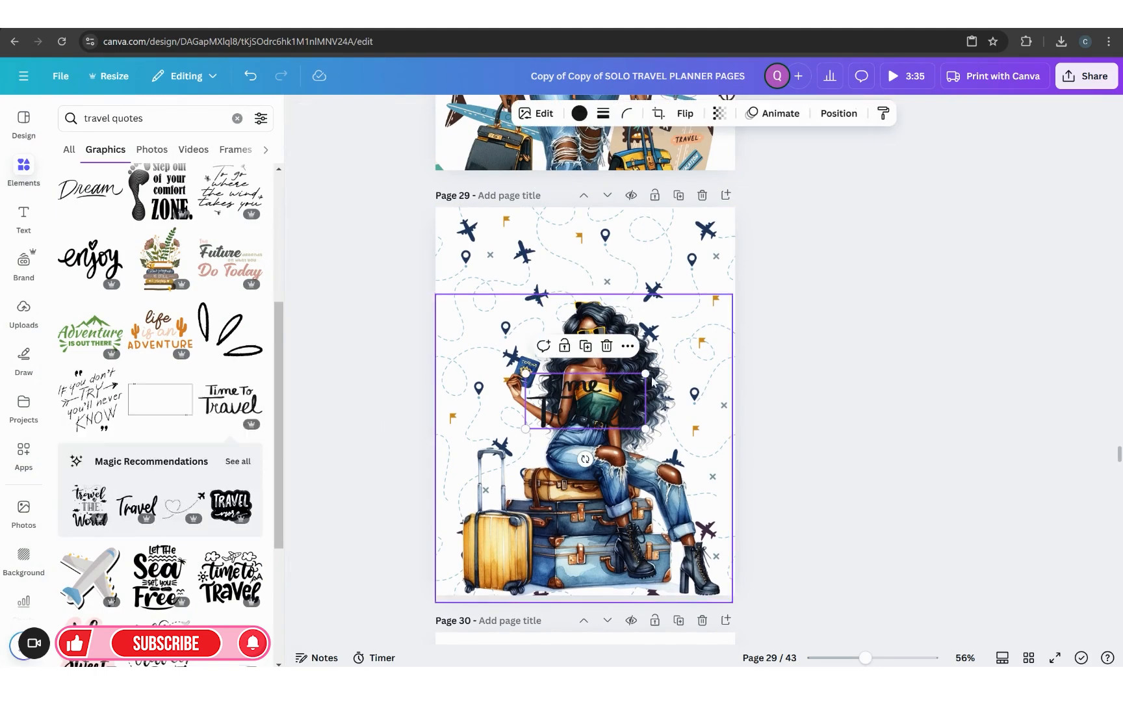
left_click_drag(637, 397, 637, 255)
left_click(819, 321)
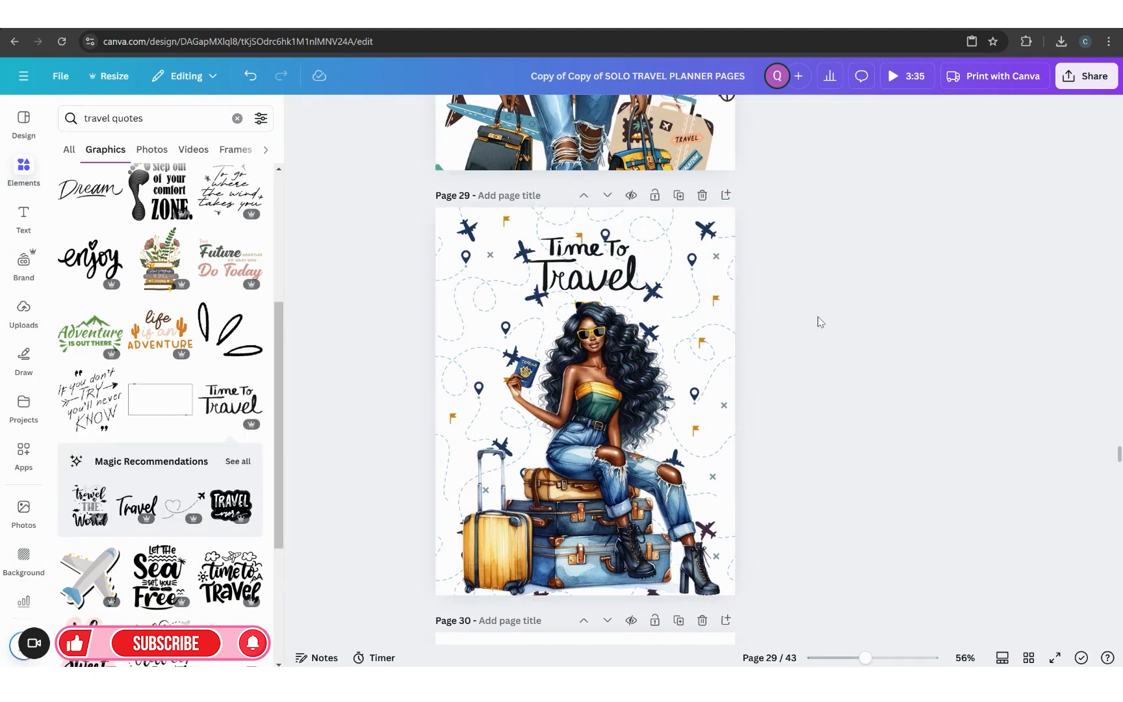
left_click(630, 263)
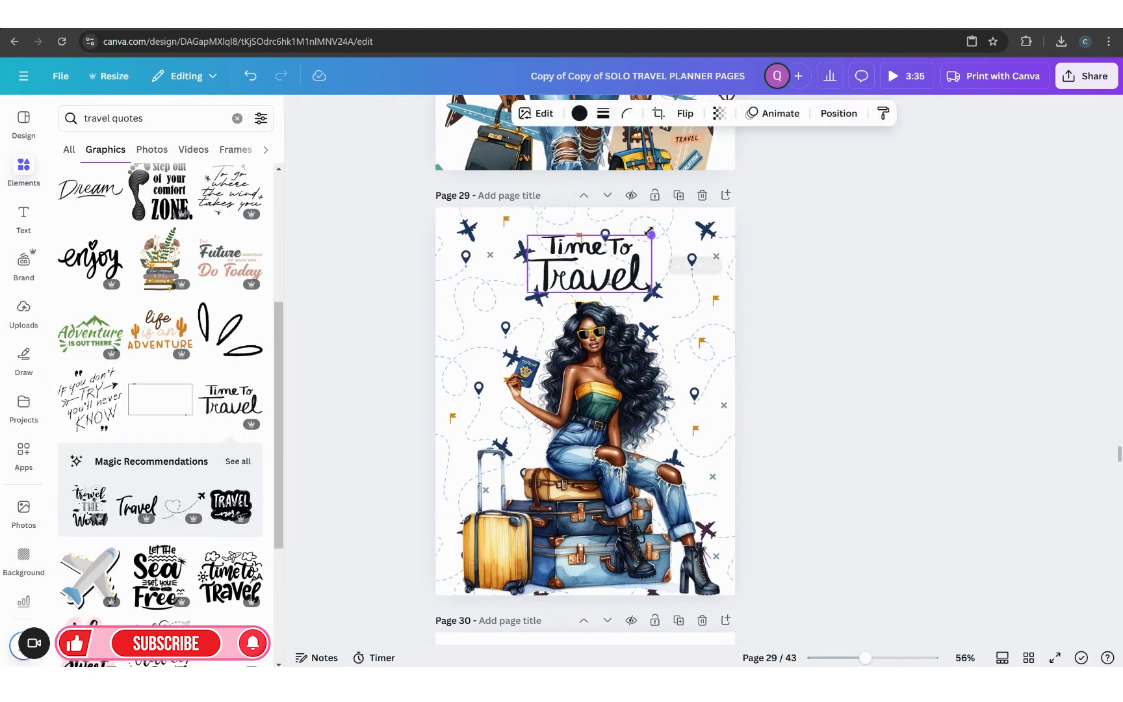
left_click_drag(651, 233, 632, 254)
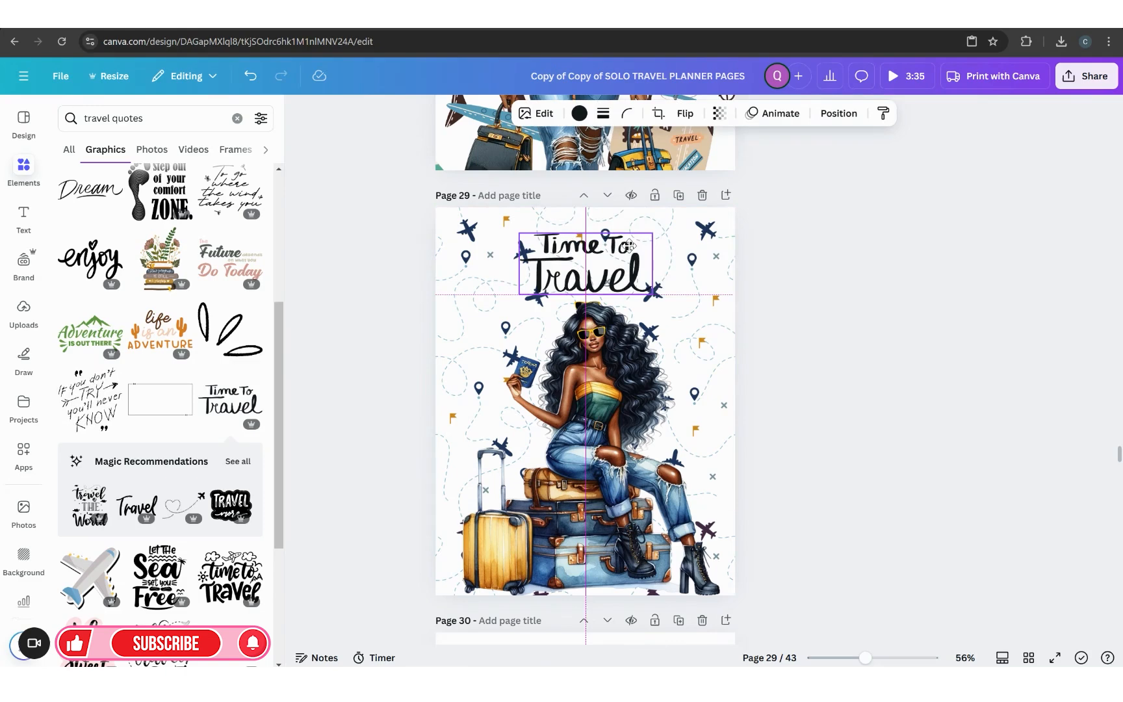
left_click(867, 357)
Try the thin rectangular quote frame around the "Time To Travel" lettering, and delete the frame.
left_click(24, 174)
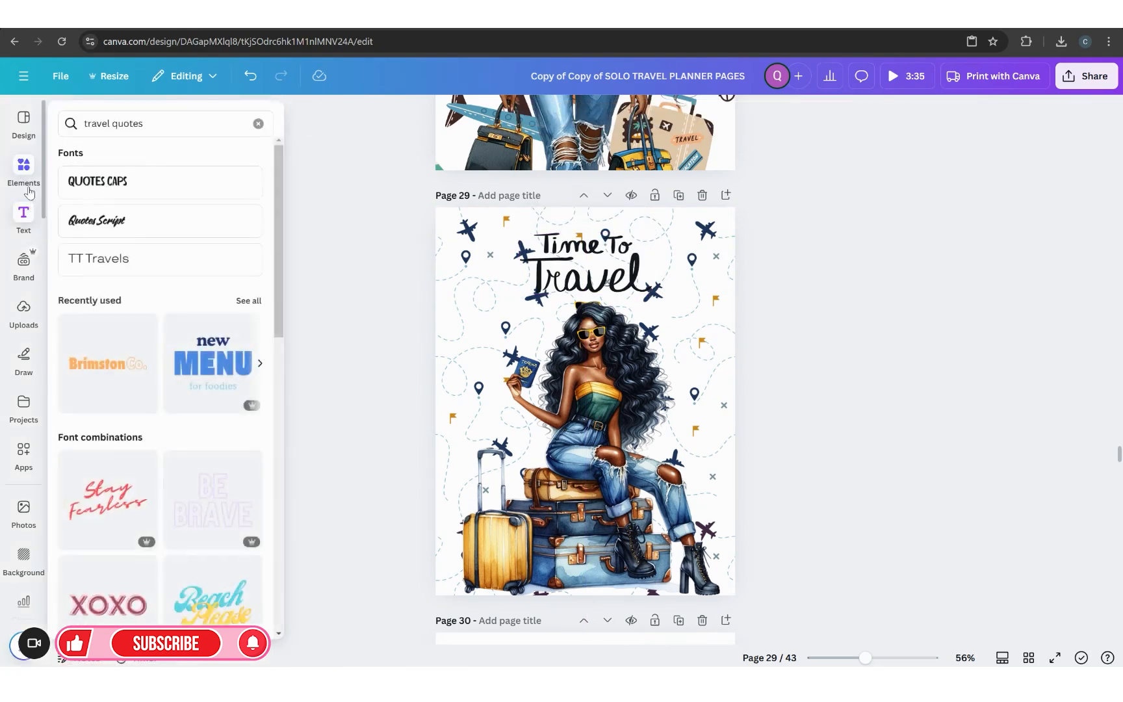
left_click(26, 219)
left_click(24, 175)
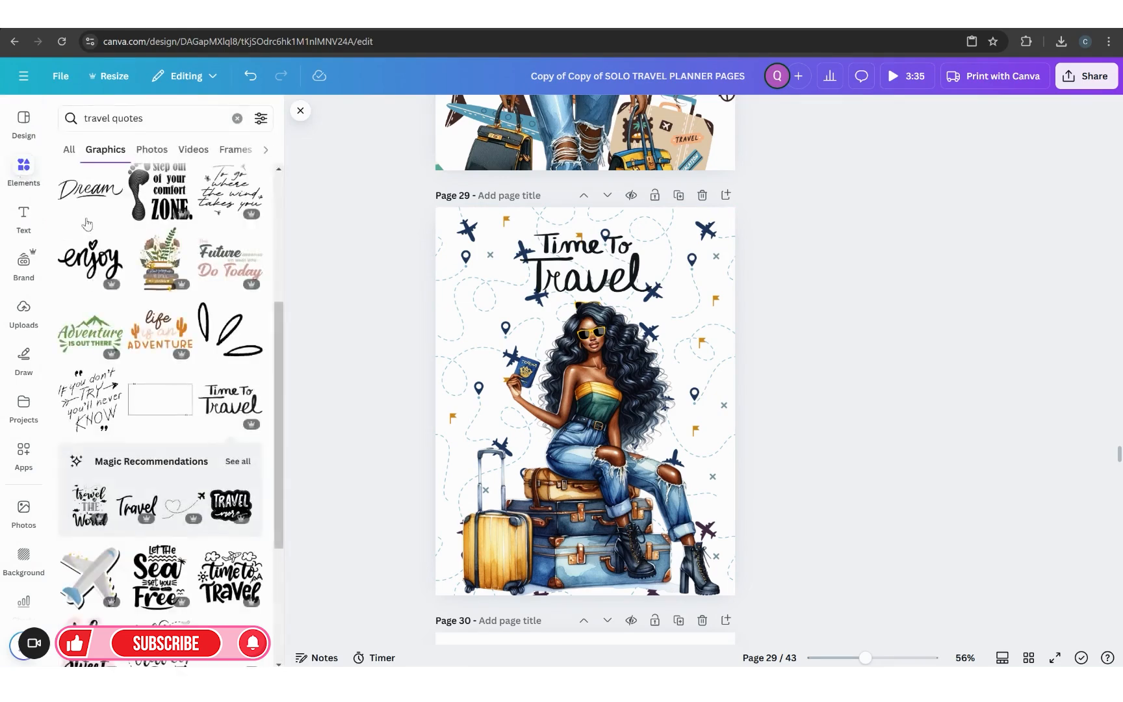
left_click(165, 401)
left_click_drag(612, 341, 670, 304)
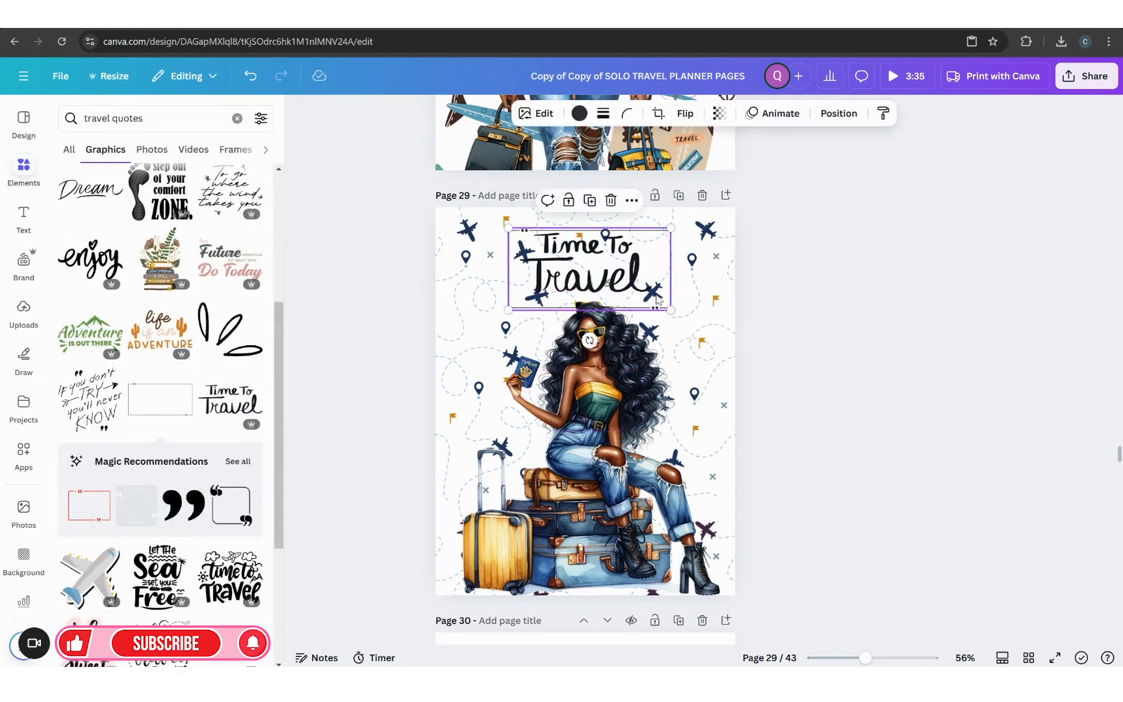
left_click(849, 352)
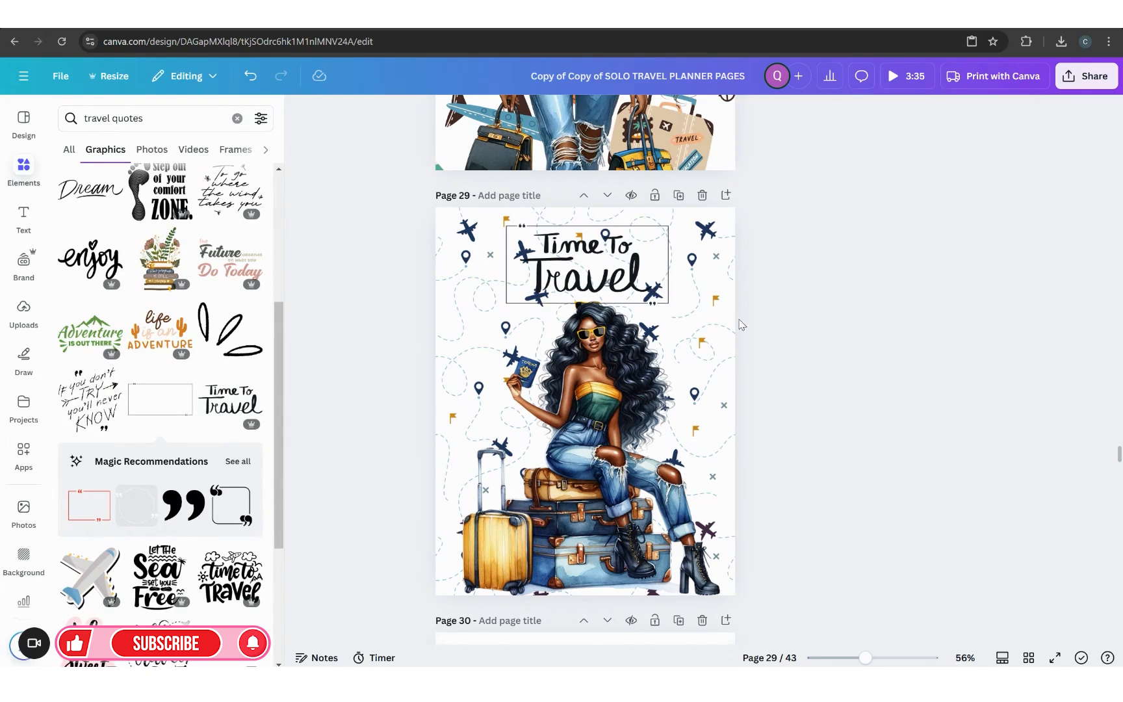
left_click(641, 270)
left_click(607, 196)
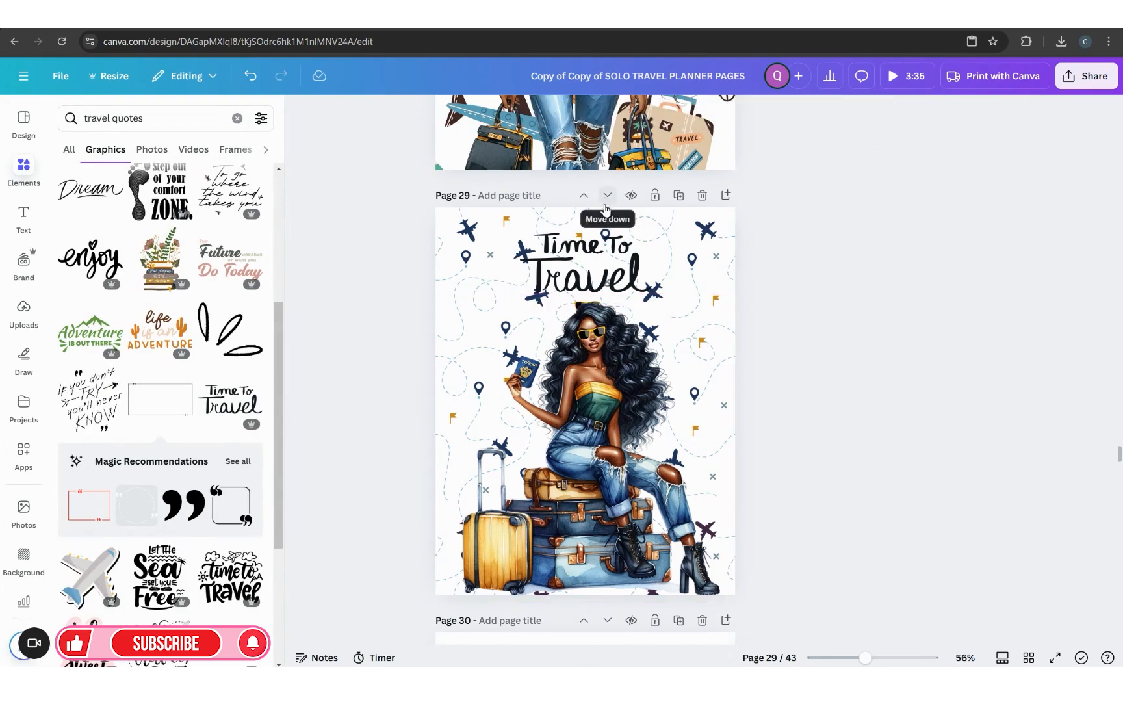
Add a square shape, stretch it to about 5.3 by 1.9 in over the "Time To Travel" lettering, and send it one layer backward.
left_click(21, 167)
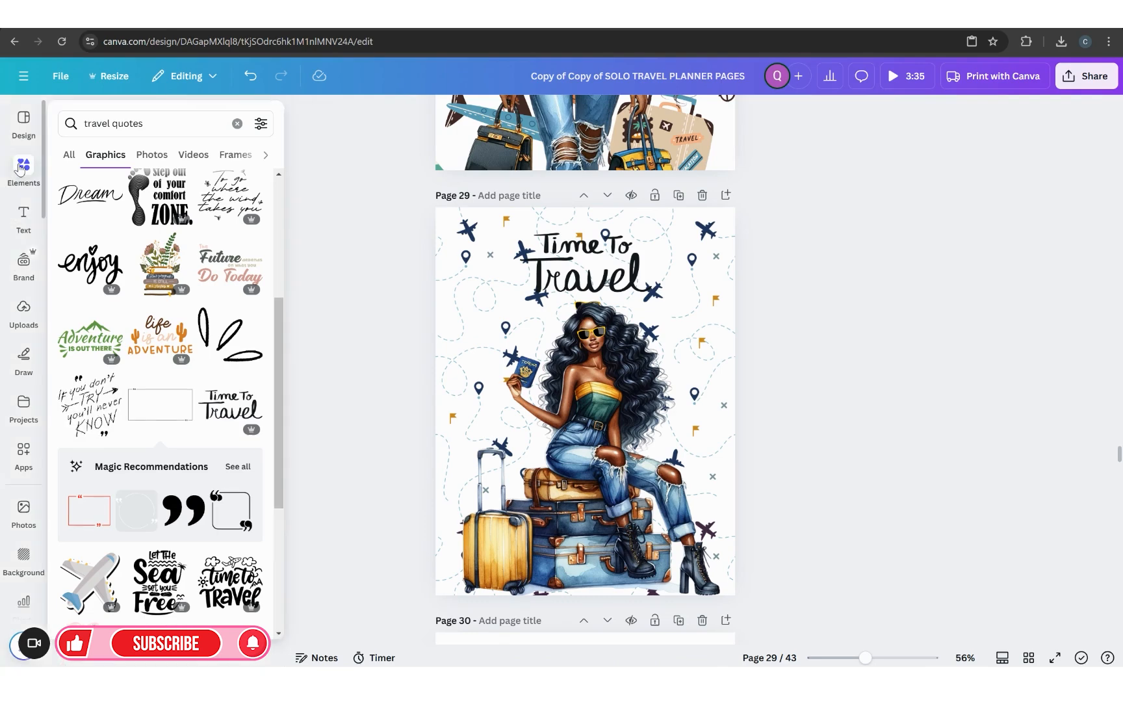
left_click(237, 123)
mouse_move(93, 315)
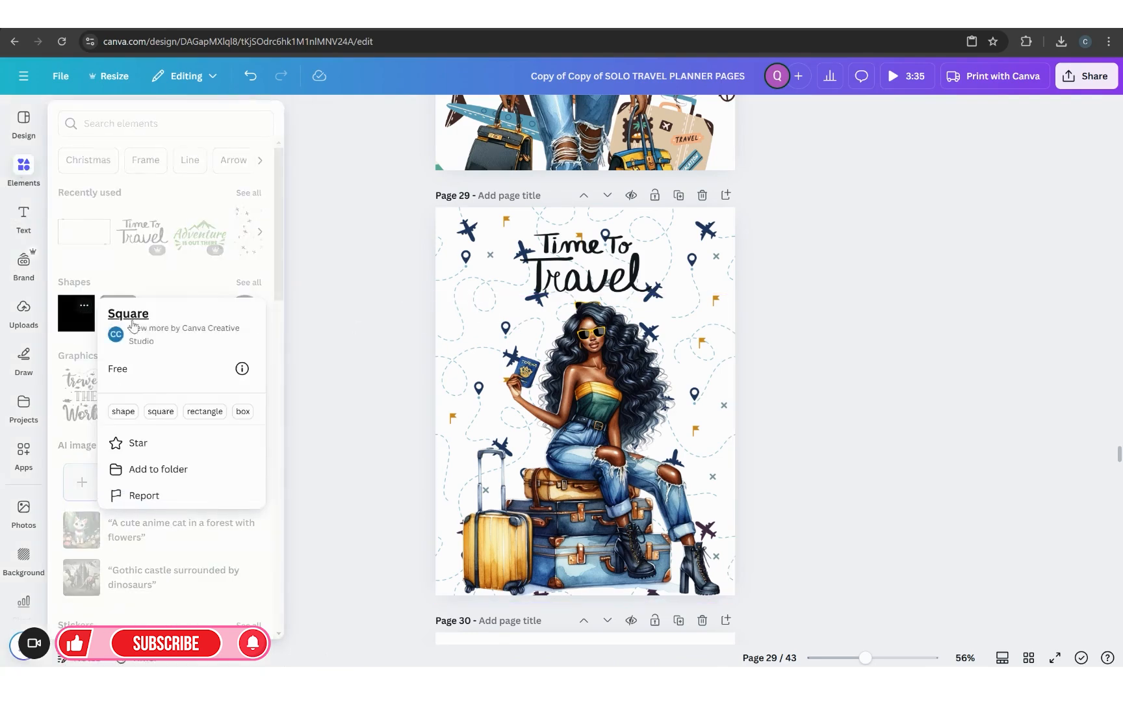
left_click(83, 305)
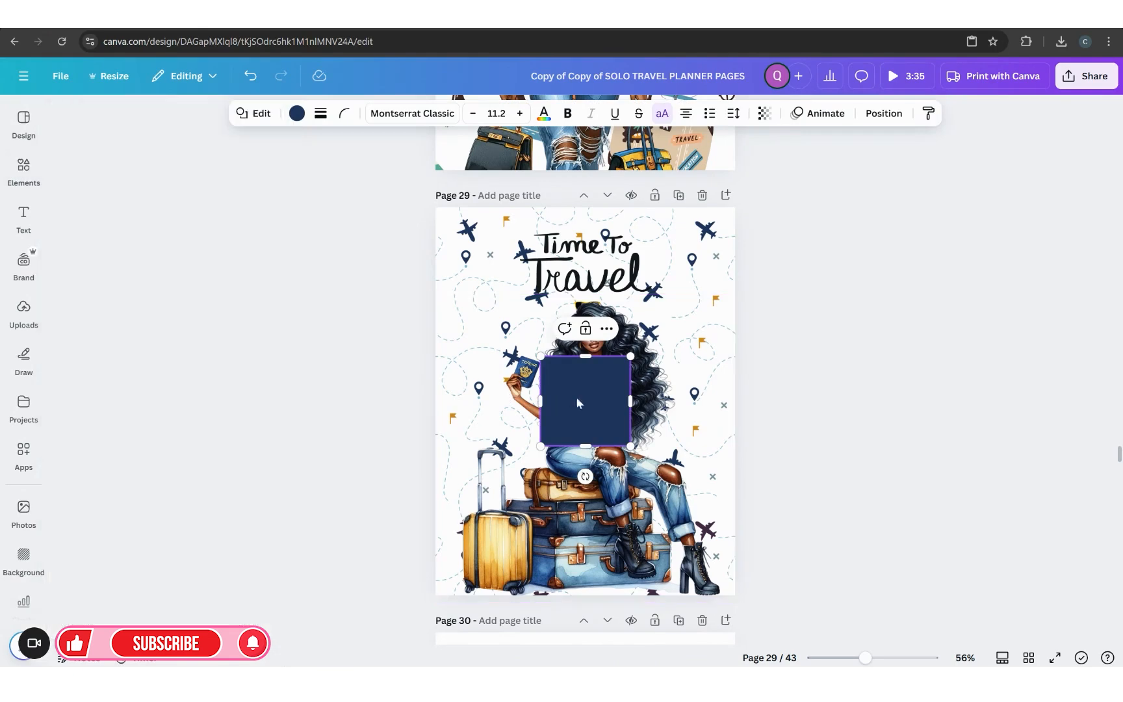
left_click_drag(577, 403, 680, 273)
left_click_drag(608, 313, 607, 294)
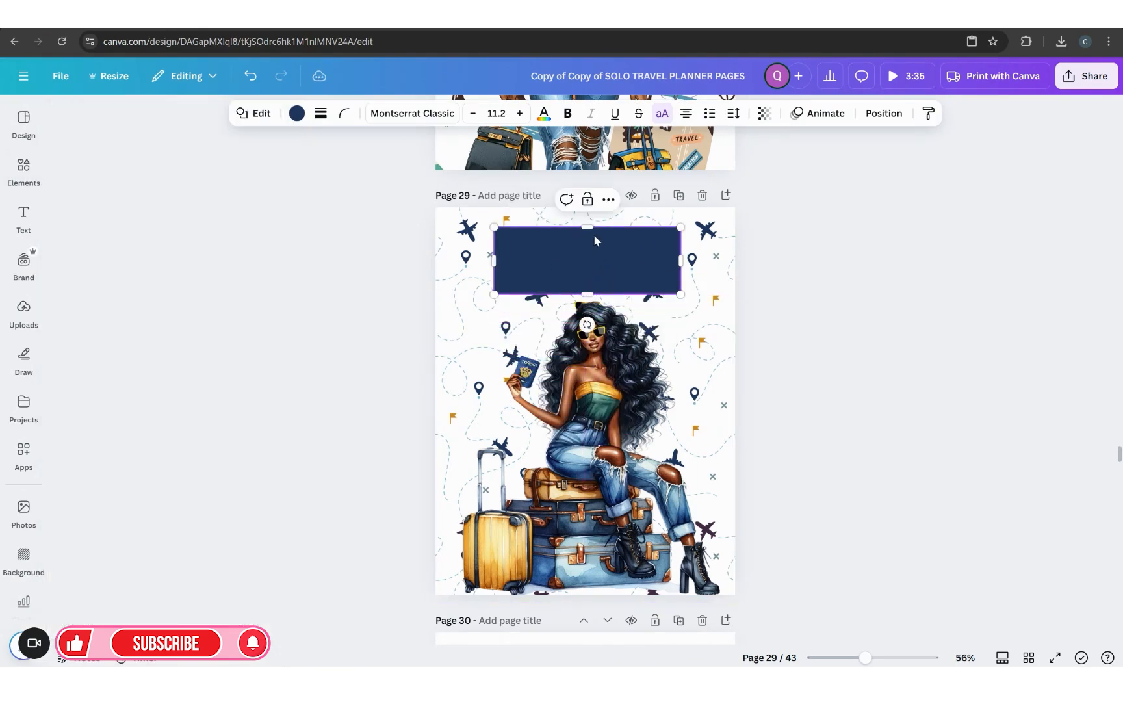
left_click(885, 113)
left_click(228, 189)
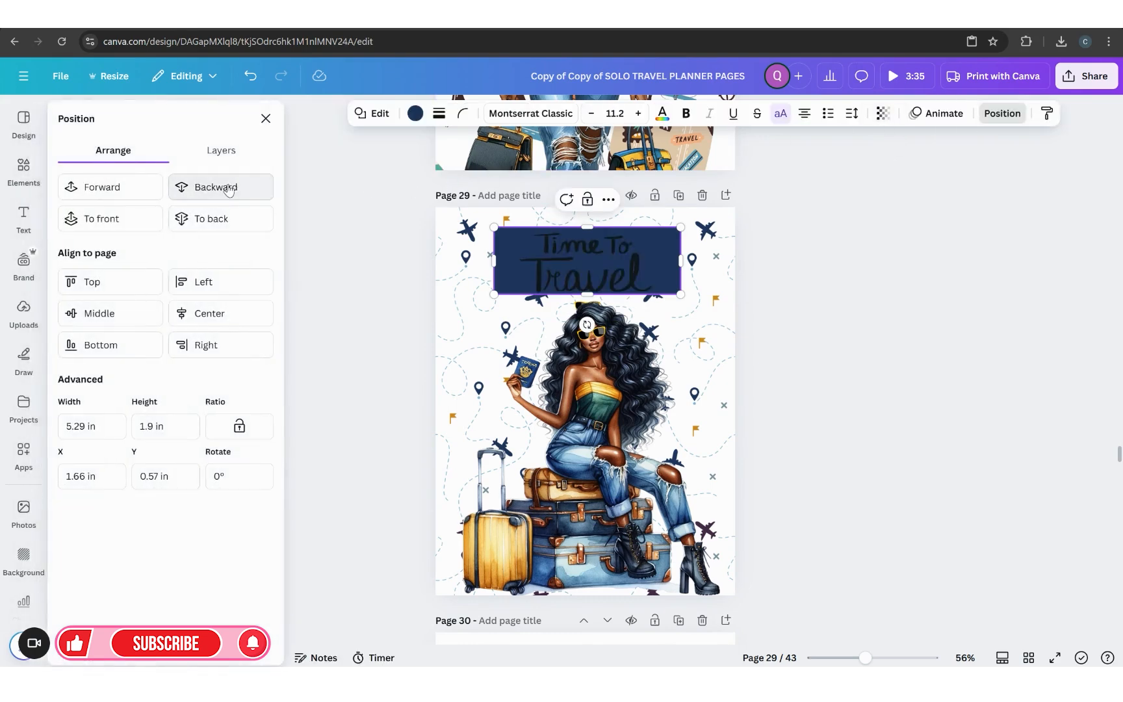
Extend the navy rectangle slightly at its lower edge and shift both it and the "Time To Travel" lettering up a little.
left_click(784, 377)
left_click(652, 283)
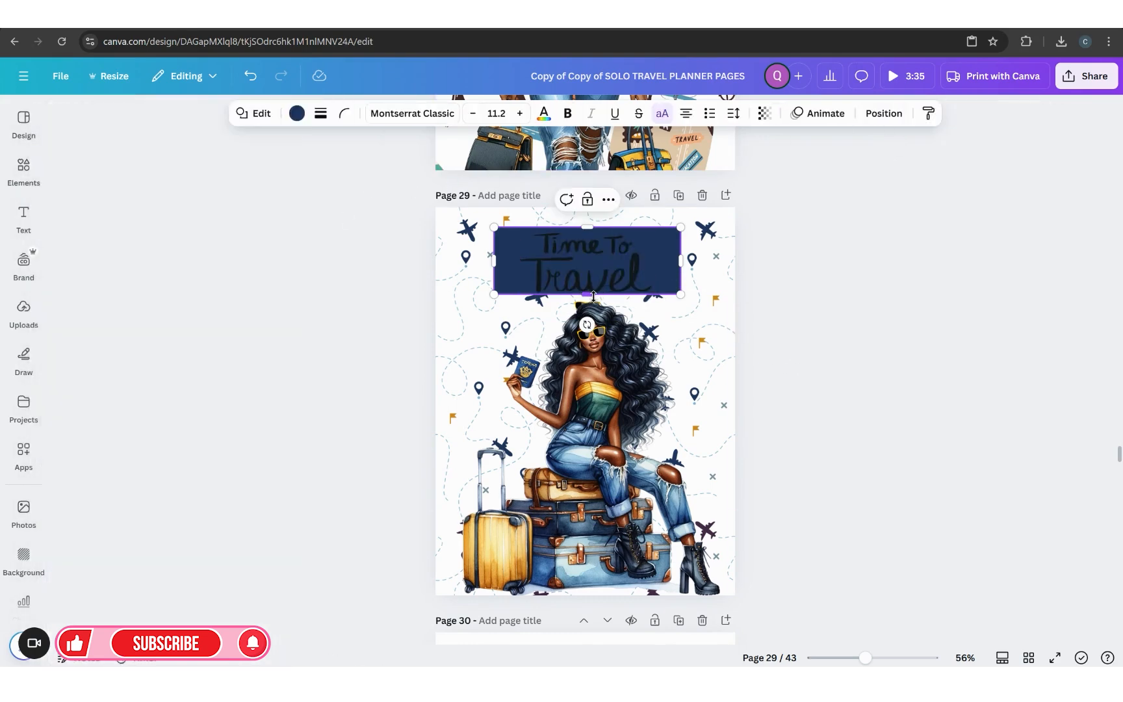
left_click_drag(593, 297, 594, 303)
left_click(881, 378)
left_click(607, 251)
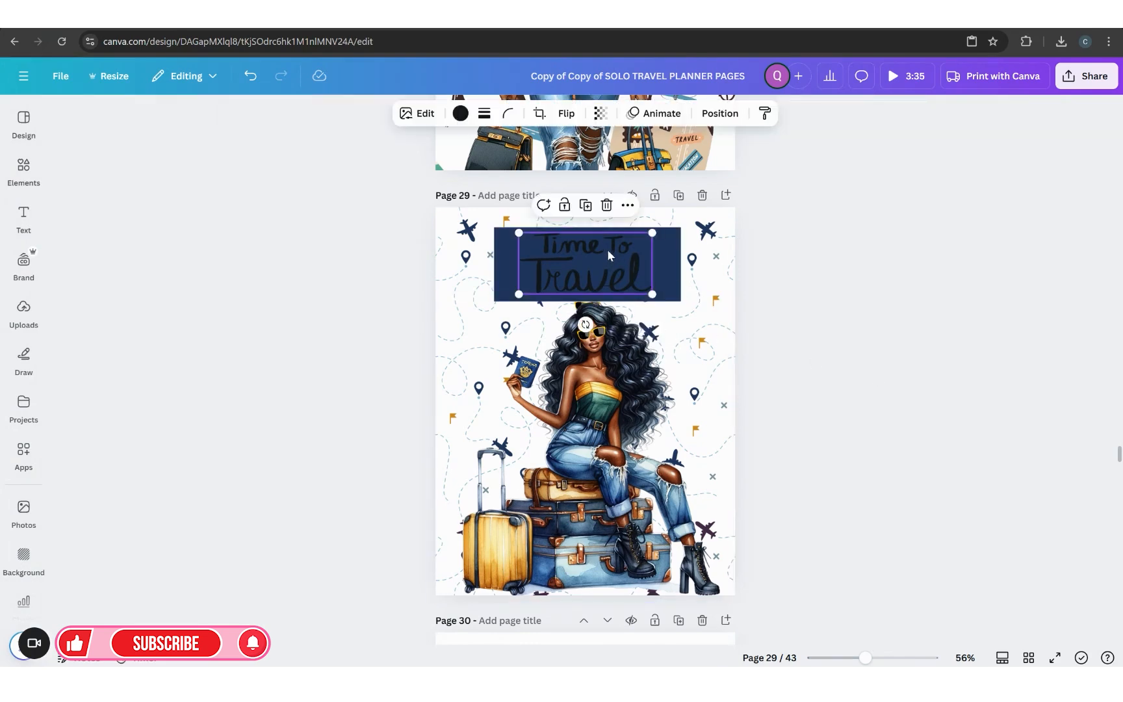
left_click_drag(608, 252, 607, 246)
left_click_drag(666, 284, 666, 277)
Try white, yellow #f5cc23 and the slate-blue photo color as the fill of the rectangle behind "Time To Travel".
left_click(296, 113)
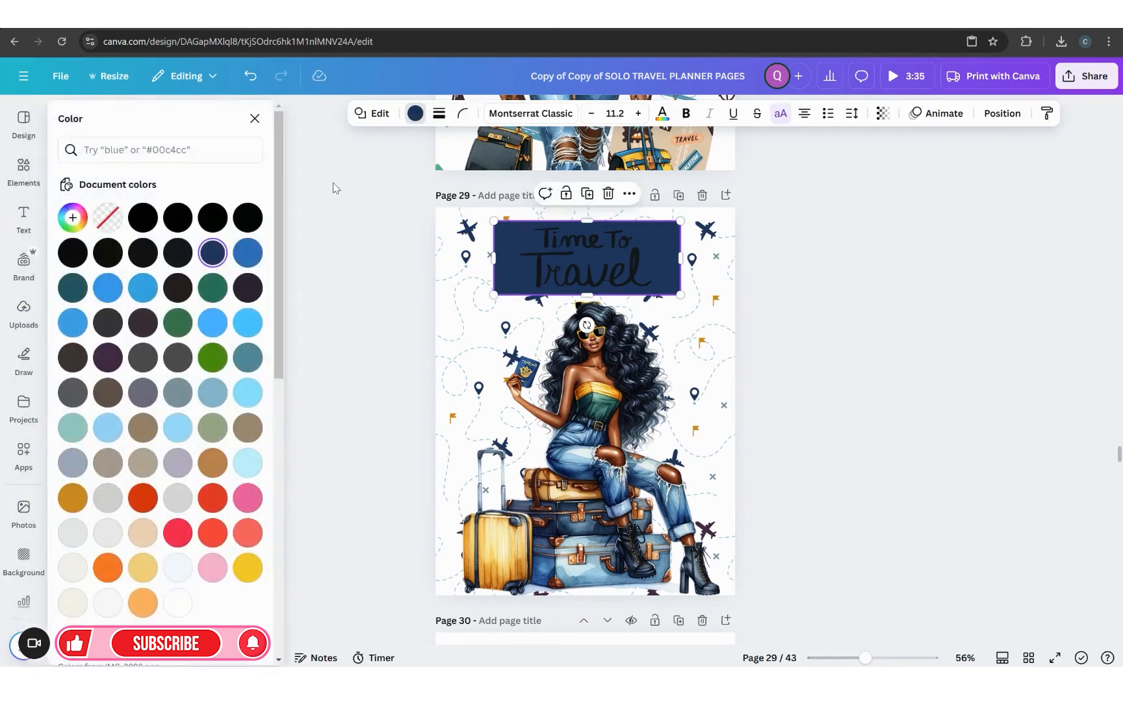
scroll(143, 604, "down", 1)
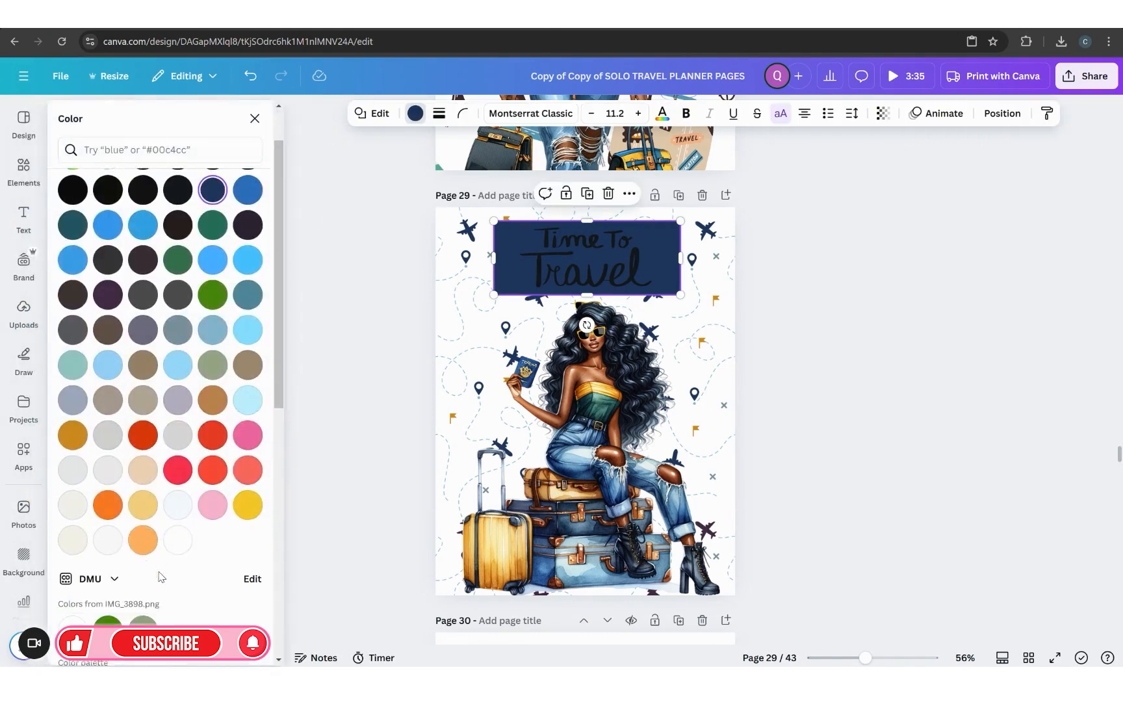
left_click(65, 508)
scroll(130, 494, "down", 1)
left_click(168, 474)
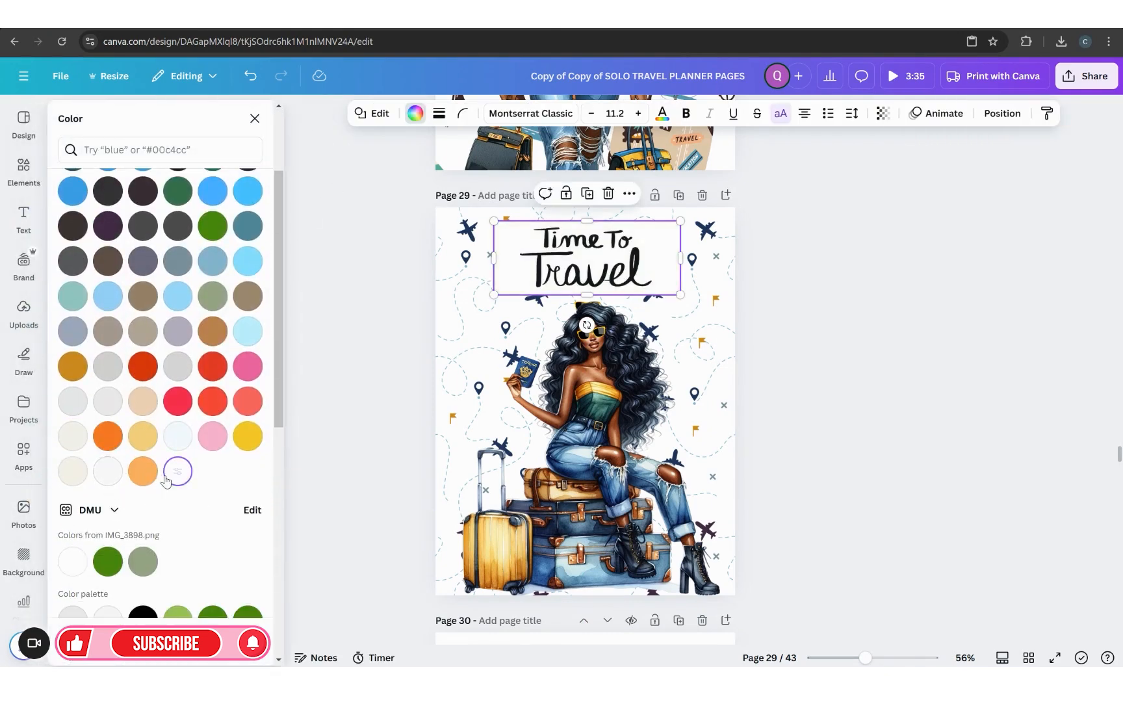
scroll(166, 481, "down", 1)
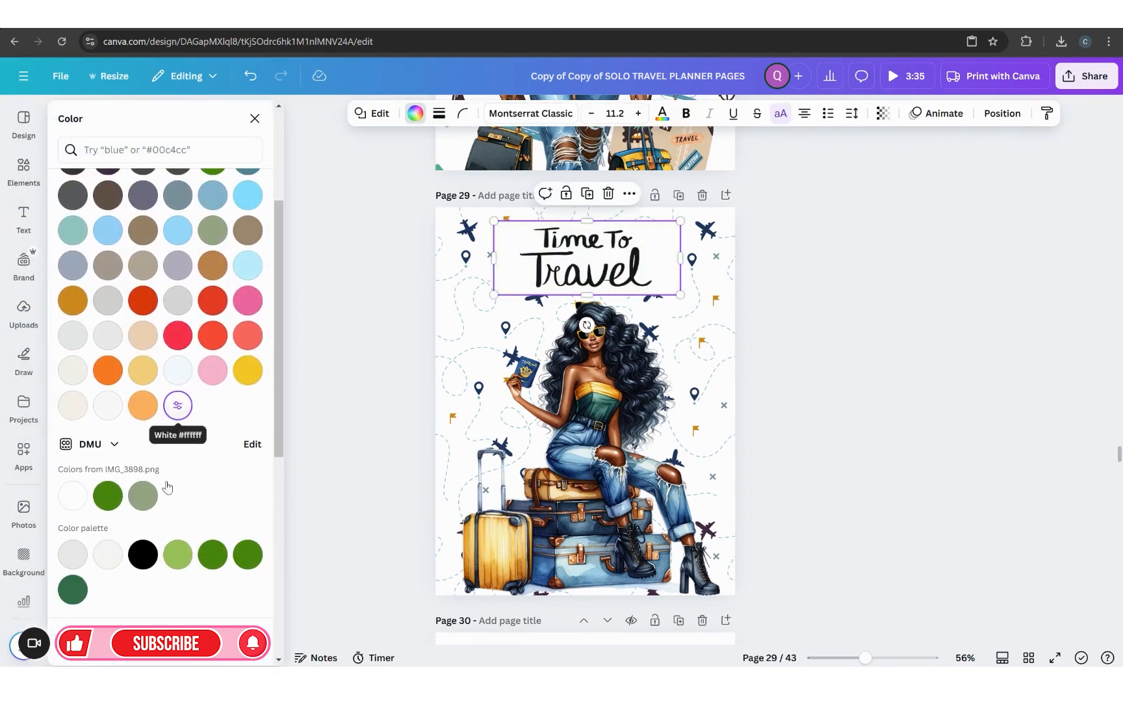
left_click(108, 556)
left_click(248, 370)
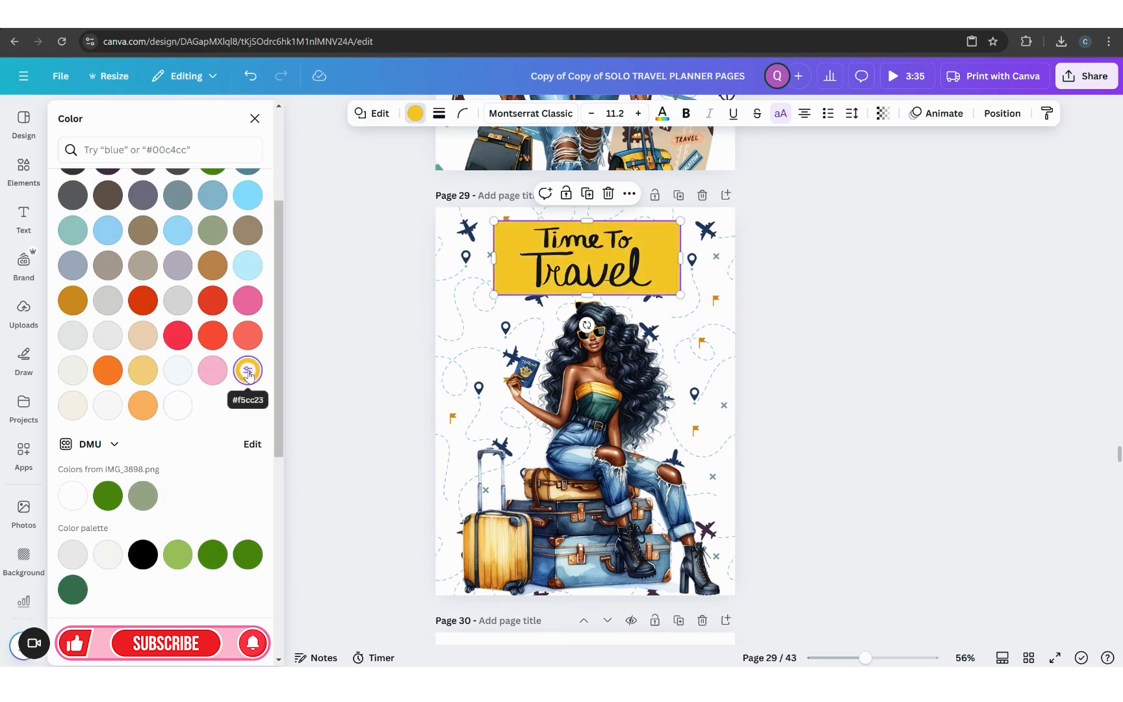
scroll(202, 462, "down", 4)
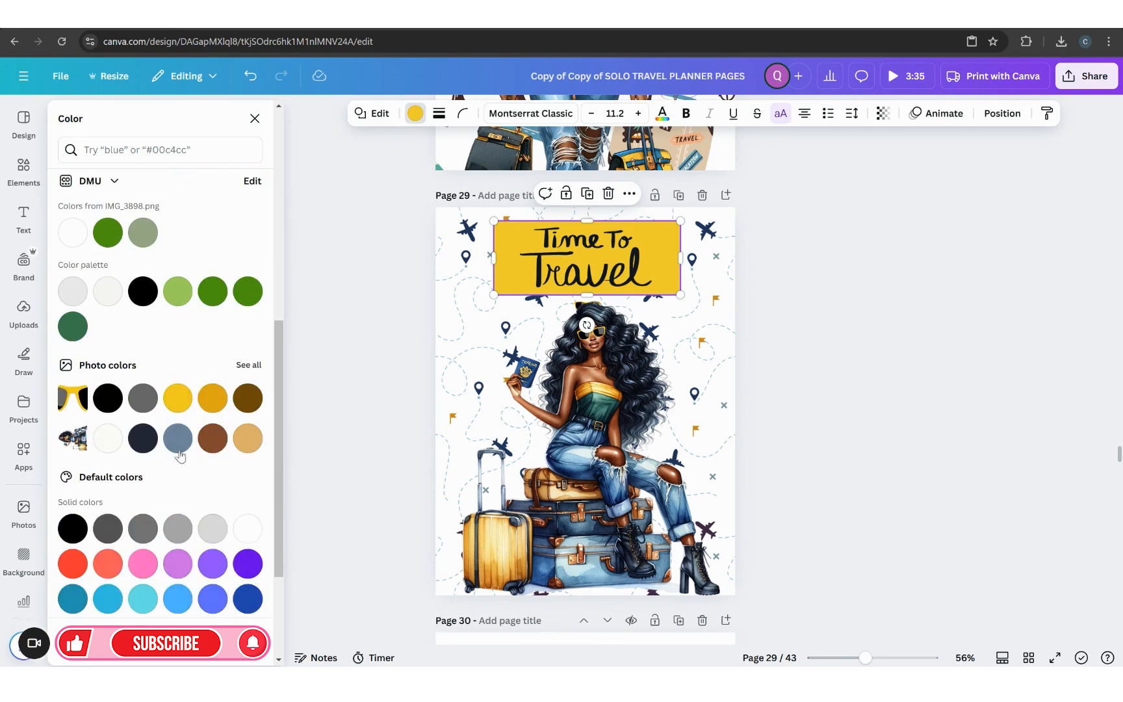
left_click(178, 438)
left_click(854, 435)
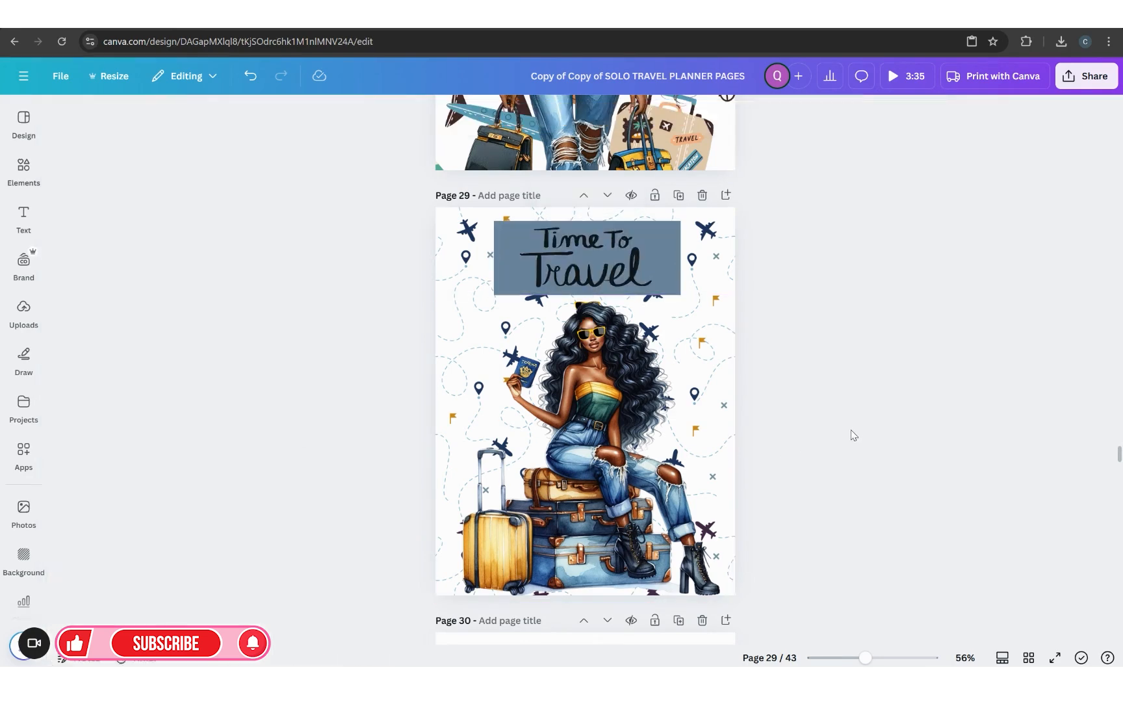
Try a transparency of 63 on the rectangle behind the "Time To Travel" lettering.
left_click(663, 261)
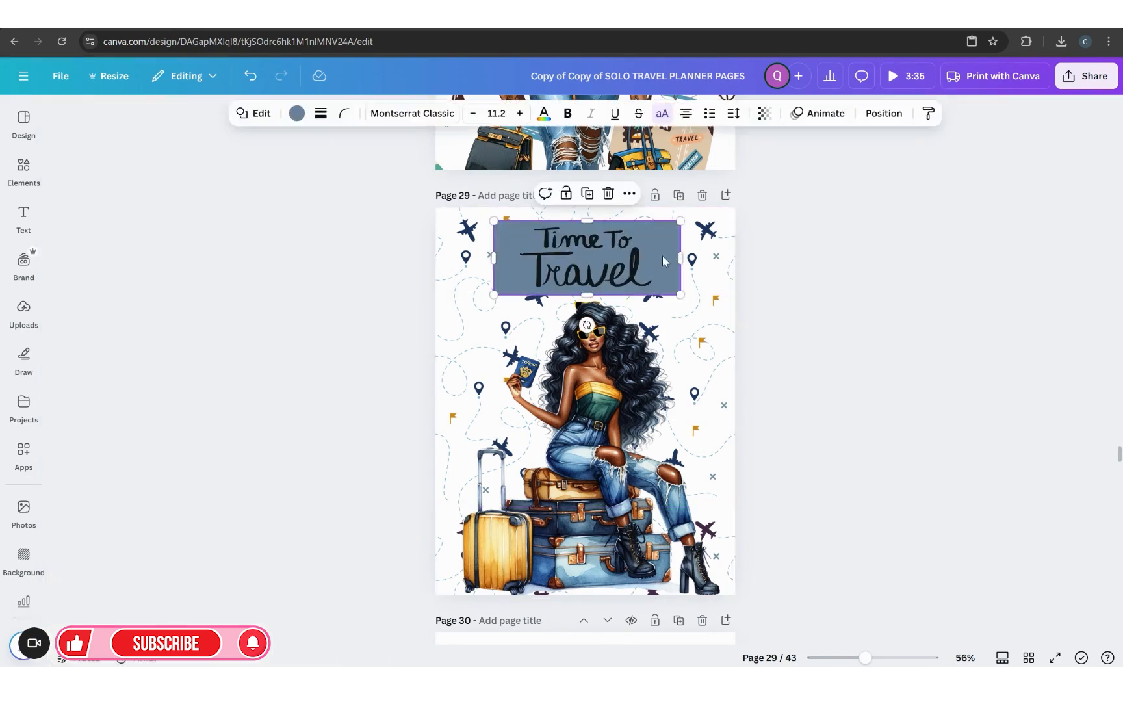
left_click(765, 113)
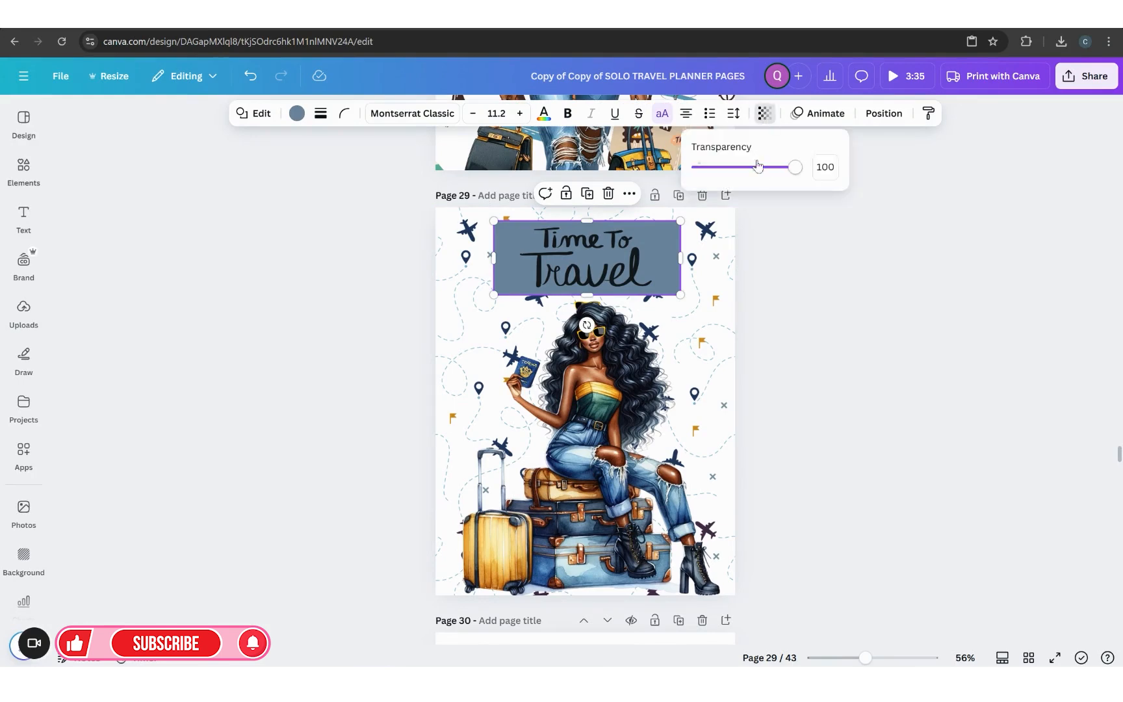
left_click_drag(796, 170, 759, 170)
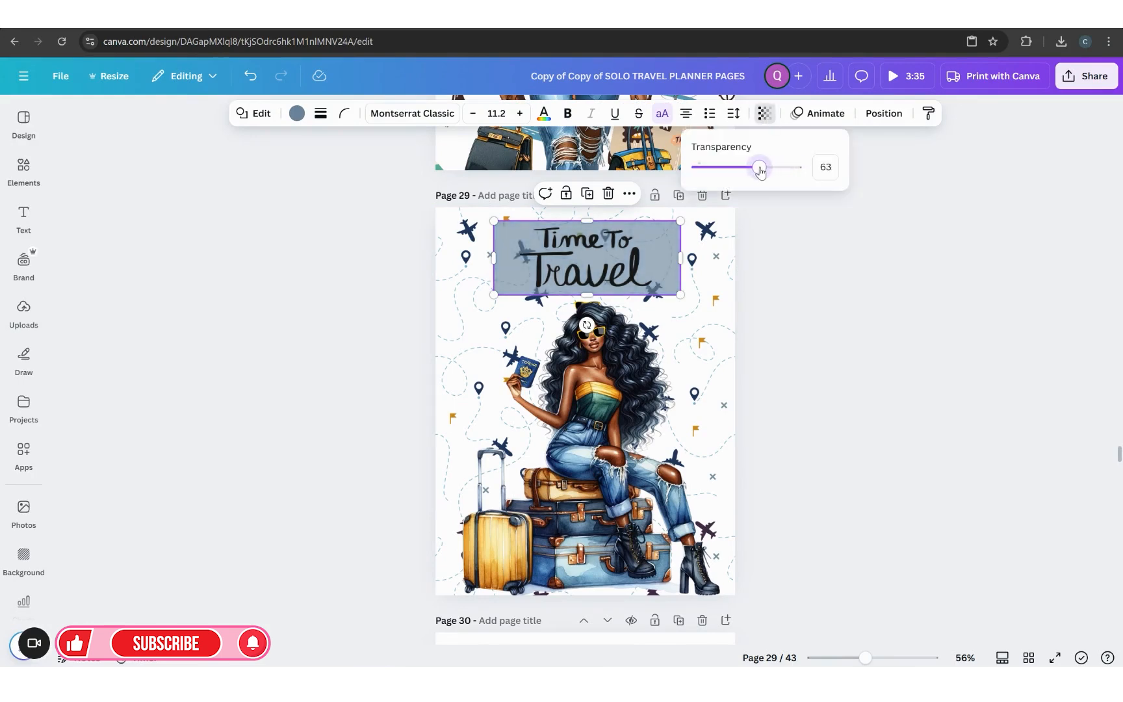
left_click(843, 328)
left_click(844, 332)
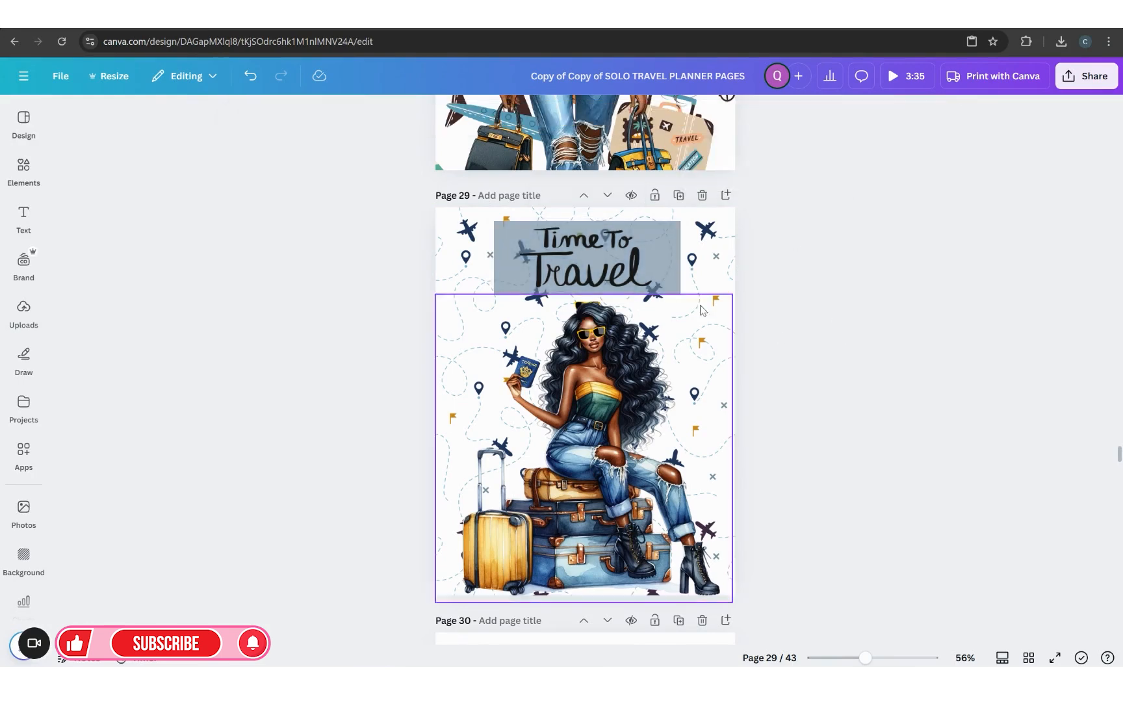
Delete the rectangle behind "Time To Travel" and shrink the lettering slightly from its lower-left corner.
left_click(676, 278)
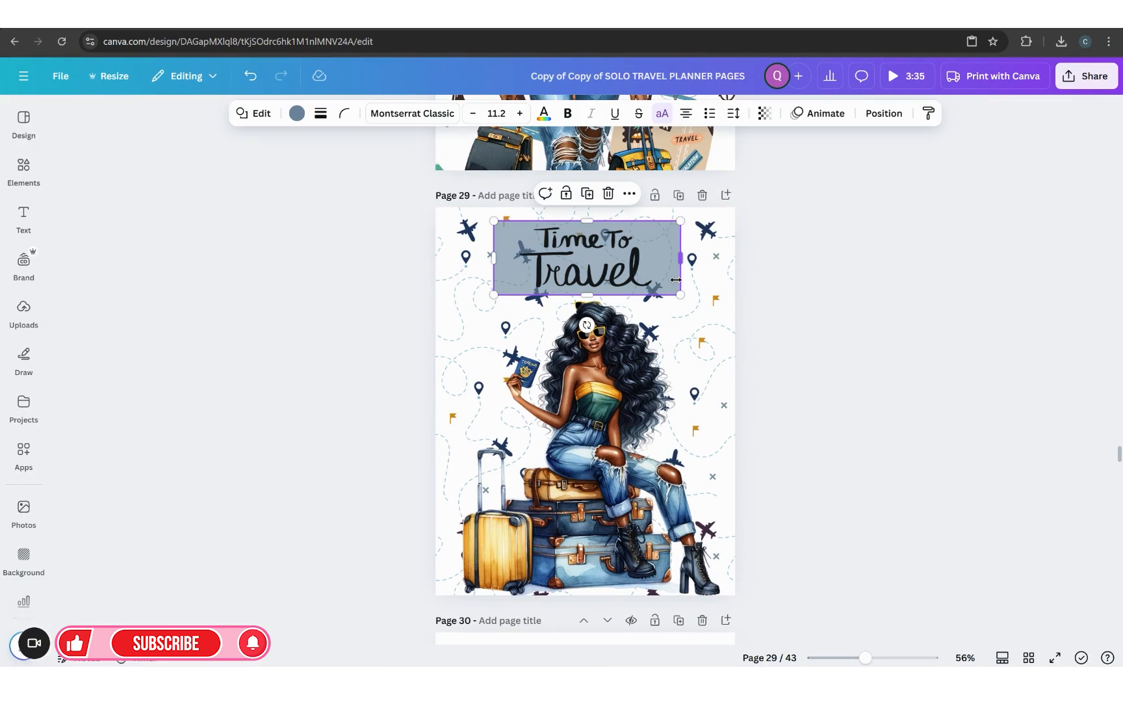
key("Delete")
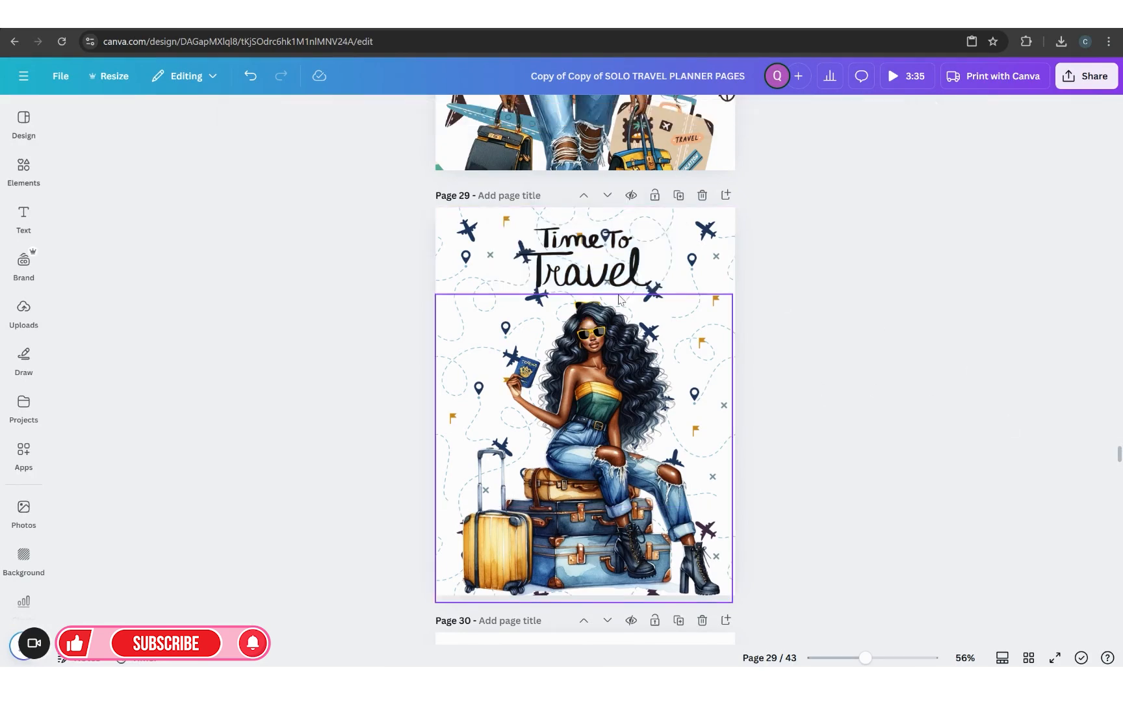
left_click(552, 285)
left_click_drag(519, 288, 524, 287)
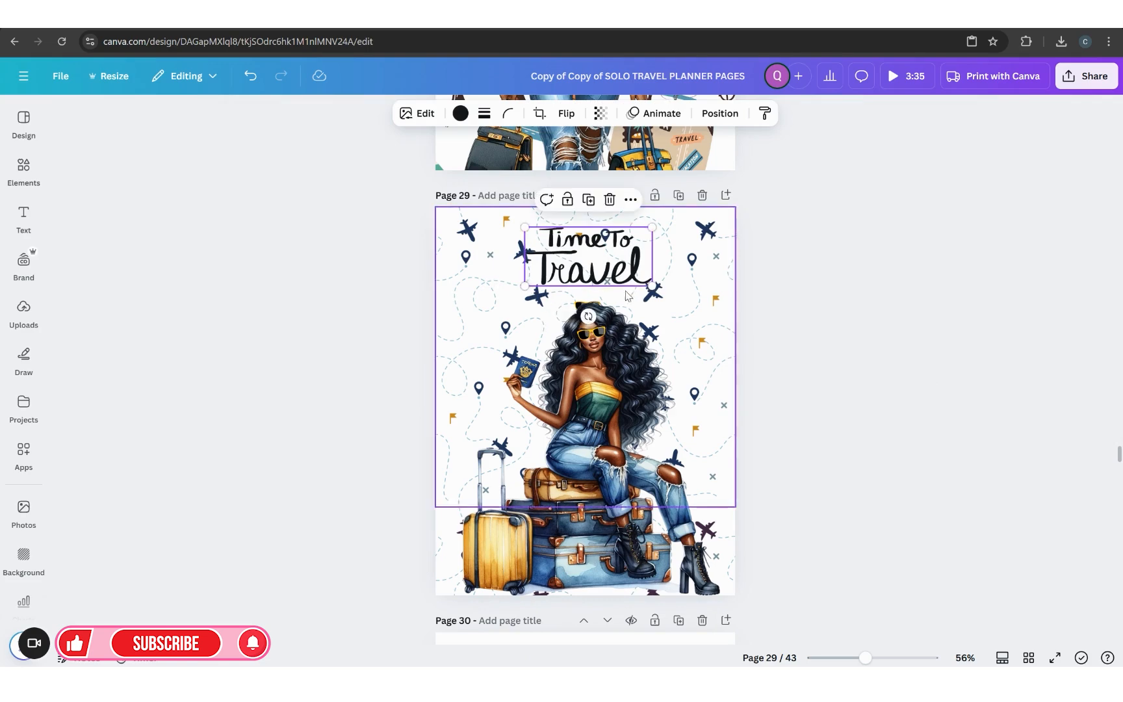
left_click(802, 332)
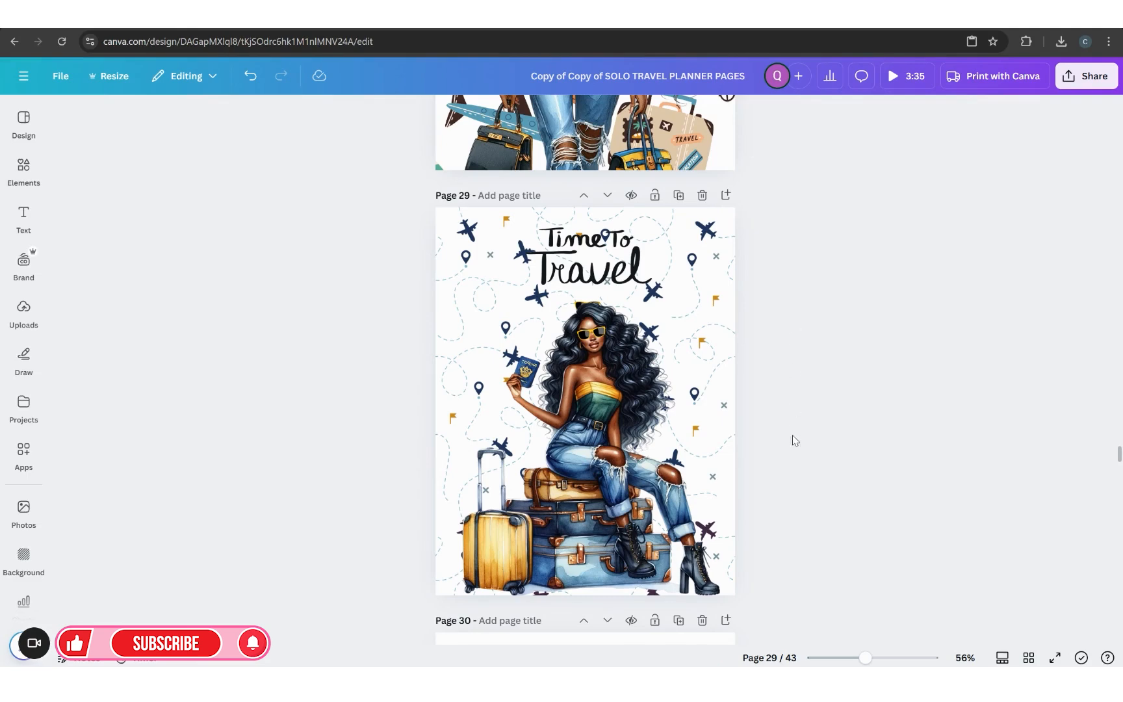
In the page grid, duplicate the monthly page 30 and place the copy after the world-map divider page.
scroll(790, 446, "down", 1)
scroll(790, 448, "up", 1)
left_click(1029, 658)
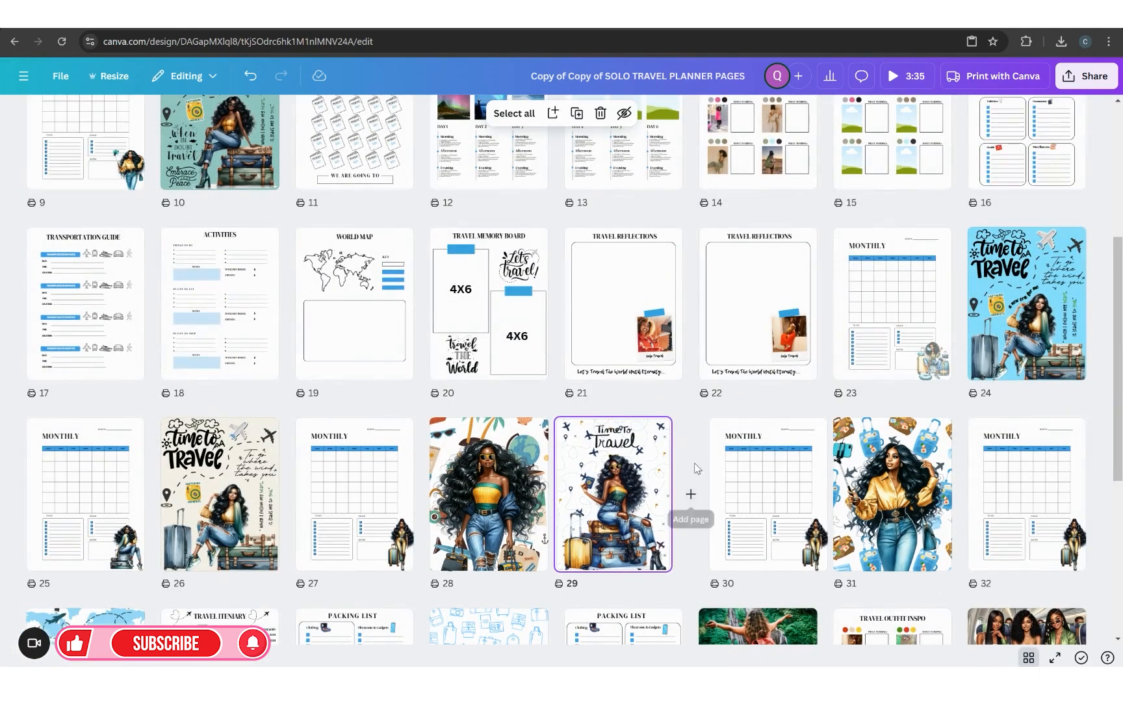
left_click(803, 428)
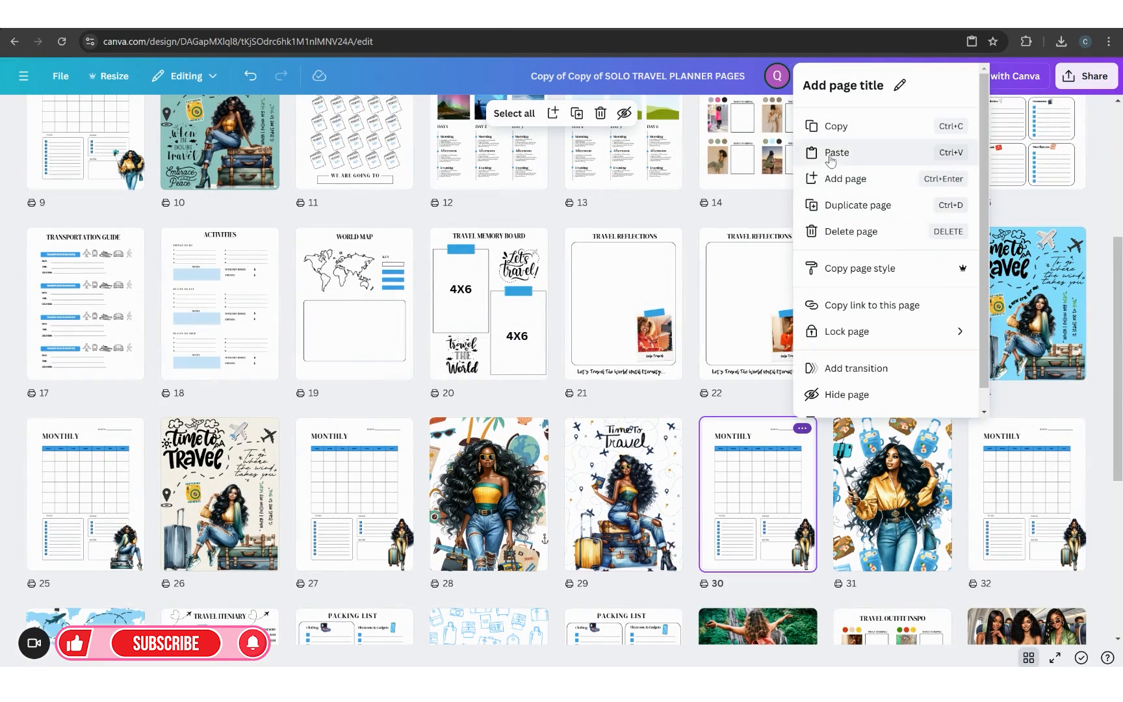
left_click(839, 204)
mouse_move(891, 489)
left_mouse_down()
mouse_move(540, 514)
mouse_move(206, 572)
mouse_move(170, 469)
mouse_move(273, 449)
left_mouse_up()
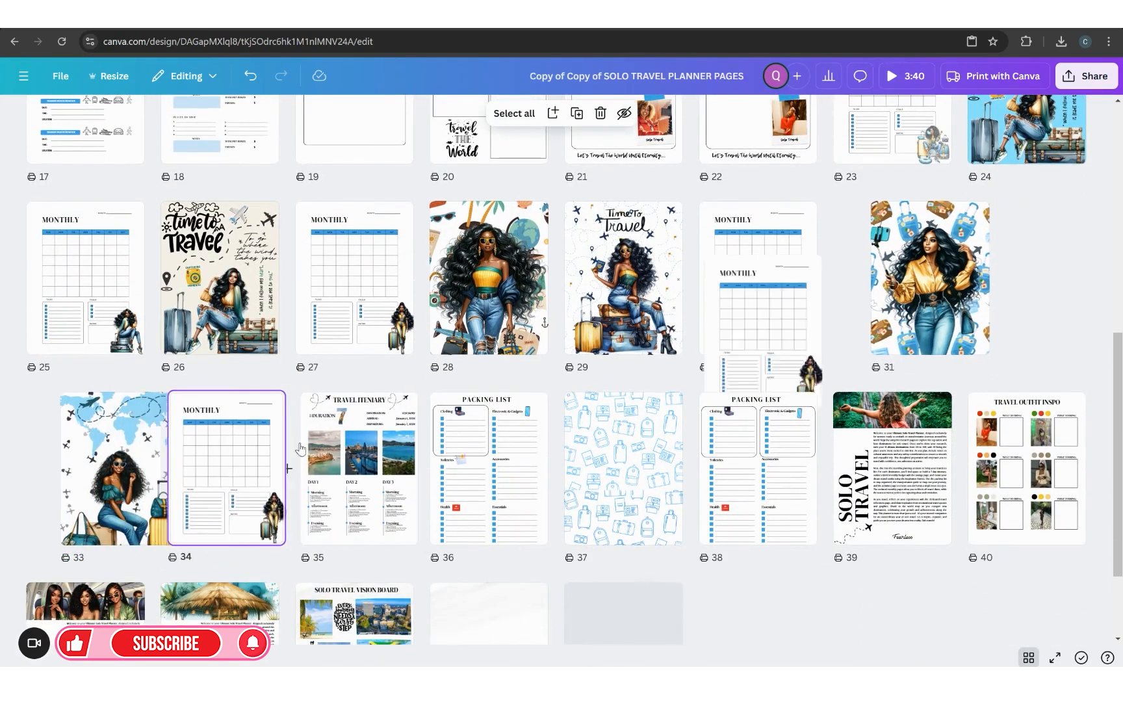
Move the "Time To Travel" divider page after monthly page 33, and move the second Travel Reflections page toward the planner's end.
left_click_drag(623, 324, 288, 522)
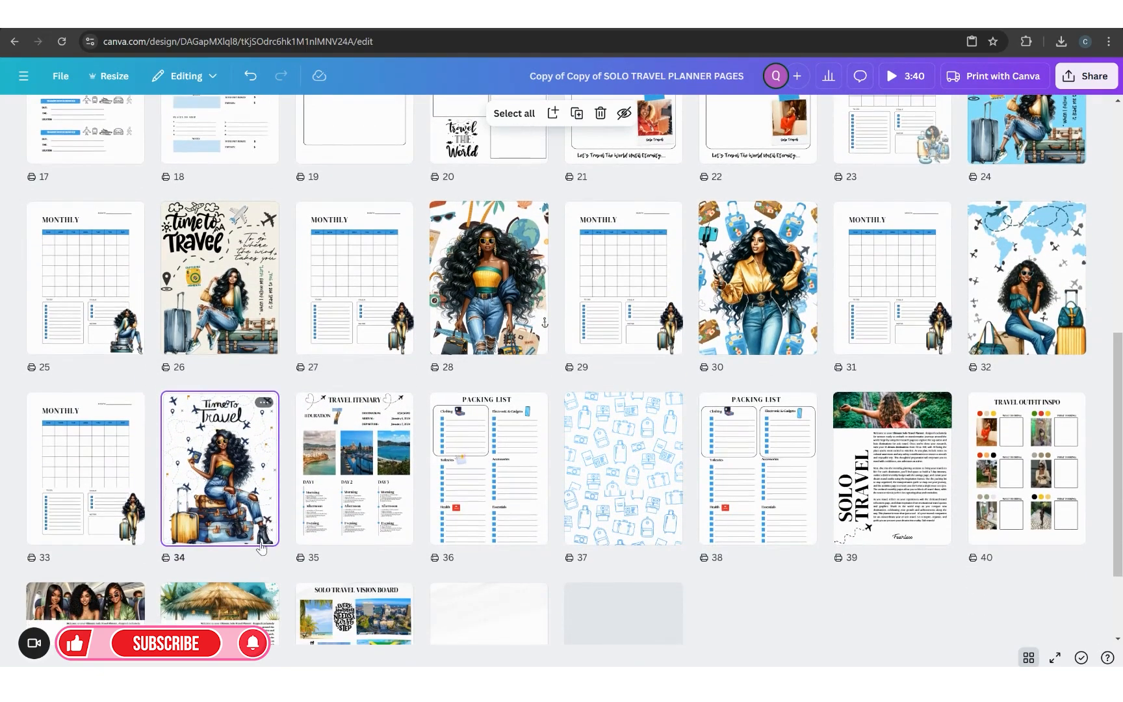
scroll(517, 589, "up", 7)
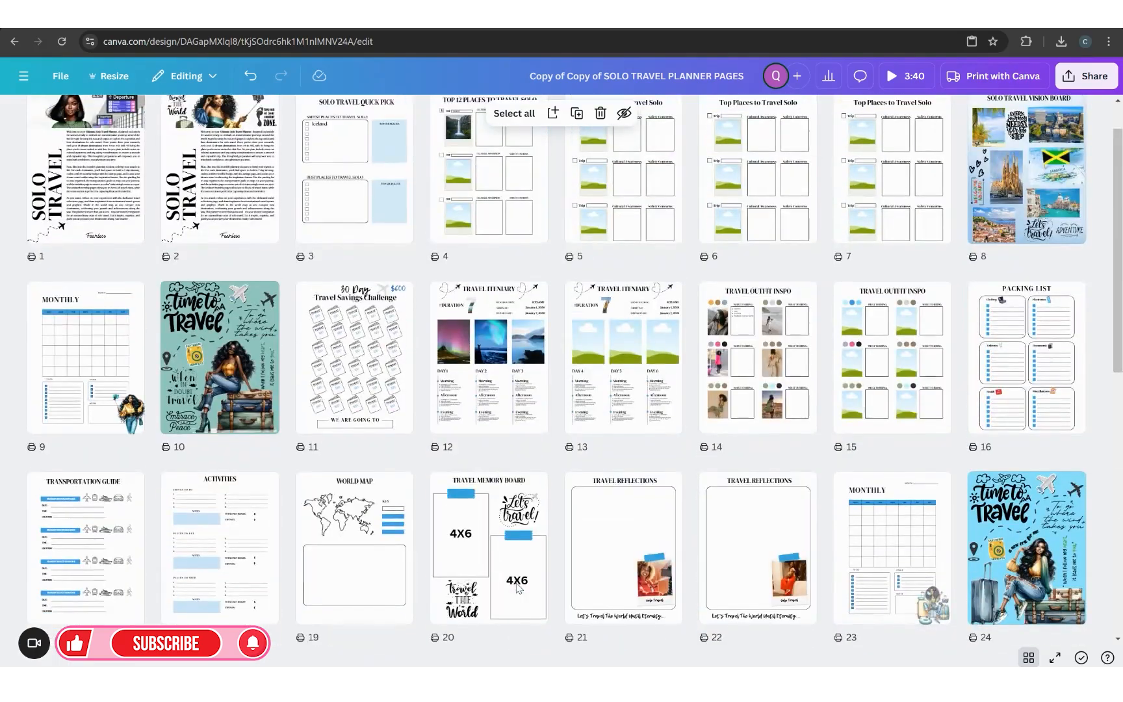
scroll(455, 357, "down", 5)
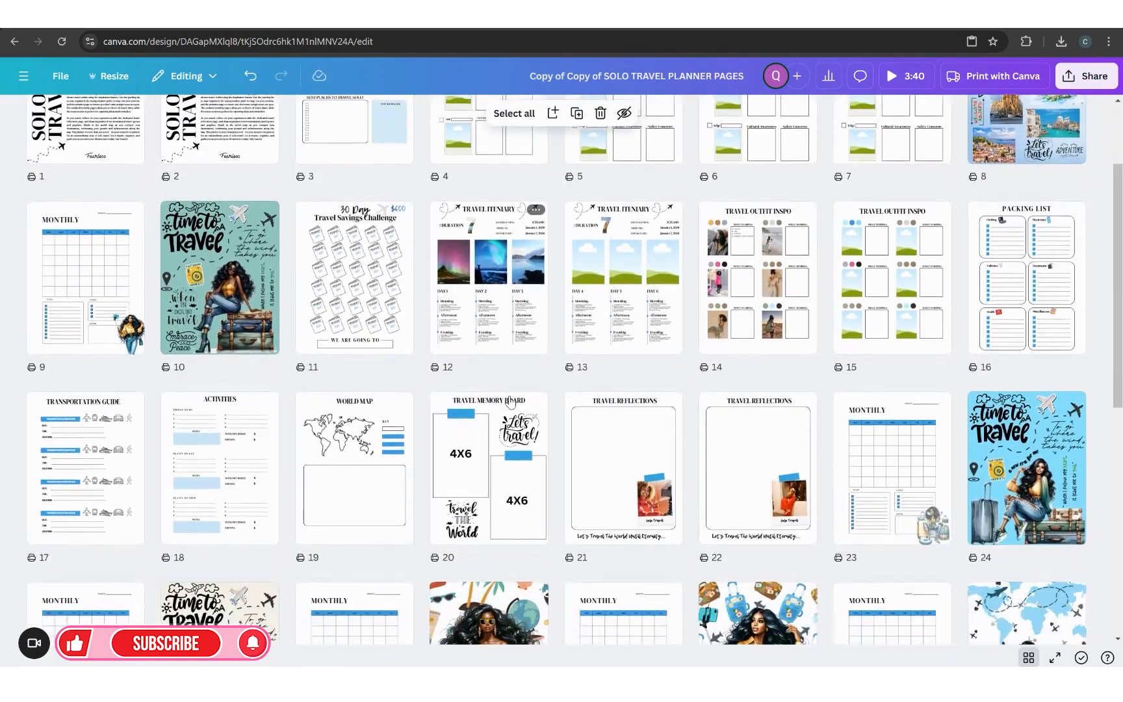
scroll(510, 407, "up", 2)
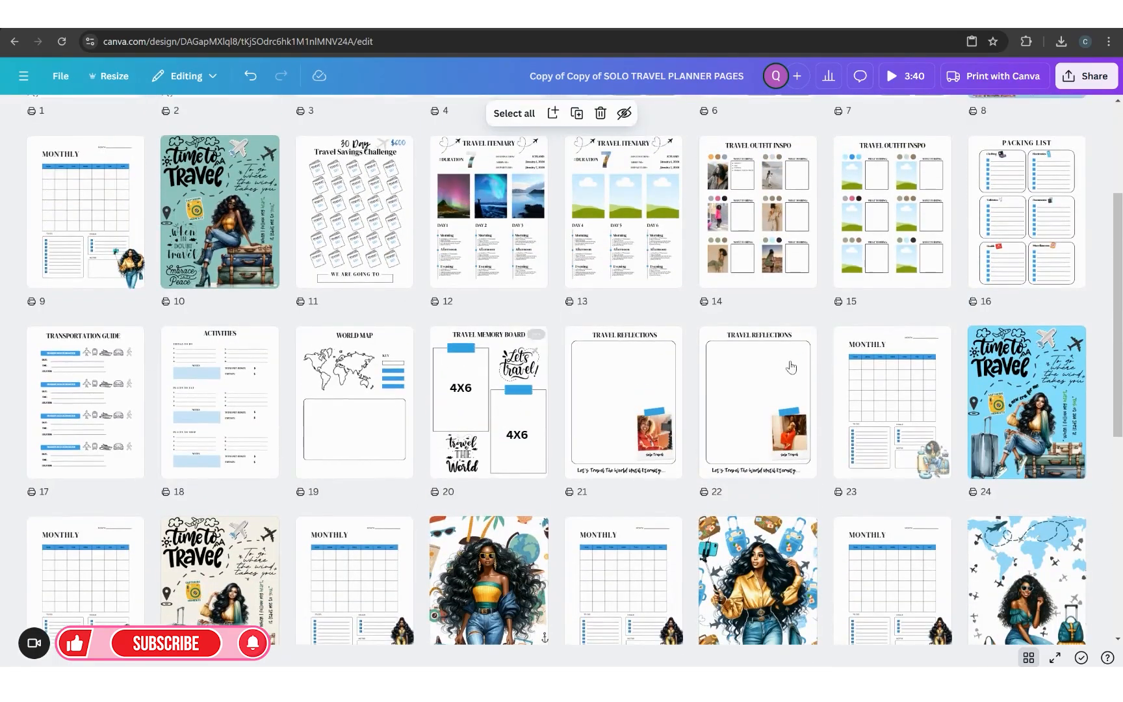
left_click_drag(746, 389, 435, 532)
scroll(435, 531, "up", 10)
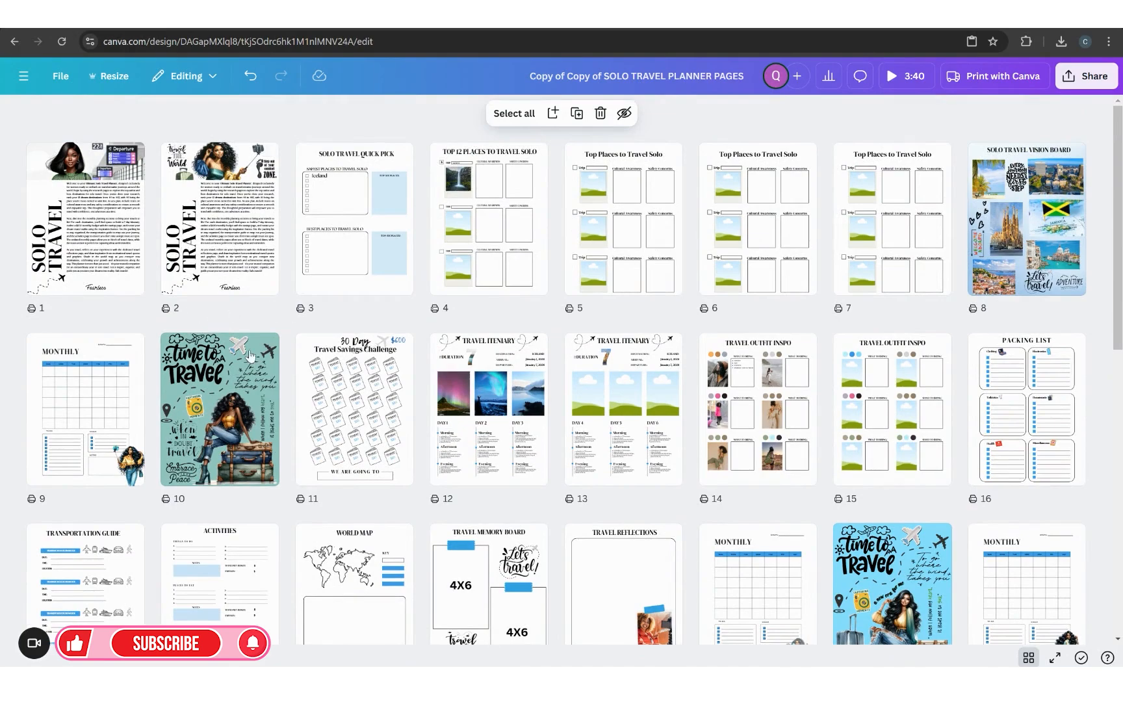
scroll(410, 462, "down", 7)
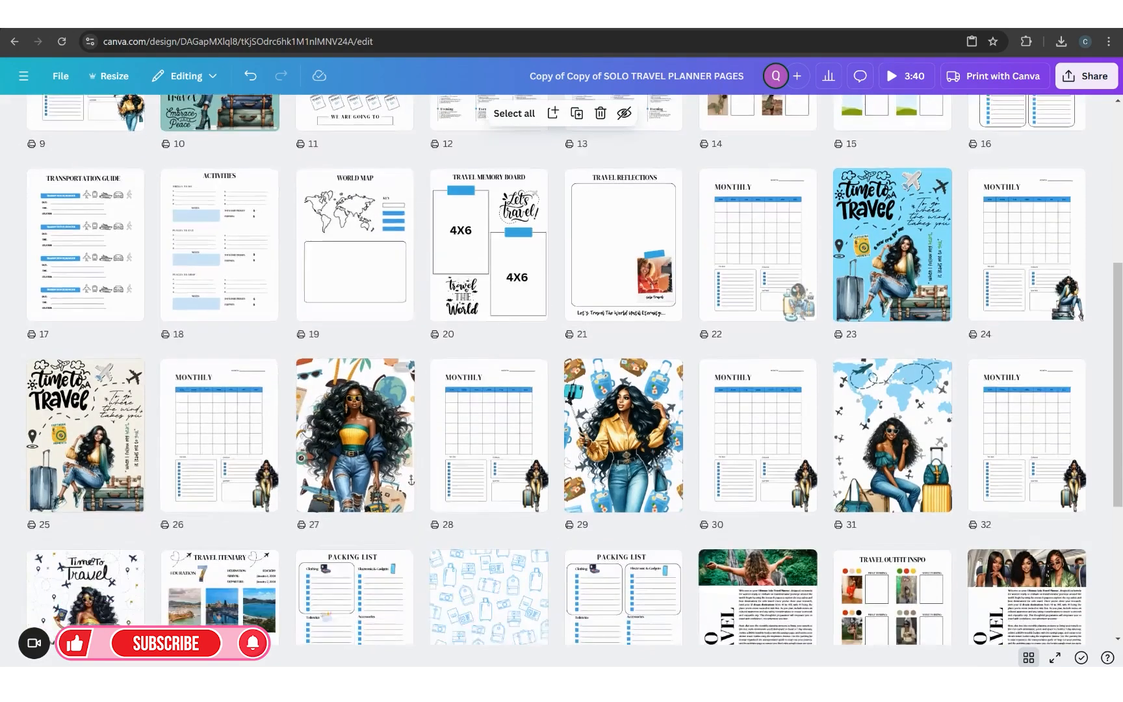
scroll(333, 530, "up", 7)
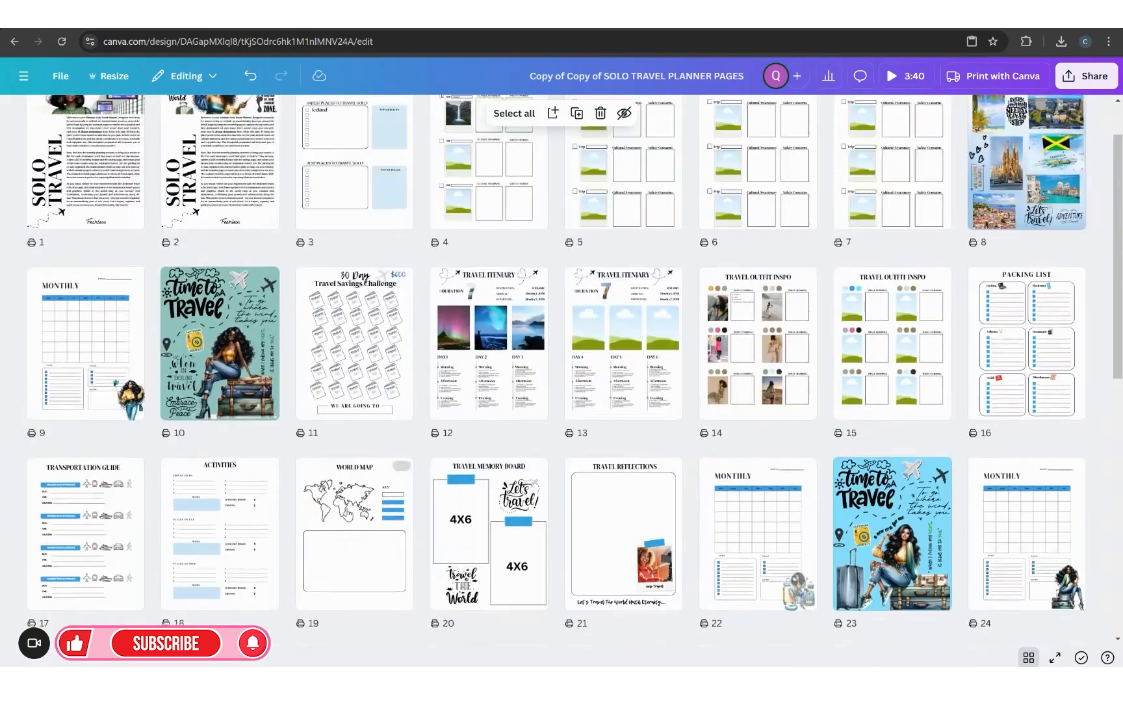
View the file types available for downloading the planner, including PDF Print, and close the download options.
left_click(1080, 91)
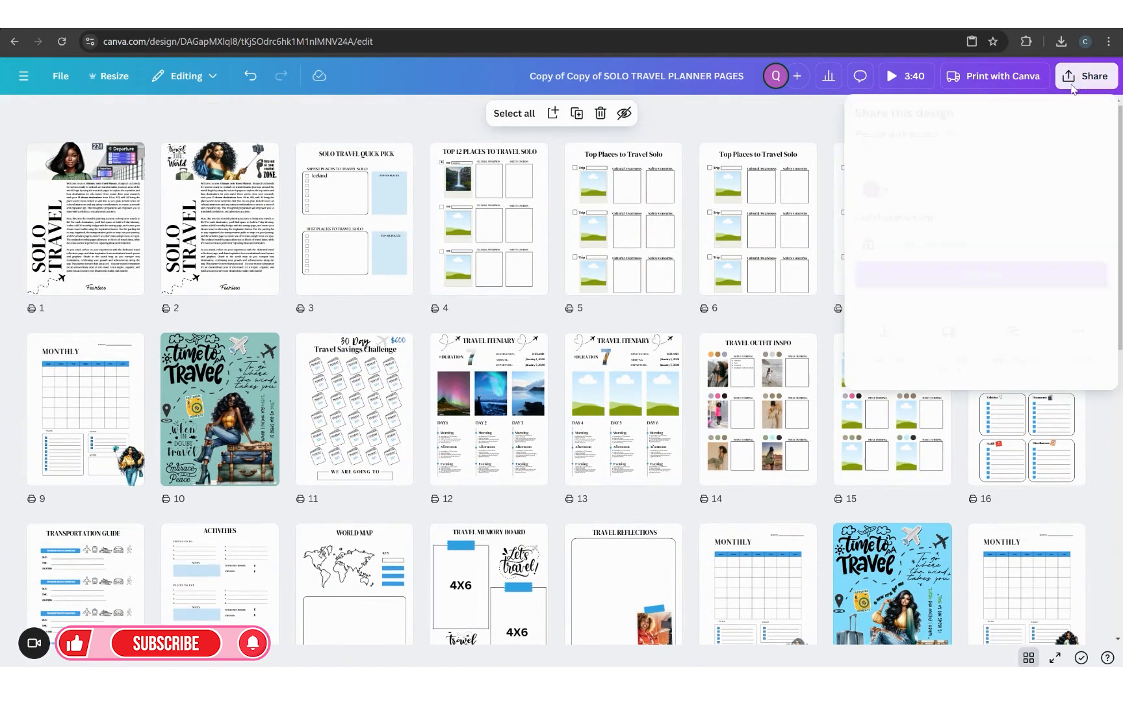
left_click(885, 333)
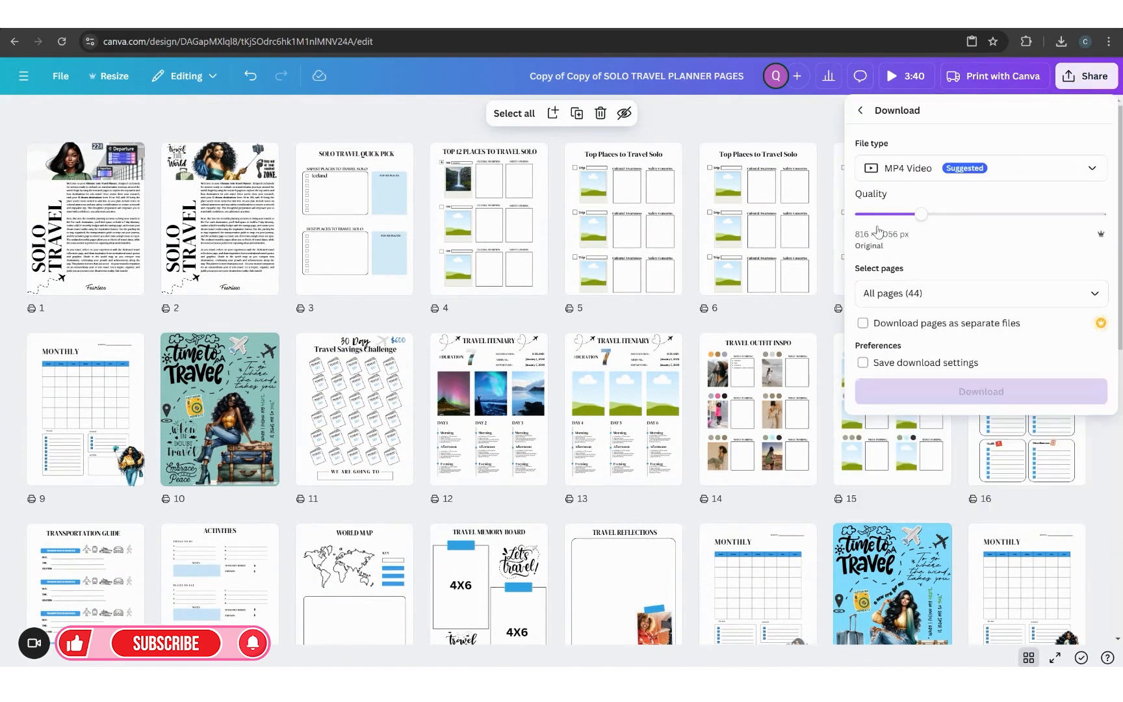
left_click(1084, 183)
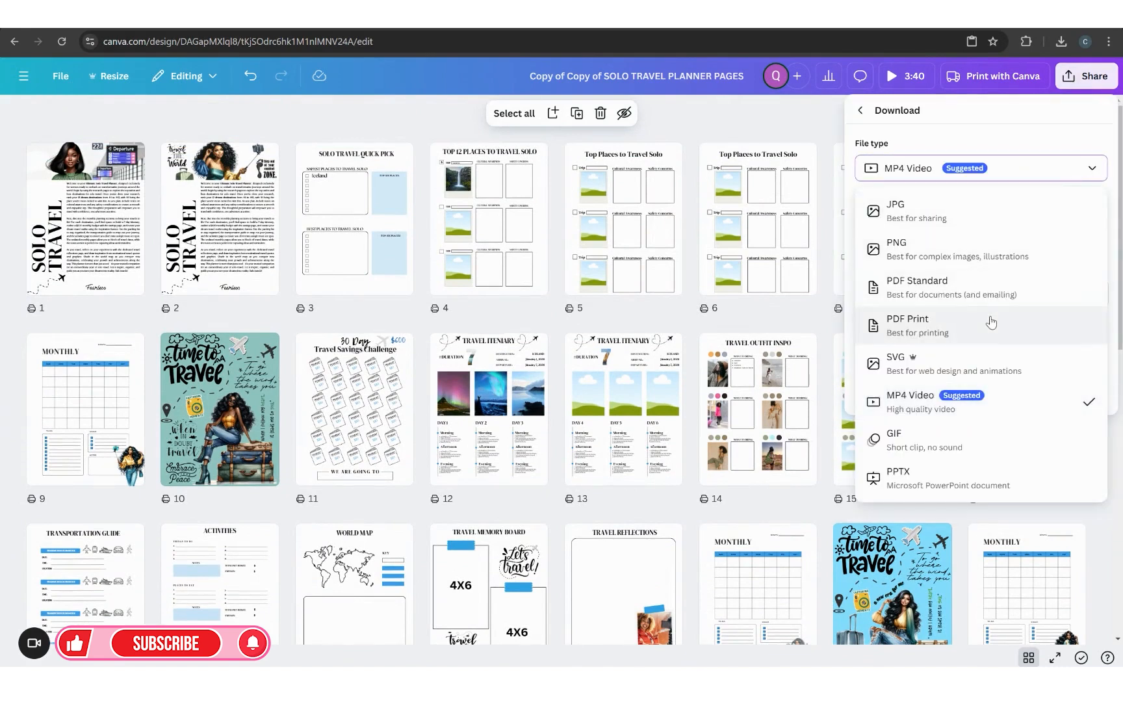
left_click(504, 325)
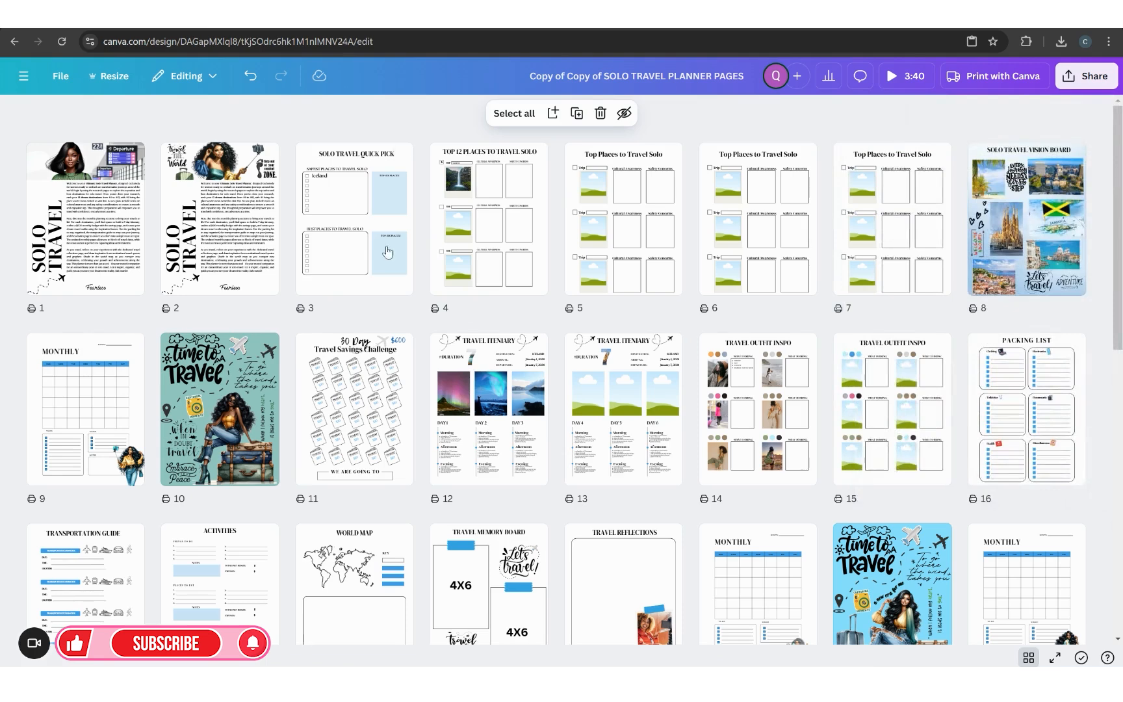
Open the Solo Travel Quick Pick page and the page 2 Solo Travel introduction to look them over.
double_click(365, 225)
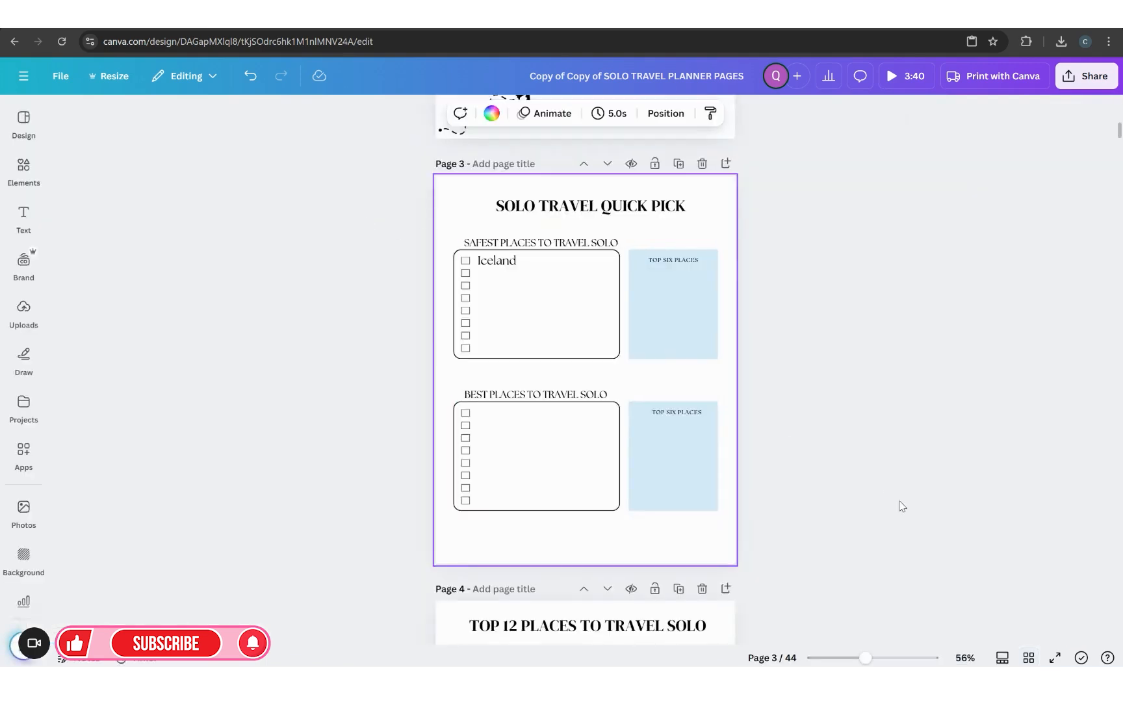
left_click(1028, 658)
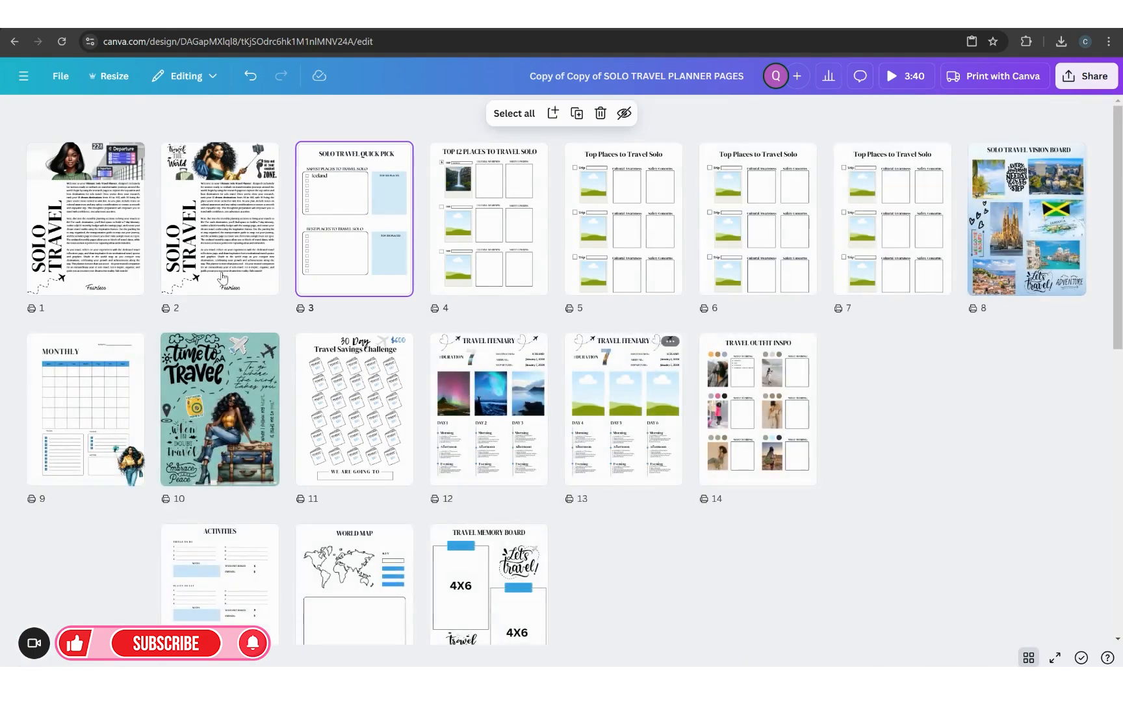
double_click(222, 278)
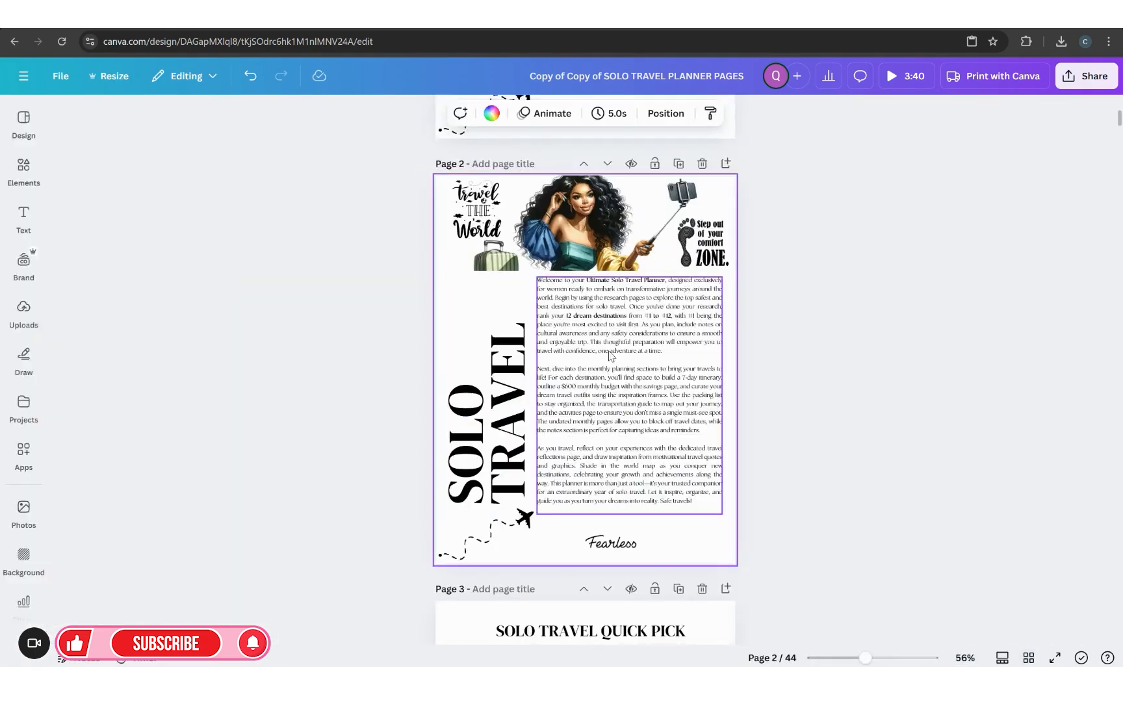
scroll(651, 455, "down", 3)
scroll(656, 479, "down", 3)
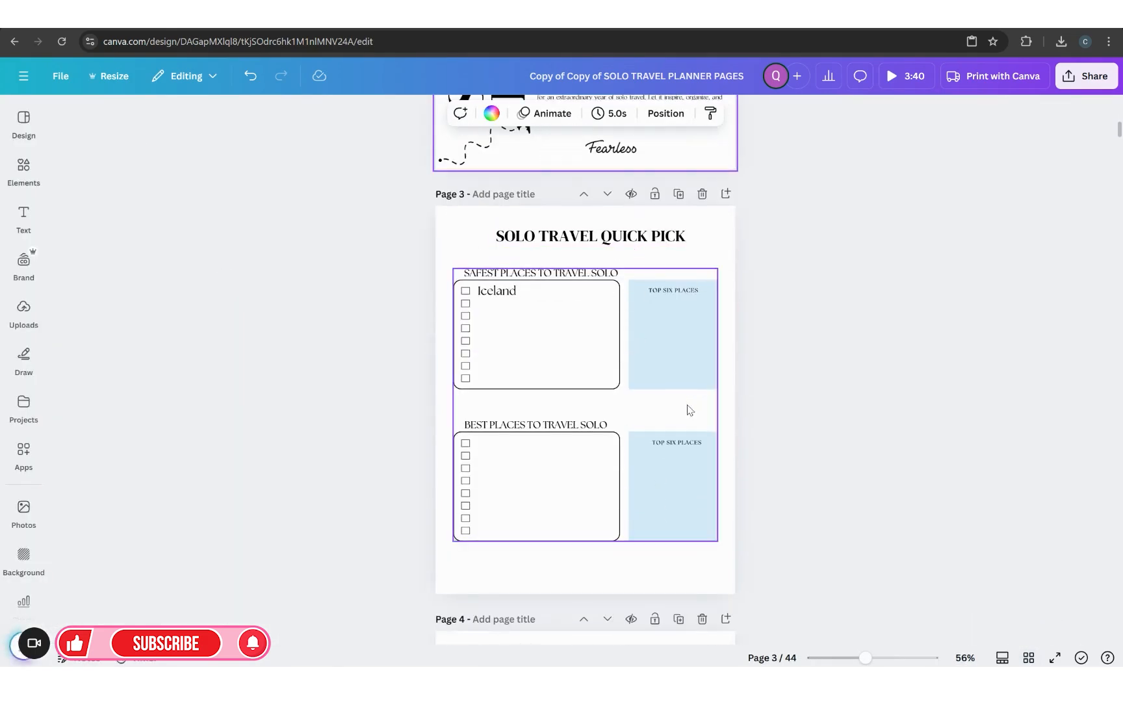
Look over the planner pages from Solo Travel Quick Pick through the Top Places pages and the Vision Board to the first Monthly page.
scroll(679, 417, "down", 5)
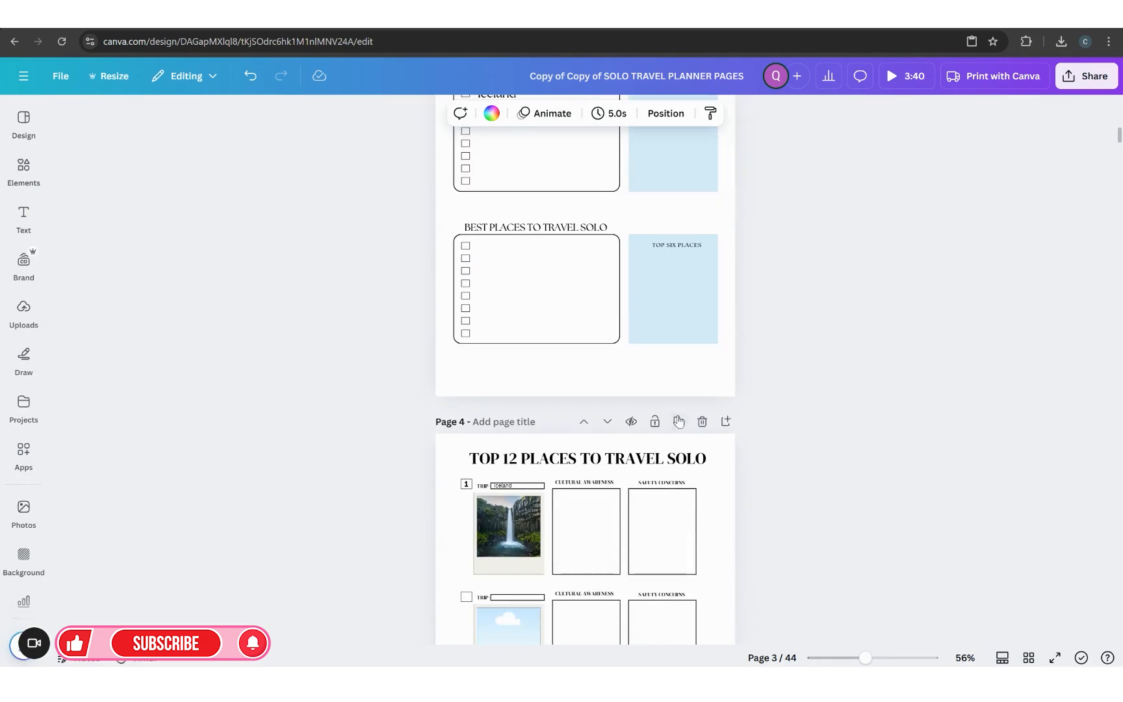
scroll(634, 396, "down", 15)
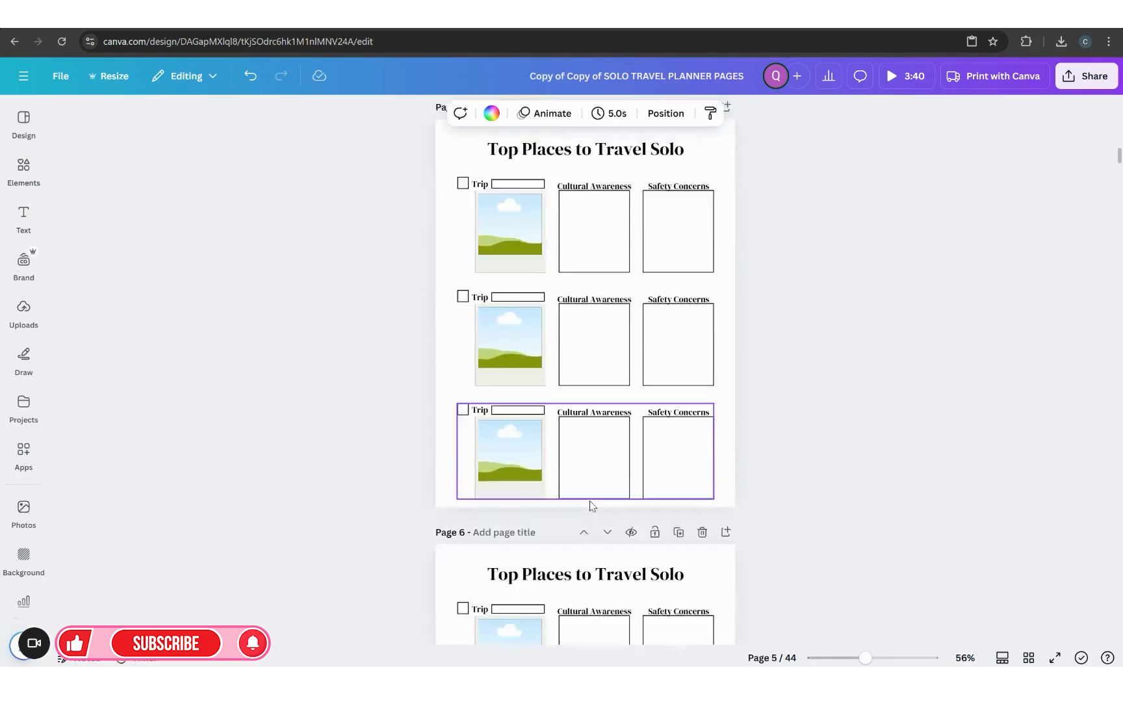
scroll(591, 505, "down", 8)
scroll(549, 372, "up", 2)
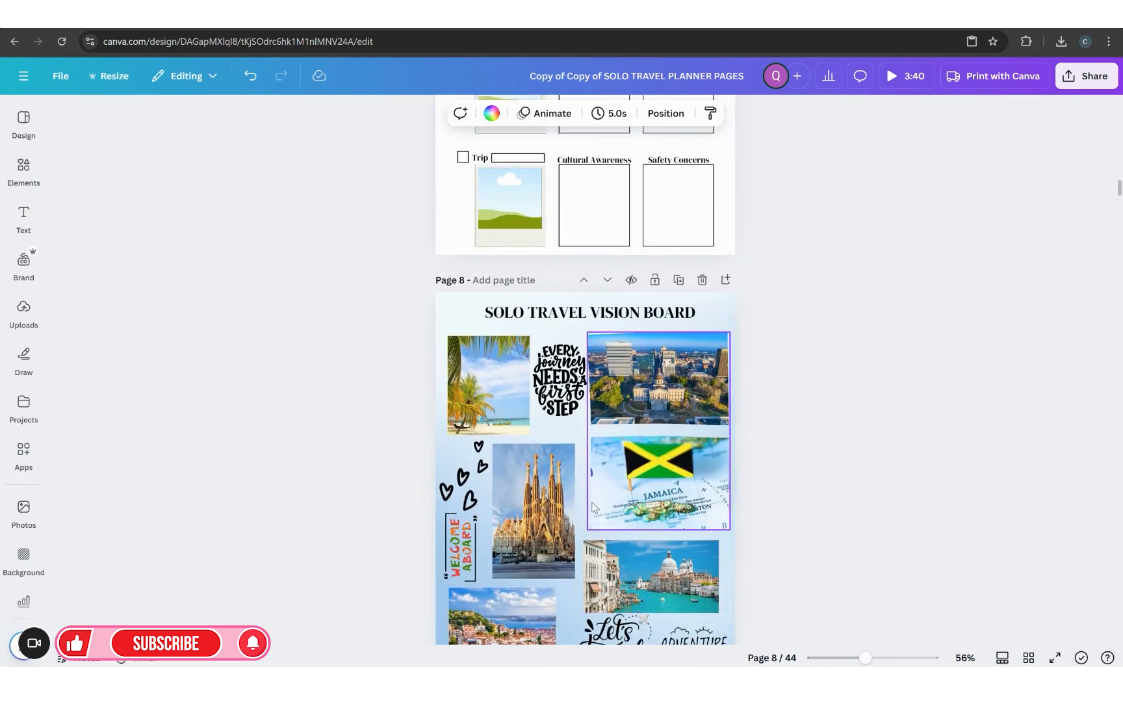
scroll(549, 372, "down", 5)
scroll(684, 394, "up", 2)
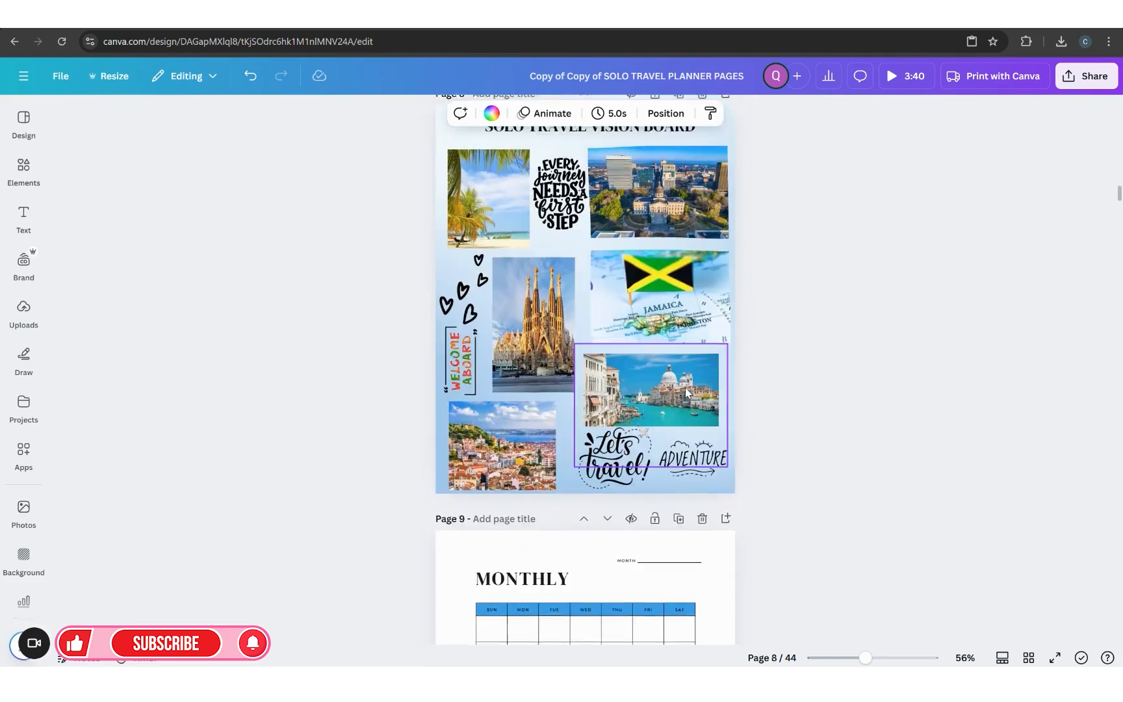
scroll(684, 394, "down", 1)
scroll(684, 394, "down", 5)
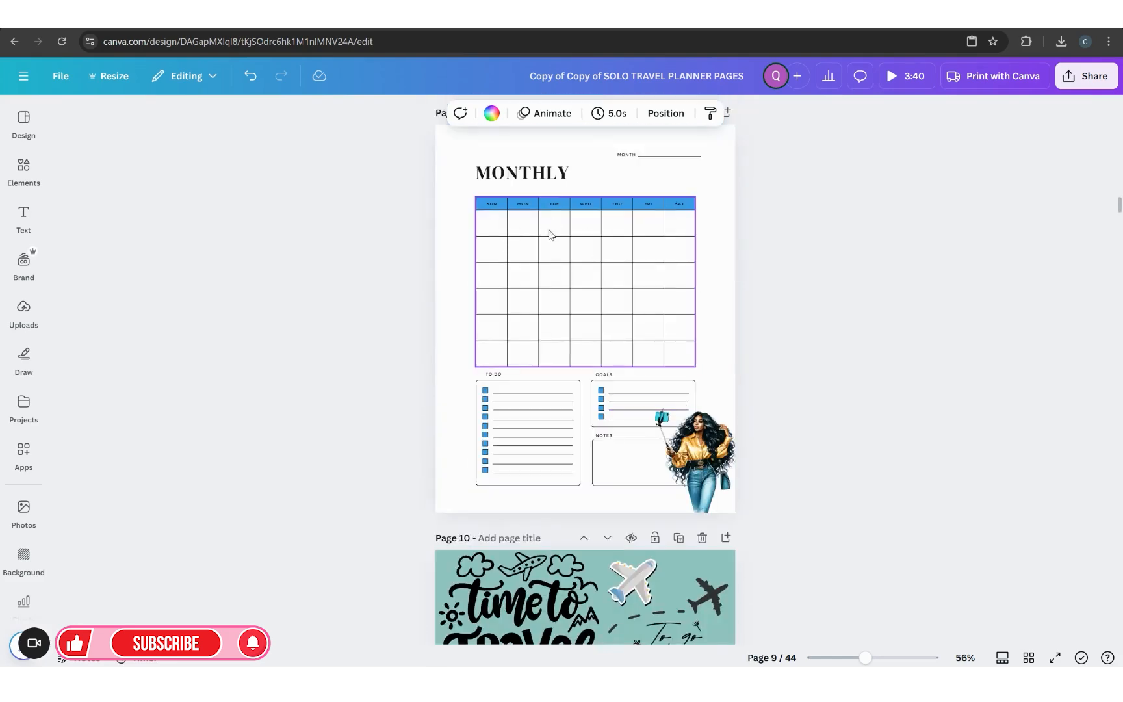
Look over the pages from the "Time to Travel" divider through the itinerary, outfit, packing, transportation and activities pages to Travel Reflections.
scroll(611, 408, "down", 10)
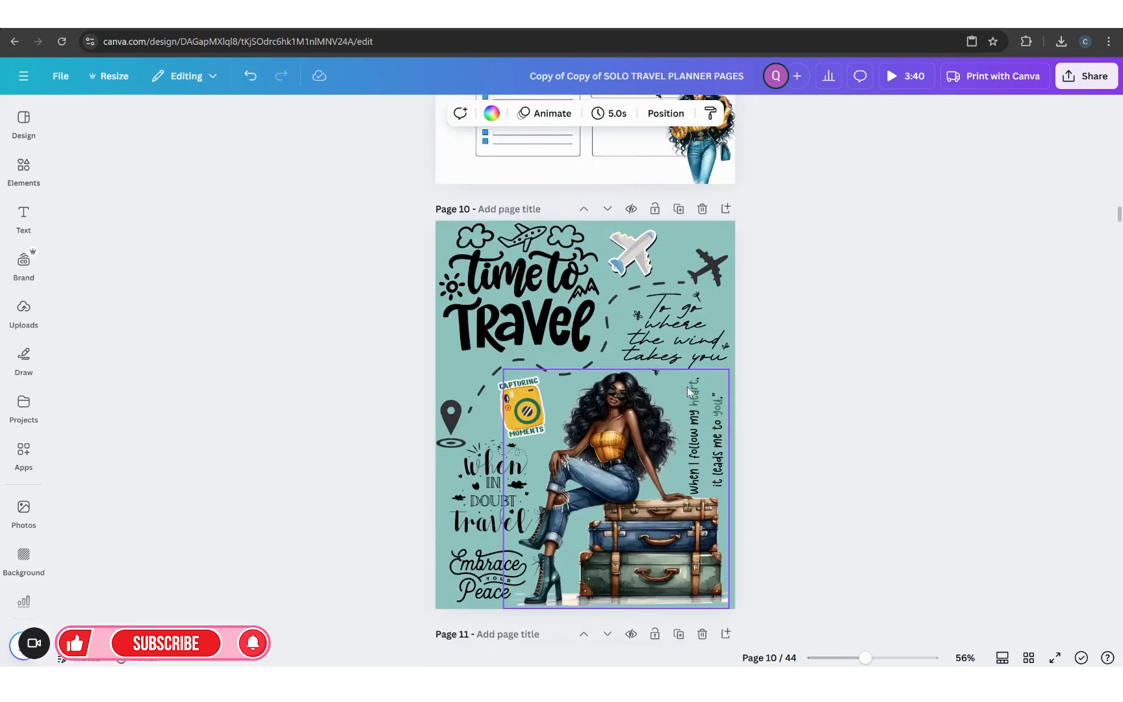
scroll(602, 401, "down", 5)
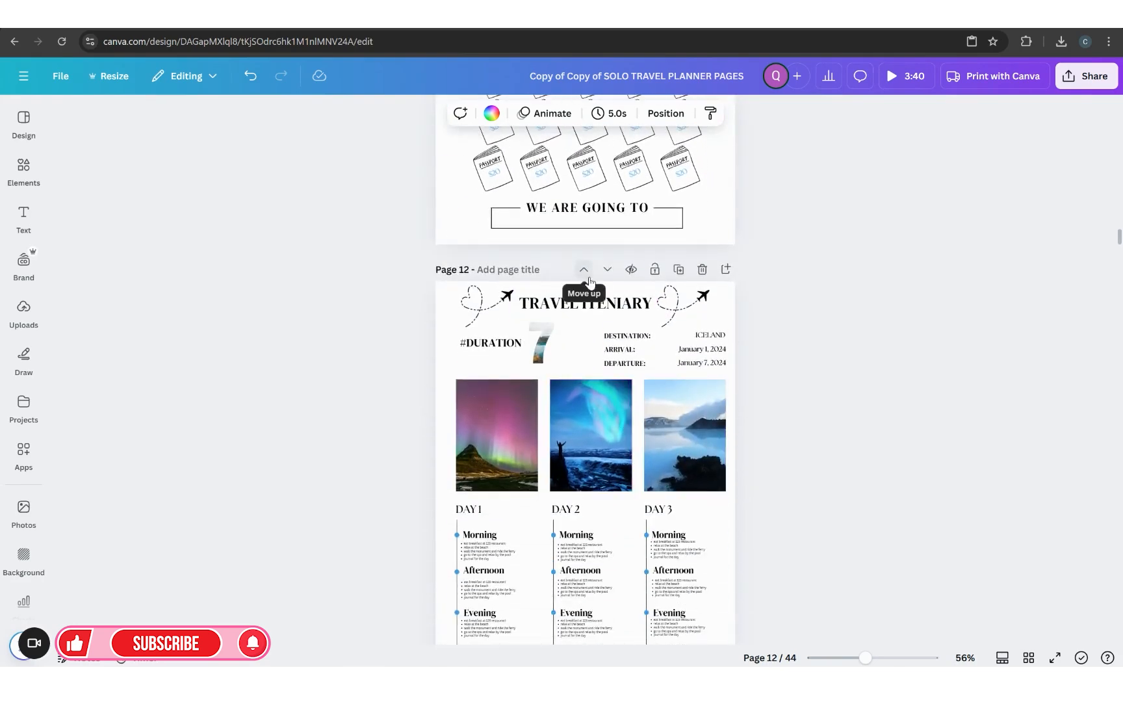
scroll(614, 276, "down", 3)
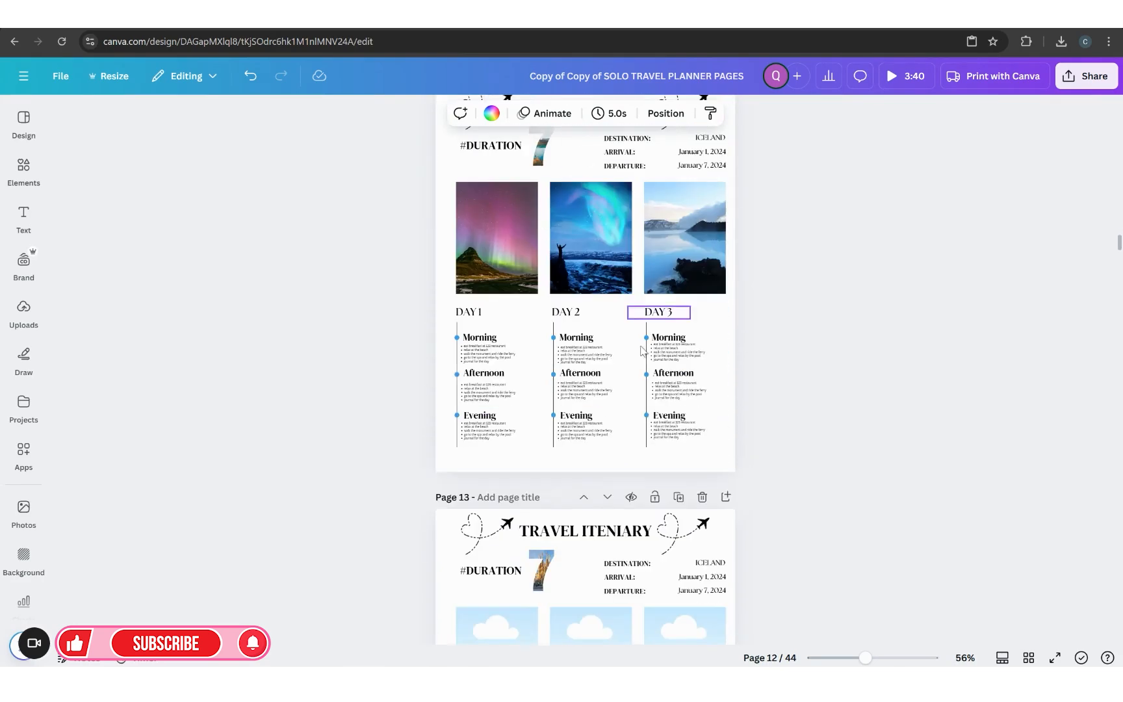
scroll(640, 351, "down", 11)
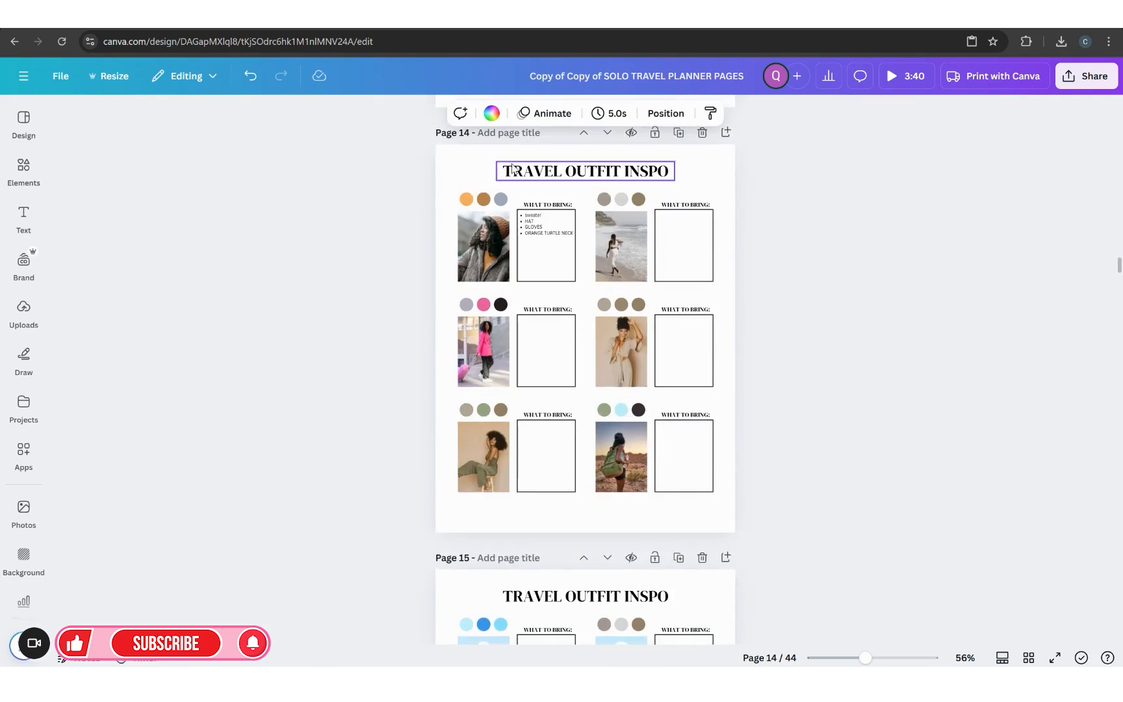
scroll(702, 523, "down", 10)
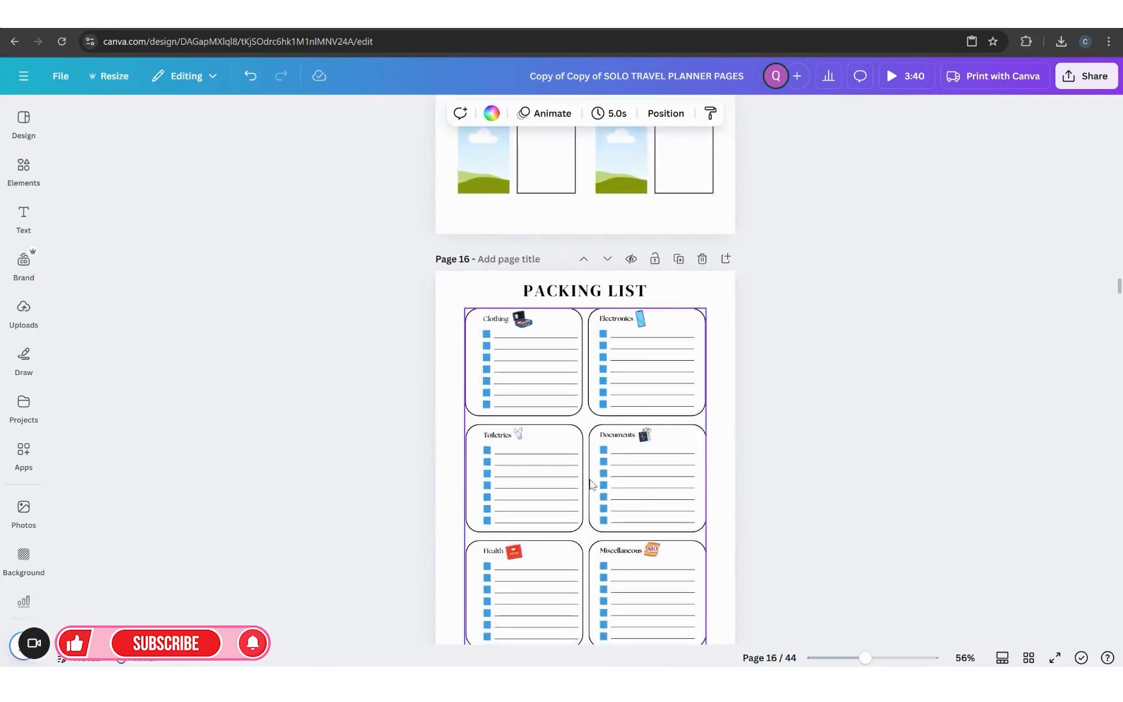
scroll(590, 484, "down", 10)
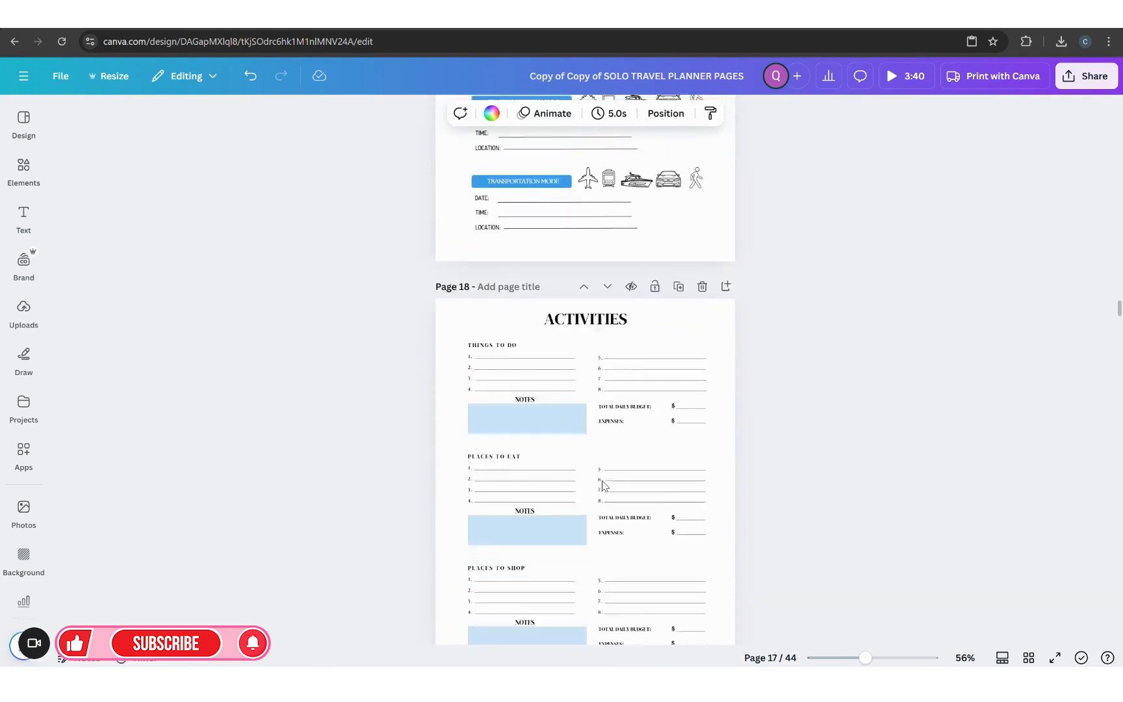
scroll(603, 484, "down", 6)
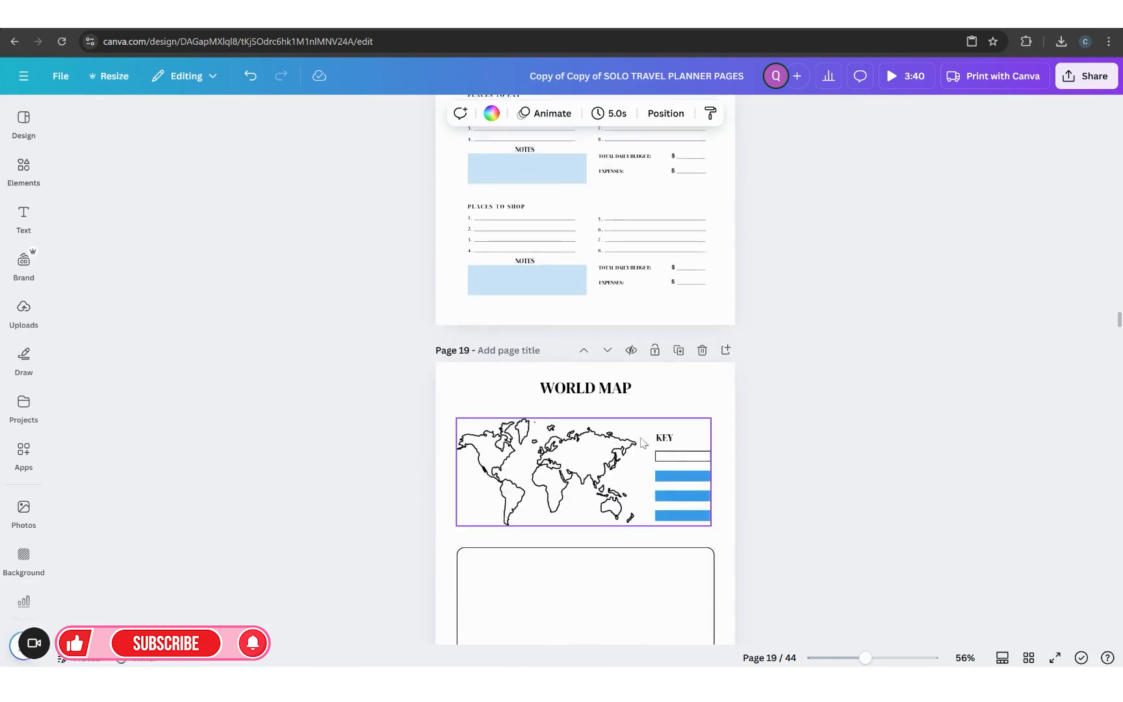
scroll(643, 442, "down", 8)
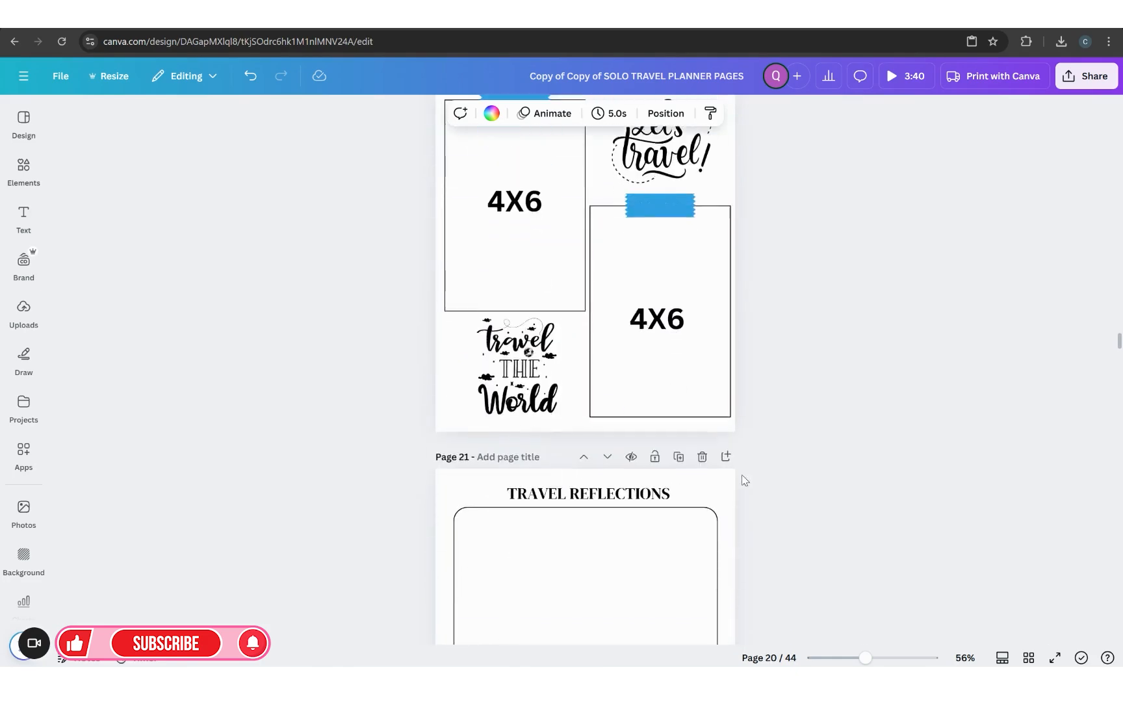
scroll(517, 433, "down", 7)
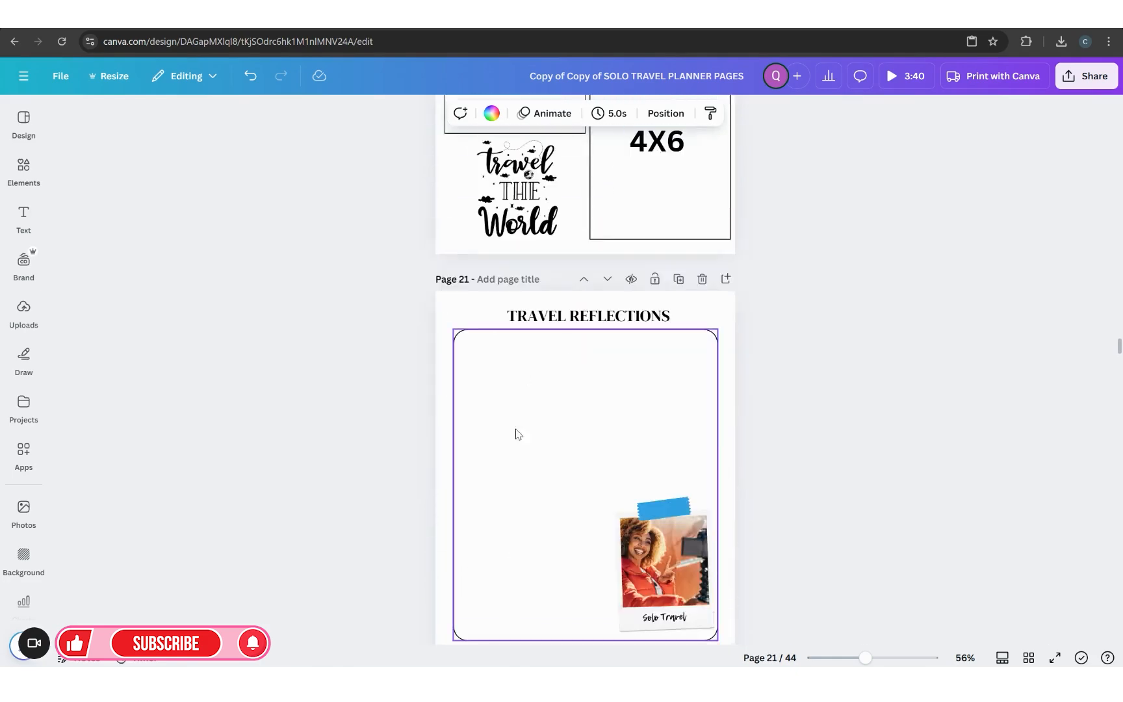
Show all planner pages in a grid and look over the monthly and illustrated divider pages.
left_click(1028, 659)
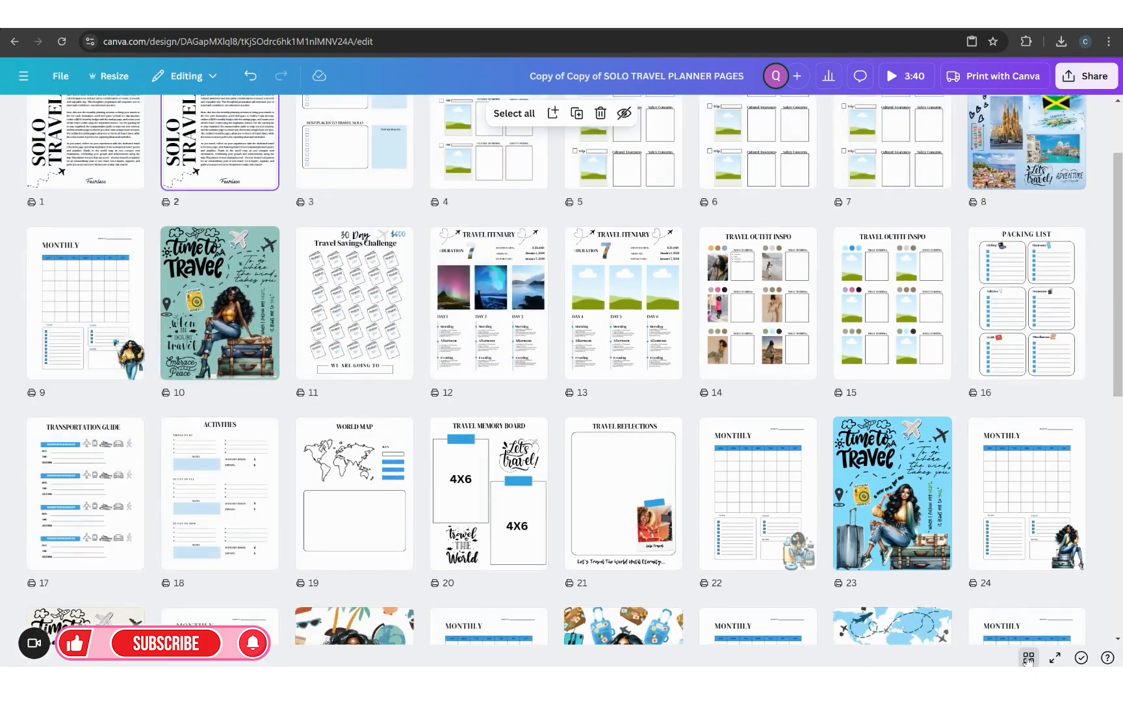
scroll(782, 449, "down", 4)
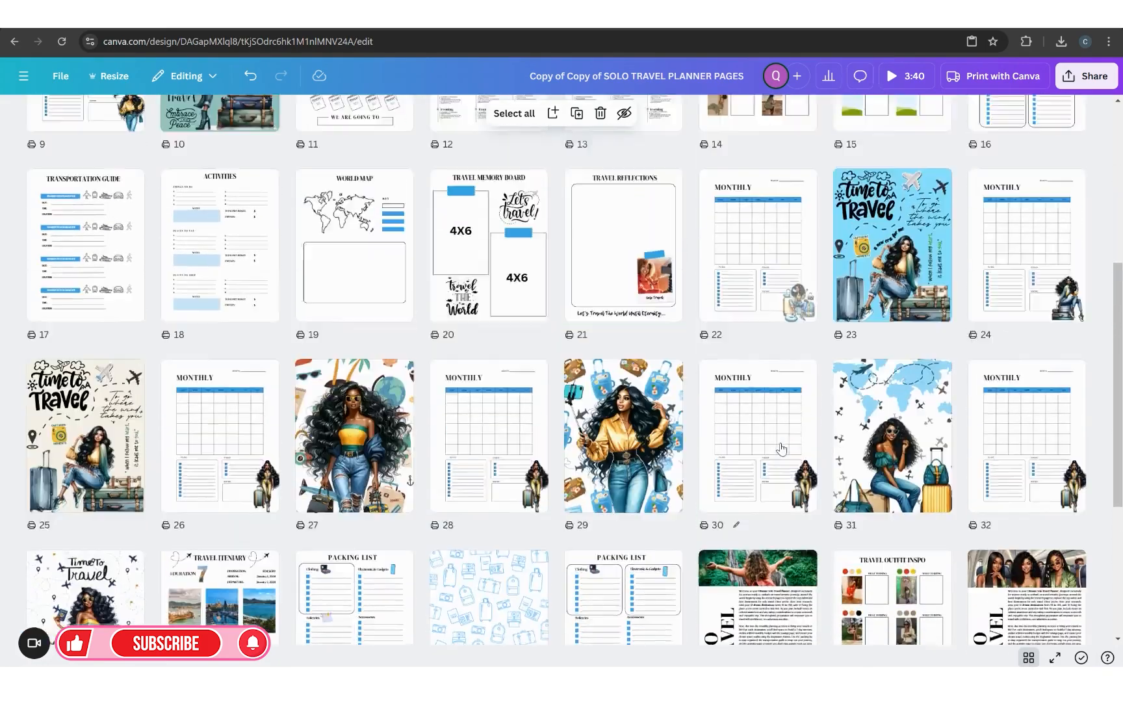
scroll(782, 449, "up", 5)
Try duplicating pages 9 to 16 as one block, and undo the duplication.
left_click_drag(1089, 459, 73, 307)
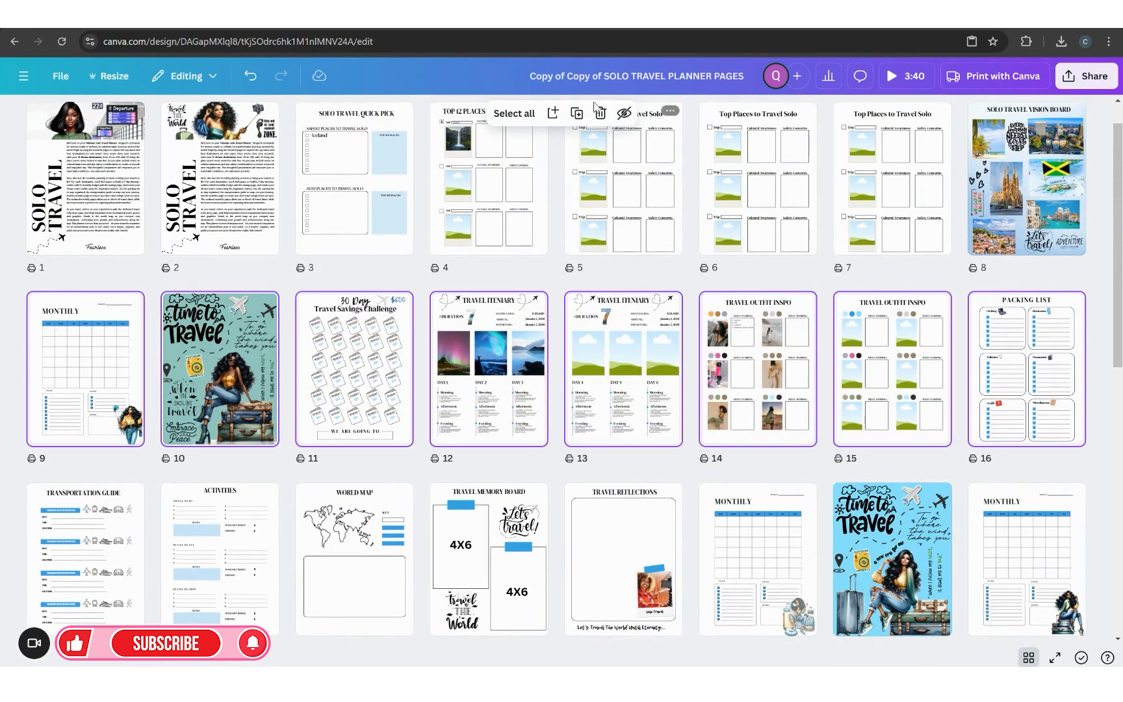
left_click(577, 122)
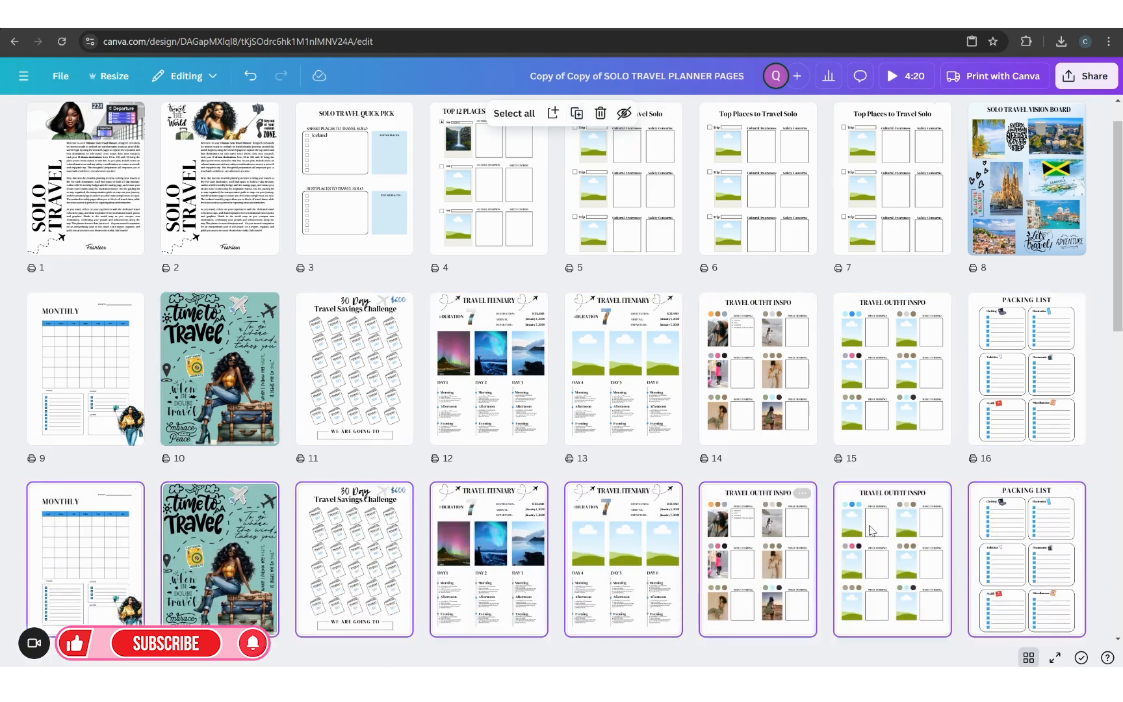
left_click(250, 78)
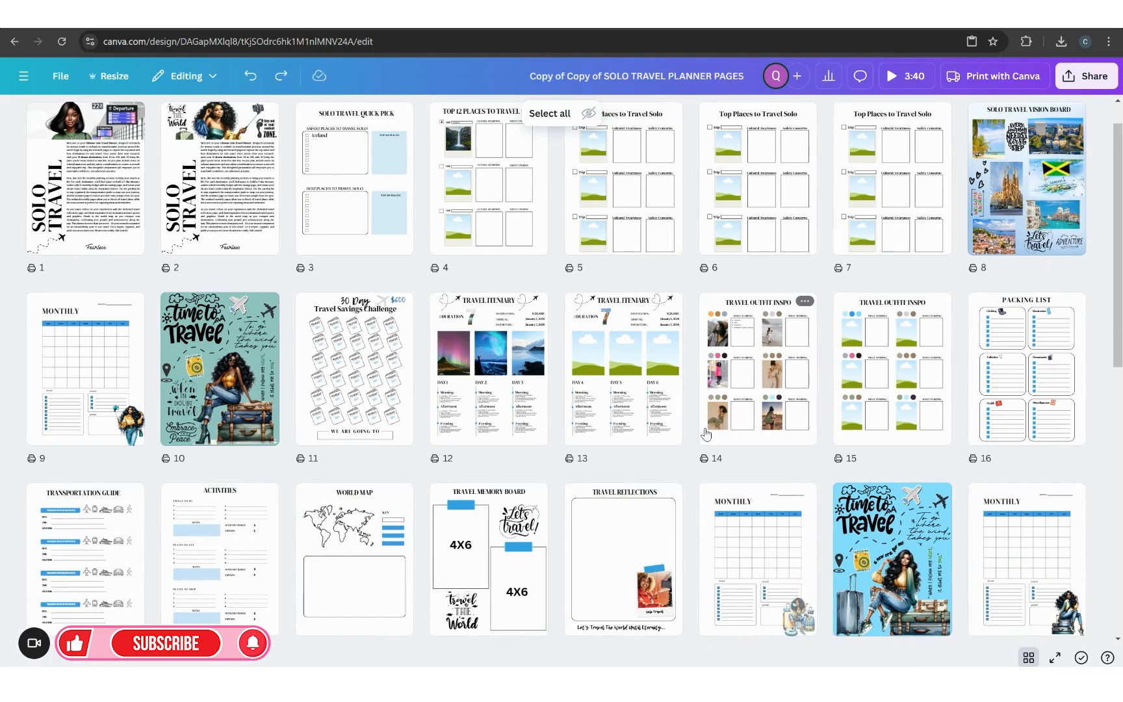
Open the download options for the planner and set the file type to PDF Standard.
scroll(307, 391, "down", 8)
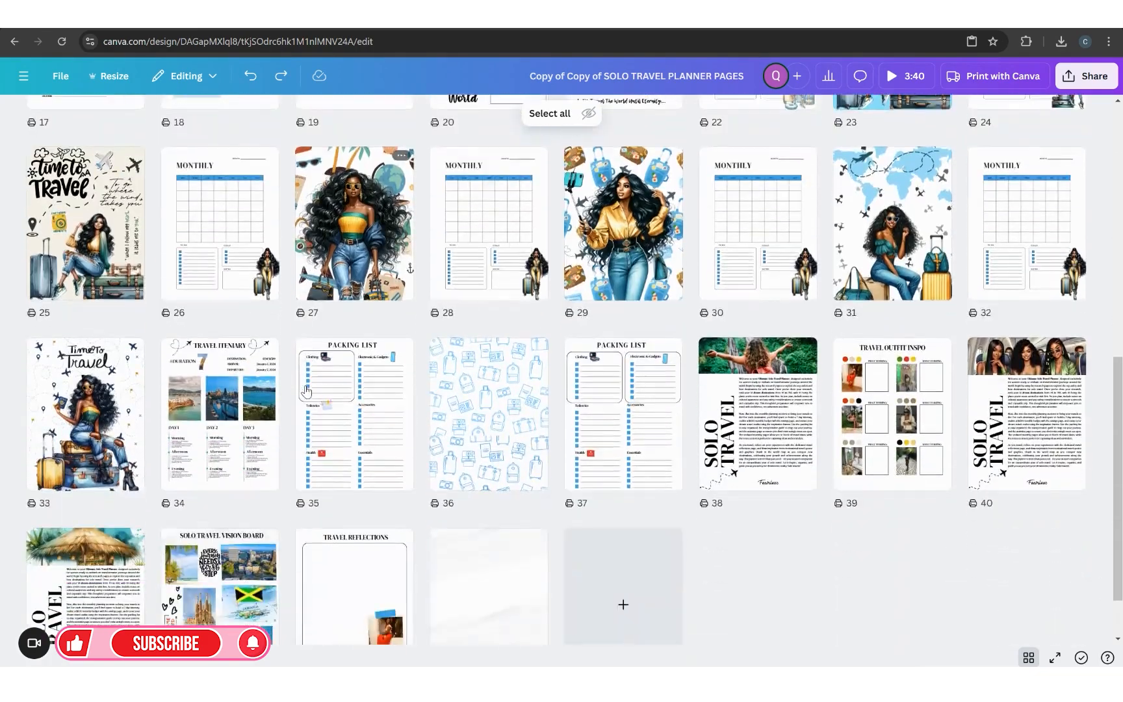
scroll(453, 384, "up", 8)
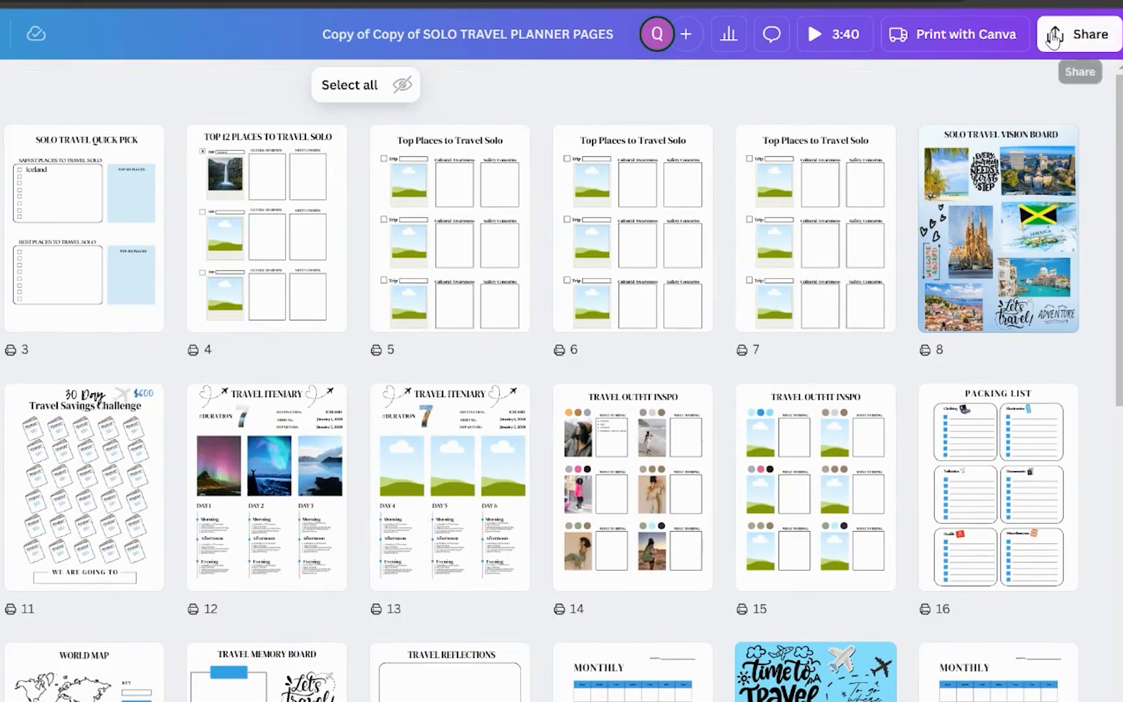
left_click(1086, 76)
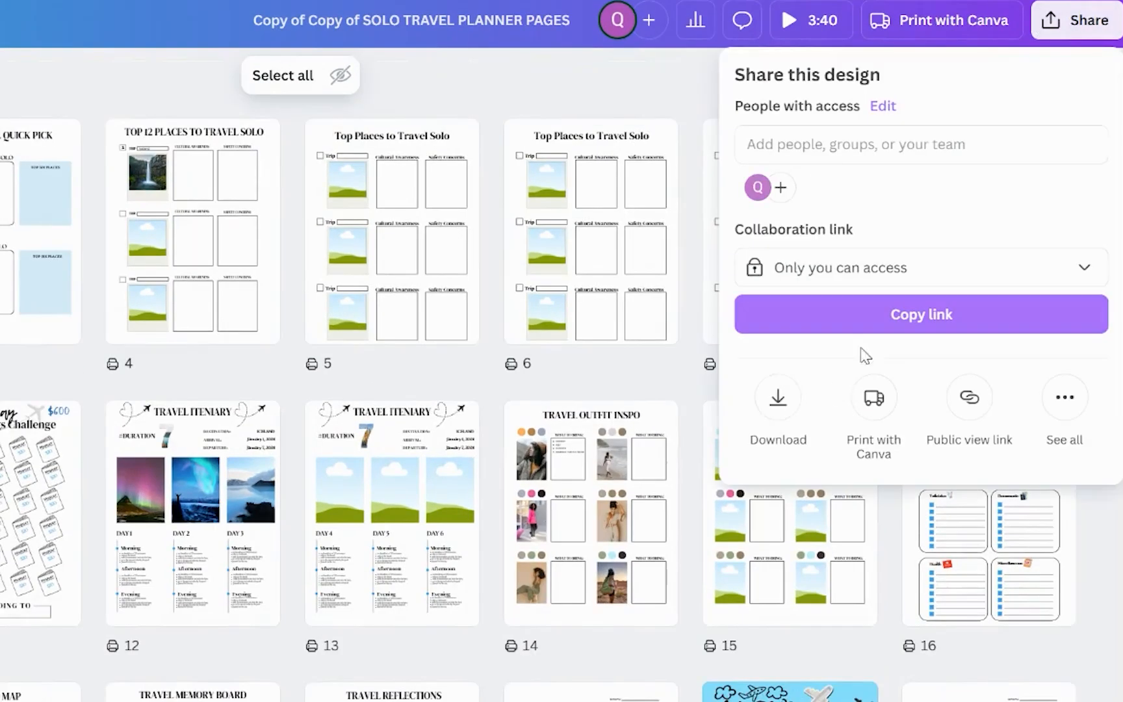
left_click(779, 409)
left_click(1040, 166)
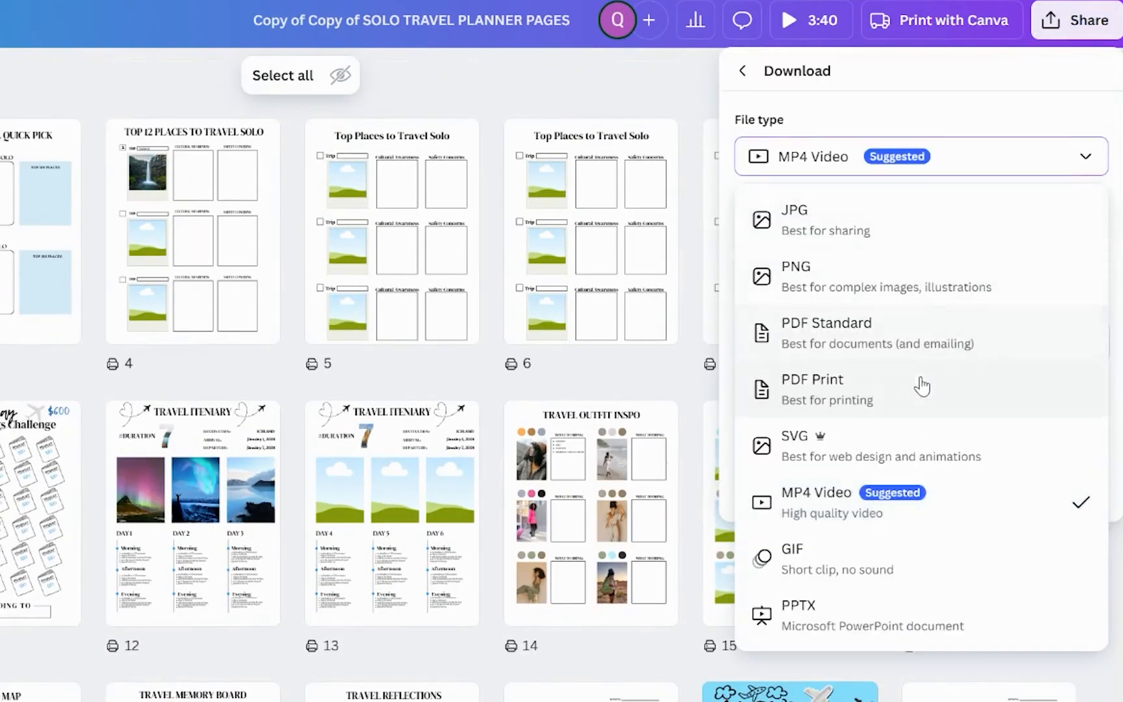
left_click(903, 341)
Limit the download to pages 2-33 and download the PDF.
left_click(871, 300)
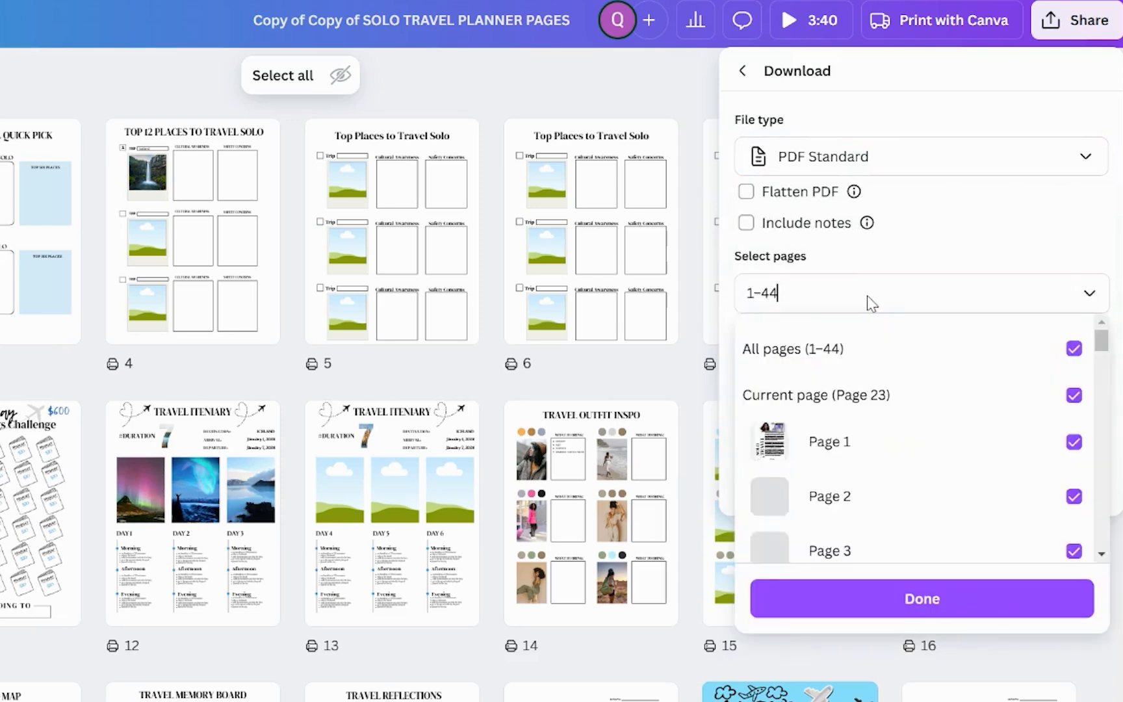
key("BackSpace")
key("BackSpace")
key("BackSpace")
key("BackSpace")
type("2")
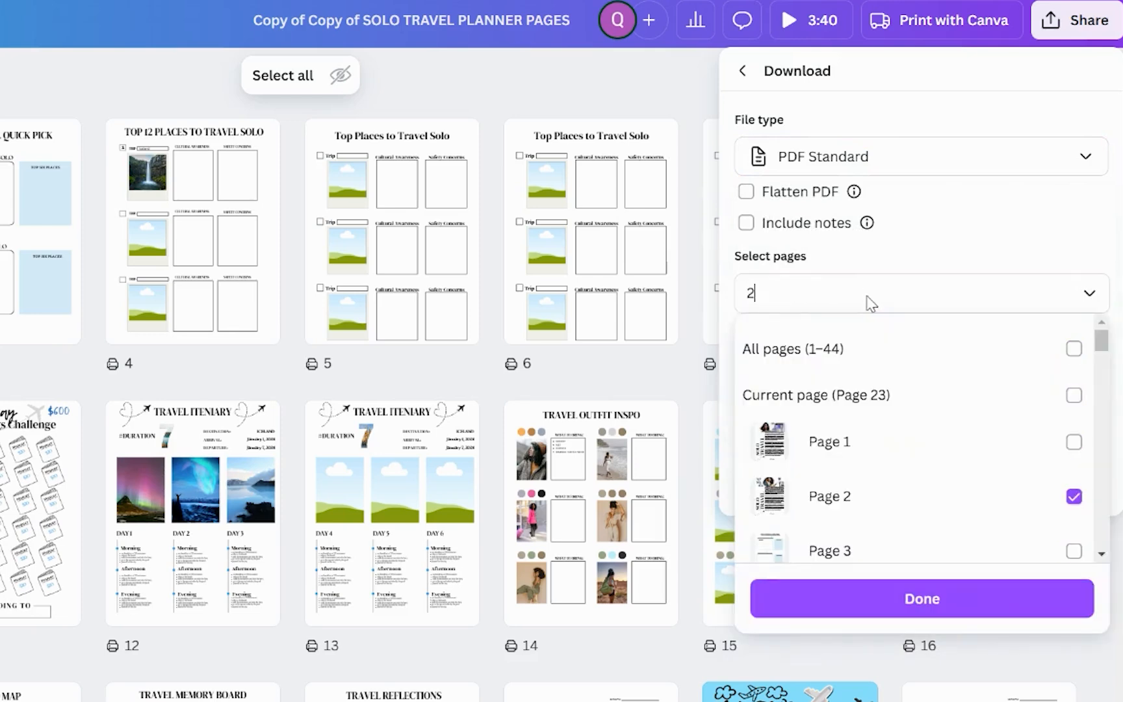
type("-33")
left_click(981, 614)
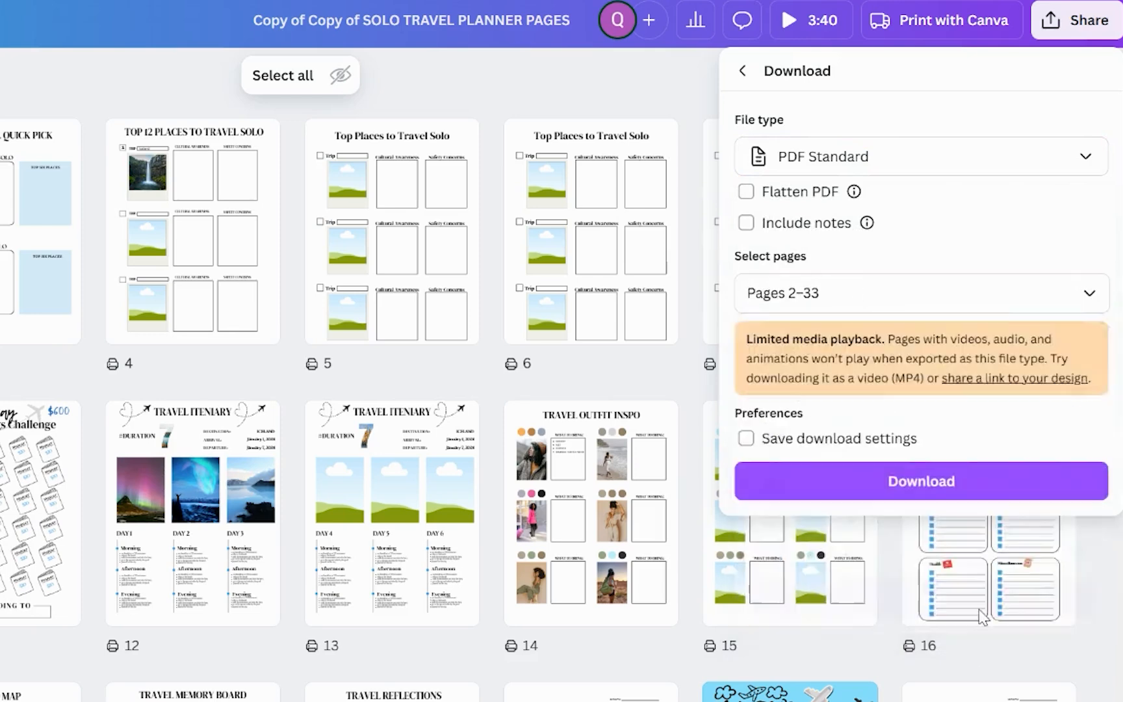
left_click(890, 495)
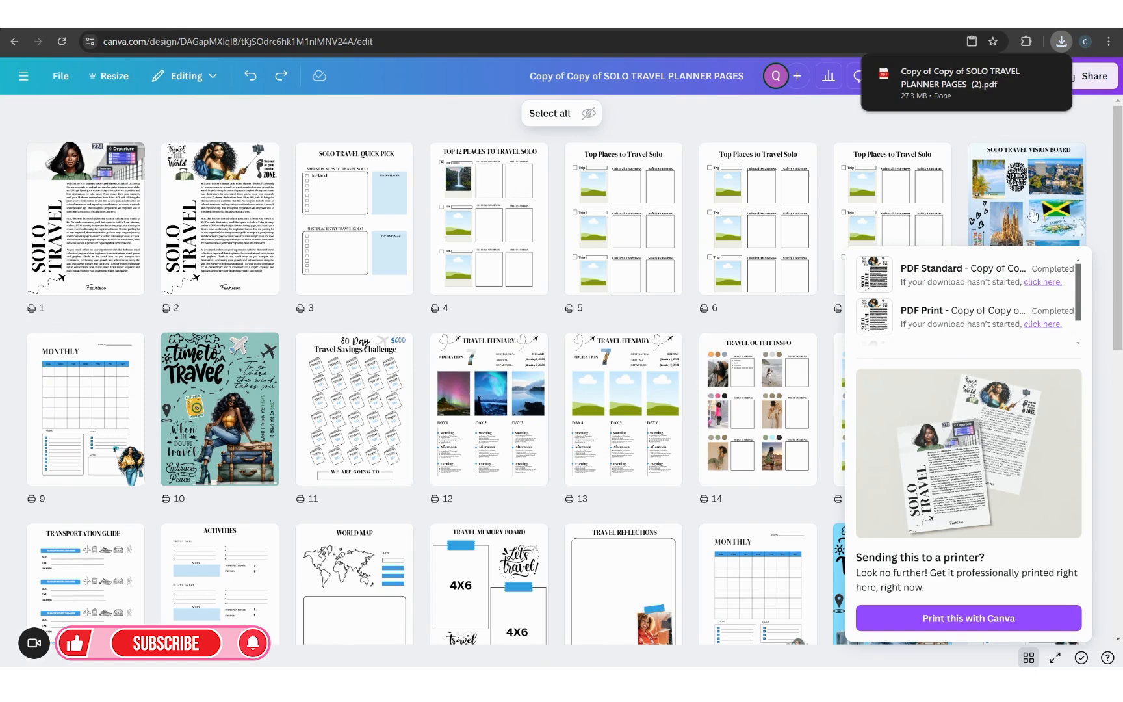
Open the downloaded planner PDF and look over the introduction, Quick Pick and Top Places pages.
left_click(992, 96)
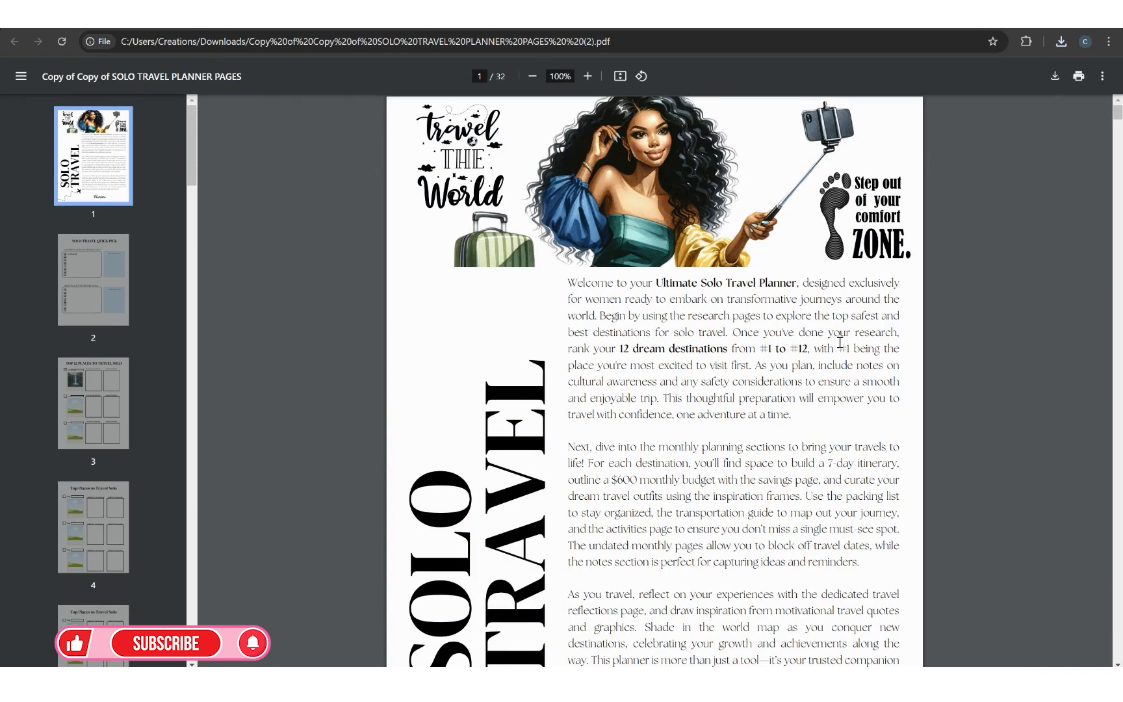
scroll(751, 369, "down", 1)
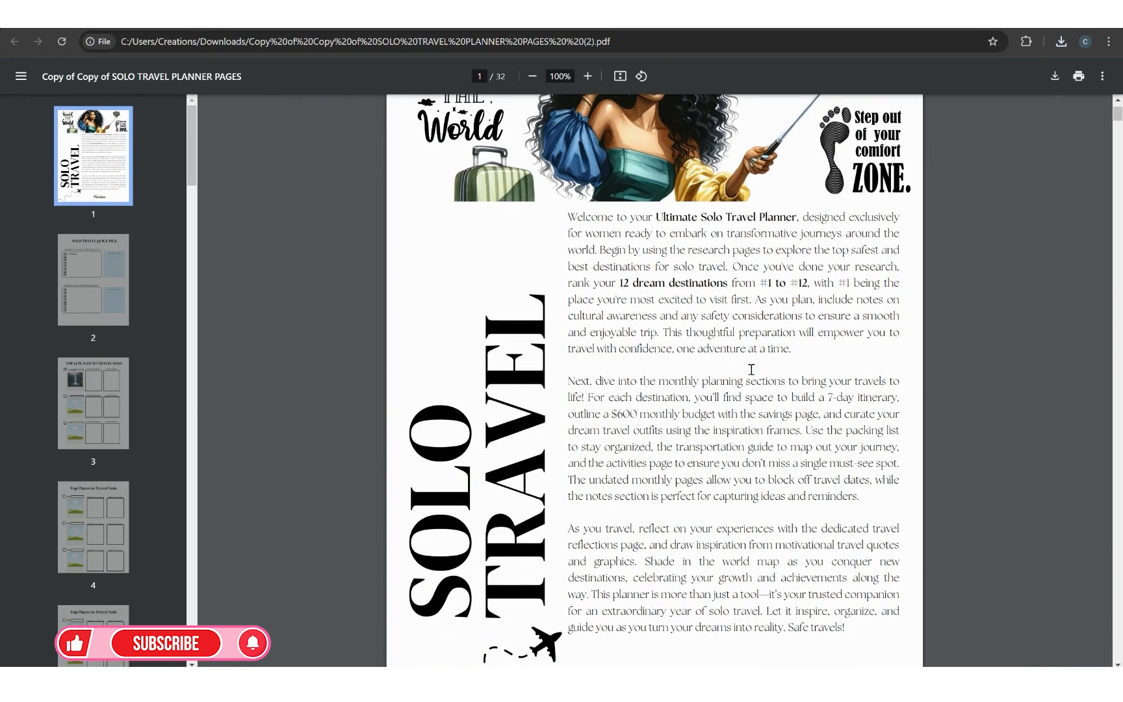
scroll(708, 288, "up", 1)
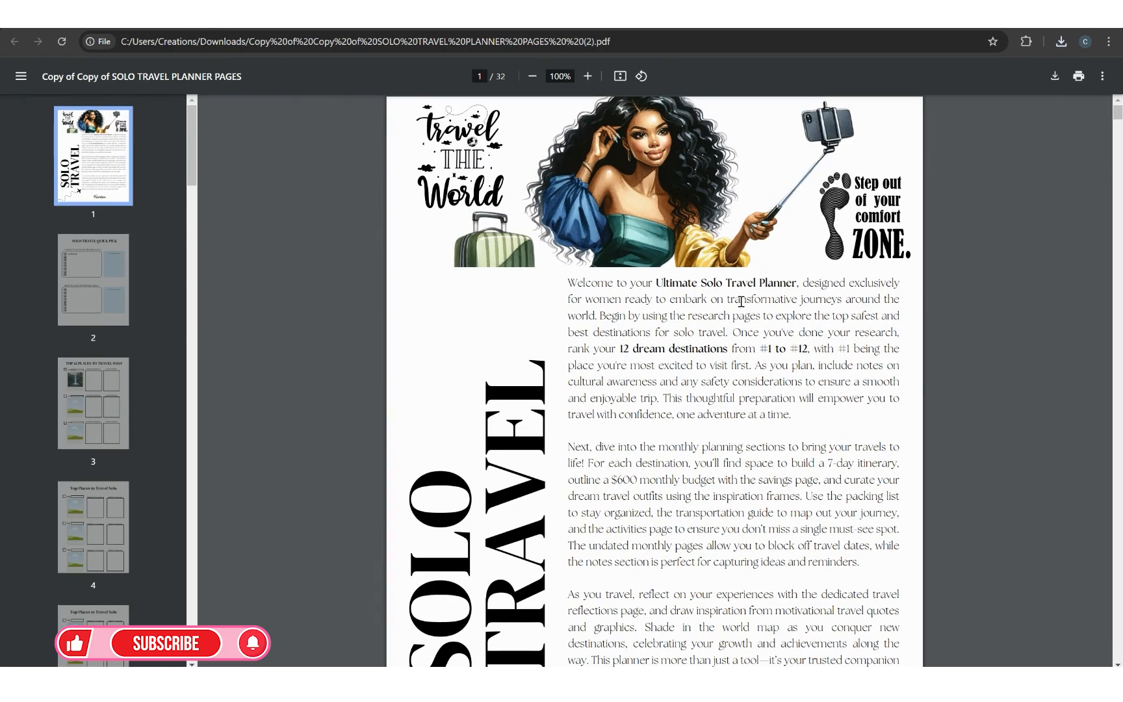
scroll(741, 301, "down", 5)
scroll(736, 346, "down", 7)
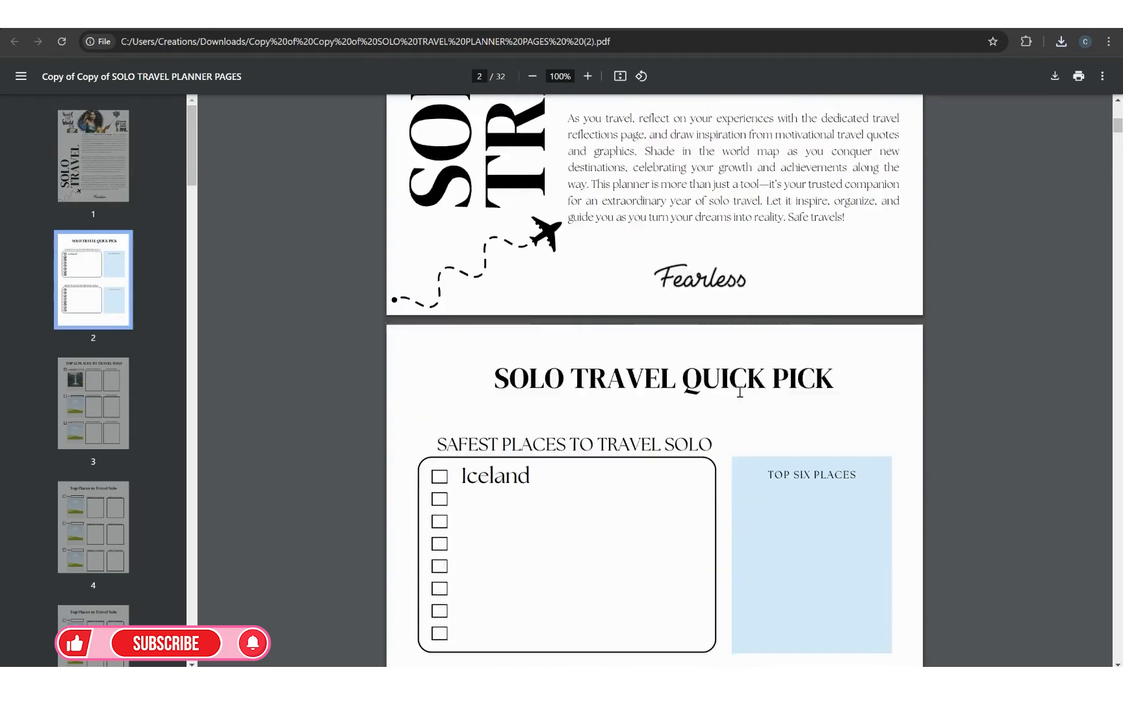
scroll(742, 396, "up", 3)
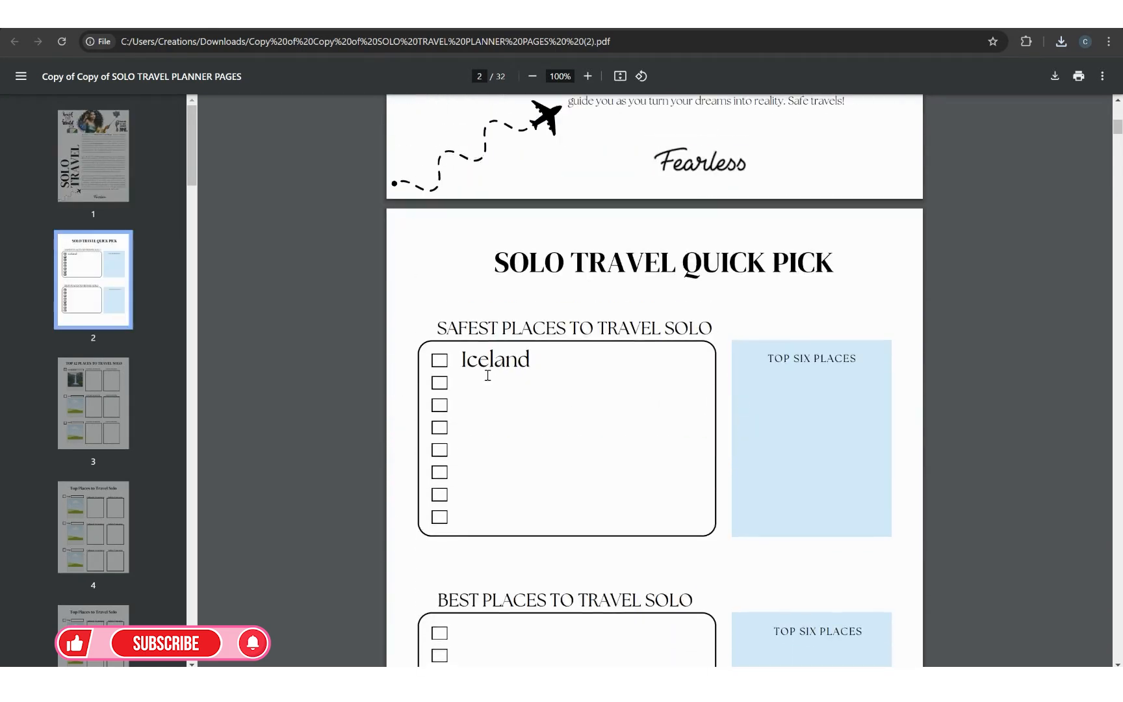
scroll(534, 451, "down", 10)
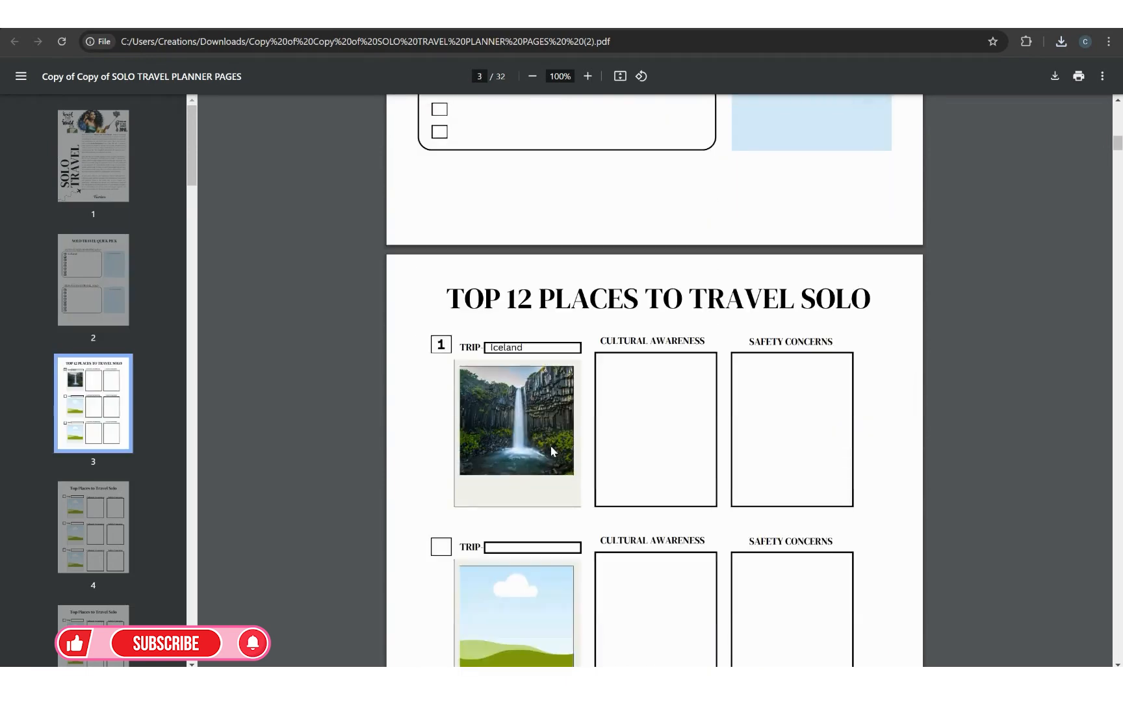
scroll(581, 391, "down", 12)
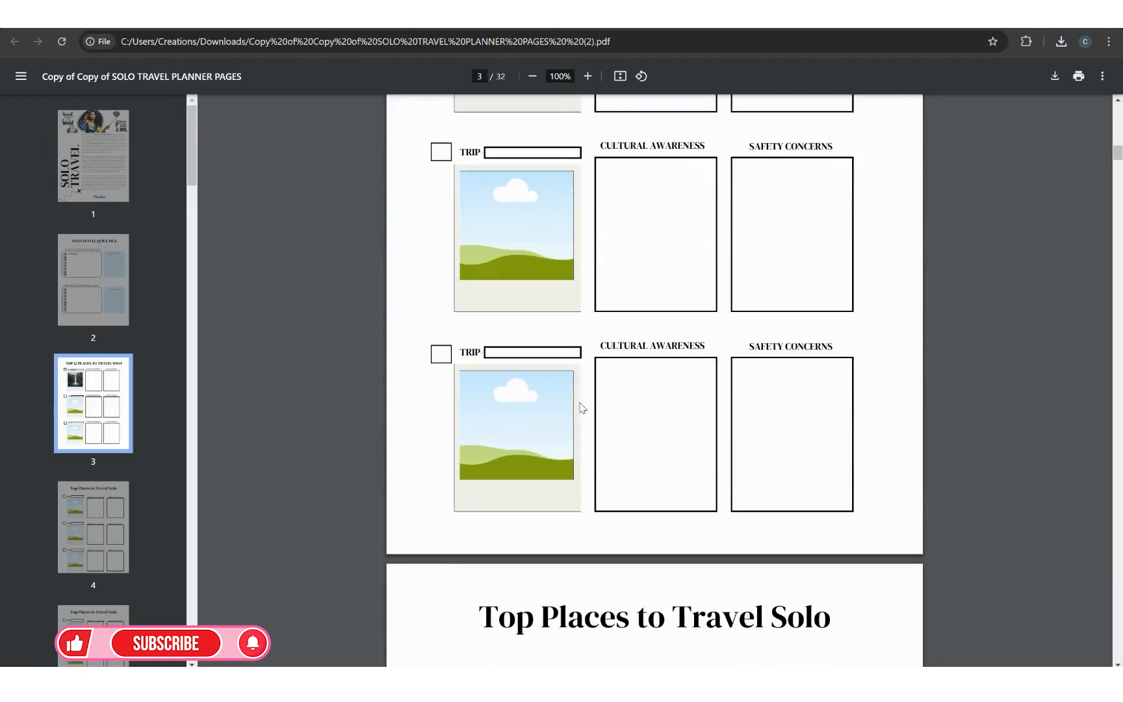
scroll(581, 407, "down", 20)
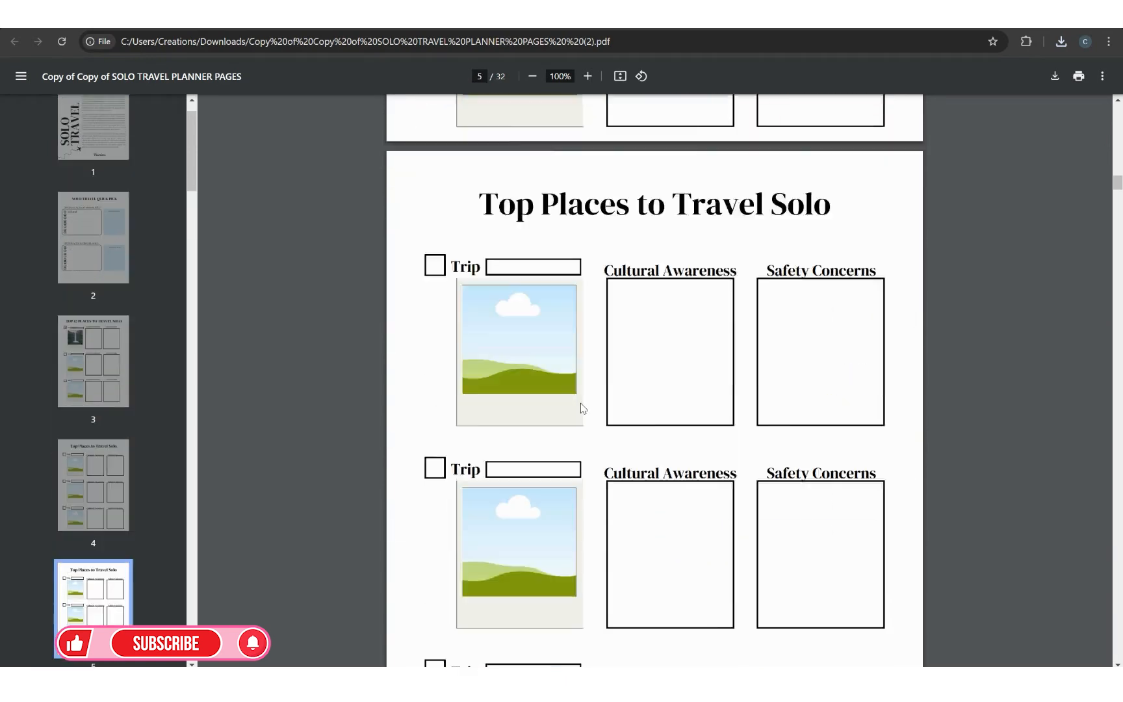
Look over the remaining Top Places to Travel Solo pages and the Solo Travel Vision Board page in the PDF.
scroll(583, 408, "down", 14)
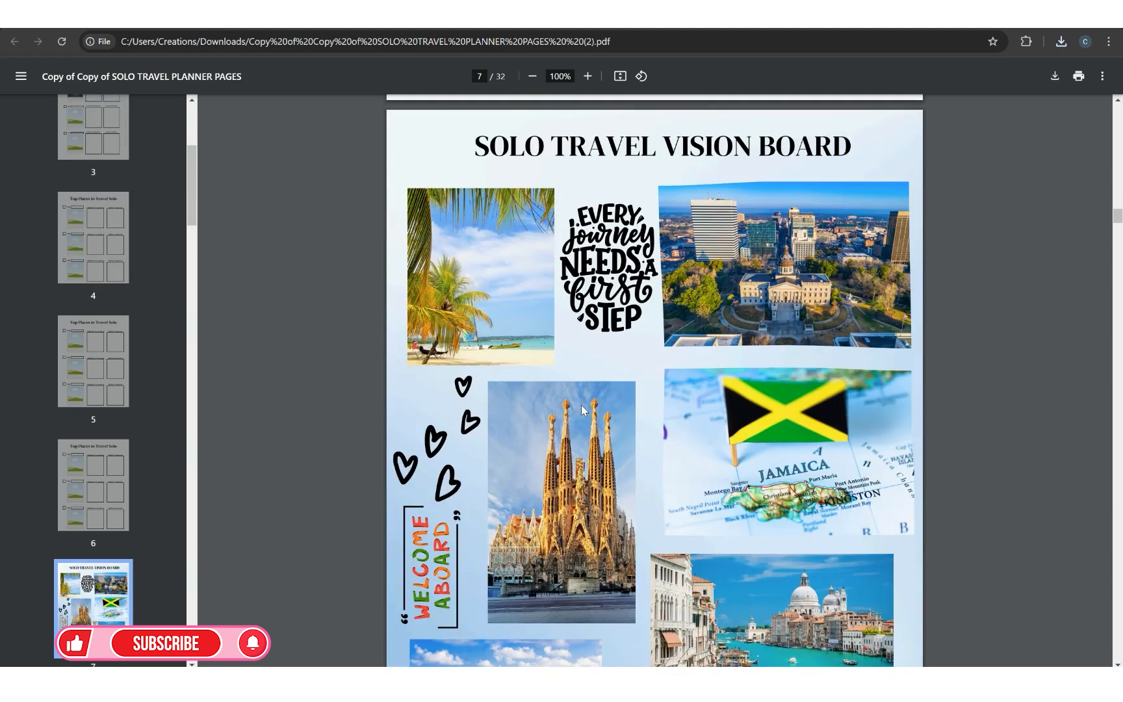
scroll(583, 410, "up", 9)
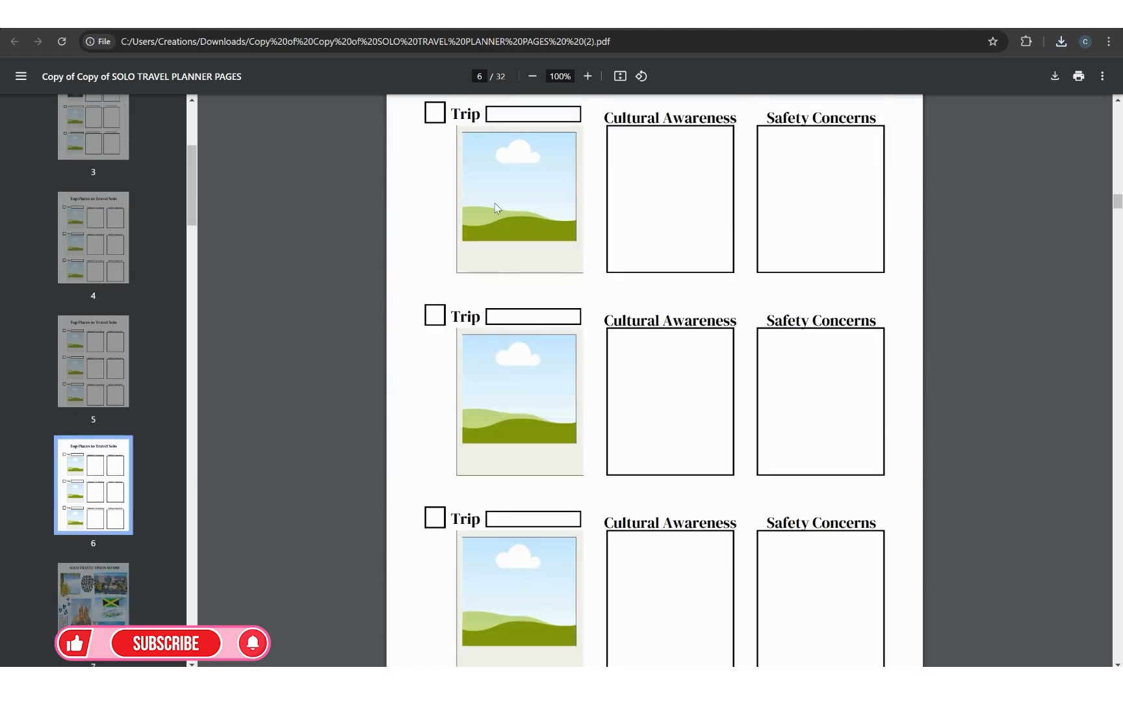
scroll(556, 530, "down", 3)
scroll(534, 339, "down", 6)
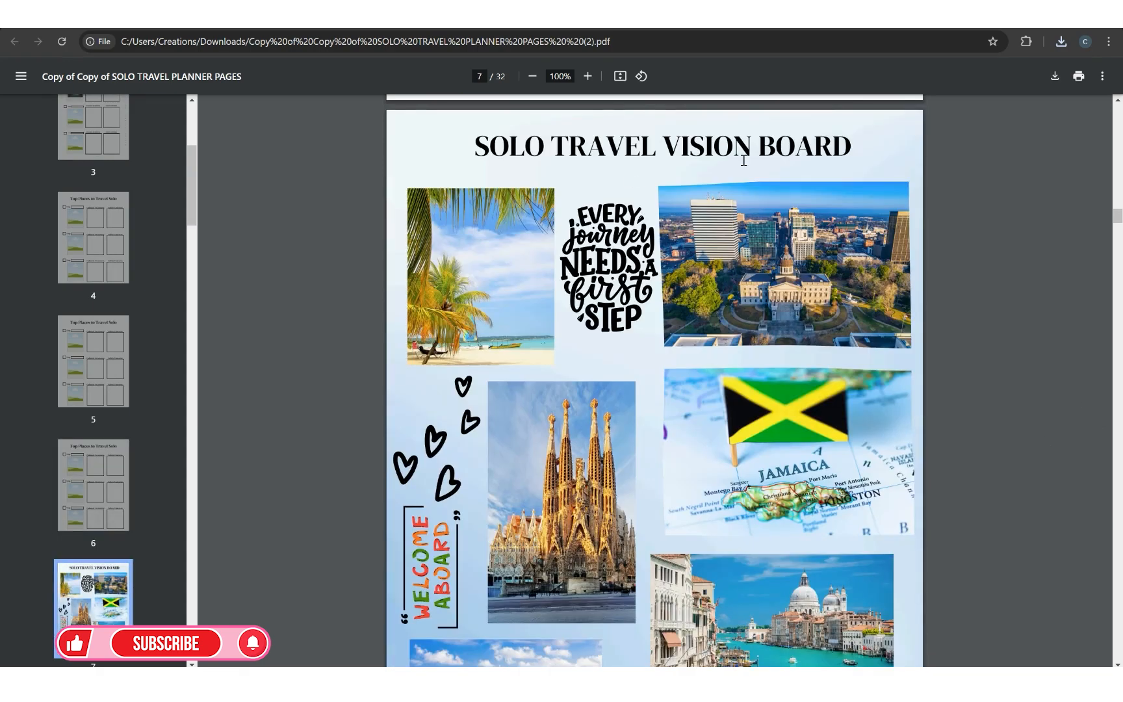
scroll(704, 267, "down", 11)
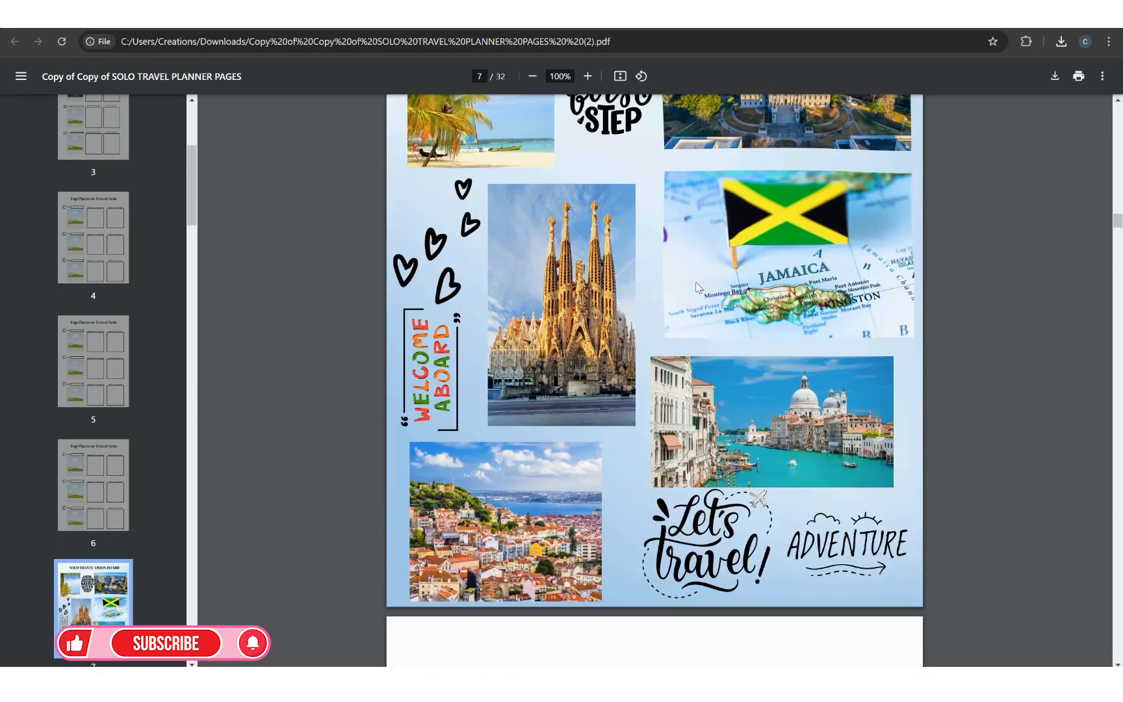
scroll(705, 301, "up", 7)
scroll(707, 301, "up", 3)
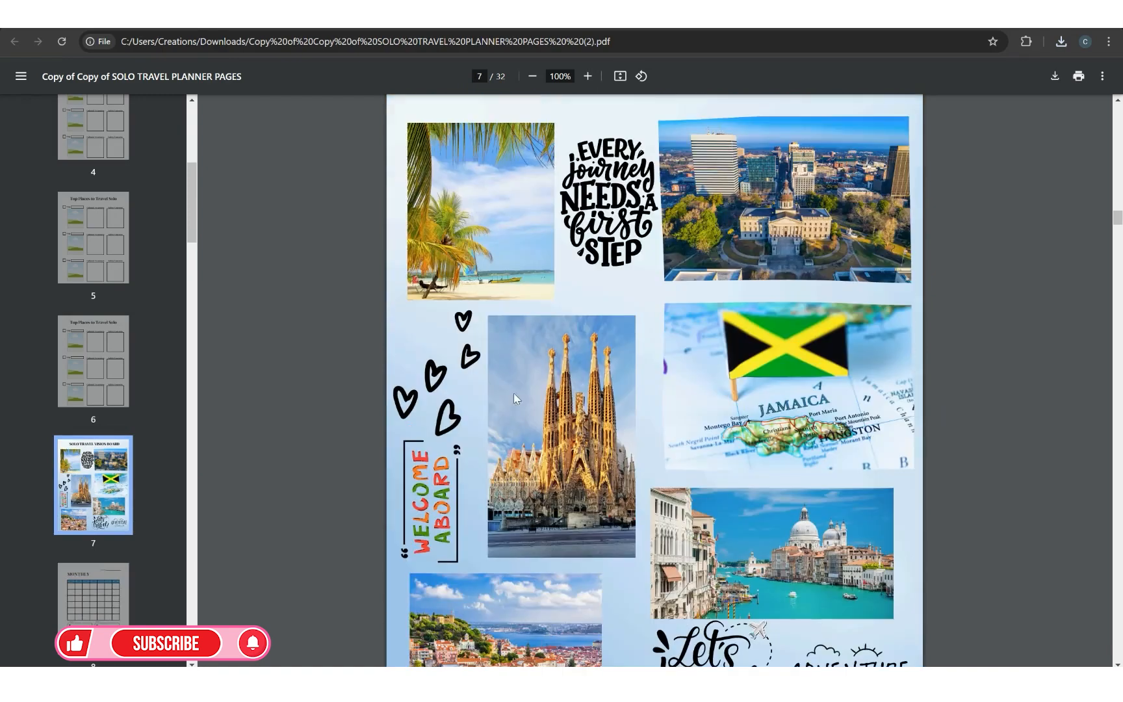
scroll(696, 208, "down", 4)
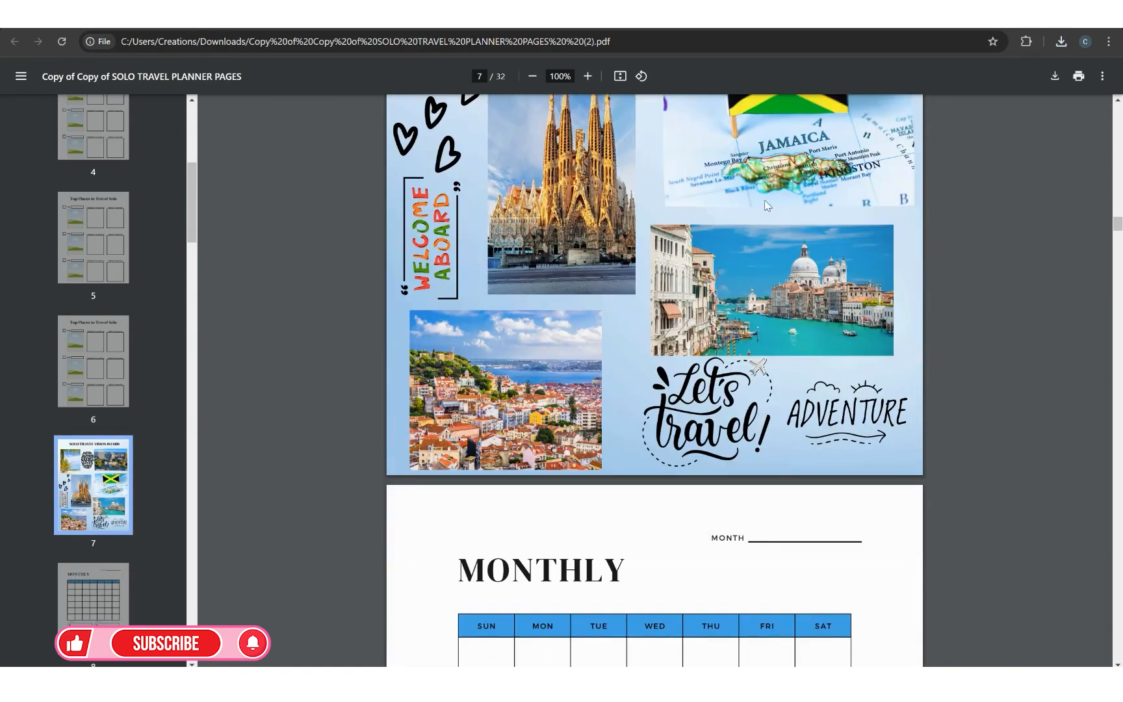
Review the monthly calendar, Time to Travel, 30 Day Travel Savings Challenge and travel itinerary pages.
scroll(720, 477, "down", 7)
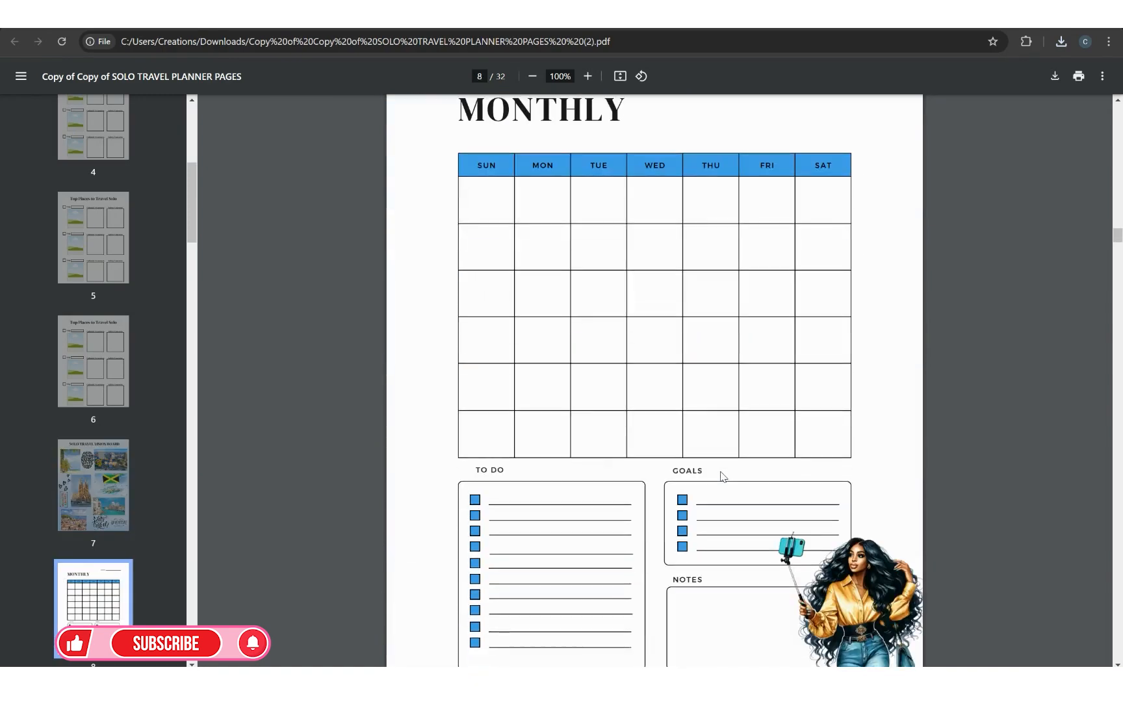
scroll(723, 431, "down", 5)
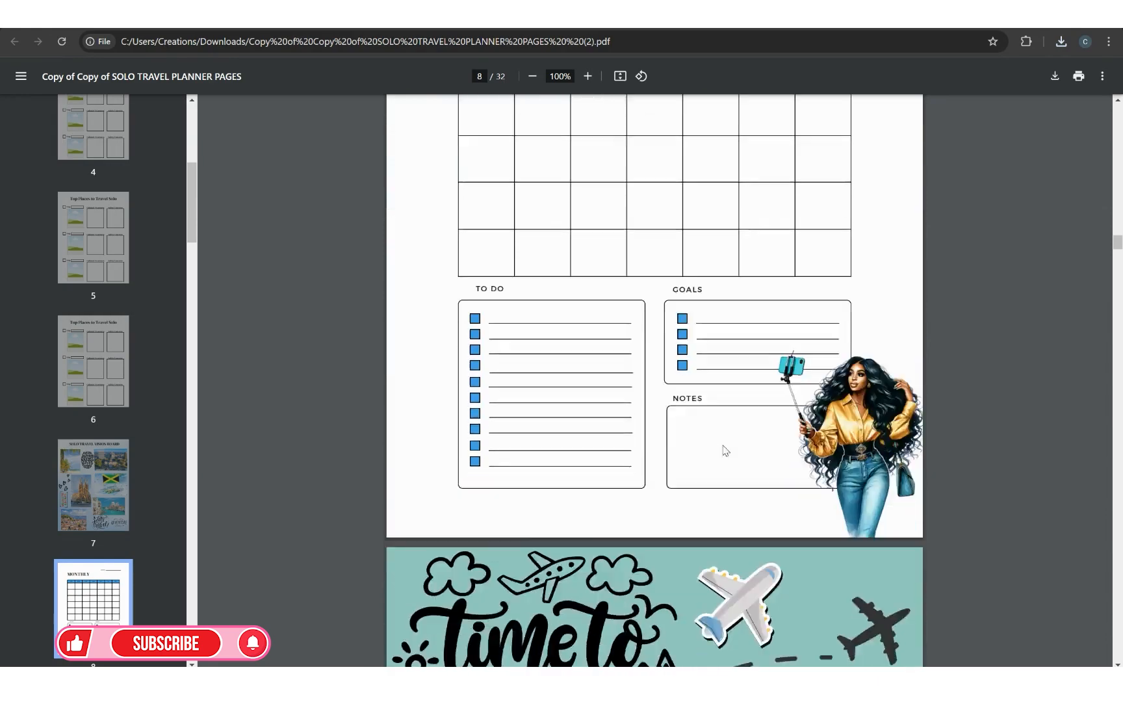
scroll(778, 419, "down", 15)
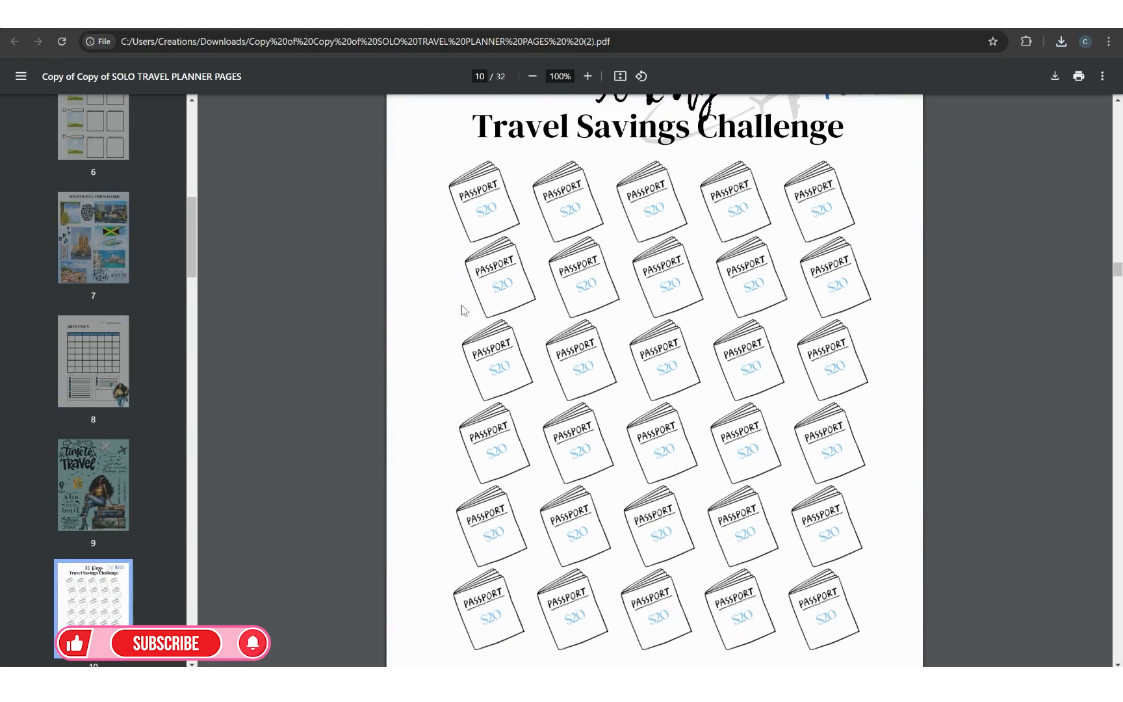
scroll(531, 255, "up", 1)
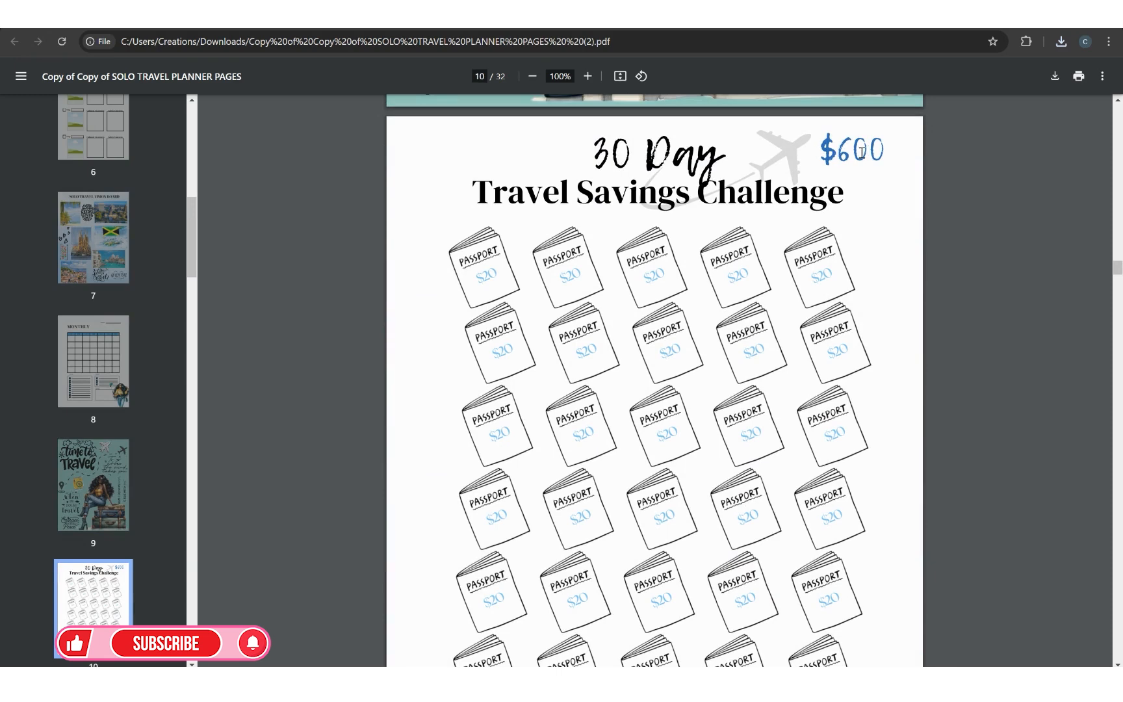
scroll(875, 361, "down", 10)
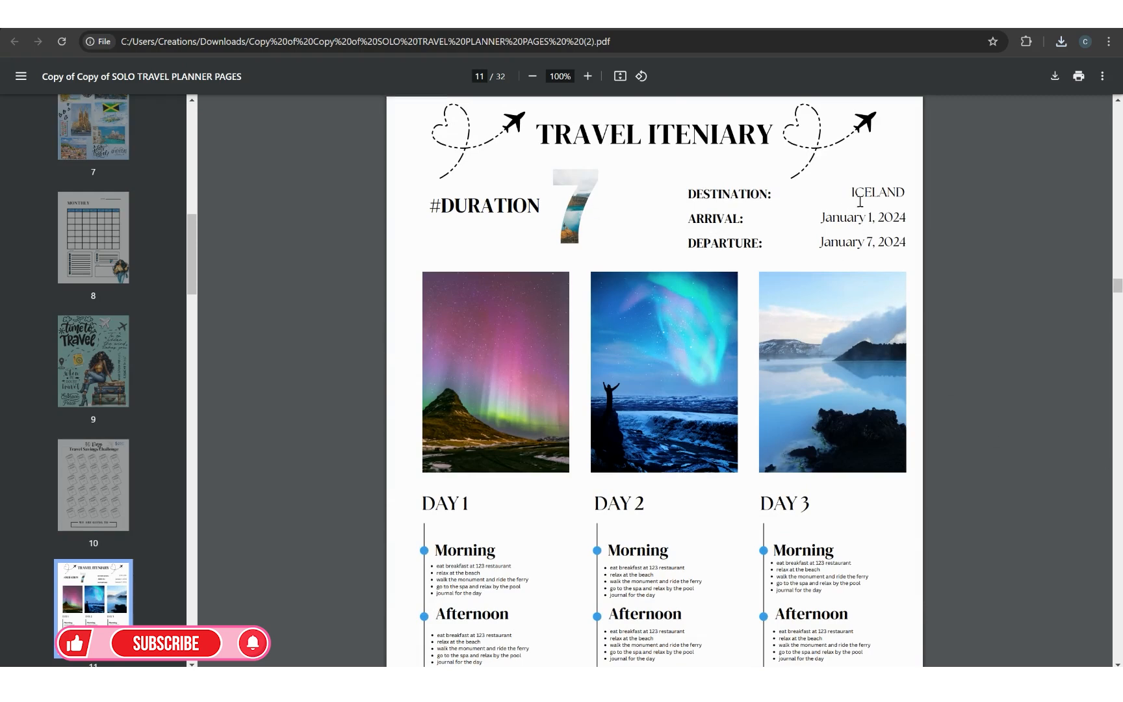
scroll(843, 352, "down", 15)
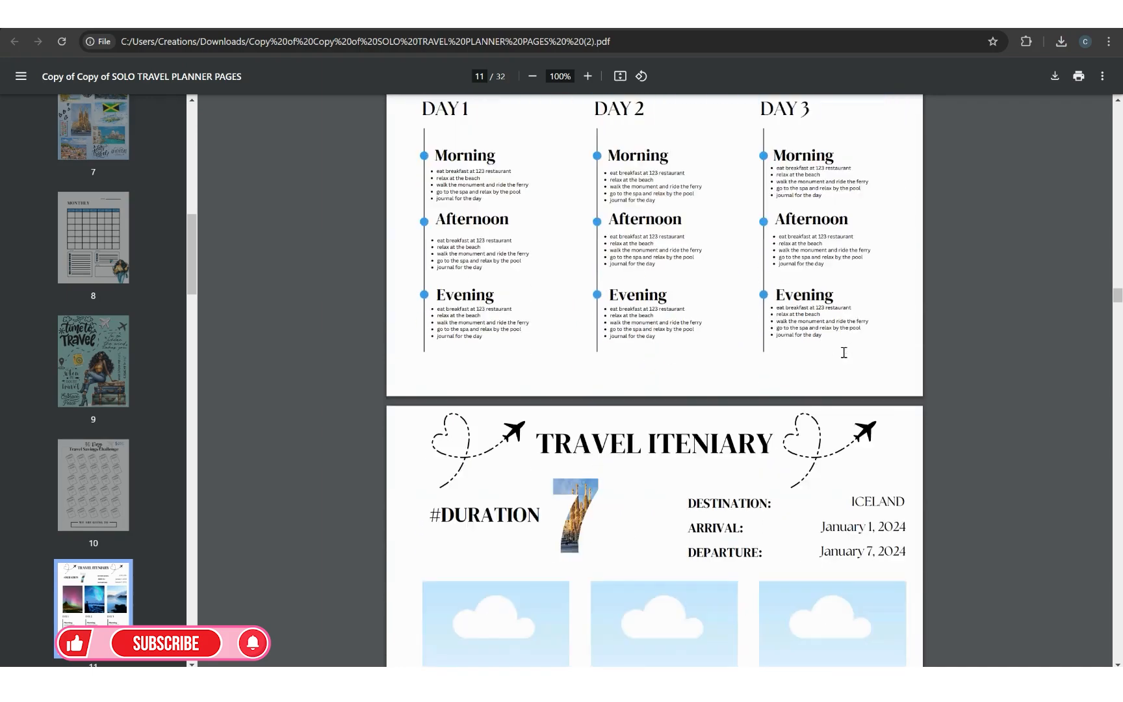
scroll(843, 356, "up", 4)
scroll(843, 358, "down", 11)
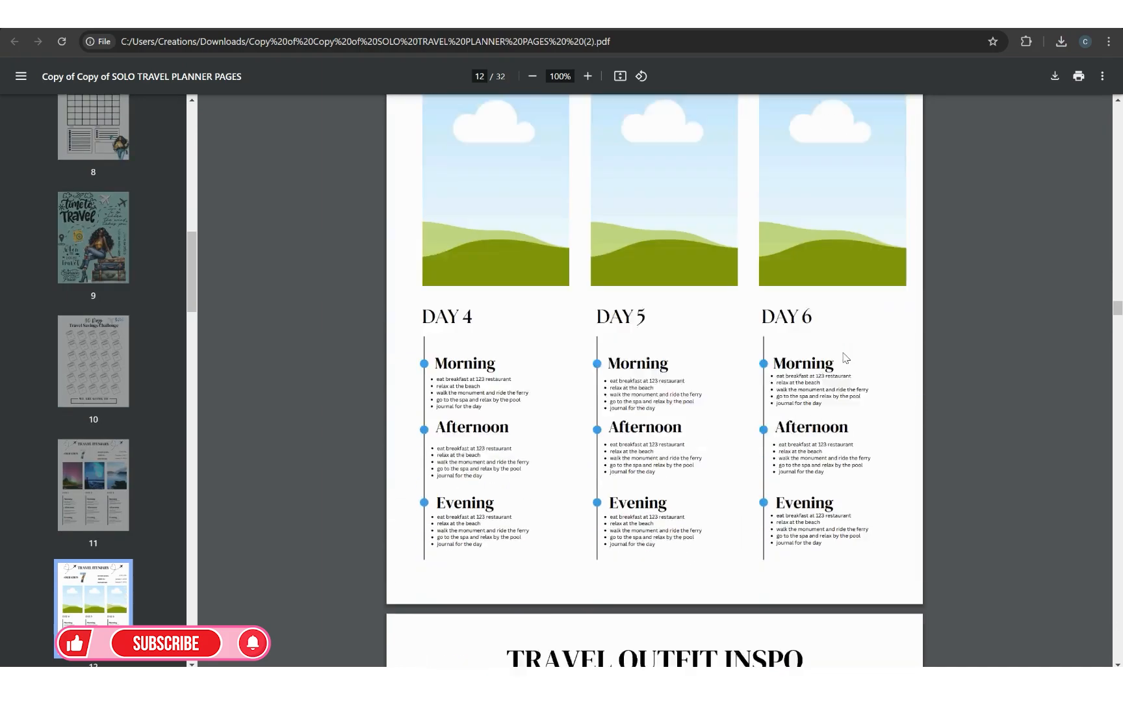
scroll(870, 324, "up", 3)
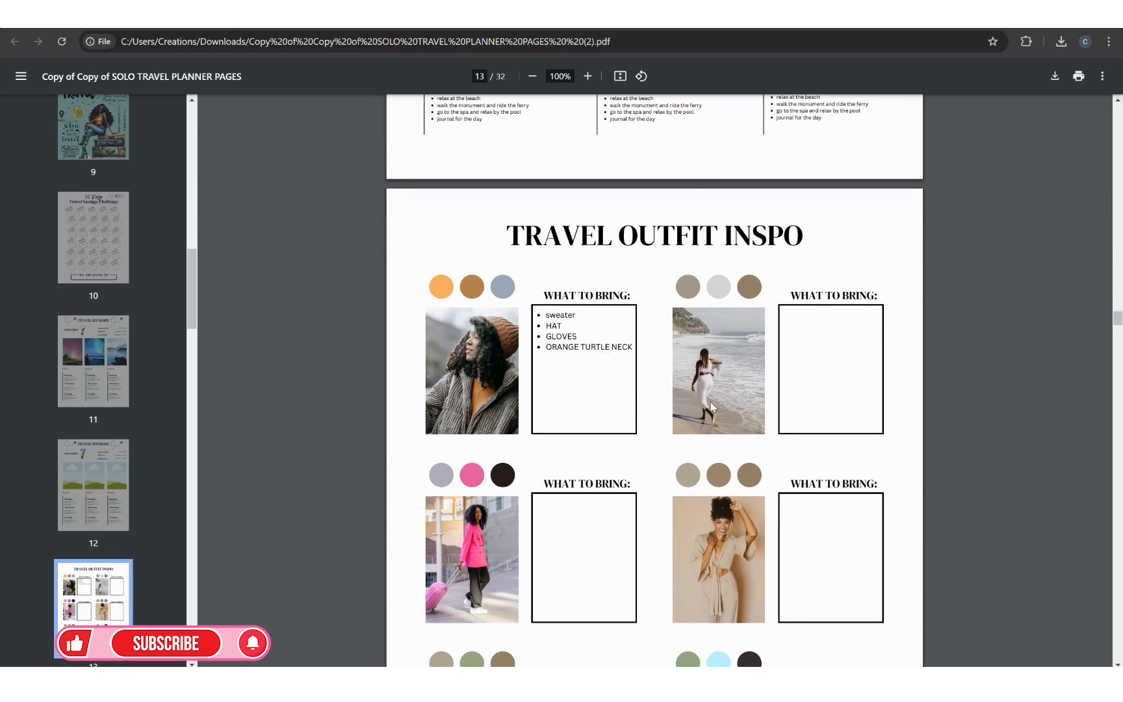
Examine the planner pages from Travel Outfit Inspo through the packing list, transportation guide, activities, world map and memory board to Travel Reflections.
scroll(647, 483, "down", 2)
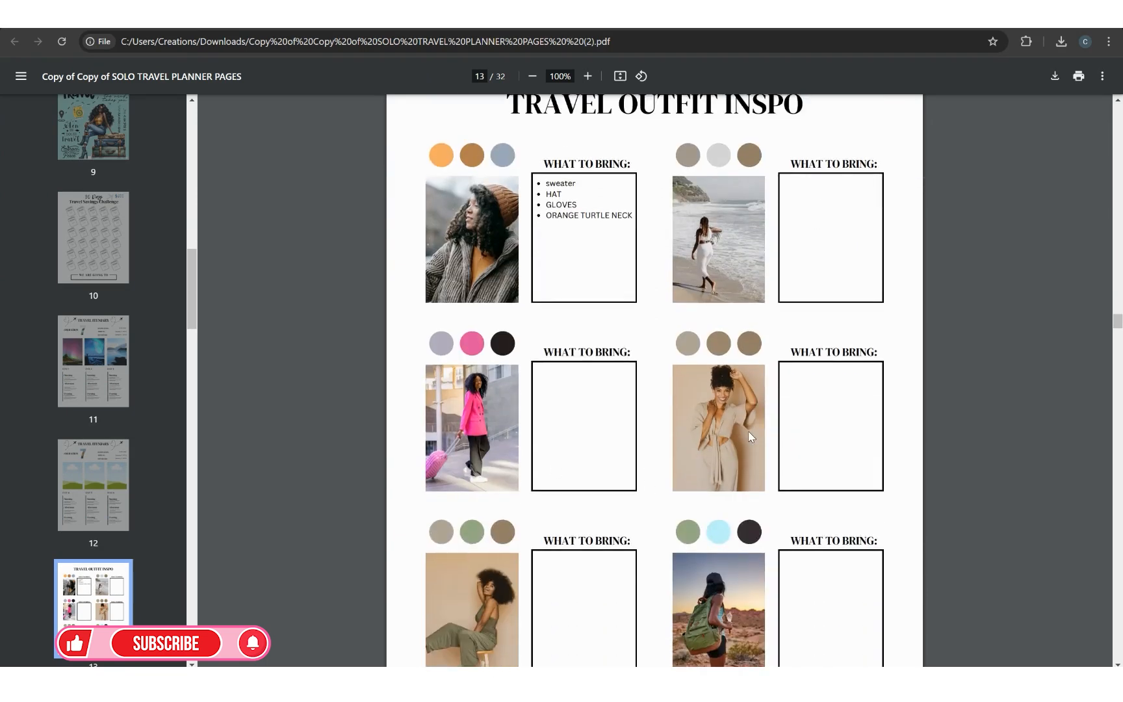
scroll(748, 431, "up", 2)
scroll(749, 438, "down", 15)
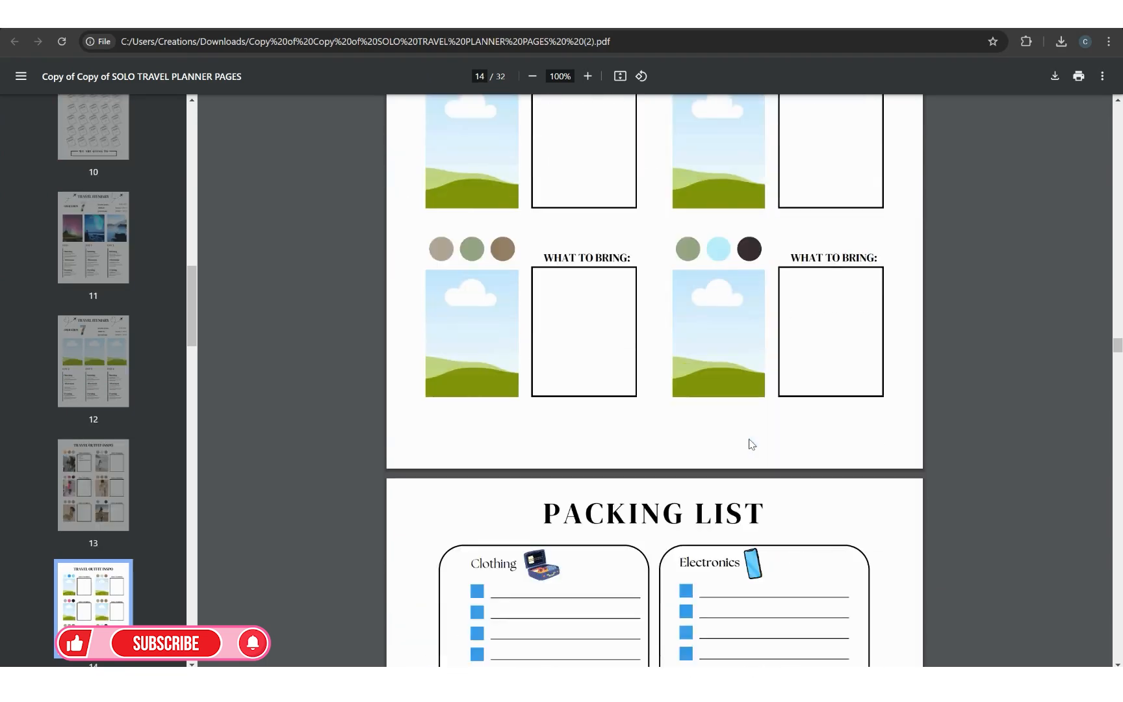
scroll(750, 441, "up", 4)
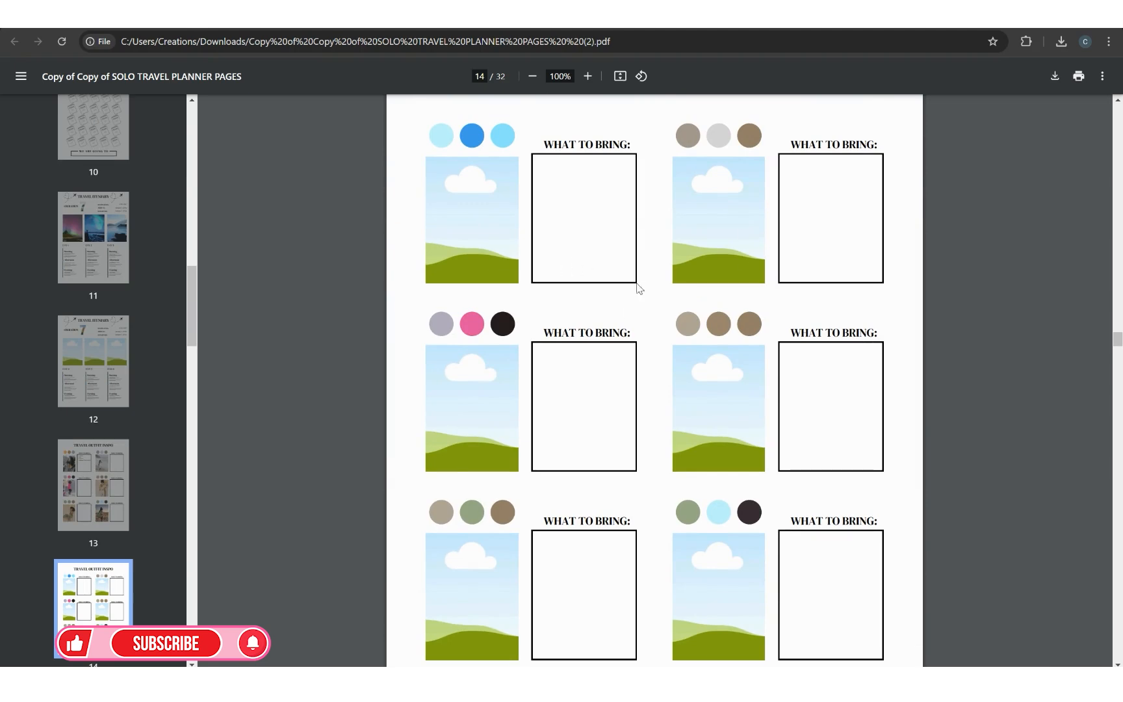
scroll(639, 288, "down", 19)
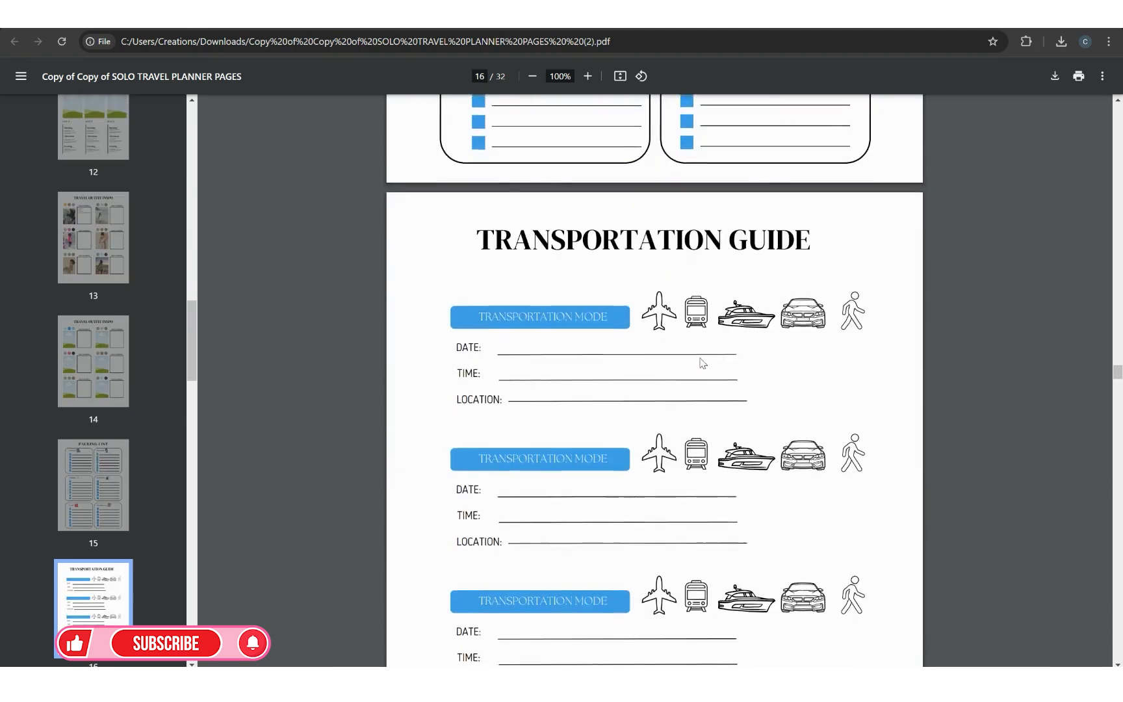
scroll(703, 364, "down", 18)
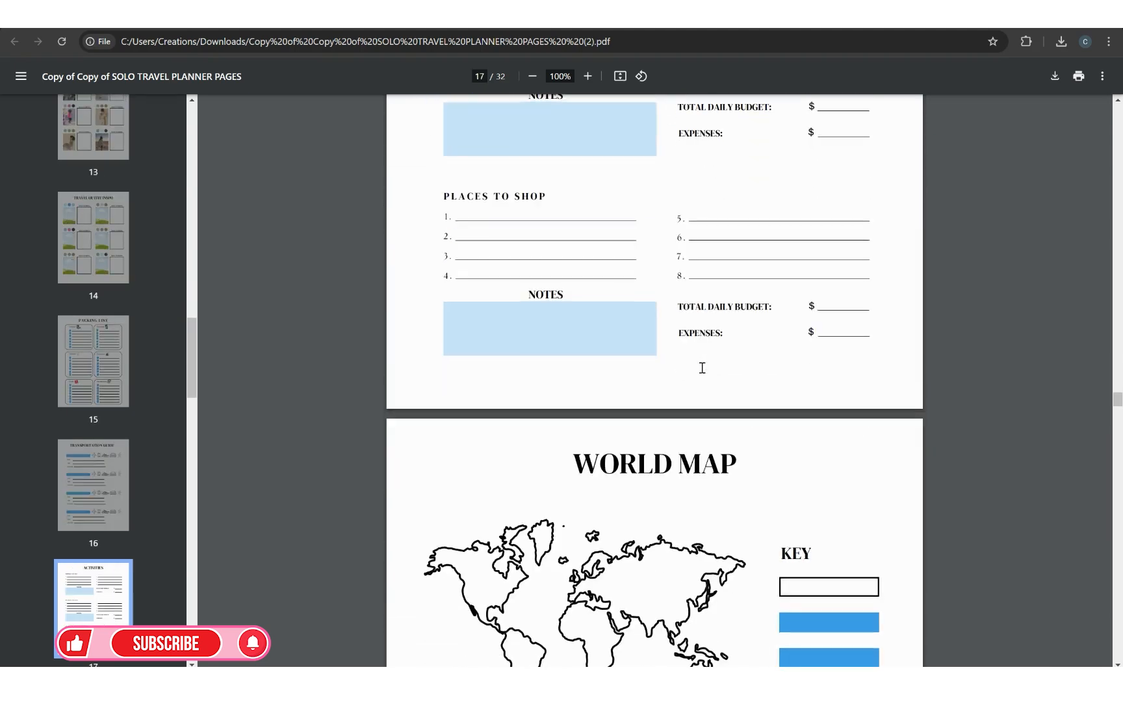
scroll(702, 368, "down", 16)
scroll(702, 381, "up", 2)
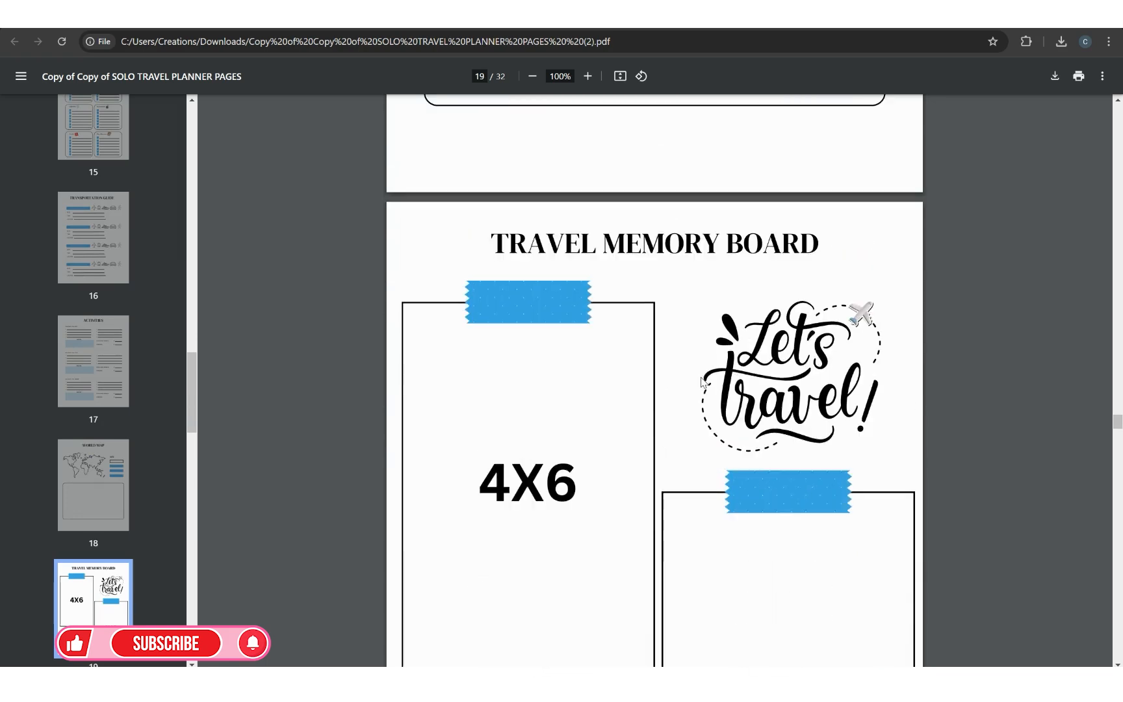
scroll(702, 384, "down", 15)
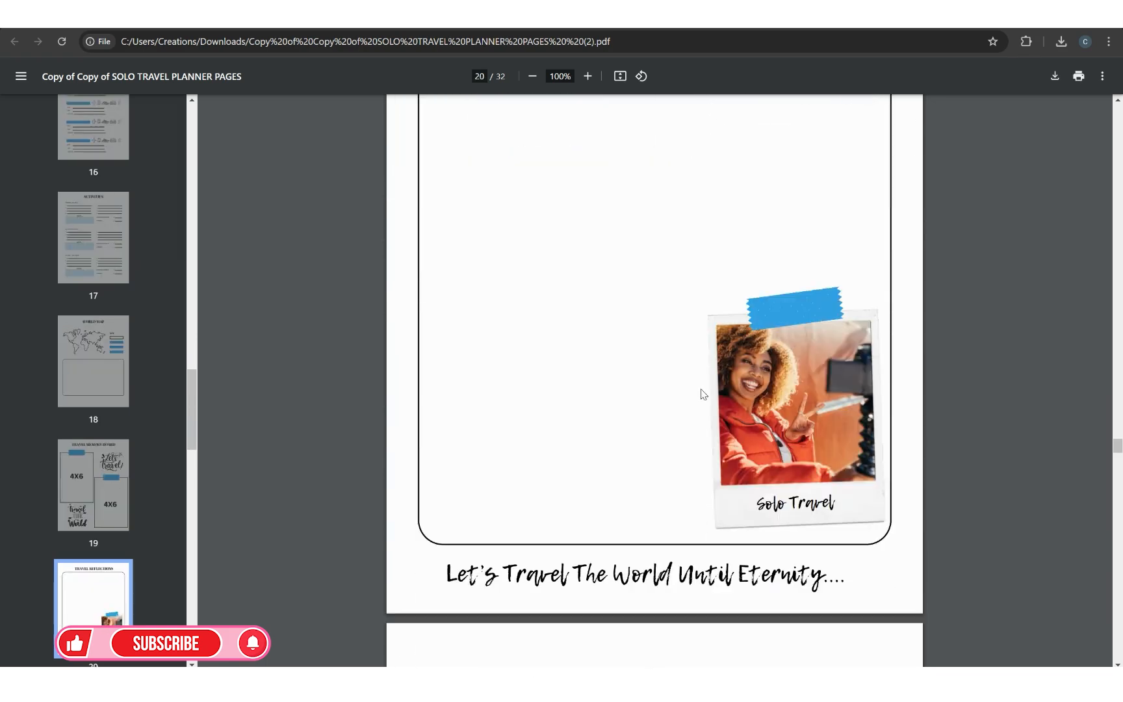
scroll(626, 271, "up", 4)
scroll(817, 353, "down", 5)
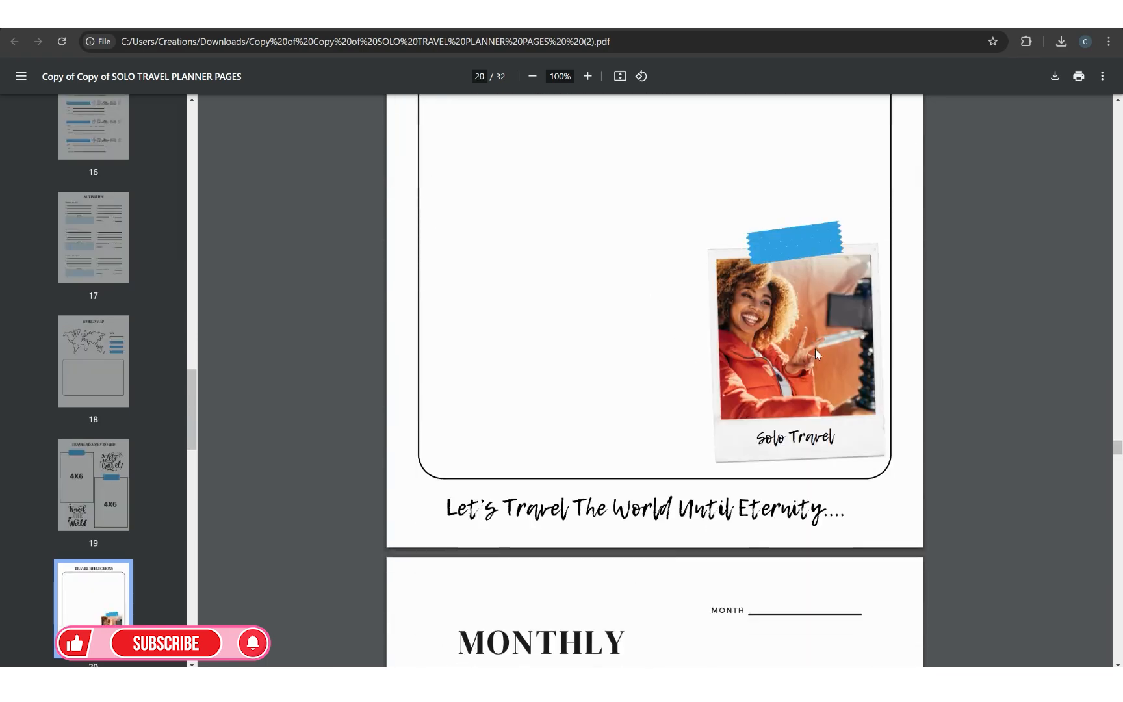
Check the alternating monthly calendar and illustrated travel pages from page 21 through the last page.
scroll(827, 348, "down", 18)
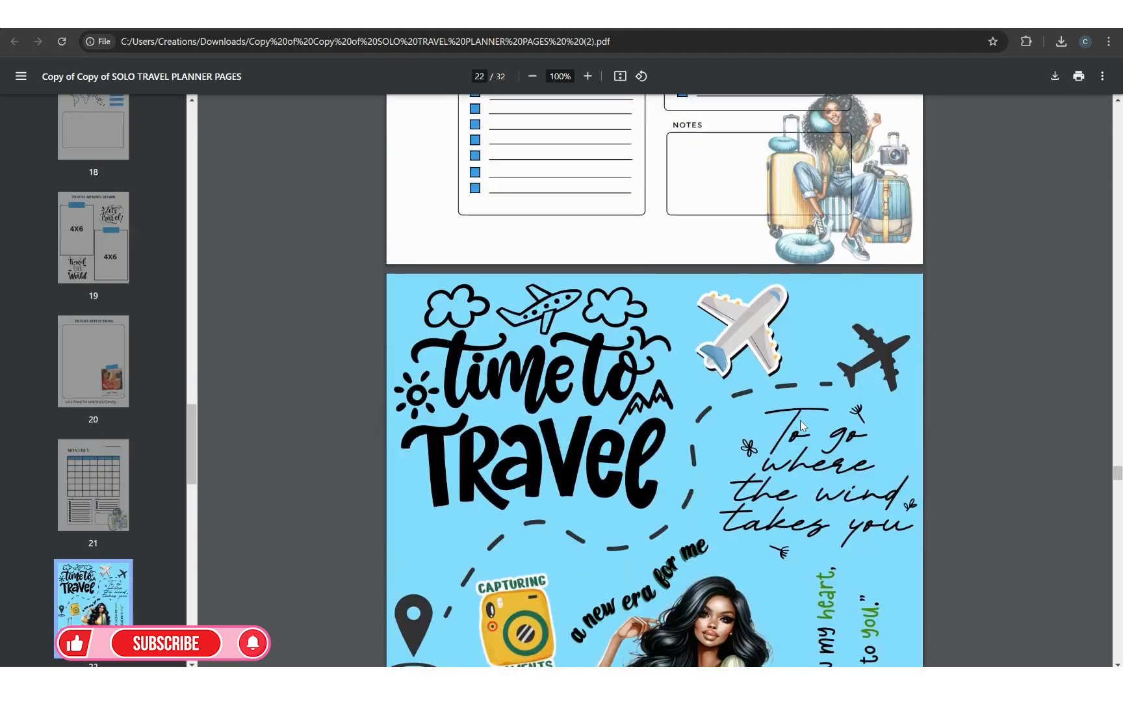
scroll(801, 422, "down", 20)
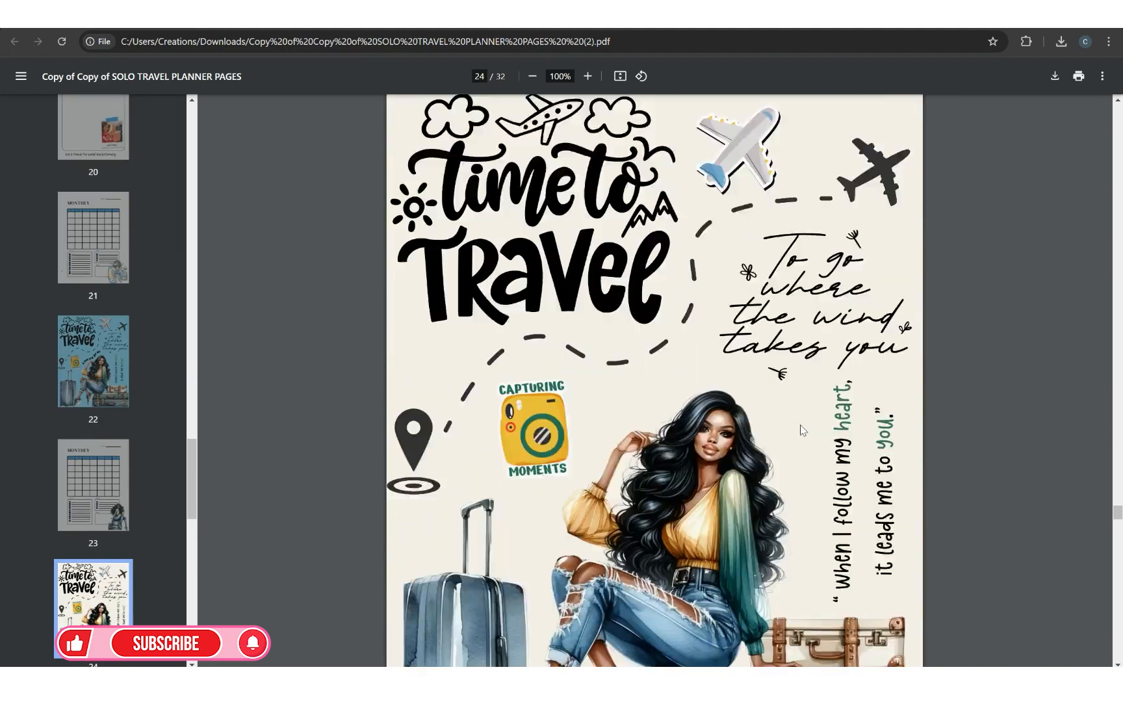
scroll(800, 431, "down", 14)
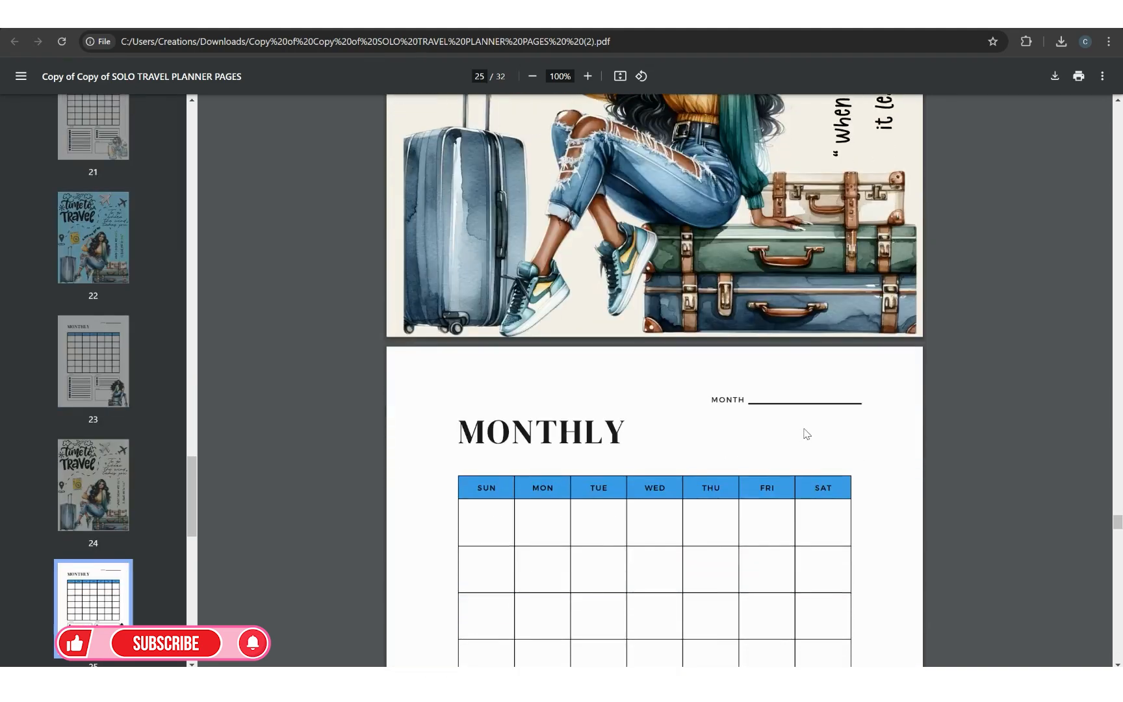
scroll(812, 444, "down", 16)
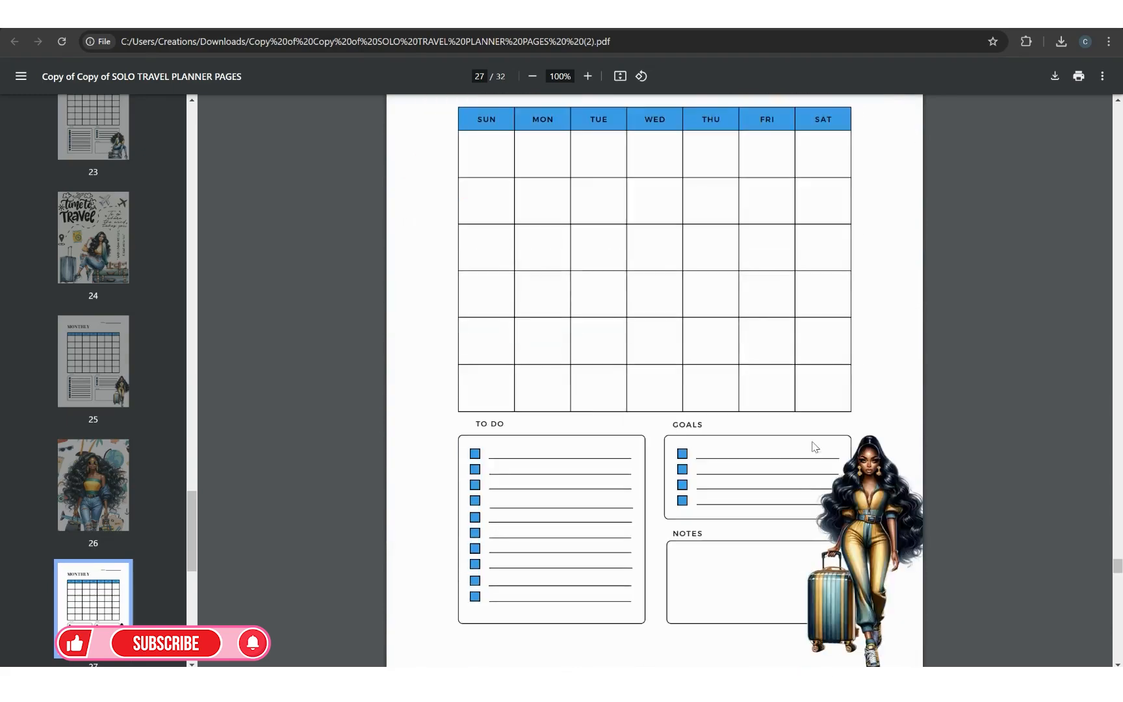
scroll(814, 450, "down", 20)
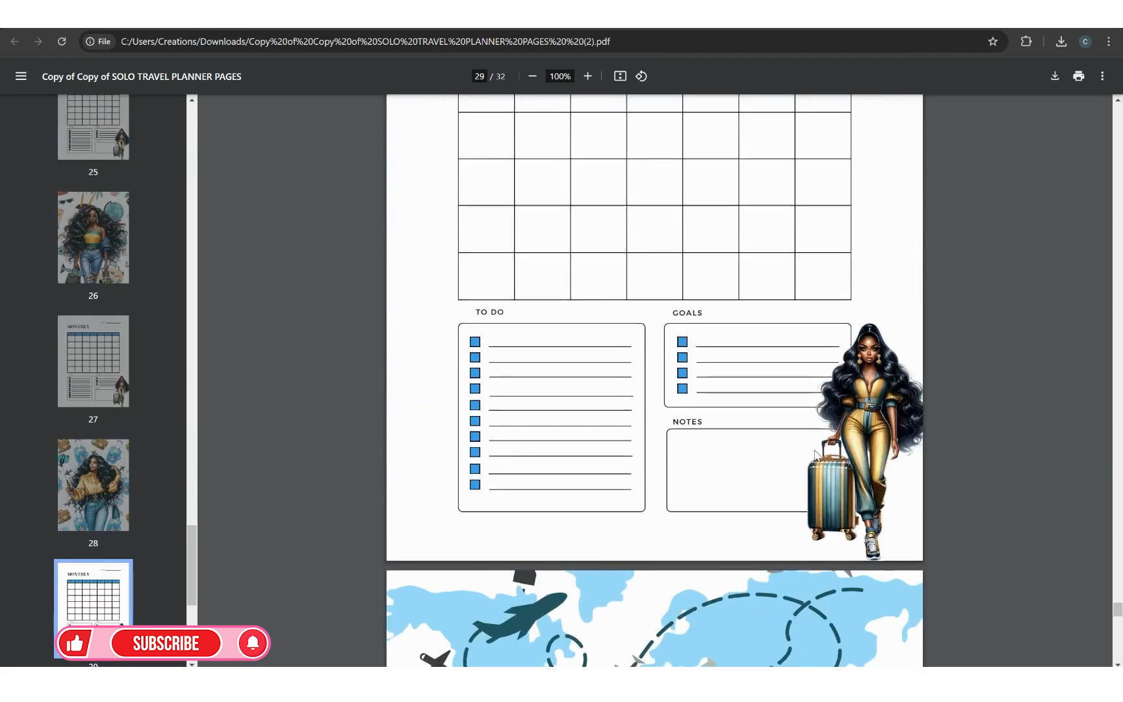
scroll(818, 465, "down", 10)
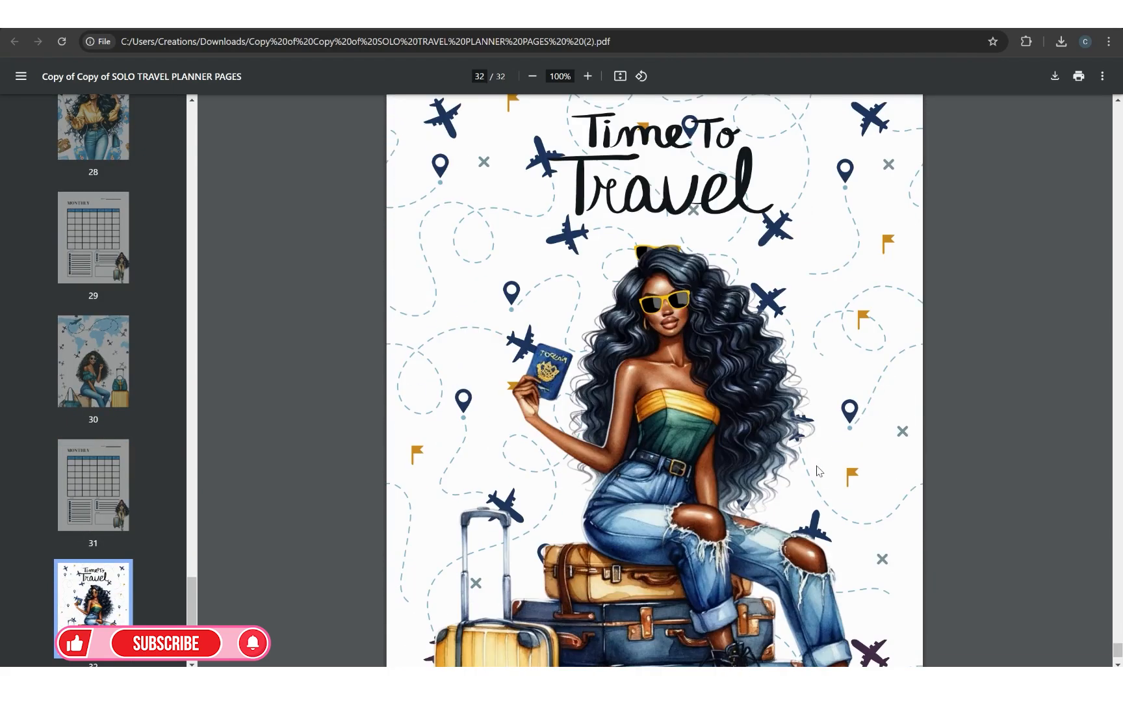
scroll(818, 467, "down", 2)
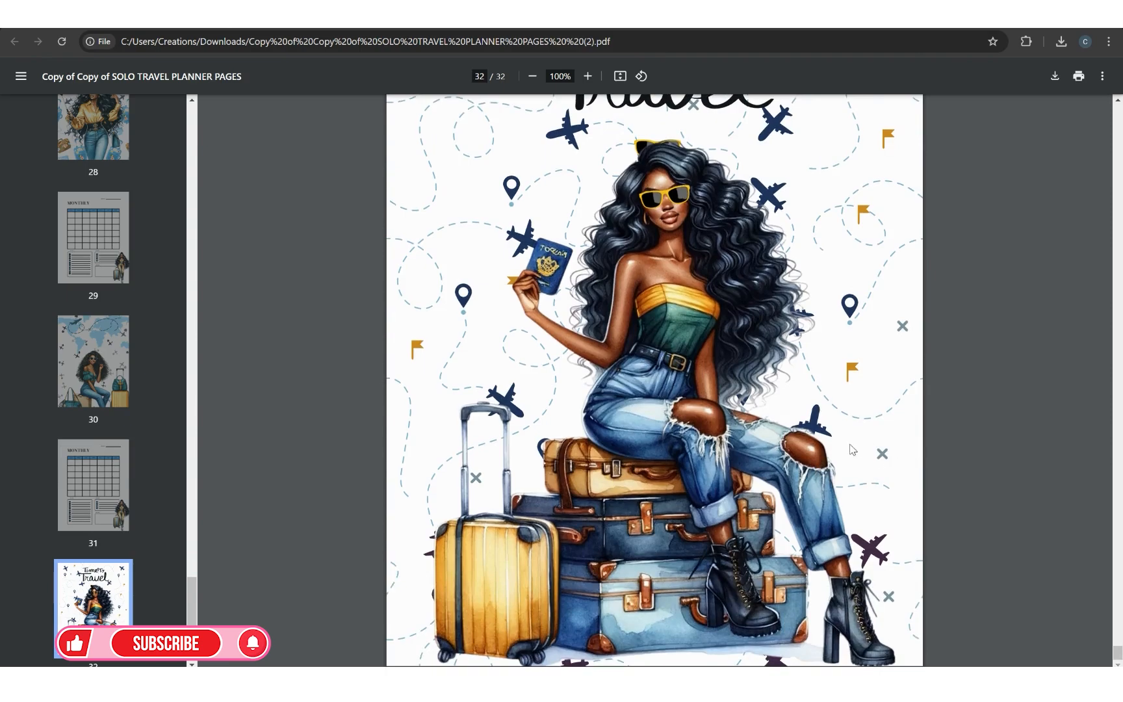
scroll(833, 443, "up", 10)
scroll(833, 444, "down", 10)
Skim the planner PDF backwards from the last page to the Solo Travel welcome page.
scroll(700, 437, "up", 20)
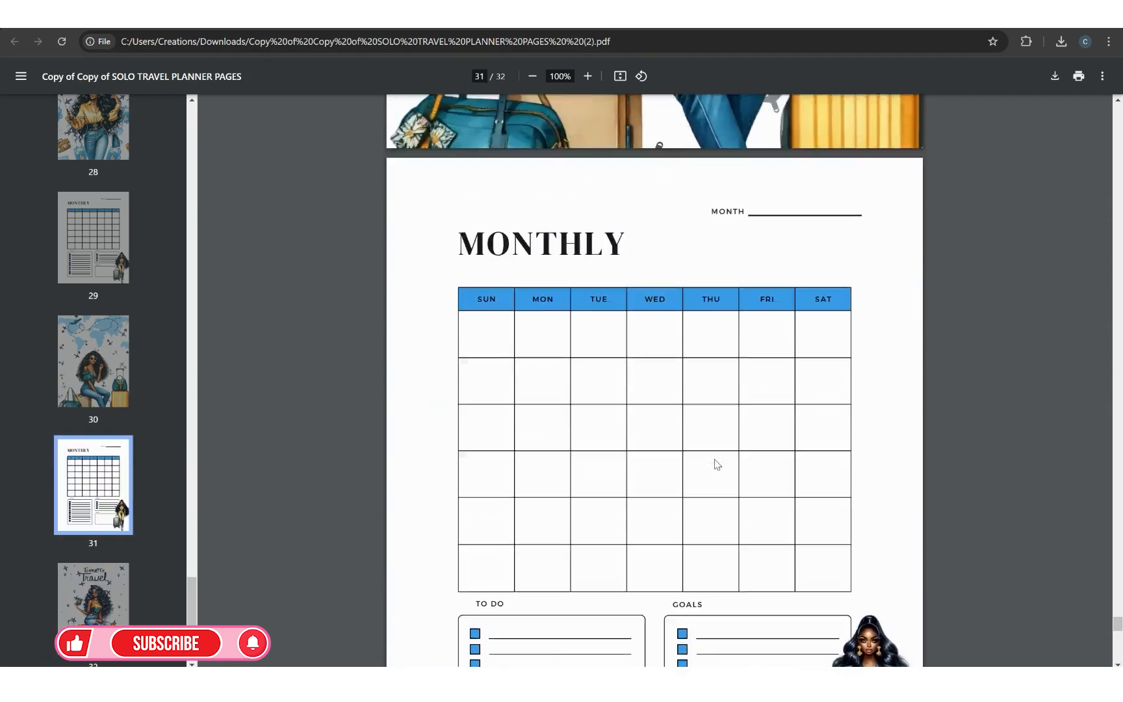
scroll(715, 463, "up", 20)
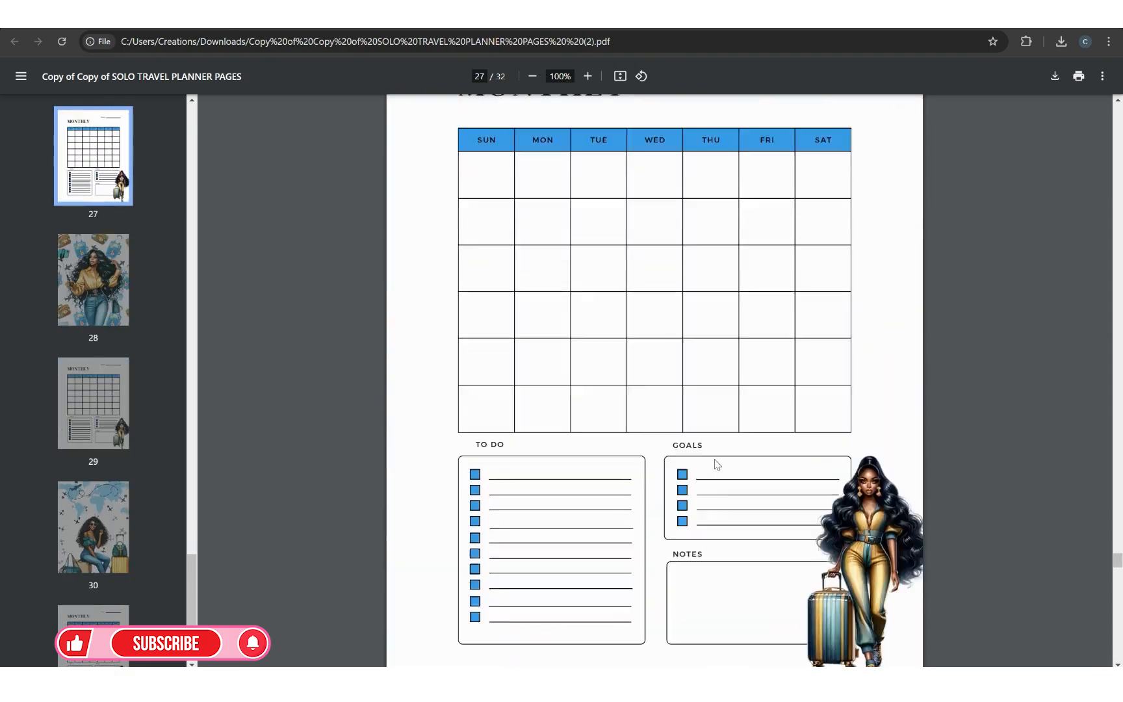
scroll(713, 458, "up", 20)
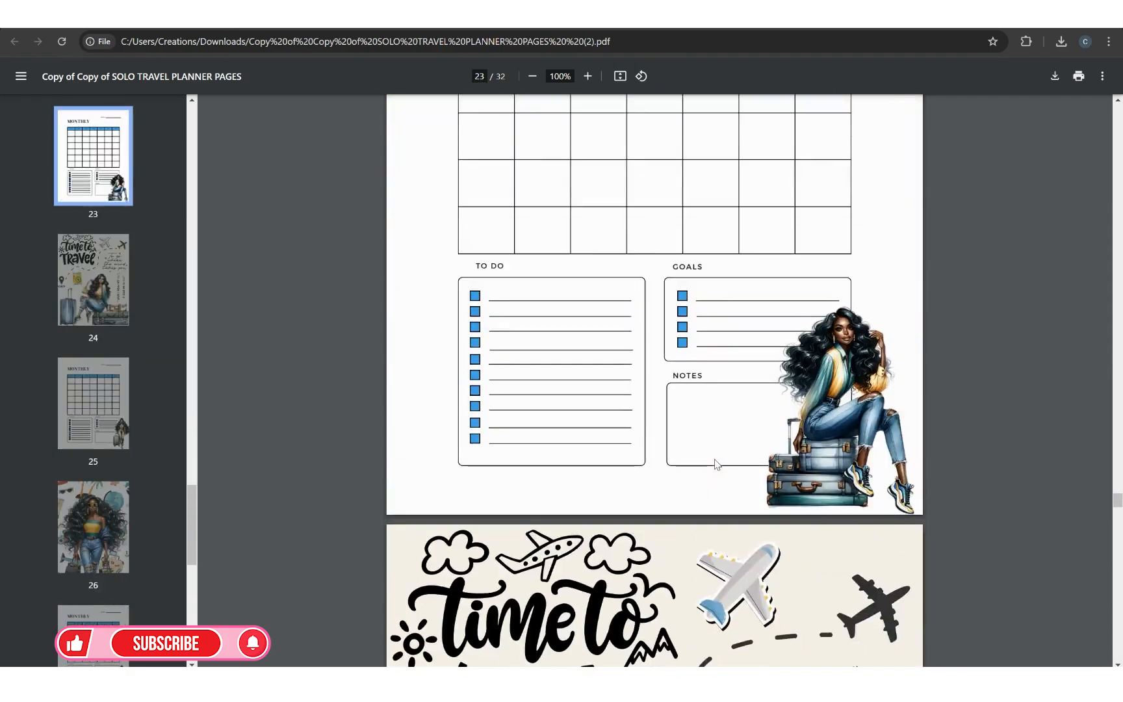
scroll(716, 463, "up", 20)
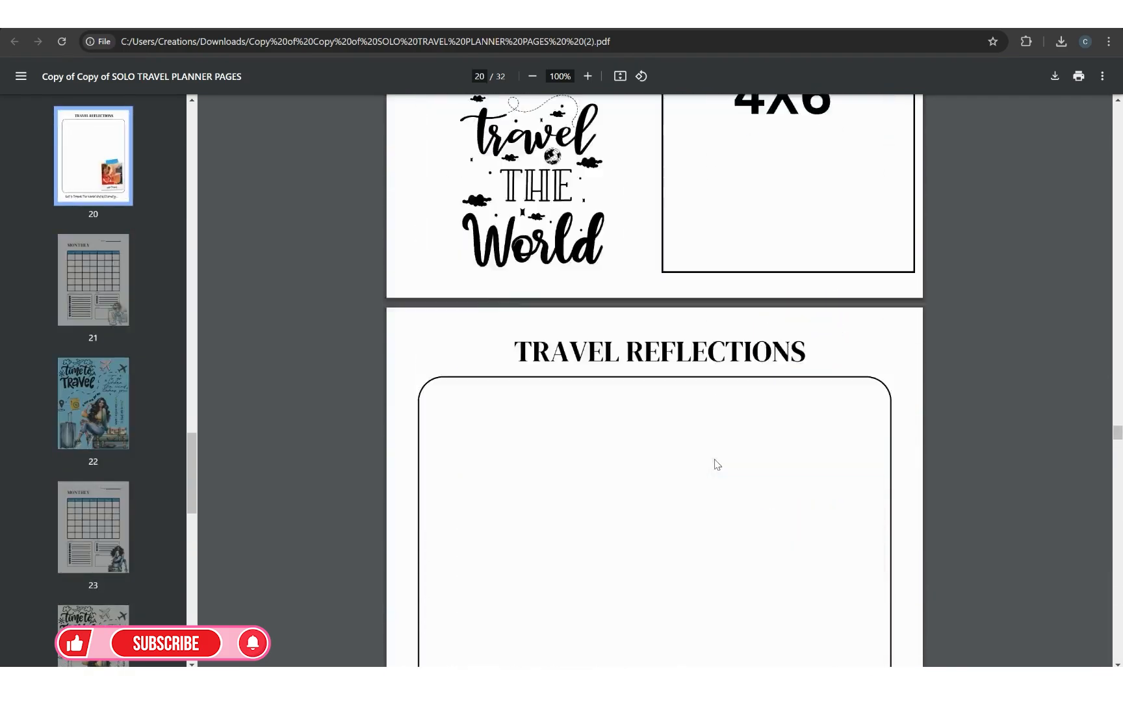
scroll(715, 463, "up", 20)
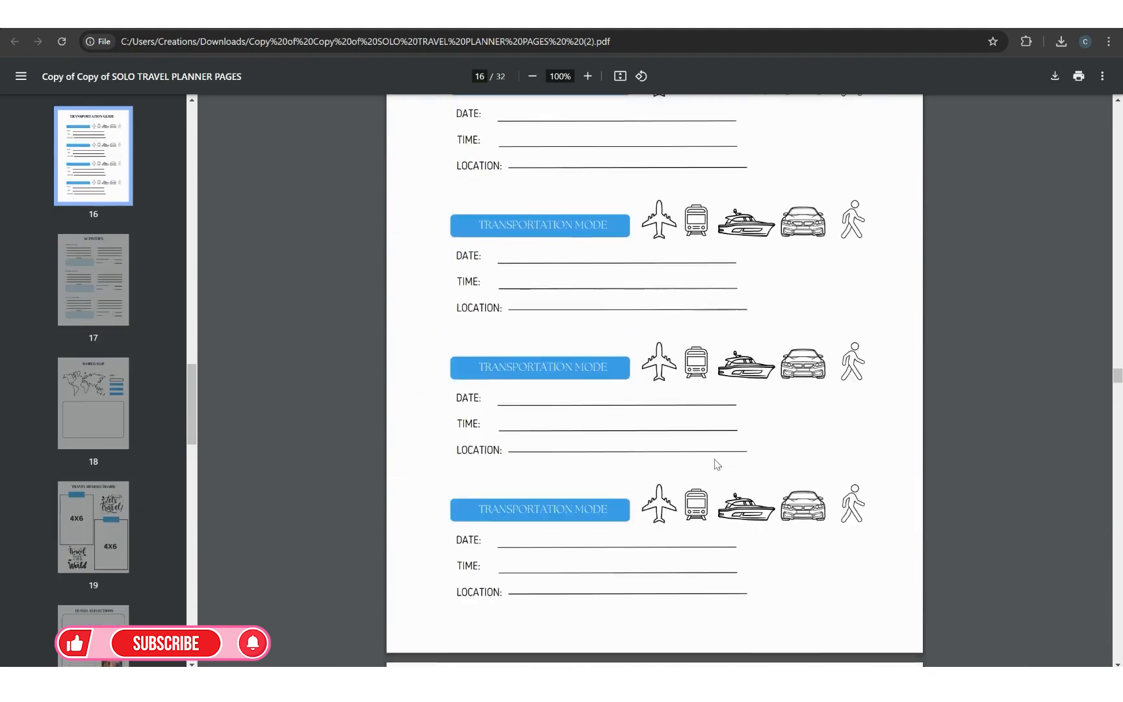
scroll(715, 463, "up", 20)
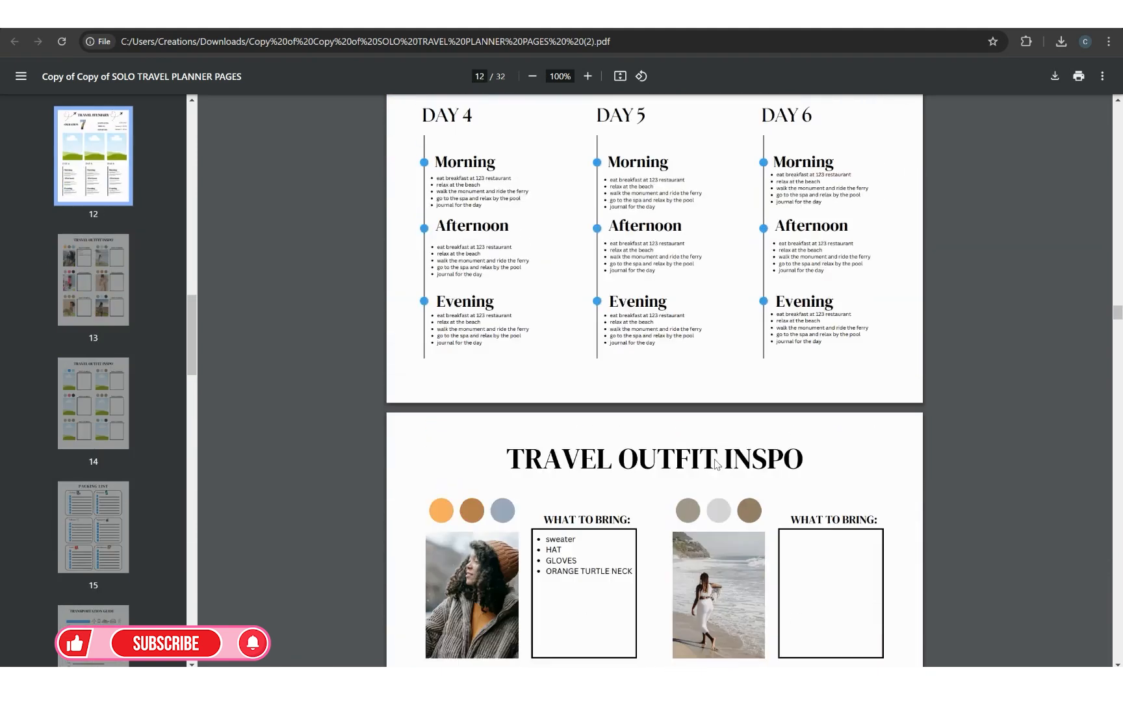
scroll(715, 464, "up", 20)
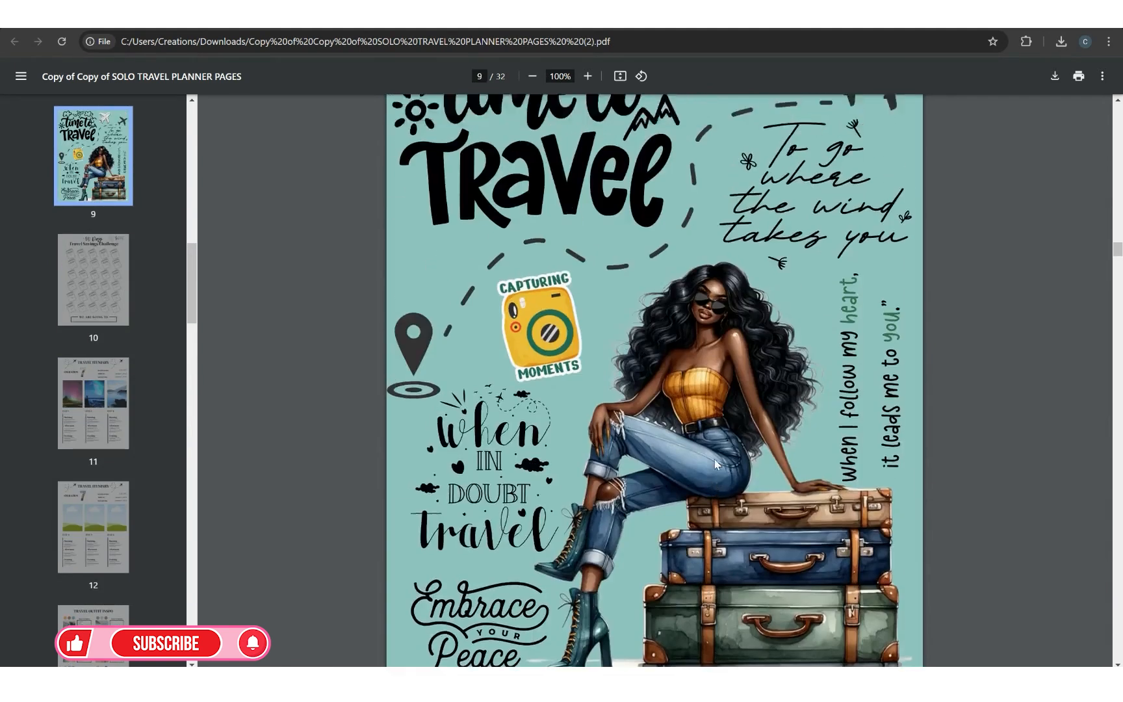
scroll(716, 464, "up", 20)
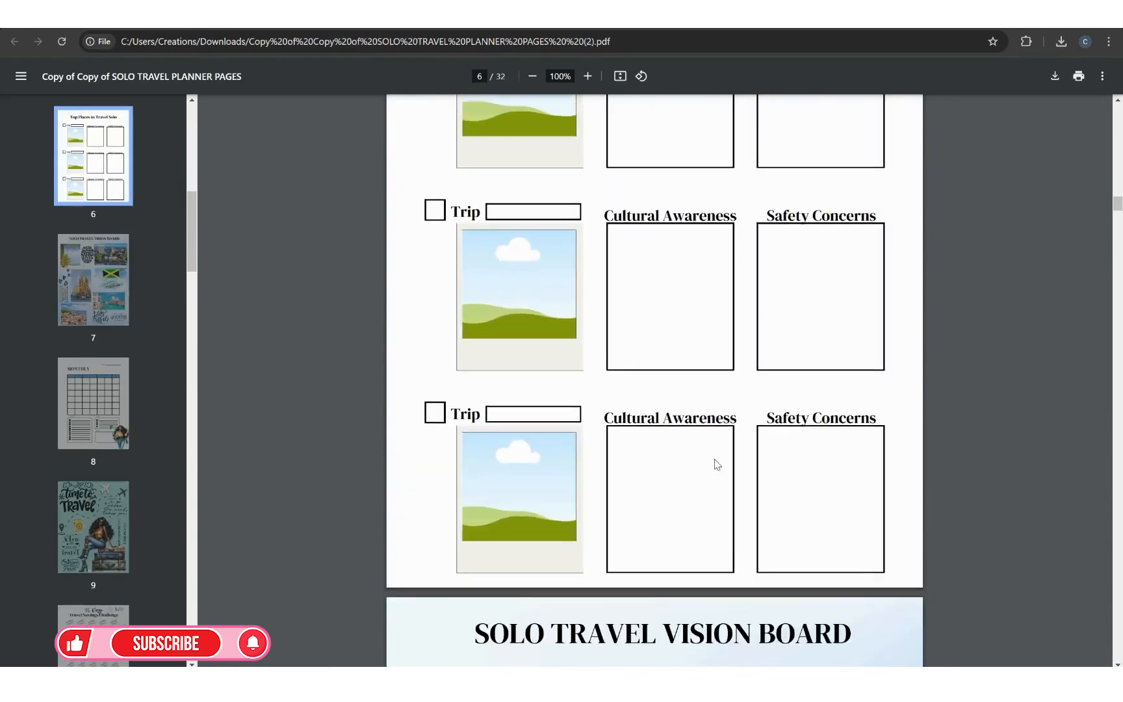
scroll(715, 463, "up", 20)
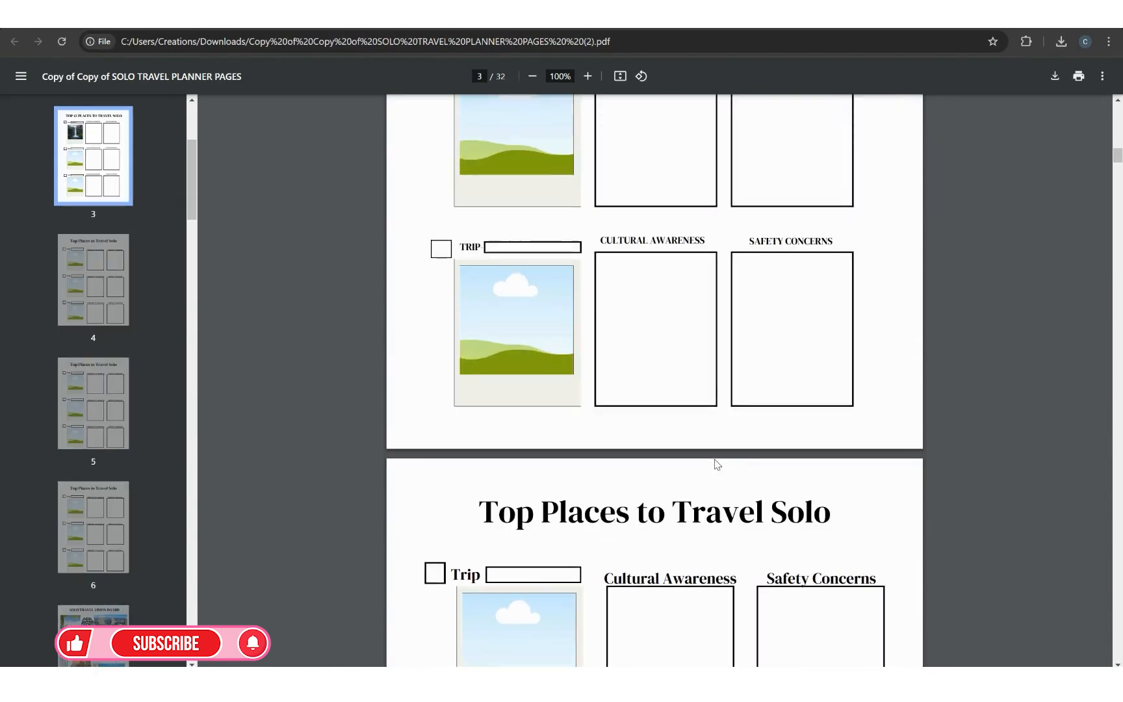
scroll(716, 464, "up", 20)
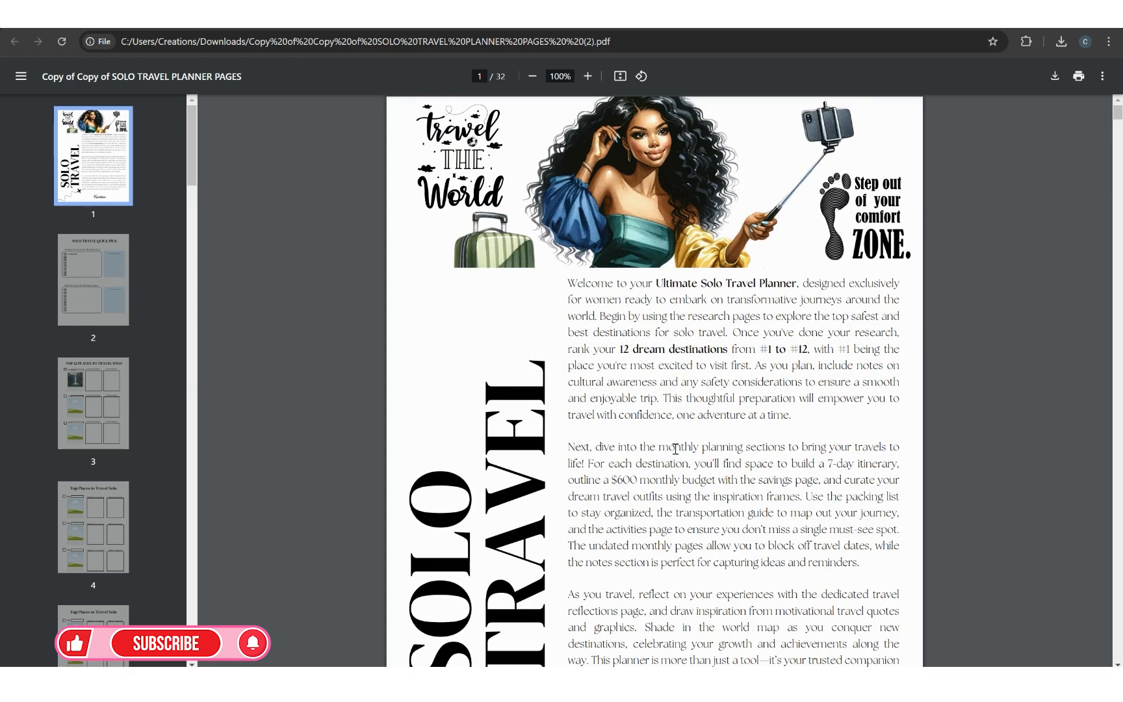
Recheck the planner from the Top 12 Places page through the 30 Day Travel Savings Challenge, then return to the first page.
scroll(676, 448, "down", 20)
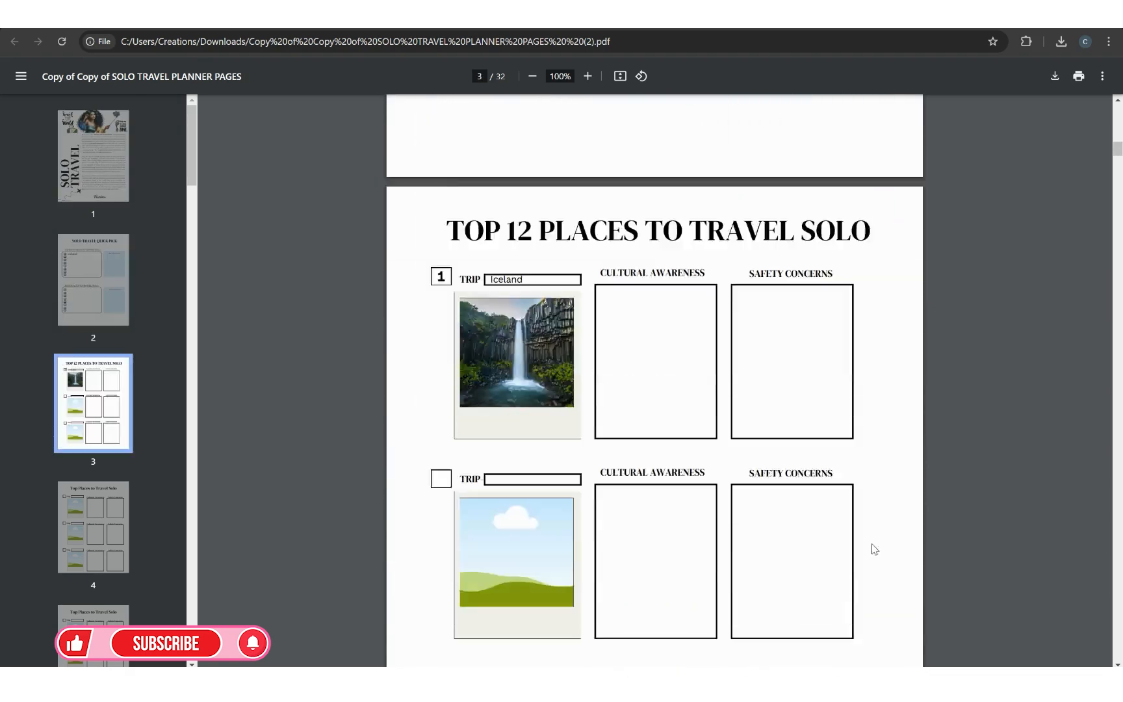
scroll(874, 549, "down", 8)
scroll(622, 482, "down", 18)
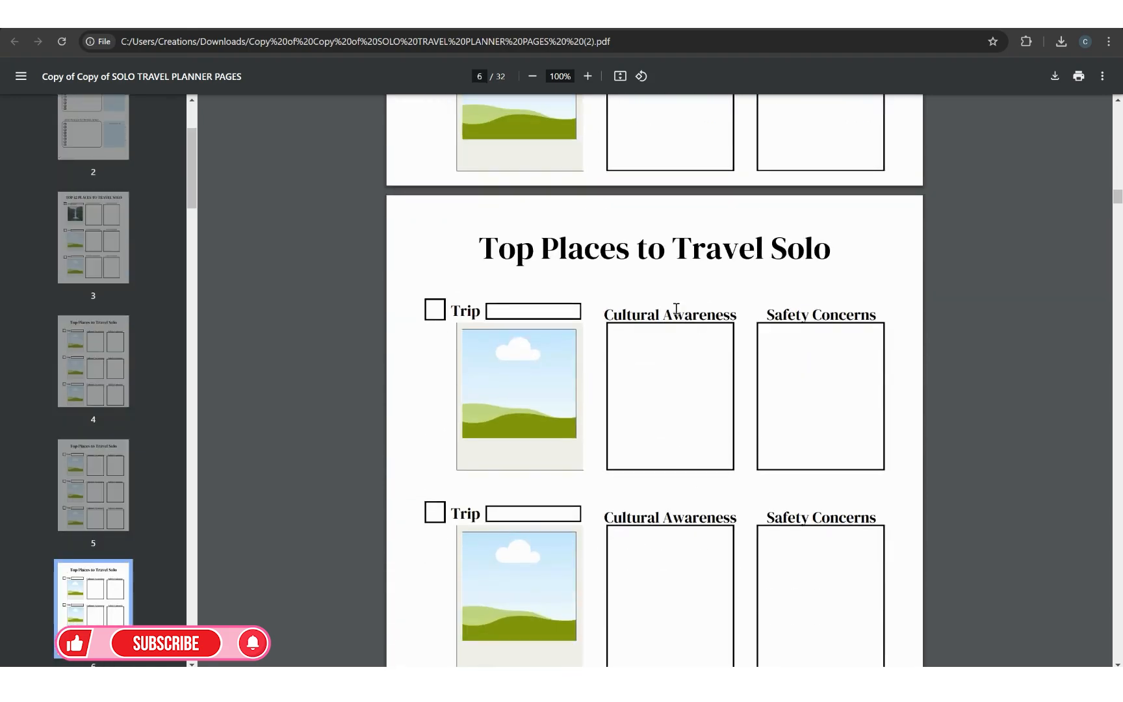
scroll(676, 309, "down", 20)
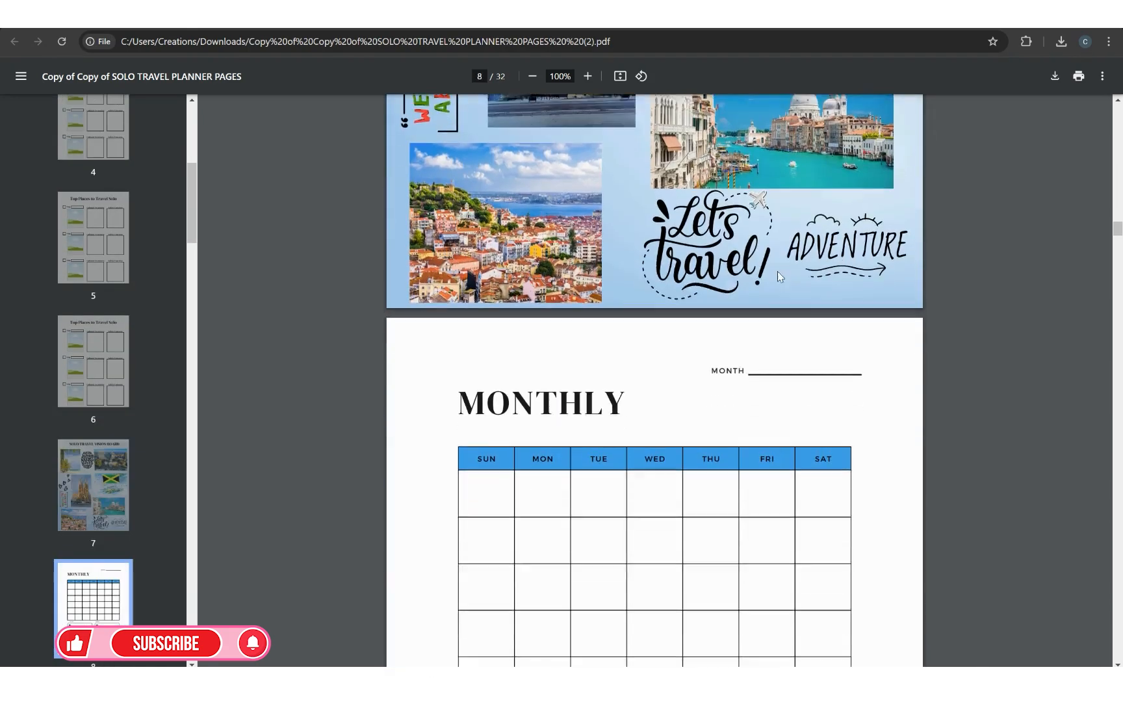
scroll(796, 296, "down", 5)
scroll(708, 455, "down", 8)
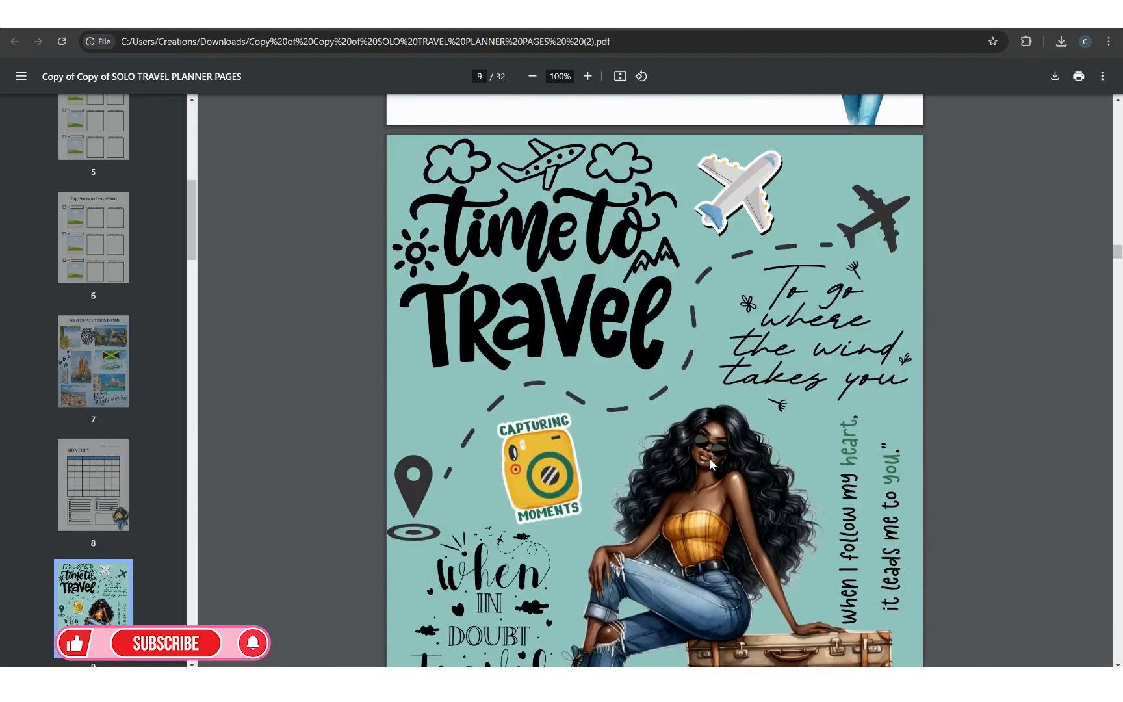
scroll(711, 462, "down", 5)
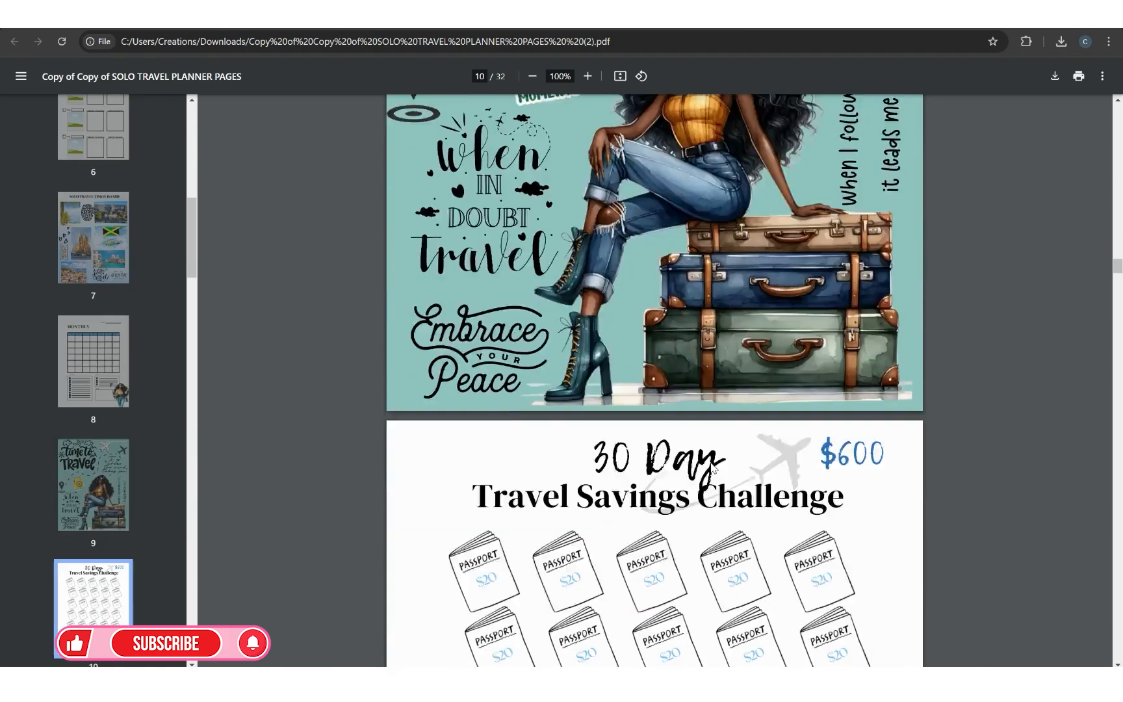
scroll(754, 417, "down", 2)
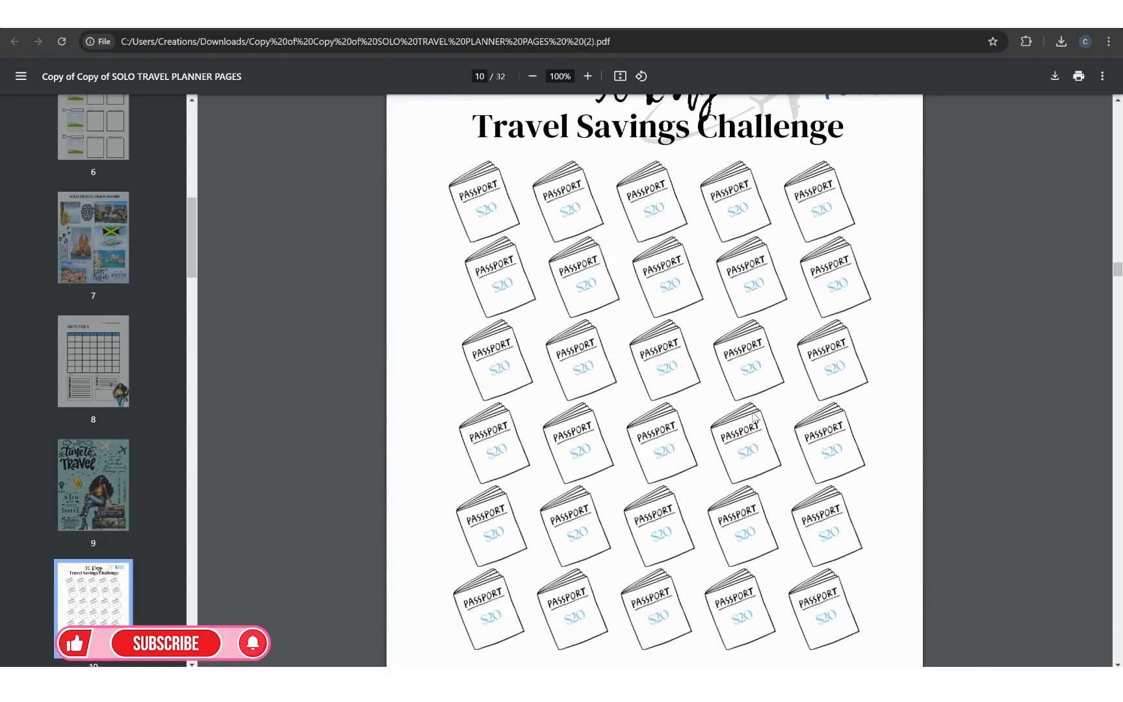
scroll(779, 441, "up", 20)
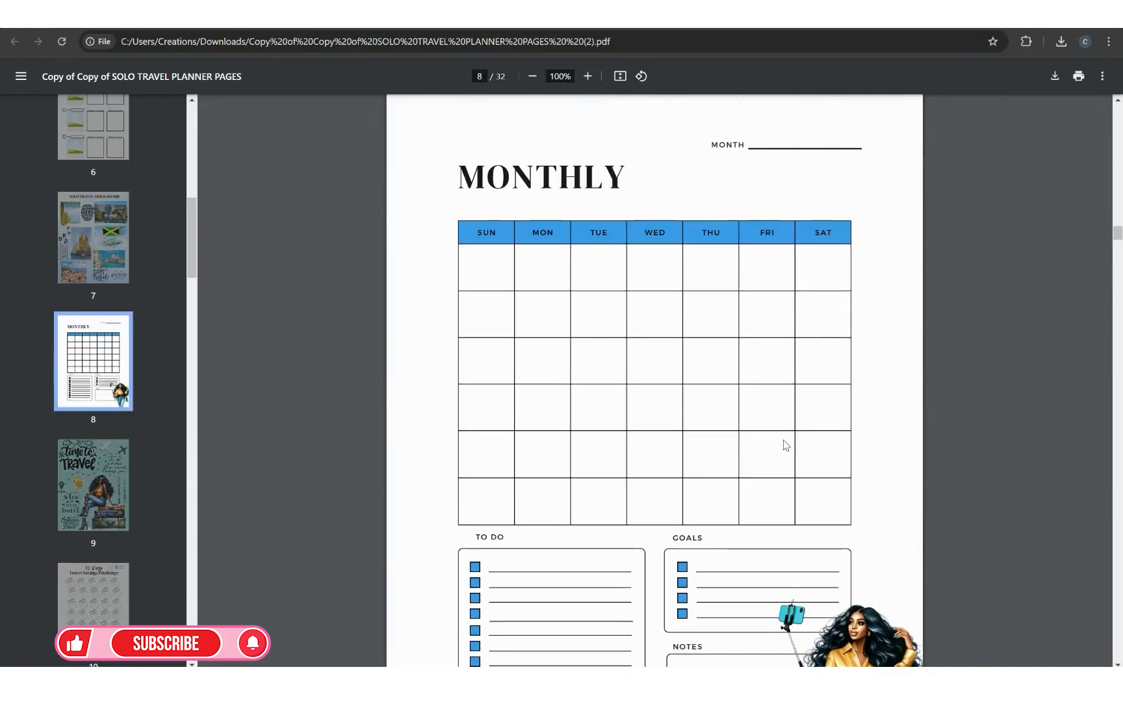
scroll(785, 445, "up", 20)
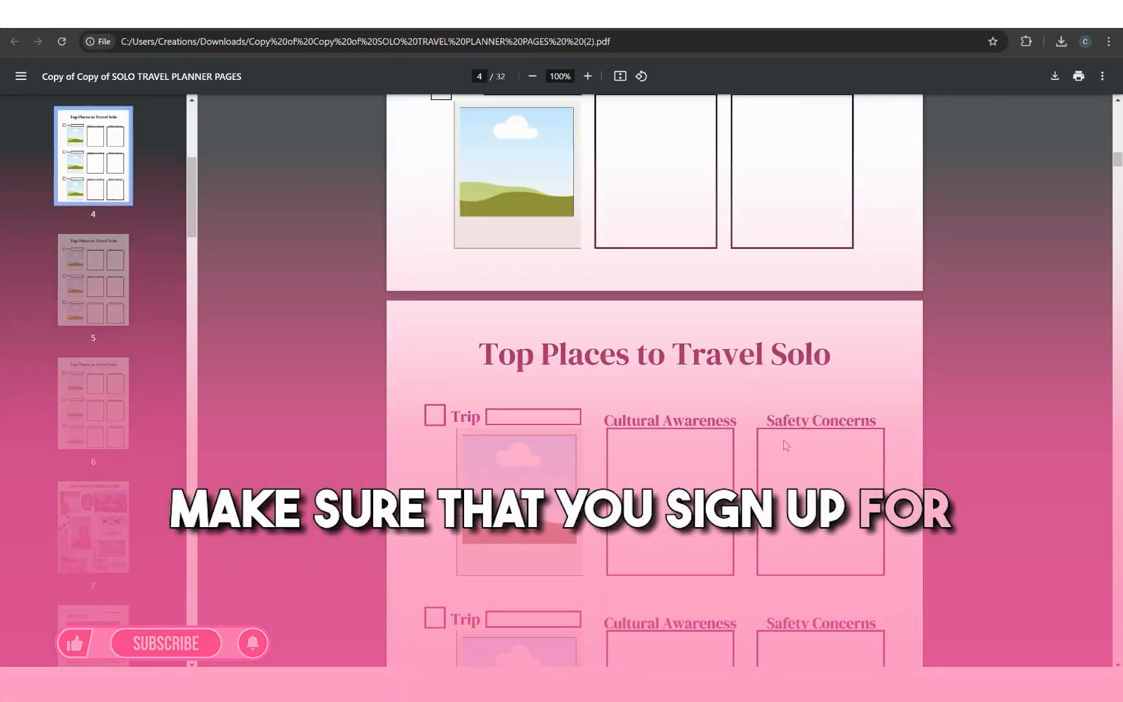
scroll(785, 445, "up", 20)
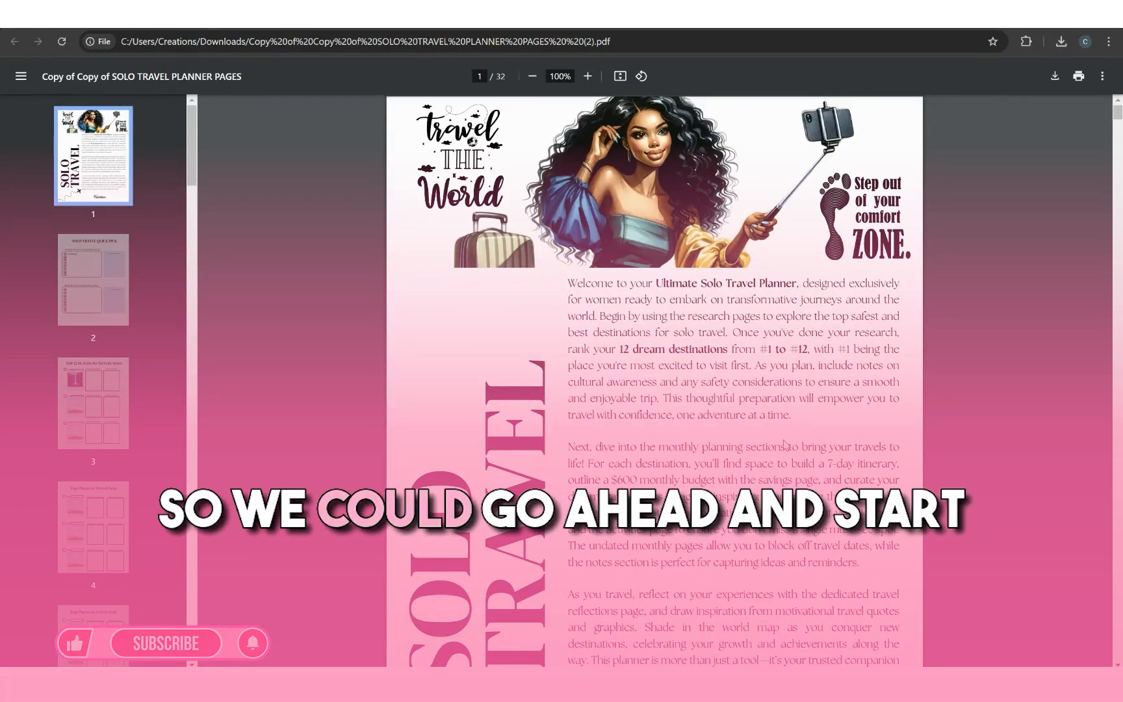